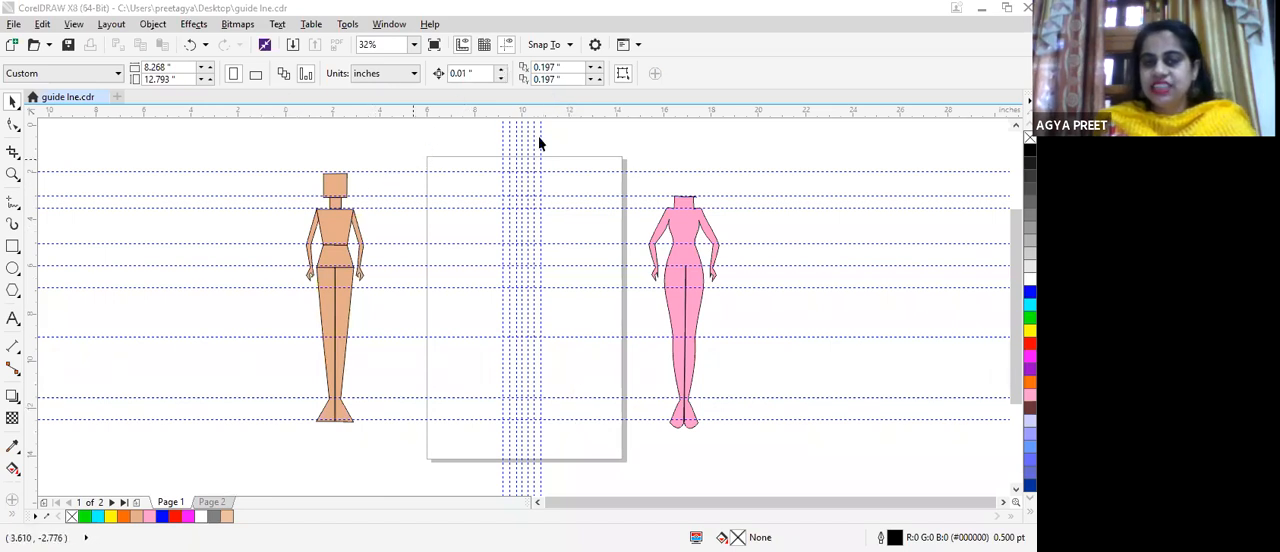
# Step: With the Freehand tool, draw the left half-body outline along the guidelines from neck through shoulder and waist to hip, about 2.96 in tall
pyautogui.scroll(2, 543, 160)
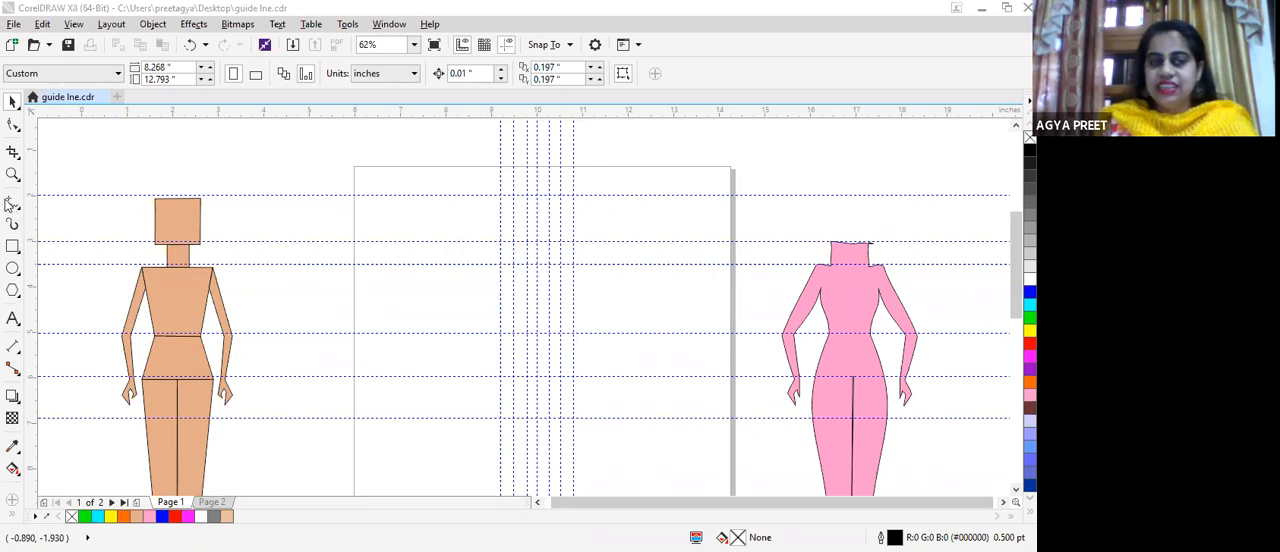
pyautogui.press('F5')
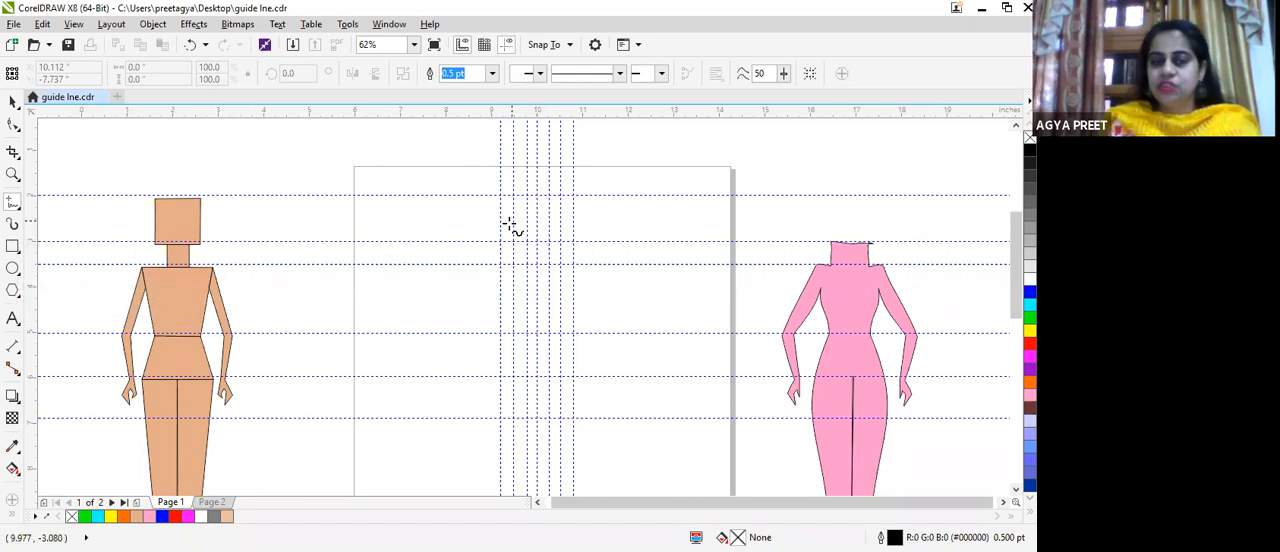
pyautogui.scroll(2, 512, 226)
pyautogui.scroll(-2, 526, 234)
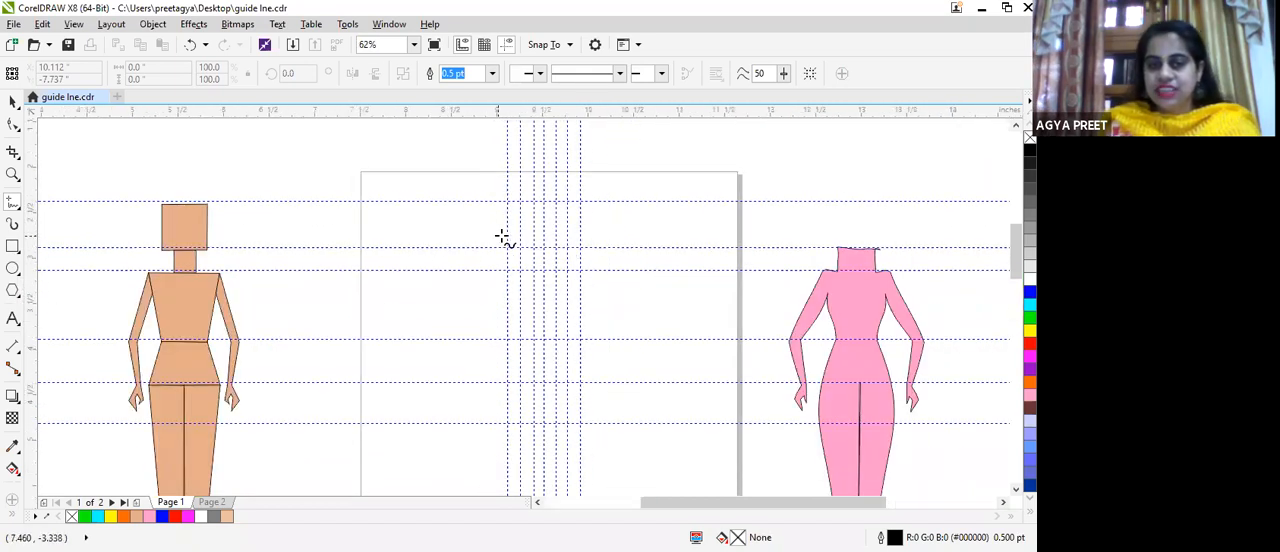
pyautogui.scroll(2, 503, 237)
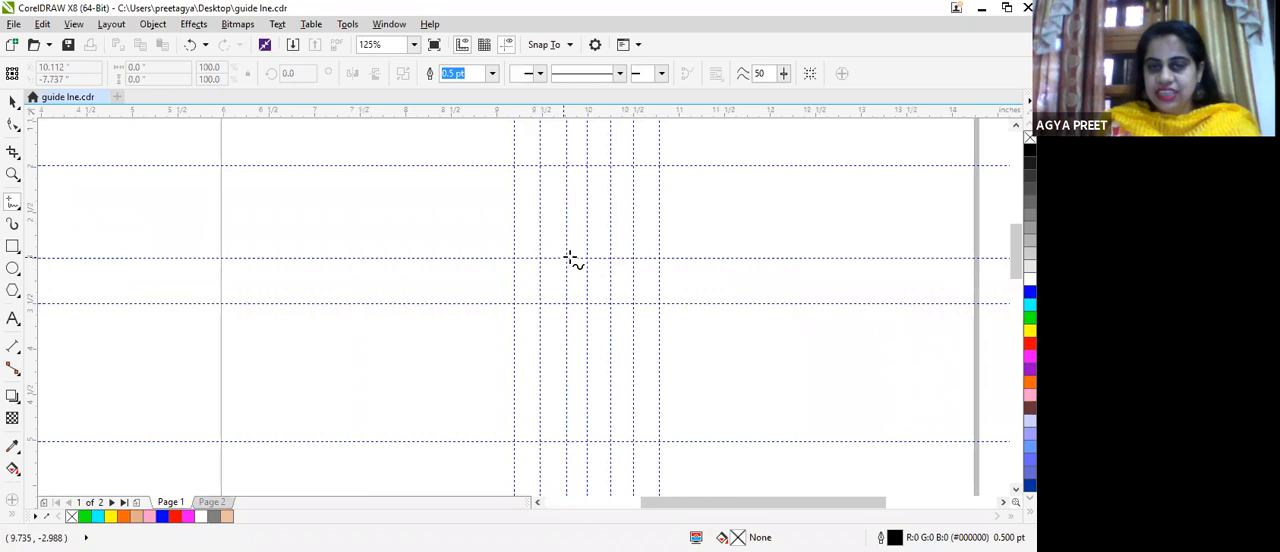
pyautogui.moveTo(571, 280)
pyautogui.mouseDown()
pyautogui.moveTo(569, 220)
pyautogui.moveTo(571, 311)
pyautogui.moveTo(600, 283)
pyautogui.moveTo(597, 266)
pyautogui.moveTo(590, 291)
pyautogui.moveTo(586, 237)
pyautogui.moveTo(566, 295)
pyautogui.mouseUp()
pyautogui.press('Delete')
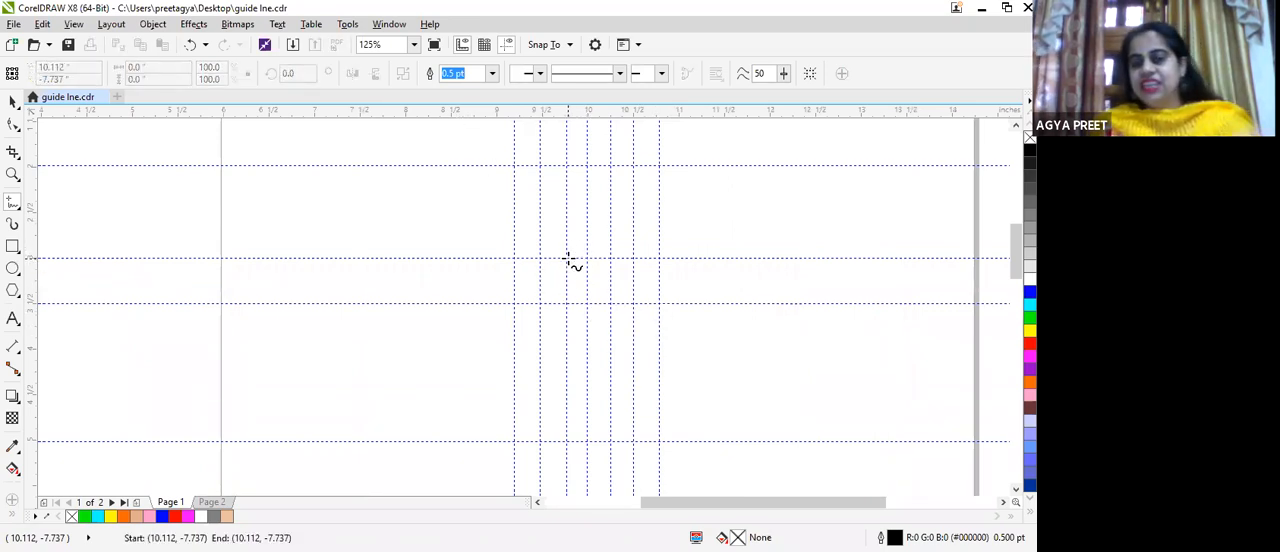
pyautogui.moveTo(566, 262)
pyautogui.mouseDown()
pyautogui.moveTo(568, 310)
pyautogui.moveTo(569, 294)
pyautogui.moveTo(564, 311)
pyautogui.moveTo(509, 307)
pyautogui.moveTo(600, 400)
pyautogui.moveTo(586, 471)
pyautogui.moveTo(541, 410)
pyautogui.moveTo(527, 484)
pyautogui.moveTo(511, 492)
pyautogui.moveTo(517, 371)
pyautogui.mouseUp()
pyautogui.scroll(-1, 551, 466)
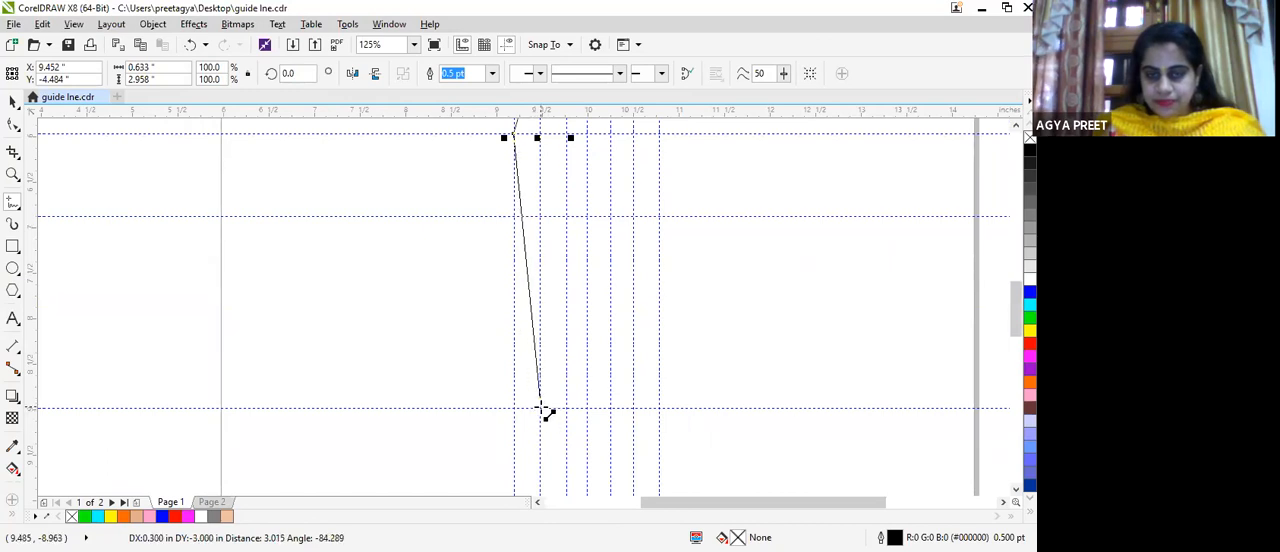
# Step: Continue the half-body outline down through the knee and ankle, then out to the toe and along the foot base to the centre guideline
pyautogui.click(543, 410)
pyautogui.scroll(-2, 543, 410)
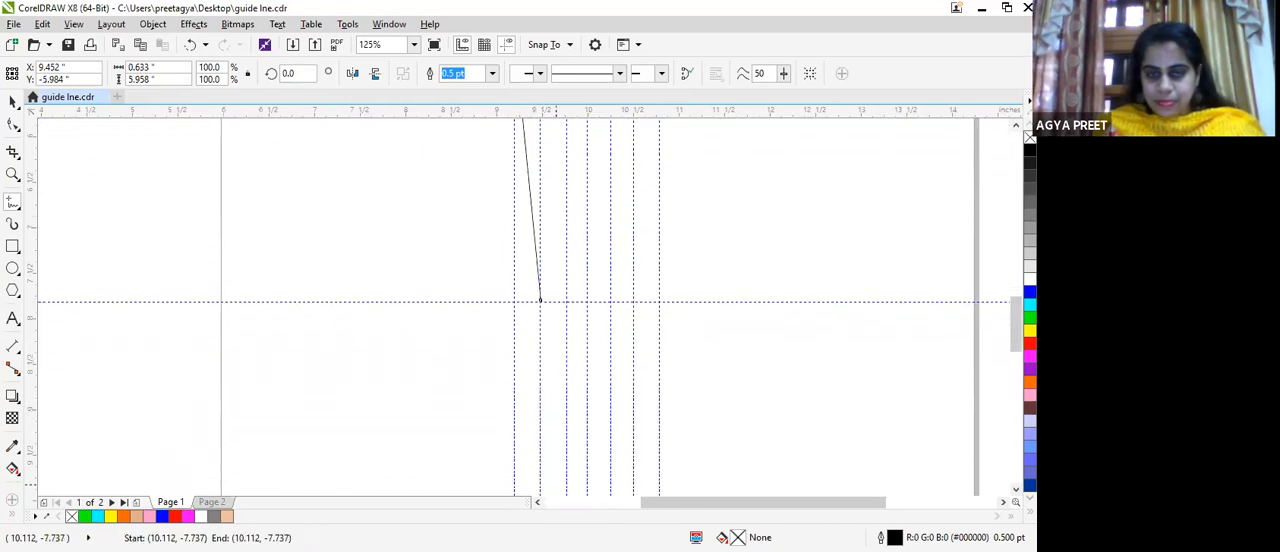
pyautogui.scroll(-3, 543, 423)
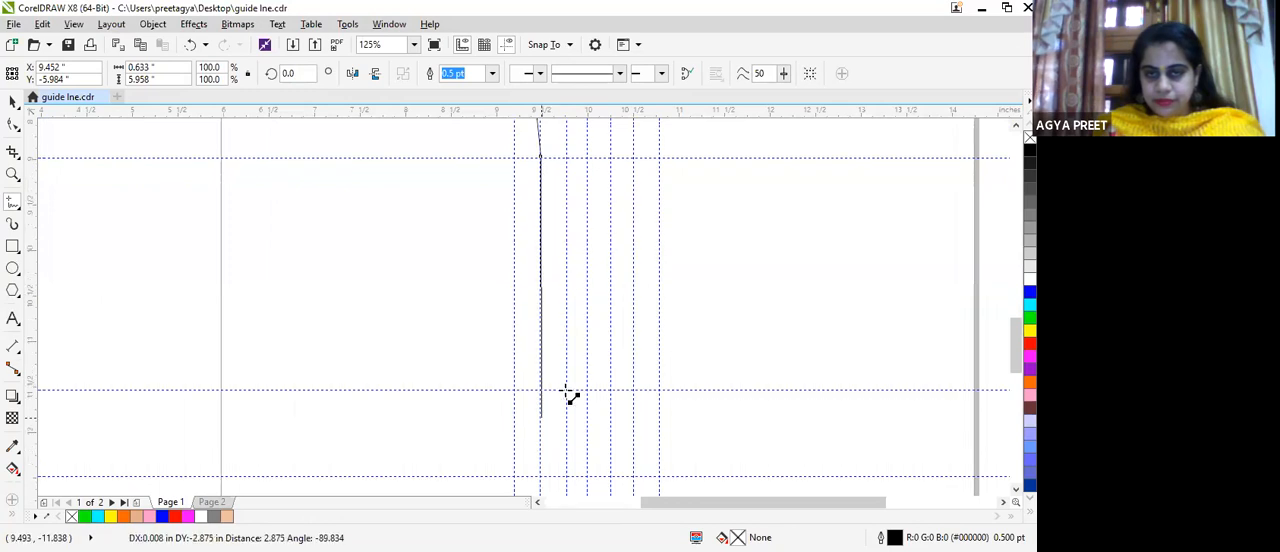
pyautogui.click(568, 391)
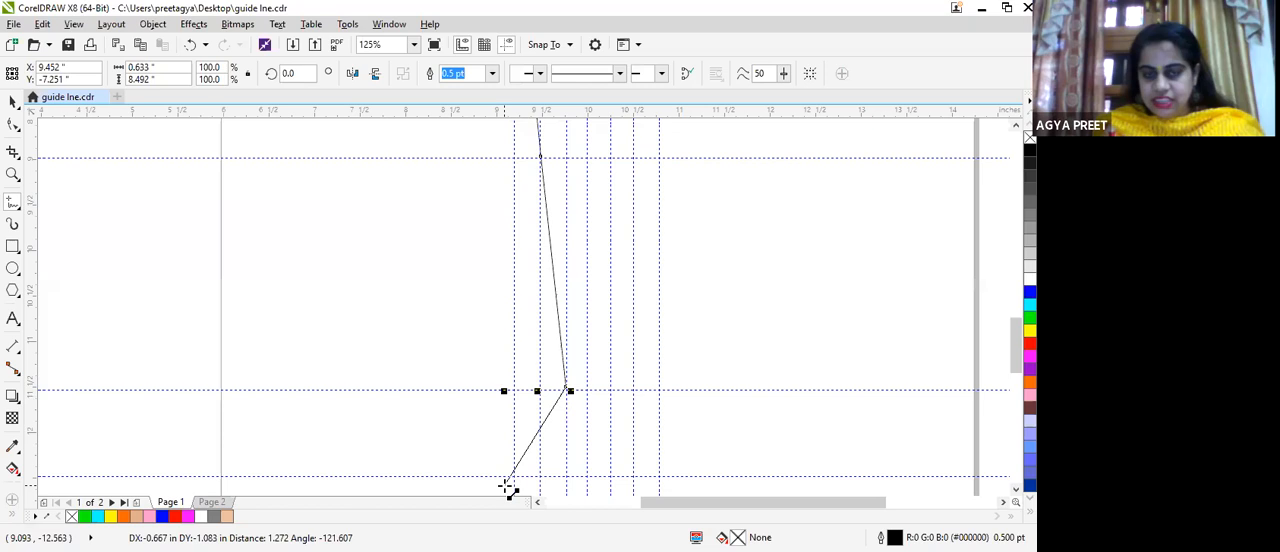
pyautogui.click(509, 478)
pyautogui.click(586, 478)
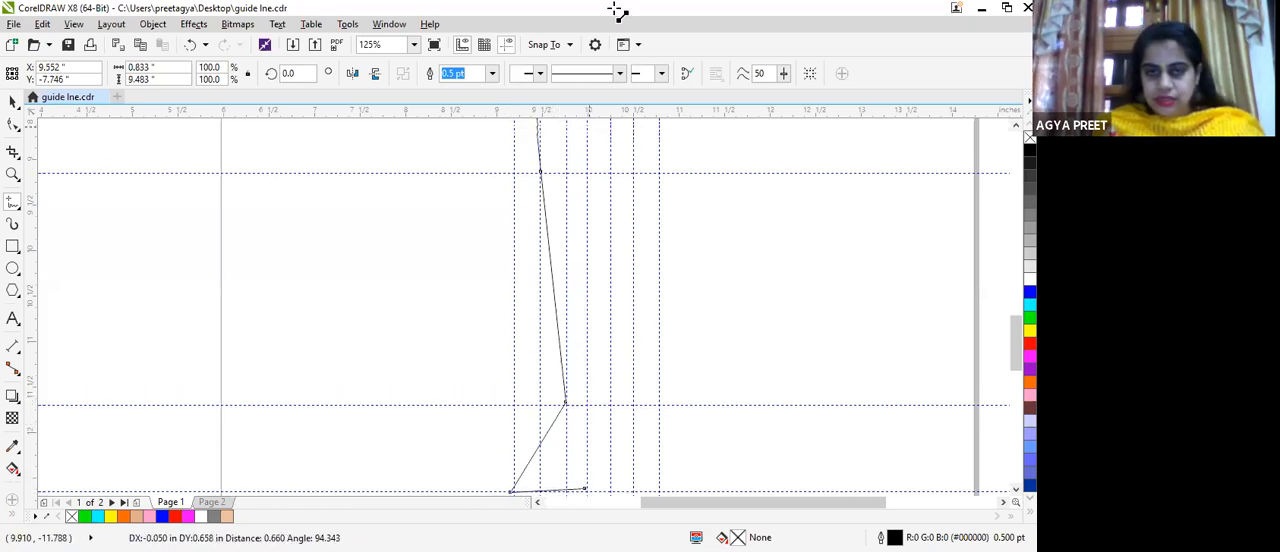
# Step: Draw the inner leg line straight up the centre guideline from the foot base to the hip guideline and end the outline
pyautogui.scroll(5, 574, 203)
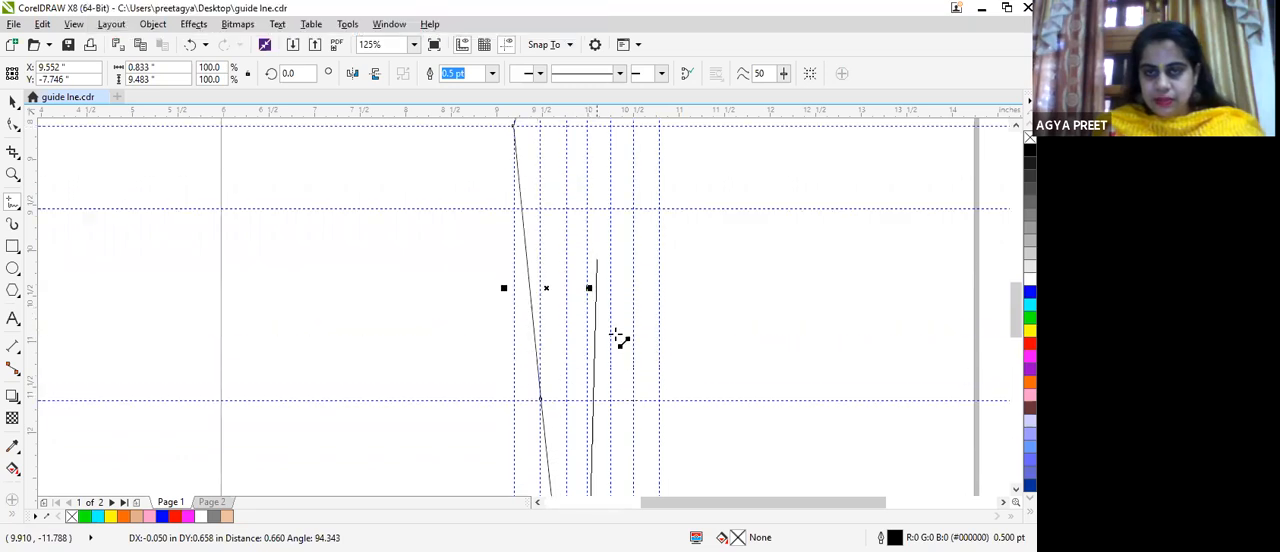
pyautogui.scroll(2, 580, 134)
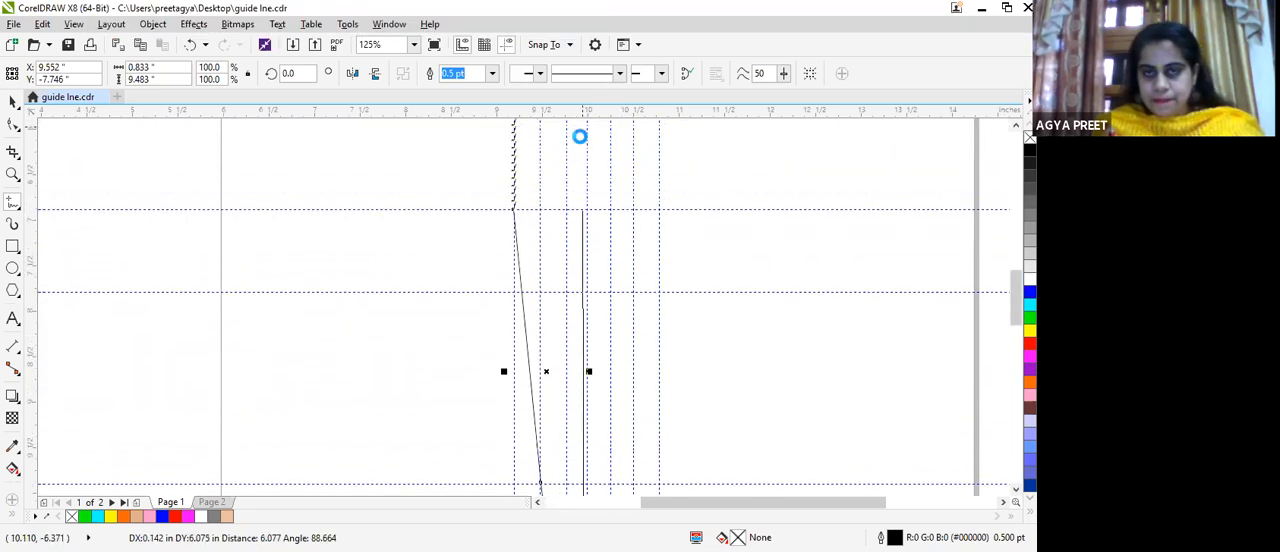
pyautogui.doubleClick(590, 213)
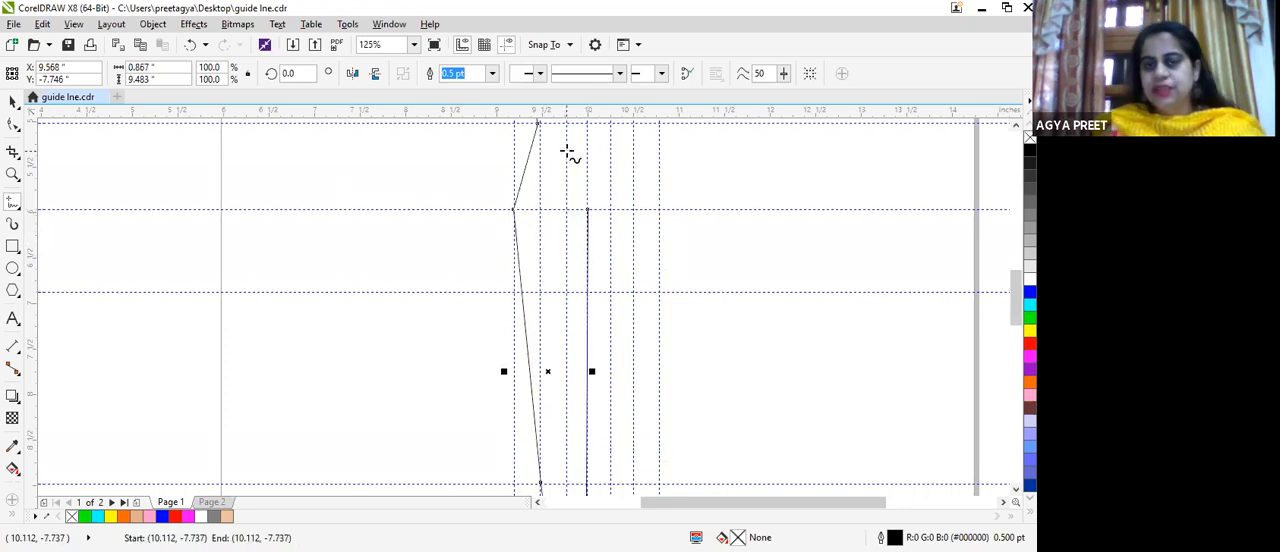
# Step: Draw the outer arm line from the shoulder corner out to the elbow on the waist guideline and down to the wrist on the hip guideline
pyautogui.scroll(-5, 620, 130)
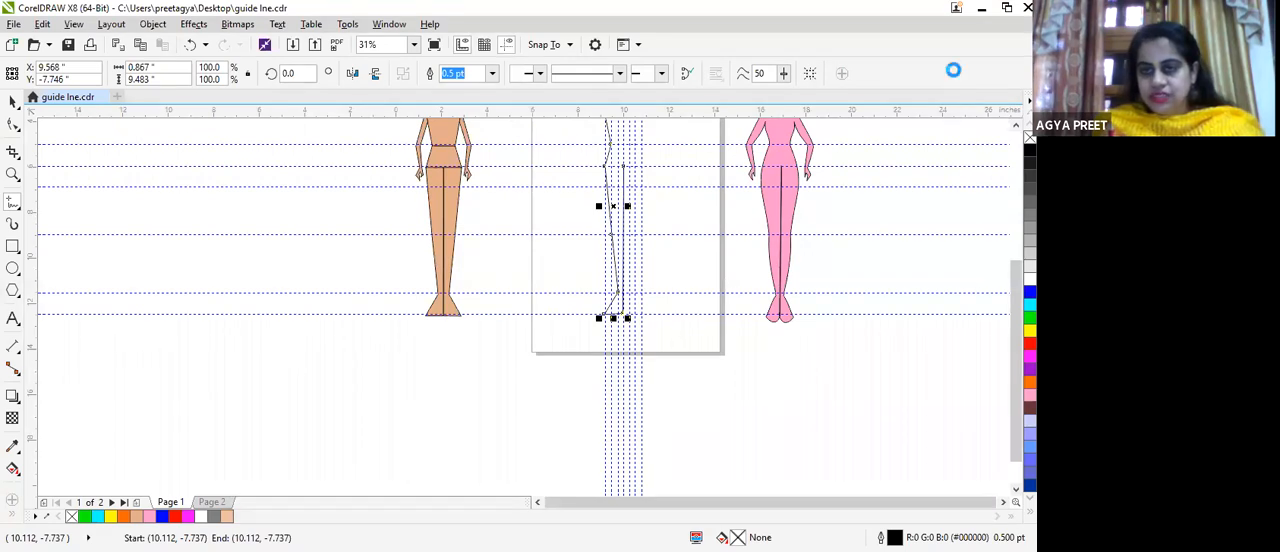
pyautogui.scroll(3, 615, 278)
pyautogui.scroll(4, 645, 305)
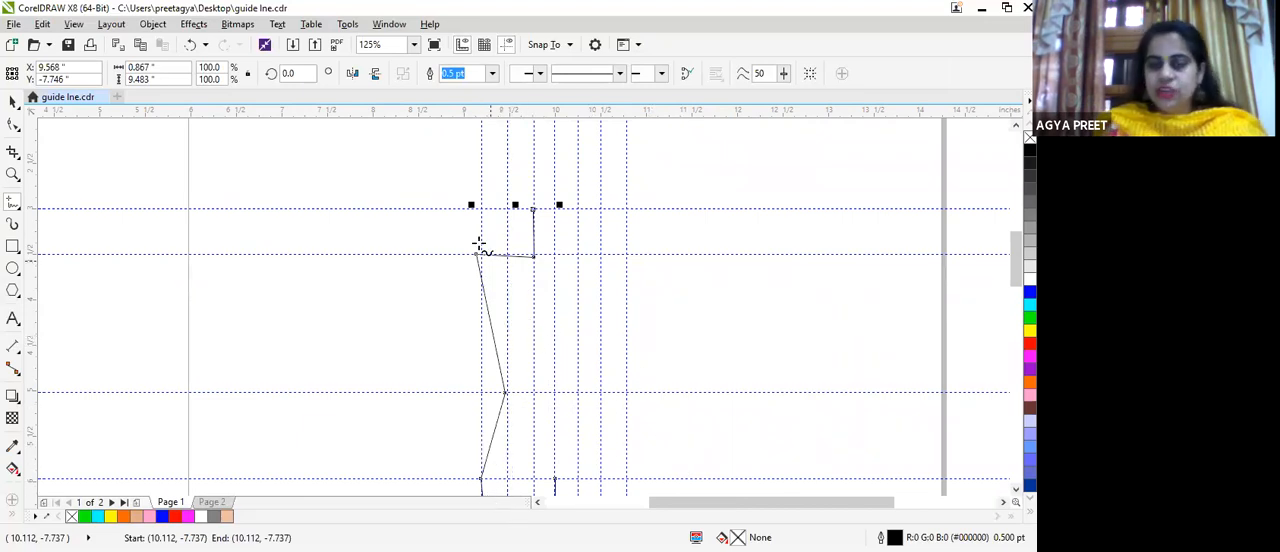
pyautogui.moveTo(476, 255); pyautogui.dragTo(425, 388)
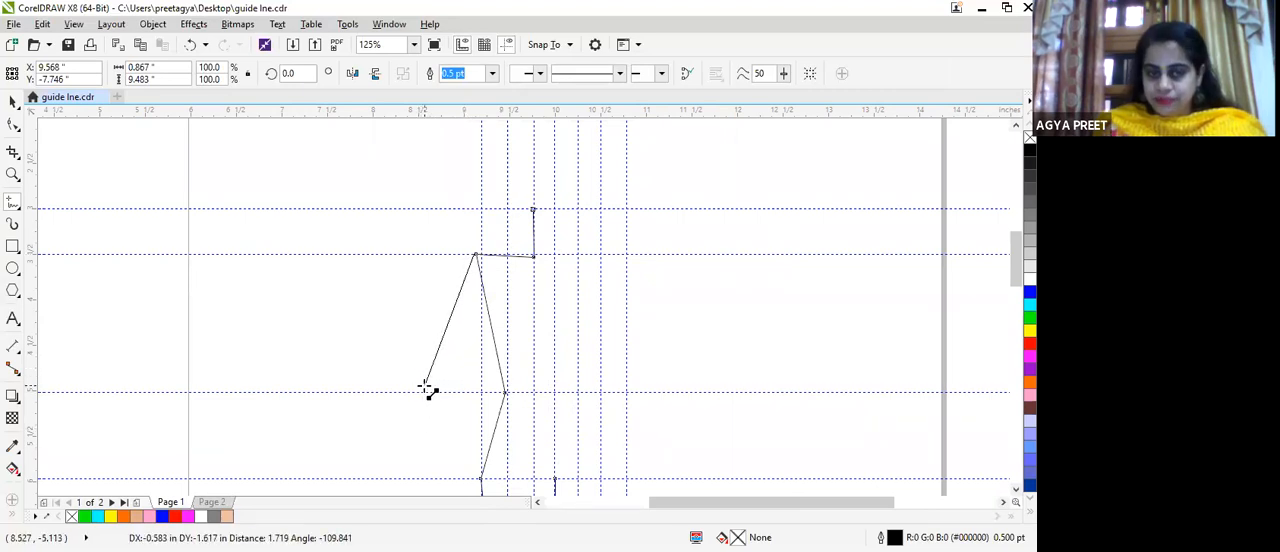
pyautogui.doubleClick(425, 391)
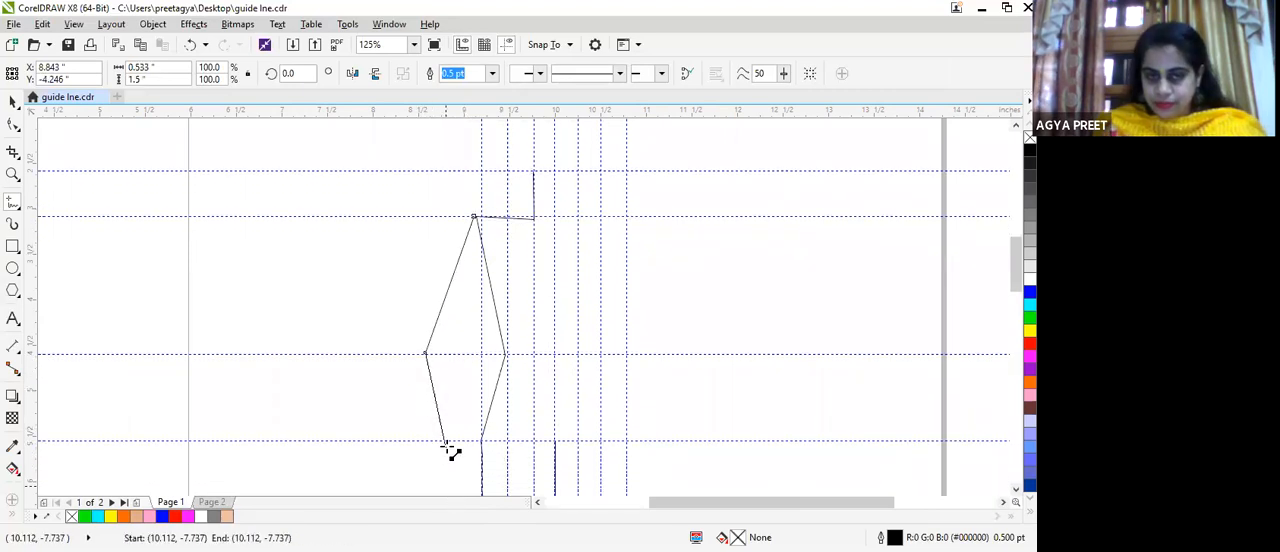
pyautogui.click(447, 447)
# Step: Draw the angular hand below the wrist, with two pointed tips separated by a notch, and its inner edge
pyautogui.doubleClick(430, 485)
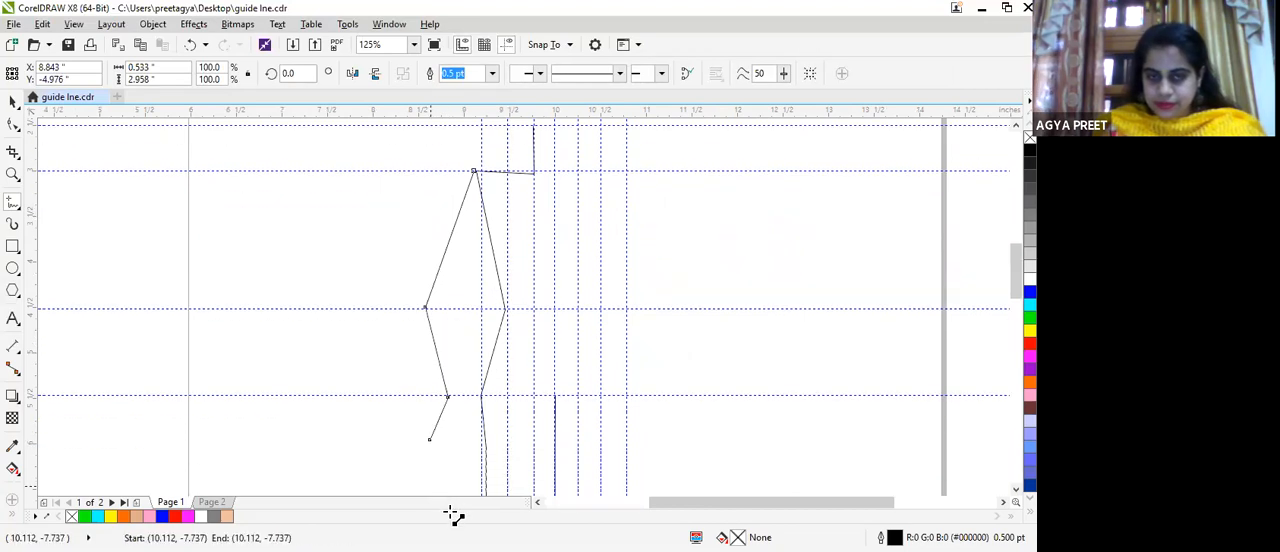
pyautogui.doubleClick(440, 430)
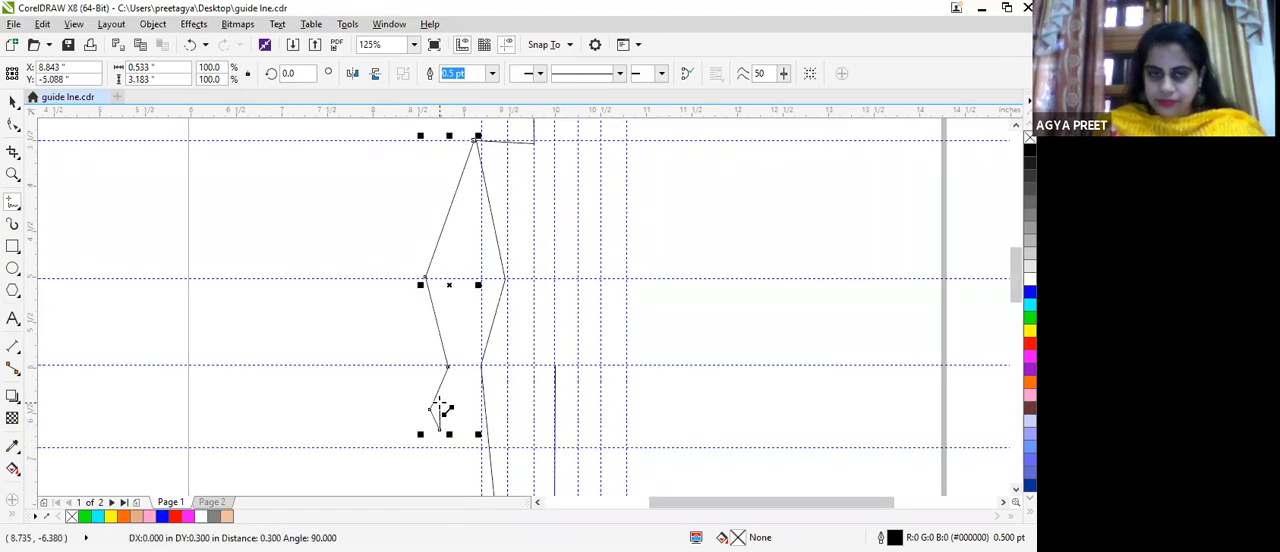
pyautogui.click(440, 408)
pyautogui.doubleClick(449, 400)
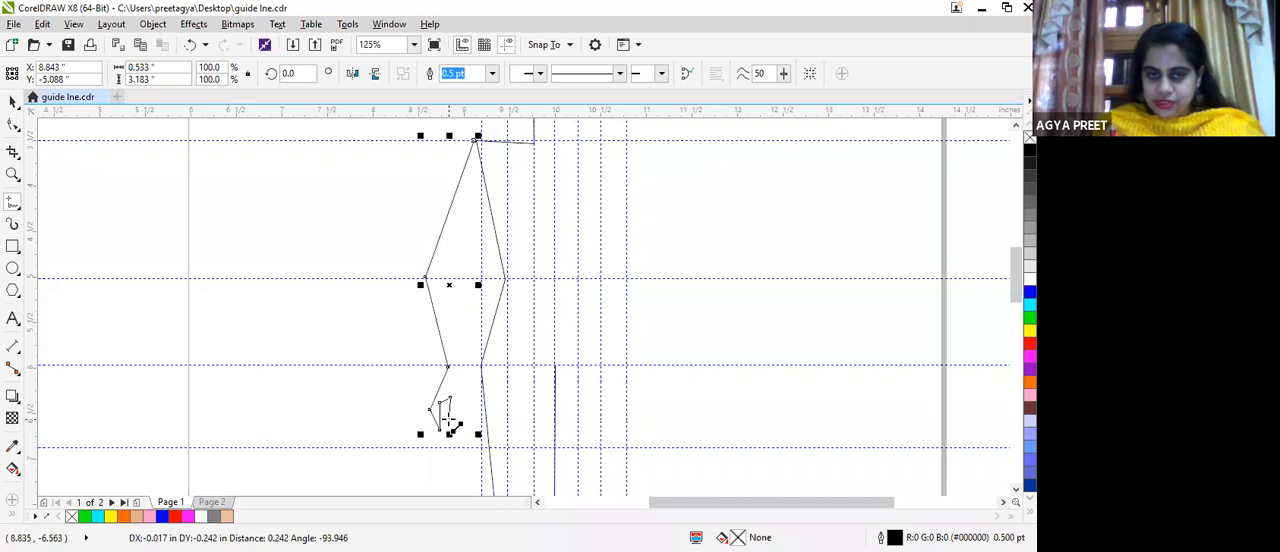
pyautogui.click(451, 426)
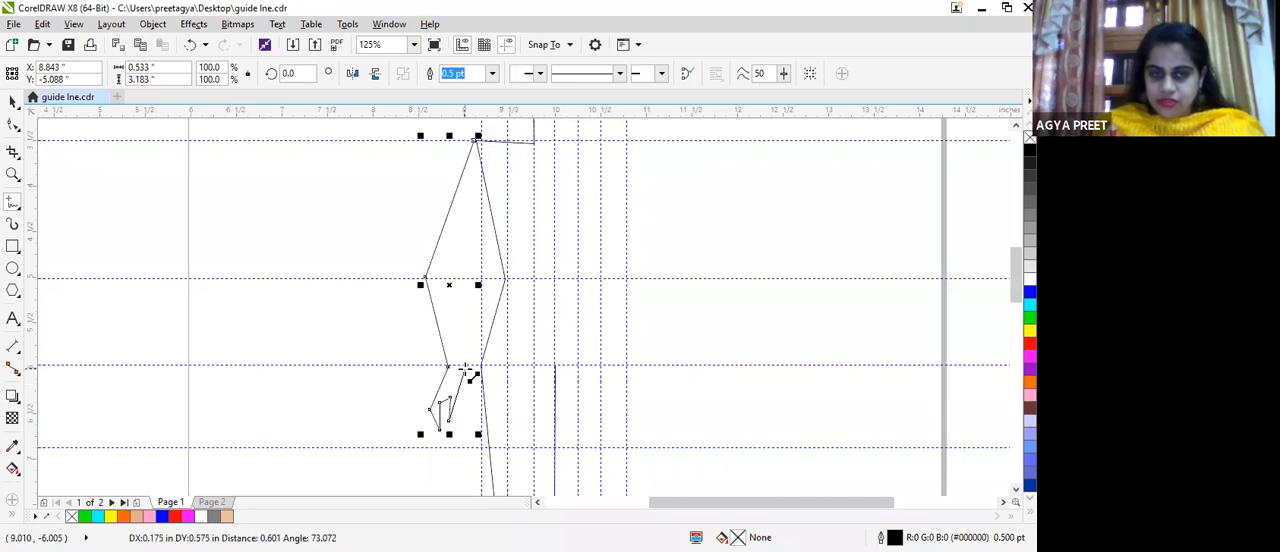
pyautogui.click(462, 398)
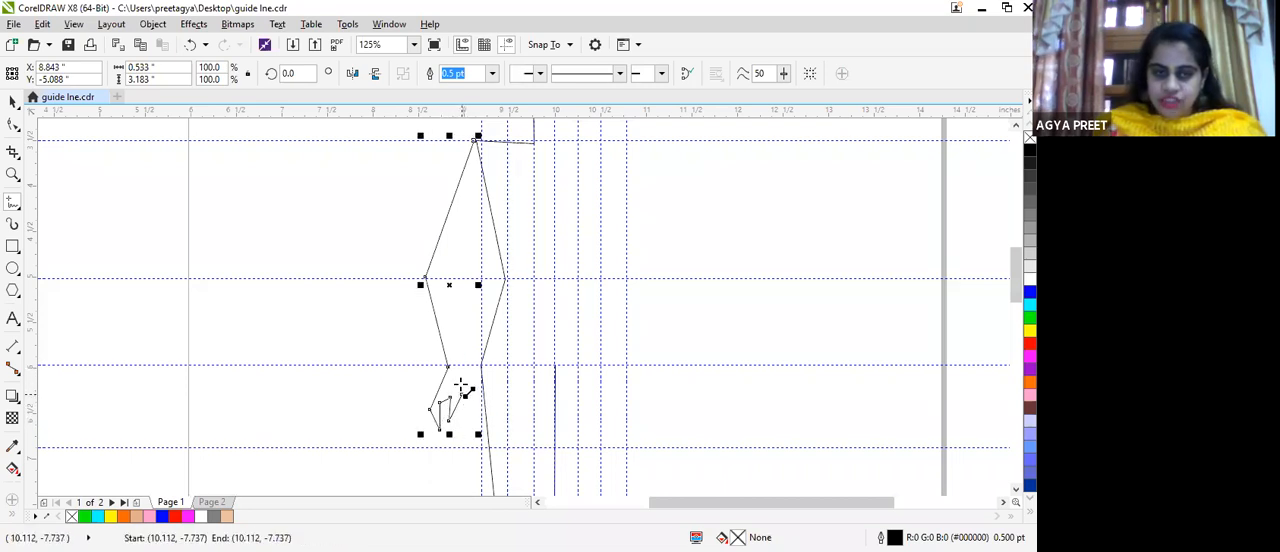
# Step: Complete the inner arm line from the hand up through the wrist and elbow to the armpit on the torso side
pyautogui.click(455, 366)
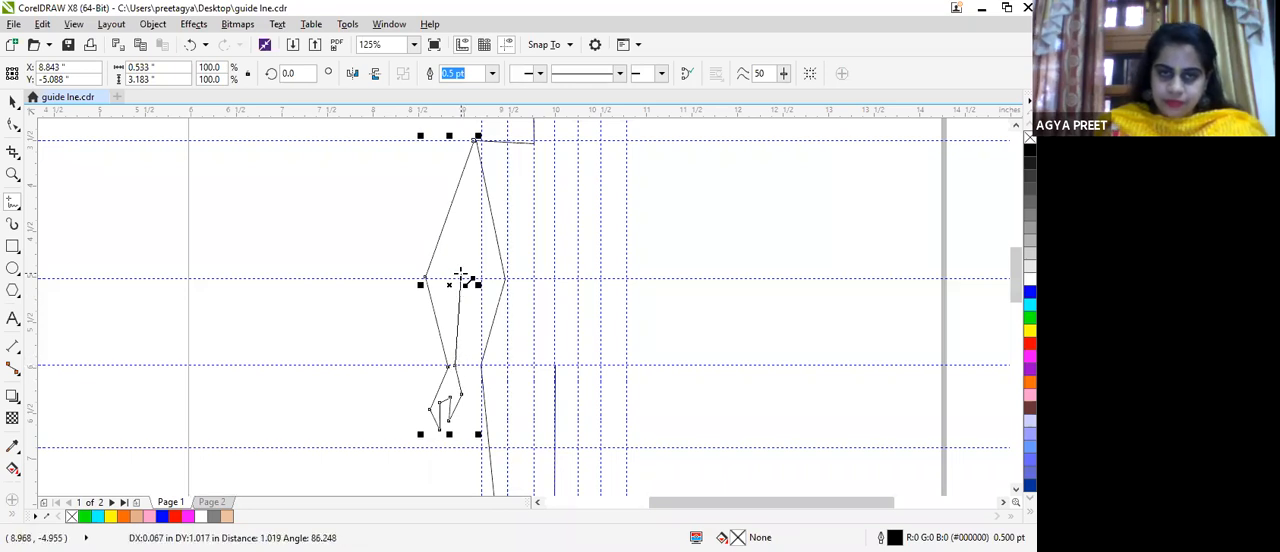
pyautogui.click(452, 281)
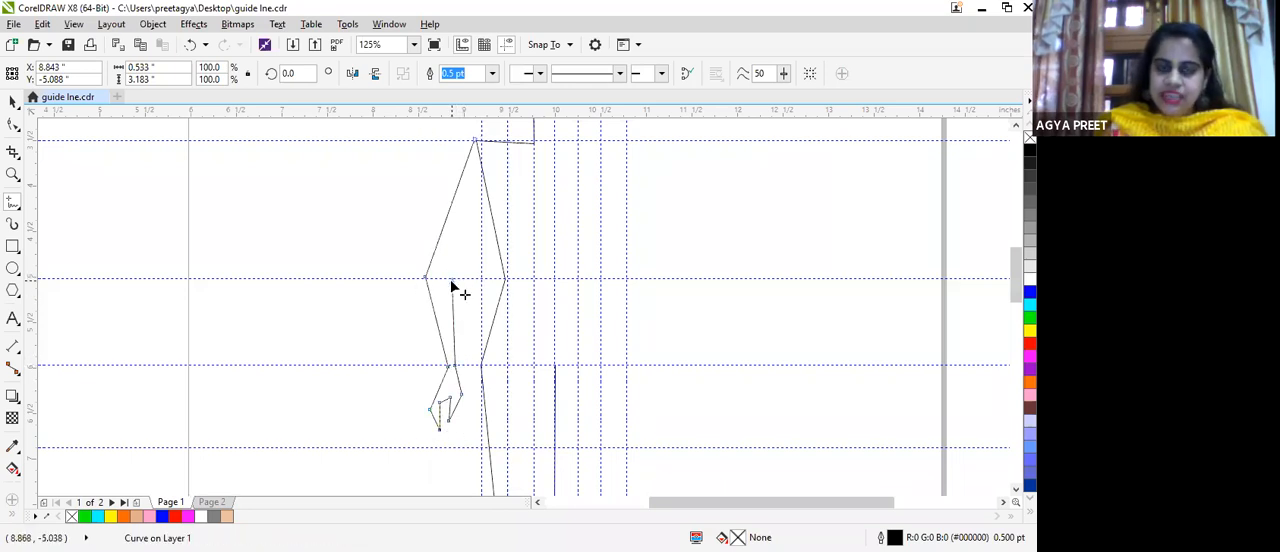
pyautogui.press('F10')
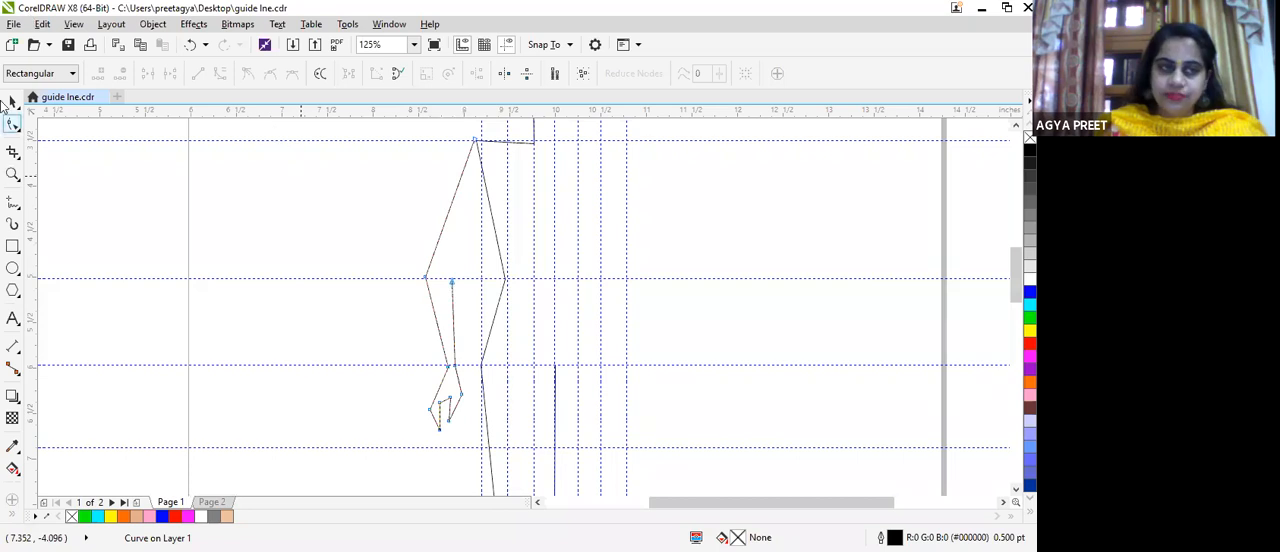
pyautogui.press('space')
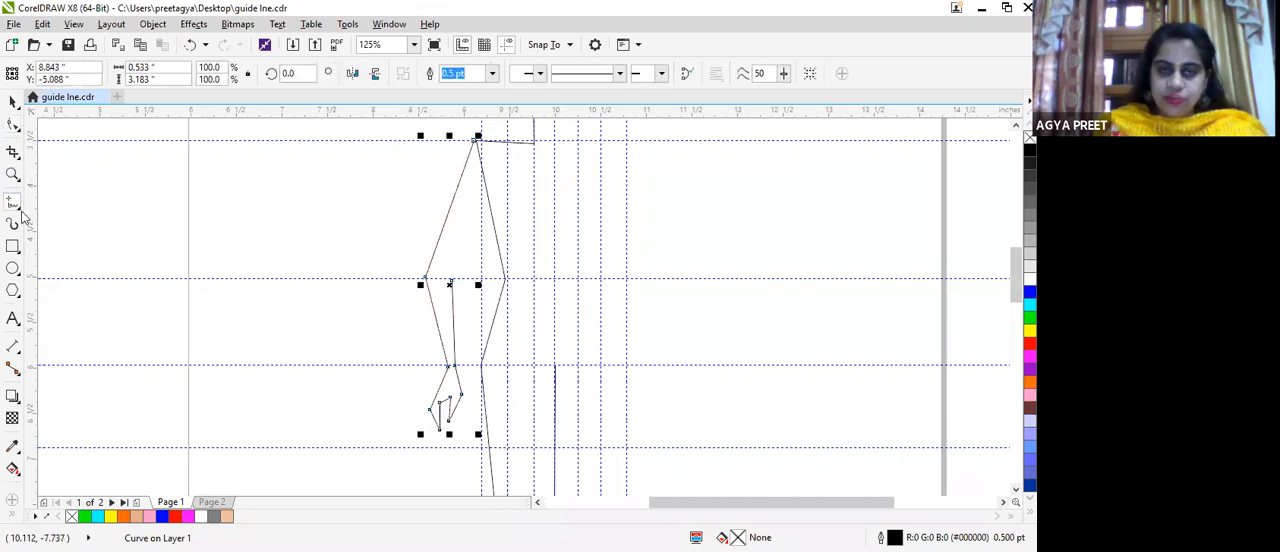
pyautogui.scroll(2, 226, 283)
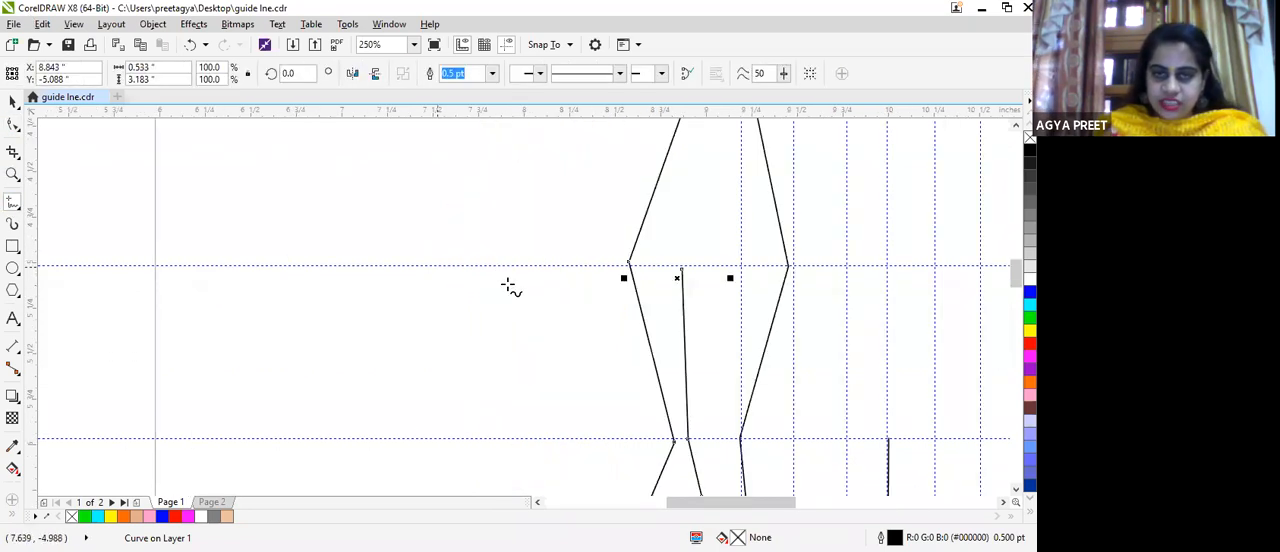
pyautogui.moveTo(681, 270)
pyautogui.mouseDown()
pyautogui.moveTo(683, 168)
pyautogui.moveTo(754, 189)
pyautogui.moveTo(737, 113)
pyautogui.moveTo(752, 172)
pyautogui.mouseUp()
pyautogui.scroll(-2, 723, 289)
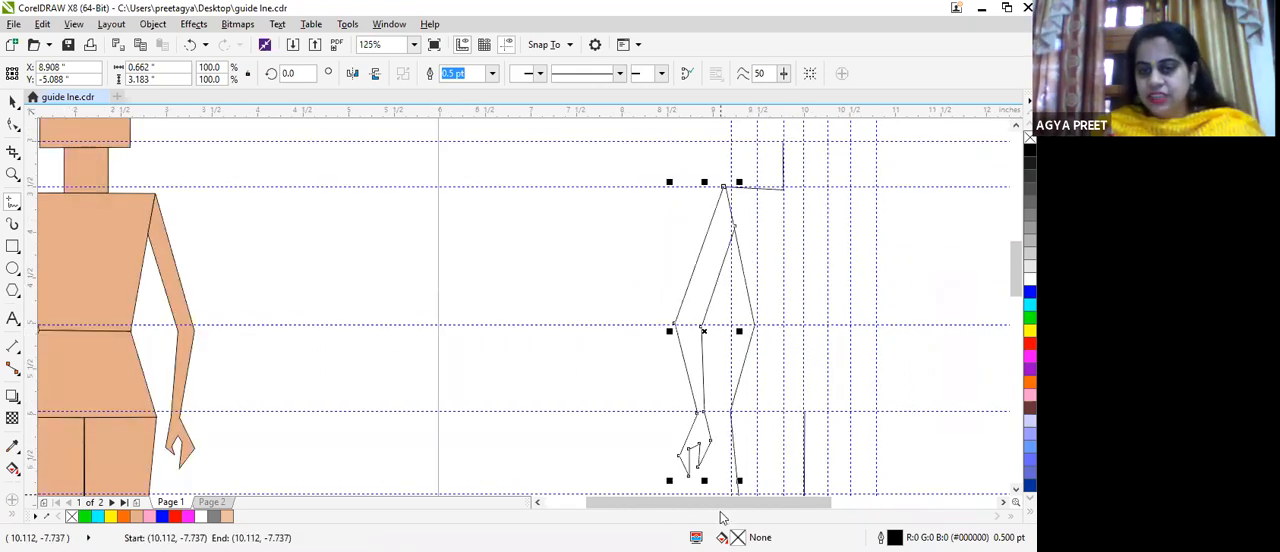
pyautogui.moveTo(718, 508); pyautogui.dragTo(763, 507)
pyautogui.scroll(-2, 580, 317)
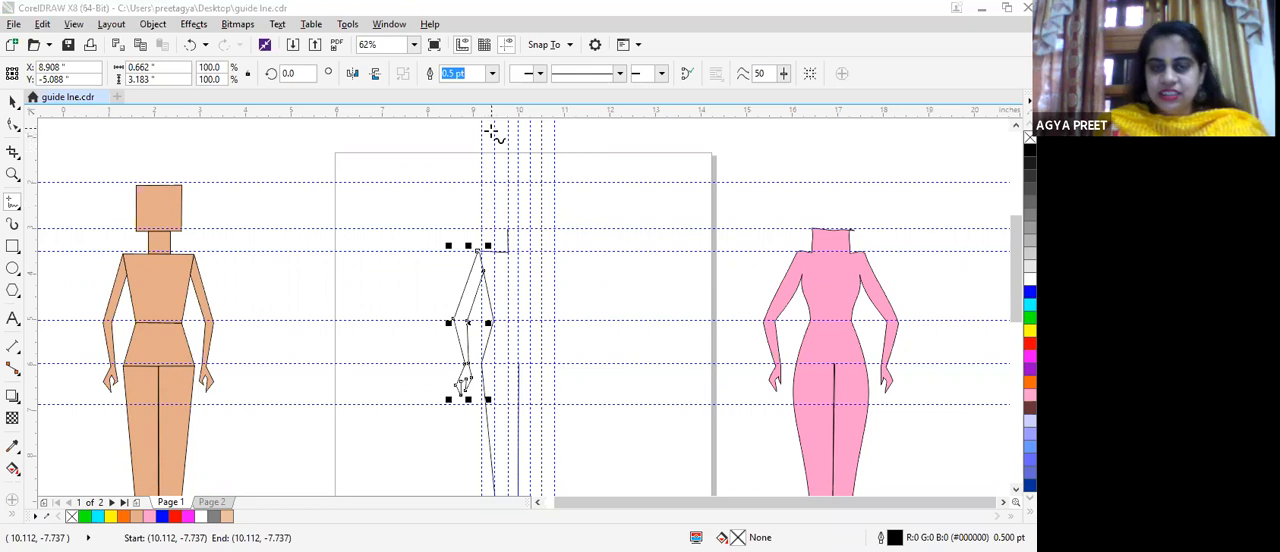
pyautogui.scroll(2, 490, 130)
pyautogui.scroll(-2, 509, 160)
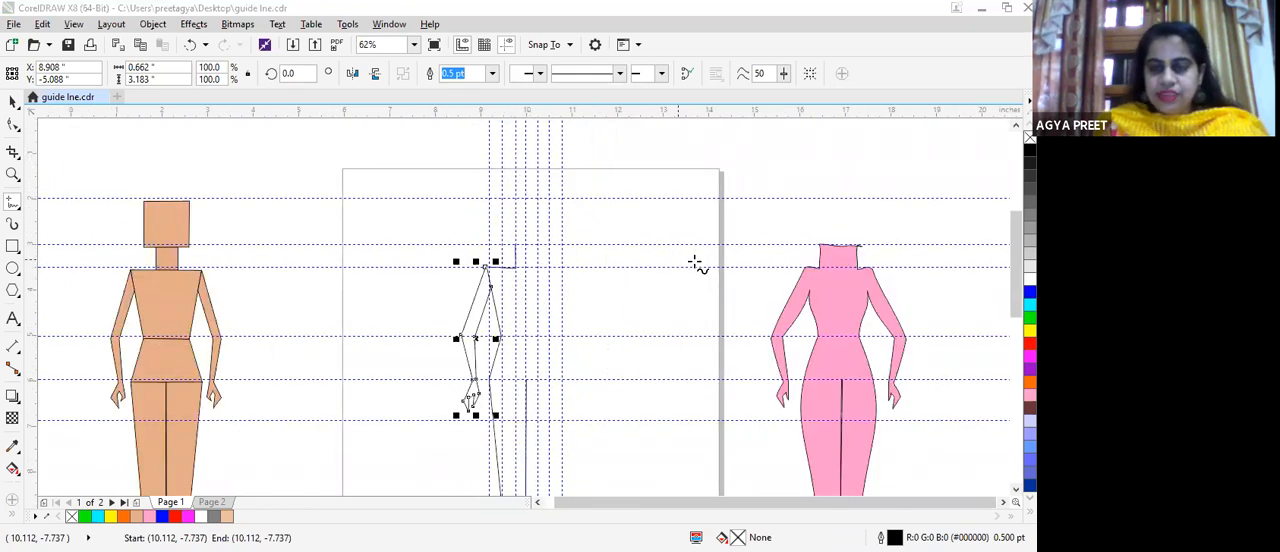
pyautogui.scroll(-3, 695, 263)
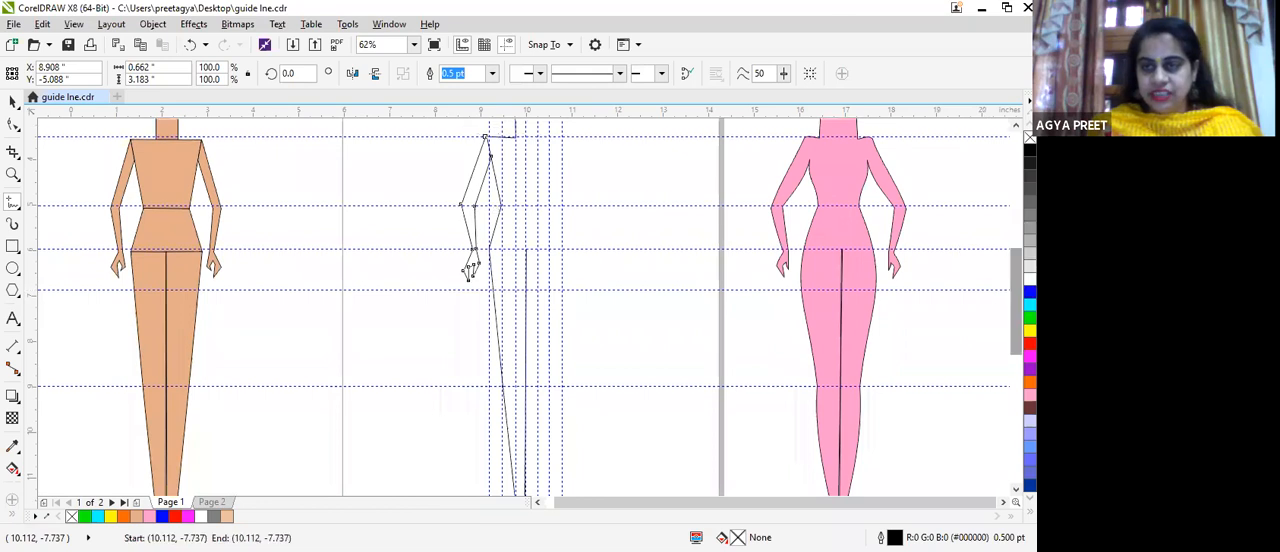
pyautogui.scroll(3, 1000, 220)
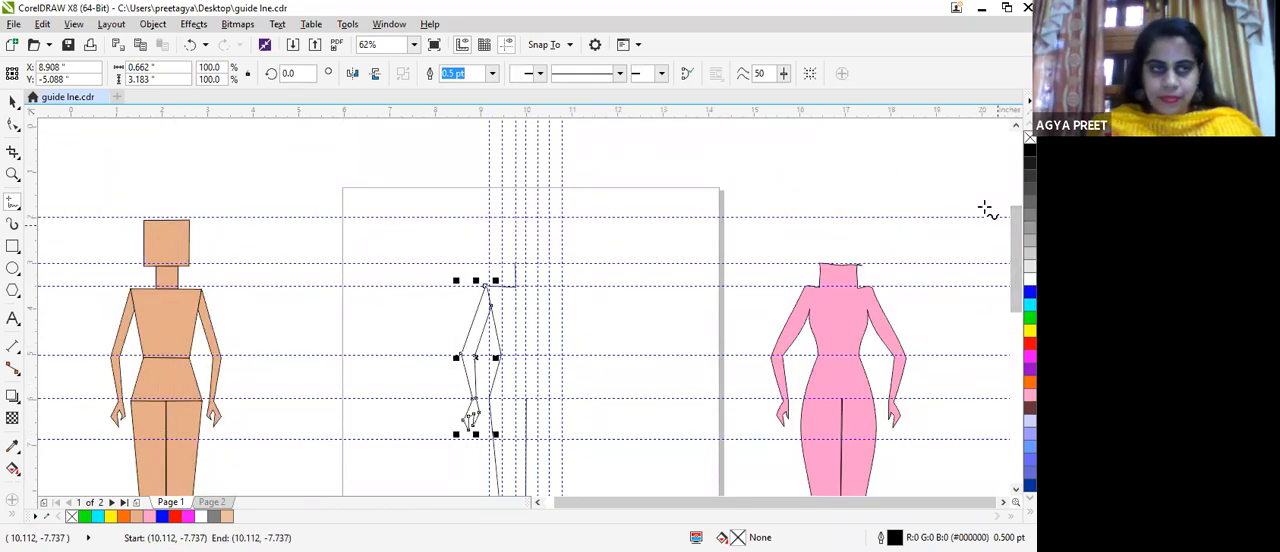
# Step: Break the body outline with the Shape tool where the inner arm line meets the torso side at the armpit
pyautogui.press('space')
pyautogui.scroll(2, 415, 215)
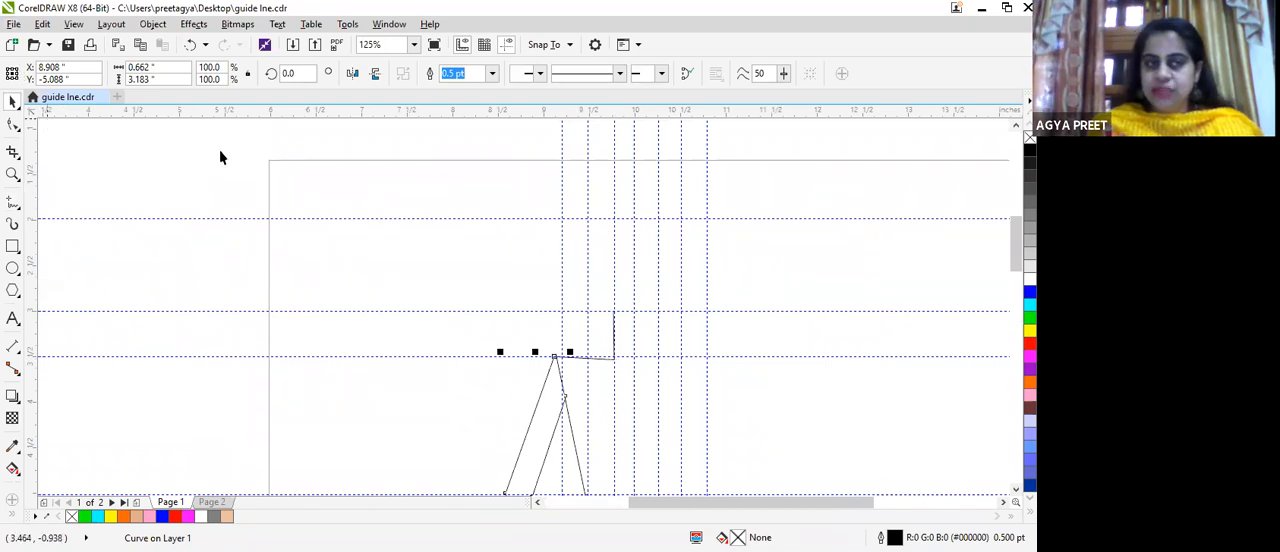
pyautogui.click(14, 127)
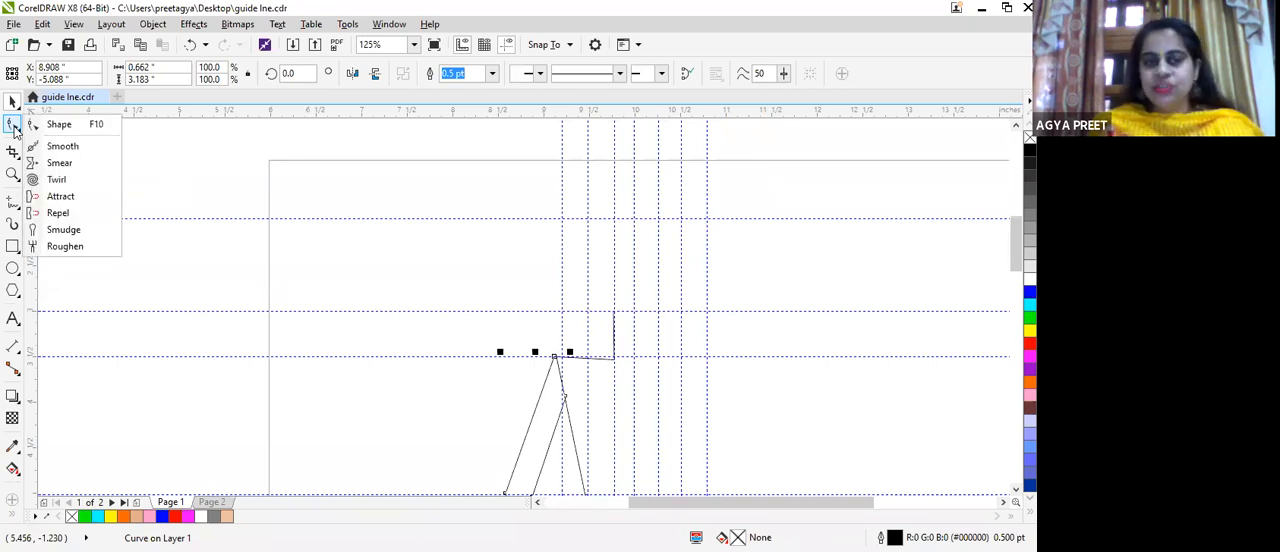
pyautogui.press('F10')
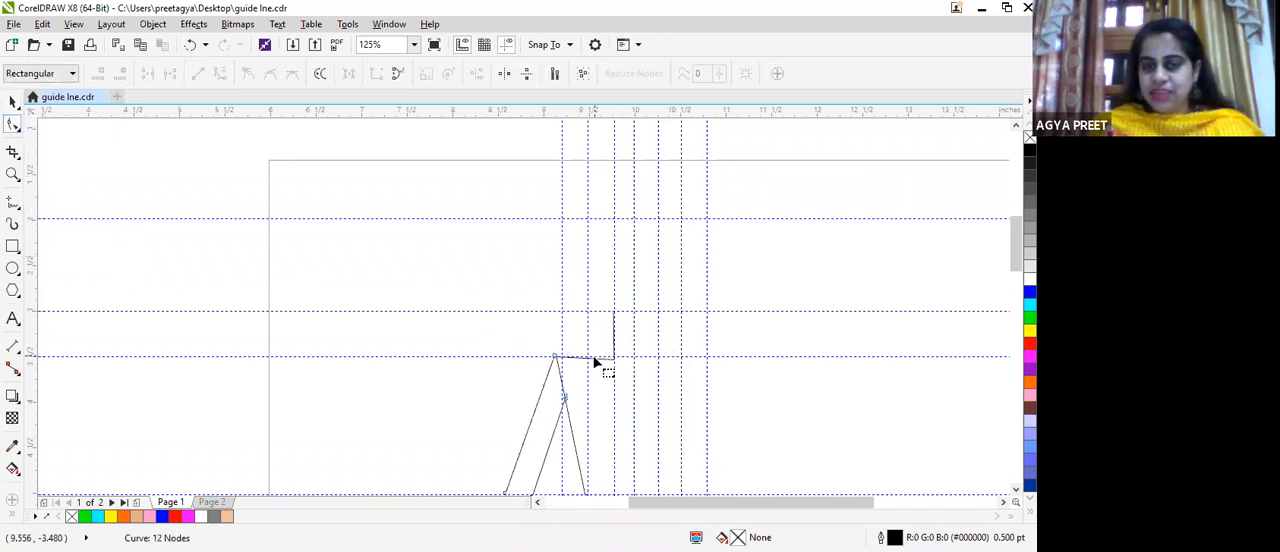
pyautogui.scroll(-2, 590, 305)
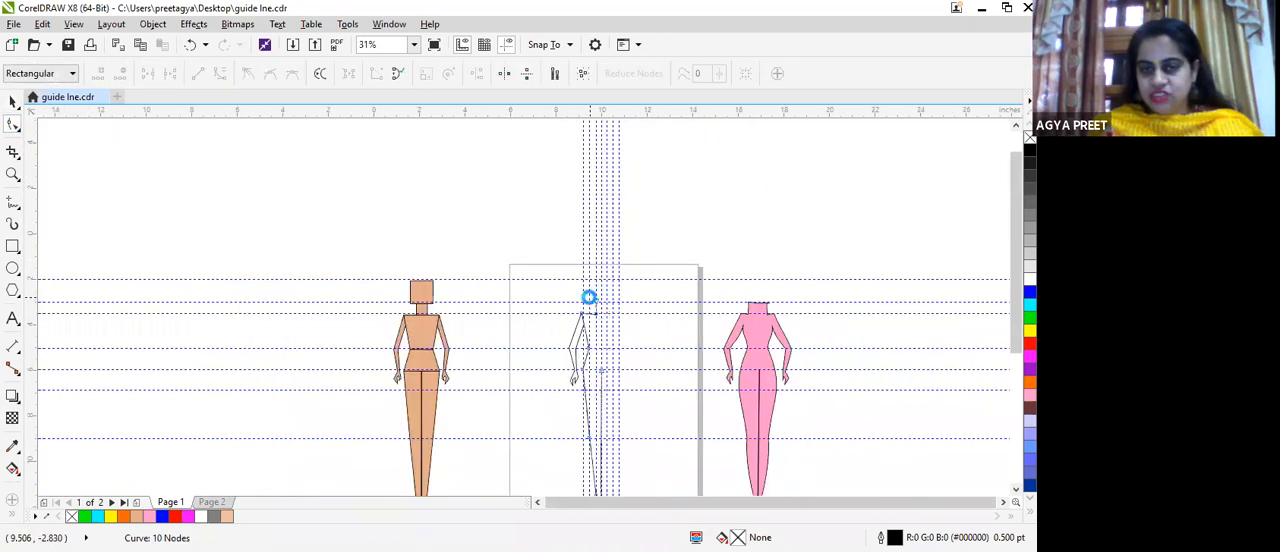
pyautogui.scroll(2, 598, 325)
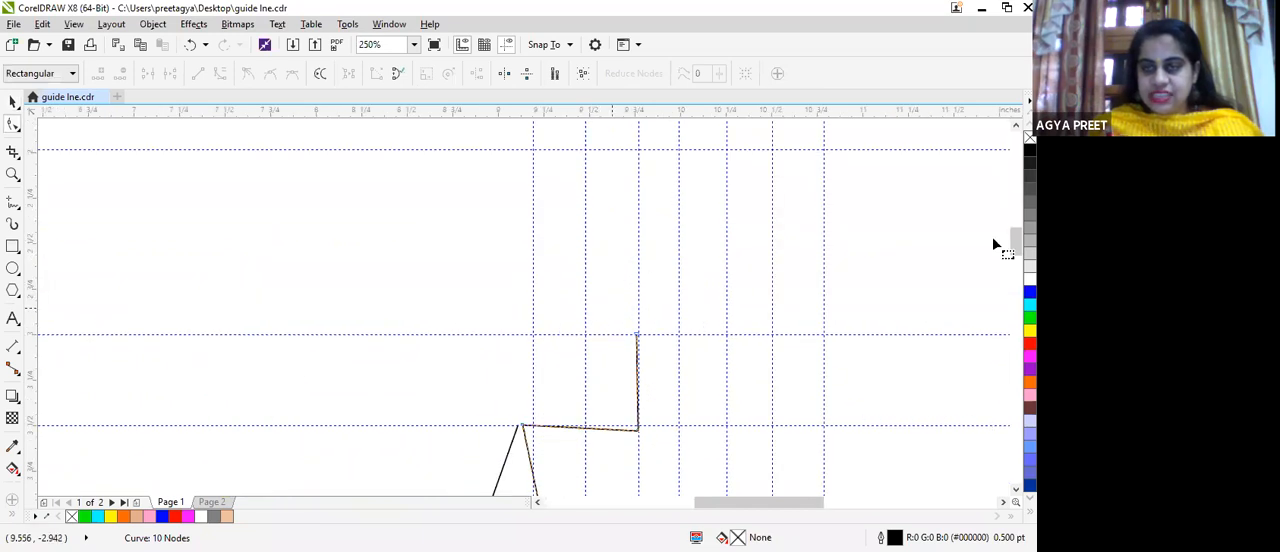
pyautogui.moveTo(1015, 242)
pyautogui.mouseDown()
pyautogui.moveTo(1015, 277)
pyautogui.moveTo(1012, 228)
pyautogui.moveTo(1014, 257)
pyautogui.mouseUp()
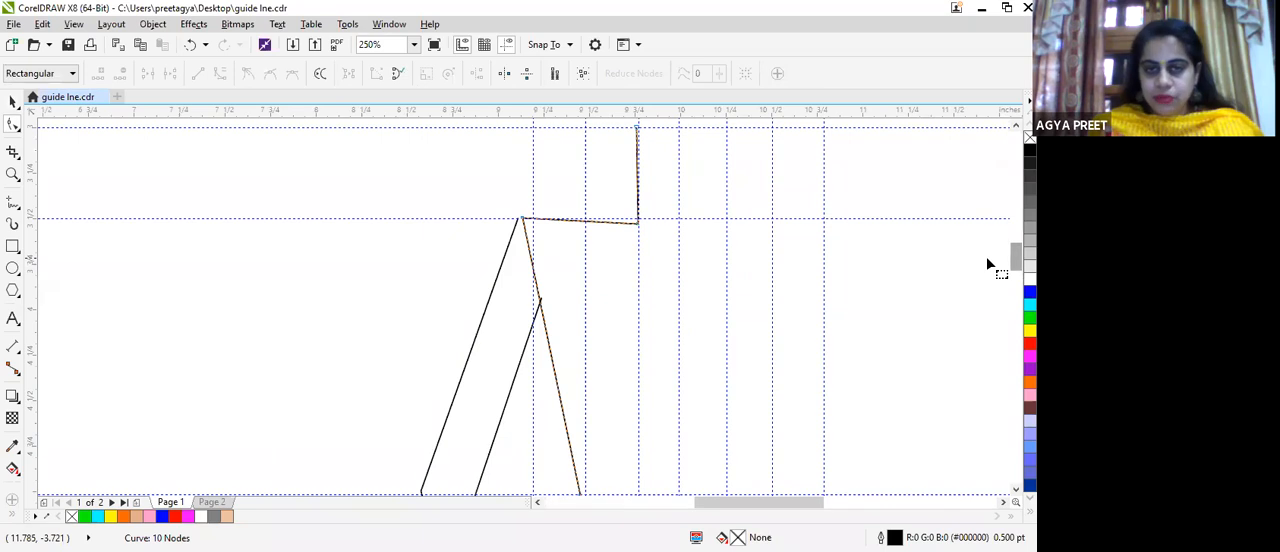
pyautogui.scroll(2, 638, 133)
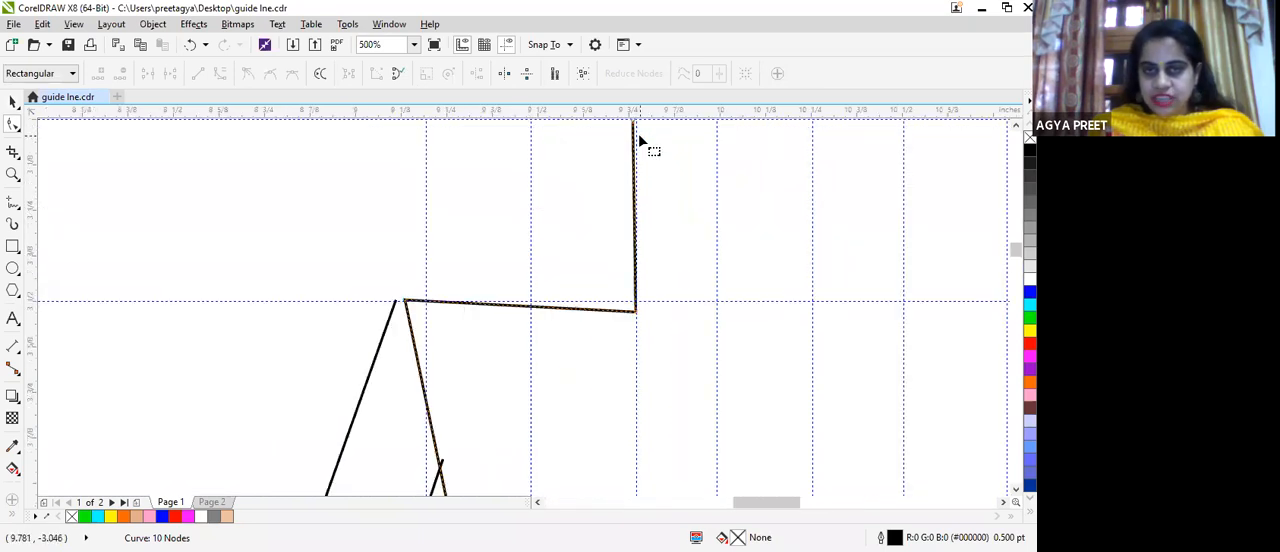
pyautogui.scroll(4, 566, 330)
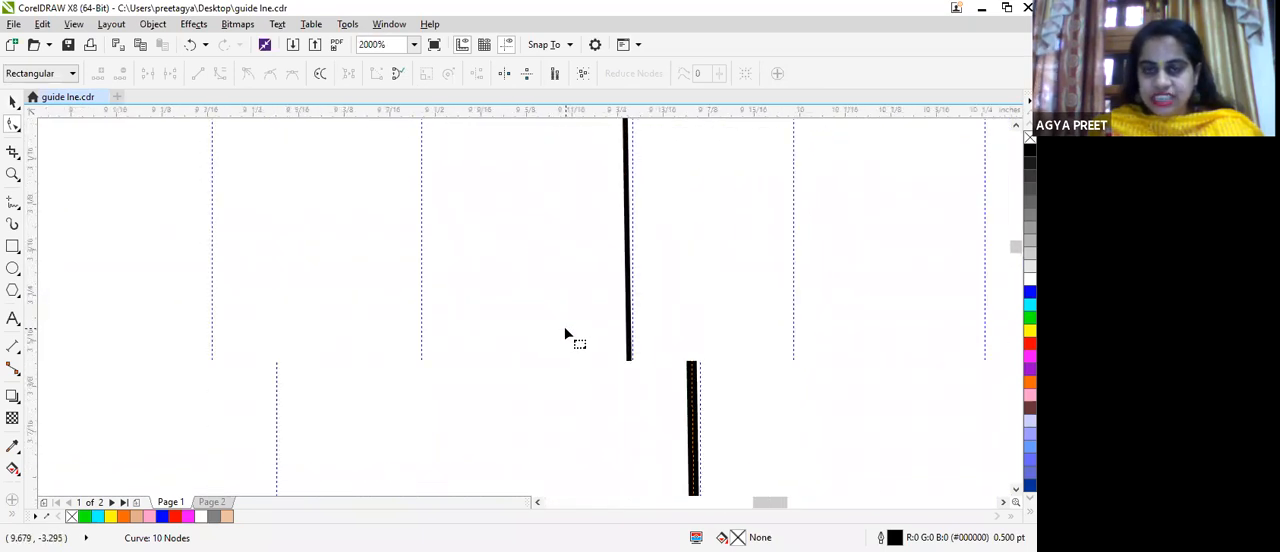
pyautogui.scroll(-8, 564, 326)
pyautogui.scroll(2, 543, 360)
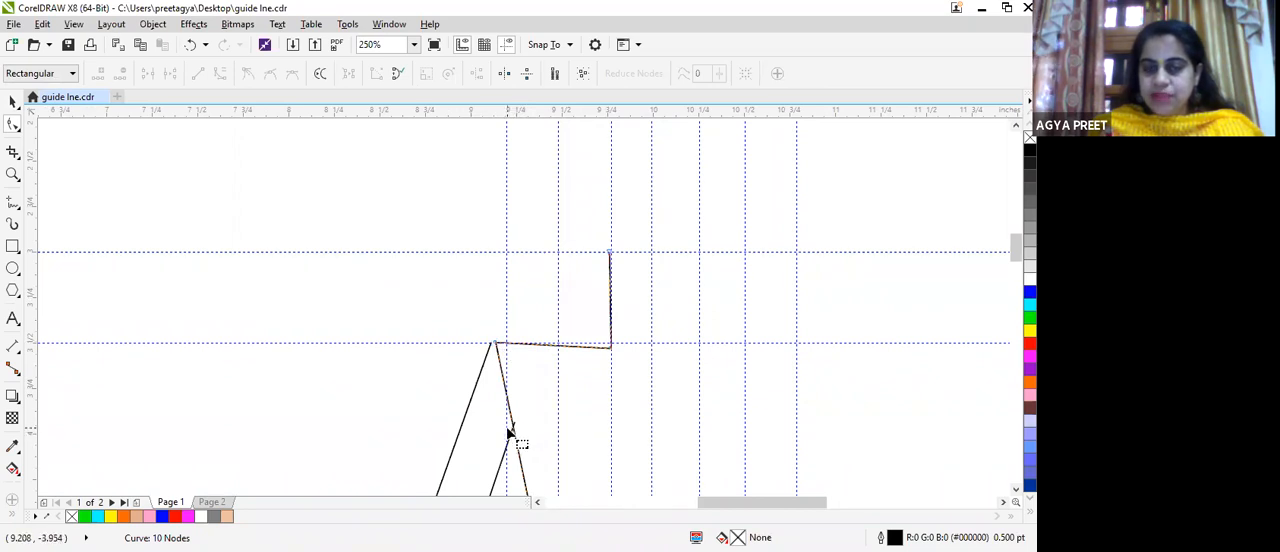
pyautogui.scroll(3, 544, 385)
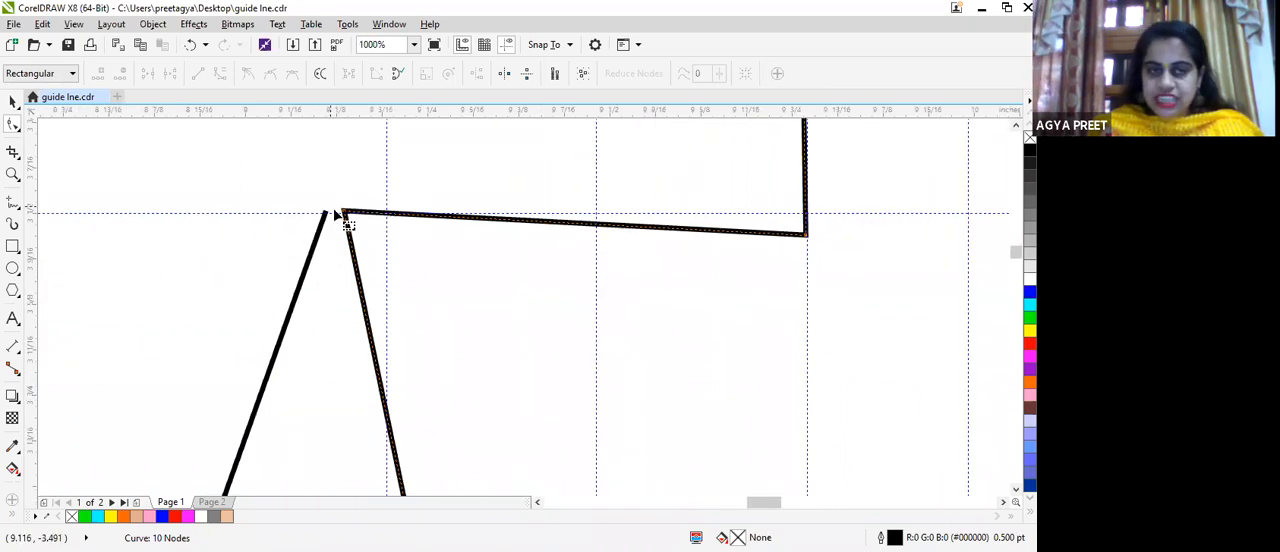
pyautogui.moveTo(1015, 252); pyautogui.dragTo(1013, 257)
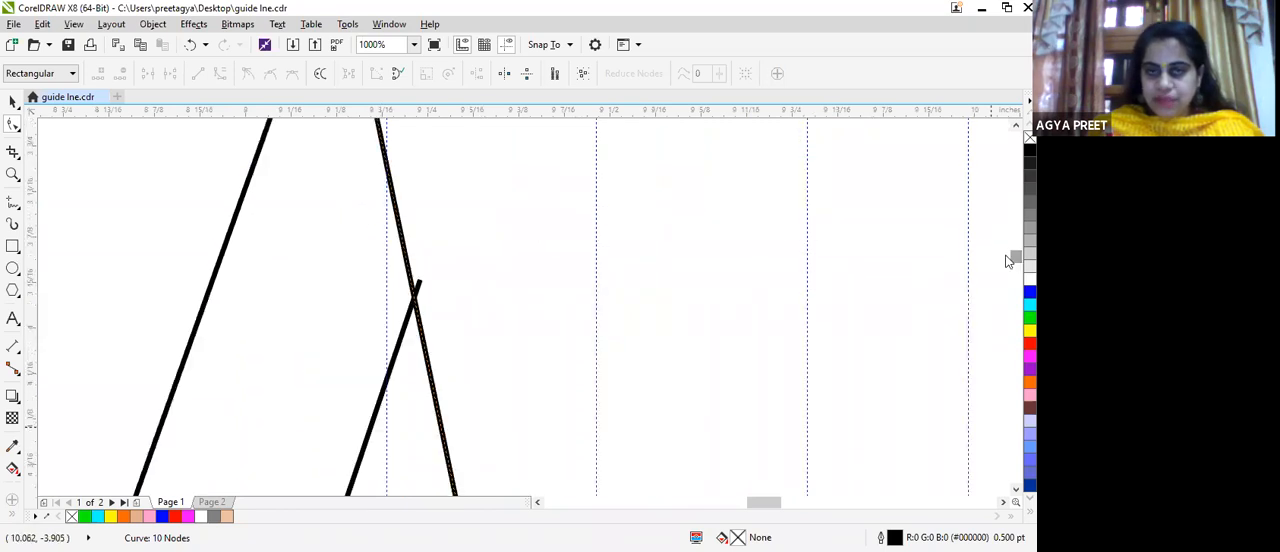
pyautogui.click(420, 316)
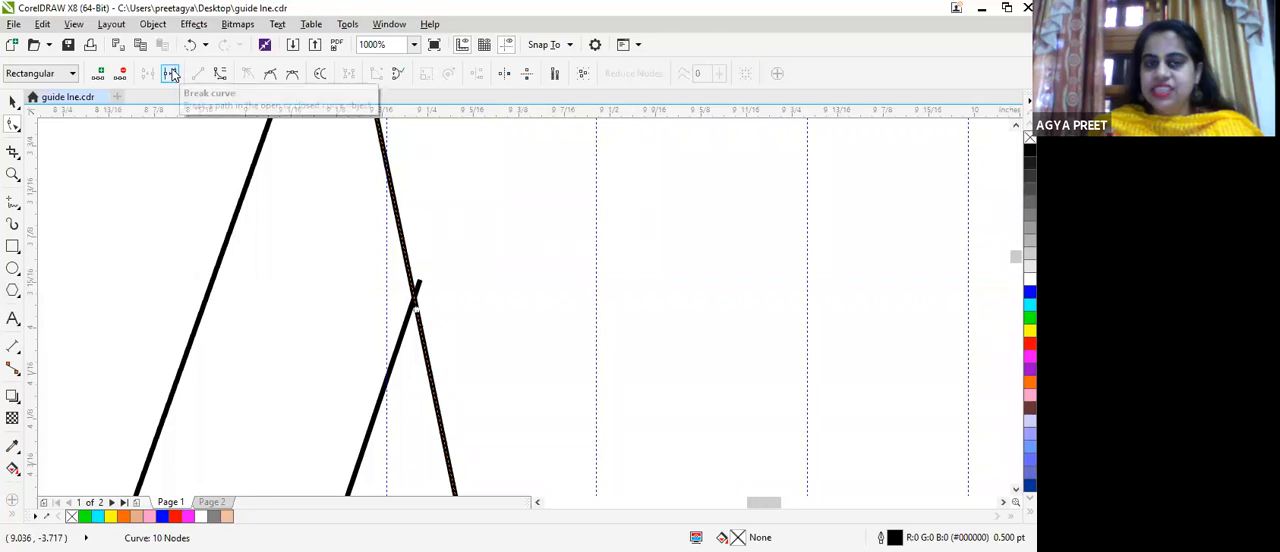
pyautogui.click(170, 75)
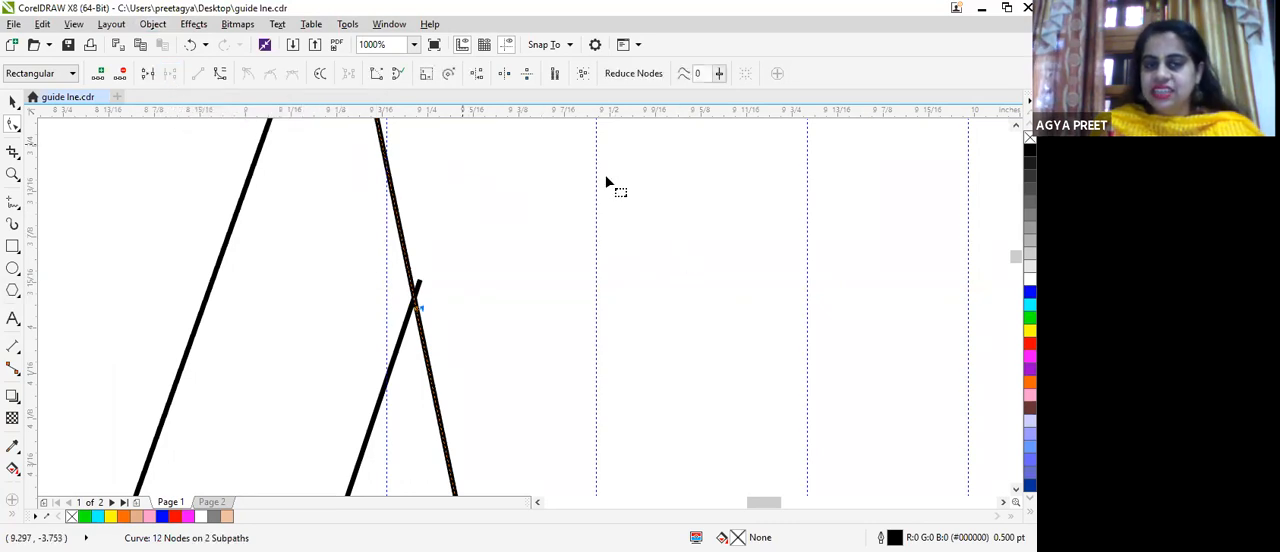
# Step: Delete the torso side segment between the shoulder corner and the break at the armpit
pyautogui.moveTo(1016, 257)
pyautogui.mouseDown()
pyautogui.moveTo(1016, 230)
pyautogui.moveTo(1016, 249)
pyautogui.mouseUp()
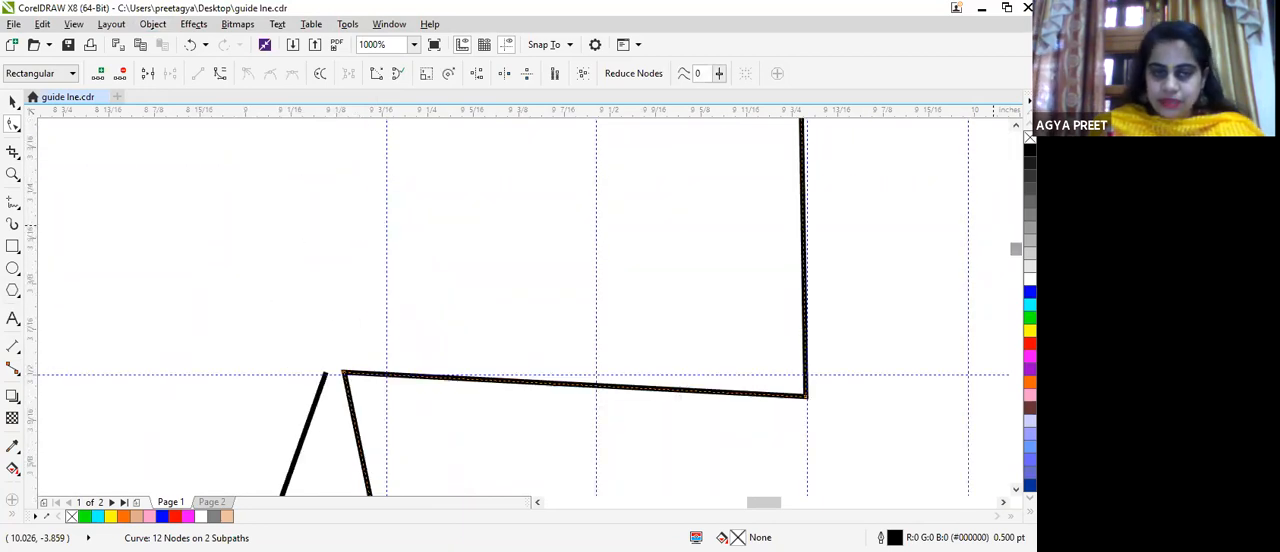
pyautogui.click(344, 373)
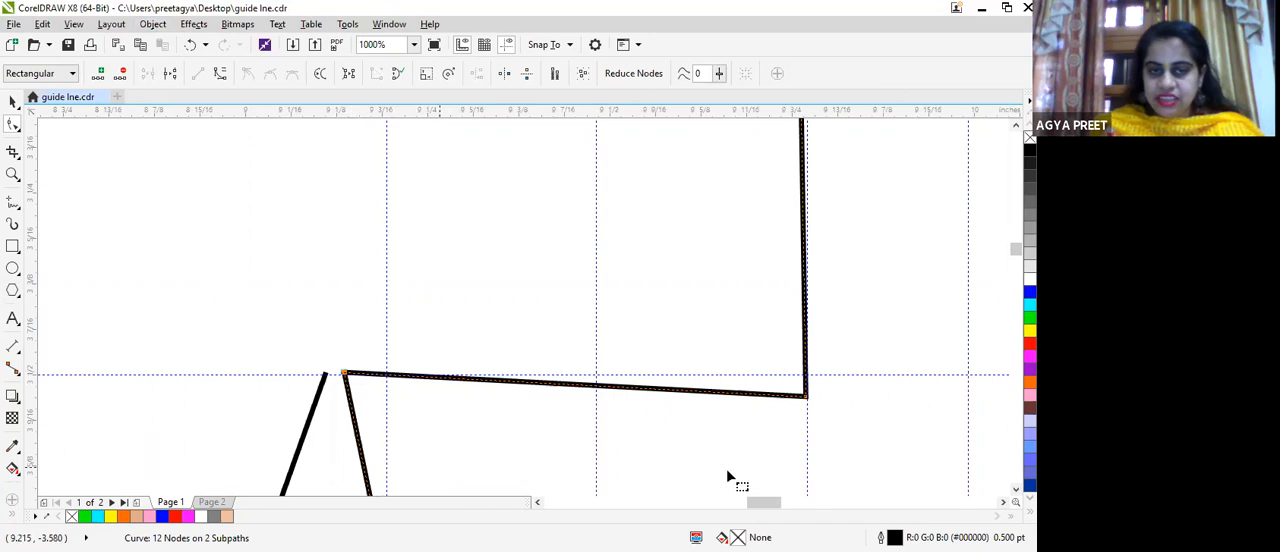
pyautogui.moveTo(1016, 249); pyautogui.dragTo(1016, 251)
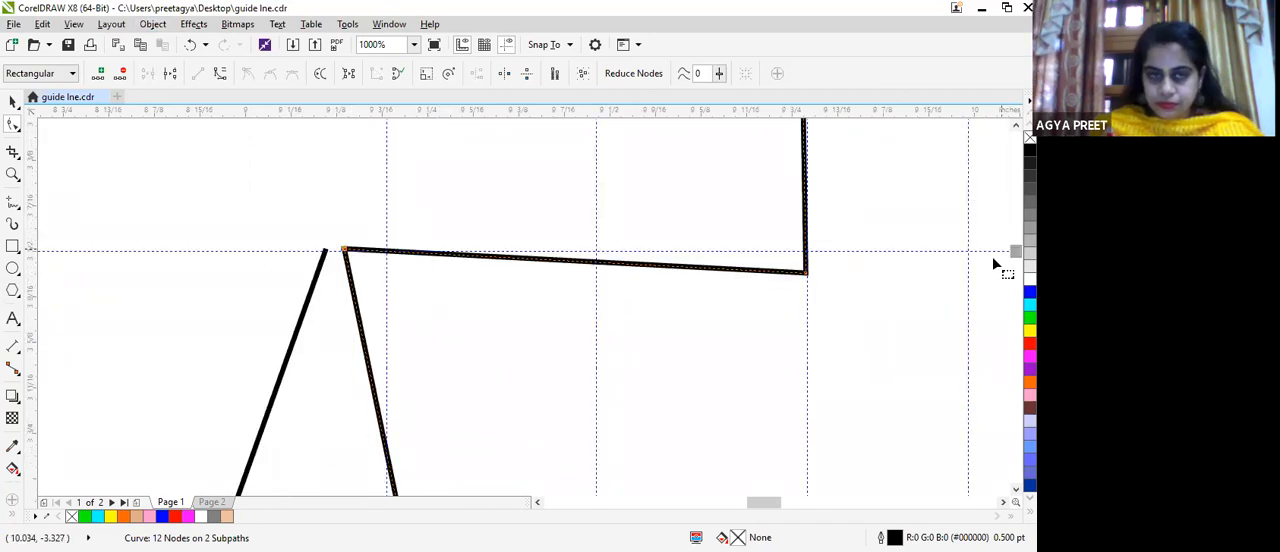
pyautogui.scroll(-1, 265, 212)
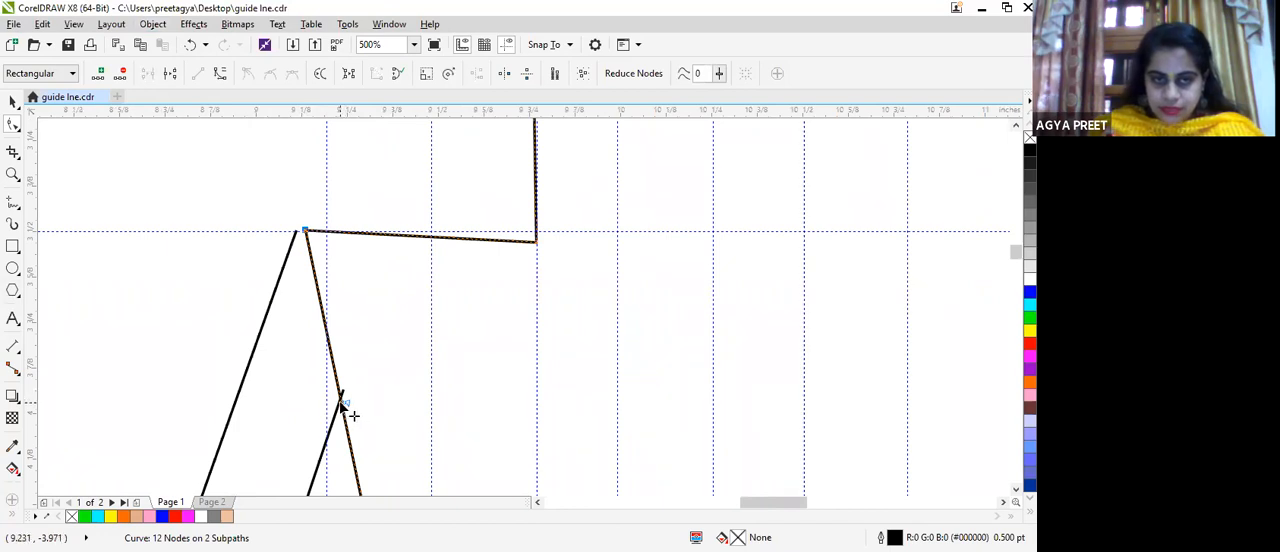
pyautogui.press('Delete')
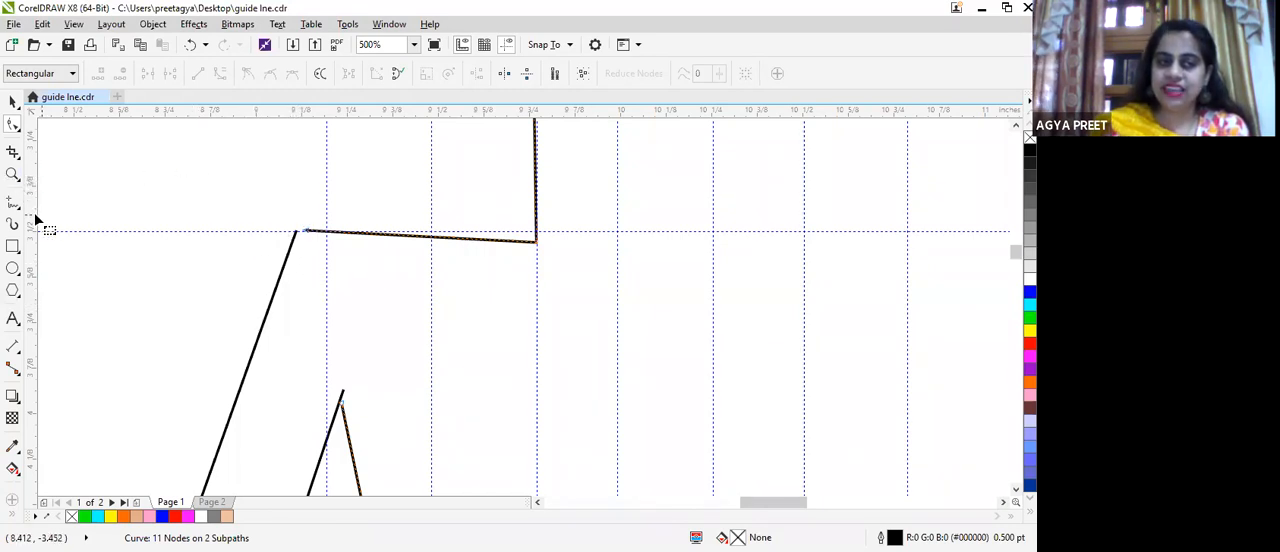
# Step: Select both the body outline and the arm outline and combine them into a single curve object
pyautogui.scroll(-4, 314, 212)
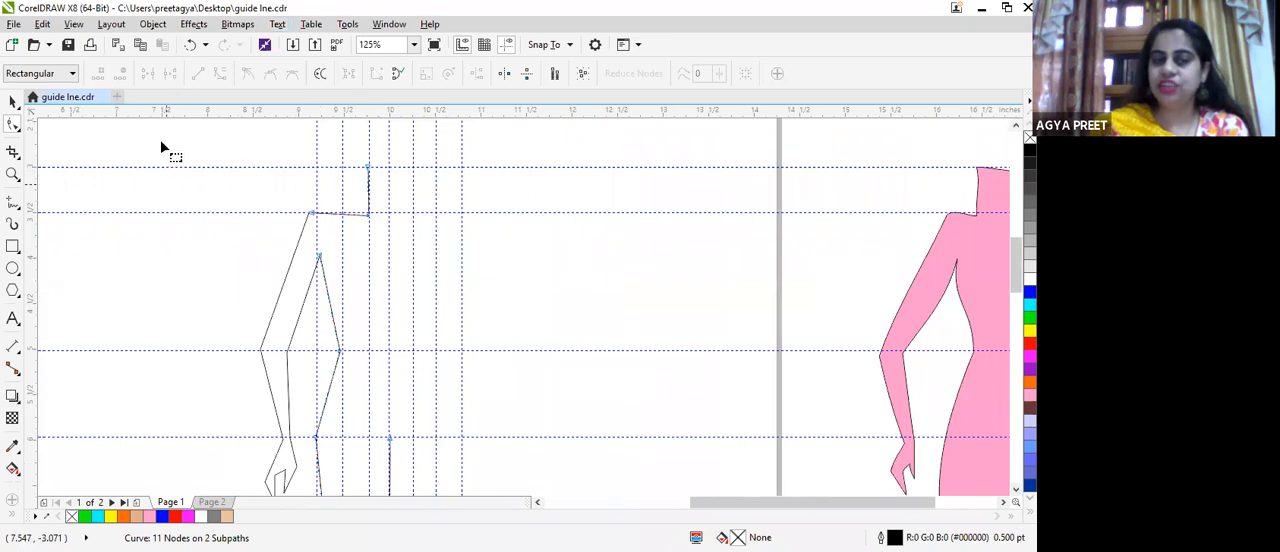
pyautogui.click(12, 101)
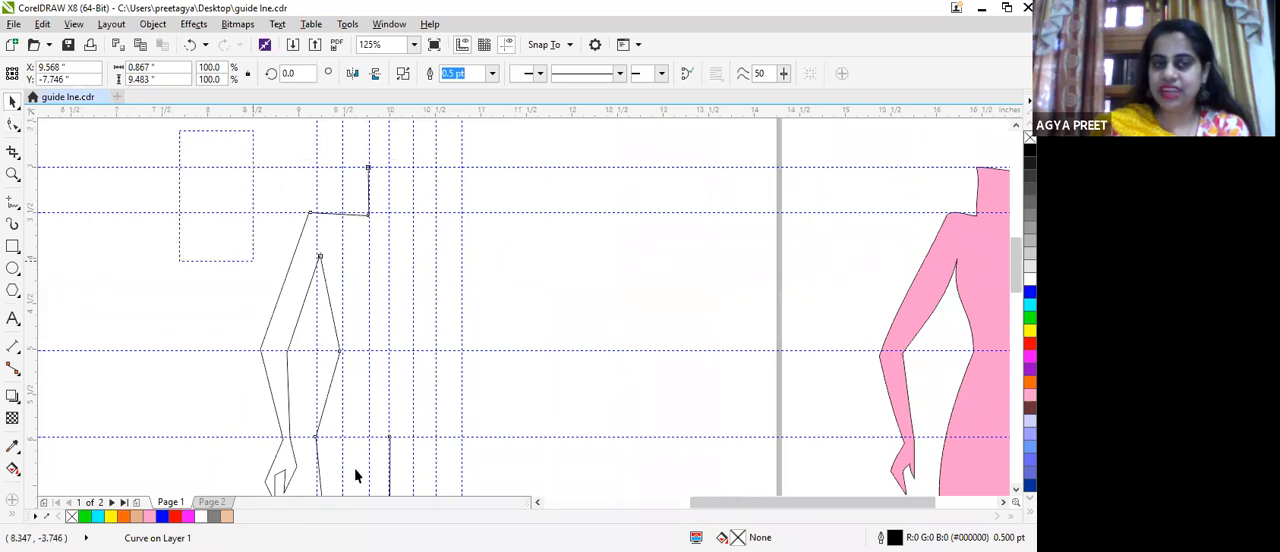
pyautogui.scroll(-3, 354, 474)
pyautogui.scroll(-6, 354, 474)
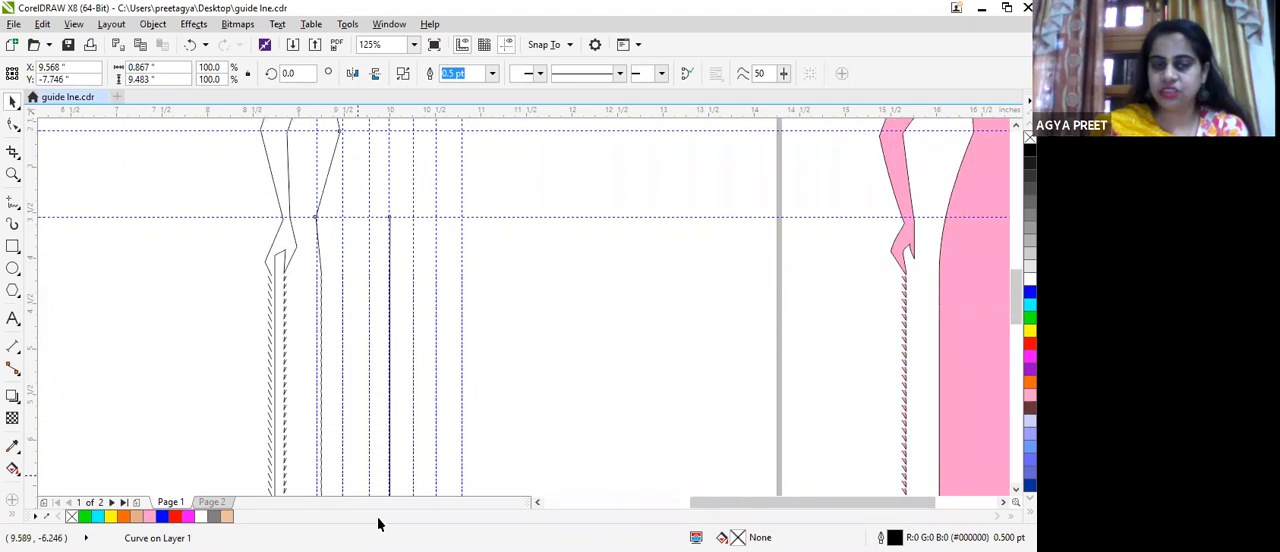
pyautogui.scroll(-8, 354, 474)
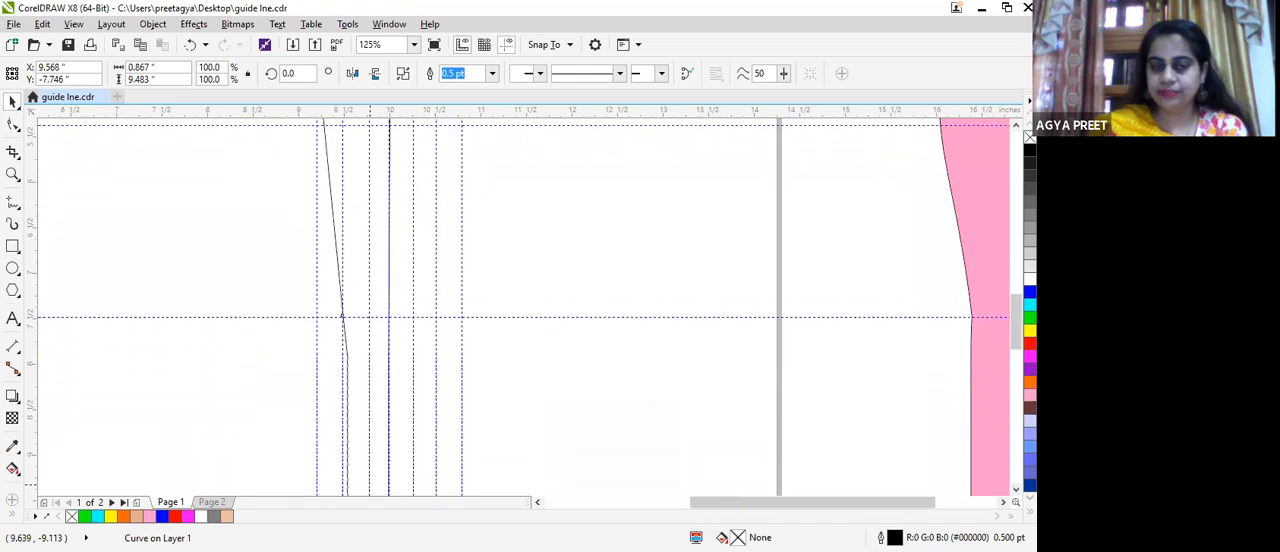
pyautogui.scroll(-8, 392, 443)
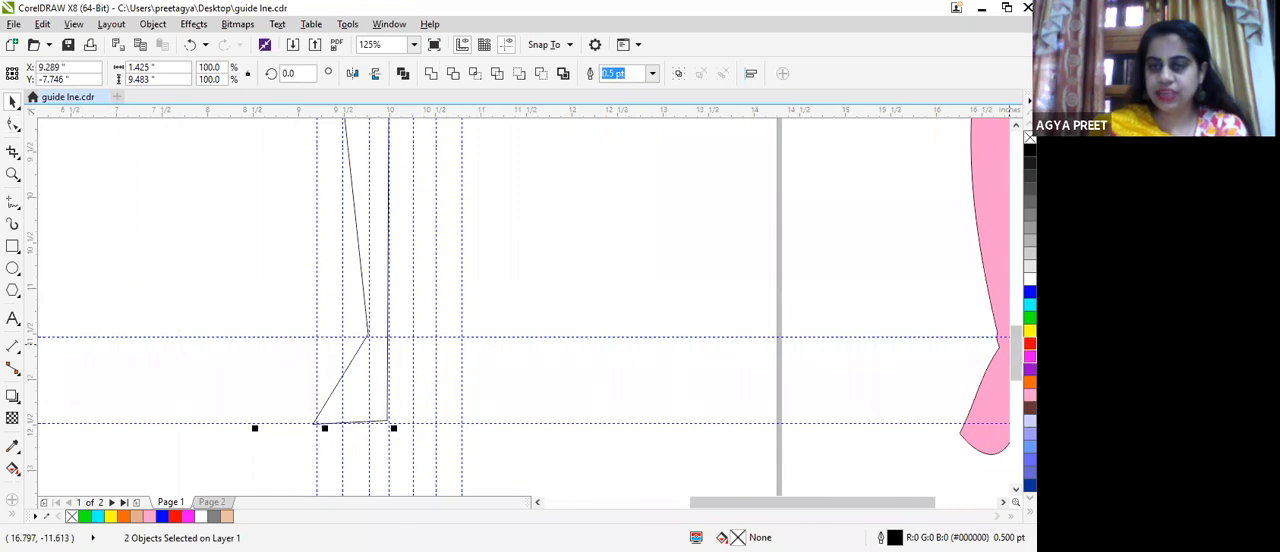
pyautogui.moveTo(1016, 353); pyautogui.dragTo(1016, 250)
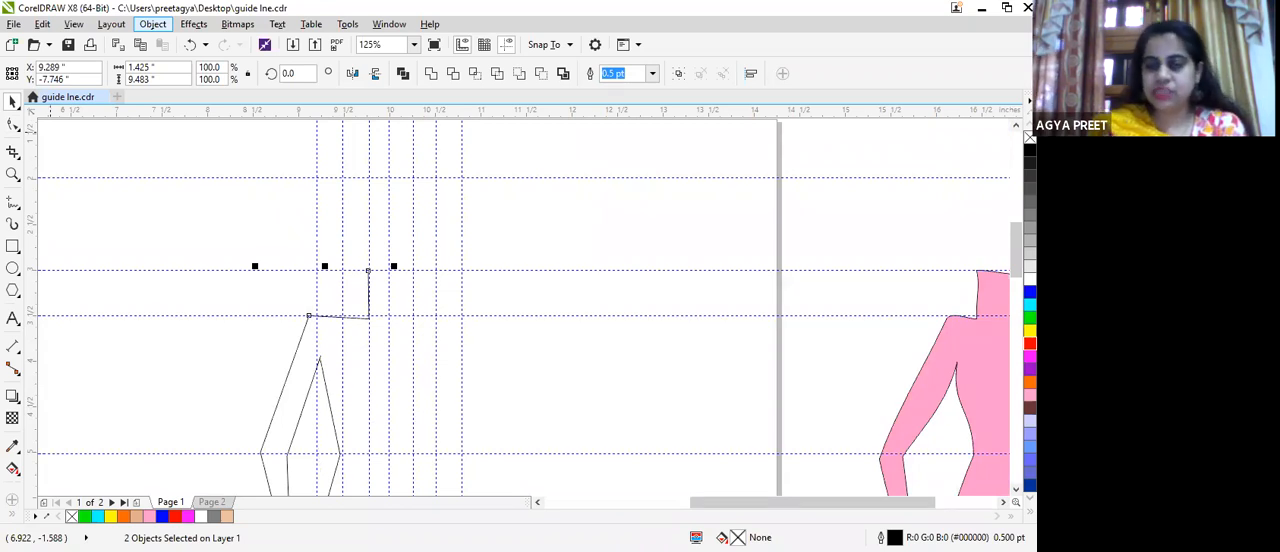
pyautogui.click(152, 24)
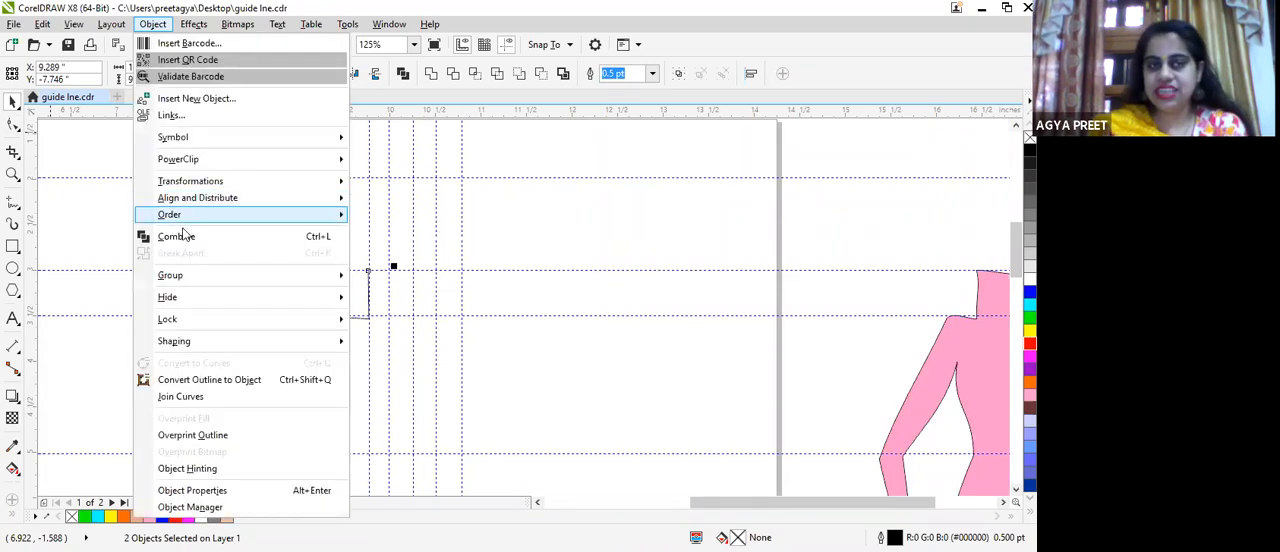
pyautogui.click(248, 238)
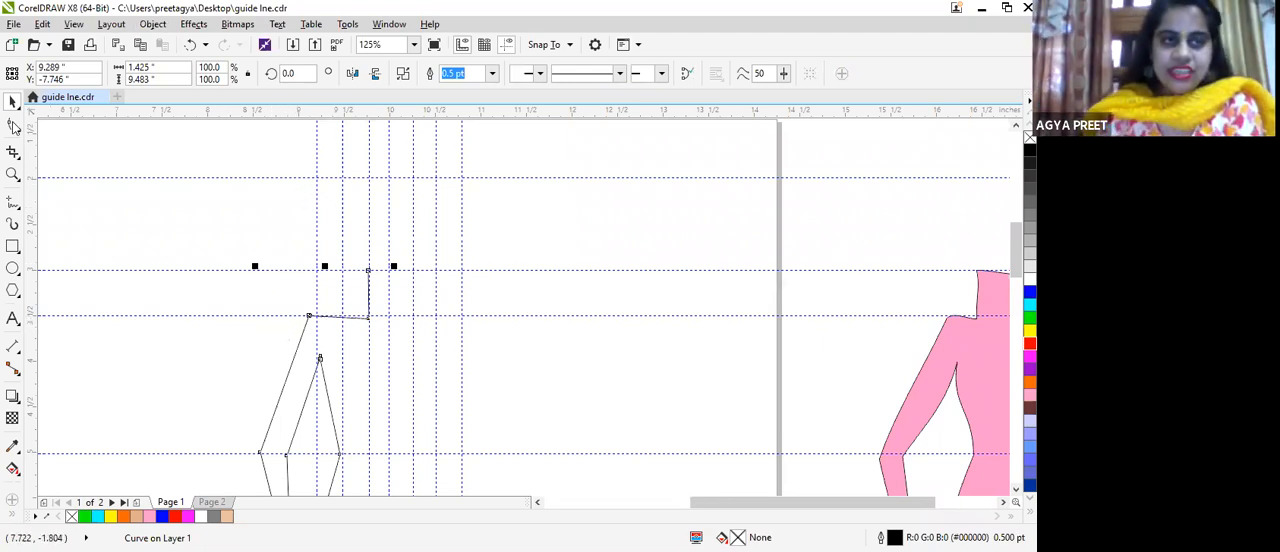
# Step: Move the top end node of the outer arm line across the gap to the shoulder line's end node
pyautogui.click(12, 125)
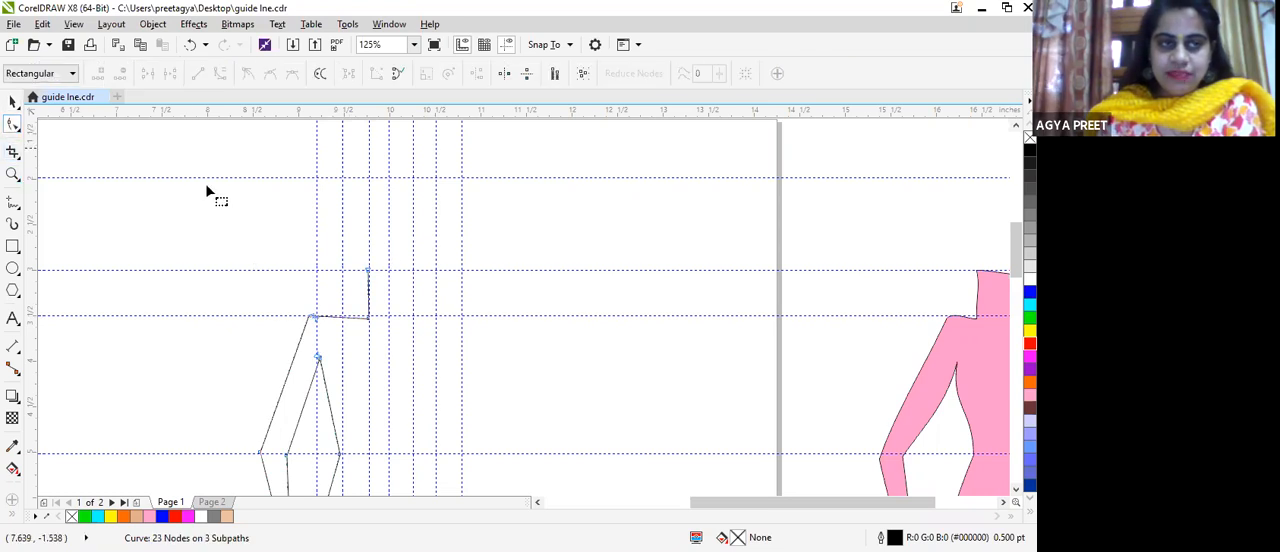
pyautogui.scroll(2, 377, 318)
pyautogui.scroll(1, 186, 302)
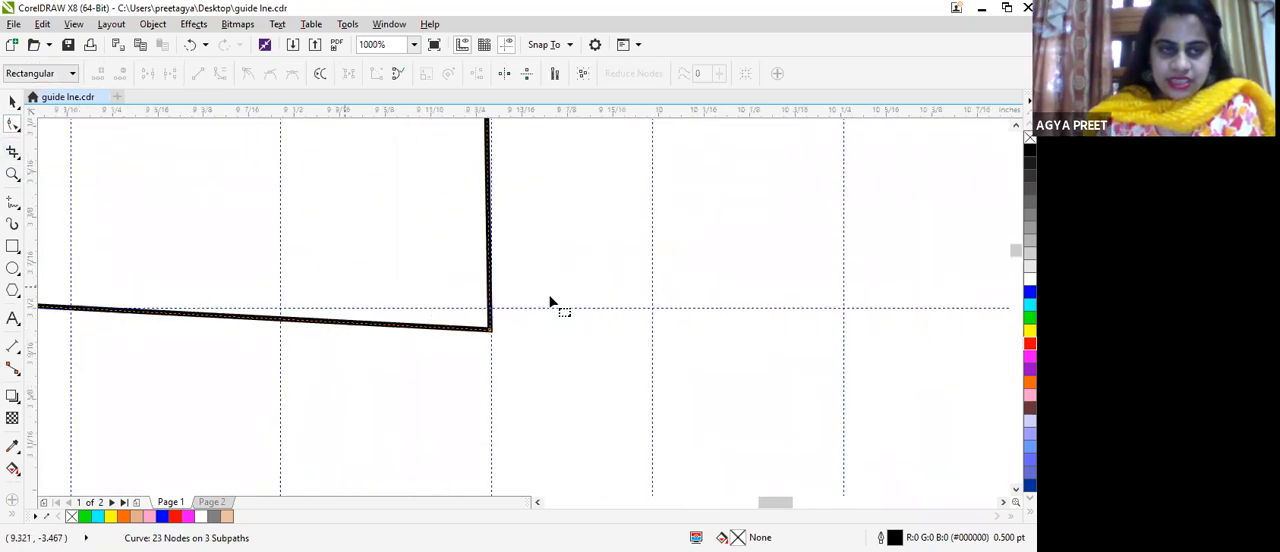
pyautogui.moveTo(770, 498); pyautogui.dragTo(716, 512)
pyautogui.scroll(-3, 251, 206)
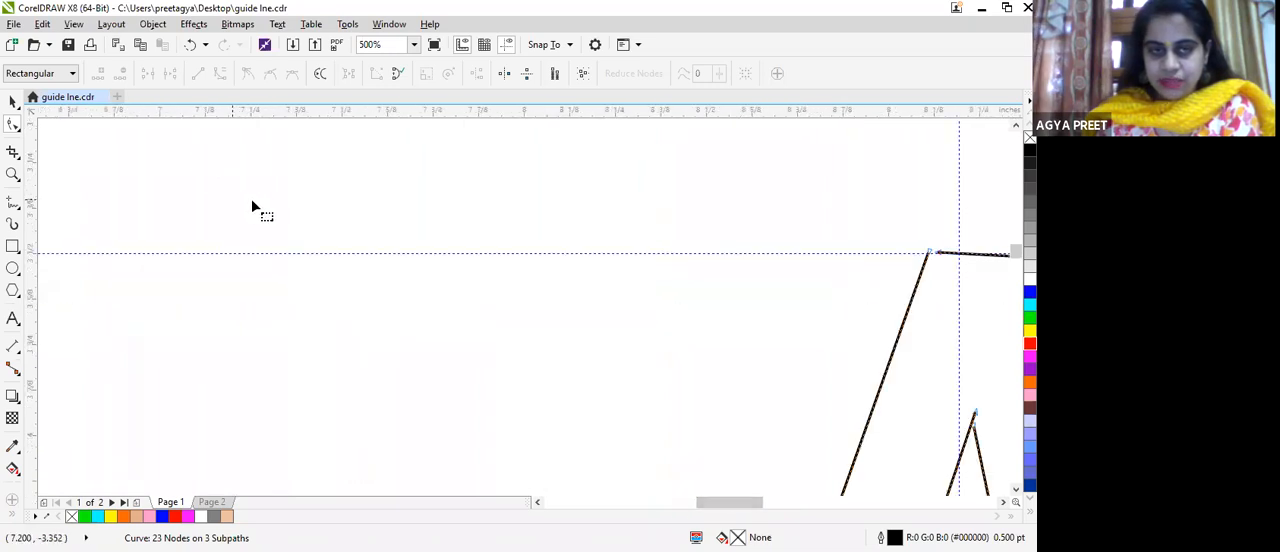
pyautogui.scroll(4, 486, 238)
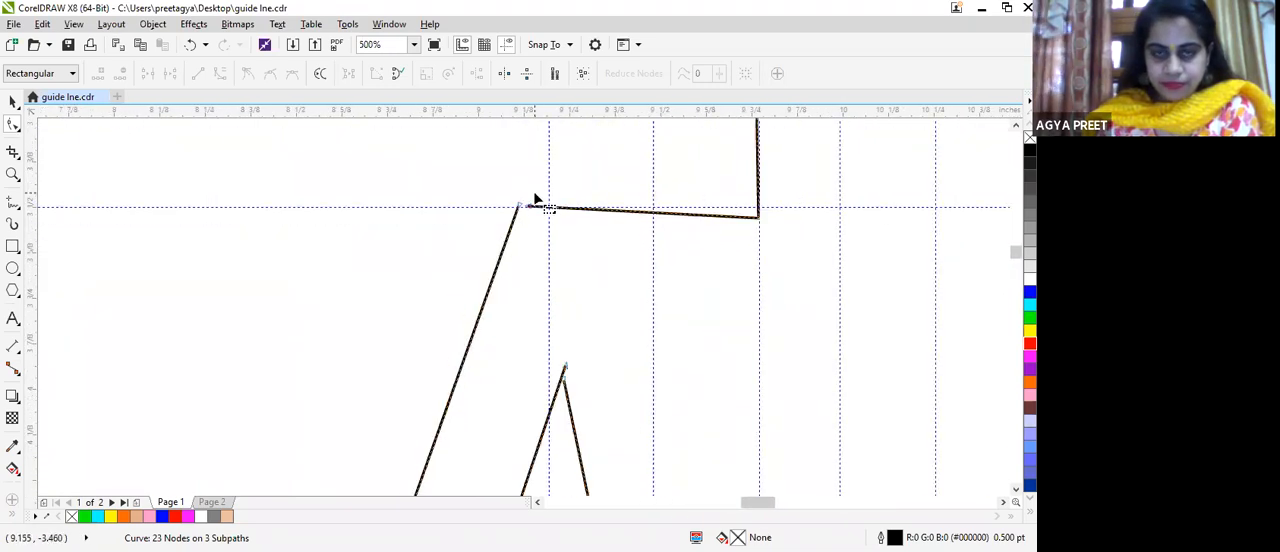
pyautogui.moveTo(492, 218); pyautogui.dragTo(525, 218)
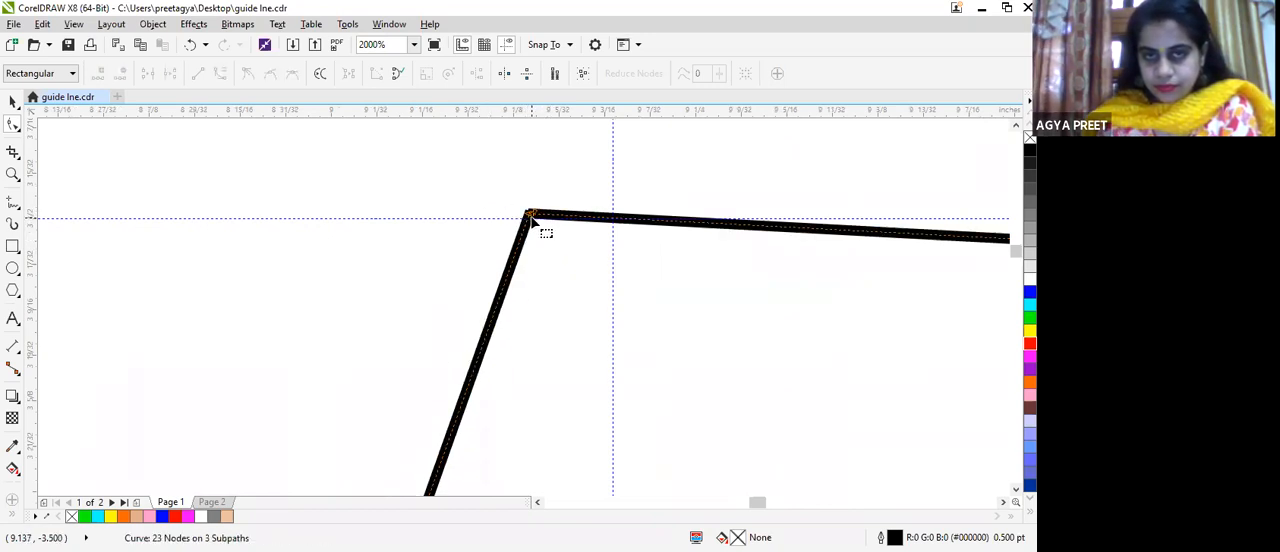
# Step: Join the outer arm line's top node with the shoulder line's end node into one continuous path
pyautogui.moveTo(531, 221)
pyautogui.mouseDown()
pyautogui.moveTo(541, 226)
pyautogui.moveTo(536, 215)
pyautogui.mouseUp()
pyautogui.click(534, 214)
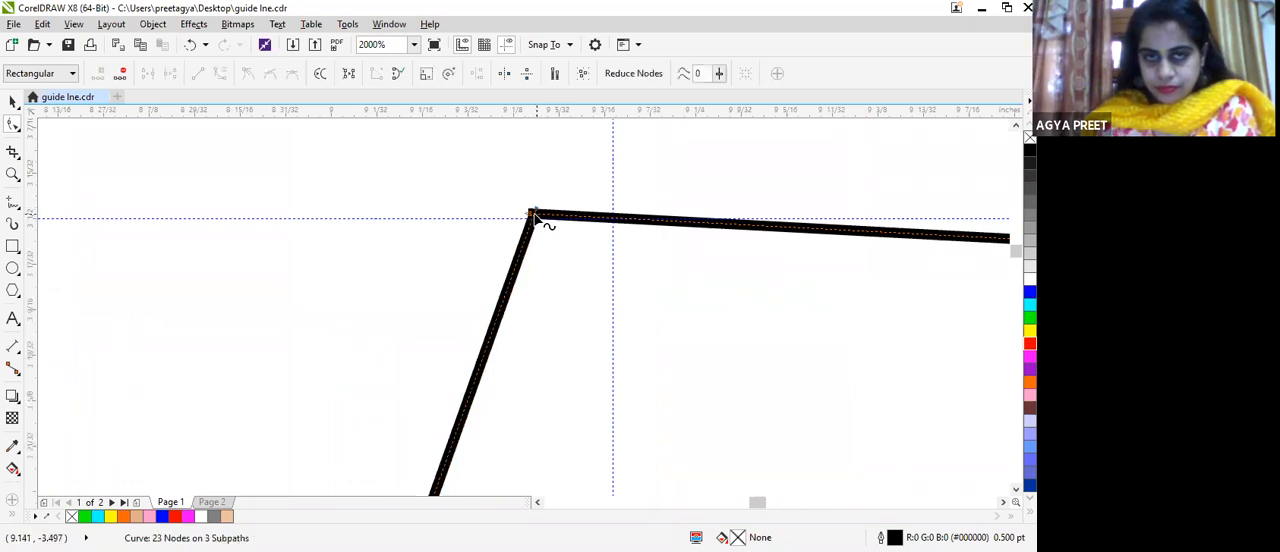
pyautogui.click(530, 215)
pyautogui.moveTo(531, 218)
pyautogui.mouseDown()
pyautogui.moveTo(540, 240)
pyautogui.moveTo(523, 230)
pyautogui.mouseUp()
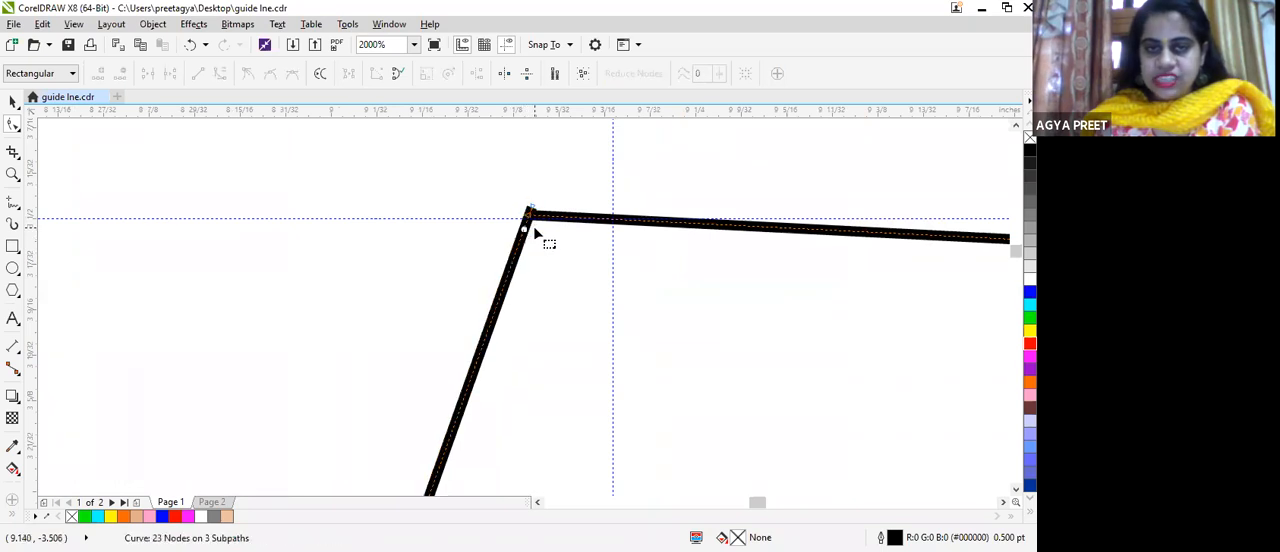
pyautogui.scroll(2, 536, 207)
pyautogui.moveTo(469, 288); pyautogui.dragTo(494, 228)
pyautogui.scroll(-3, 515, 250)
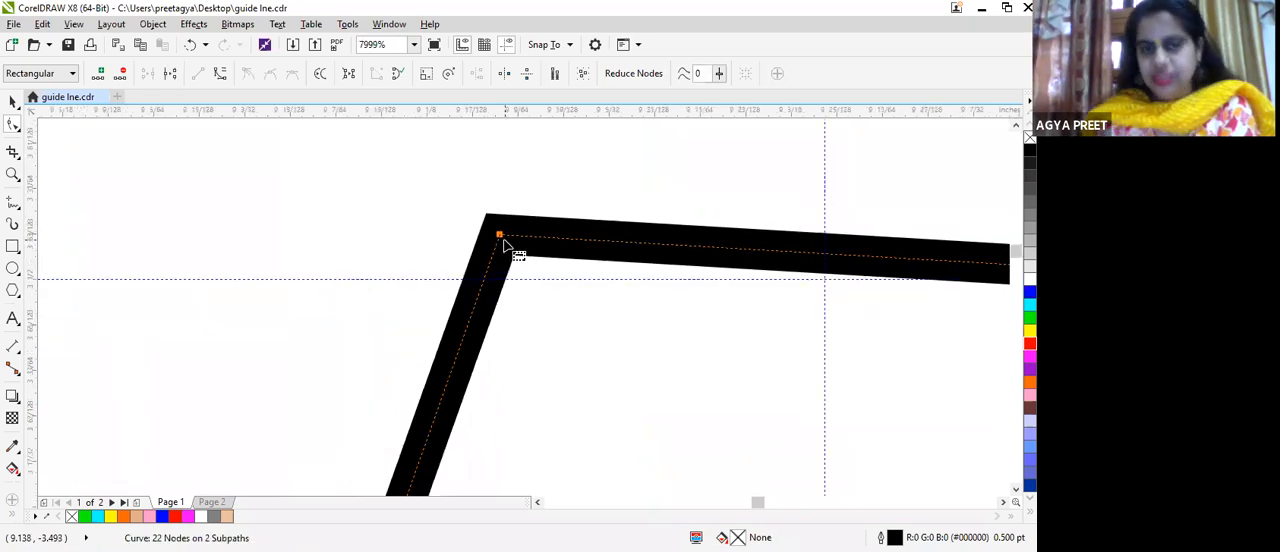
pyautogui.scroll(-6, 528, 255)
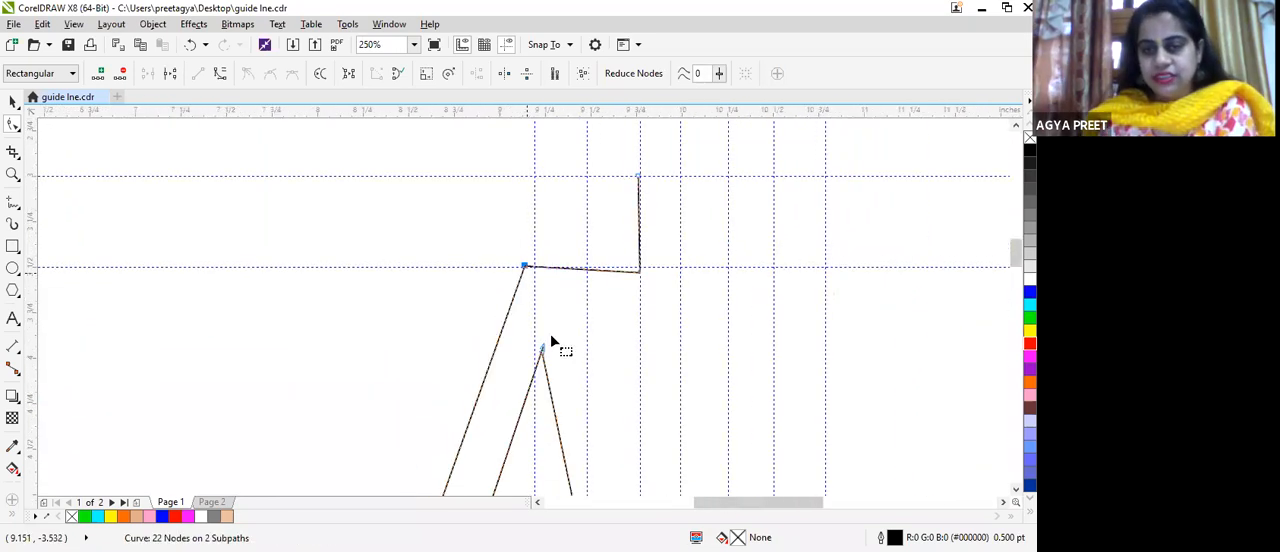
# Step: Join the top end node of the torso side line to the inner arm line's end node at the armpit
pyautogui.scroll(7, 544, 356)
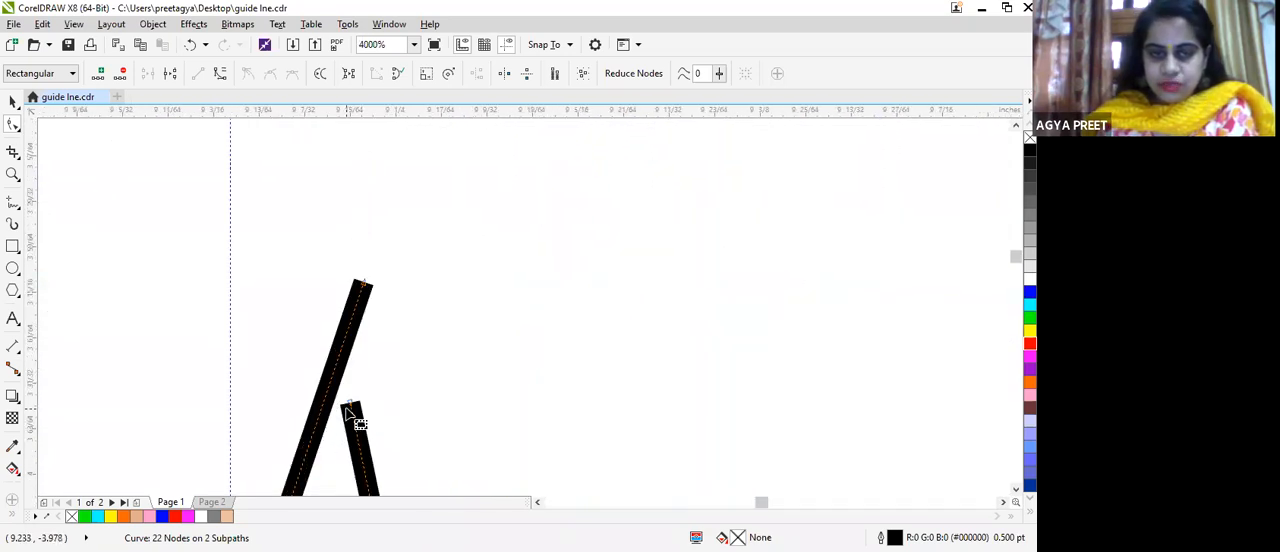
pyautogui.moveTo(352, 406)
pyautogui.mouseDown()
pyautogui.moveTo(352, 333)
pyautogui.moveTo(376, 288)
pyautogui.moveTo(365, 282)
pyautogui.mouseUp()
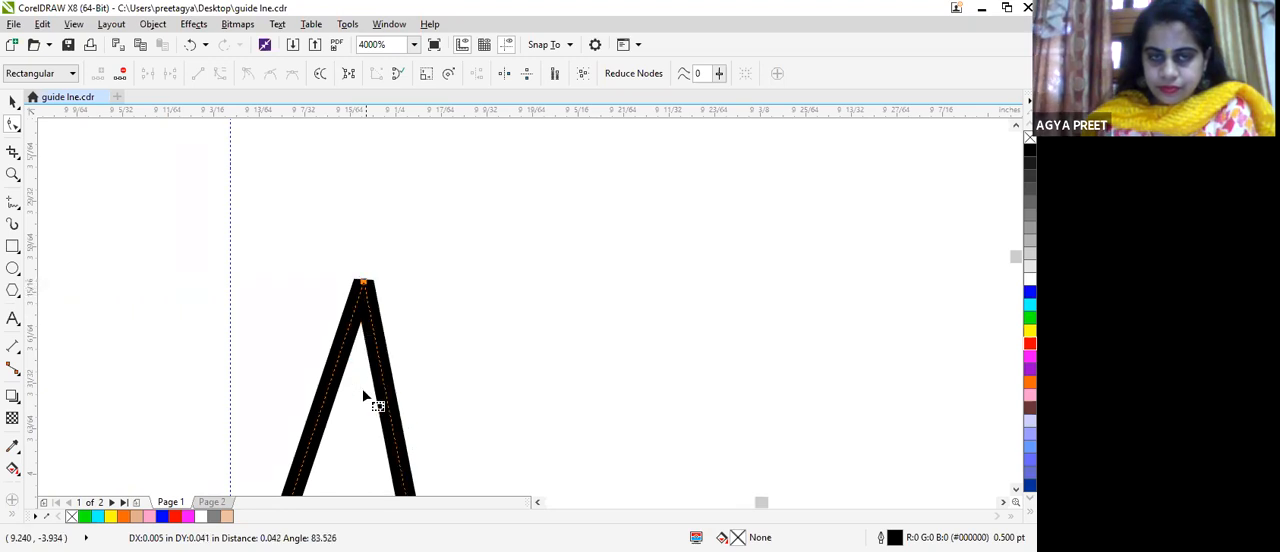
pyautogui.scroll(2, 383, 297)
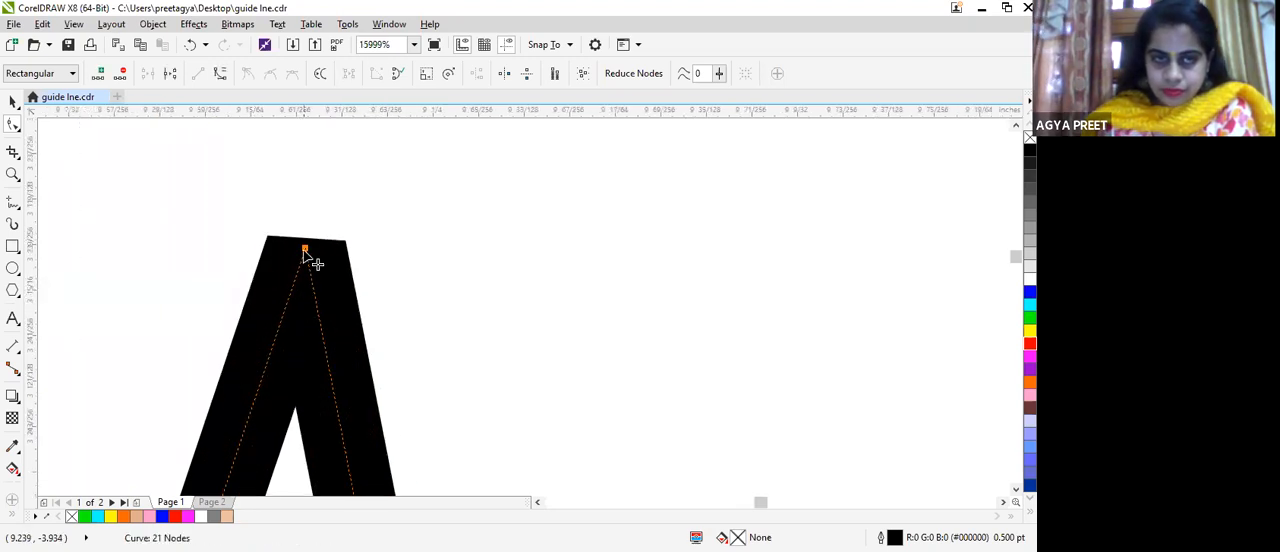
pyautogui.scroll(2, 305, 252)
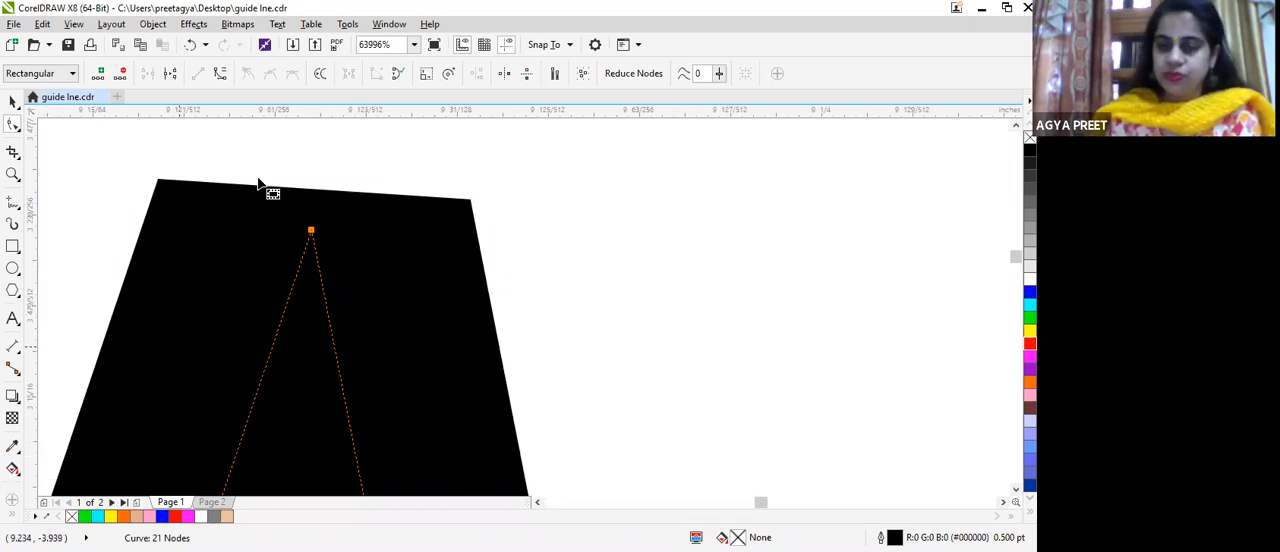
pyautogui.scroll(-10, 400, 215)
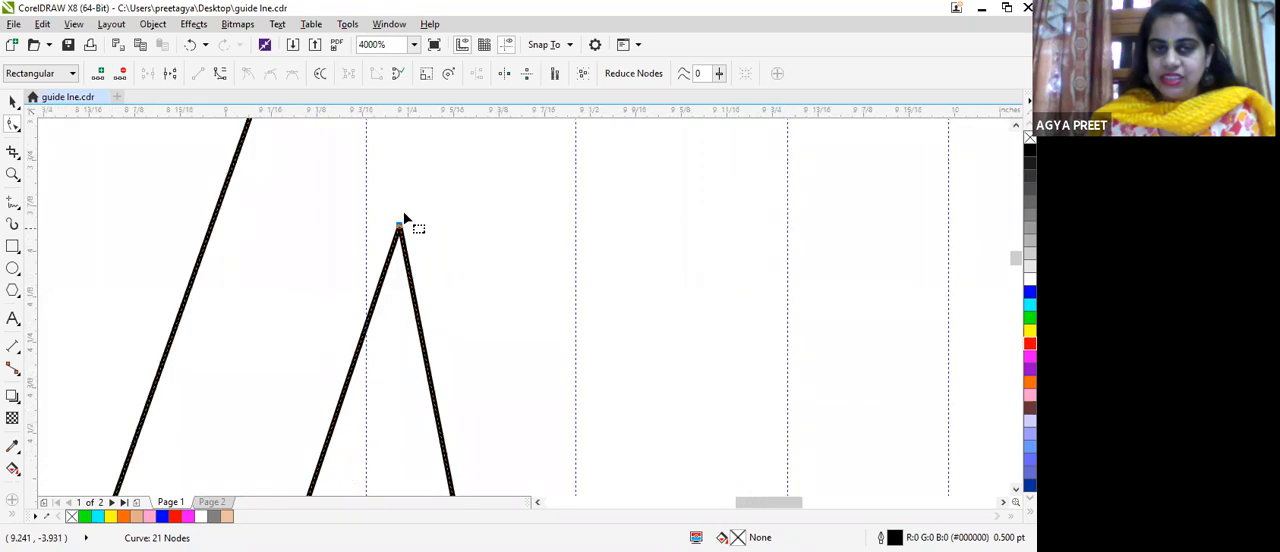
pyautogui.scroll(-3, 419, 212)
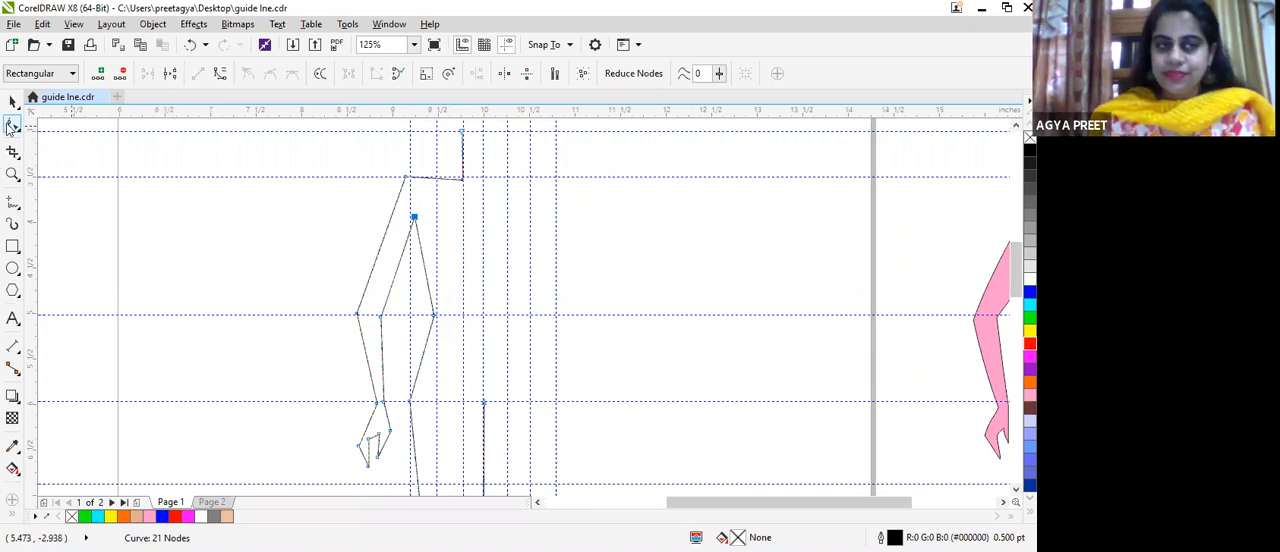
# Step: Move the neck-shoulder corner node up to the horizontal shoulder guideline and convert the shoulder line to a curve
pyautogui.scroll(2, 436, 136)
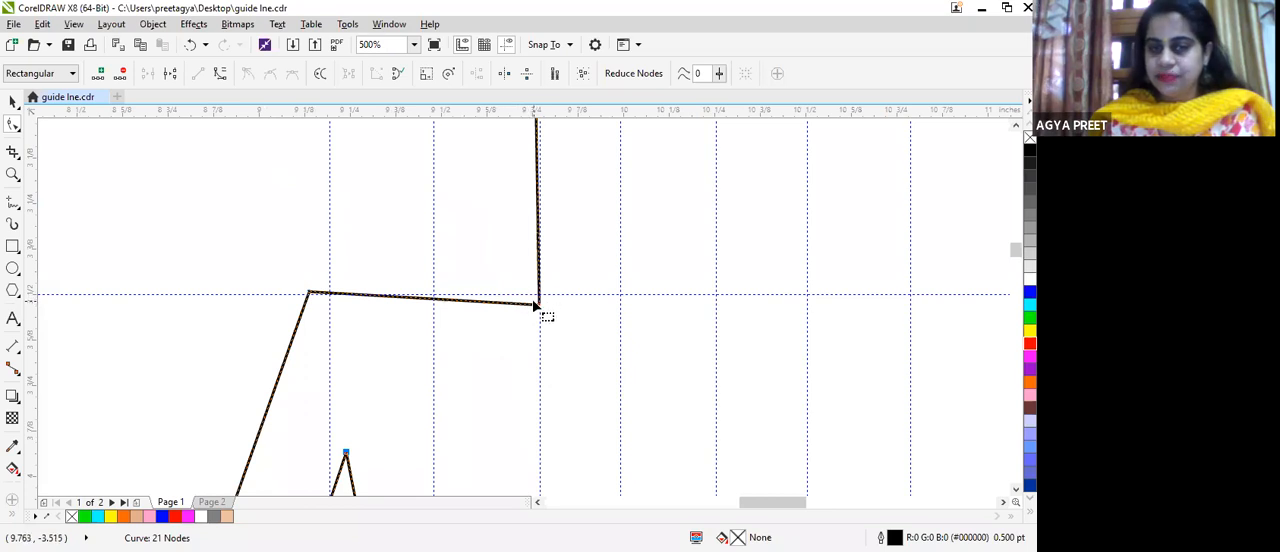
pyautogui.moveTo(540, 305); pyautogui.dragTo(539, 293)
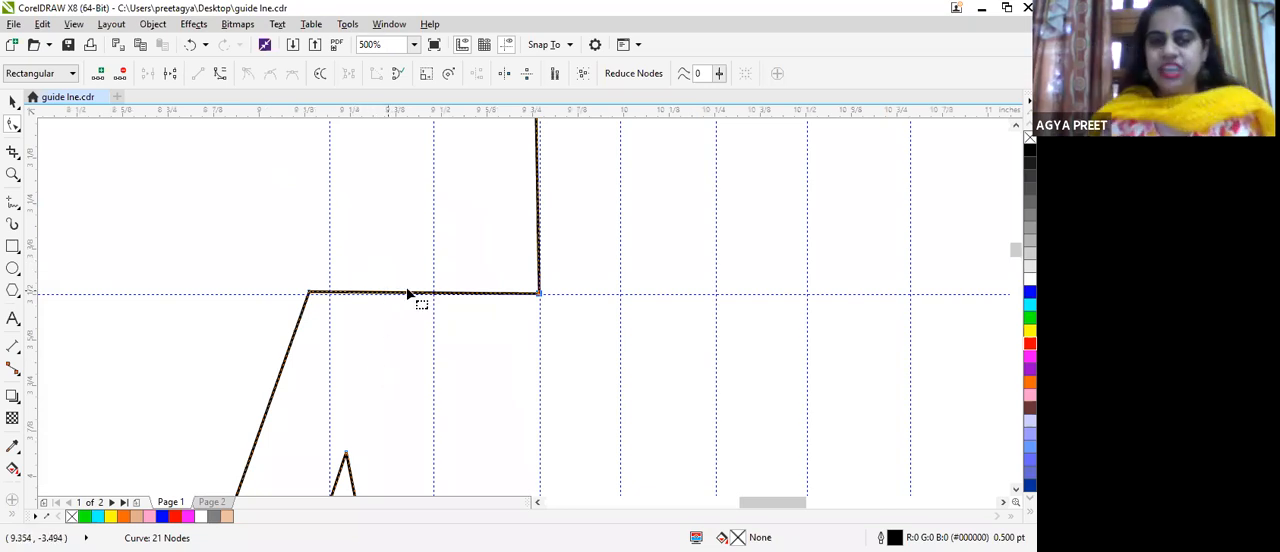
pyautogui.click(436, 295)
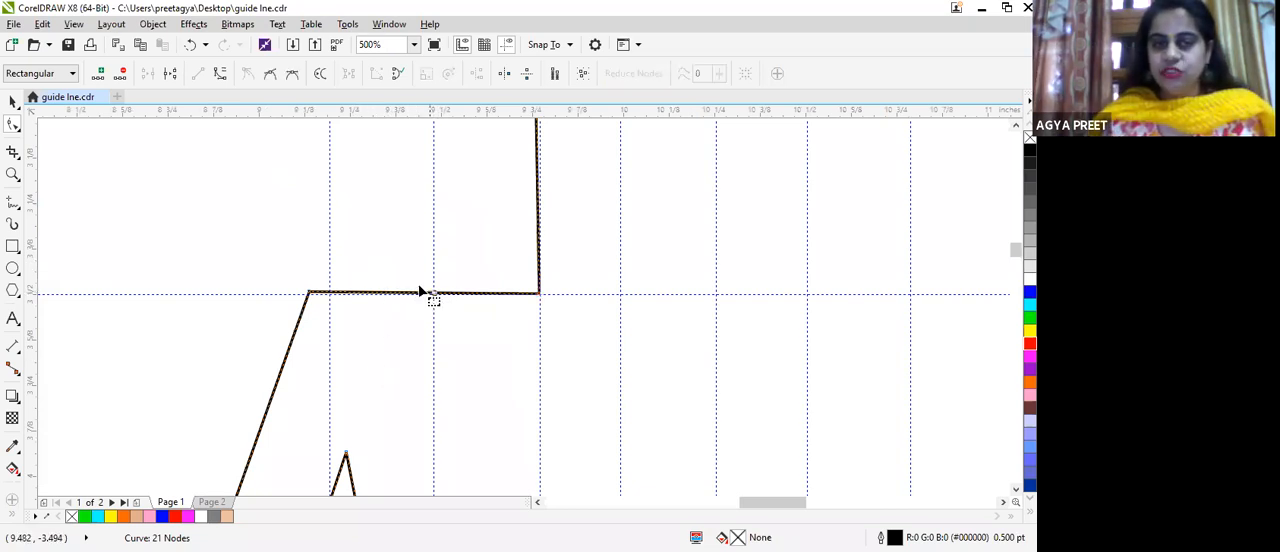
pyautogui.click(218, 78)
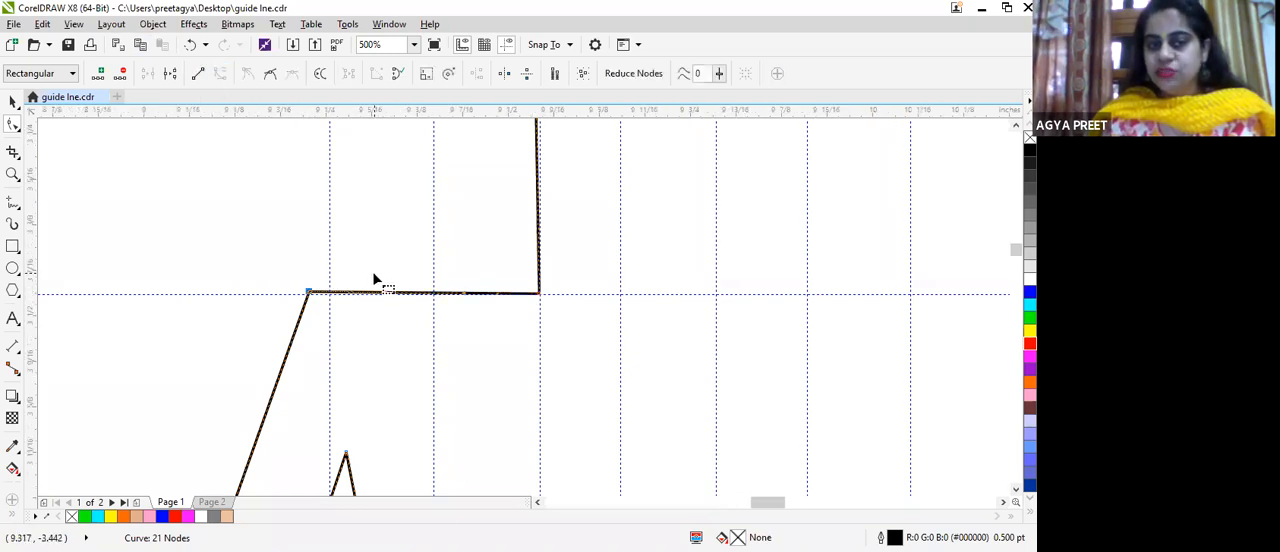
# Step: Shape the shoulder curve with its control handles so it arches near the arm and dips gently toward the neck
pyautogui.scroll(1, 372, 271)
pyautogui.scroll(1, 441, 328)
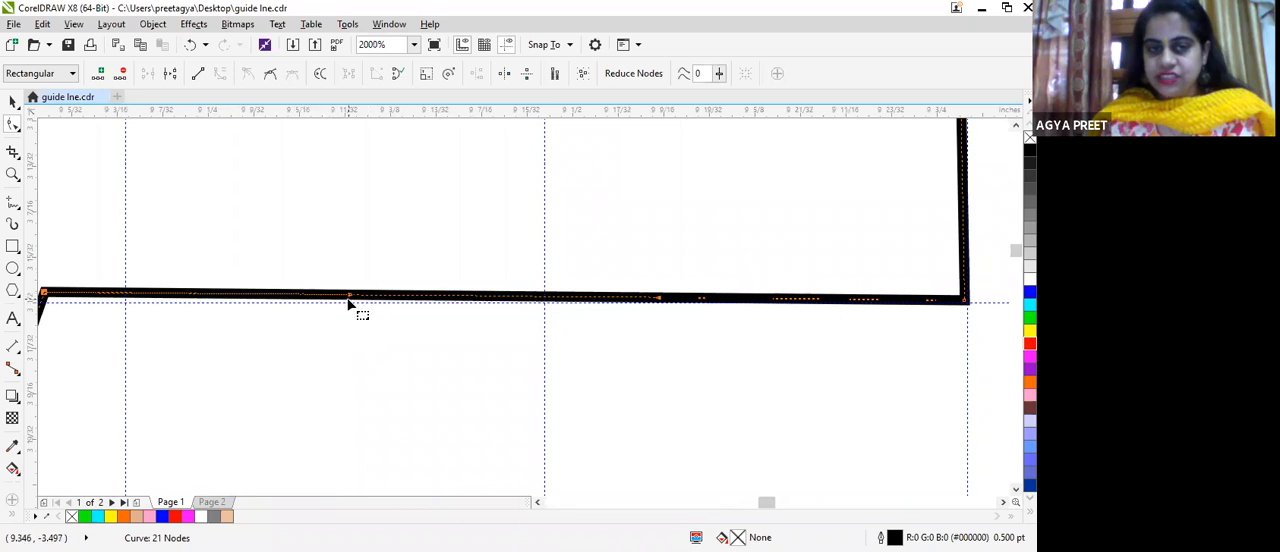
pyautogui.moveTo(349, 300); pyautogui.dragTo(221, 163)
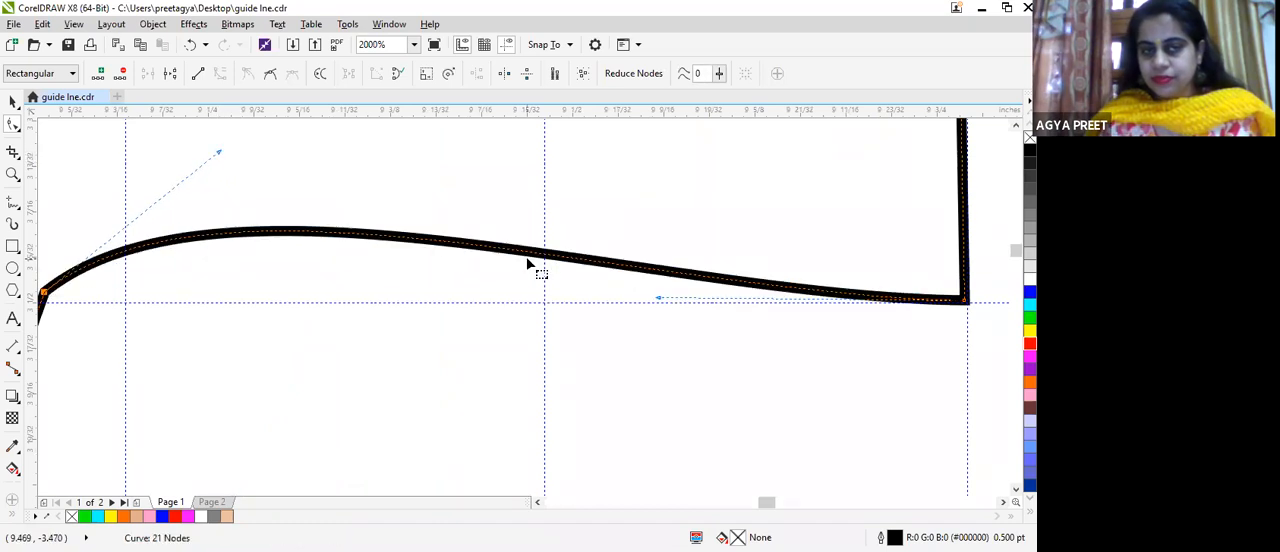
pyautogui.scroll(-1, 528, 264)
pyautogui.moveTo(592, 286); pyautogui.dragTo(592, 297)
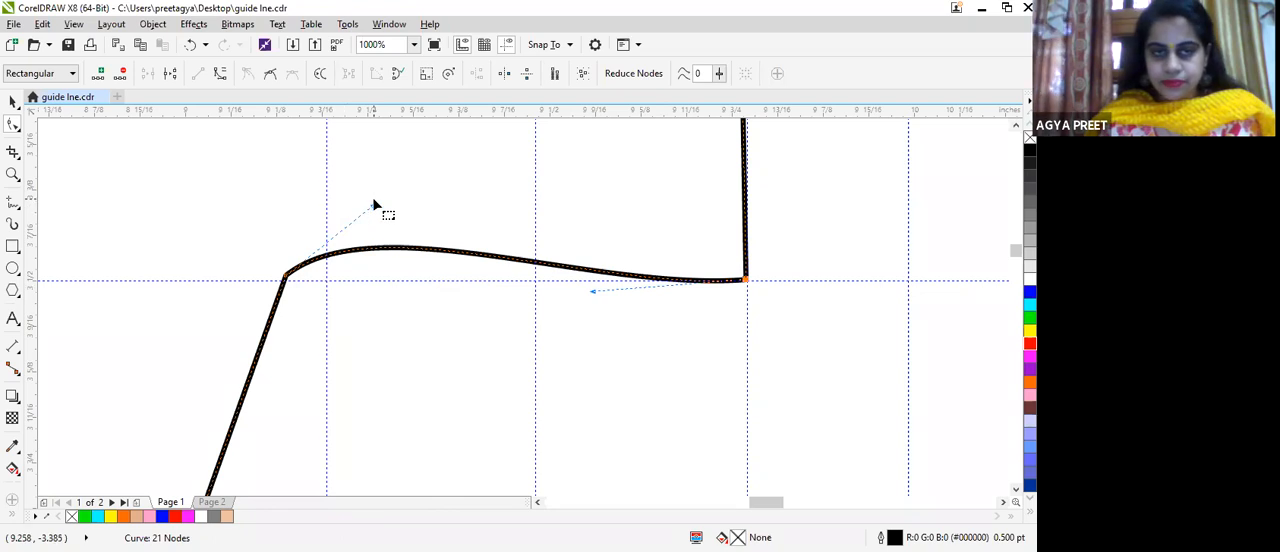
pyautogui.moveTo(374, 206); pyautogui.dragTo(351, 176)
pyautogui.moveTo(288, 283); pyautogui.dragTo(290, 284)
pyautogui.scroll(-1, 426, 267)
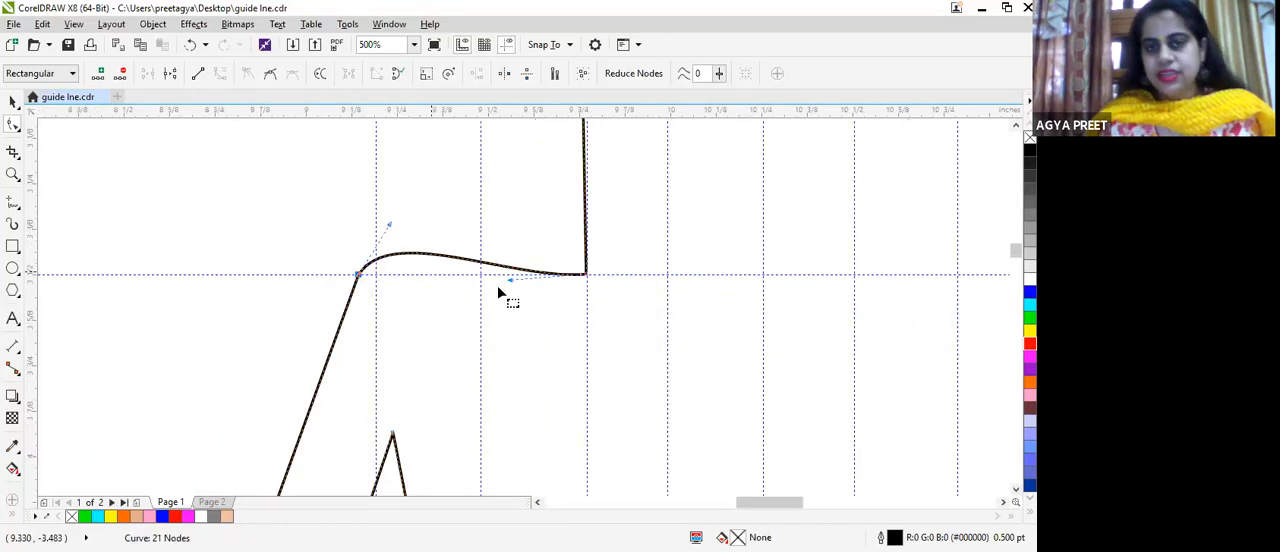
pyautogui.scroll(2, 564, 330)
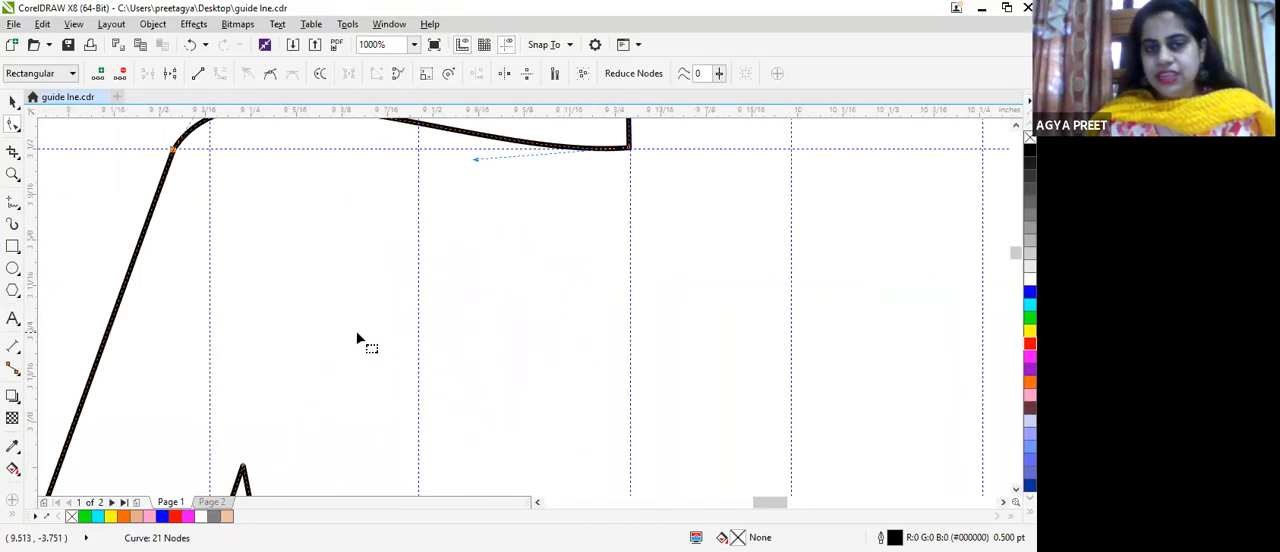
pyautogui.scroll(-2, 358, 340)
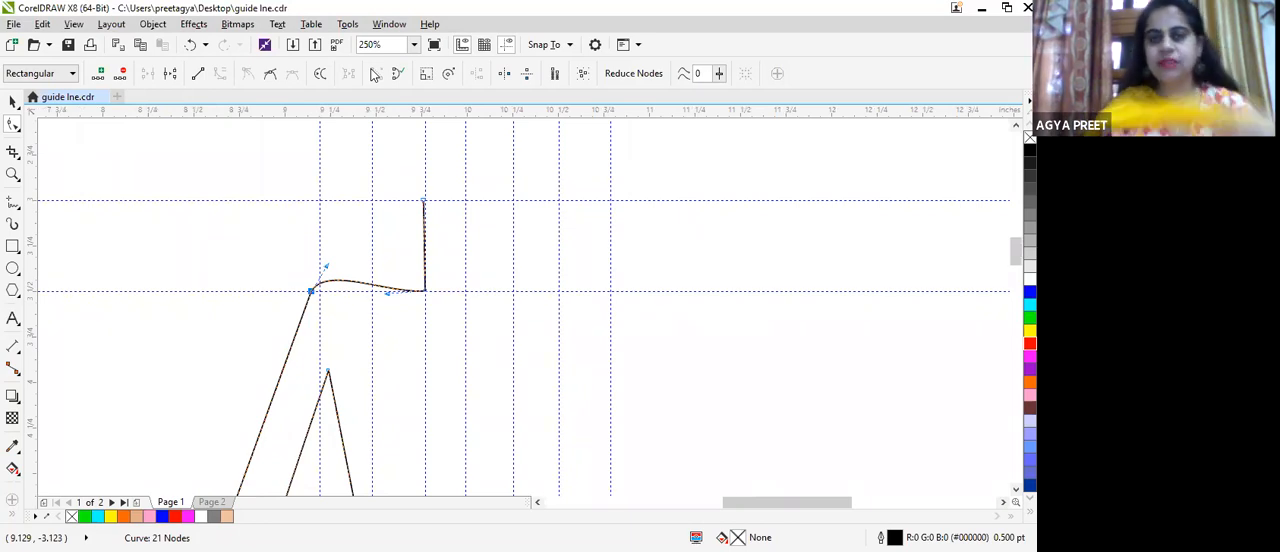
# Step: Convert the outer upper arm line between shoulder and elbow to a curve and bow it slightly outward
pyautogui.scroll(1, 282, 350)
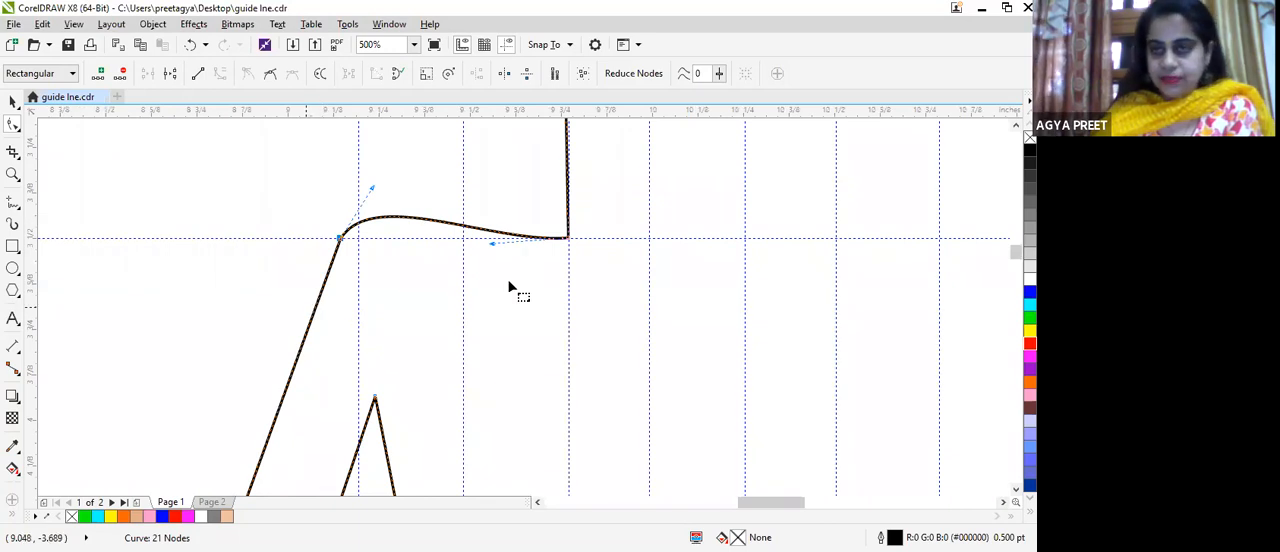
pyautogui.moveTo(1016, 252); pyautogui.dragTo(1016, 260)
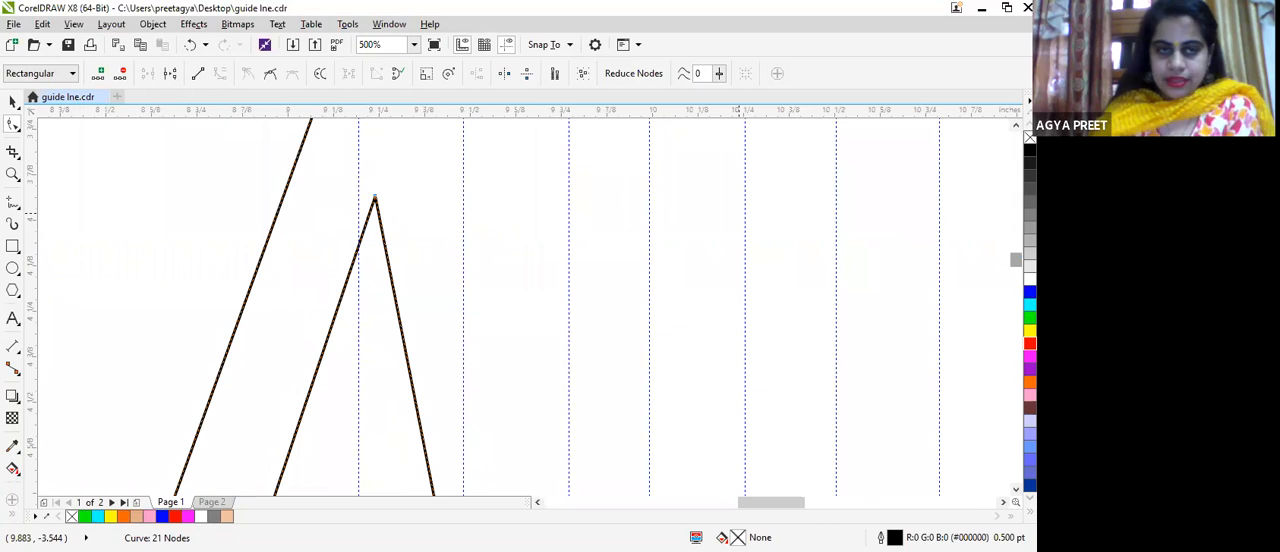
pyautogui.click(251, 285)
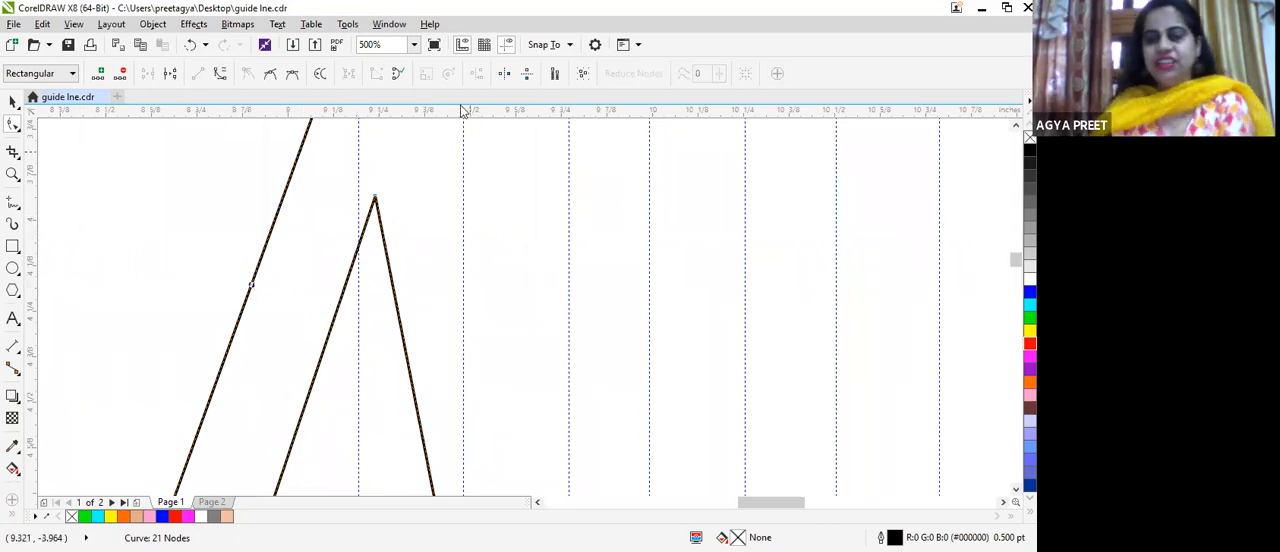
pyautogui.click(220, 75)
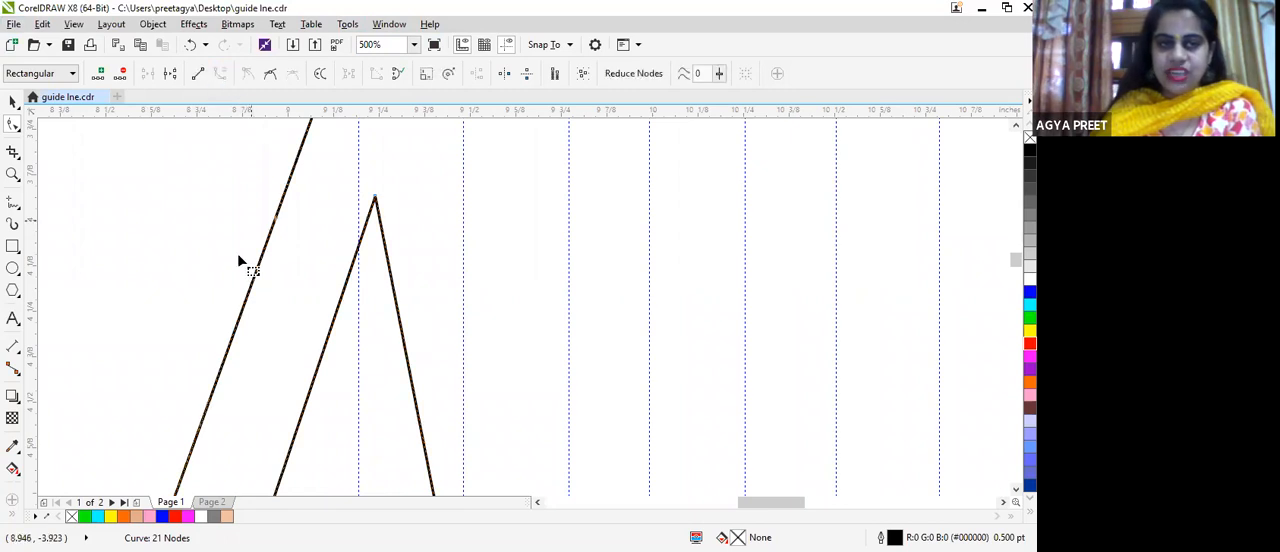
pyautogui.scroll(1, 266, 188)
pyautogui.scroll(-1, 271, 214)
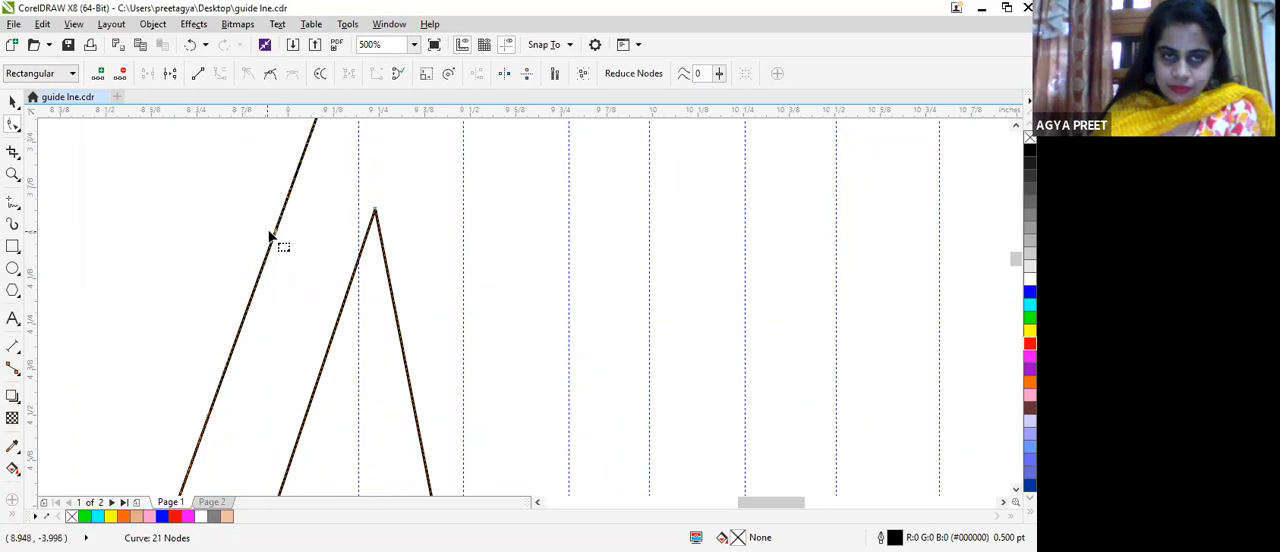
pyautogui.moveTo(276, 236); pyautogui.dragTo(249, 195)
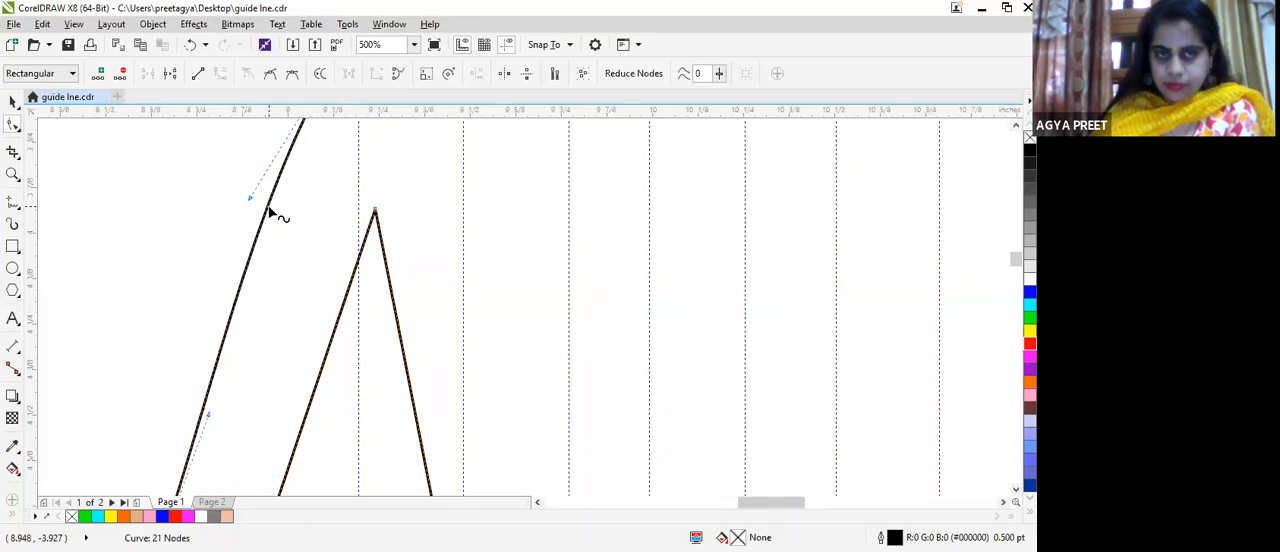
pyautogui.scroll(-2, 268, 210)
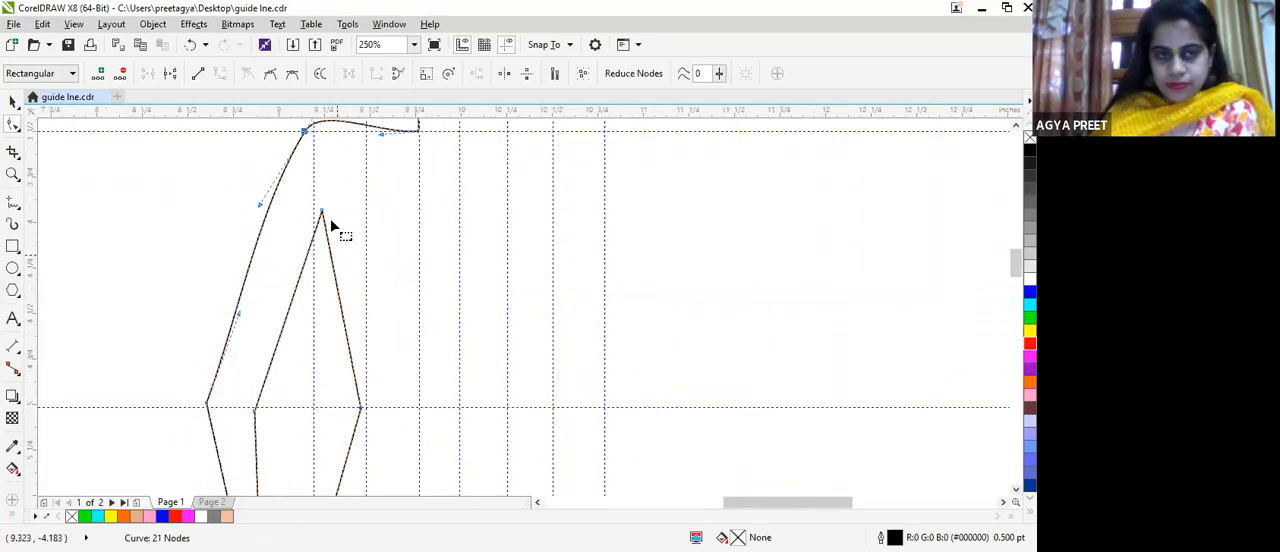
# Step: Convert the inner upper arm line between armpit and elbow to a curve and bend it slightly toward the torso
pyautogui.click(322, 212)
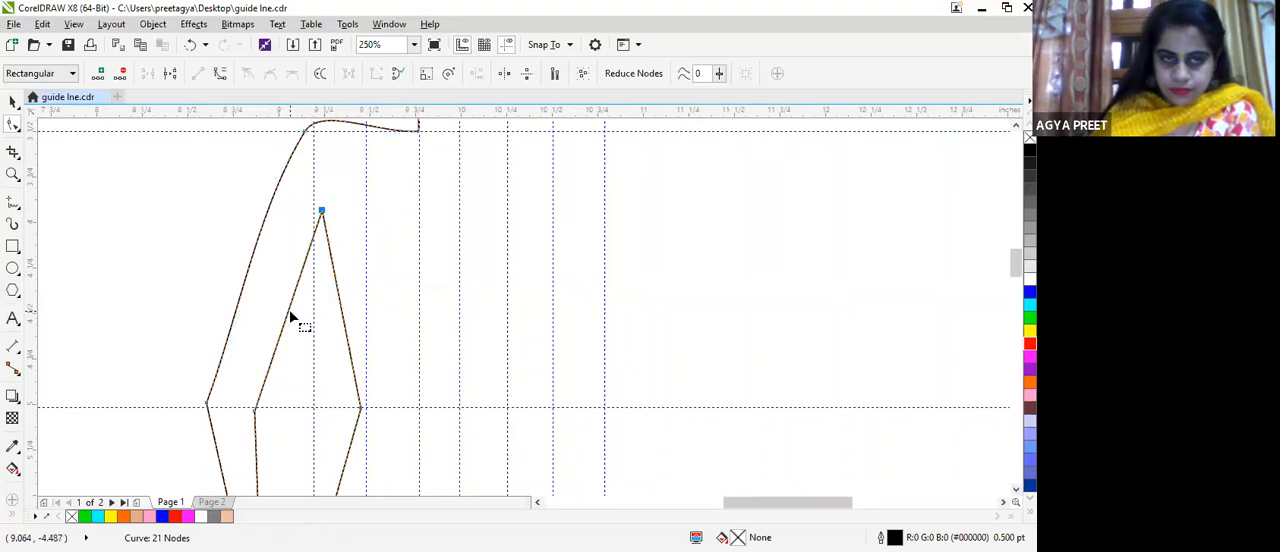
pyautogui.click(288, 314)
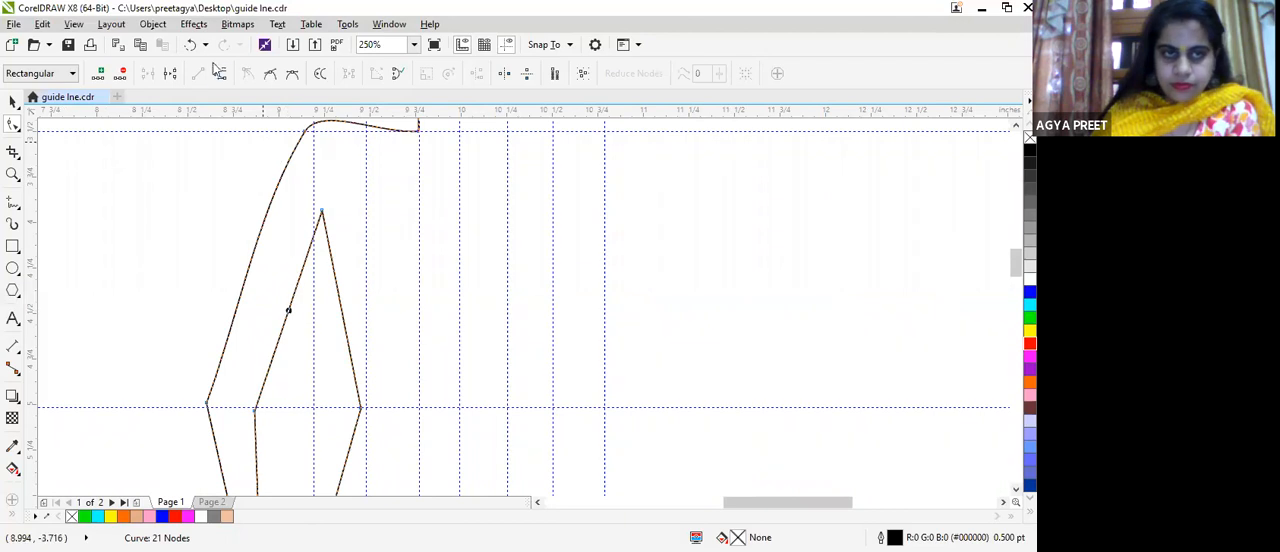
pyautogui.moveTo(281, 350); pyautogui.dragTo(298, 307)
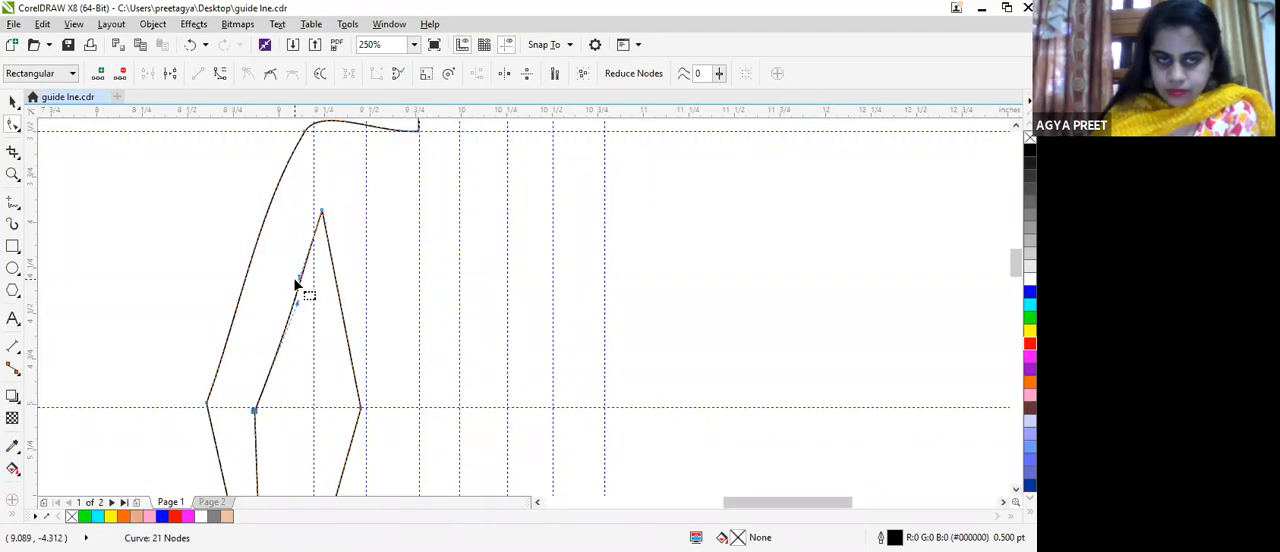
pyautogui.moveTo(296, 276); pyautogui.dragTo(315, 288)
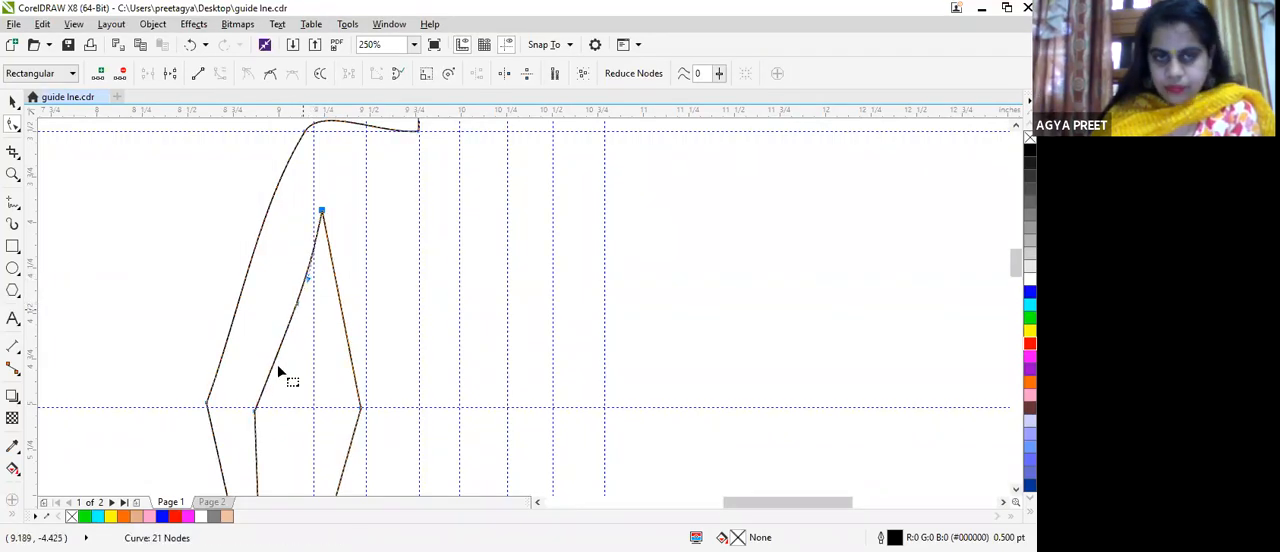
pyautogui.scroll(2, 303, 289)
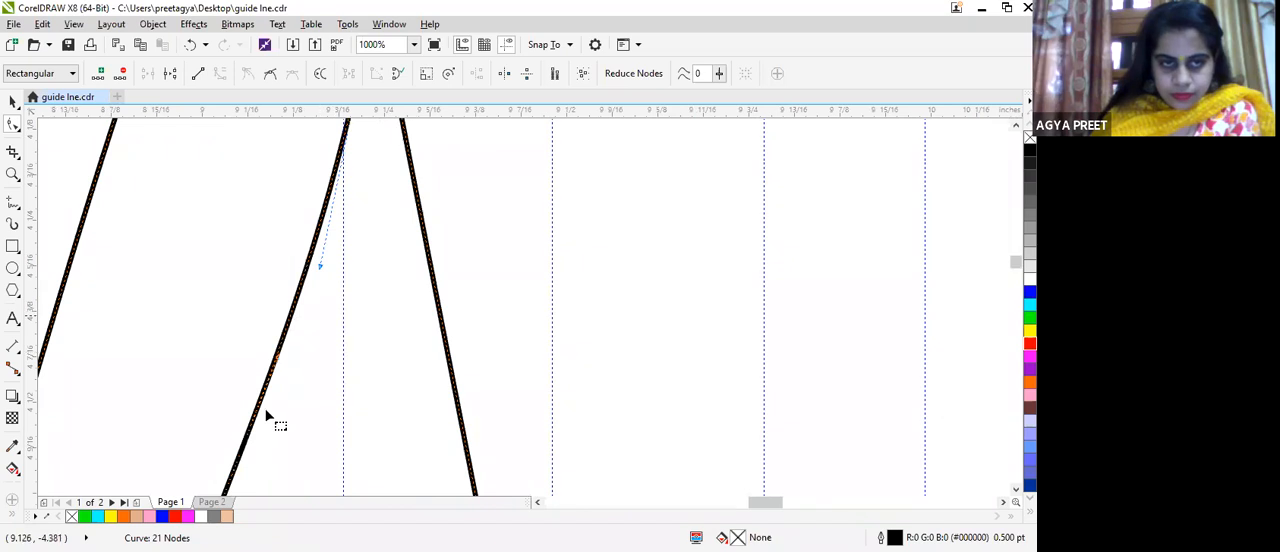
pyautogui.moveTo(280, 354)
pyautogui.mouseDown()
pyautogui.moveTo(262, 338)
pyautogui.moveTo(274, 342)
pyautogui.mouseUp()
pyautogui.scroll(-3, 277, 340)
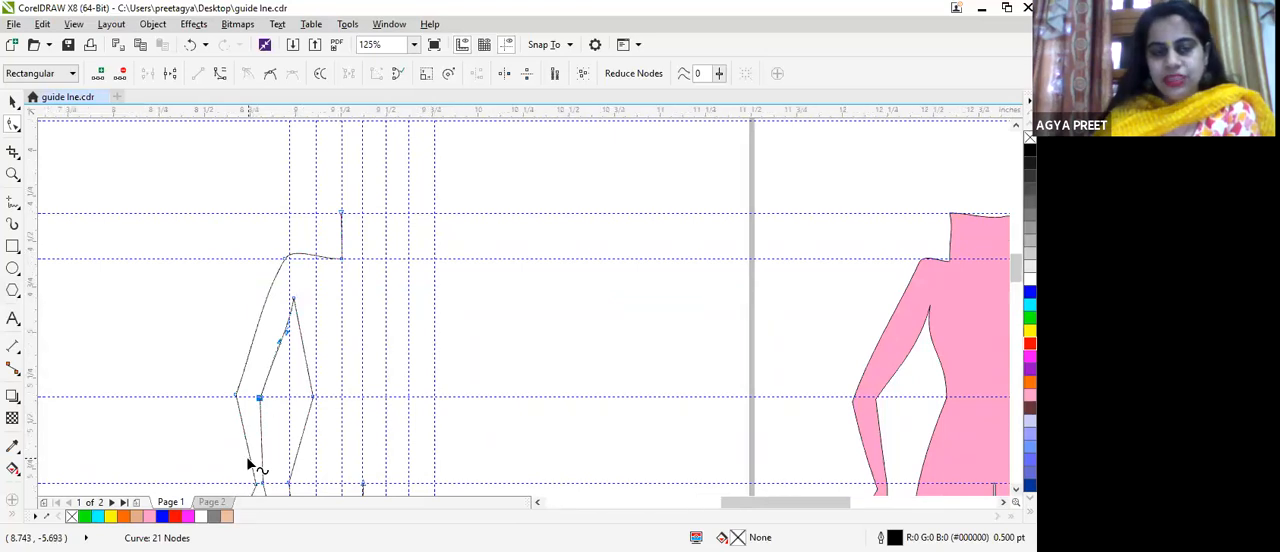
# Step: Convert the outer forearm line between elbow and wrist to a curve and bow its lower part slightly outward
pyautogui.scroll(3, 252, 463)
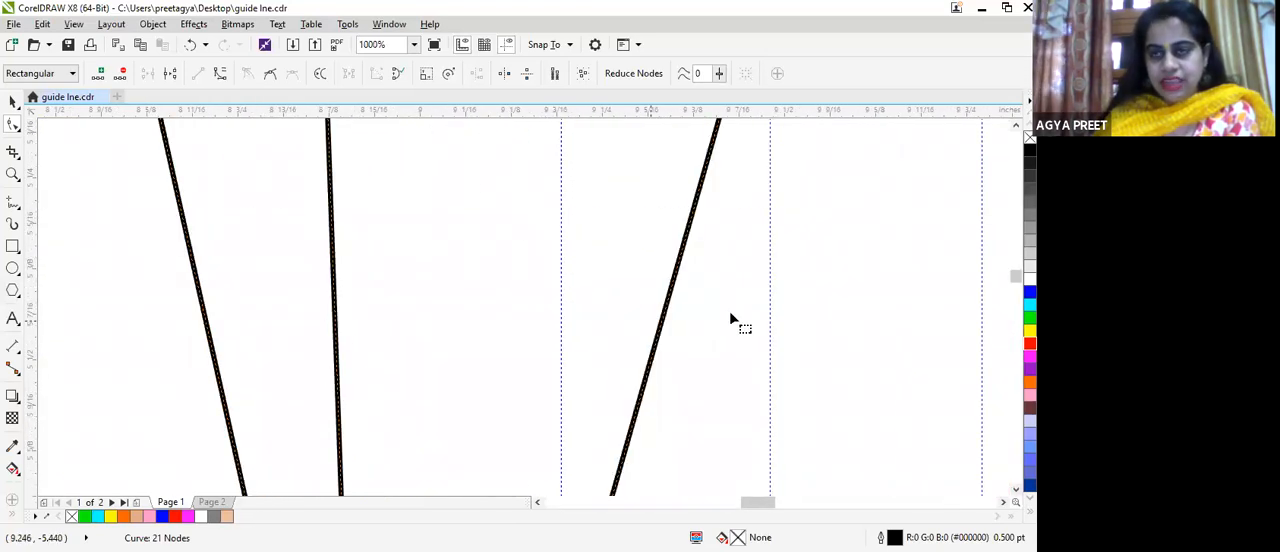
pyautogui.scroll(-5, 530, 310)
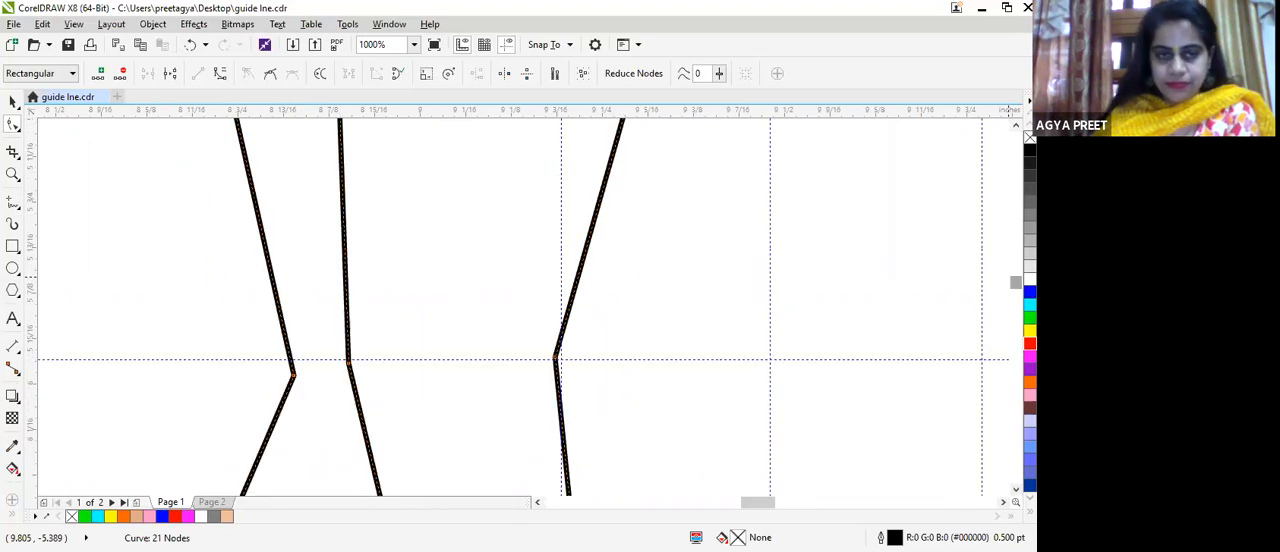
pyautogui.moveTo(293, 378); pyautogui.dragTo(351, 355)
pyautogui.moveTo(1016, 283)
pyautogui.mouseDown()
pyautogui.moveTo(1016, 260)
pyautogui.moveTo(1014, 272)
pyautogui.mouseUp()
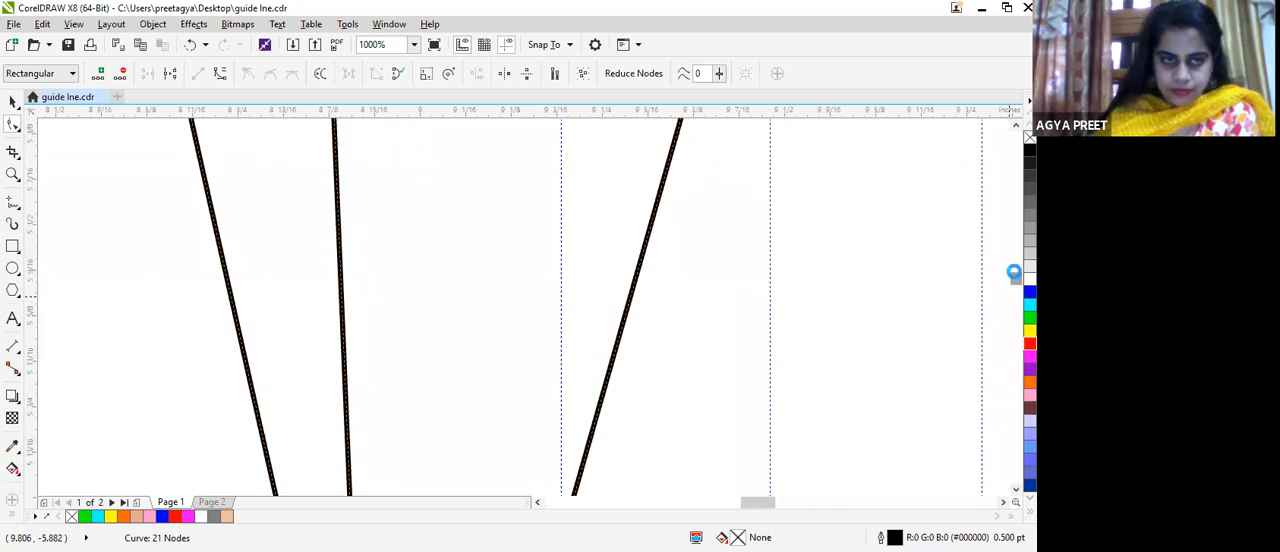
pyautogui.click(234, 278)
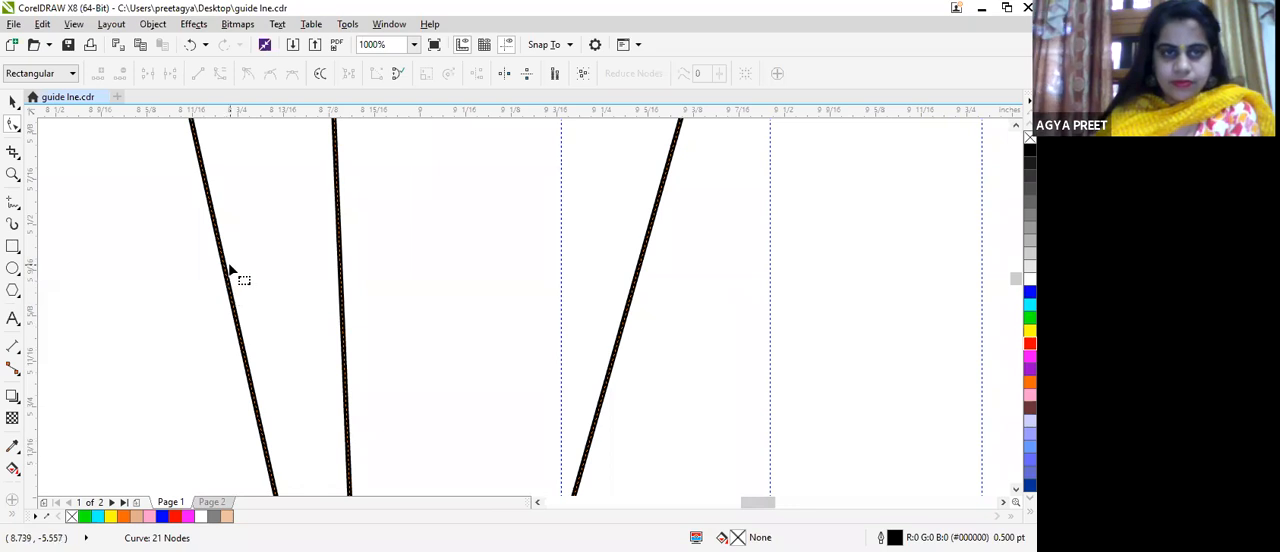
pyautogui.click(230, 279)
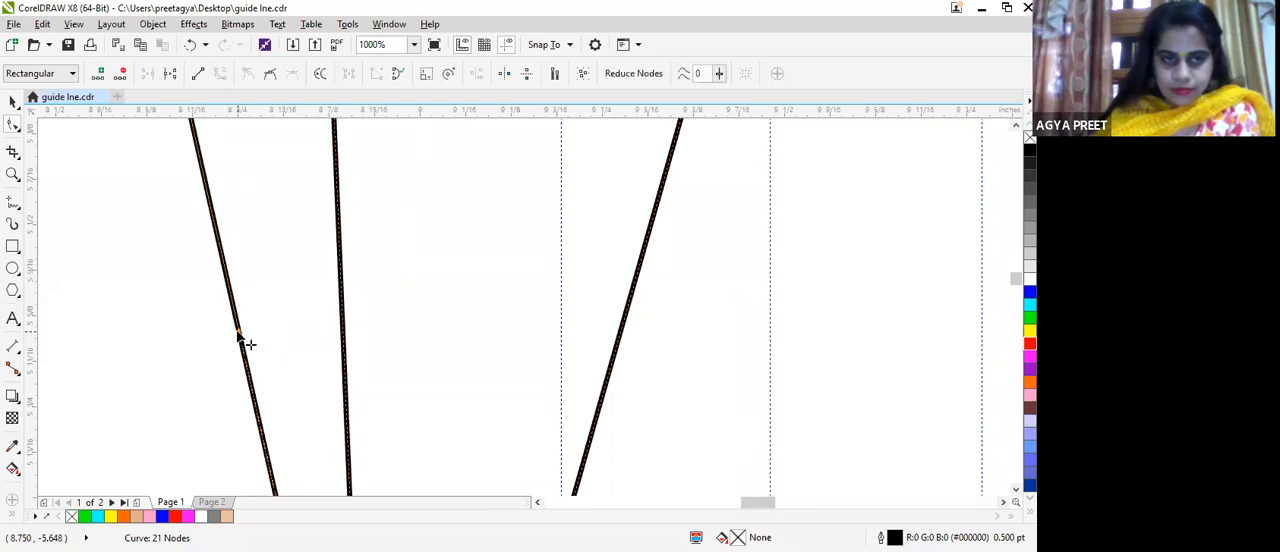
pyautogui.scroll(-2, 310, 355)
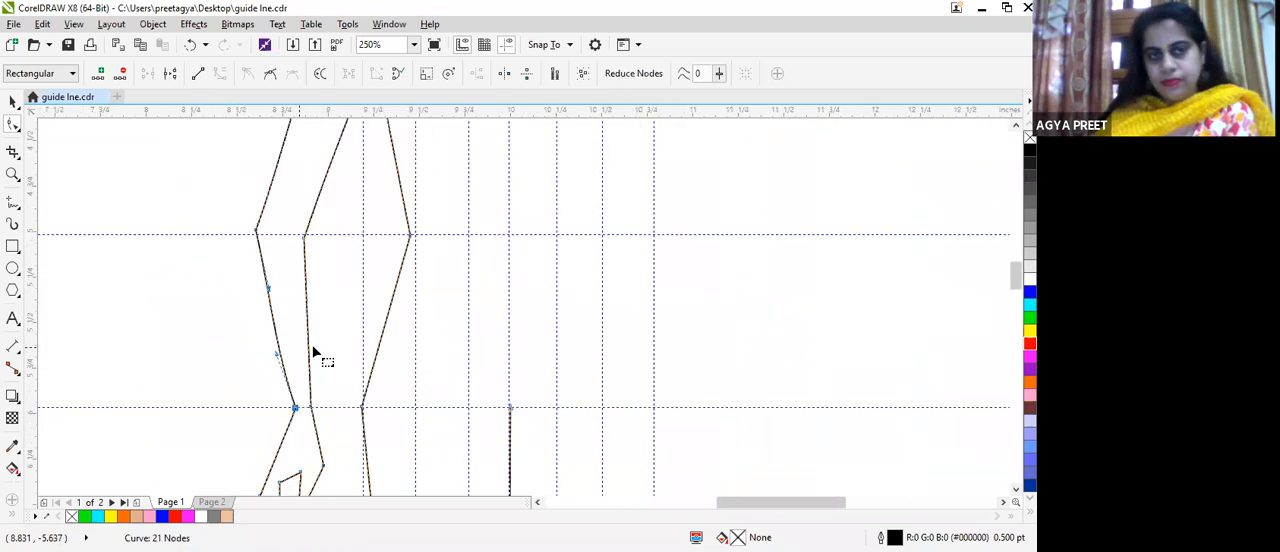
# Step: Convert the inner forearm line between elbow and wrist to a curve and bow its upper part slightly toward the torso
pyautogui.click(307, 328)
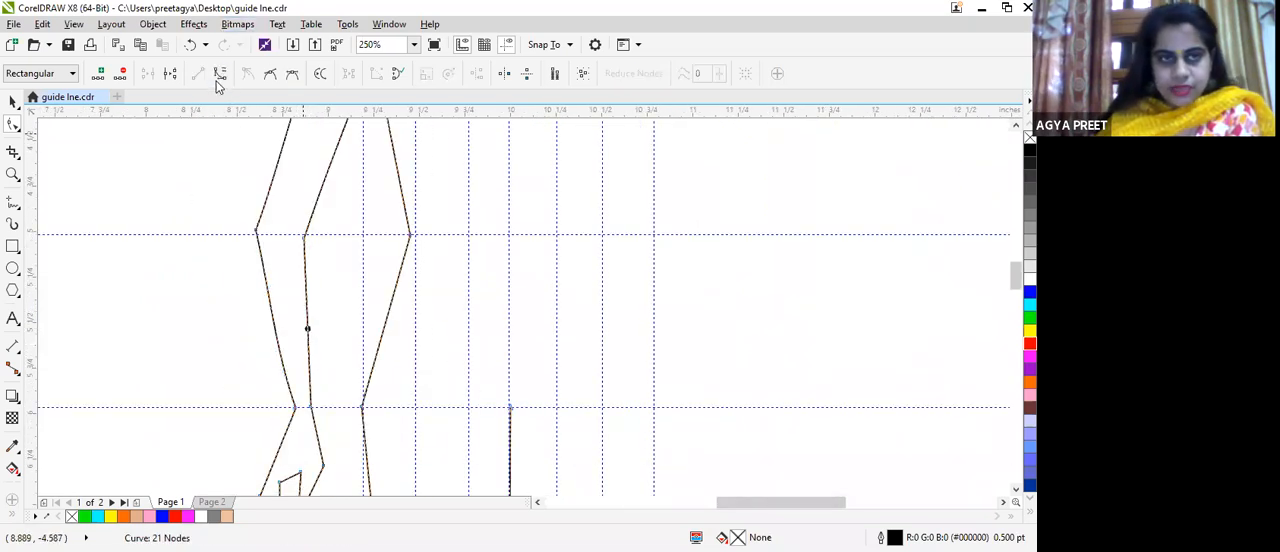
pyautogui.click(303, 237)
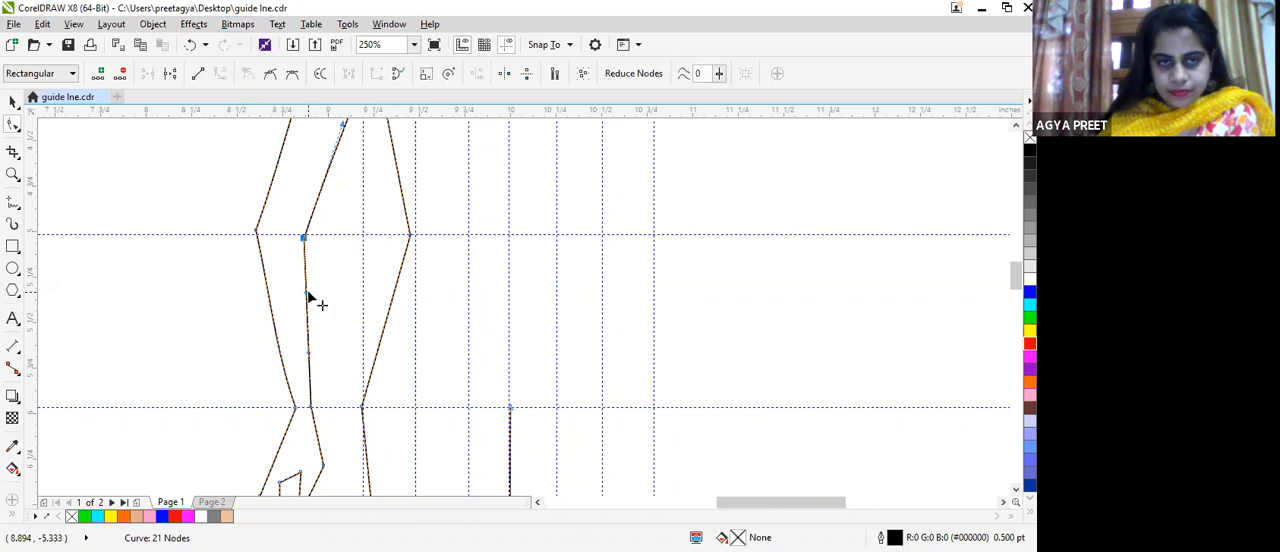
pyautogui.moveTo(308, 296)
pyautogui.mouseDown()
pyautogui.moveTo(326, 289)
pyautogui.moveTo(316, 303)
pyautogui.mouseUp()
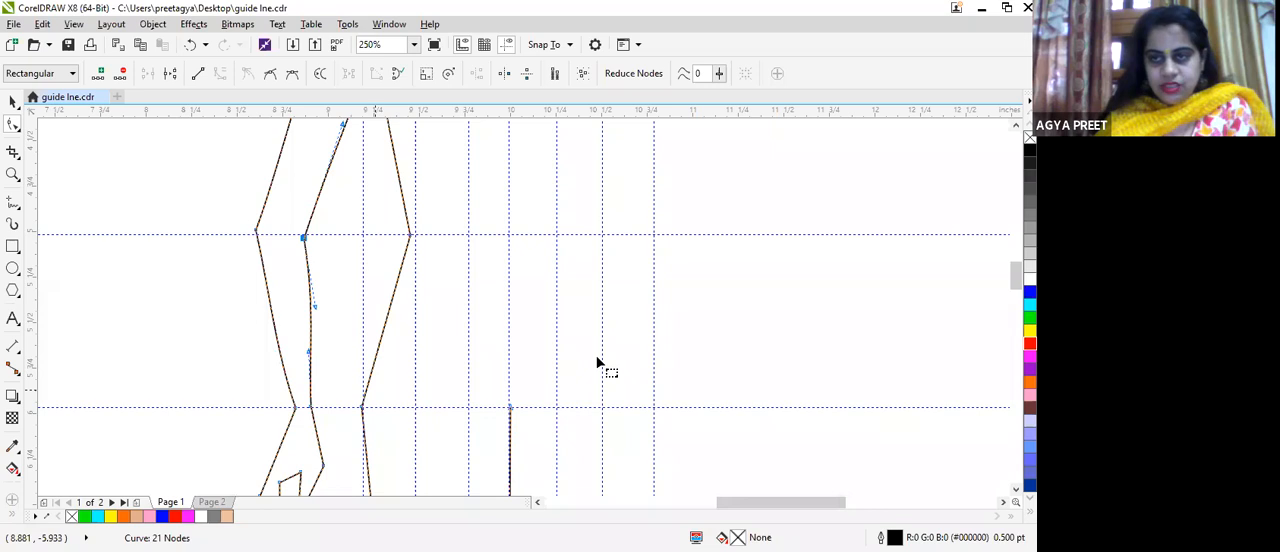
# Step: Convert the outer hand line between wrist and knuckle to a curve and bow it slightly outward
pyautogui.scroll(-4, 597, 362)
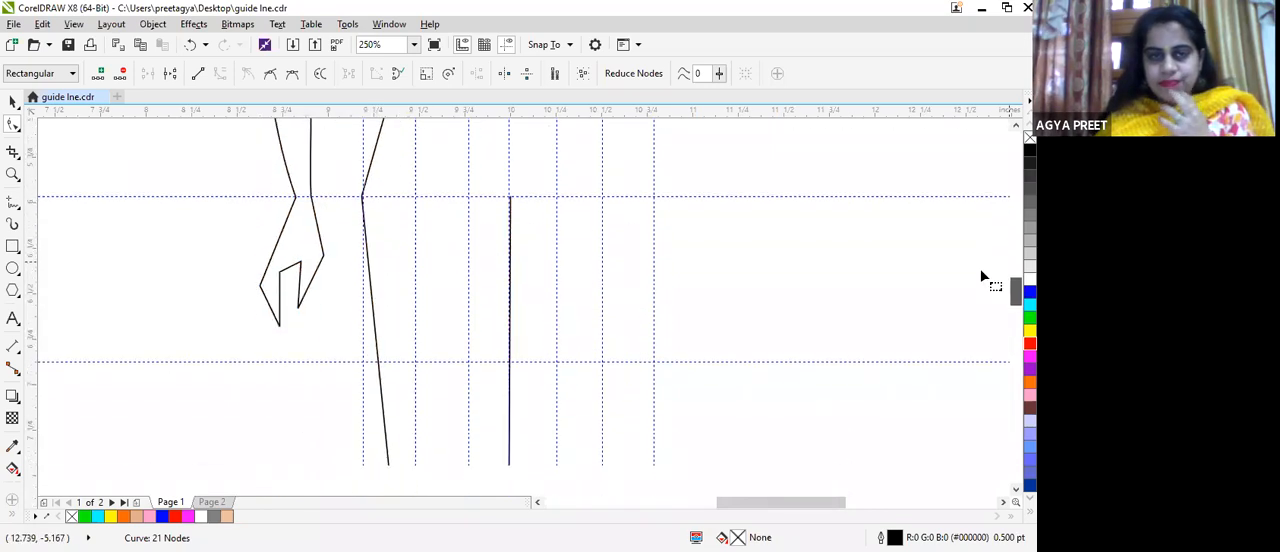
pyautogui.scroll(2, 296, 222)
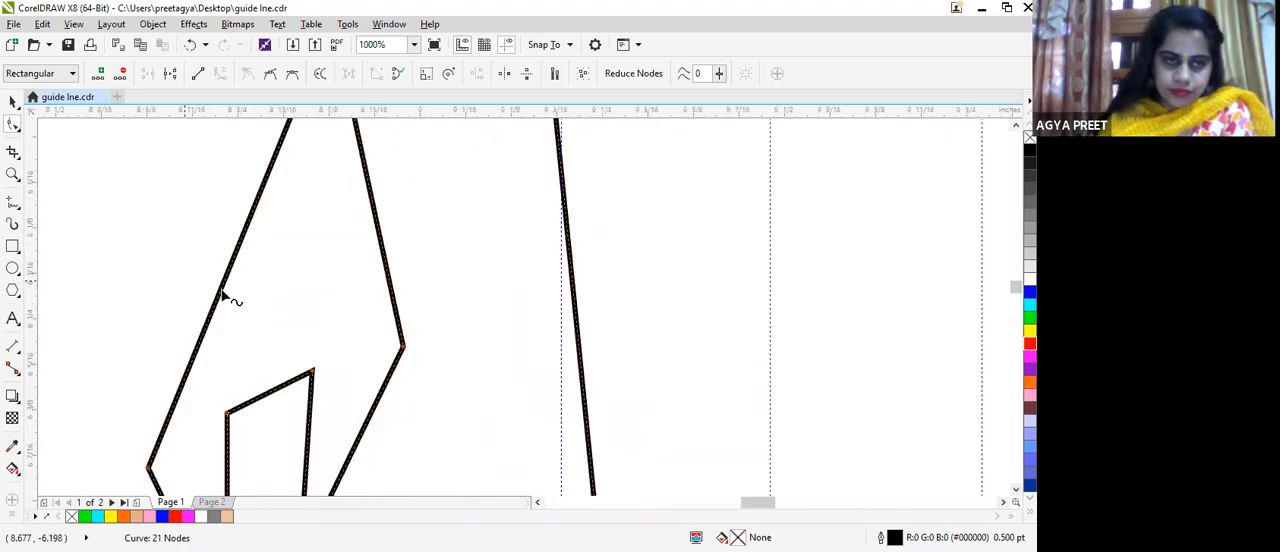
pyautogui.click(218, 290)
pyautogui.click(221, 290)
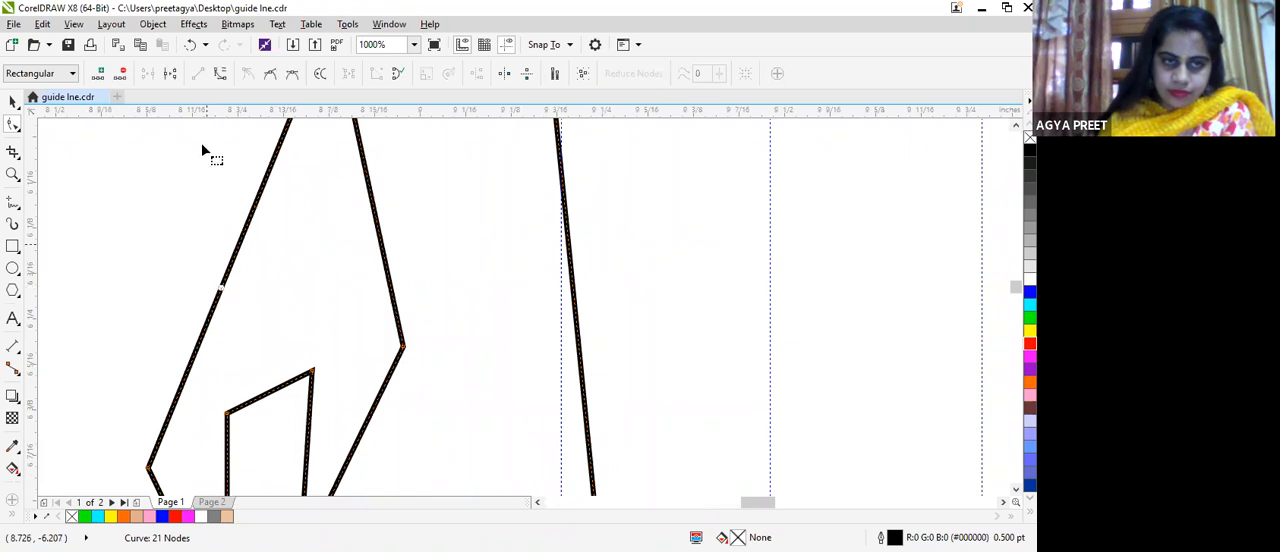
pyautogui.hotkey('ctrl', 'a')
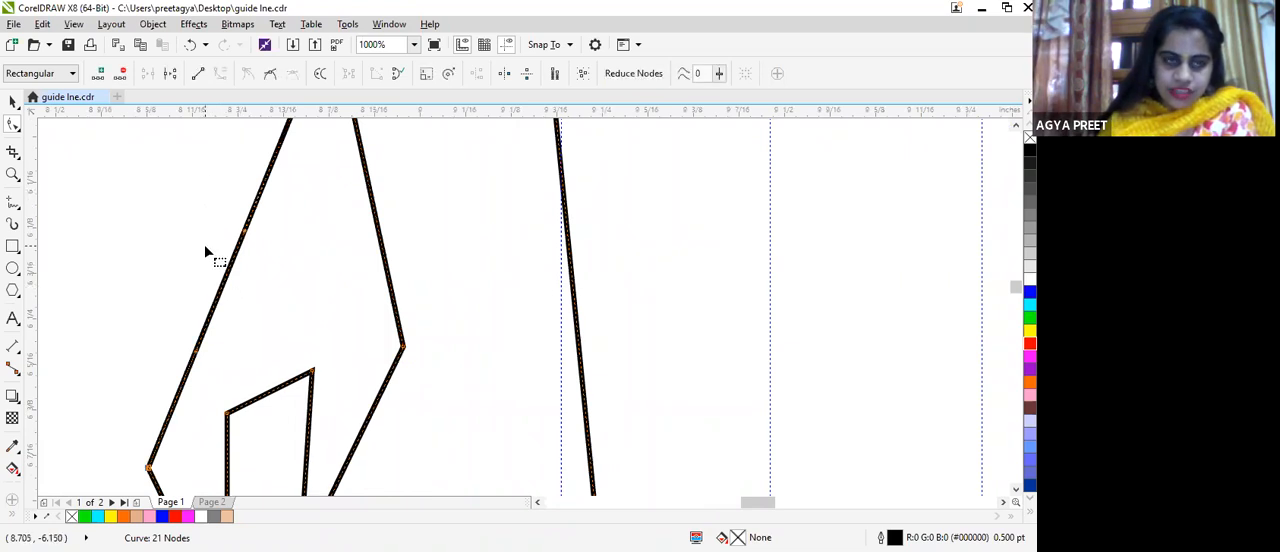
pyautogui.moveTo(195, 352); pyautogui.dragTo(190, 313)
# Step: Reposition the hand's fingertip, thumb tip and inner corner nodes to shorten the fingers and reshape the gap beside the thumb
pyautogui.scroll(-1, 237, 466)
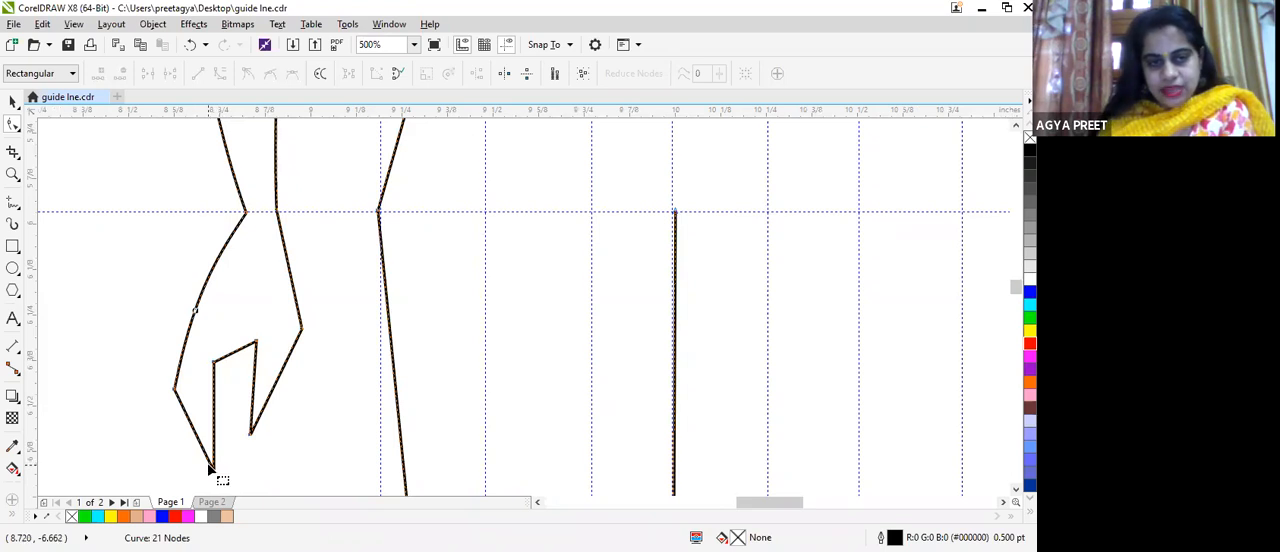
pyautogui.moveTo(214, 468); pyautogui.dragTo(241, 379)
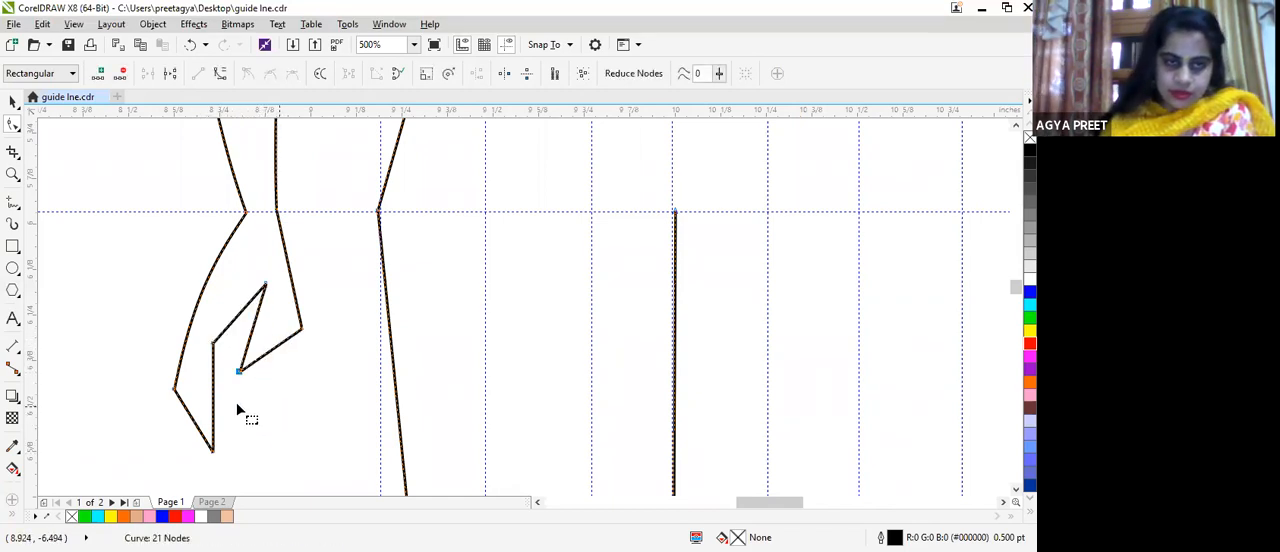
pyautogui.click(213, 450)
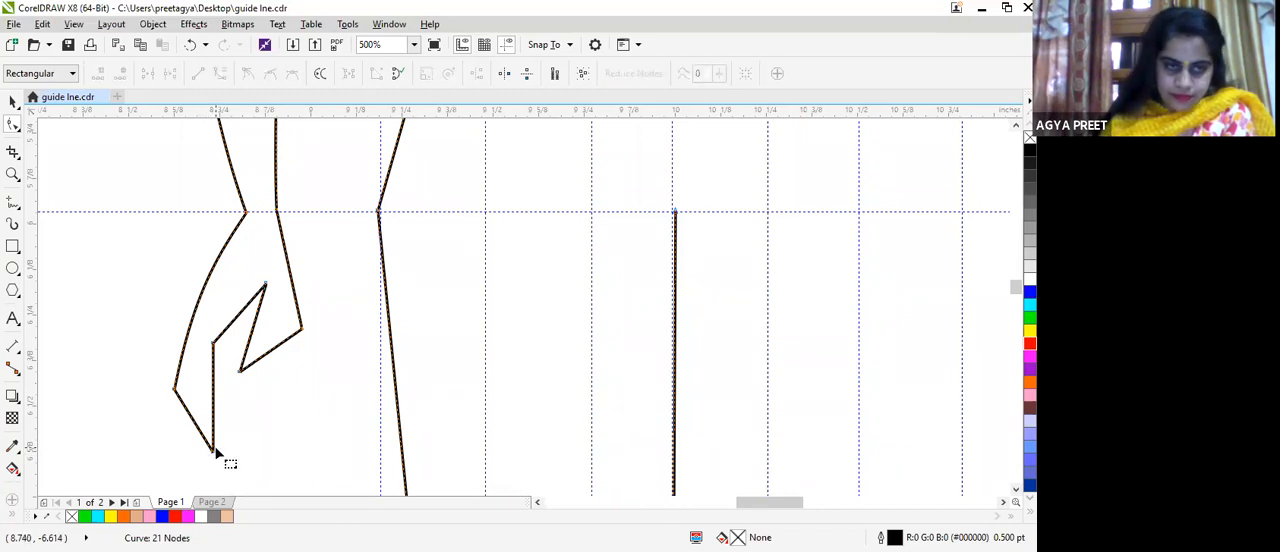
pyautogui.moveTo(217, 455); pyautogui.dragTo(227, 457)
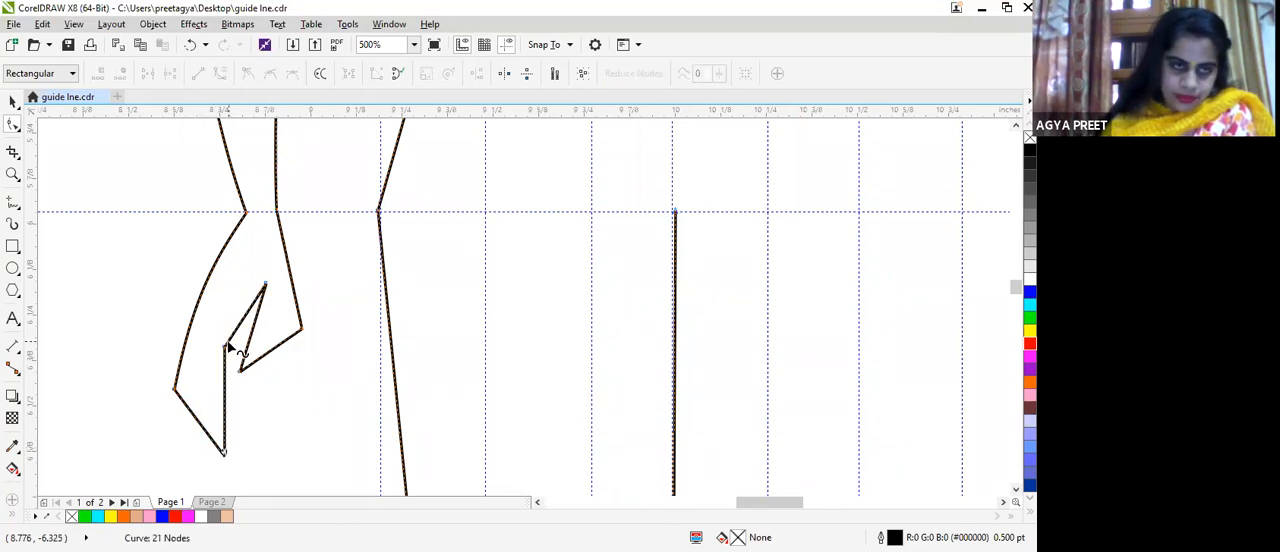
# Step: Convert the inner finger edge above the fingertip to a curve and bow it toward the outer side of the hand
pyautogui.click(224, 349)
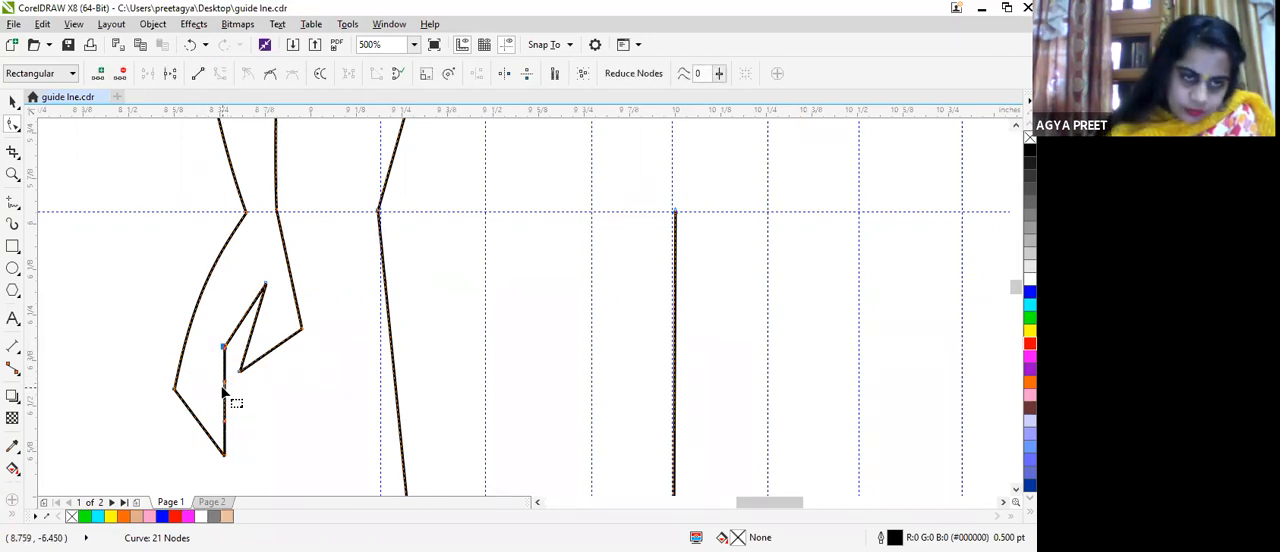
pyautogui.click(225, 379)
pyautogui.moveTo(225, 379); pyautogui.dragTo(213, 384)
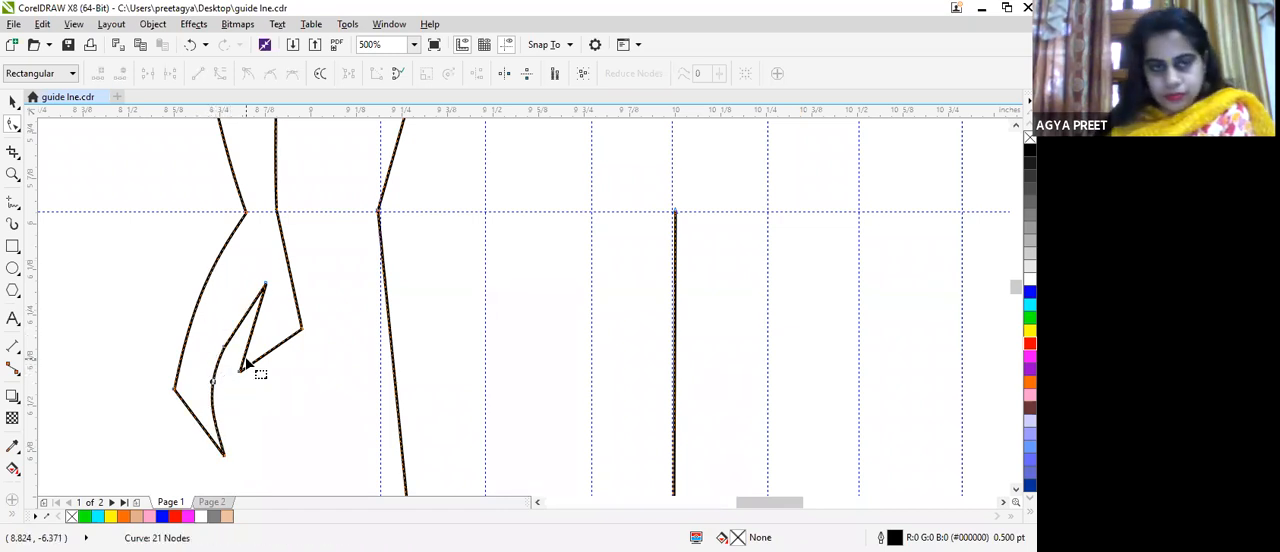
# Step: Move the thumb tip, the thumb's outer corner and the node between thumb and fingers to refine the thumb shape
pyautogui.click(243, 377)
pyautogui.moveTo(246, 381); pyautogui.dragTo(248, 382)
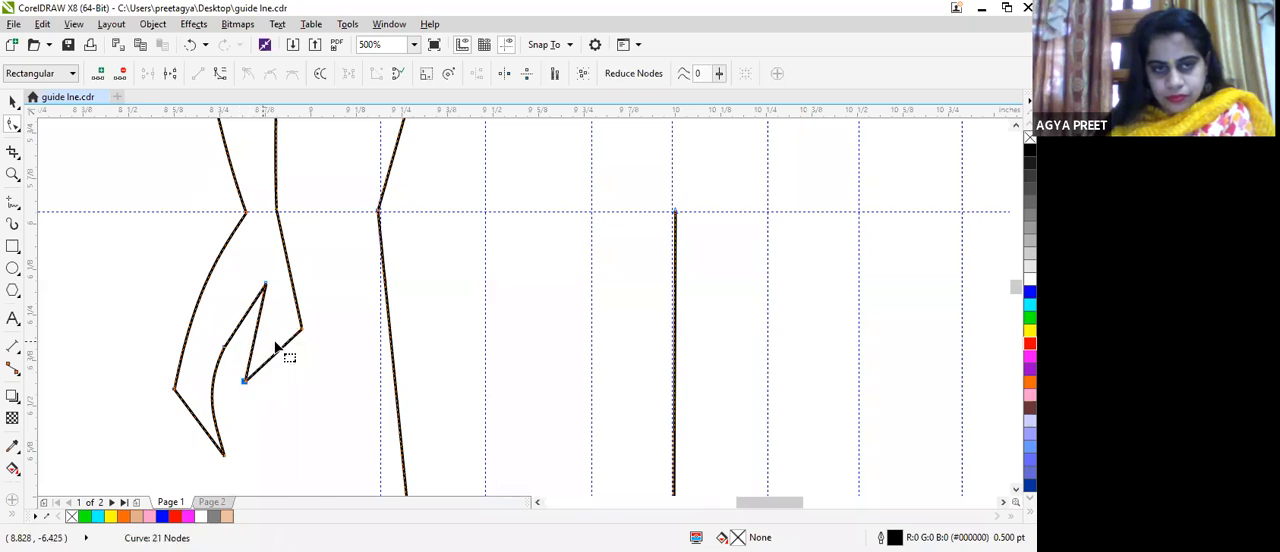
pyautogui.moveTo(302, 334); pyautogui.dragTo(301, 311)
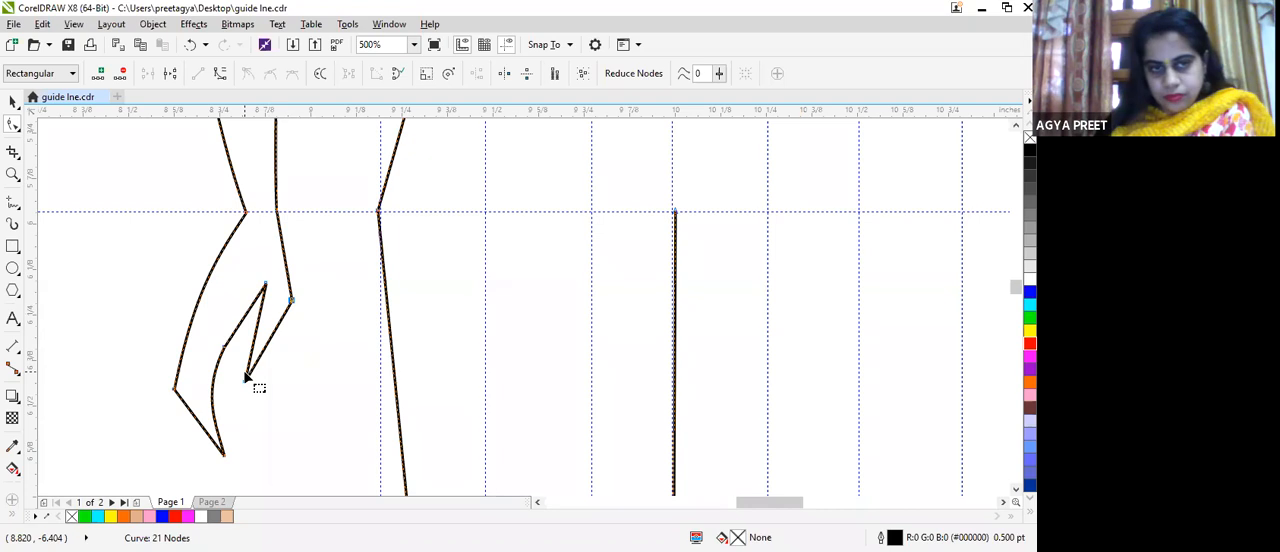
pyautogui.moveTo(246, 378); pyautogui.dragTo(268, 395)
pyautogui.moveTo(278, 294); pyautogui.dragTo(264, 311)
# Step: Convert the line joining the fingers to the thumb to a curve and smooth the inner finger edge with its nodes and handles
pyautogui.click(220, 73)
pyautogui.scroll(2, 283, 383)
pyautogui.moveTo(182, 279); pyautogui.dragTo(175, 266)
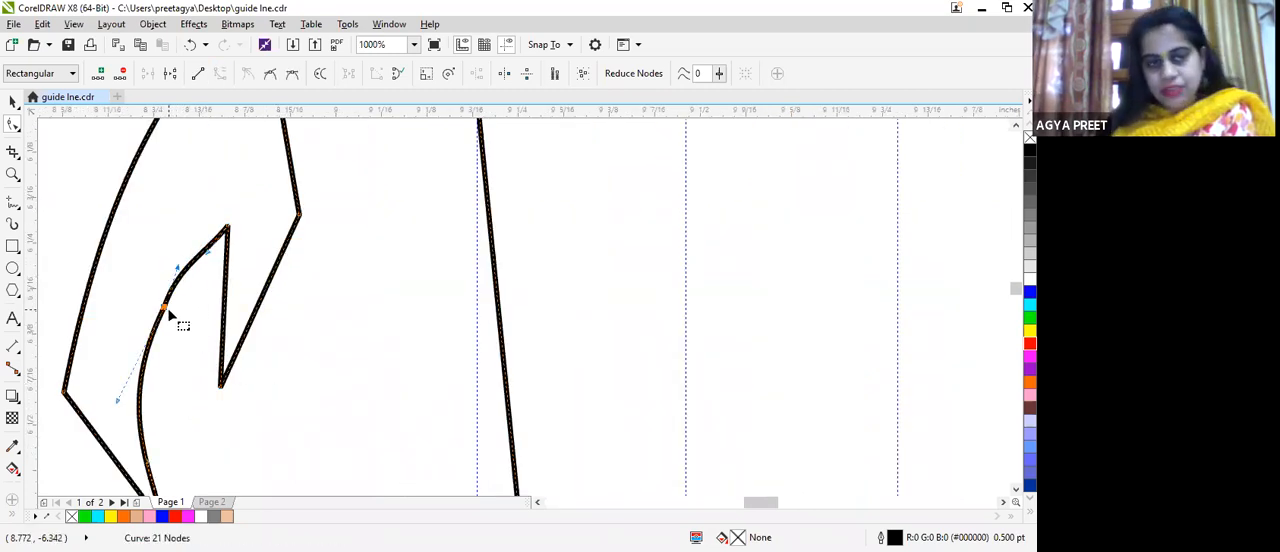
pyautogui.moveTo(165, 310); pyautogui.dragTo(152, 316)
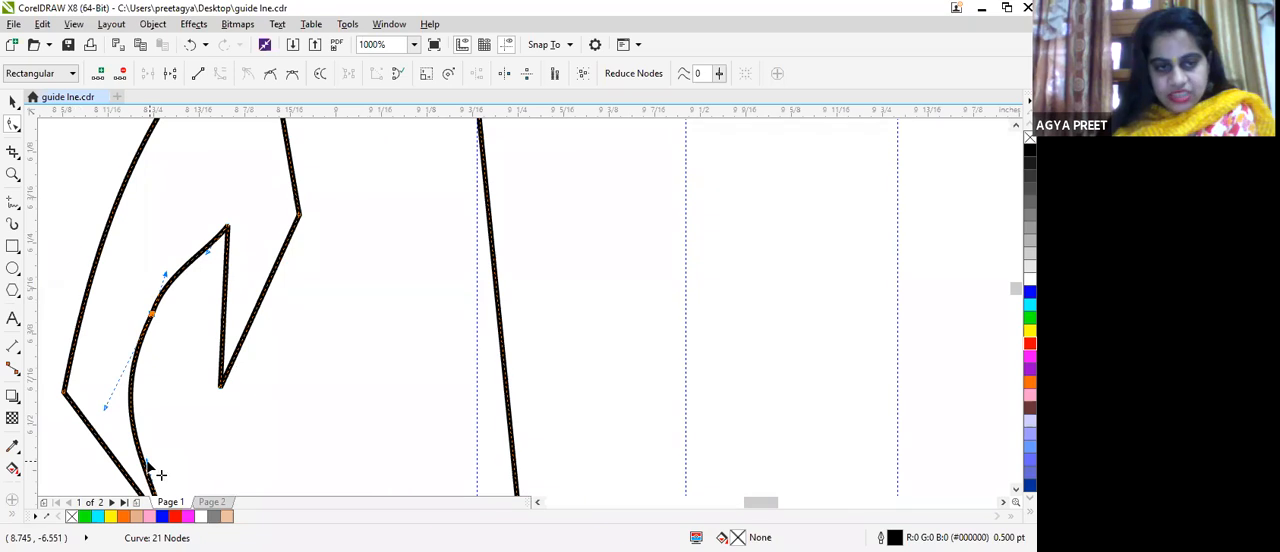
pyautogui.moveTo(157, 472); pyautogui.dragTo(207, 449)
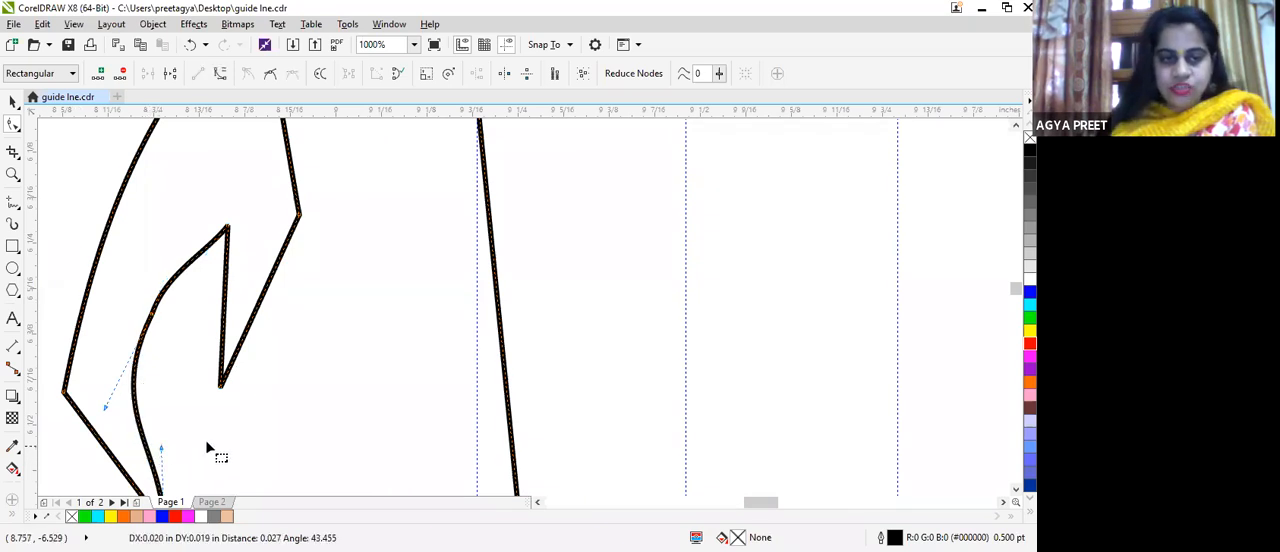
# Step: Convert the inner thumb line to a curve and bow its upper part slightly toward the fingers
pyautogui.click(221, 305)
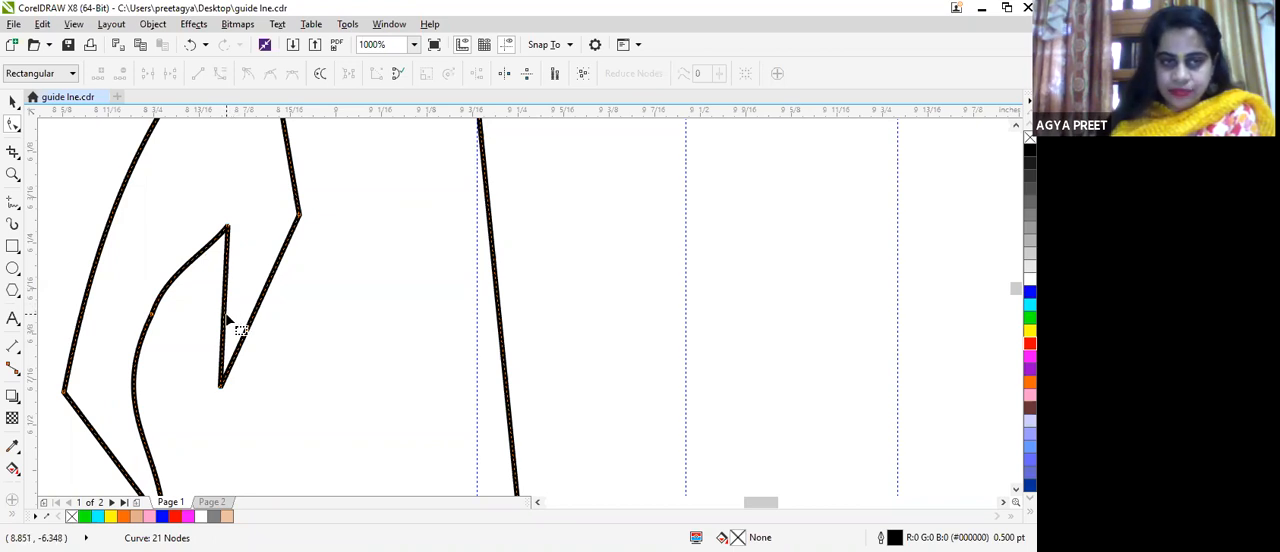
pyautogui.click(223, 309)
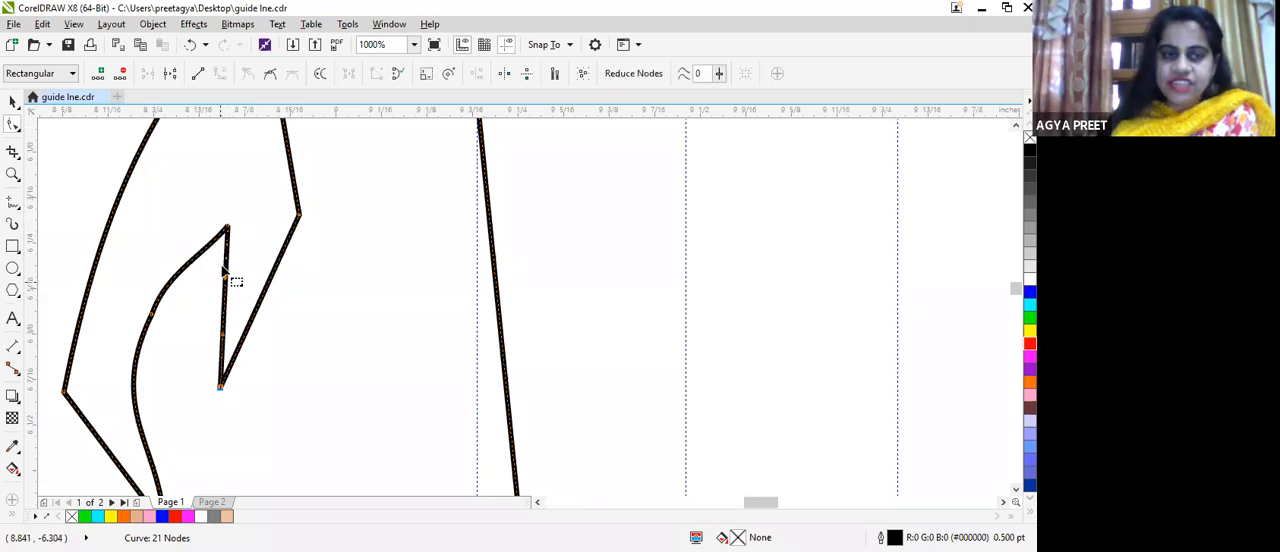
pyautogui.moveTo(228, 281); pyautogui.dragTo(217, 300)
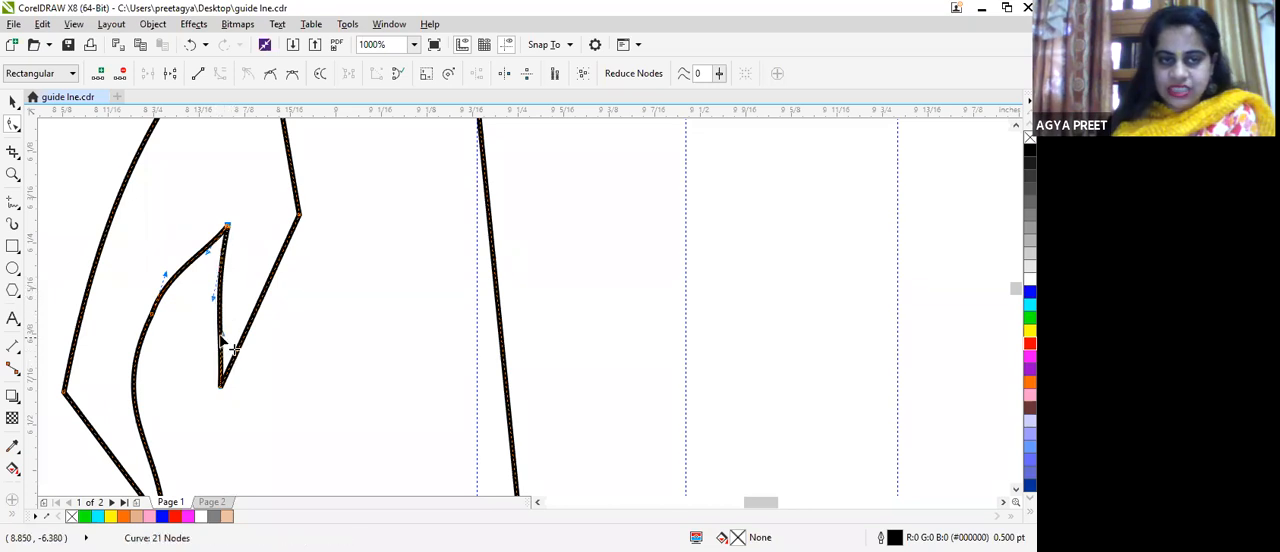
# Step: Convert the torso side line between armpit and waist to a curve and bend it inward below the armpit
pyautogui.scroll(-5, 296, 292)
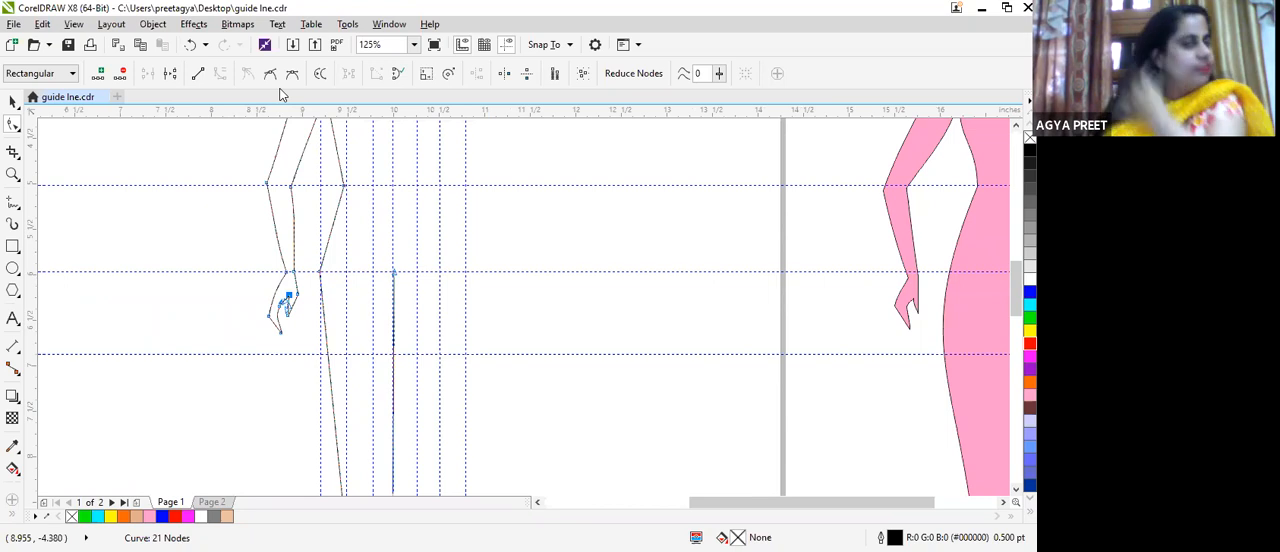
pyautogui.scroll(2, 655, 285)
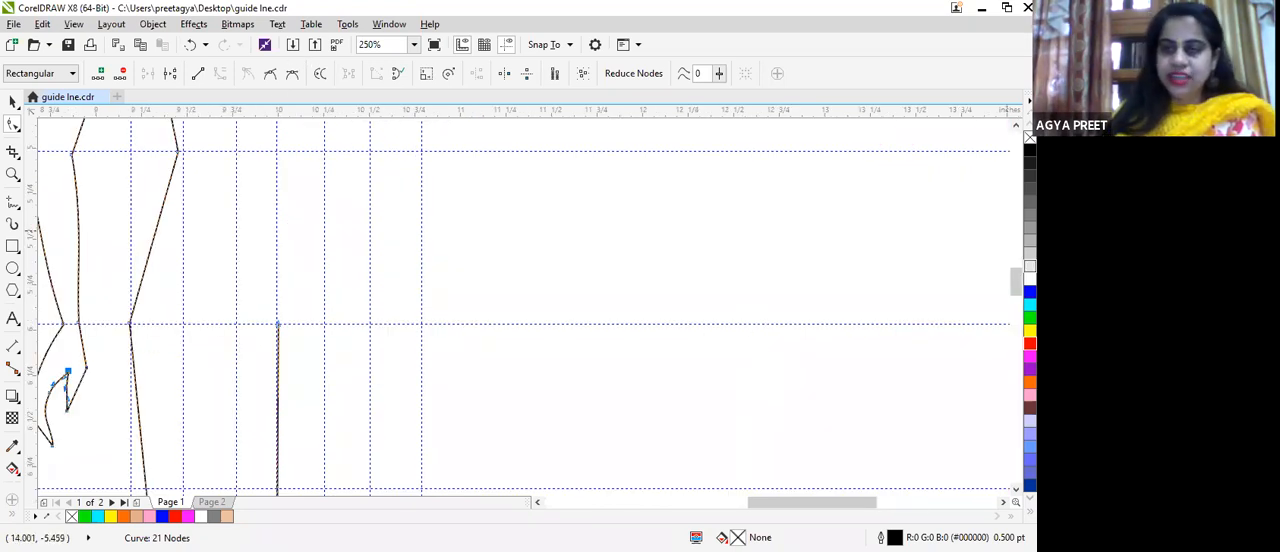
pyautogui.press('Escape')
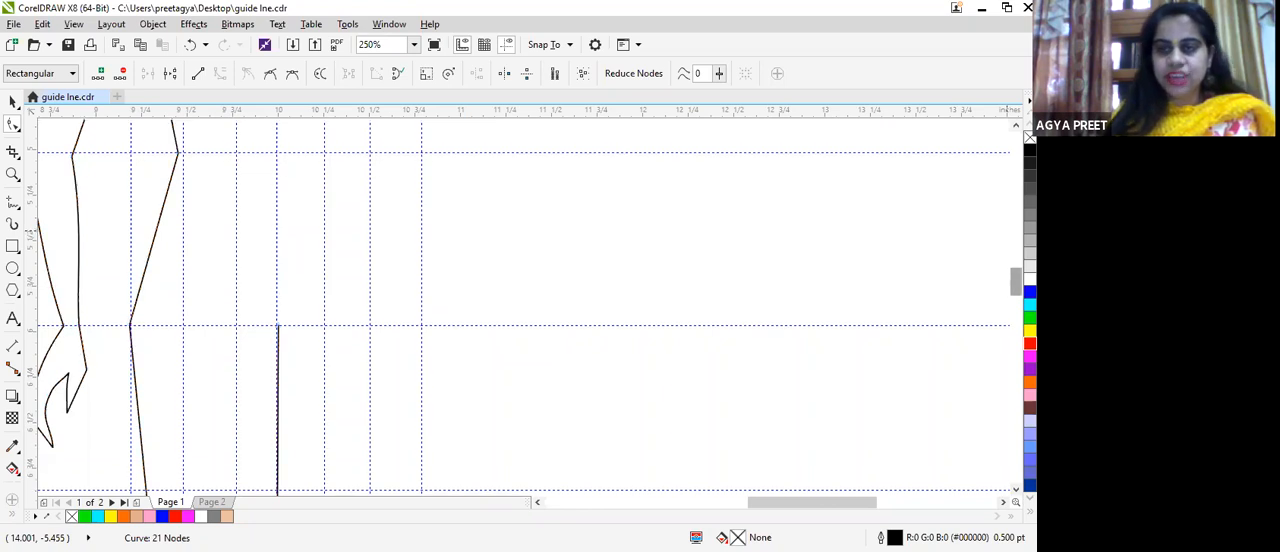
pyautogui.moveTo(1016, 281); pyautogui.dragTo(1016, 259)
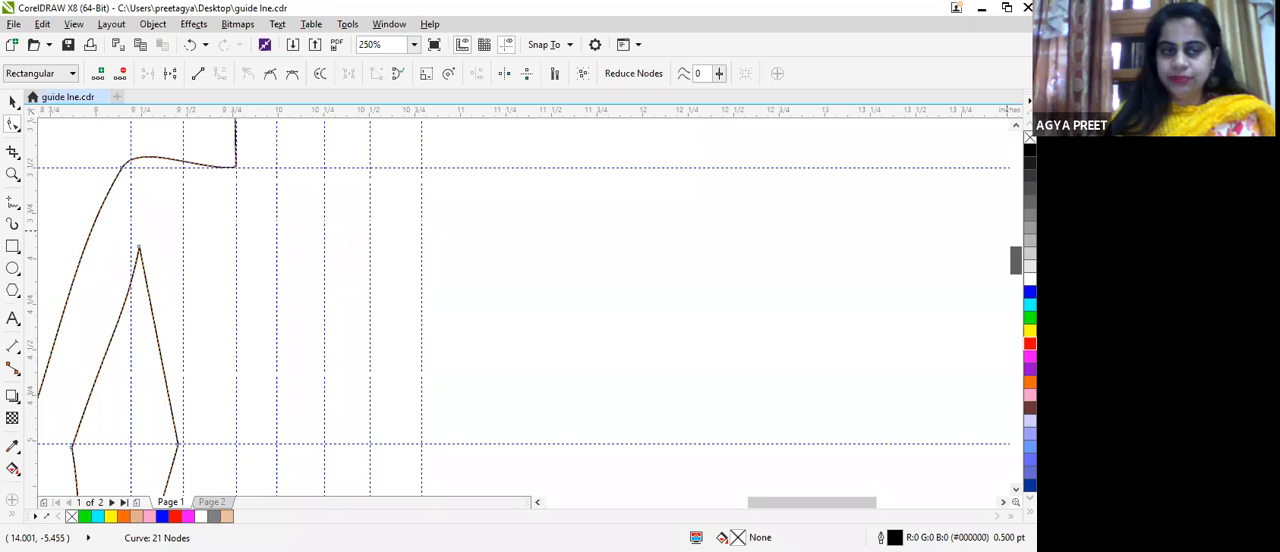
pyautogui.click(176, 443)
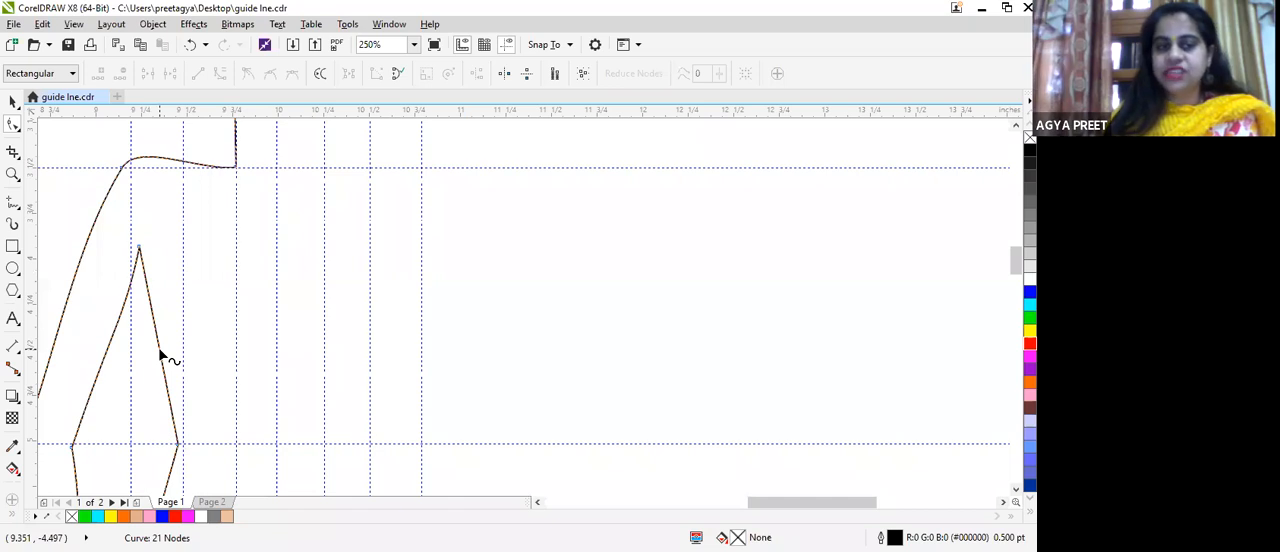
pyautogui.click(158, 350)
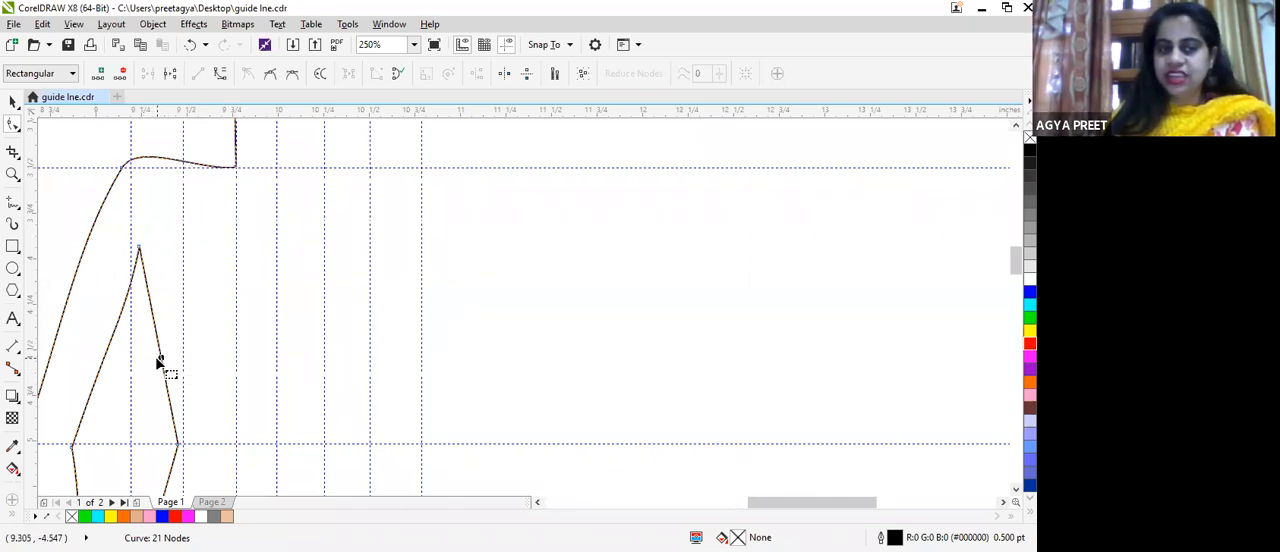
pyautogui.click(164, 358)
pyautogui.click(161, 358)
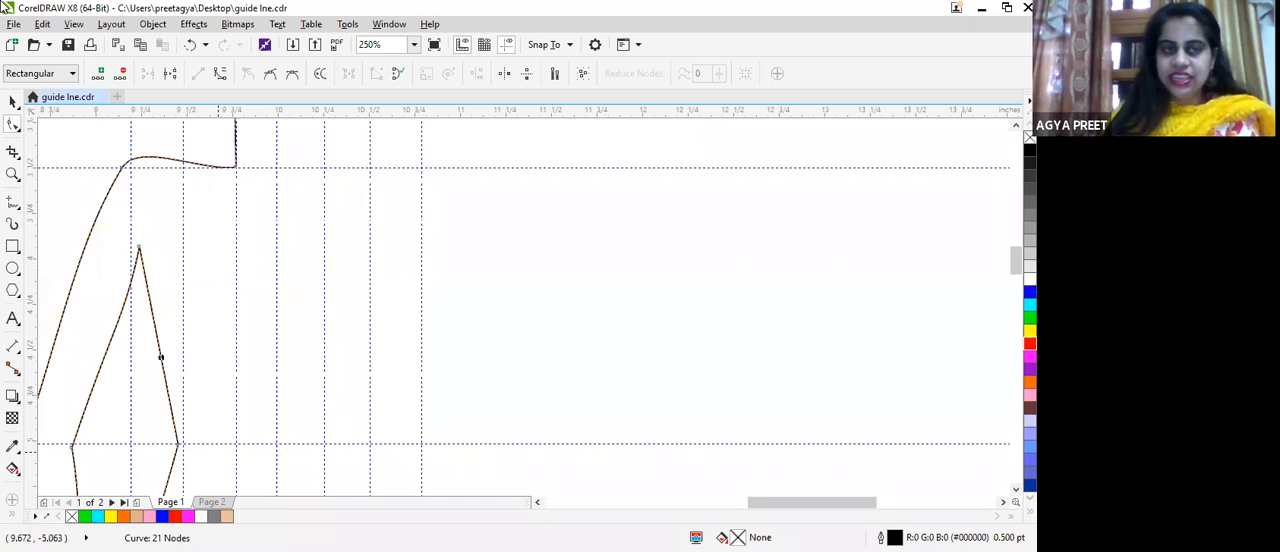
pyautogui.click(152, 327)
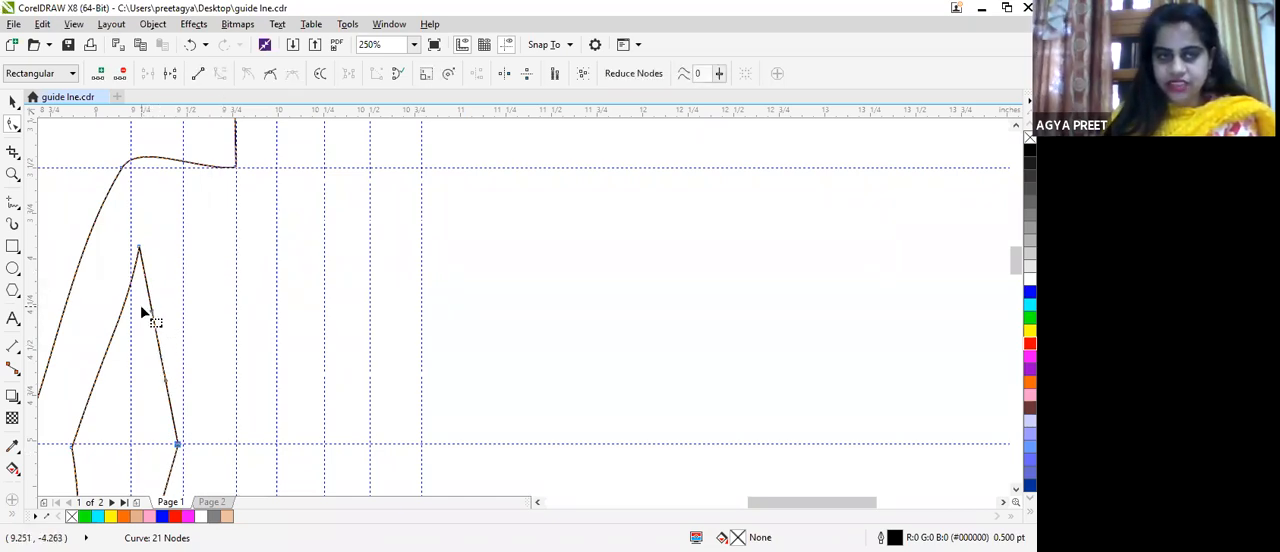
pyautogui.click(152, 312)
pyautogui.moveTo(152, 314); pyautogui.dragTo(126, 364)
pyautogui.click(126, 351)
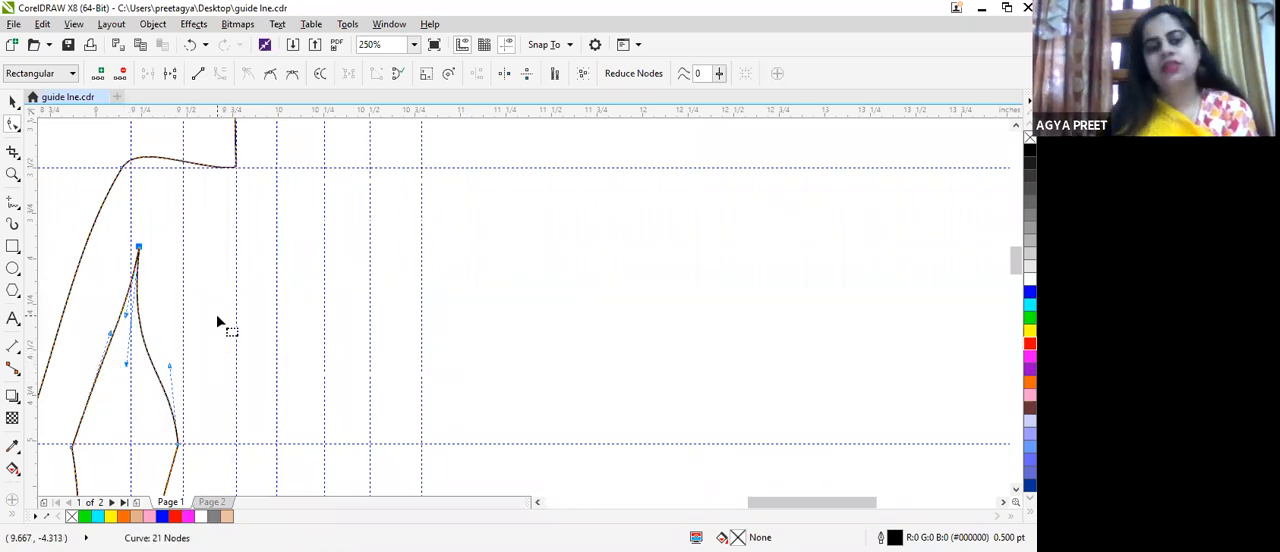
# Step: Convert the torso side line between waist and hip to a curve and bow it outward above the hip
pyautogui.scroll(-2, 532, 255)
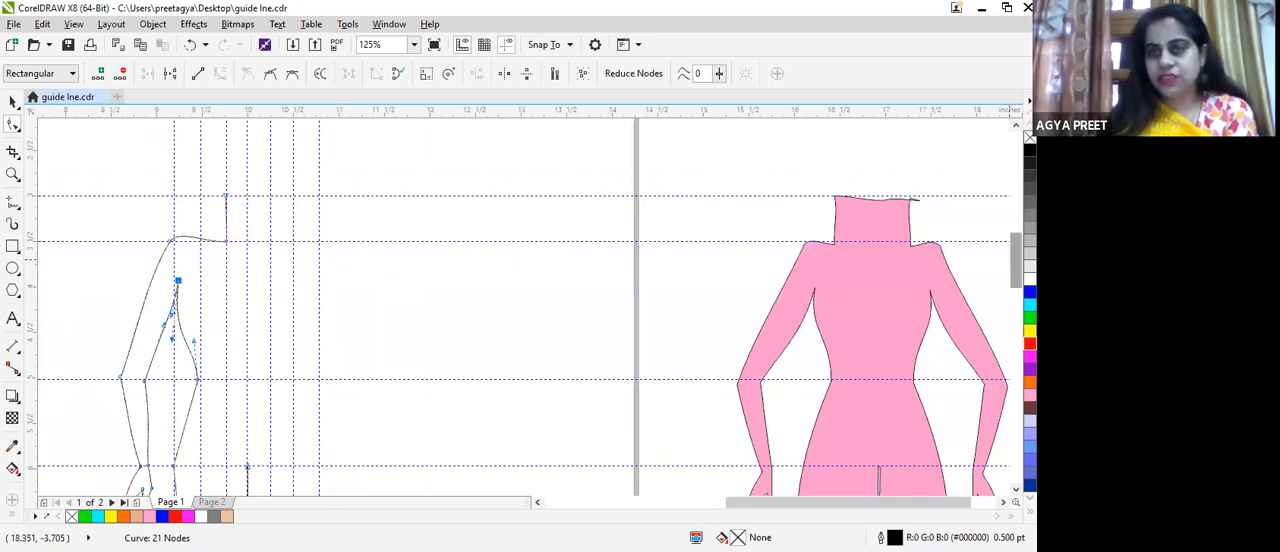
pyautogui.moveTo(1015, 256); pyautogui.dragTo(1015, 284)
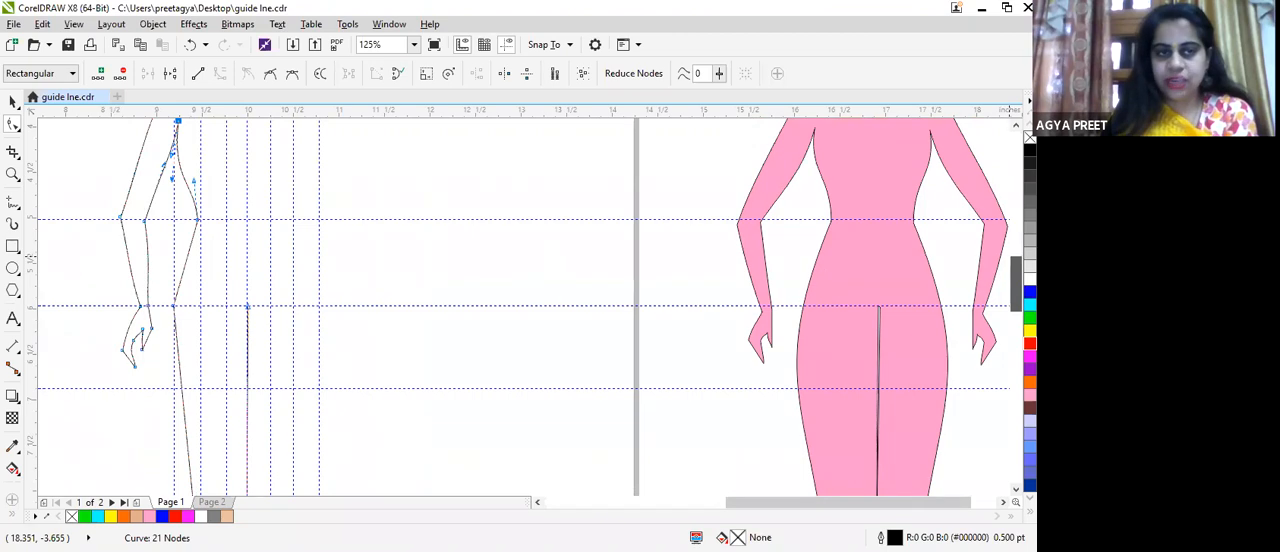
pyautogui.scroll(4, 182, 298)
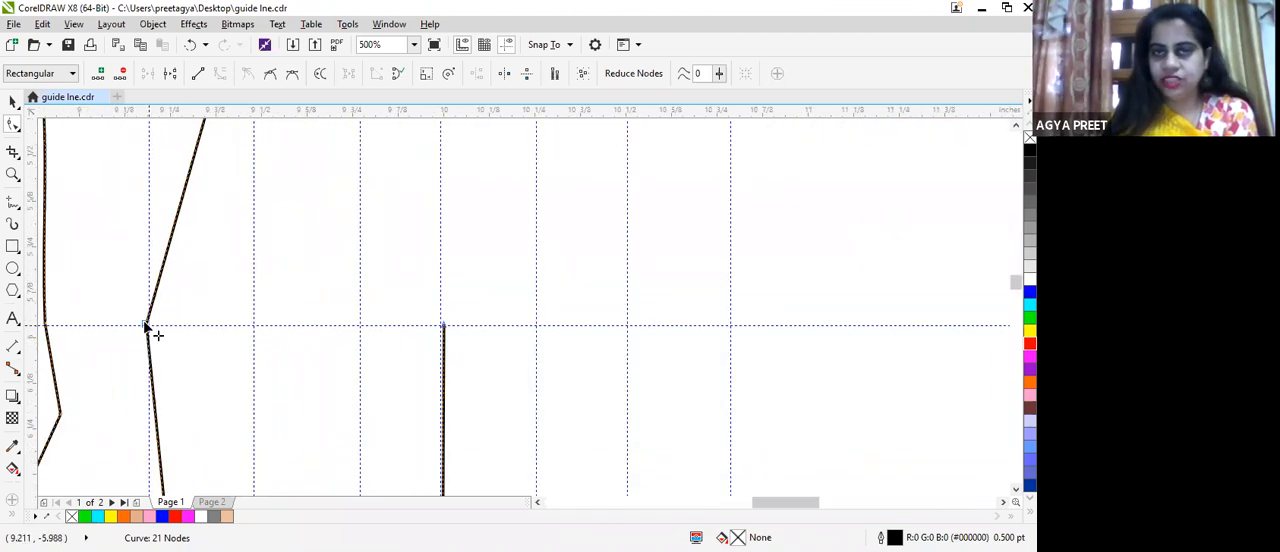
pyautogui.click(146, 323)
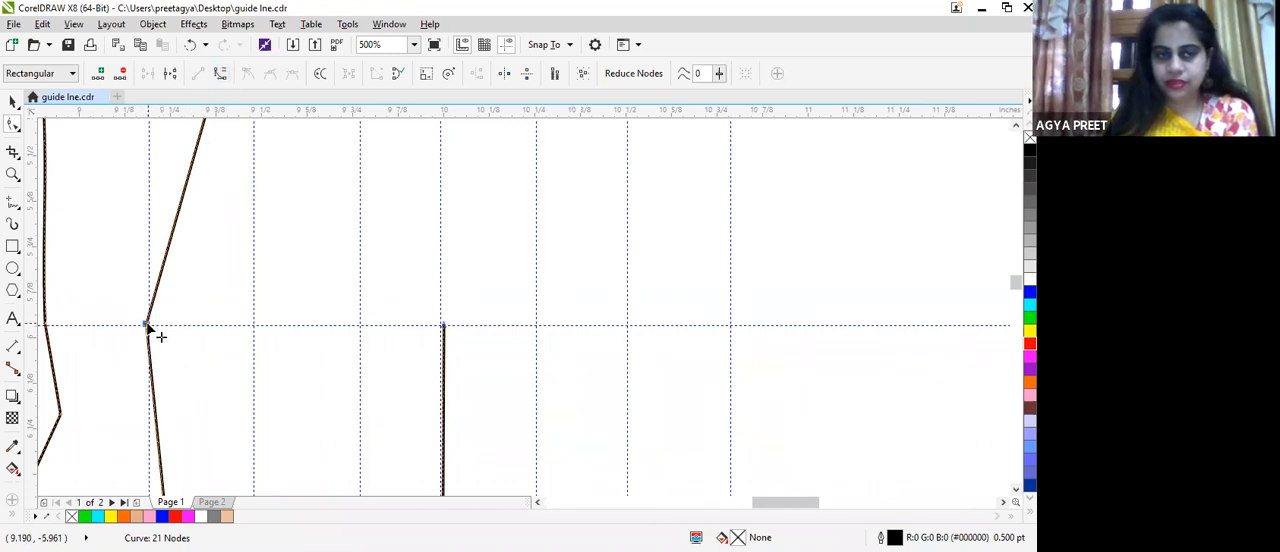
pyautogui.click(175, 210)
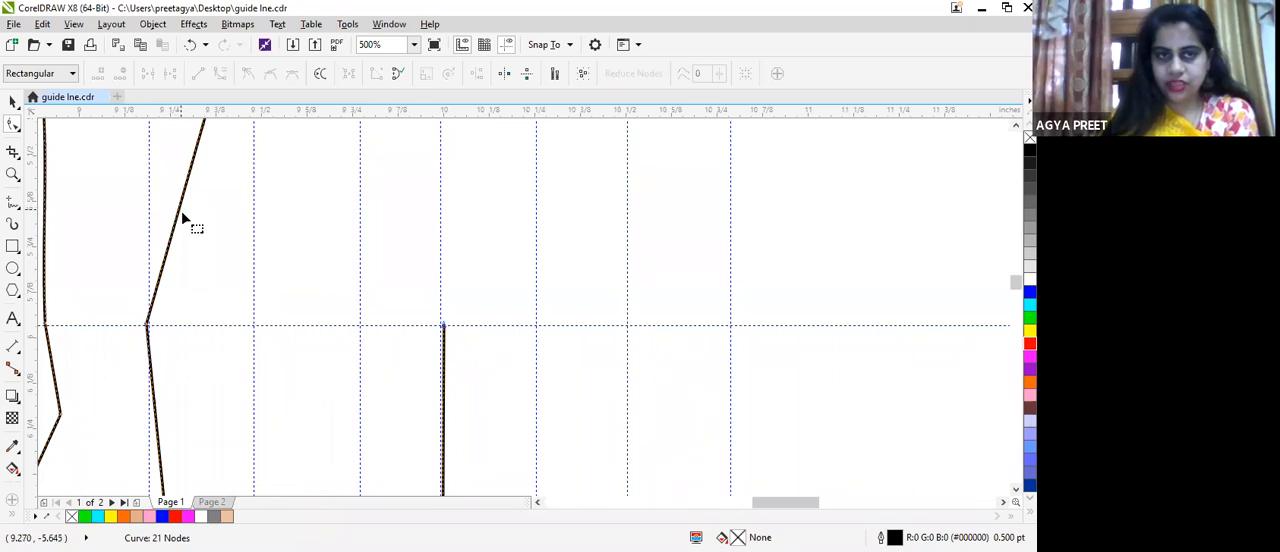
pyautogui.click(180, 214)
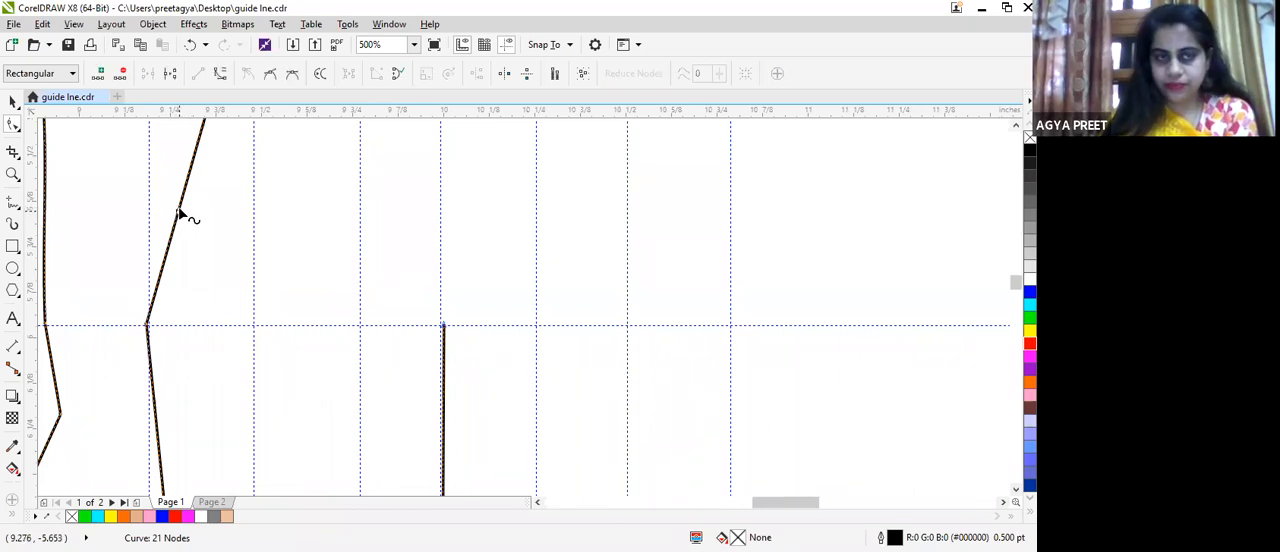
pyautogui.click(221, 80)
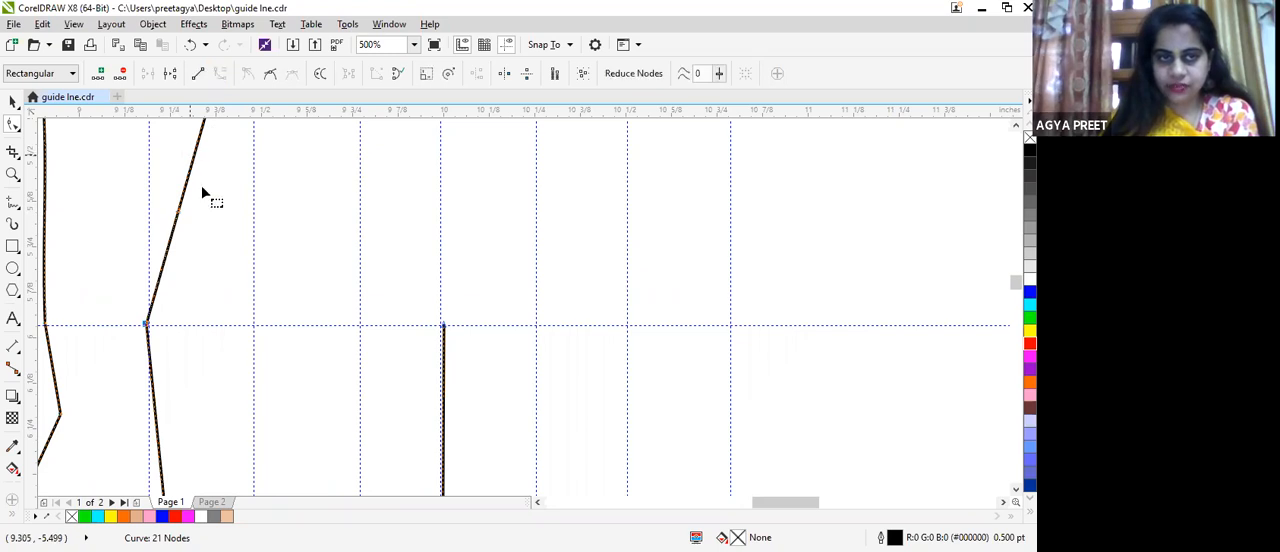
pyautogui.scroll(3, 209, 194)
pyautogui.moveTo(152, 287); pyautogui.dragTo(114, 271)
pyautogui.scroll(-3, 130, 280)
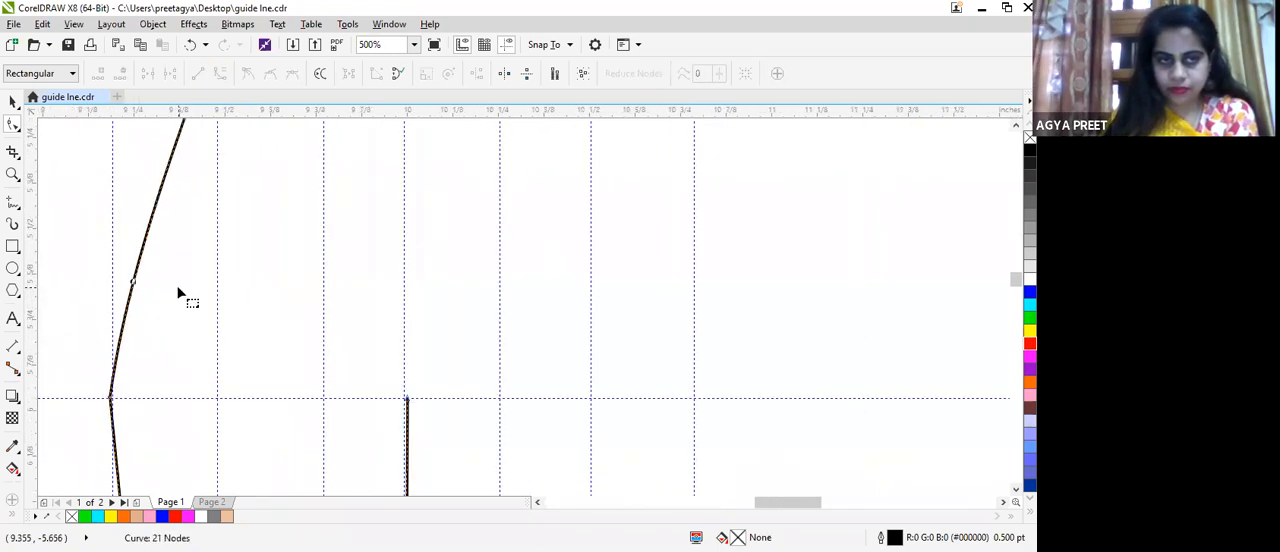
# Step: Adjust the control handles of the waist-to-hip curve so it flows smoothly from the waist into the hip
pyautogui.scroll(-1, 178, 292)
pyautogui.click(145, 344)
pyautogui.moveTo(154, 288); pyautogui.dragTo(172, 232)
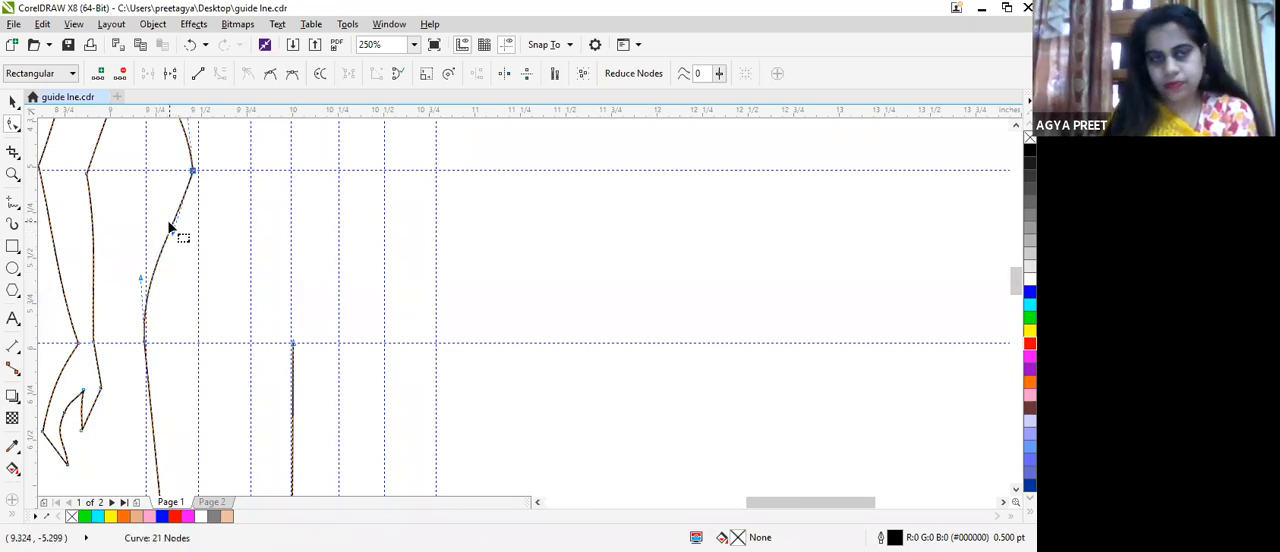
pyautogui.scroll(-3, 198, 255)
pyautogui.scroll(1, 165, 160)
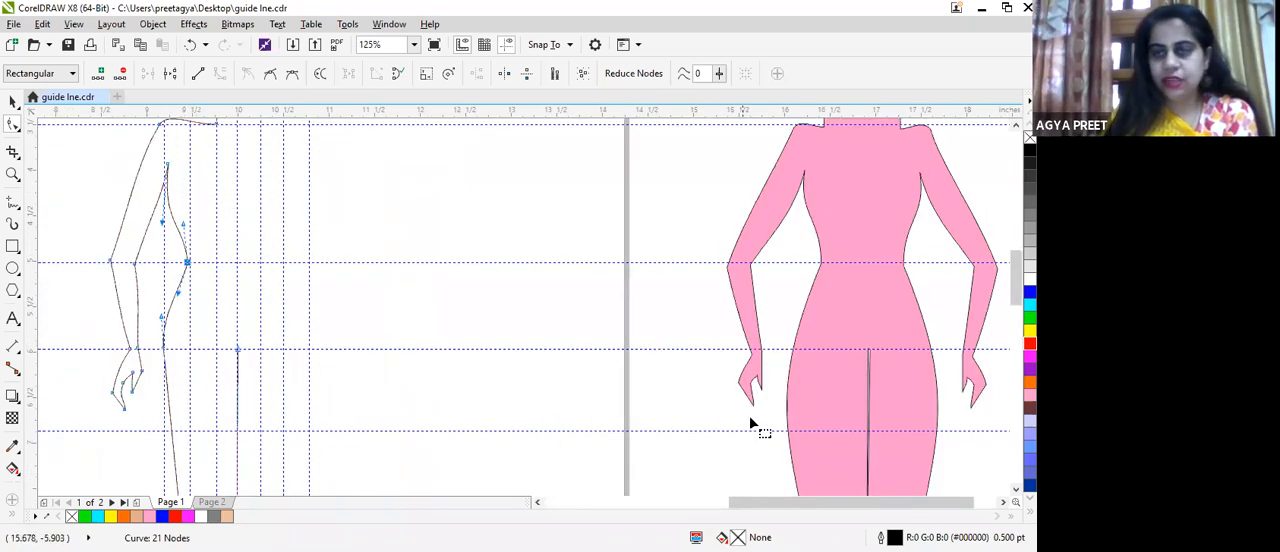
# Step: Convert the outer thigh line between hip and knee to a curve and bow its upper part outward
pyautogui.scroll(-3, 1015, 290)
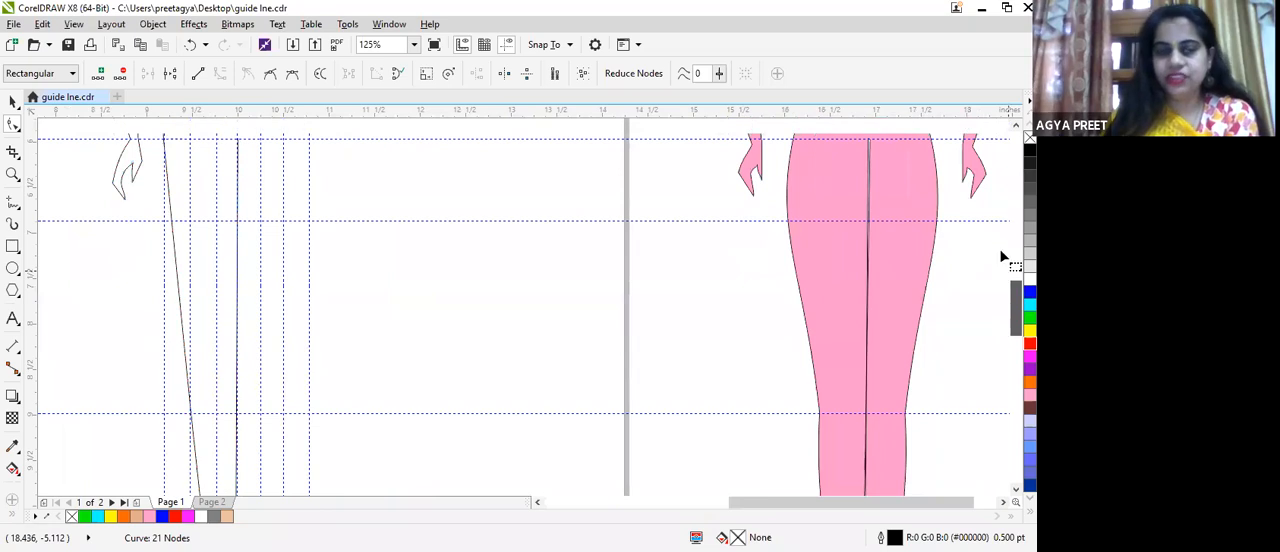
pyautogui.scroll(3, 999, 248)
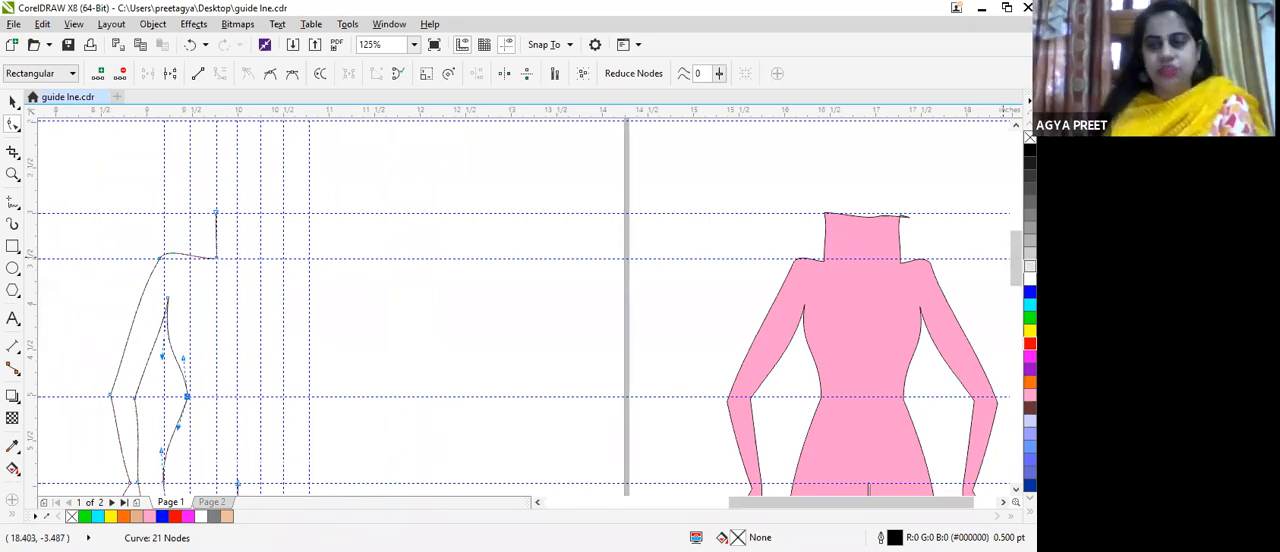
pyautogui.scroll(-5, 1016, 280)
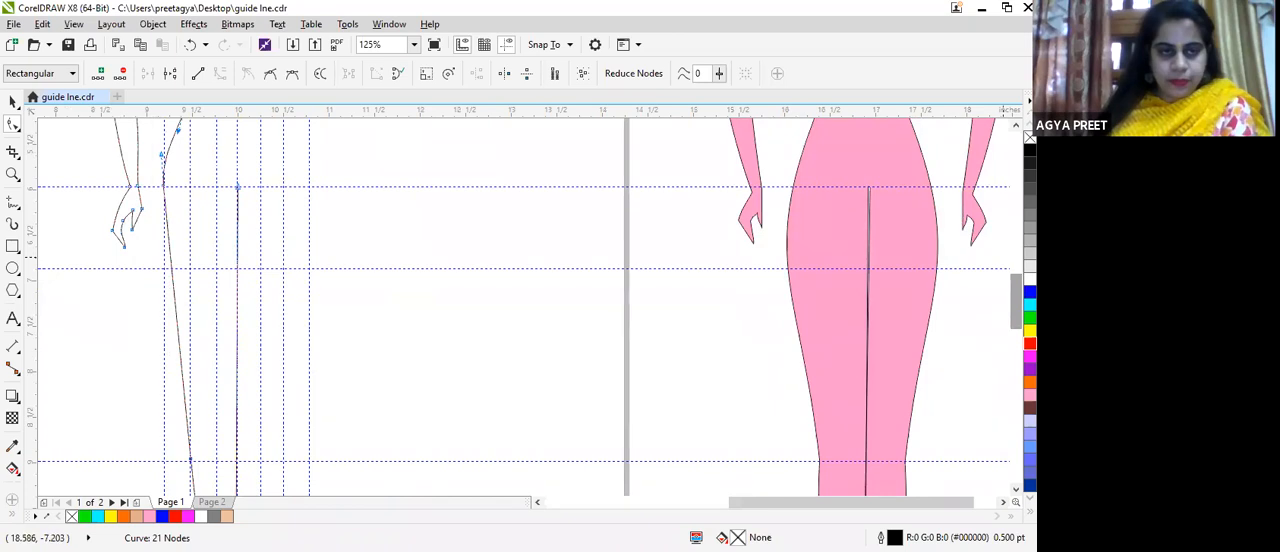
pyautogui.scroll(-1, 1016, 300)
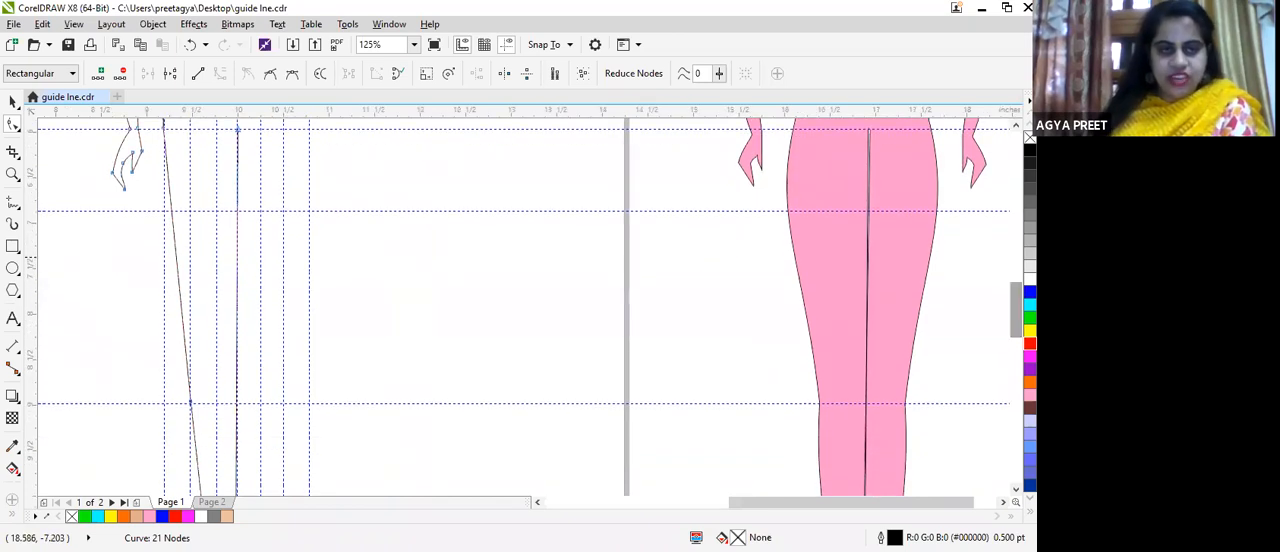
pyautogui.click(189, 404)
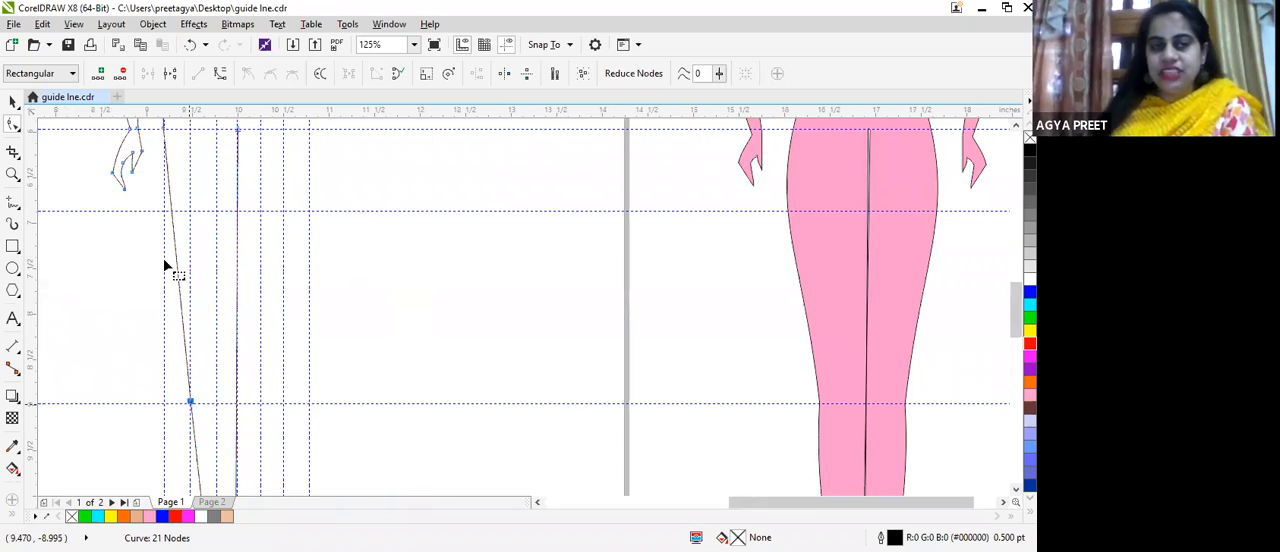
pyautogui.click(181, 312)
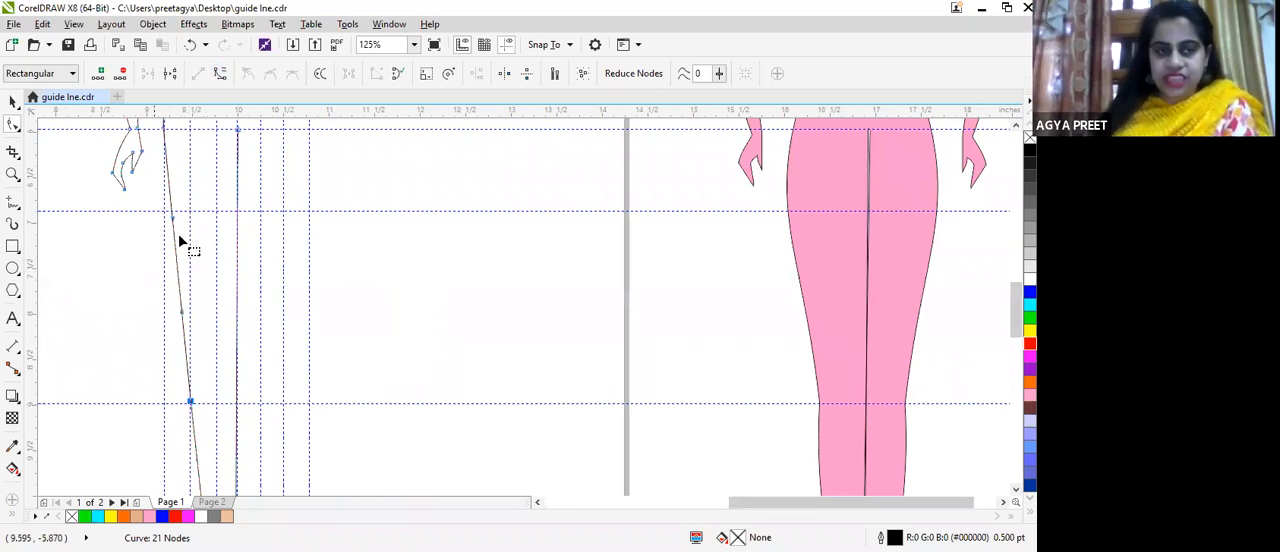
pyautogui.moveTo(172, 212); pyautogui.dragTo(165, 222)
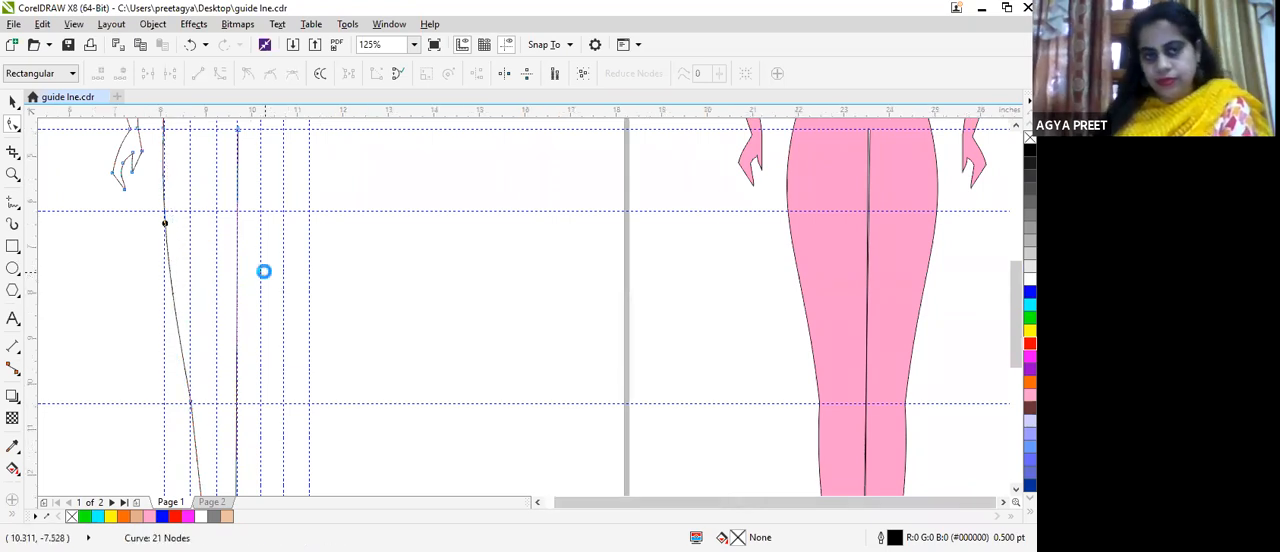
# Step: Delete the hip node on the outer body line so waist, hip and thigh form one continuous curve
pyautogui.scroll(-2, 267, 271)
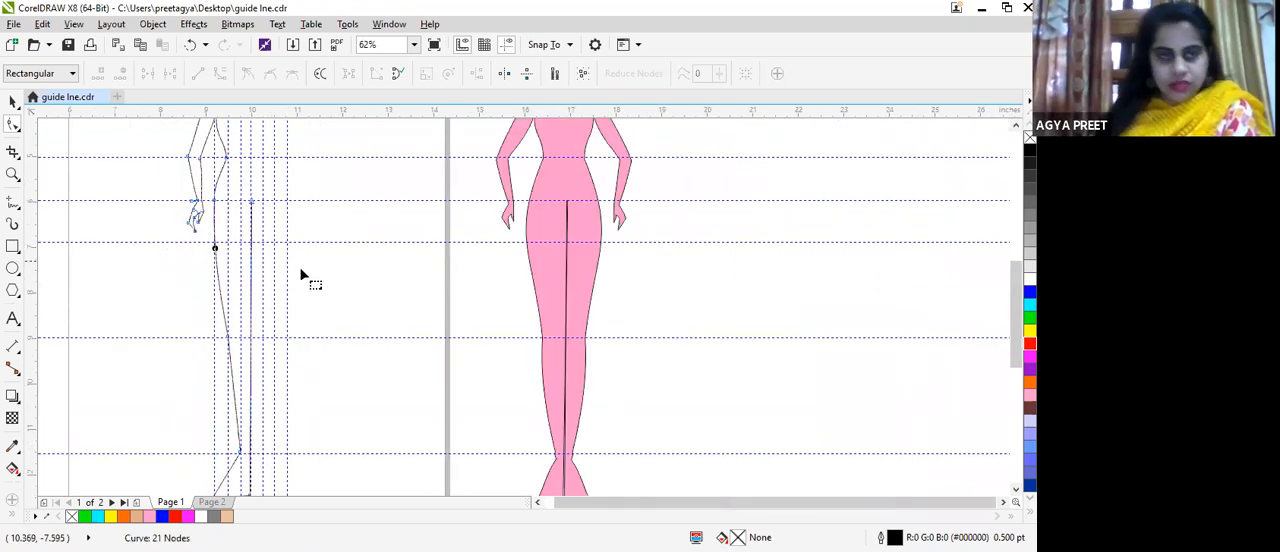
pyautogui.scroll(4, 214, 192)
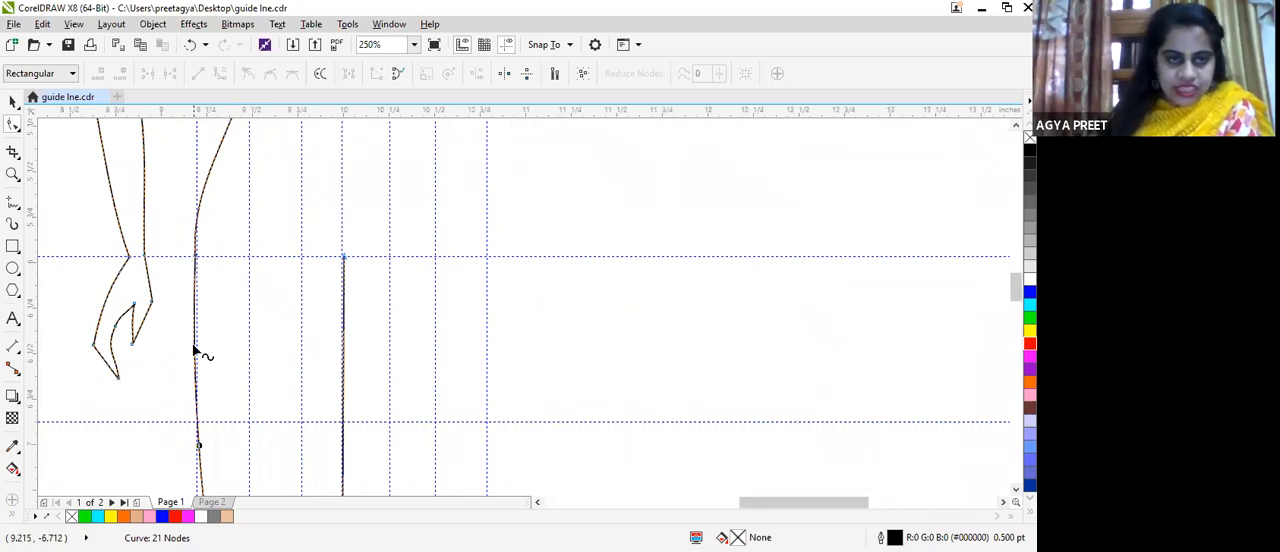
pyautogui.scroll(4, 200, 255)
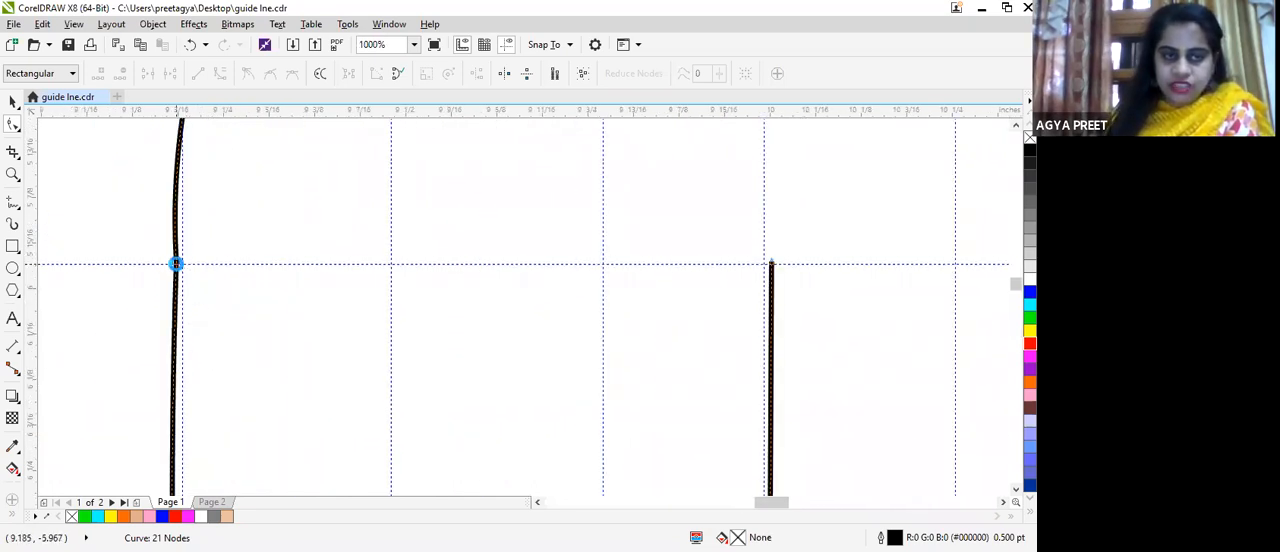
pyautogui.scroll(4, 176, 266)
pyautogui.scroll(-2, 172, 263)
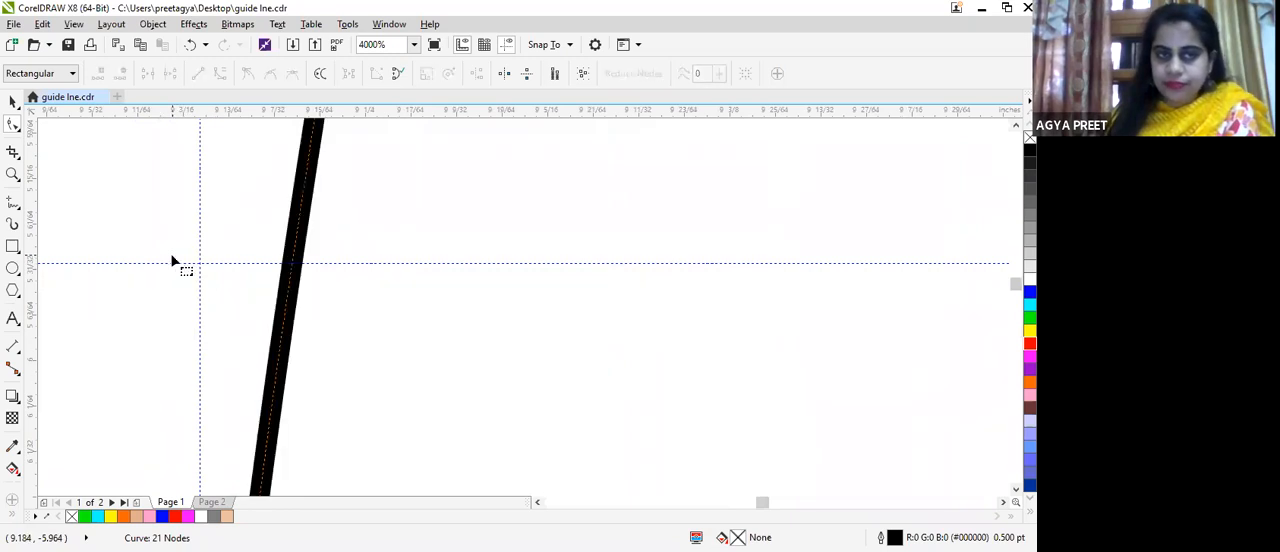
pyautogui.scroll(-2, 440, 320)
pyautogui.scroll(-6, 478, 340)
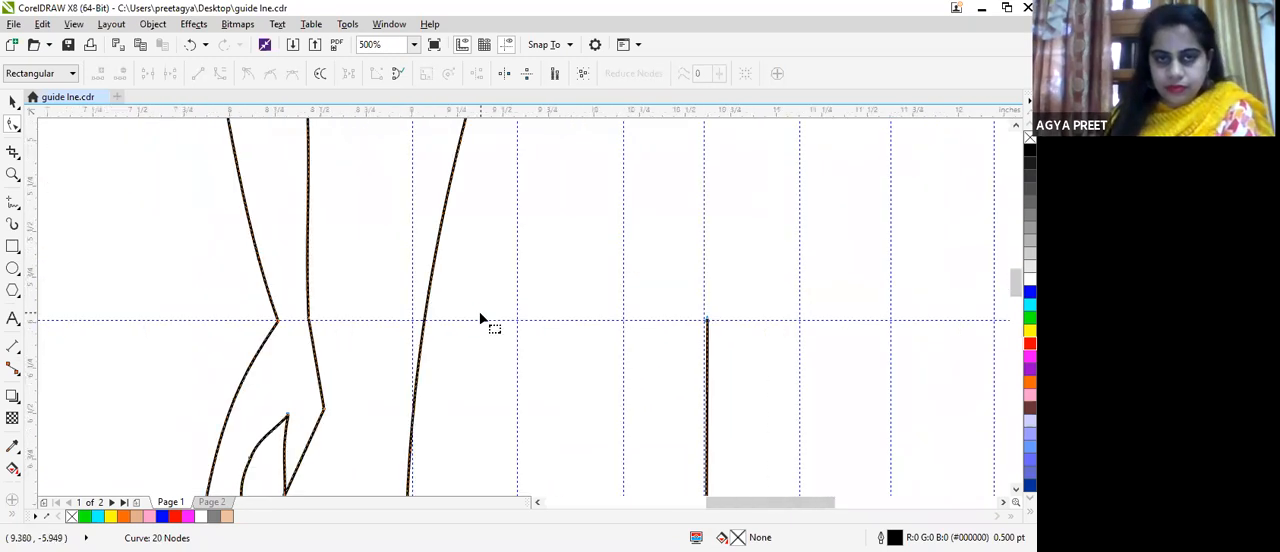
pyautogui.scroll(3, 503, 266)
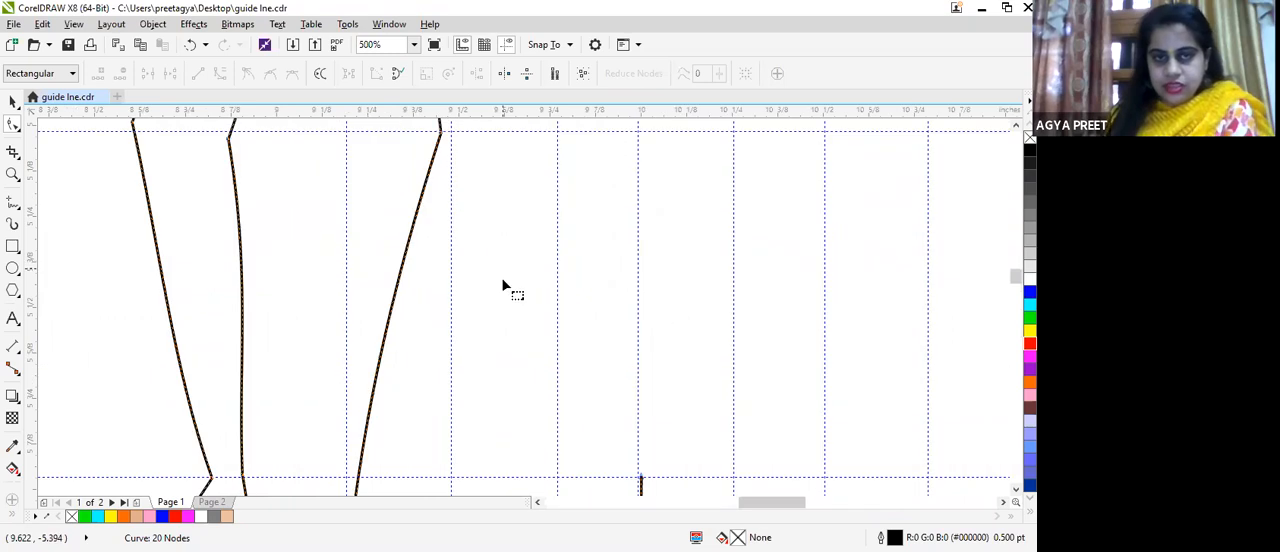
# Step: Convert the outer lower-leg line between knee and ankle to a curve
pyautogui.scroll(-2, 503, 277)
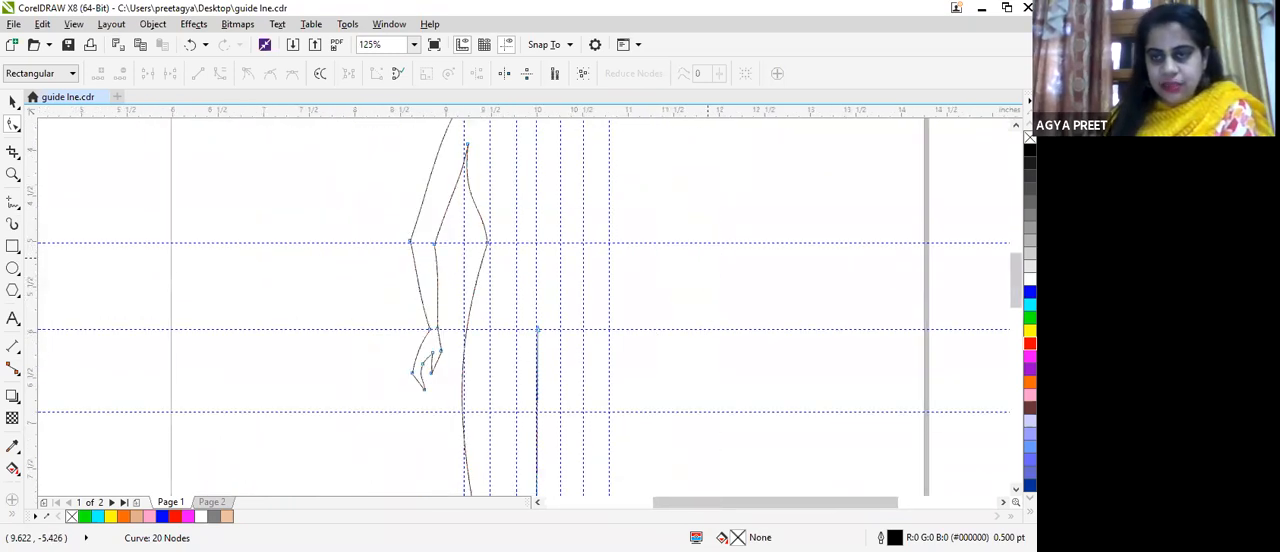
pyautogui.moveTo(1016, 268); pyautogui.dragTo(1016, 333)
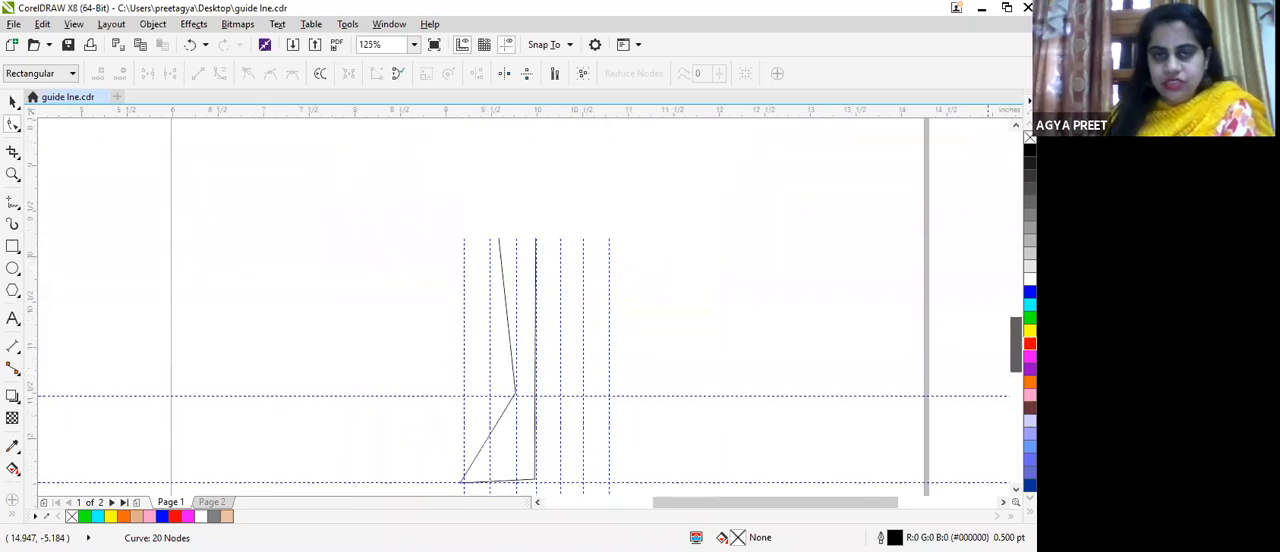
pyautogui.scroll(2, 581, 352)
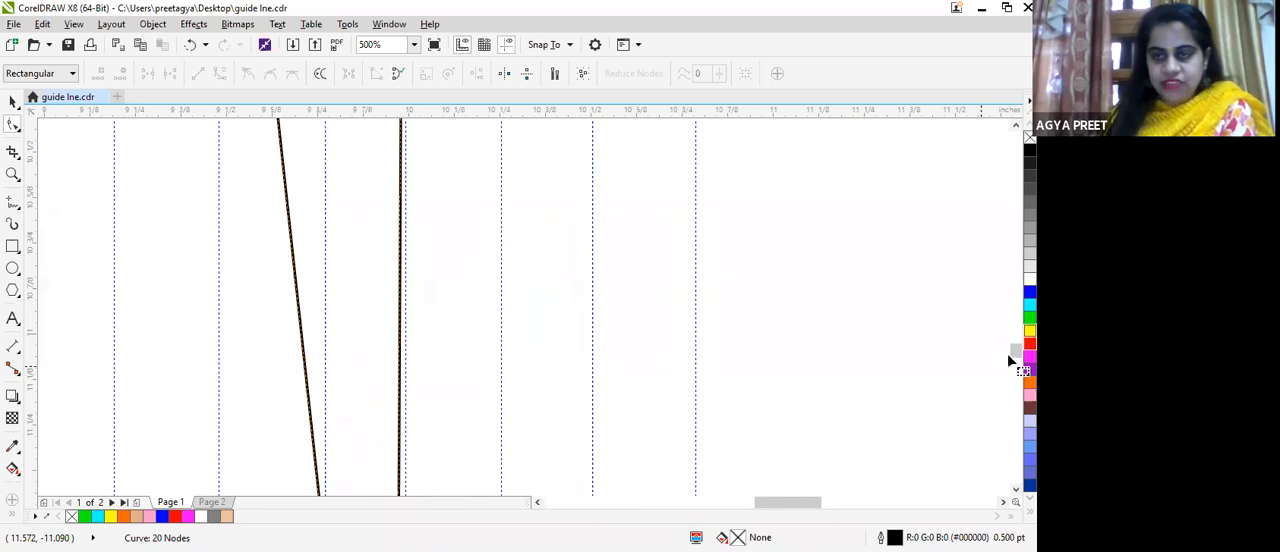
pyautogui.moveTo(1016, 349); pyautogui.dragTo(1016, 355)
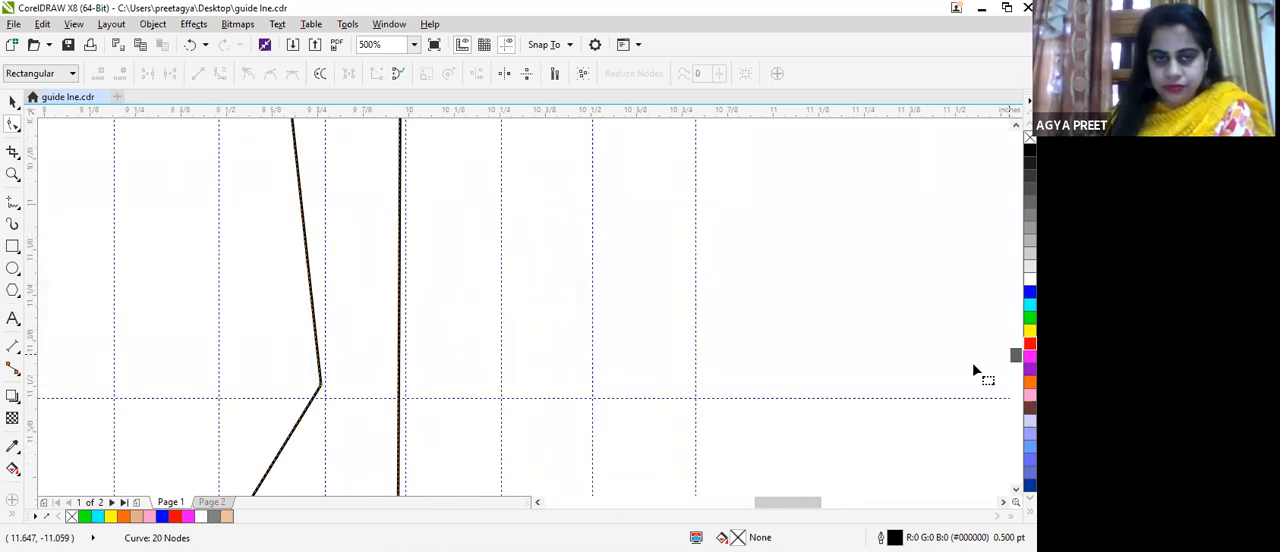
pyautogui.click(321, 386)
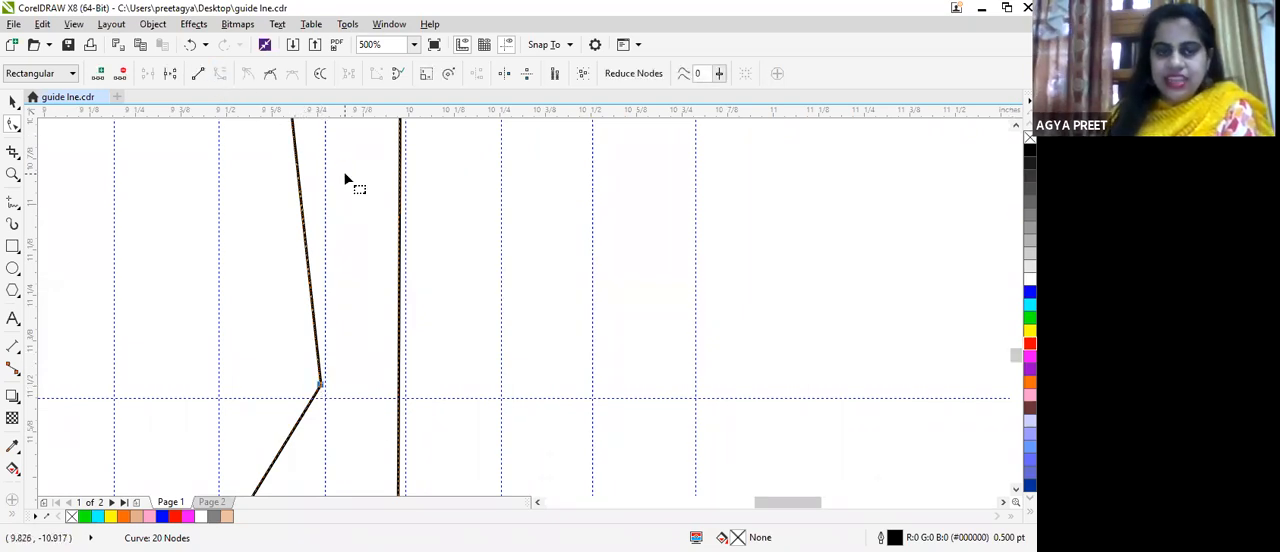
pyautogui.scroll(1, 343, 171)
pyautogui.scroll(3, 260, 195)
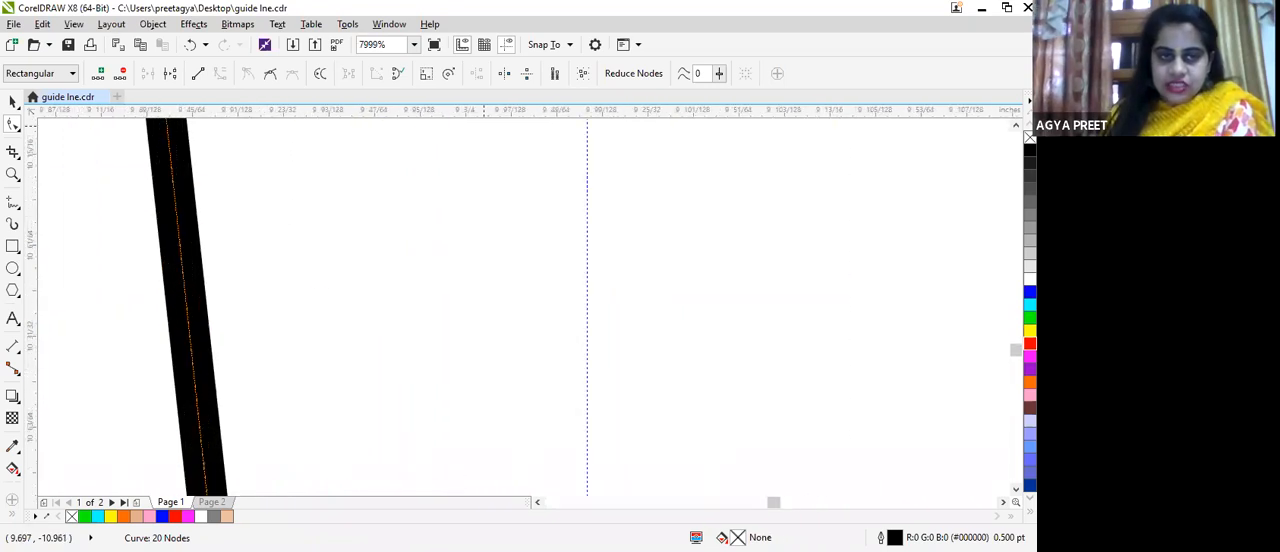
pyautogui.click(1016, 388)
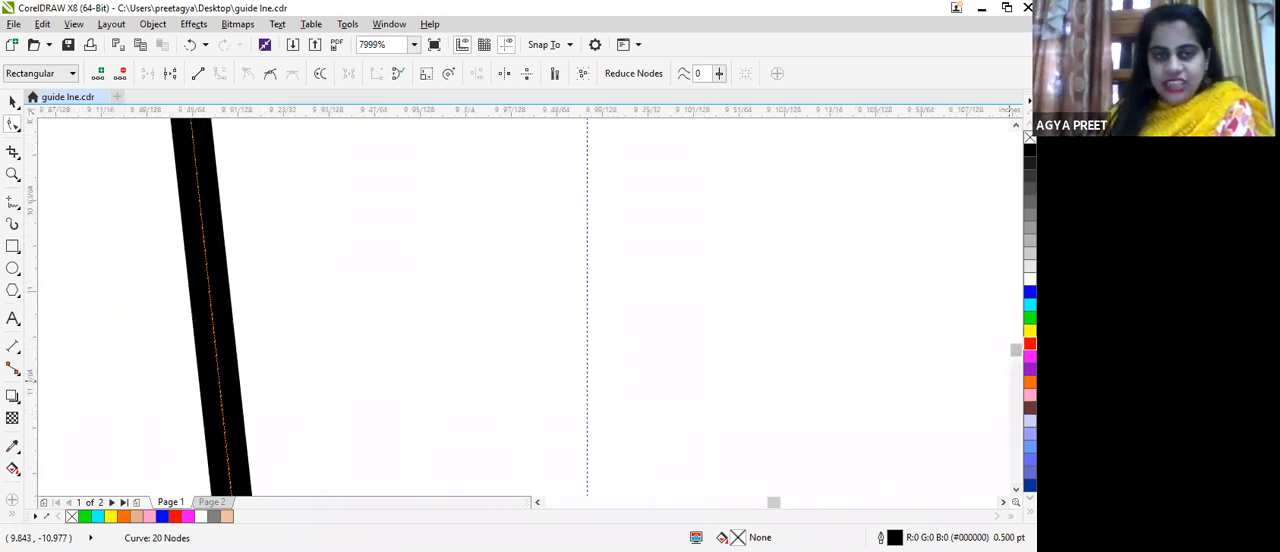
pyautogui.moveTo(1016, 350); pyautogui.dragTo(1016, 336)
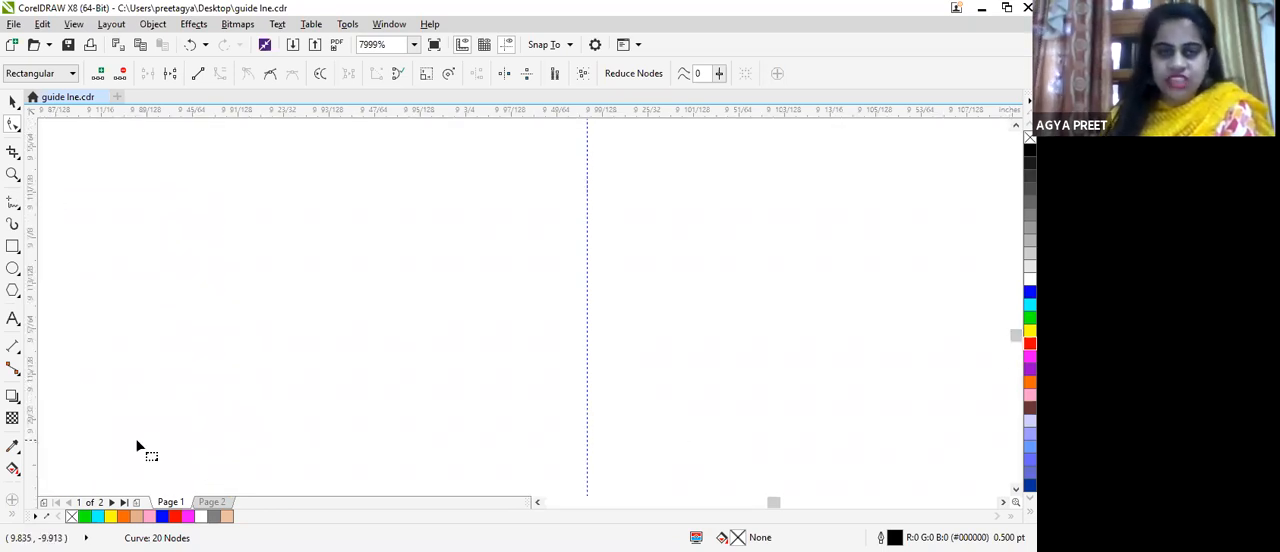
# Step: Adjust the control handle of the outer lower-leg curve below the knee so the calf bows slightly outward
pyautogui.scroll(-3, 320, 303)
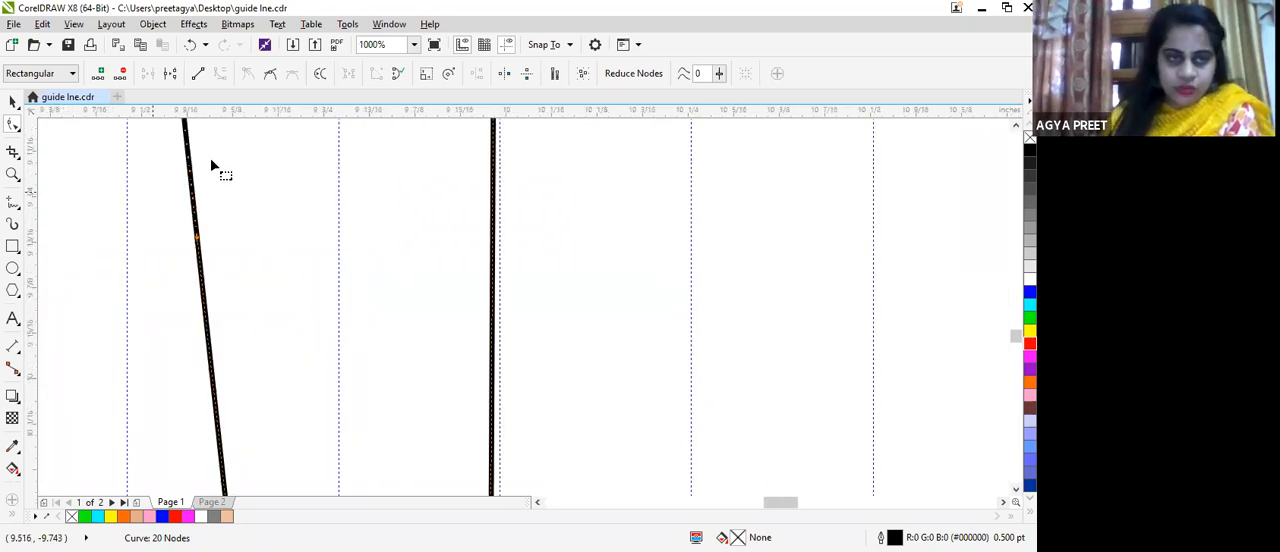
pyautogui.scroll(1, 211, 161)
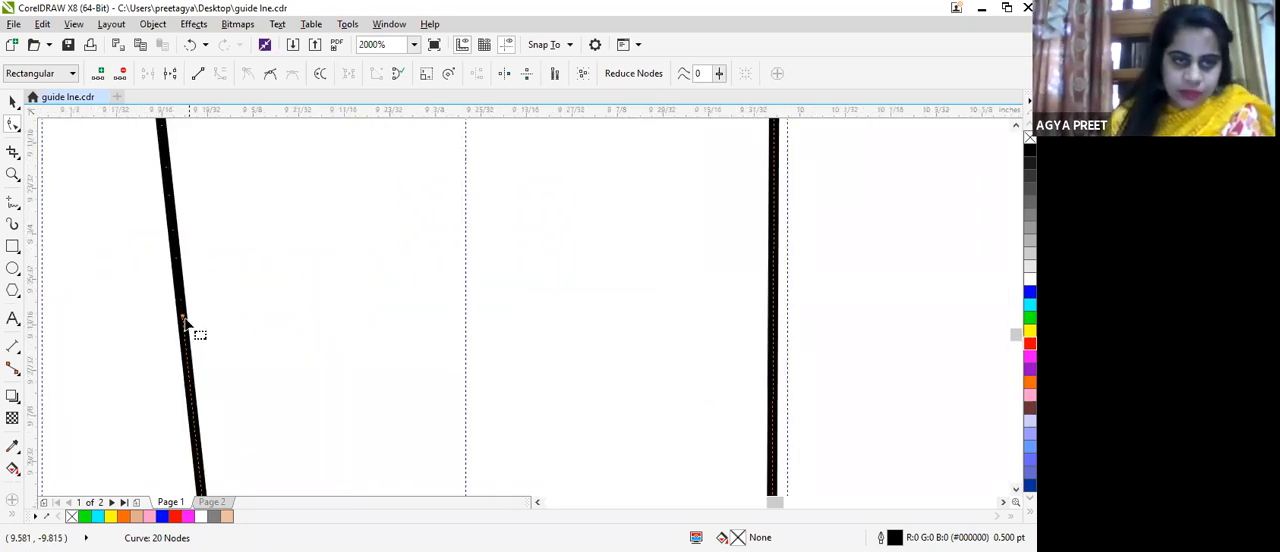
pyautogui.moveTo(184, 319); pyautogui.dragTo(158, 321)
pyautogui.scroll(-5, 229, 303)
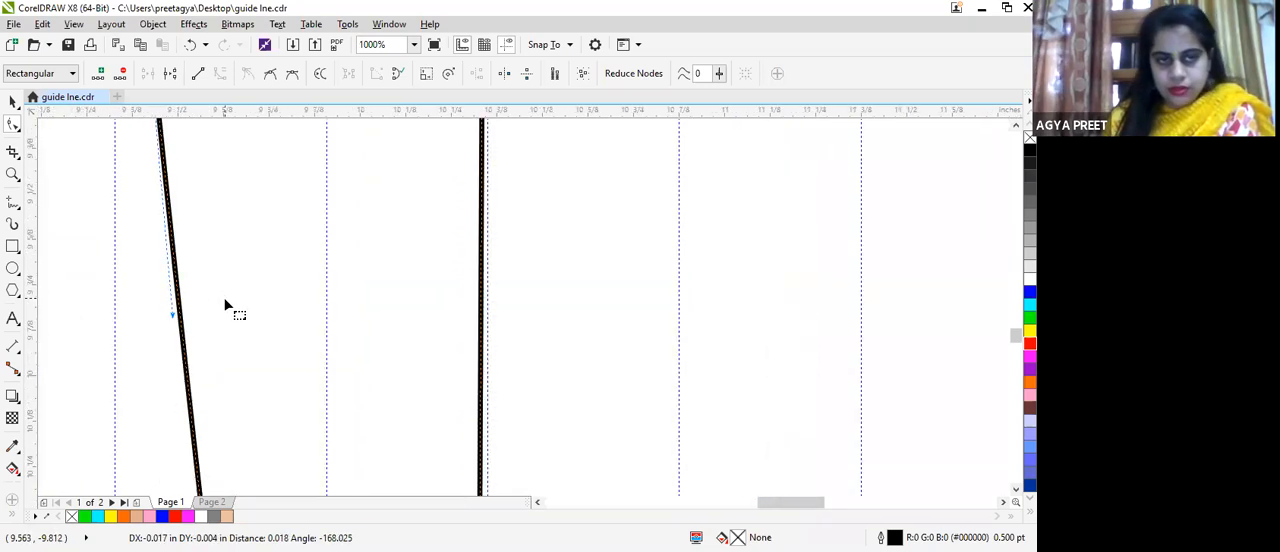
pyautogui.scroll(4, 293, 236)
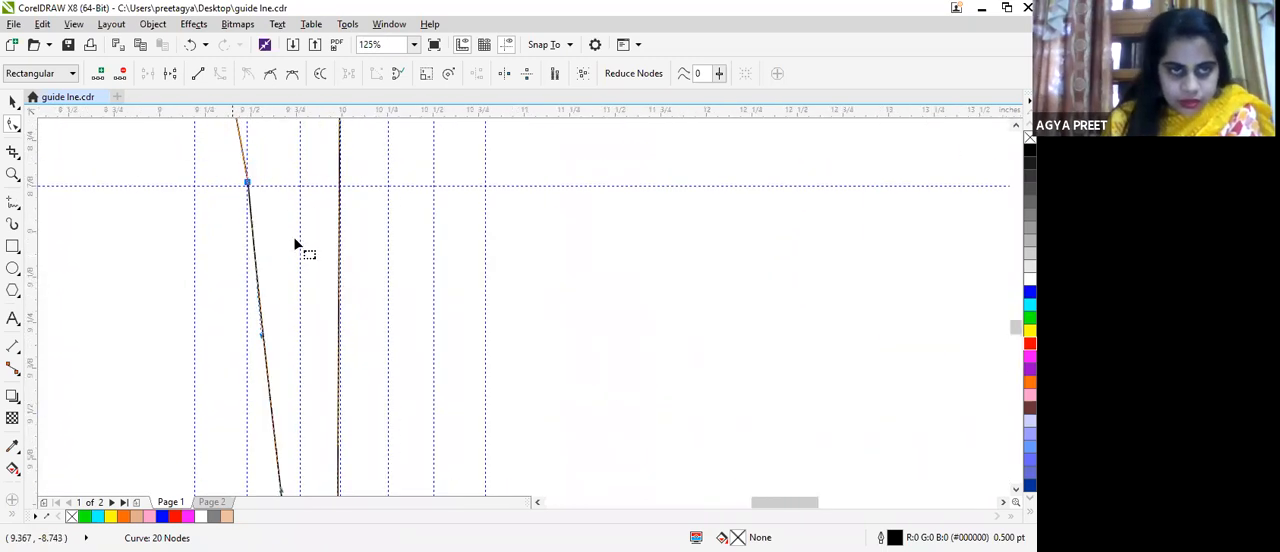
pyautogui.scroll(2, 280, 432)
pyautogui.scroll(-4, 312, 440)
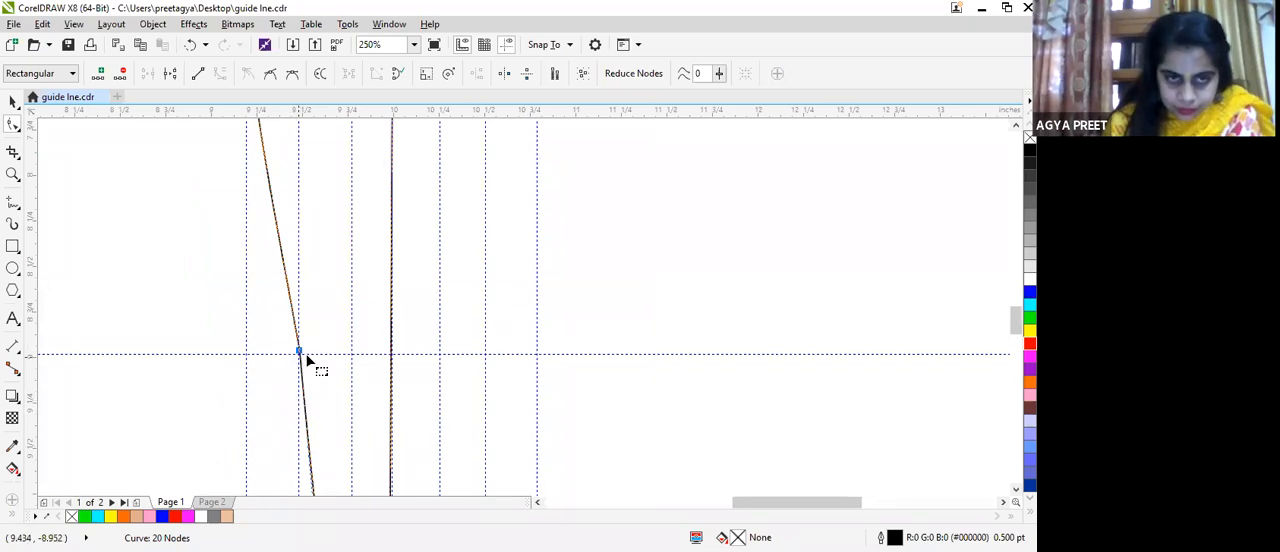
pyautogui.moveTo(310, 463)
pyautogui.mouseDown()
pyautogui.moveTo(292, 460)
pyautogui.moveTo(306, 470)
pyautogui.mouseUp()
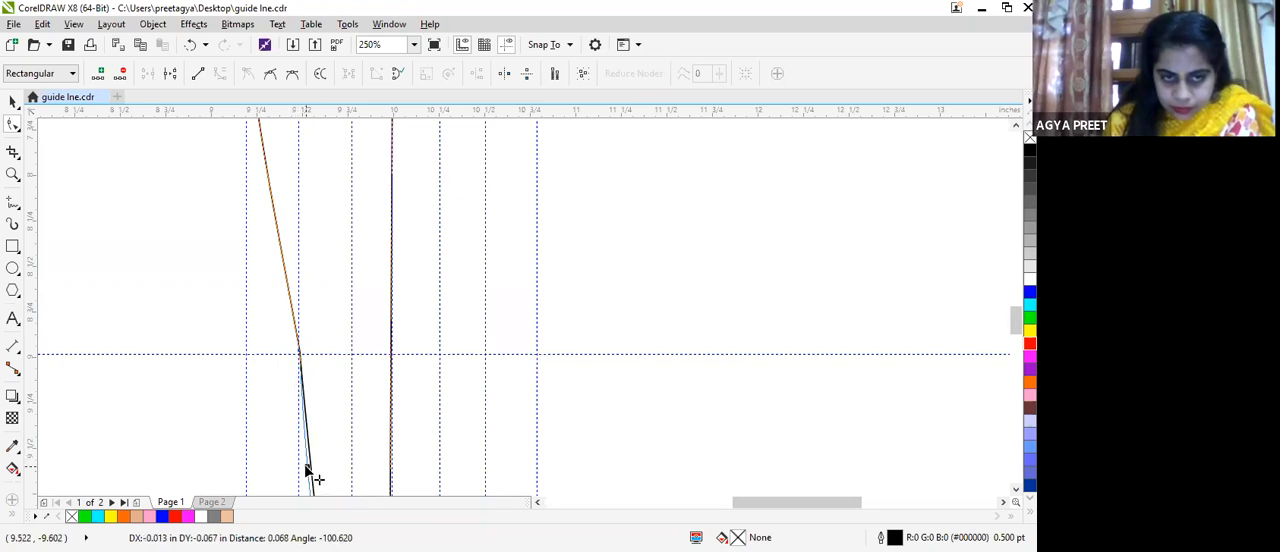
# Step: Add a node on the outer lower-leg curve just above the ankle
pyautogui.scroll(-2, 477, 391)
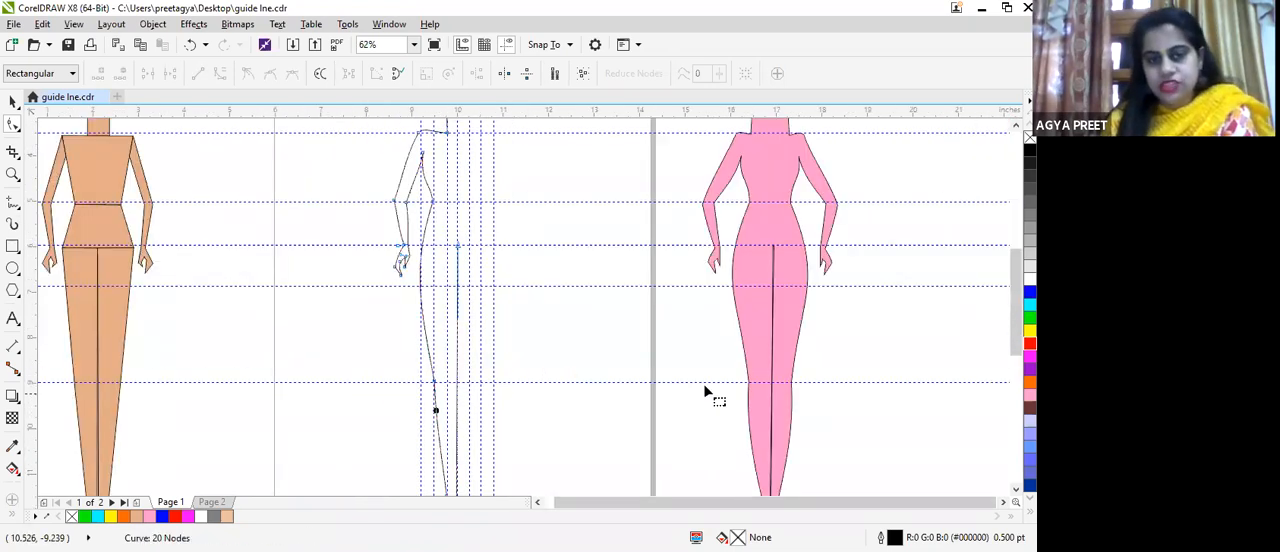
pyautogui.scroll(-5, 520, 300)
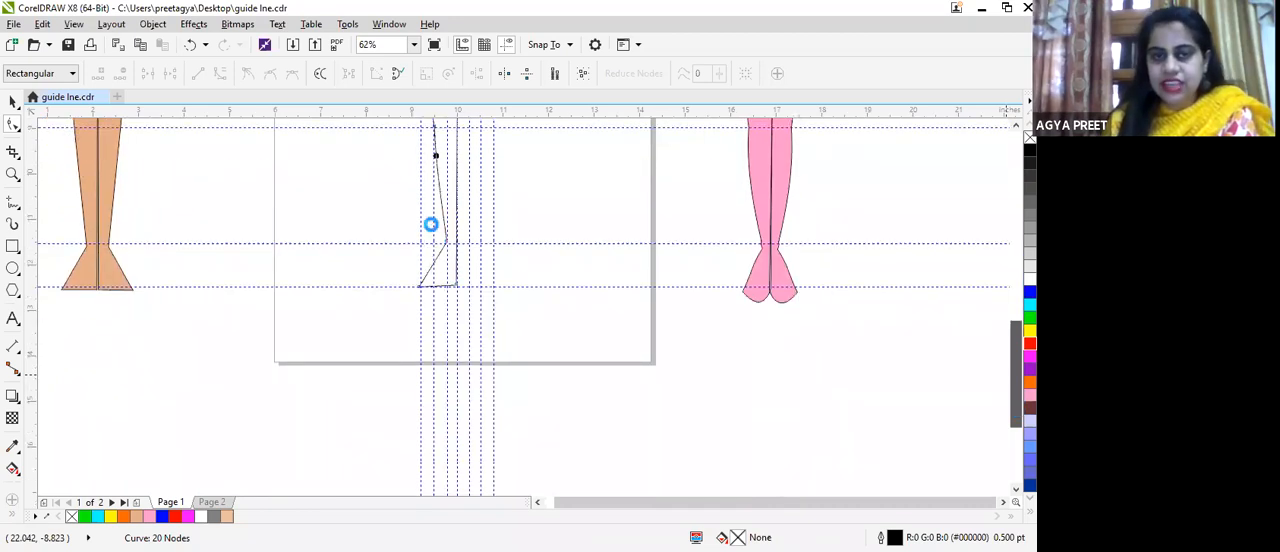
pyautogui.scroll(5, 440, 245)
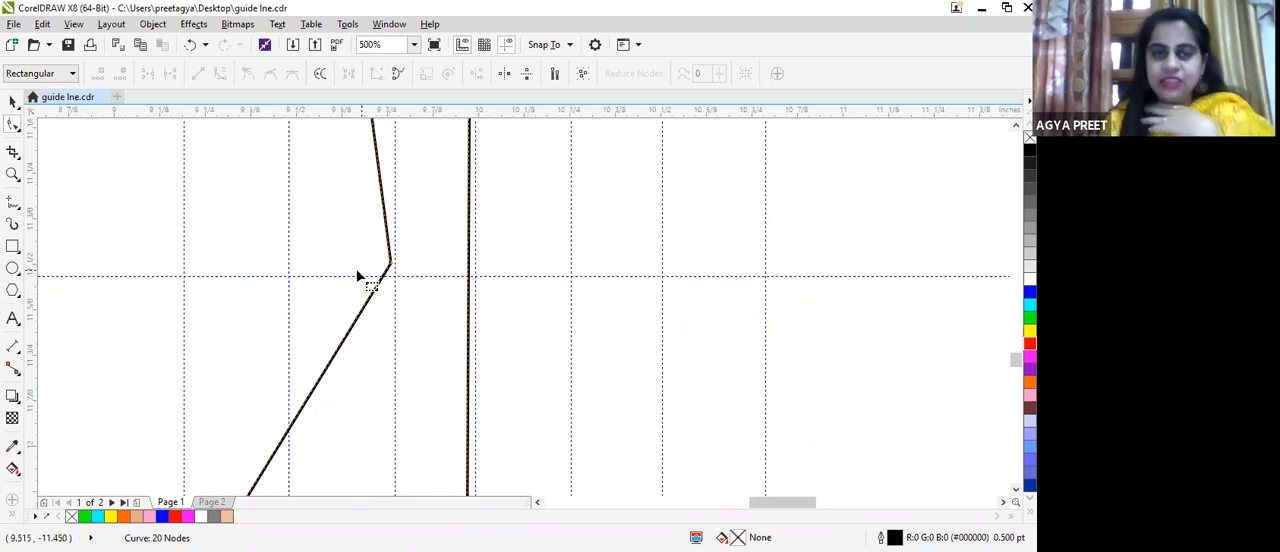
pyautogui.moveTo(393, 268); pyautogui.dragTo(405, 288)
pyautogui.hotkey('ctrl', 'z')
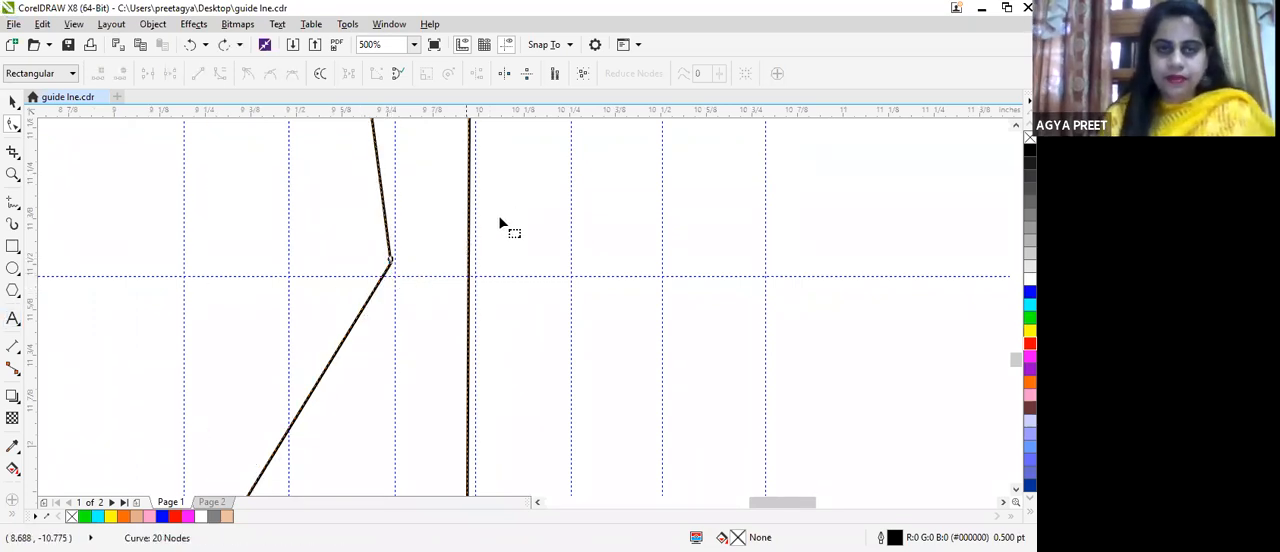
pyautogui.doubleClick(387, 233)
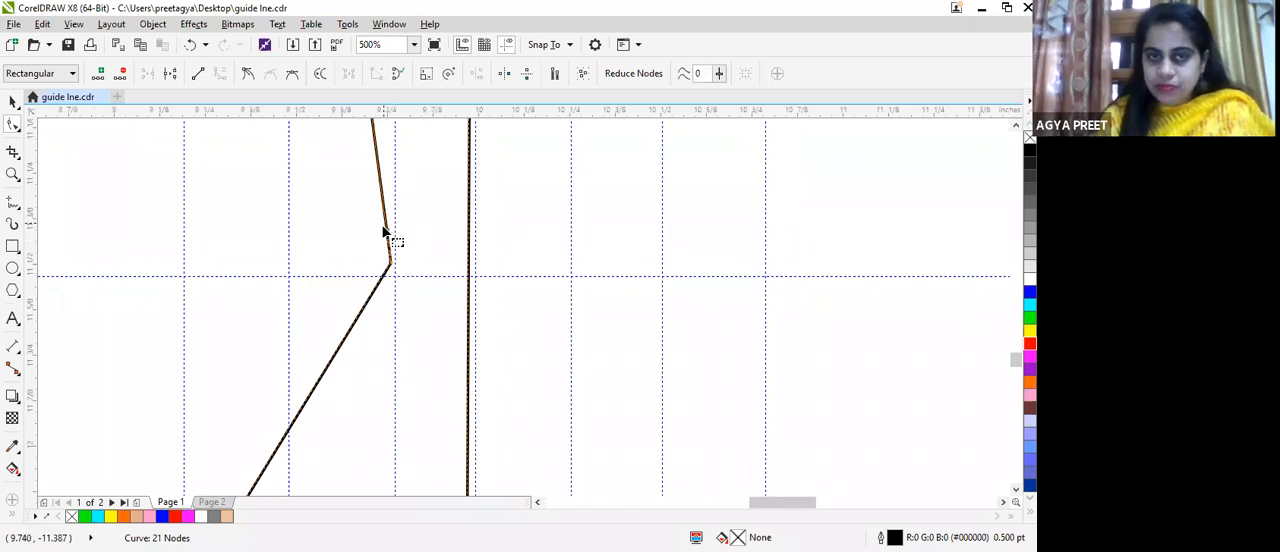
# Step: Shape the short segment between the node above the ankle and the ankle corner into an outward curve using its control handles
pyautogui.scroll(2, 395, 248)
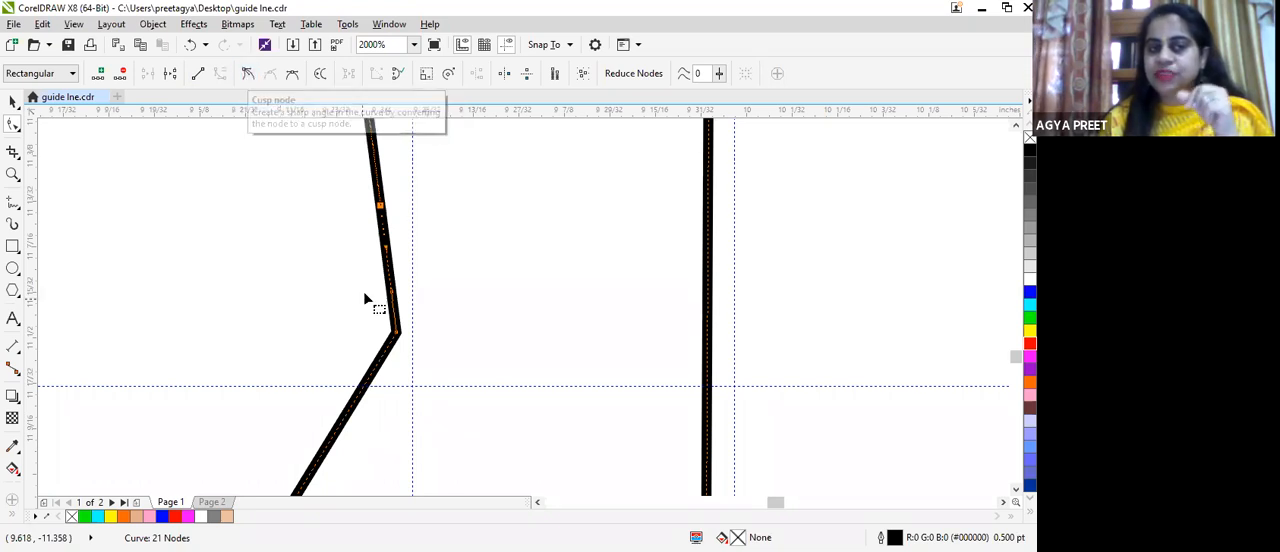
pyautogui.moveTo(385, 245)
pyautogui.mouseDown()
pyautogui.moveTo(362, 248)
pyautogui.moveTo(380, 255)
pyautogui.mouseUp()
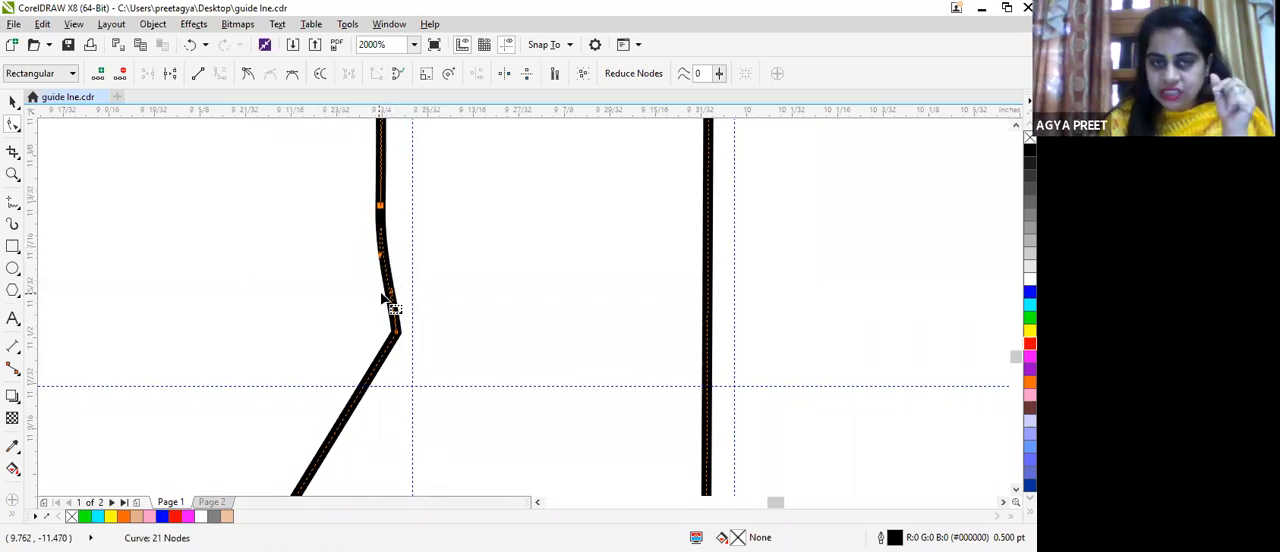
pyautogui.moveTo(390, 298); pyautogui.dragTo(364, 309)
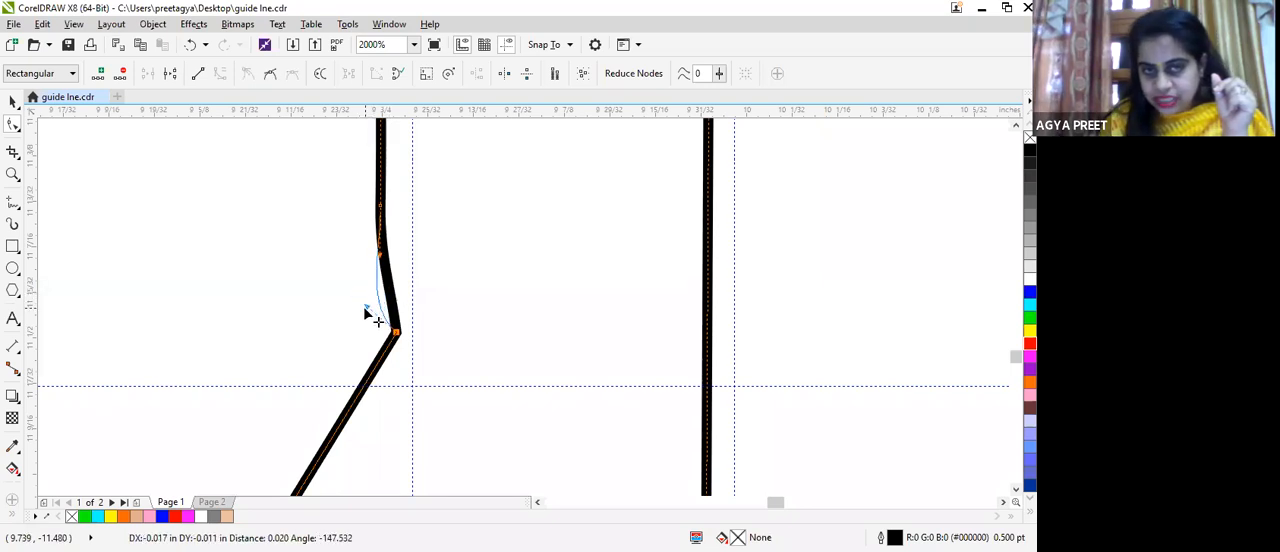
pyautogui.moveTo(406, 224); pyautogui.dragTo(406, 218)
pyautogui.scroll(-2, 420, 190)
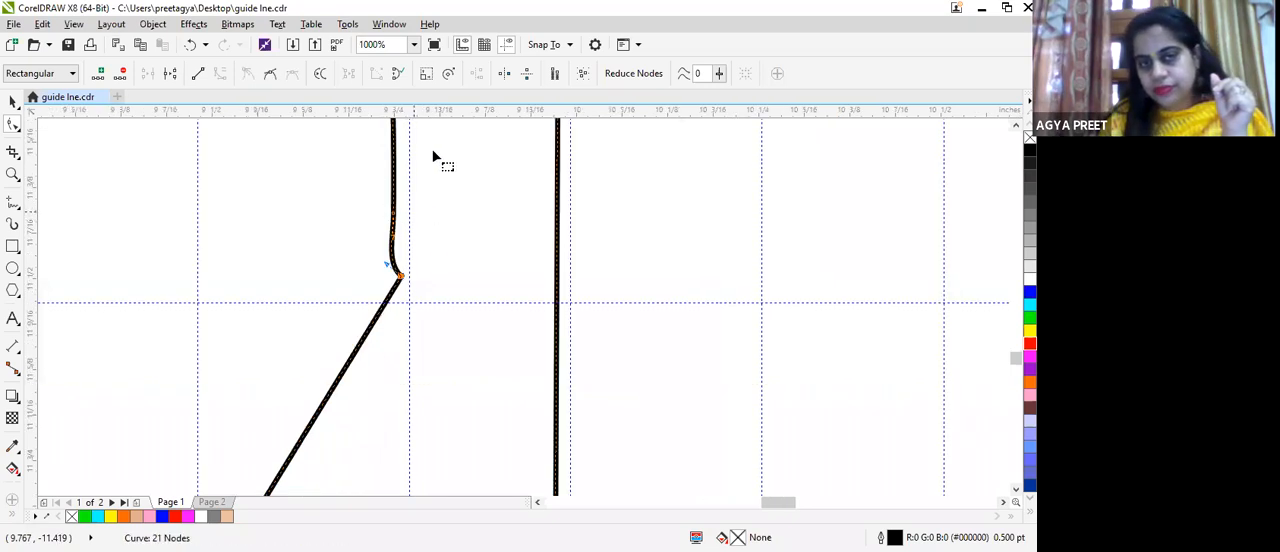
# Step: Refine the control handles around the node above the ankle so the calf line tapers smoothly into the ankle curve
pyautogui.scroll(-2, 433, 166)
pyautogui.scroll(6, 420, 195)
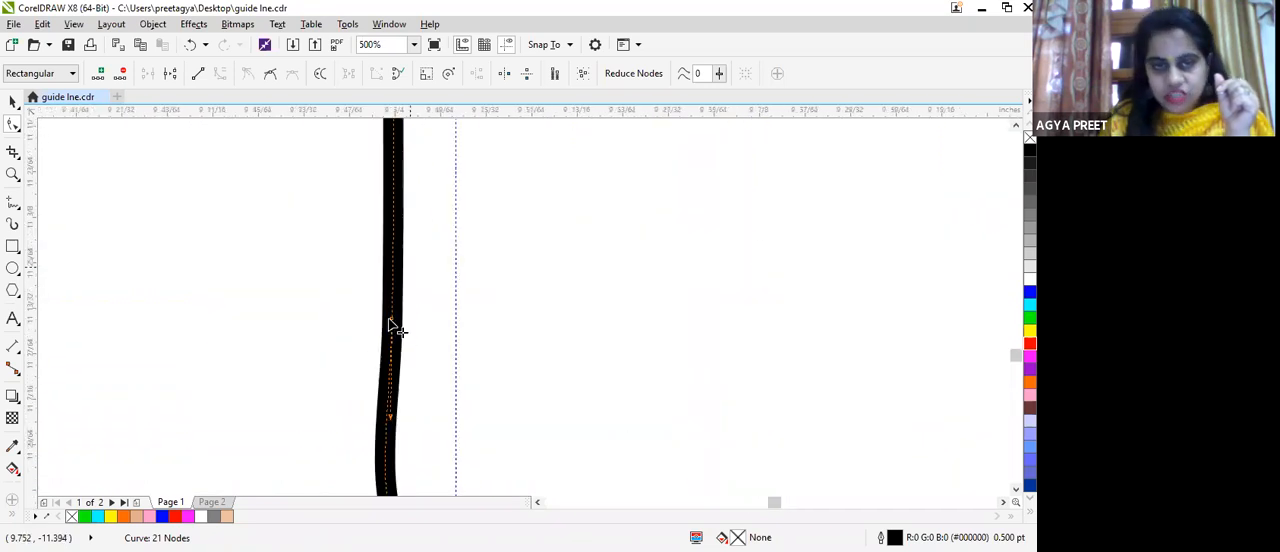
pyautogui.moveTo(394, 319); pyautogui.dragTo(400, 290)
pyautogui.scroll(-6, 402, 288)
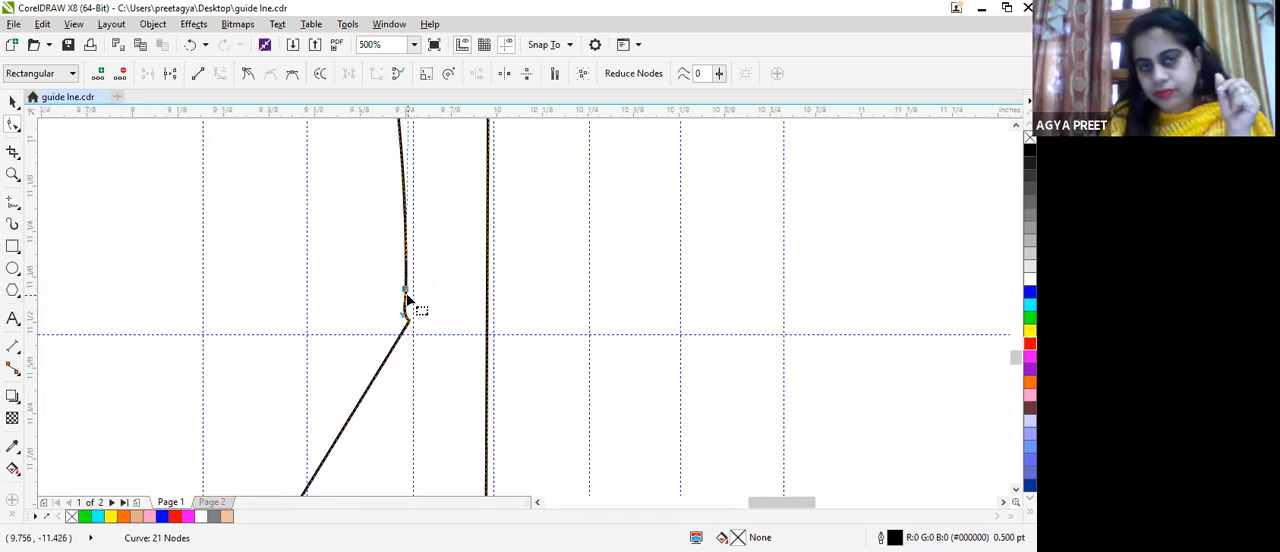
pyautogui.scroll(2, 395, 268)
pyautogui.scroll(1, 418, 325)
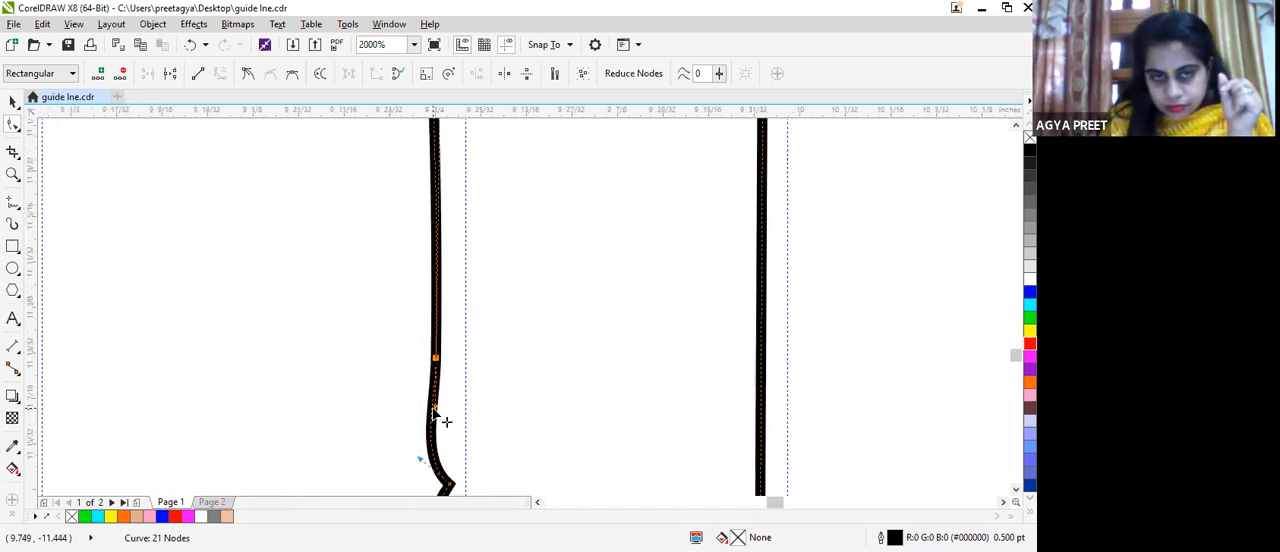
pyautogui.moveTo(434, 412); pyautogui.dragTo(426, 410)
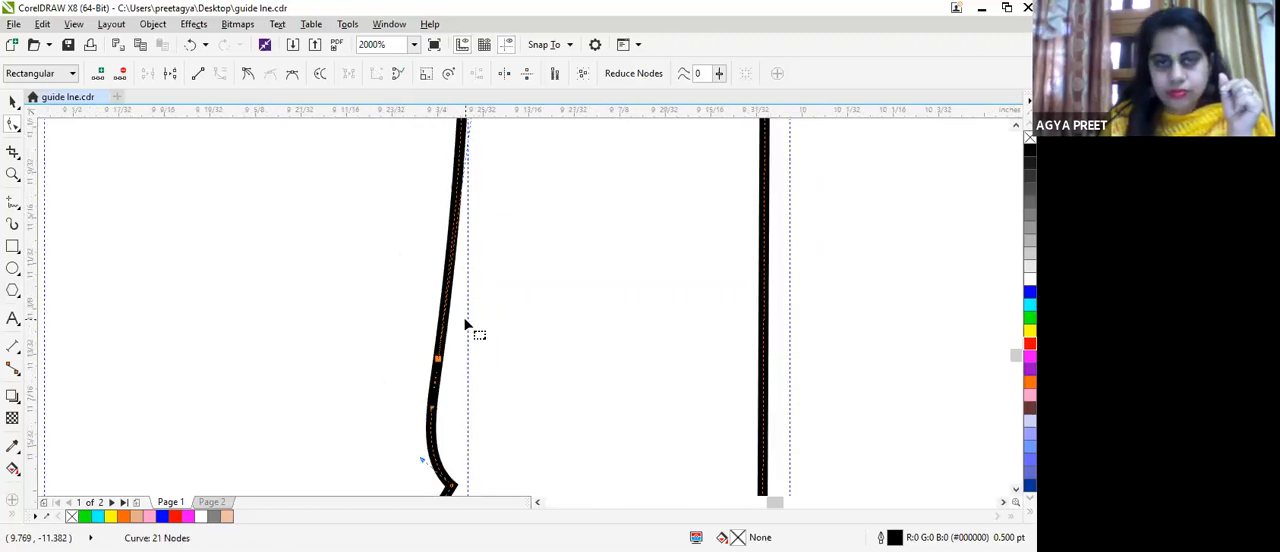
pyautogui.scroll(-2, 470, 329)
pyautogui.scroll(-1, 567, 221)
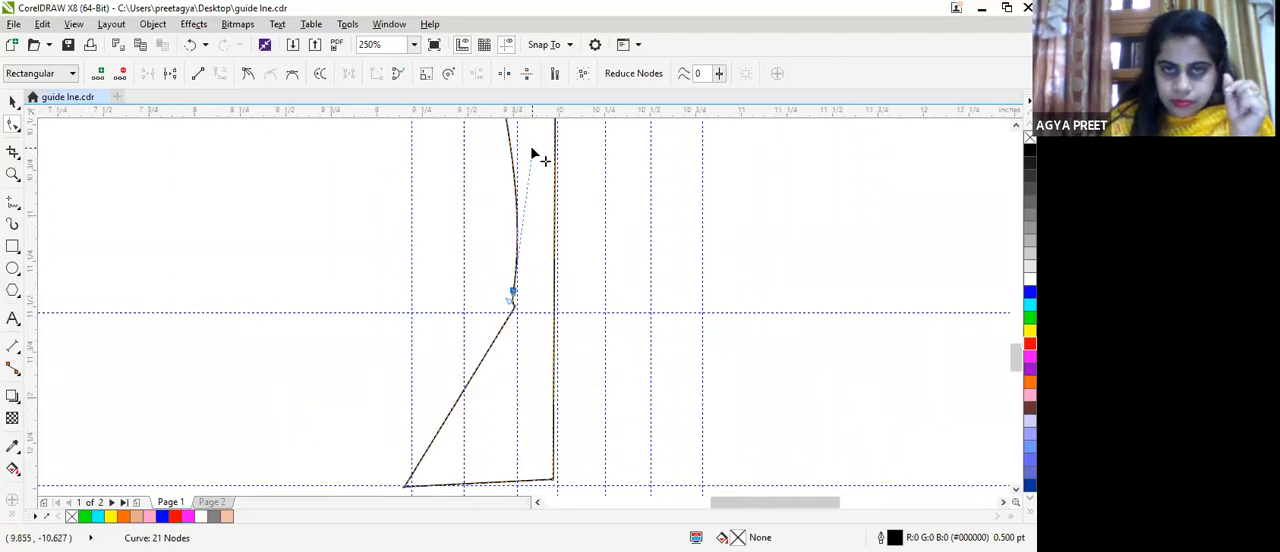
pyautogui.moveTo(518, 155); pyautogui.dragTo(521, 157)
pyautogui.scroll(-1, 541, 173)
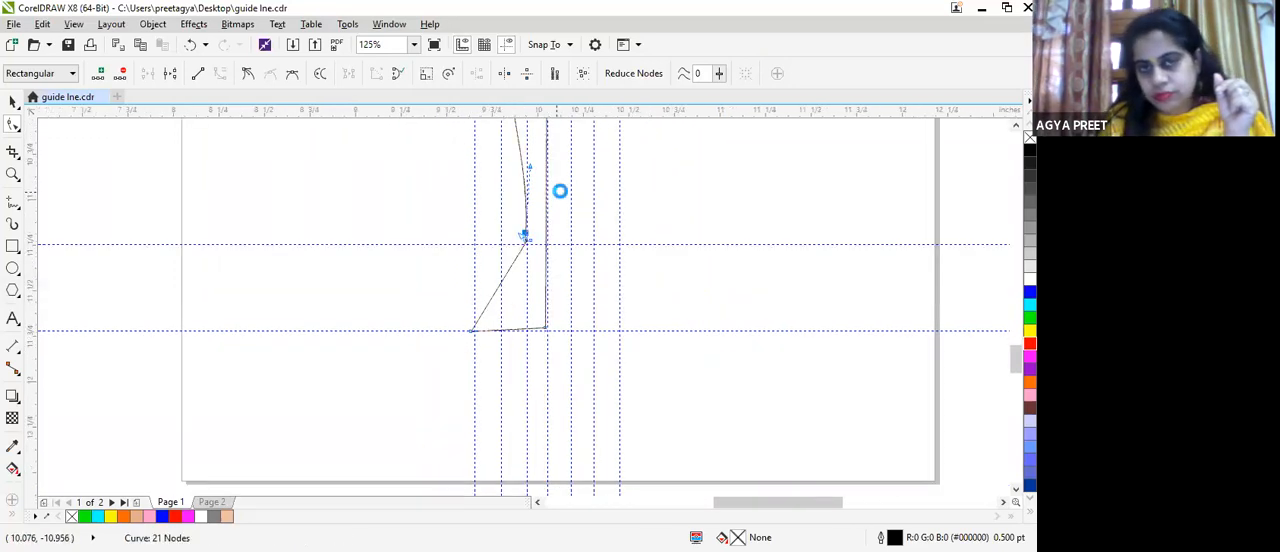
pyautogui.scroll(1, 530, 266)
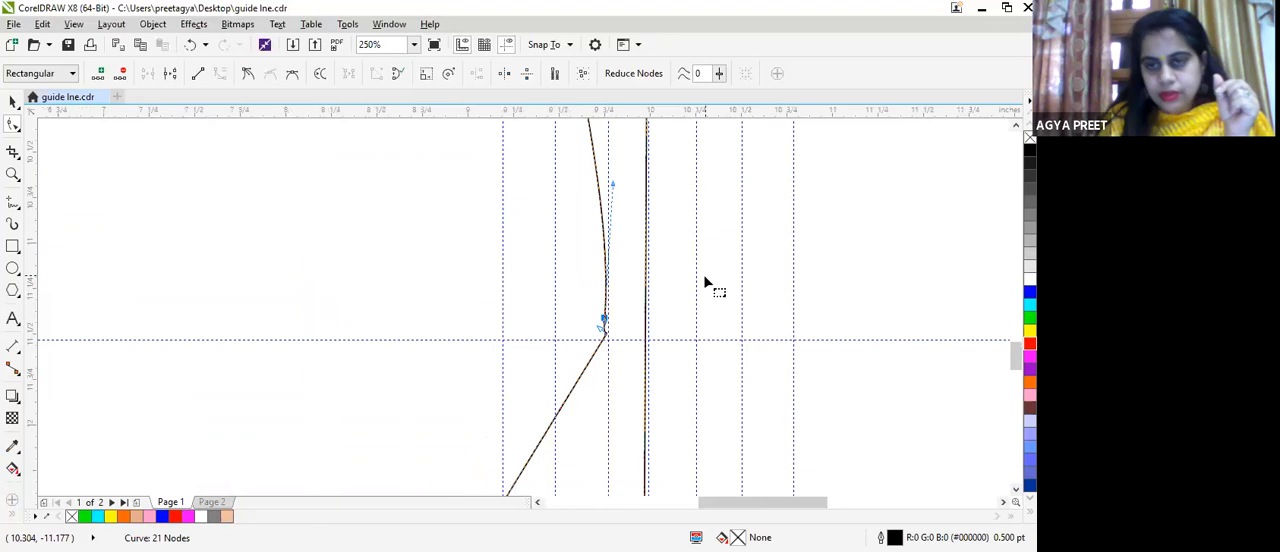
# Step: Convert the straight base line of the foot to a curve
pyautogui.scroll(-1, 705, 285)
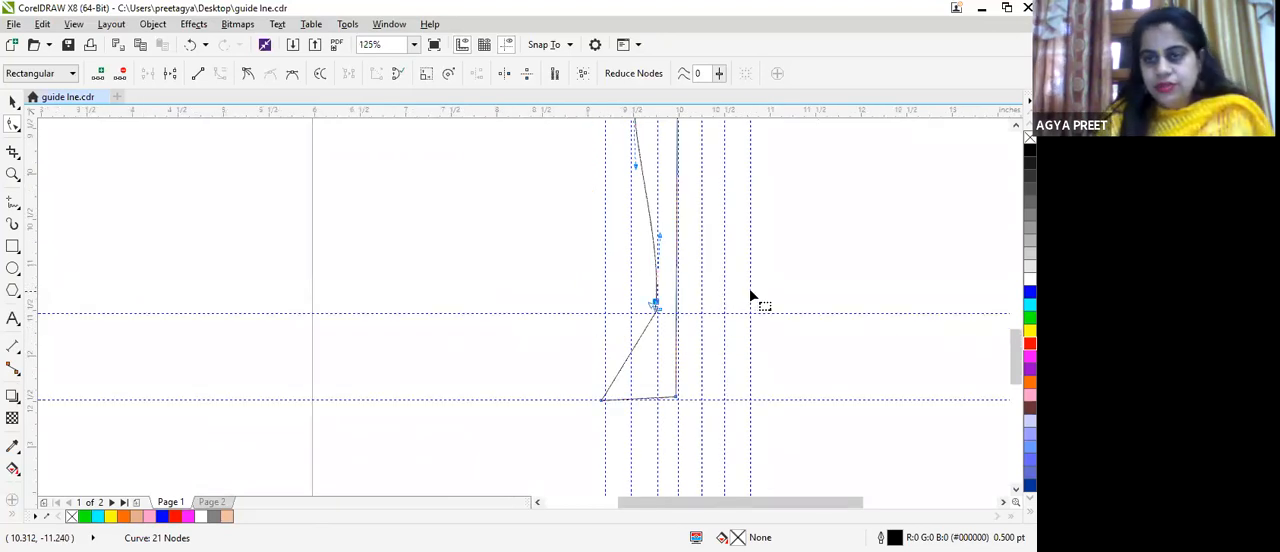
pyautogui.scroll(5, 749, 288)
pyautogui.moveTo(1012, 310); pyautogui.dragTo(1008, 275)
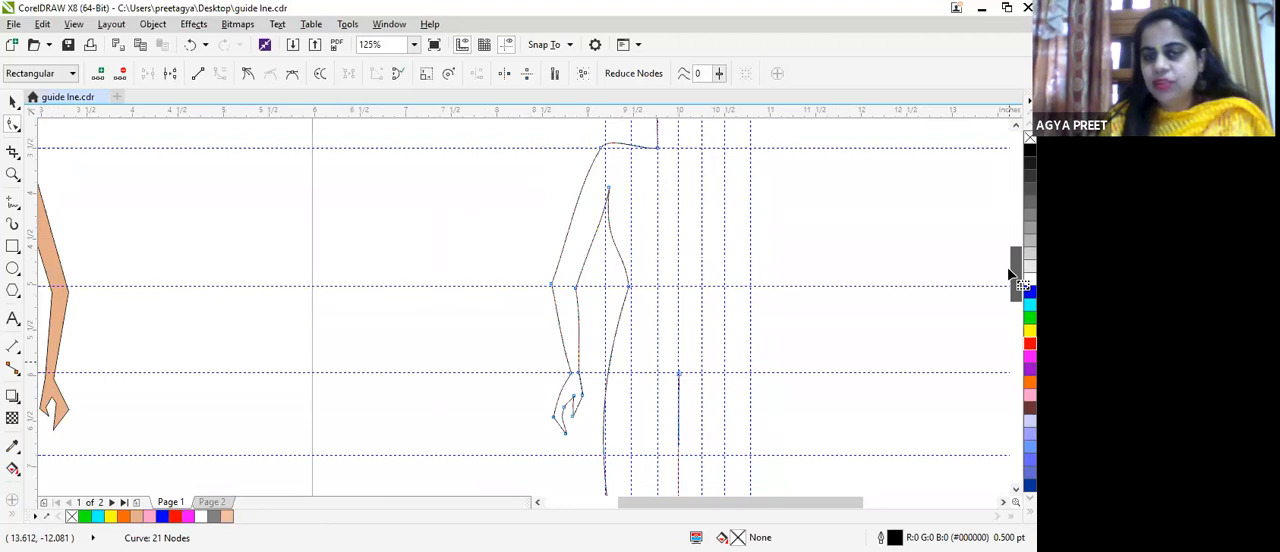
pyautogui.moveTo(1010, 275); pyautogui.dragTo(993, 370)
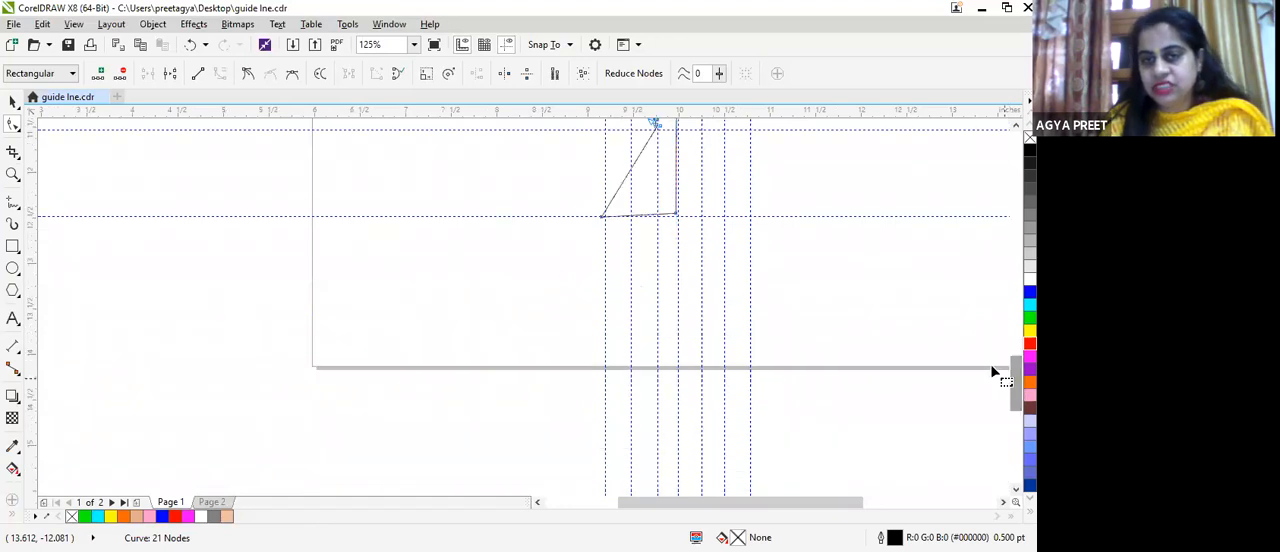
pyautogui.click(635, 213)
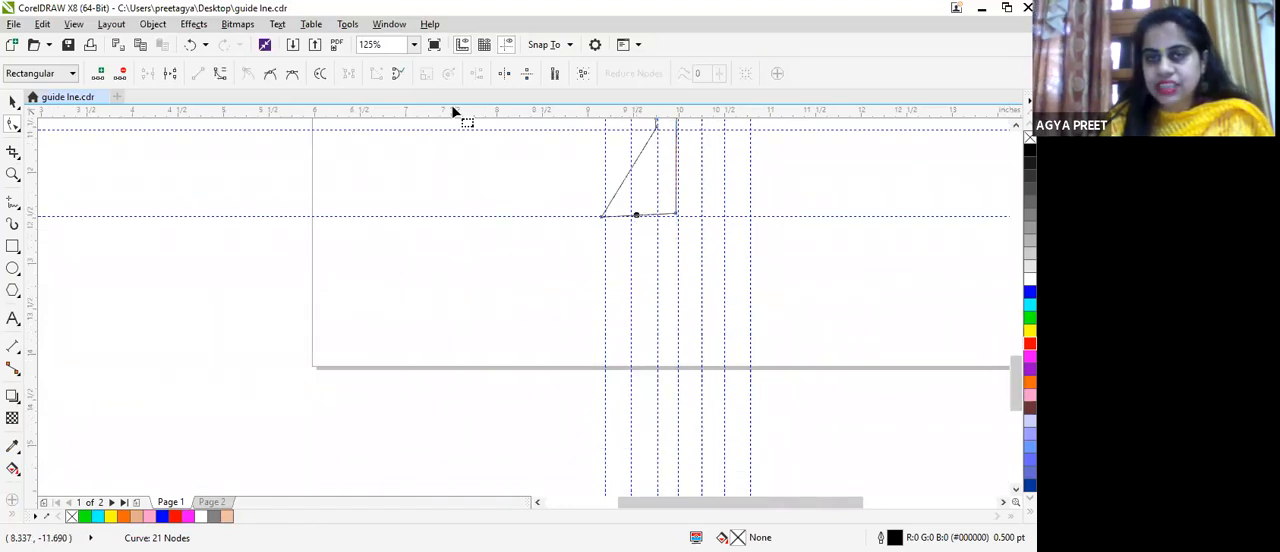
pyautogui.click(219, 74)
pyautogui.click(601, 213)
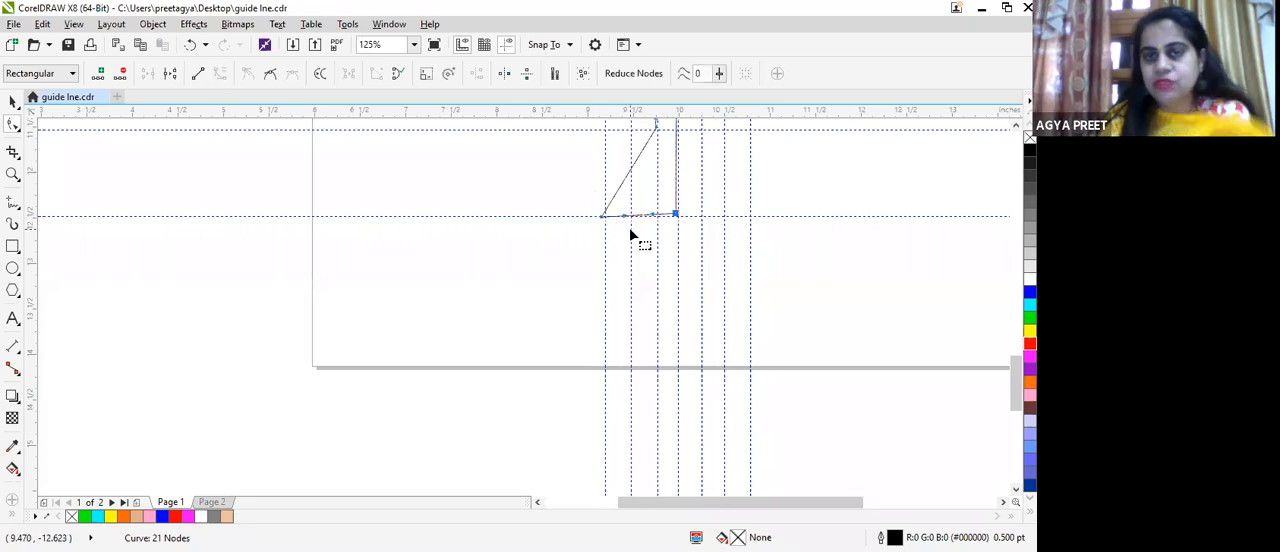
pyautogui.moveTo(620, 224); pyautogui.dragTo(629, 250)
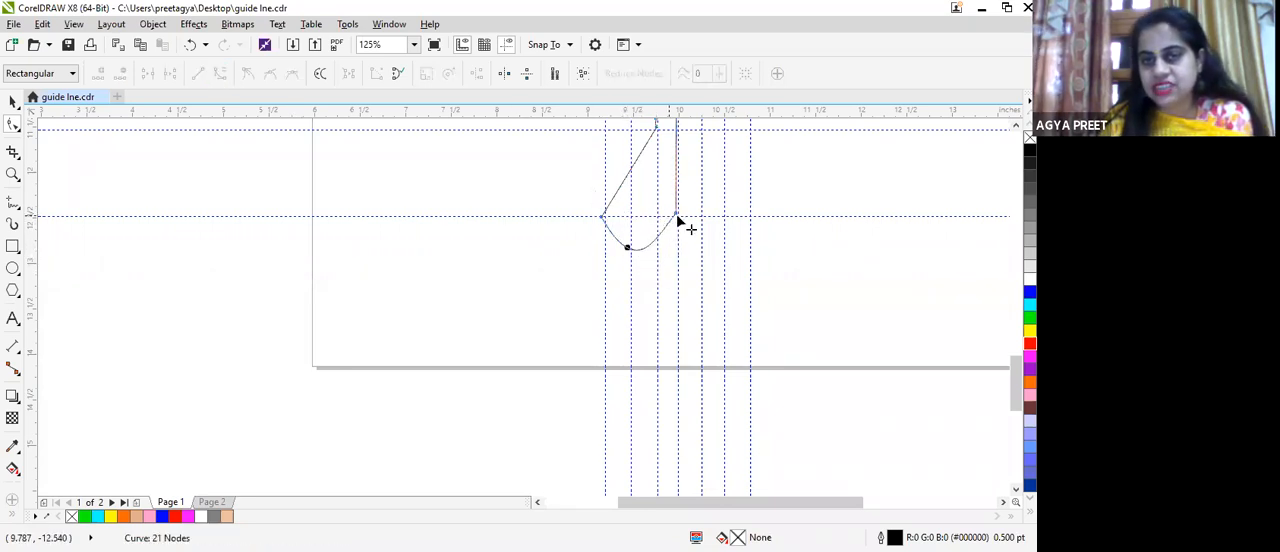
pyautogui.click(676, 213)
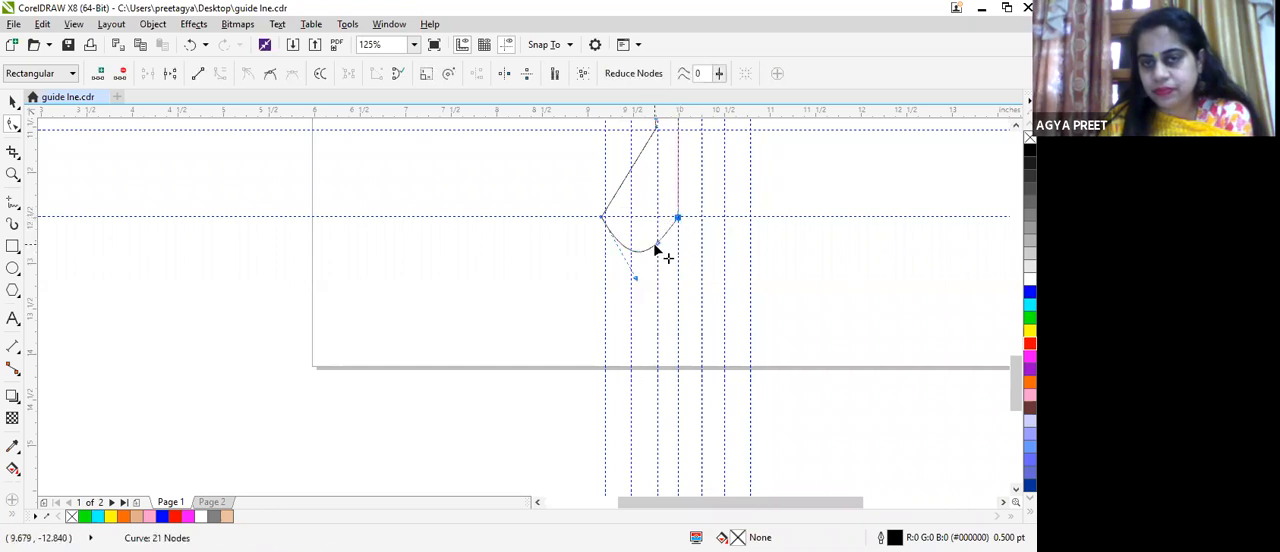
pyautogui.click(659, 244)
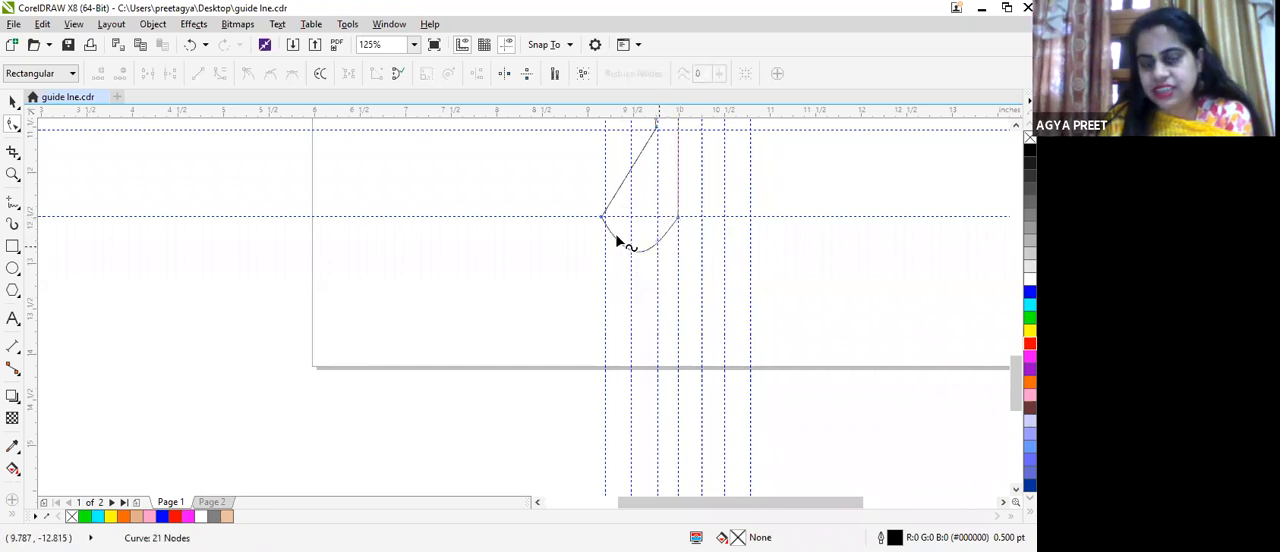
pyautogui.hotkey('ctrl', 'z')
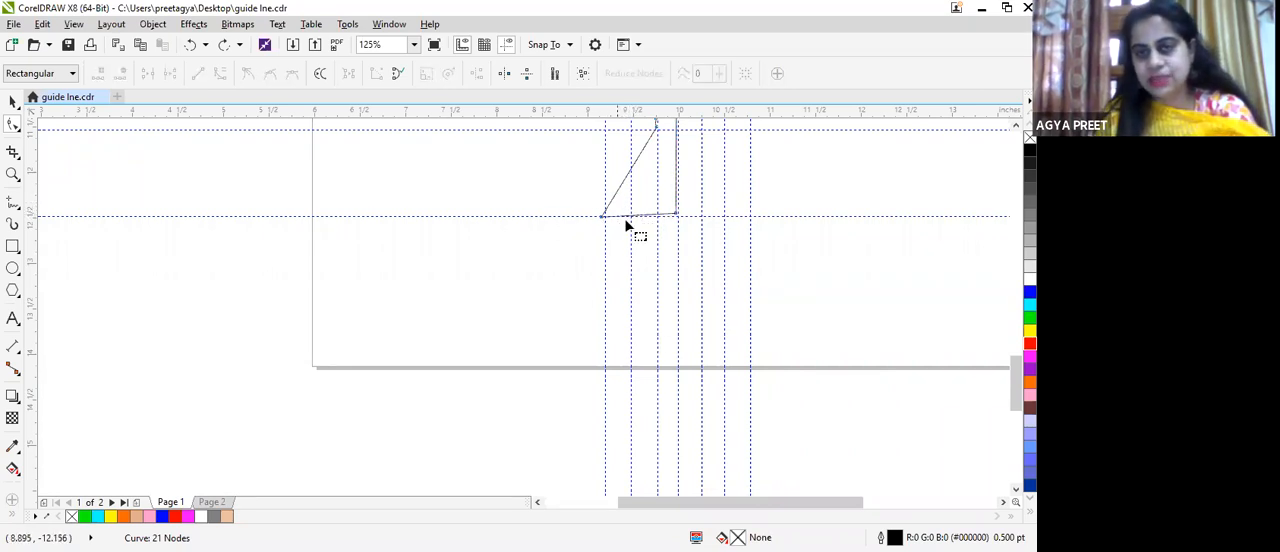
# Step: Bow the middle of the foot's base line downward by about 0.3 in to form a rounded toe shape
pyautogui.click(642, 217)
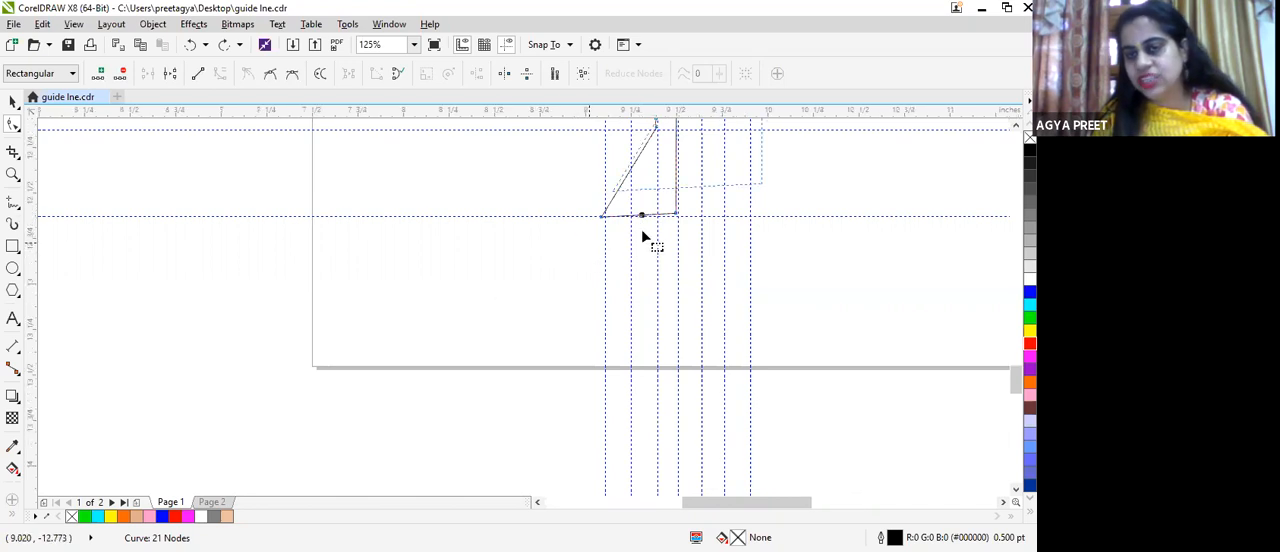
pyautogui.scroll(2, 640, 231)
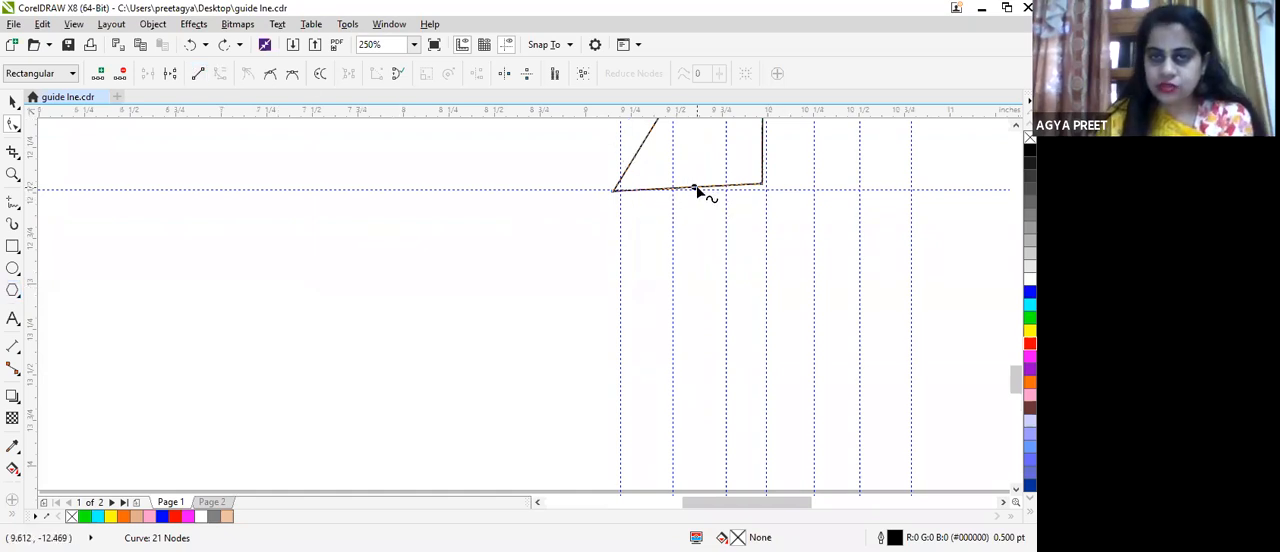
pyautogui.moveTo(697, 198); pyautogui.dragTo(699, 243)
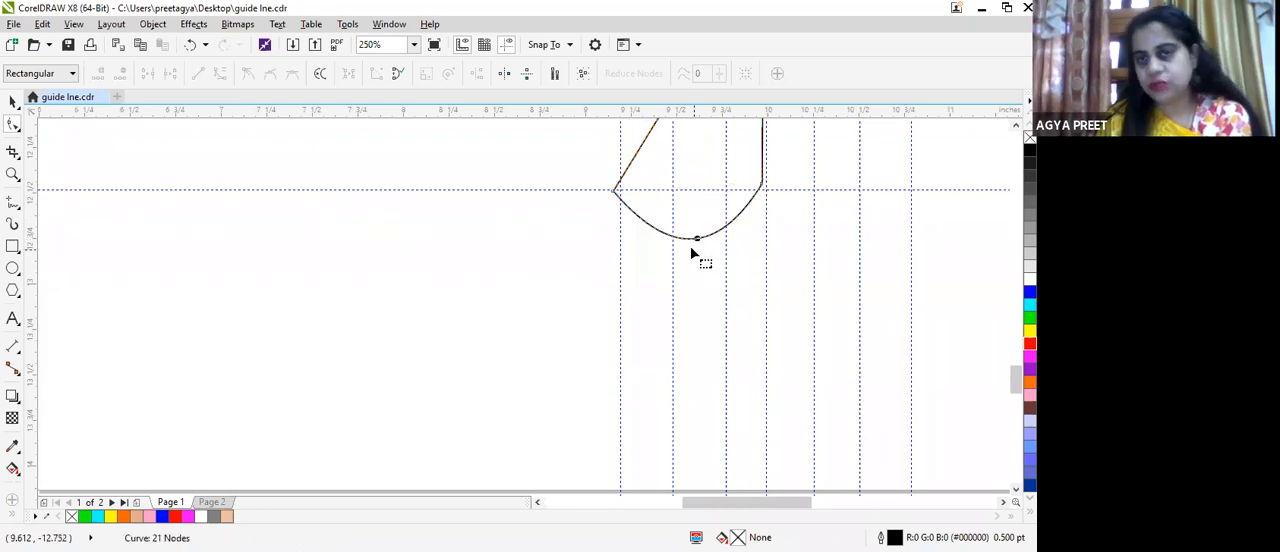
pyautogui.scroll(-2, 690, 247)
pyautogui.scroll(-2, 690, 247)
pyautogui.scroll(4, 708, 237)
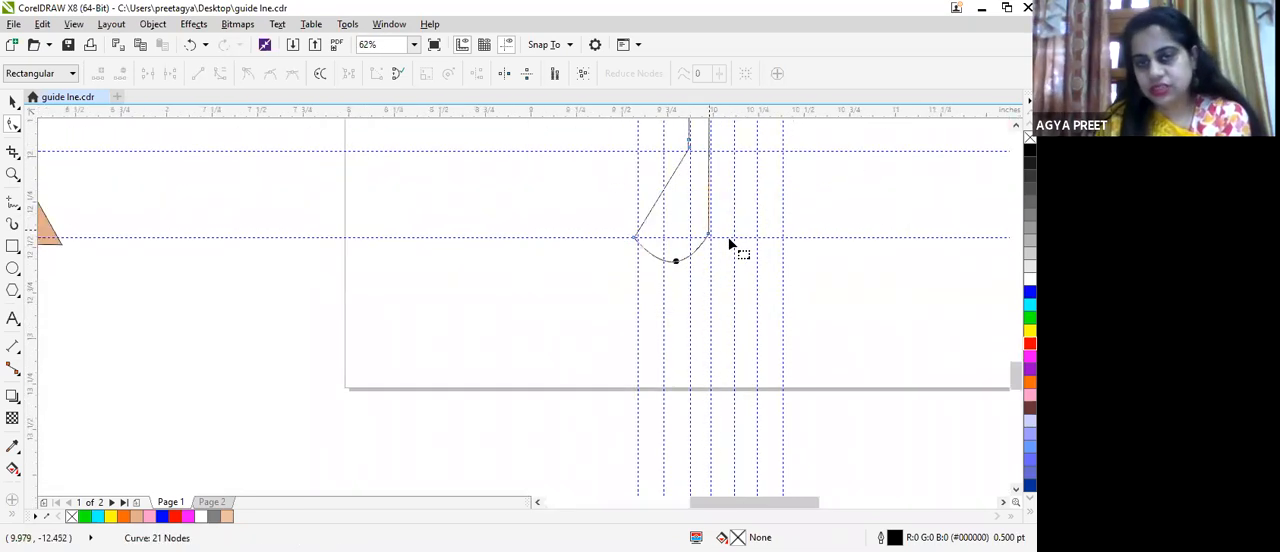
# Step: Move the foot's inner corner node onto the intersection of the vertical centre guideline and the foot guideline
pyautogui.moveTo(708, 242); pyautogui.dragTo(711, 248)
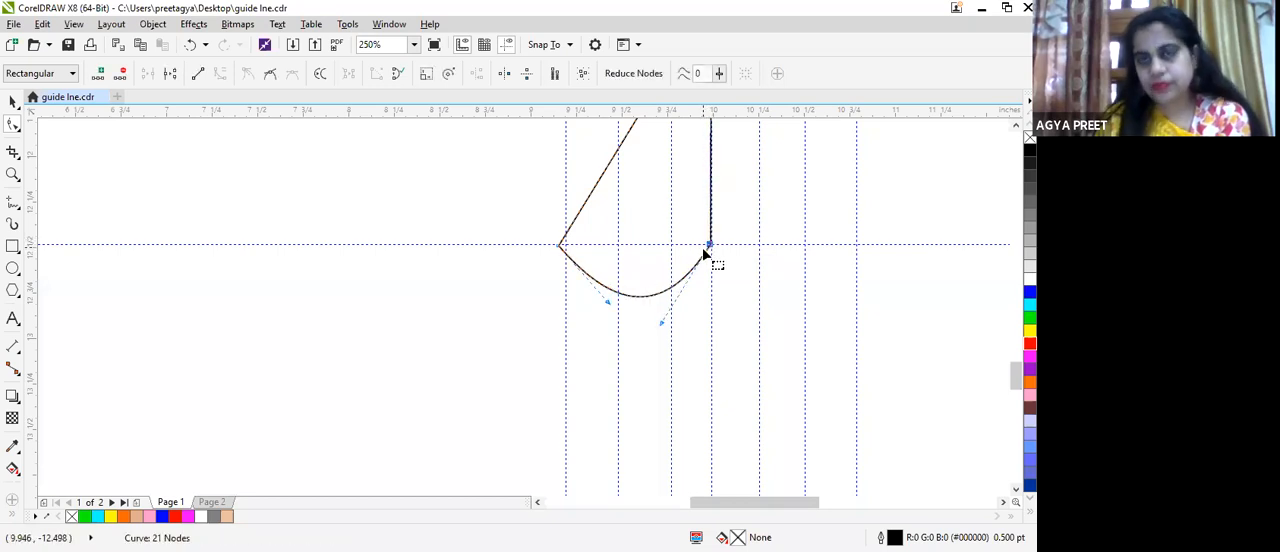
pyautogui.scroll(-4, 735, 250)
pyautogui.click(620, 138)
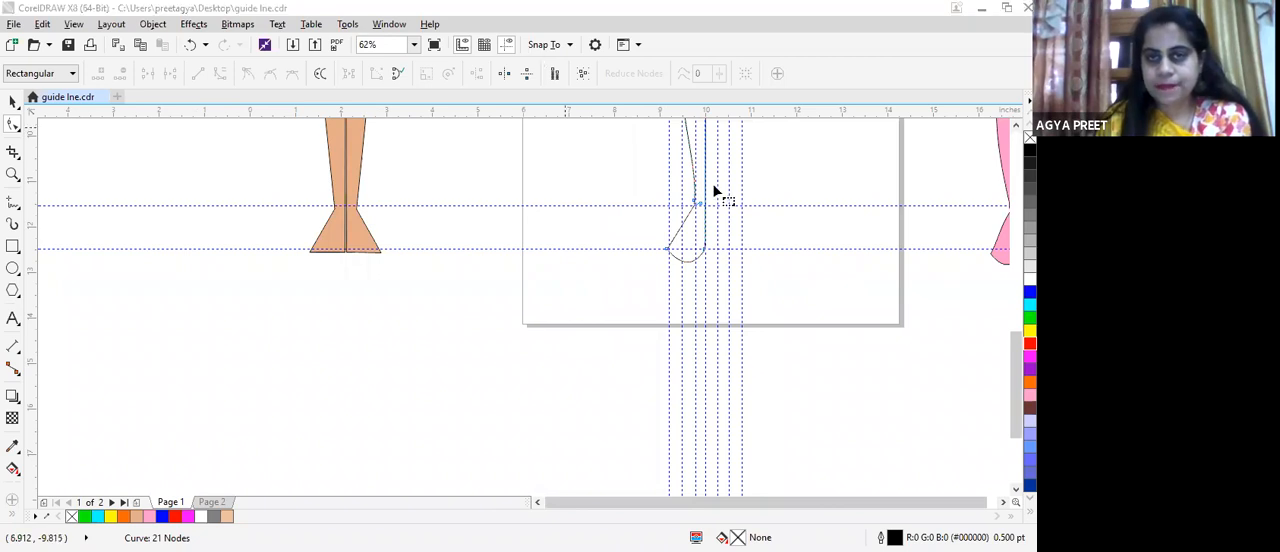
# Step: Examine the ankle corner, the neck line and the shoulder curve of the half-body outline up close
pyautogui.scroll(3, 711, 180)
pyautogui.scroll(4, 714, 190)
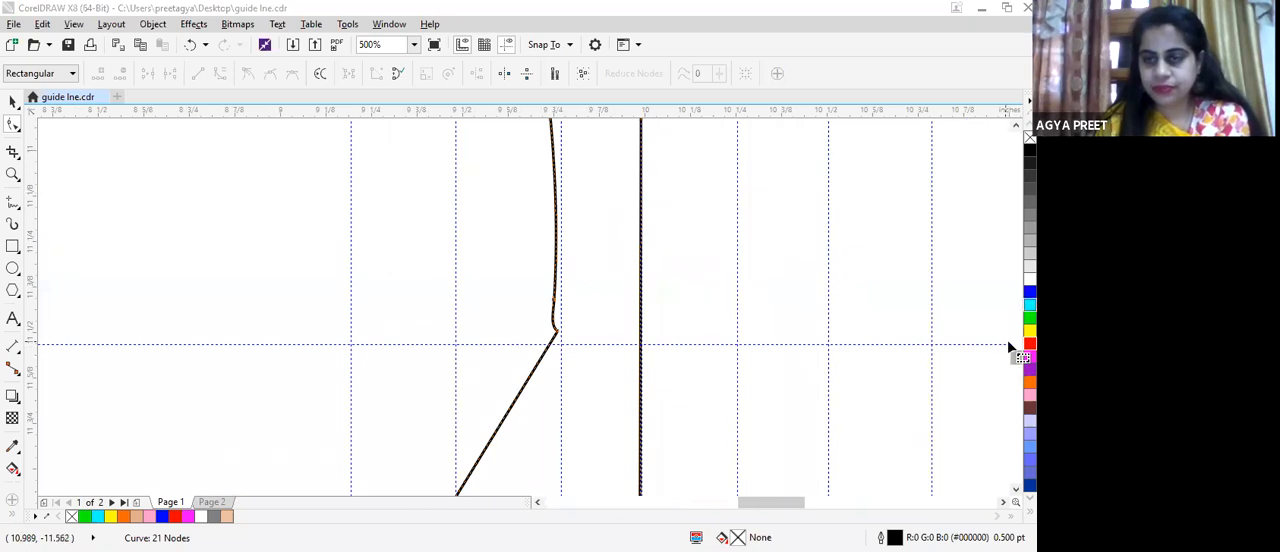
pyautogui.moveTo(1016, 357); pyautogui.dragTo(1008, 243)
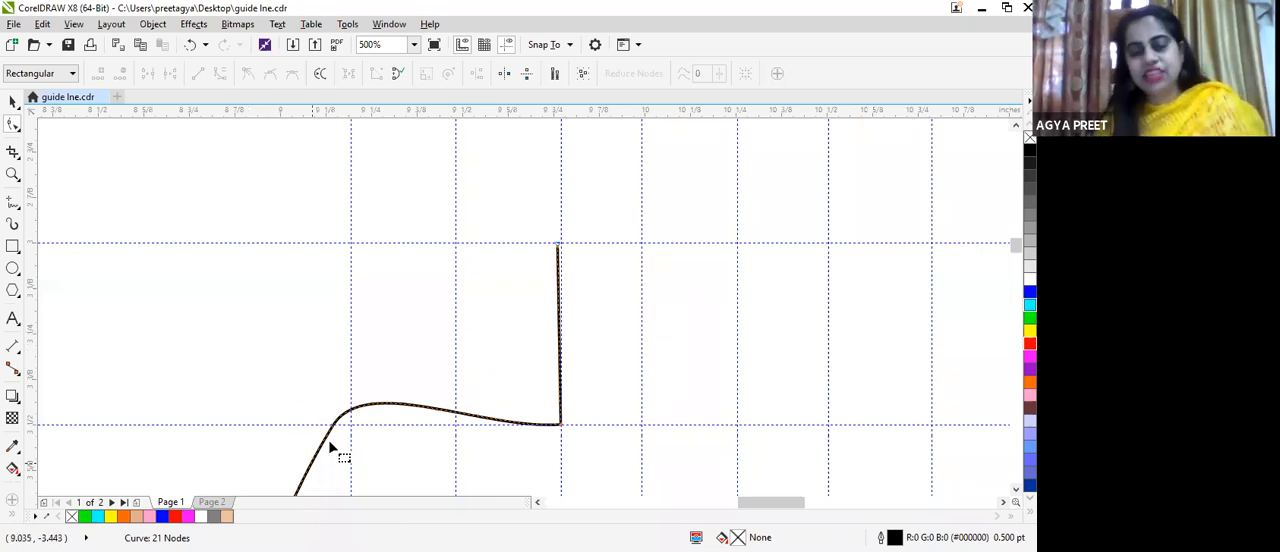
pyautogui.scroll(-4, 330, 440)
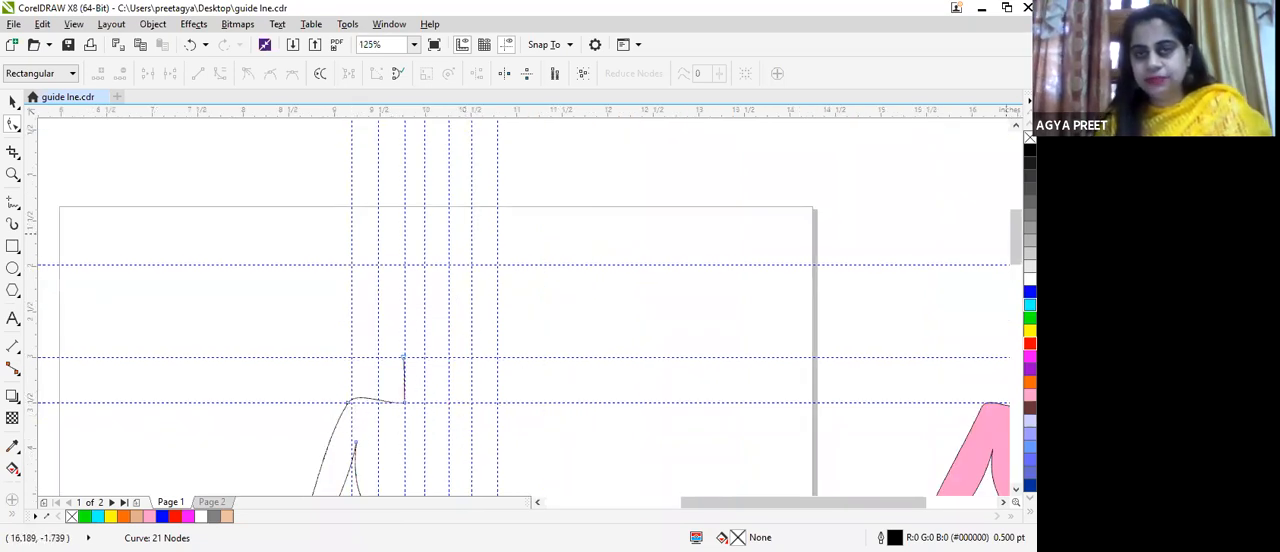
pyautogui.scroll(-5, 1005, 290)
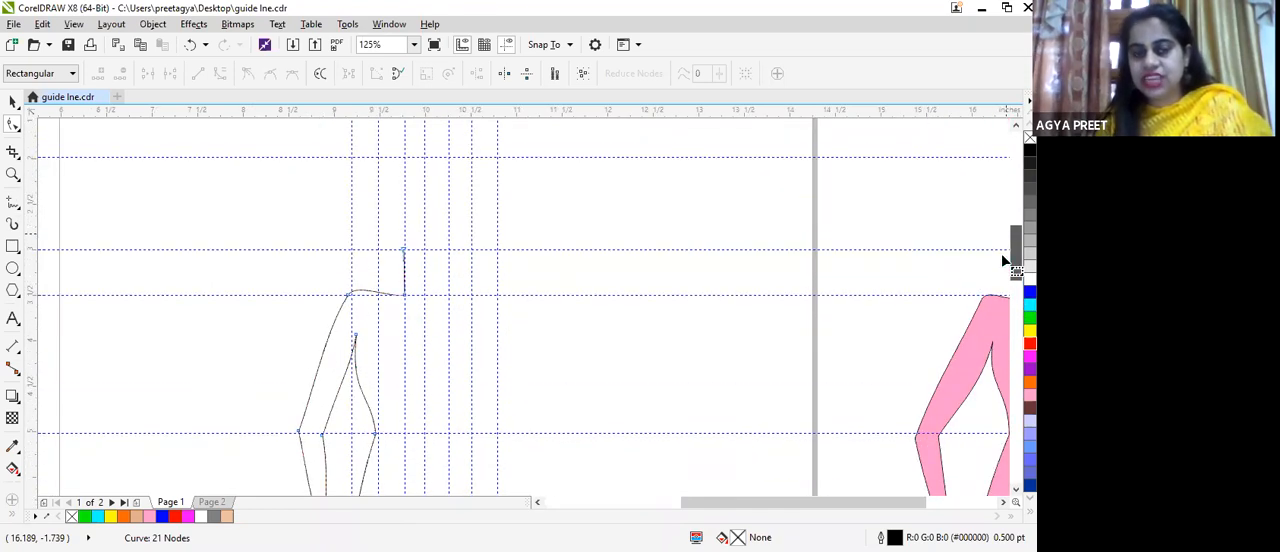
pyautogui.scroll(2, 340, 286)
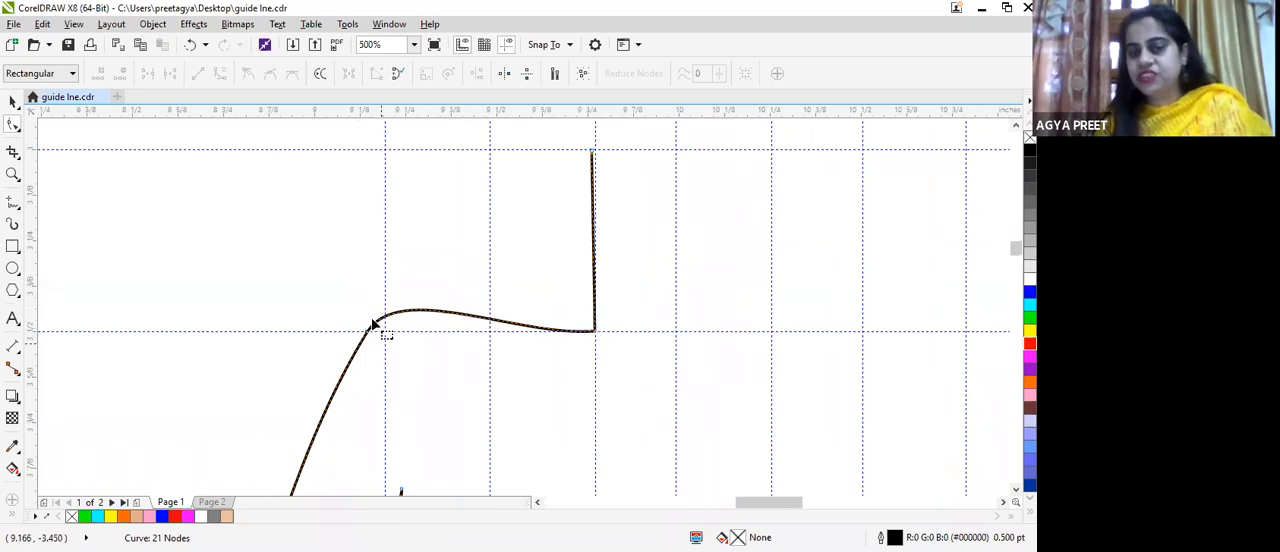
pyautogui.scroll(-1, 318, 408)
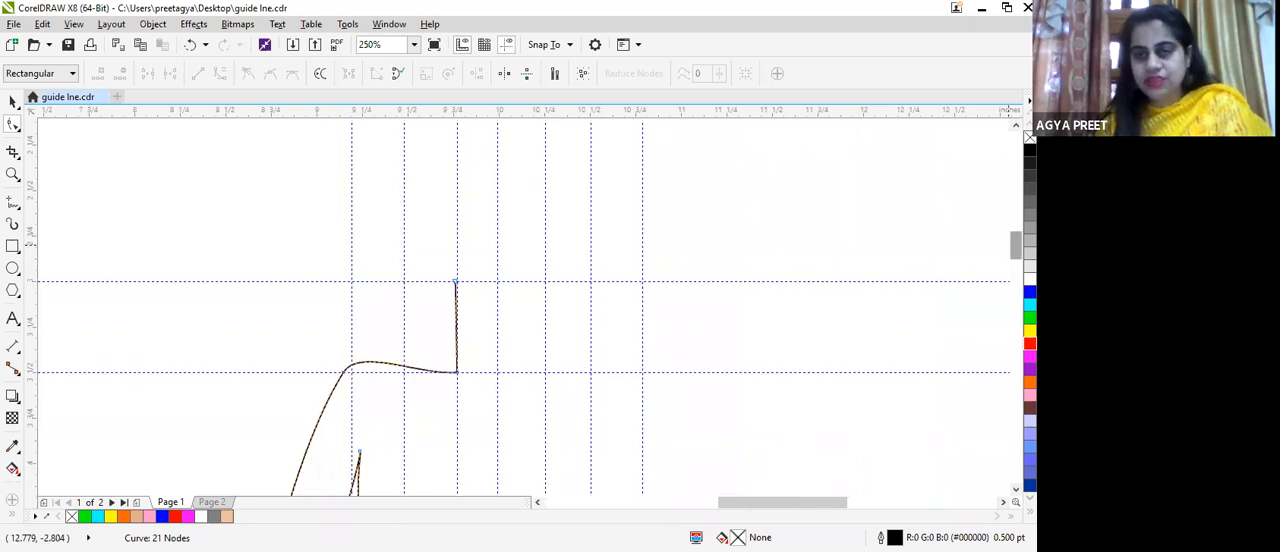
# Step: Move the inner elbow node slightly outward onto the waist guideline and adjust its control handle to flatten the inner upper-arm line
pyautogui.moveTo(1015, 247); pyautogui.dragTo(1015, 261)
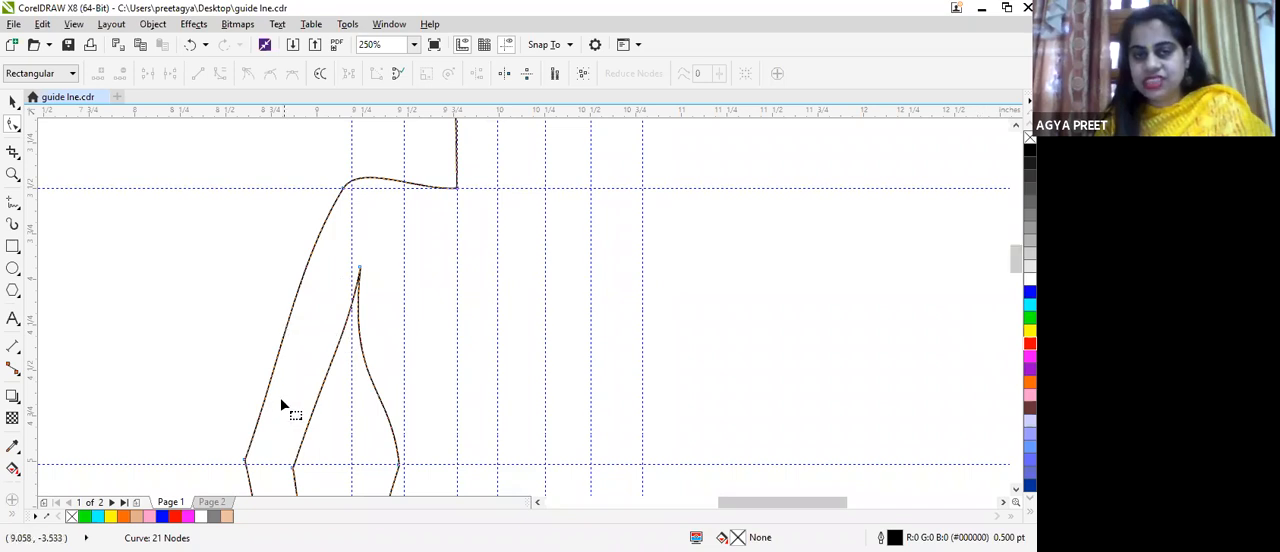
pyautogui.moveTo(293, 469); pyautogui.dragTo(283, 462)
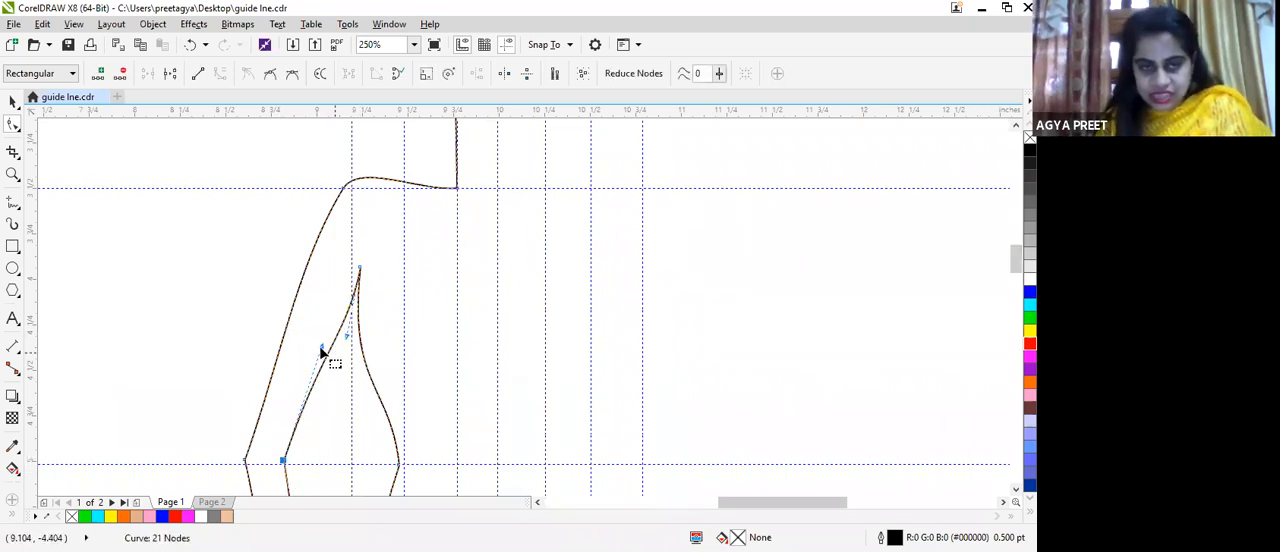
pyautogui.moveTo(325, 350); pyautogui.dragTo(362, 405)
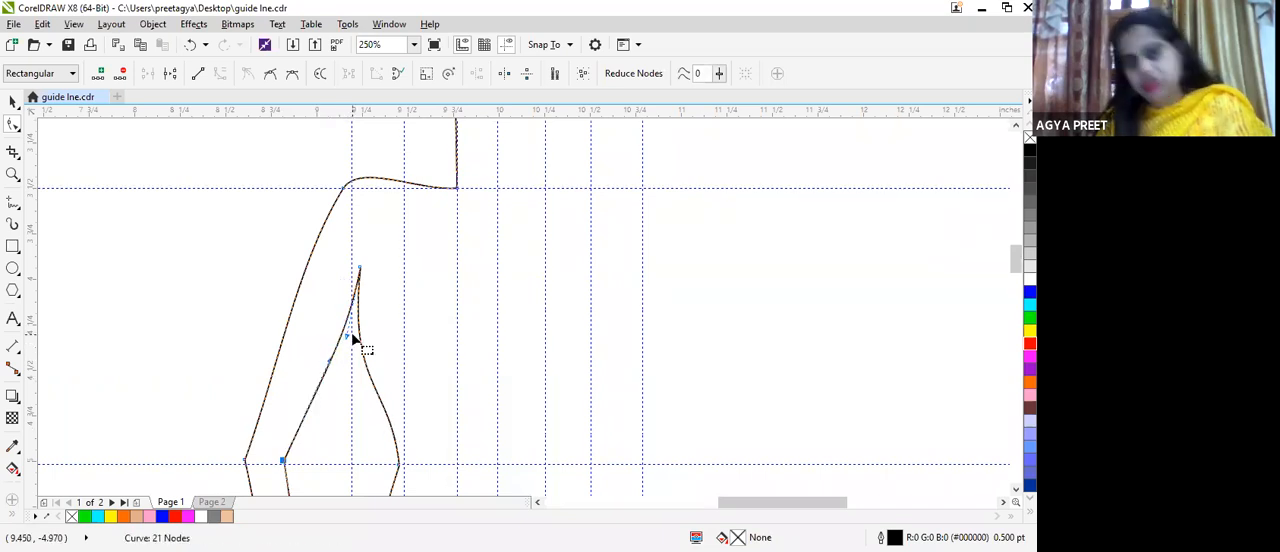
# Step: Examine the half-body outline from the hand and shoulder down to the ankle and foot, comparing it with the finished pink figure
pyautogui.scroll(-2, 355, 339)
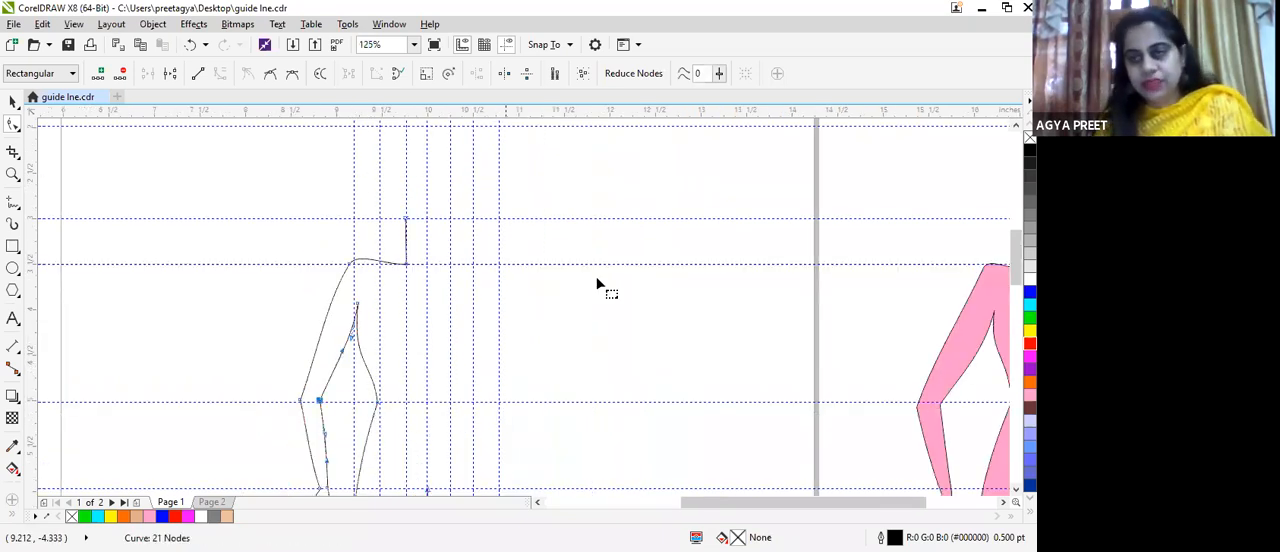
pyautogui.moveTo(1017, 270); pyautogui.dragTo(1017, 302)
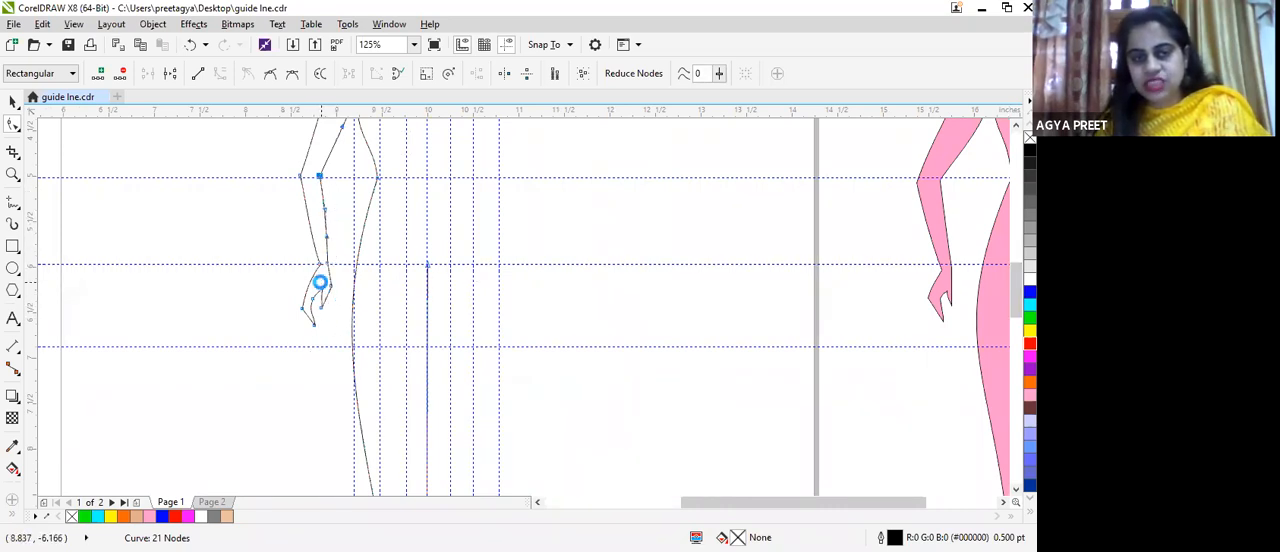
pyautogui.scroll(2, 319, 283)
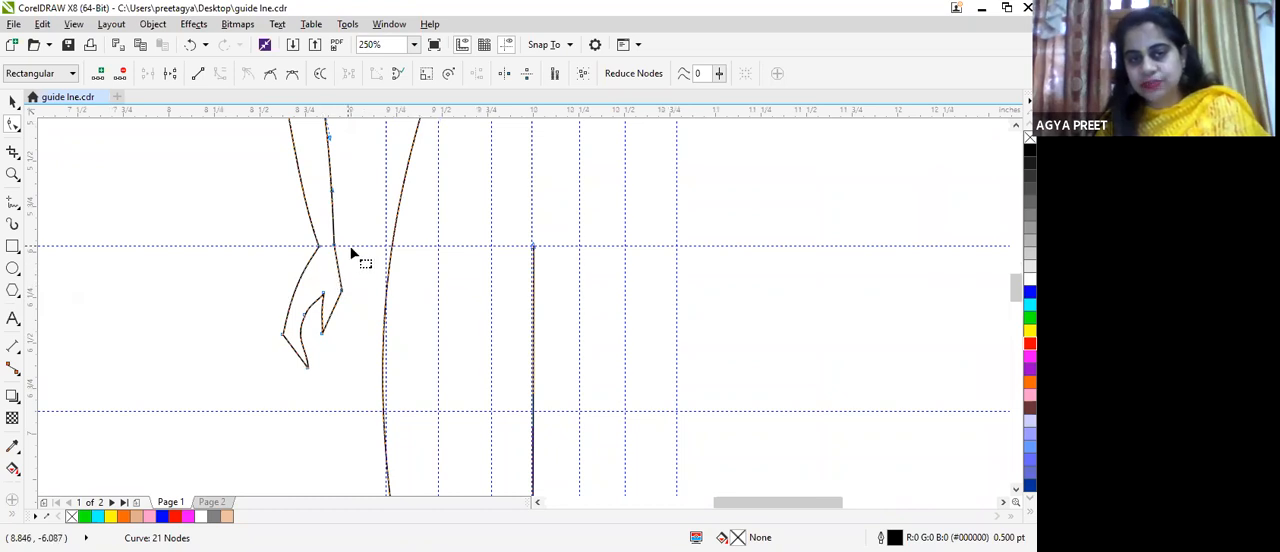
pyautogui.scroll(-2, 341, 229)
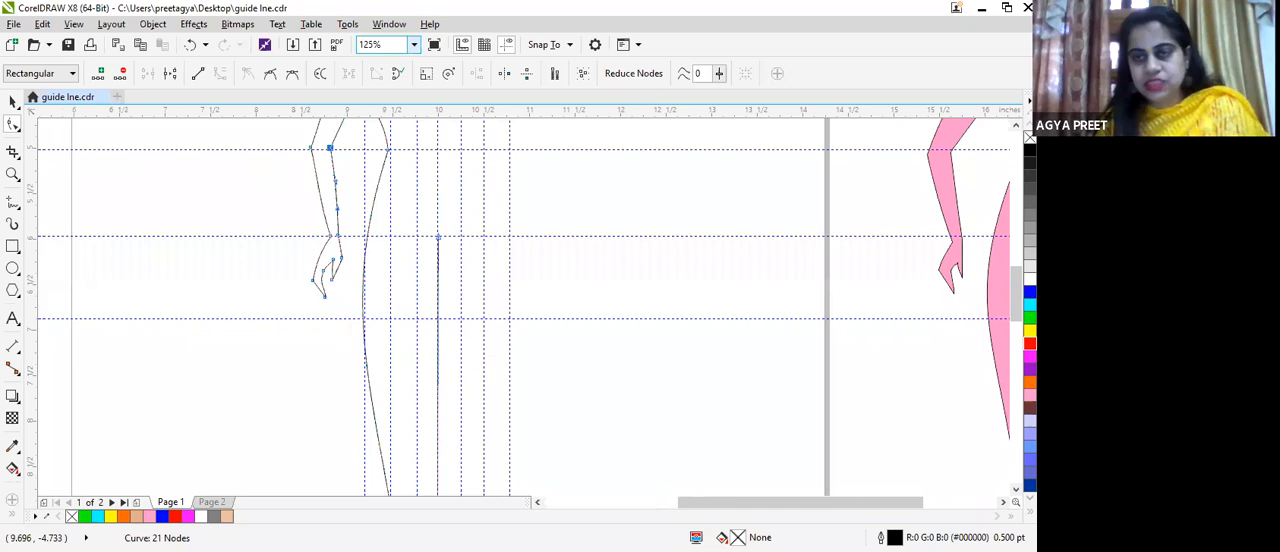
pyautogui.moveTo(1017, 290); pyautogui.dragTo(1020, 257)
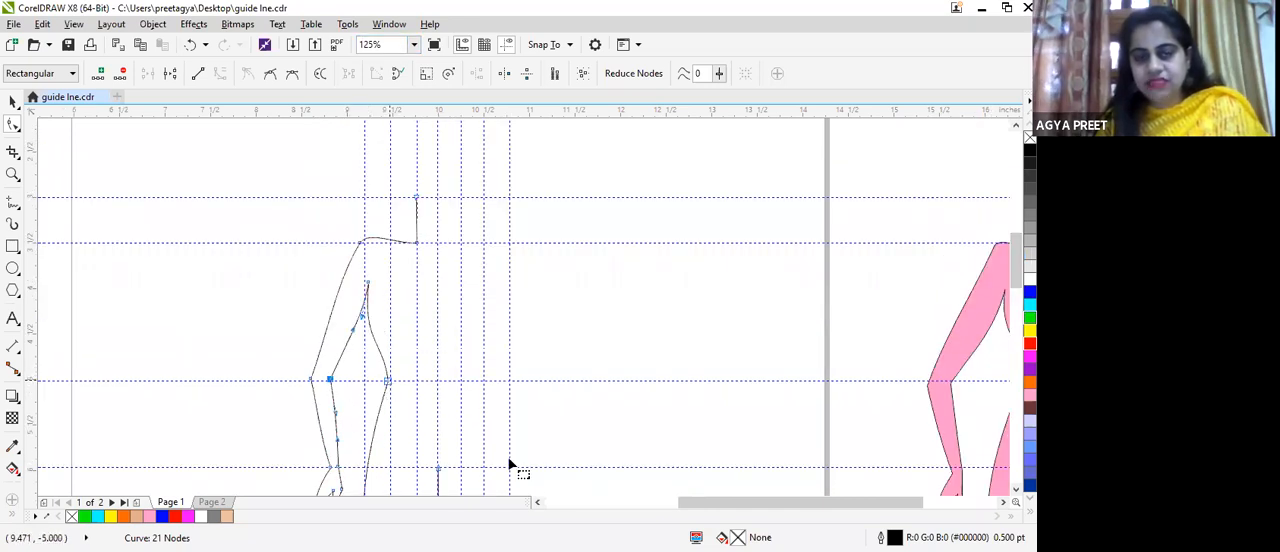
pyautogui.scroll(-5, 510, 465)
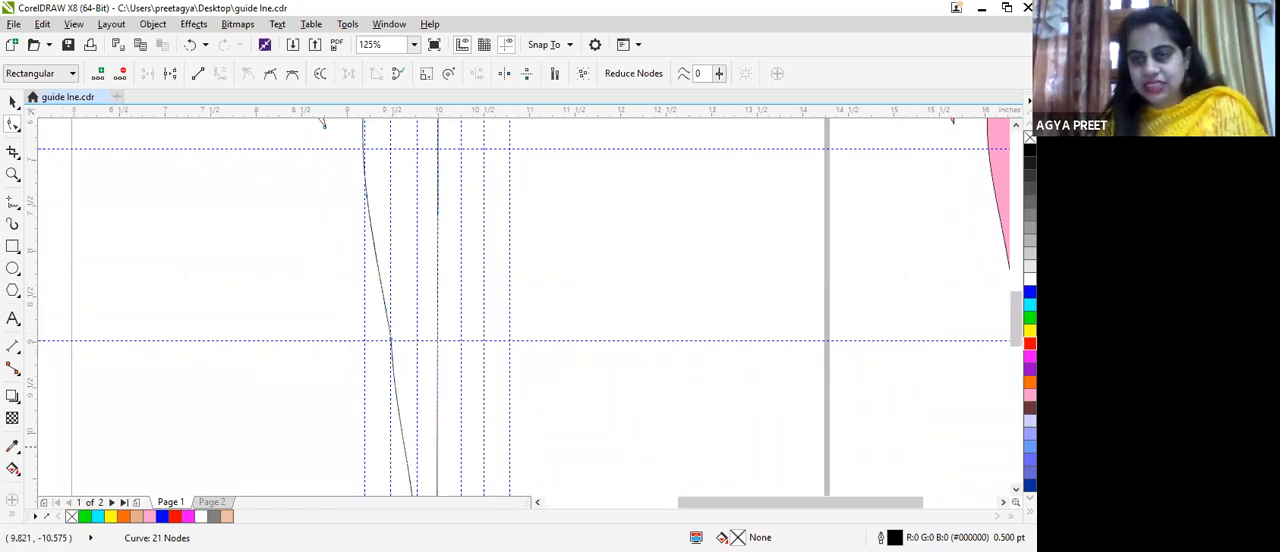
pyautogui.scroll(-5, 1008, 355)
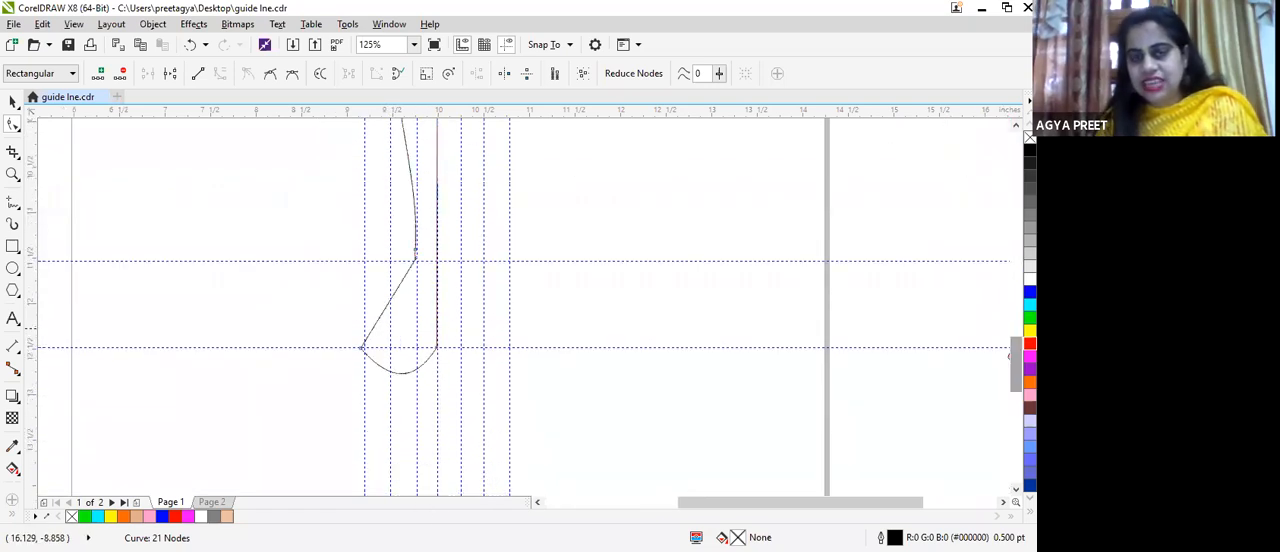
pyautogui.scroll(1, 417, 218)
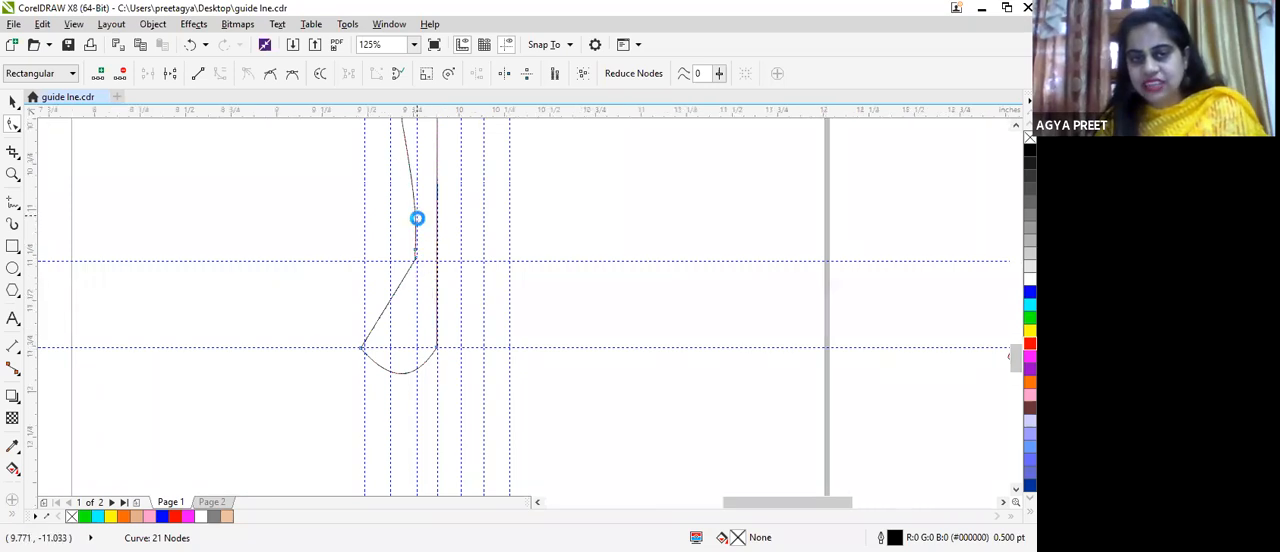
pyautogui.scroll(2, 417, 218)
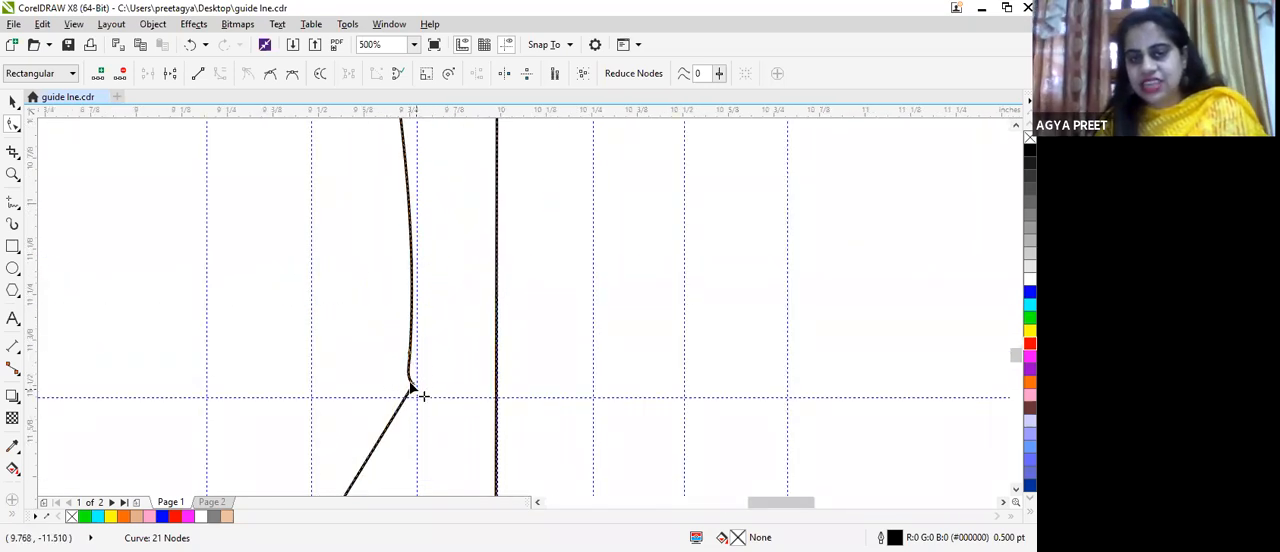
pyautogui.scroll(-2, 505, 350)
pyautogui.scroll(2, 506, 352)
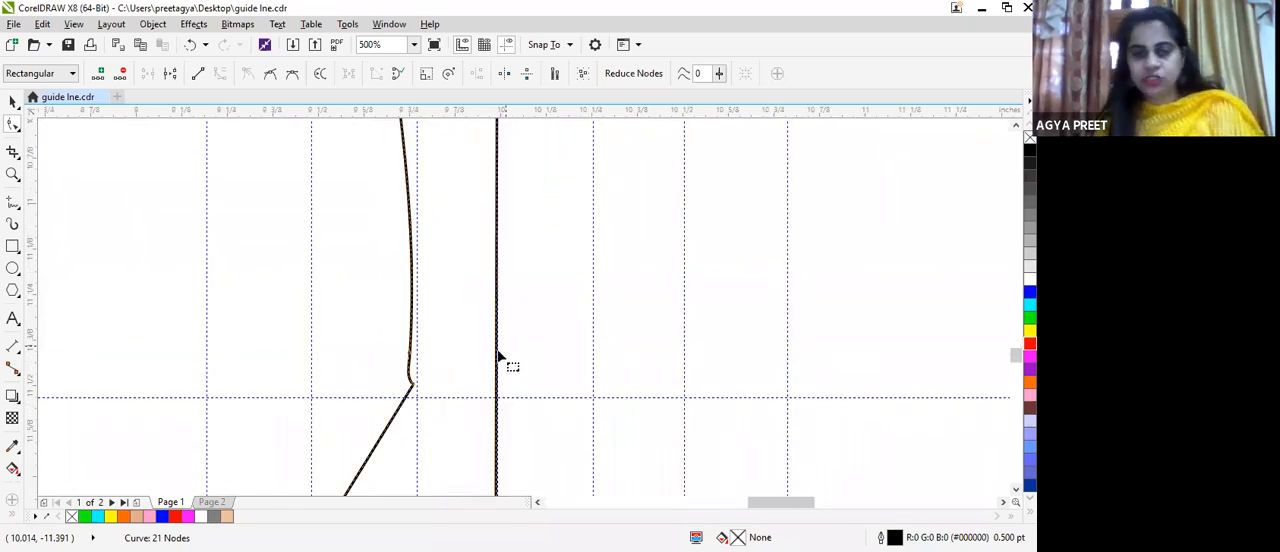
pyautogui.scroll(-2, 471, 323)
pyautogui.scroll(-2, 471, 323)
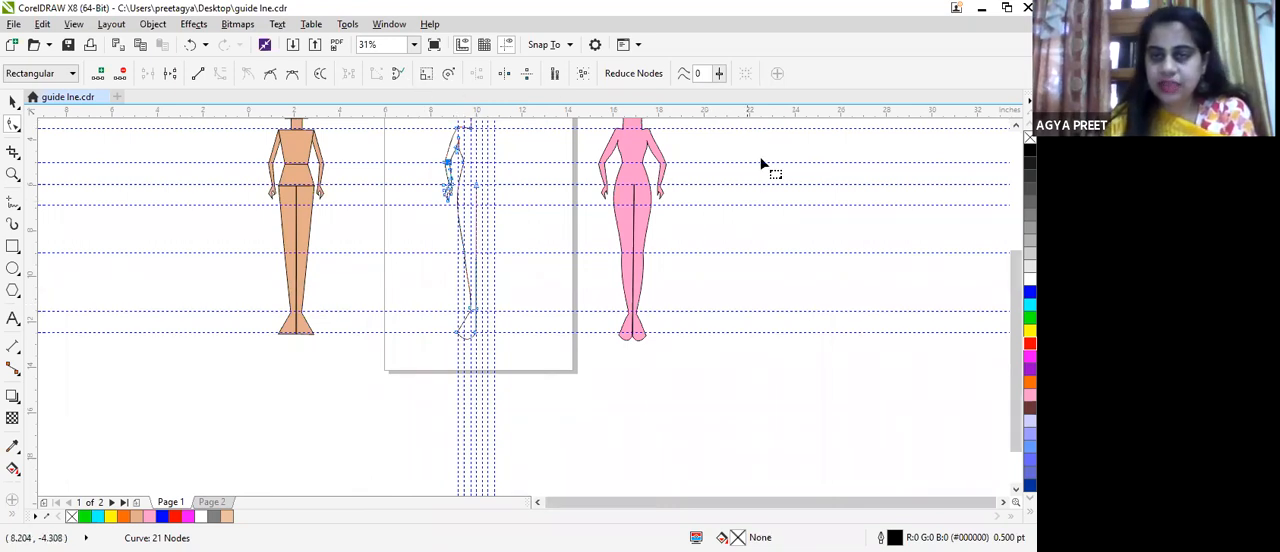
# Step: Duplicate the half-body outline about 2.2 in to its right and mirror the copy horizontally
pyautogui.moveTo(1015, 322); pyautogui.dragTo(1008, 262)
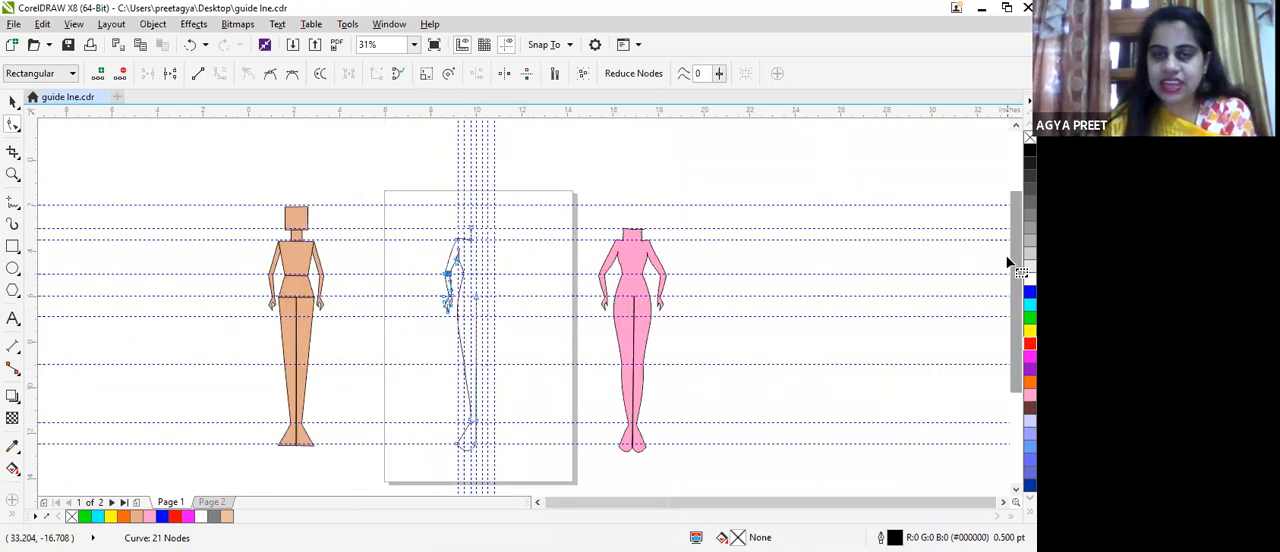
pyautogui.click(13, 101)
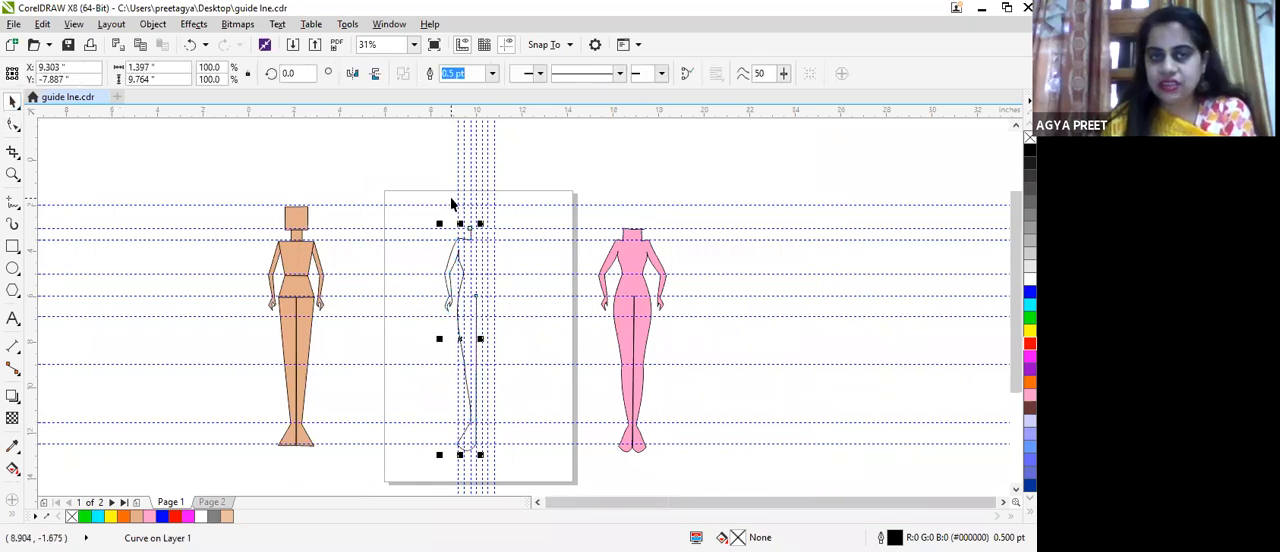
pyautogui.moveTo(395, 197); pyautogui.dragTo(500, 486)
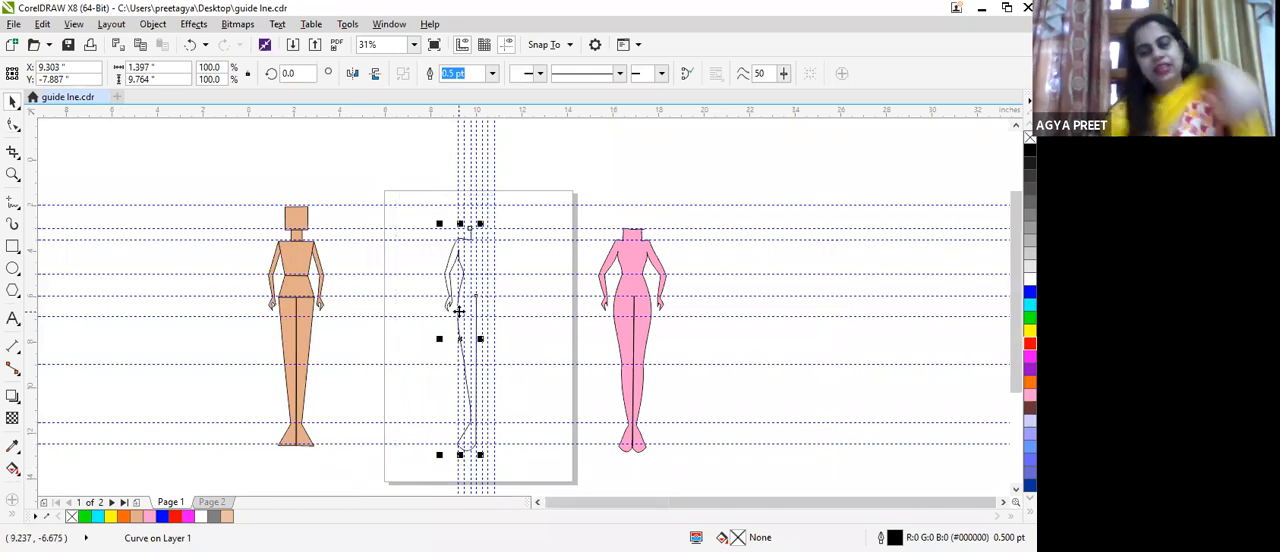
pyautogui.moveTo(460, 338); pyautogui.dragTo(500, 327)
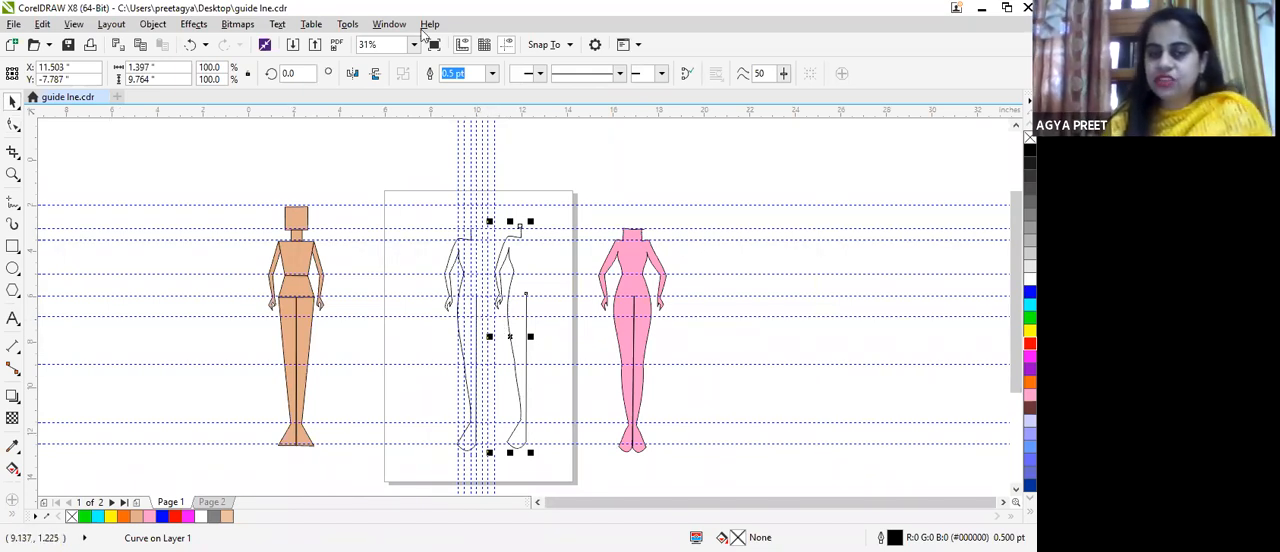
pyautogui.click(352, 74)
# Step: Move the mirrored half against the original so their centre lines meet, placing its centre at about X 10.72, Y -7.92 in
pyautogui.scroll(1, 520, 263)
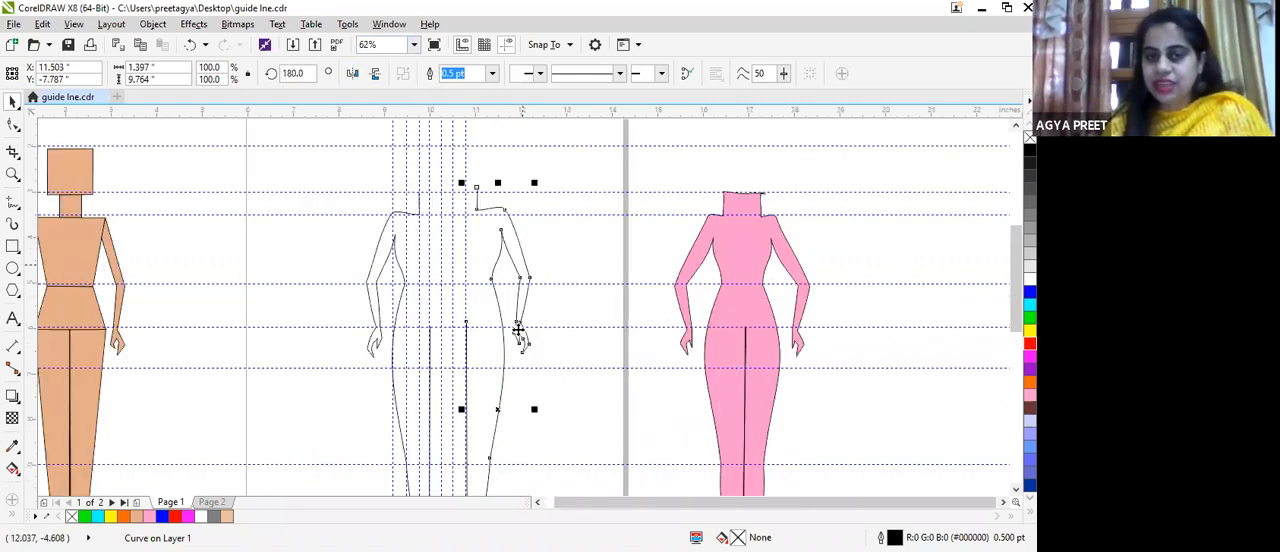
pyautogui.moveTo(494, 404)
pyautogui.mouseDown()
pyautogui.moveTo(472, 415)
pyautogui.moveTo(469, 404)
pyautogui.mouseUp()
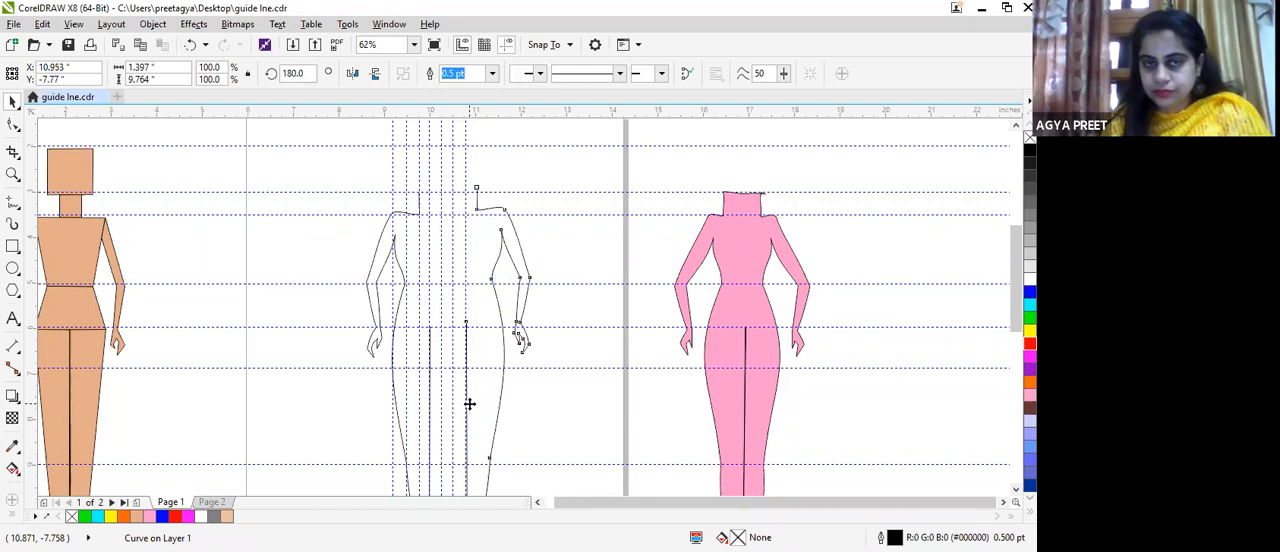
pyautogui.scroll(3, 494, 377)
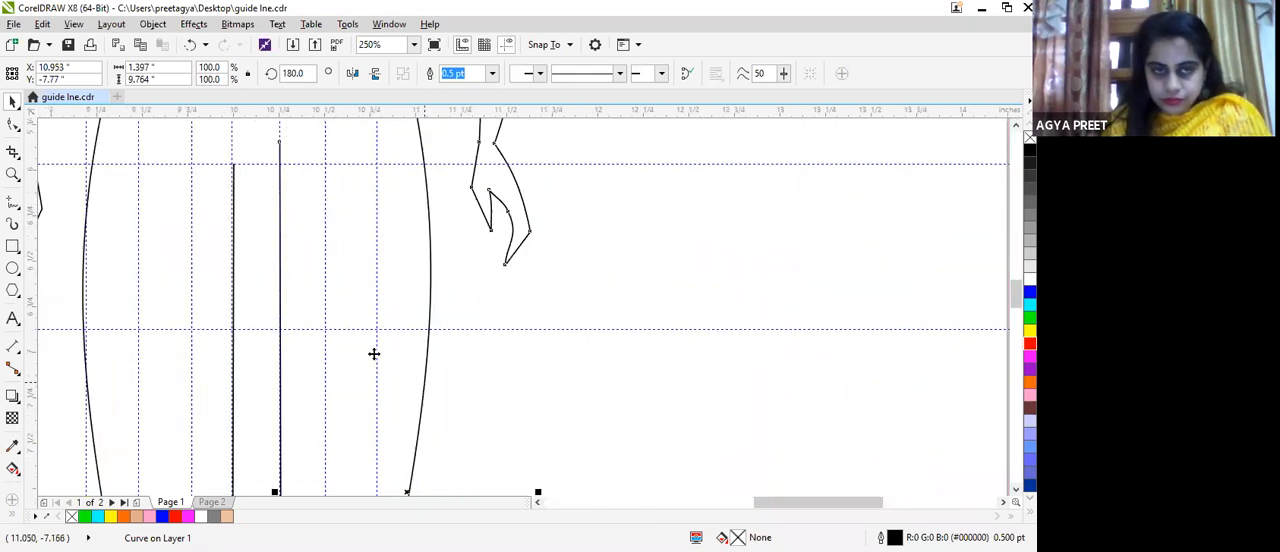
pyautogui.scroll(-4, 384, 350)
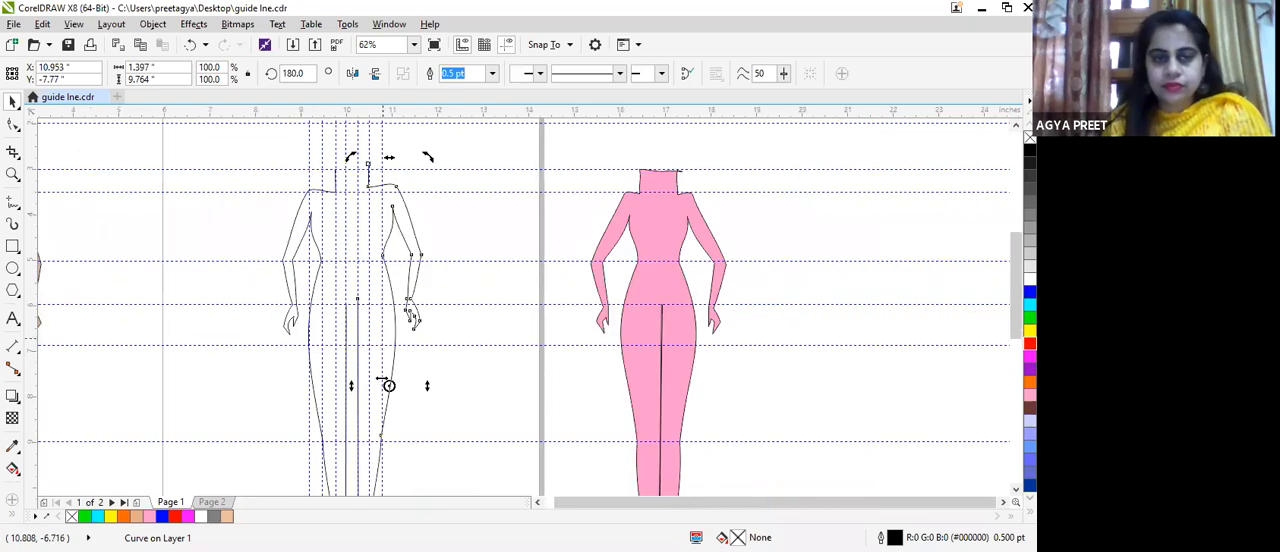
pyautogui.click(385, 386)
pyautogui.click(386, 383)
pyautogui.moveTo(379, 391); pyautogui.dragTo(375, 395)
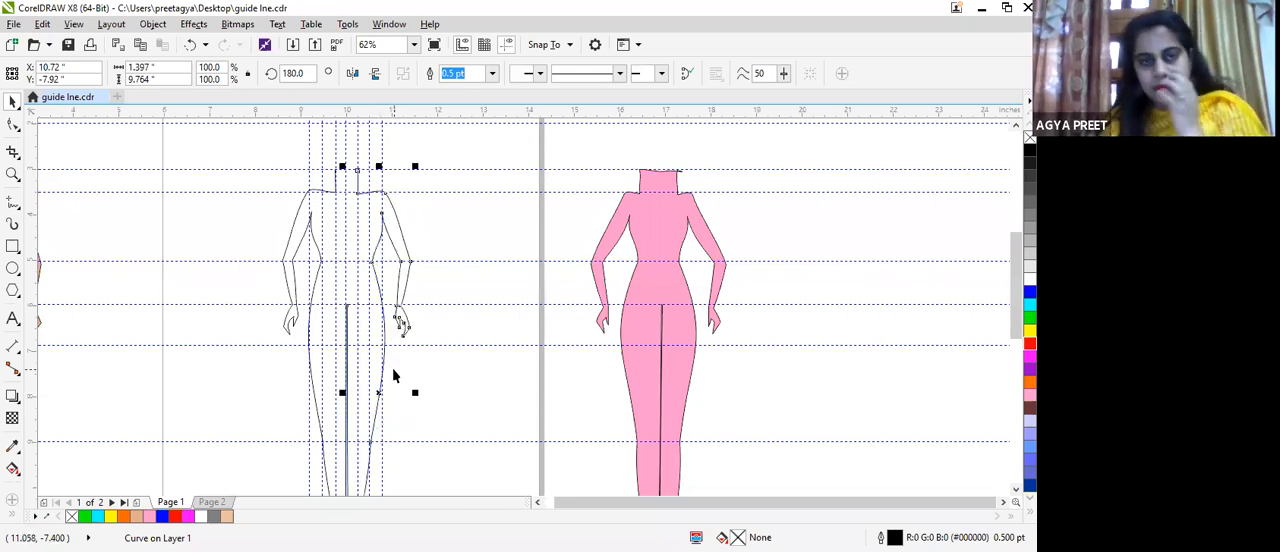
pyautogui.scroll(2, 366, 328)
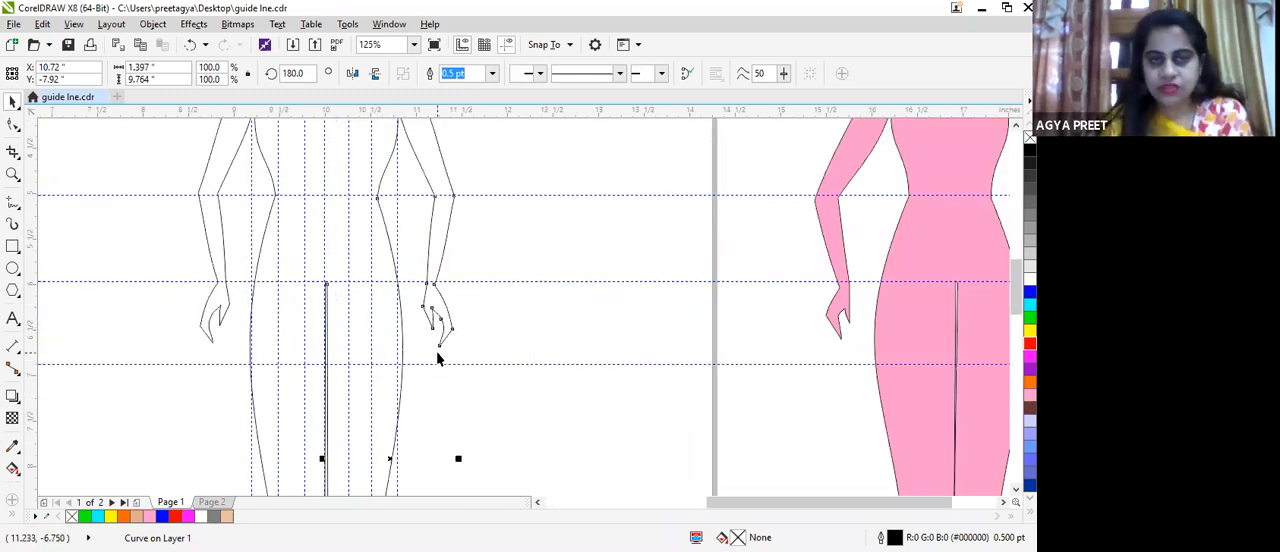
pyautogui.scroll(-2, 434, 362)
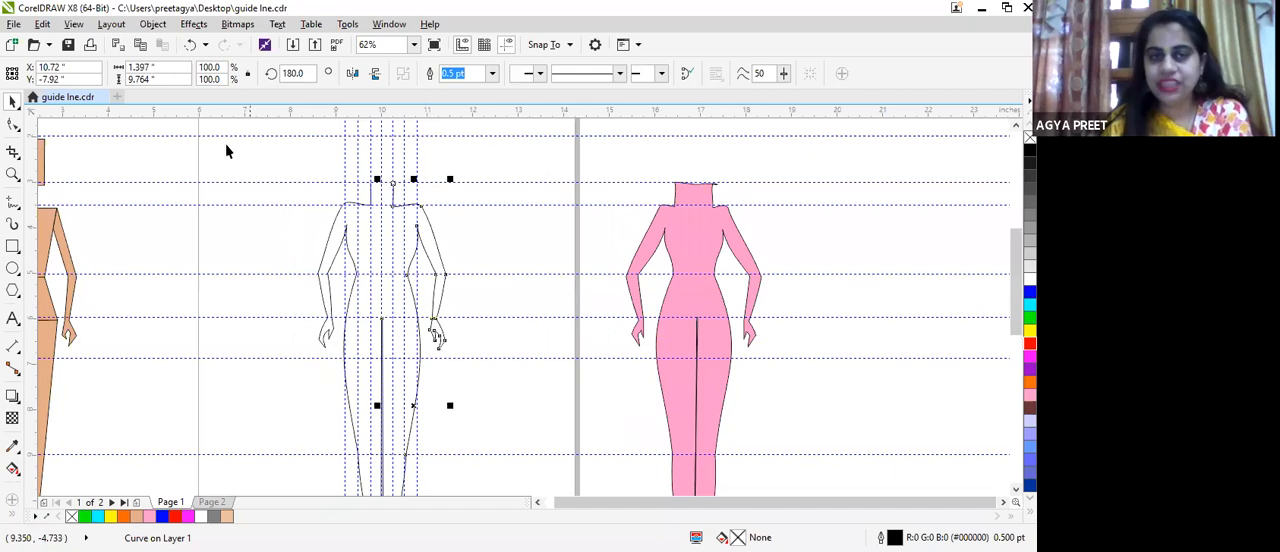
# Step: Select both halves of the body outline together
pyautogui.scroll(-3, 414, 430)
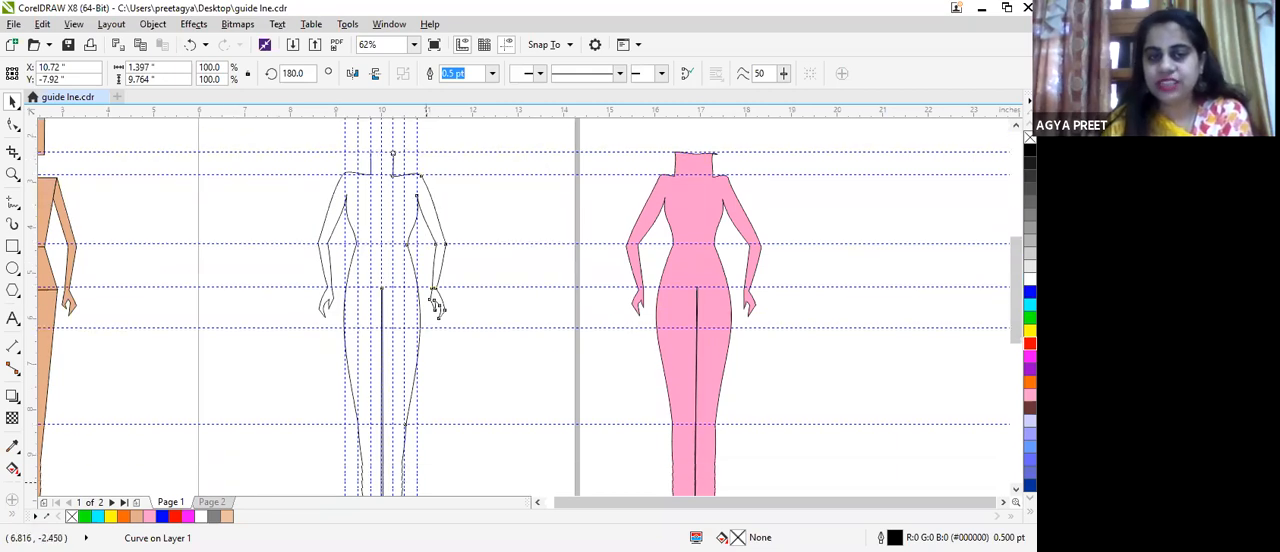
pyautogui.moveTo(446, 498); pyautogui.dragTo(465, 426)
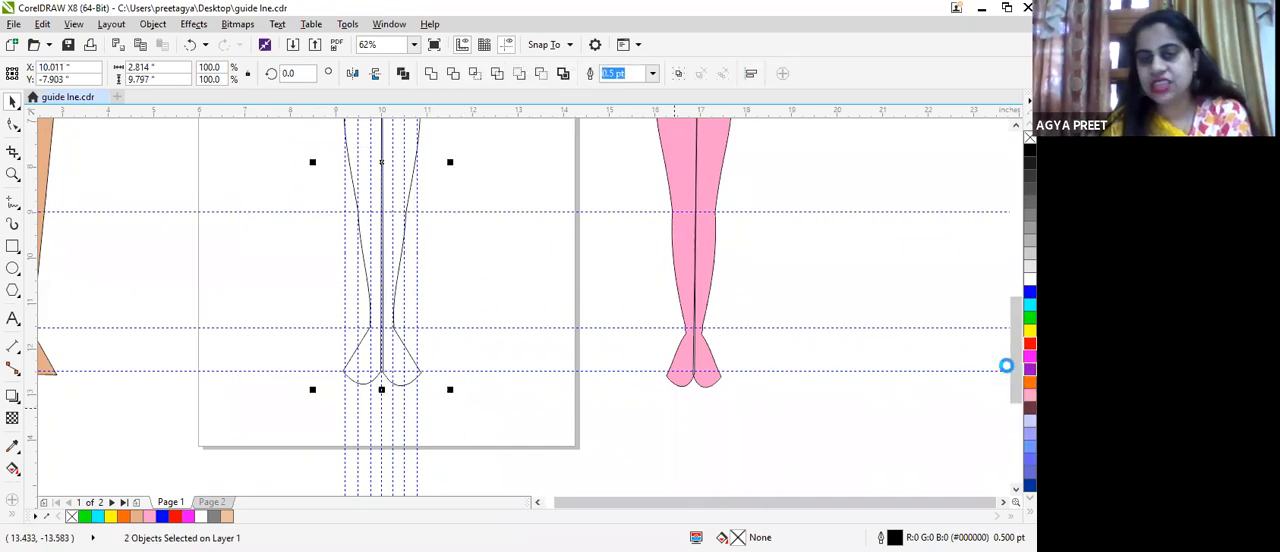
# Step: Combine the two selected halves of the body outline into a single curve object and check its open neck ends
pyautogui.scroll(1, 109, 169)
pyautogui.scroll(-1, 163, 173)
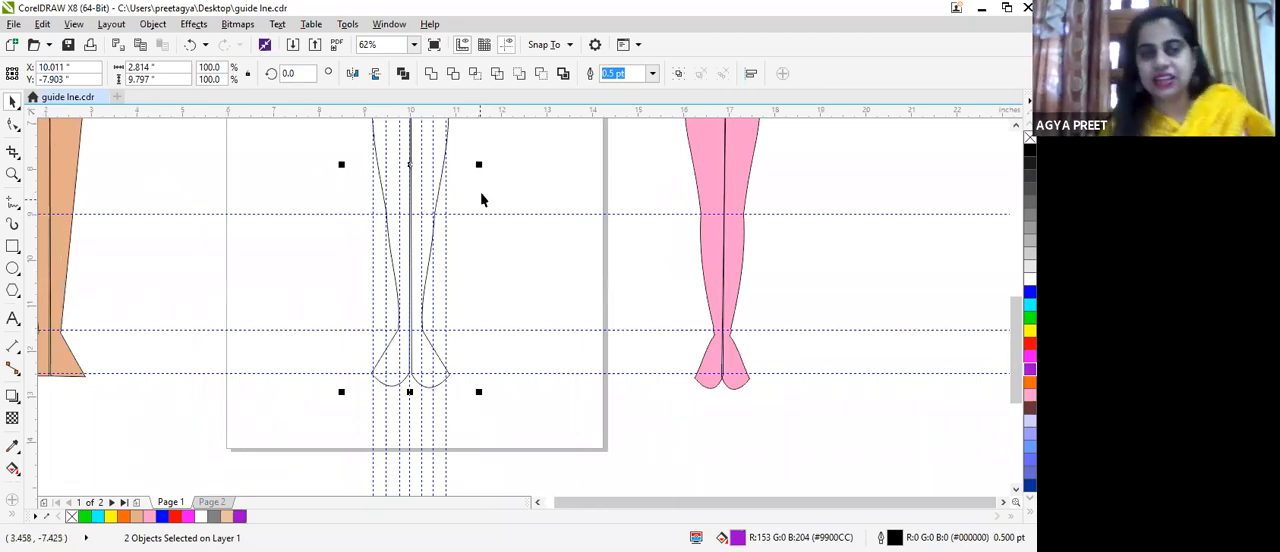
pyautogui.scroll(1, 481, 194)
pyautogui.scroll(-1, 466, 203)
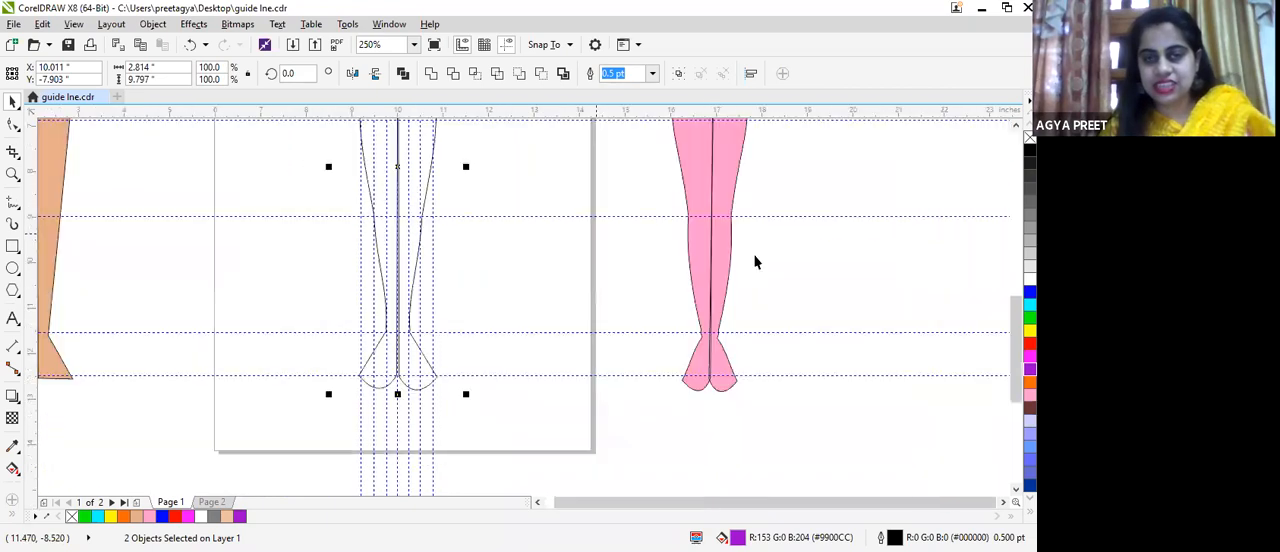
pyautogui.moveTo(1015, 318); pyautogui.dragTo(992, 238)
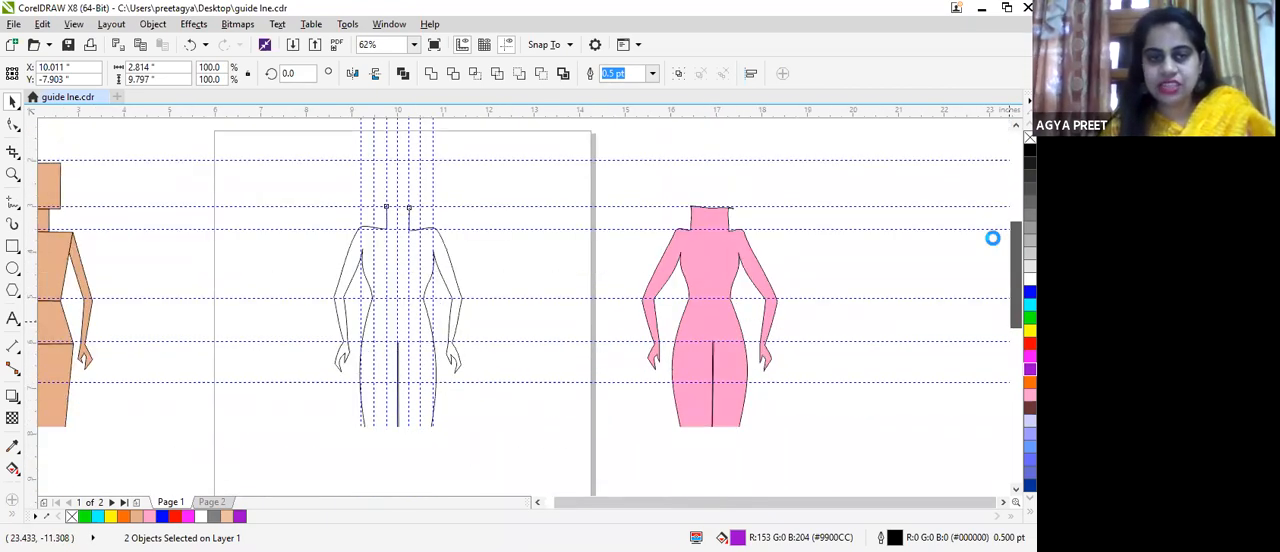
pyautogui.moveTo(249, 165); pyautogui.dragTo(506, 360)
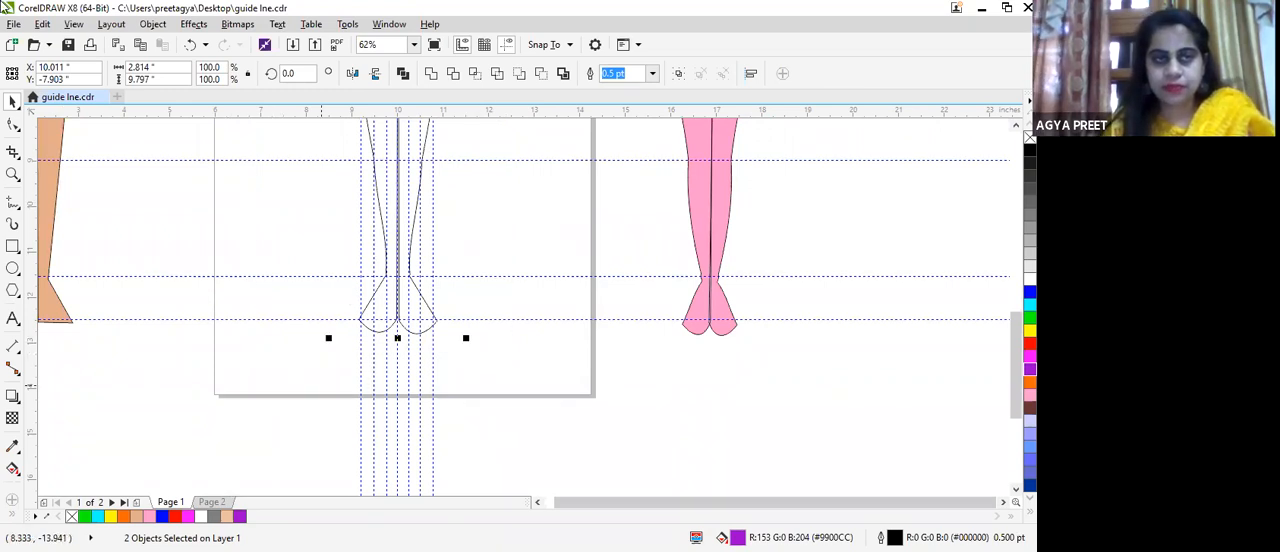
pyautogui.click(148, 26)
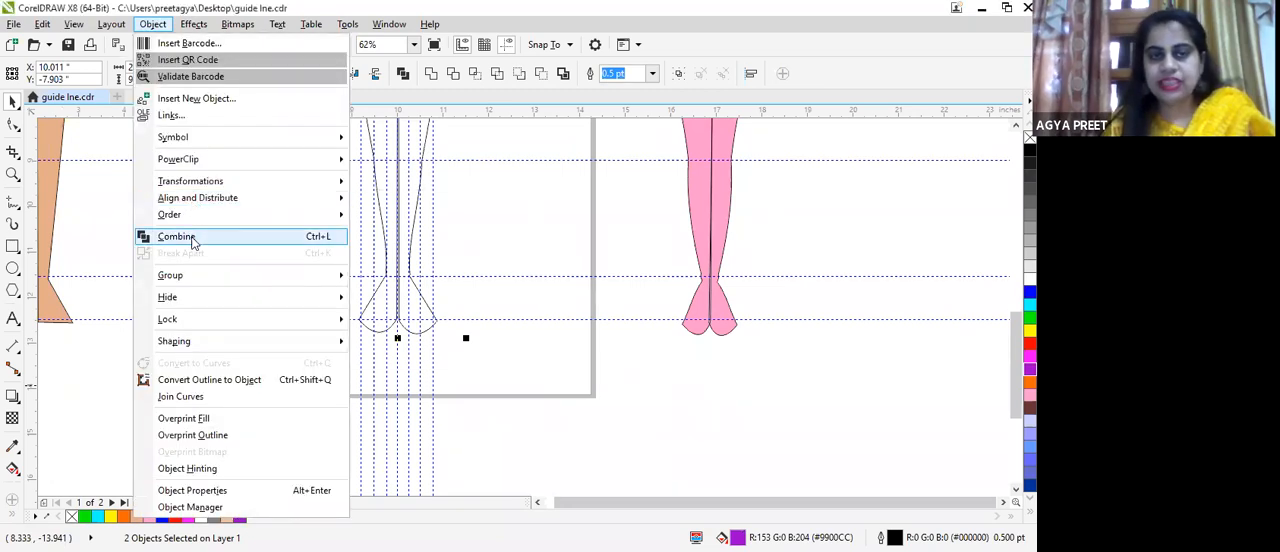
pyautogui.click(215, 237)
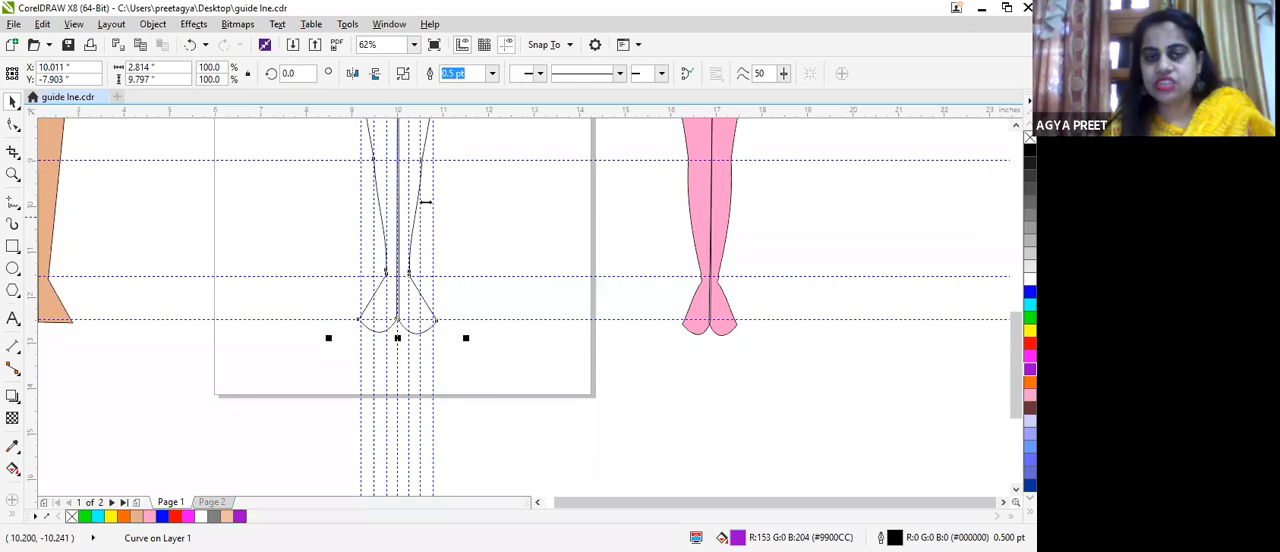
pyautogui.scroll(2, 426, 201)
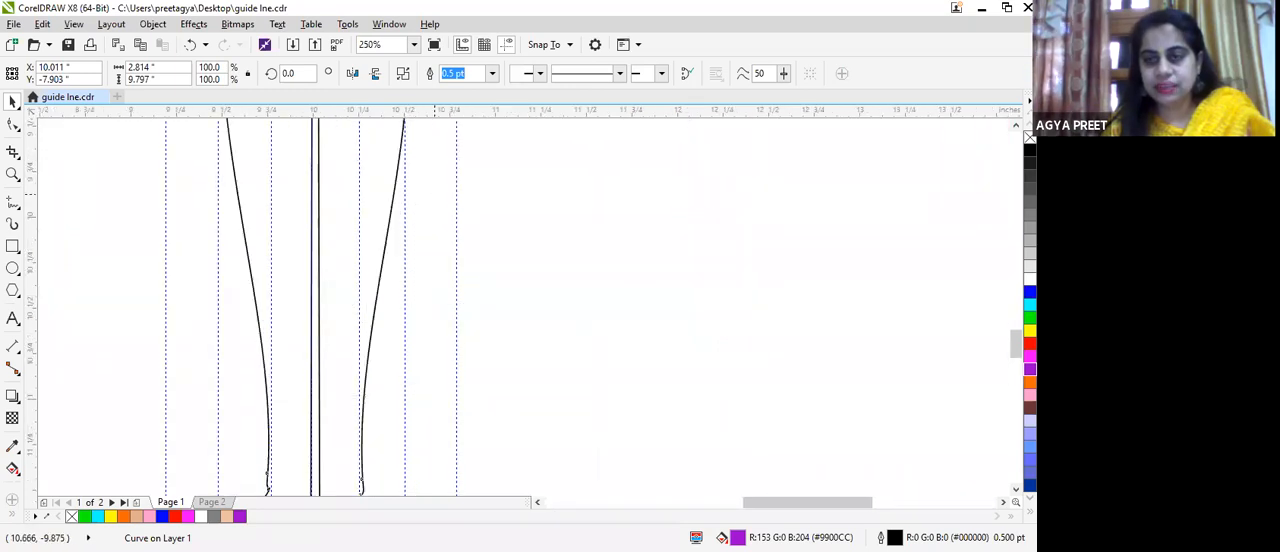
pyautogui.moveTo(1016, 346); pyautogui.dragTo(1011, 242)
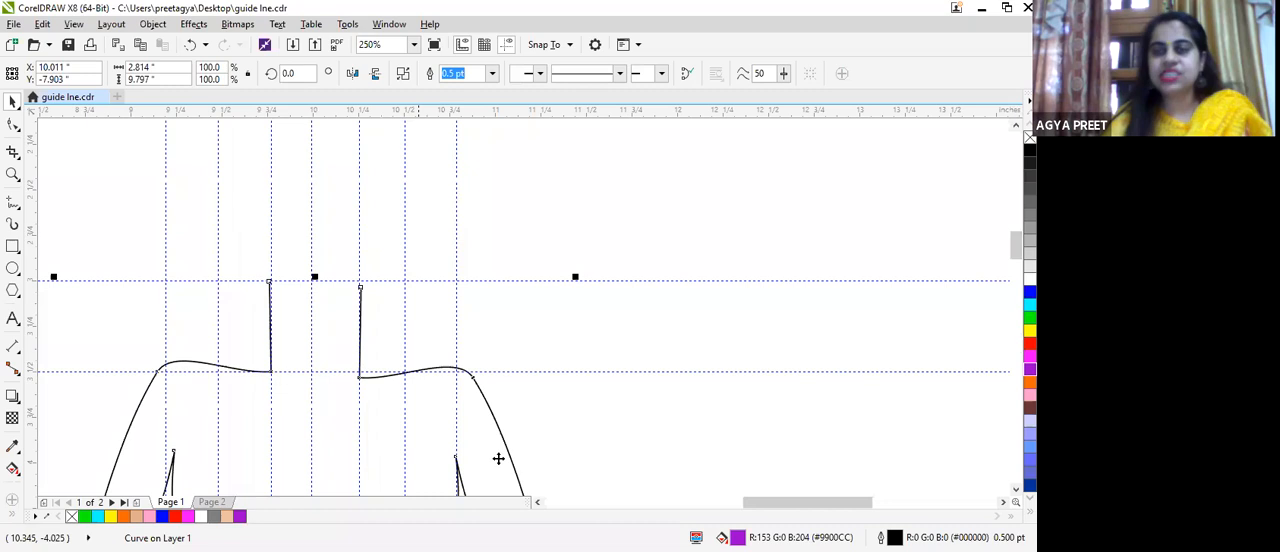
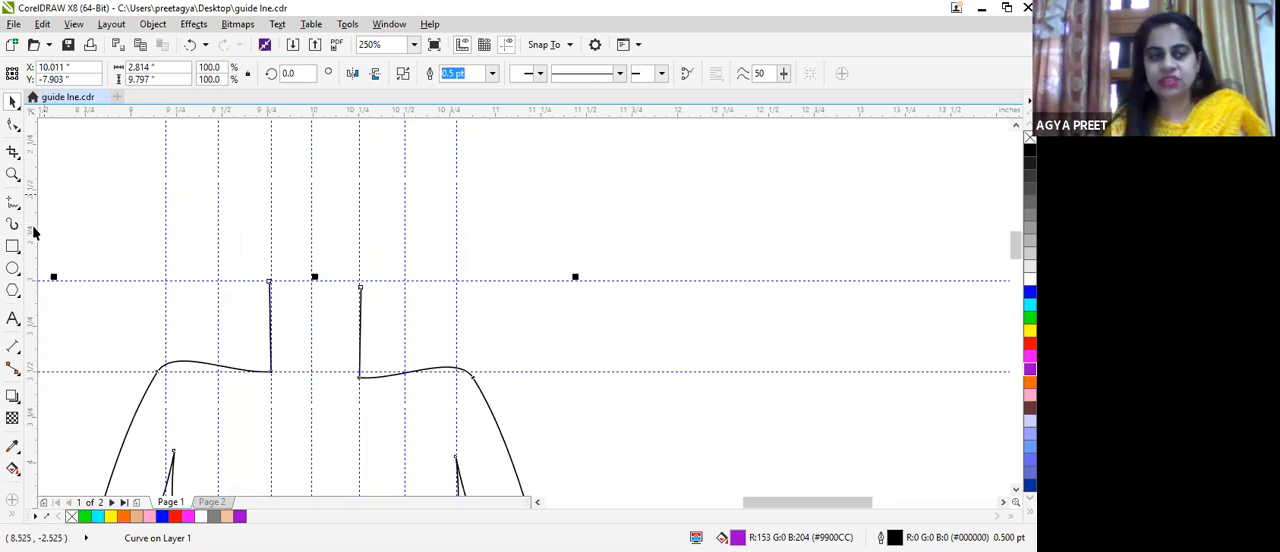
# Step: Try to close the open neck with a freehand line between its two upper ends, and undo it
pyautogui.click(12, 203)
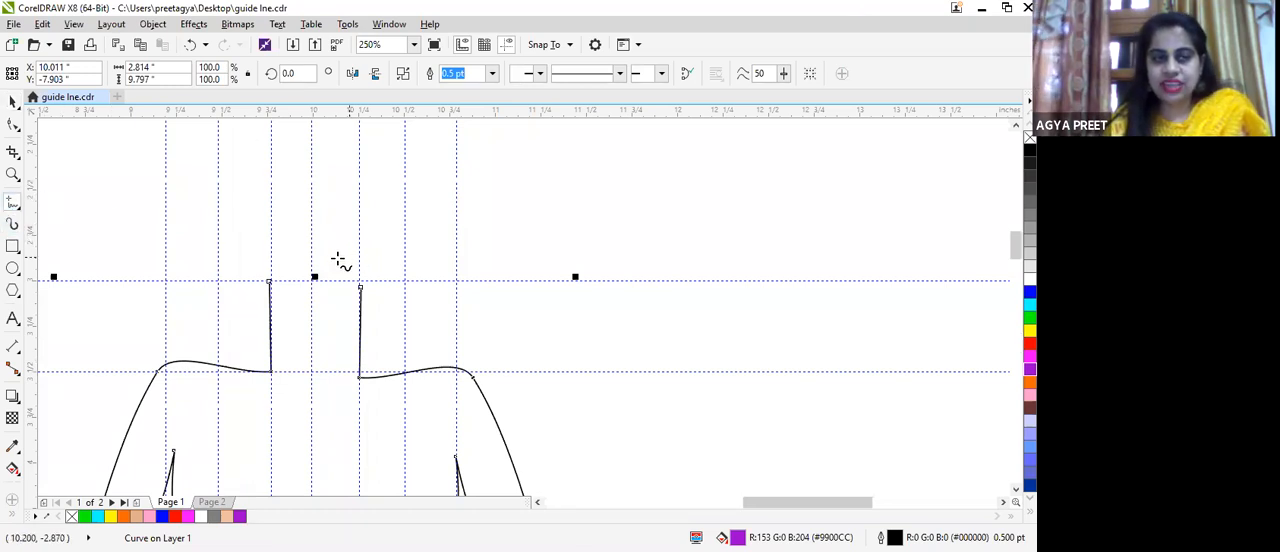
pyautogui.scroll(2, 340, 258)
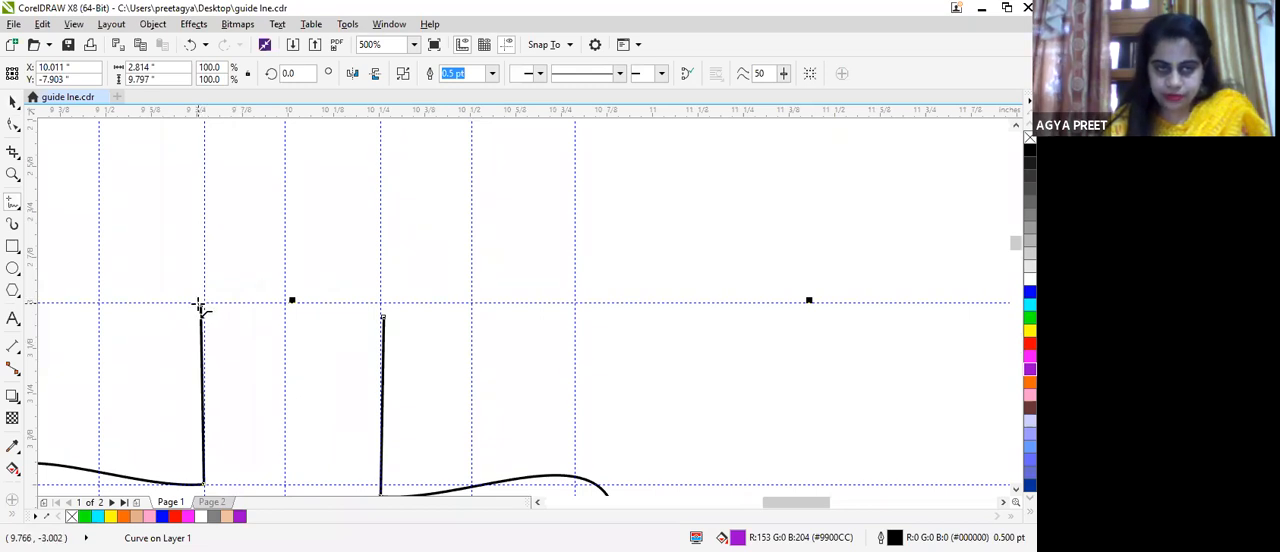
pyautogui.click(199, 305)
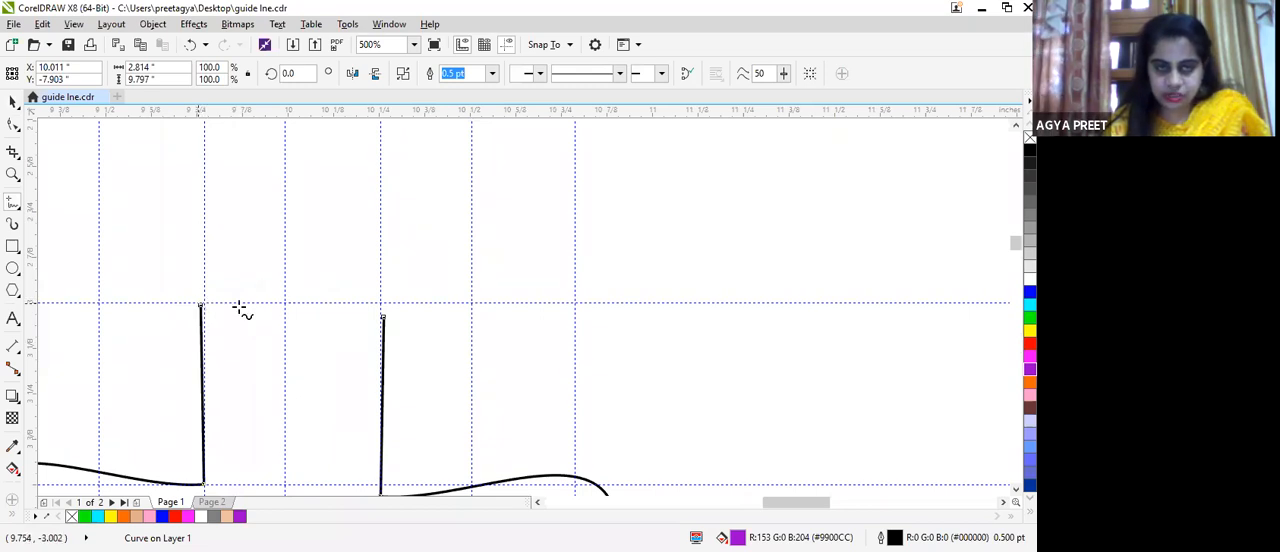
pyautogui.click(383, 318)
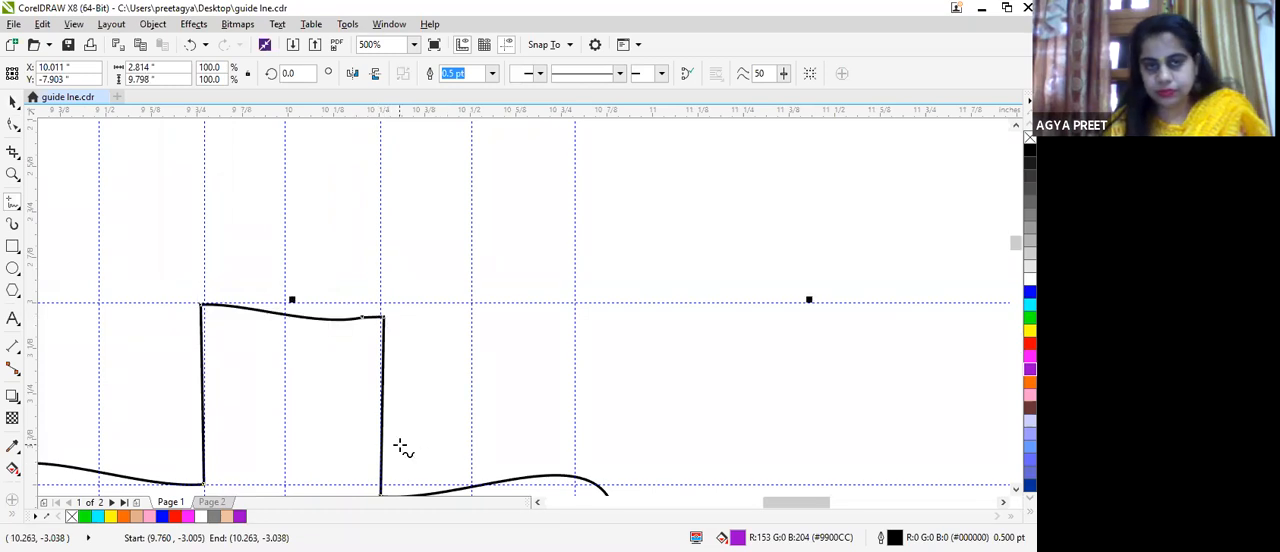
pyautogui.hotkey('ctrl', 'z')
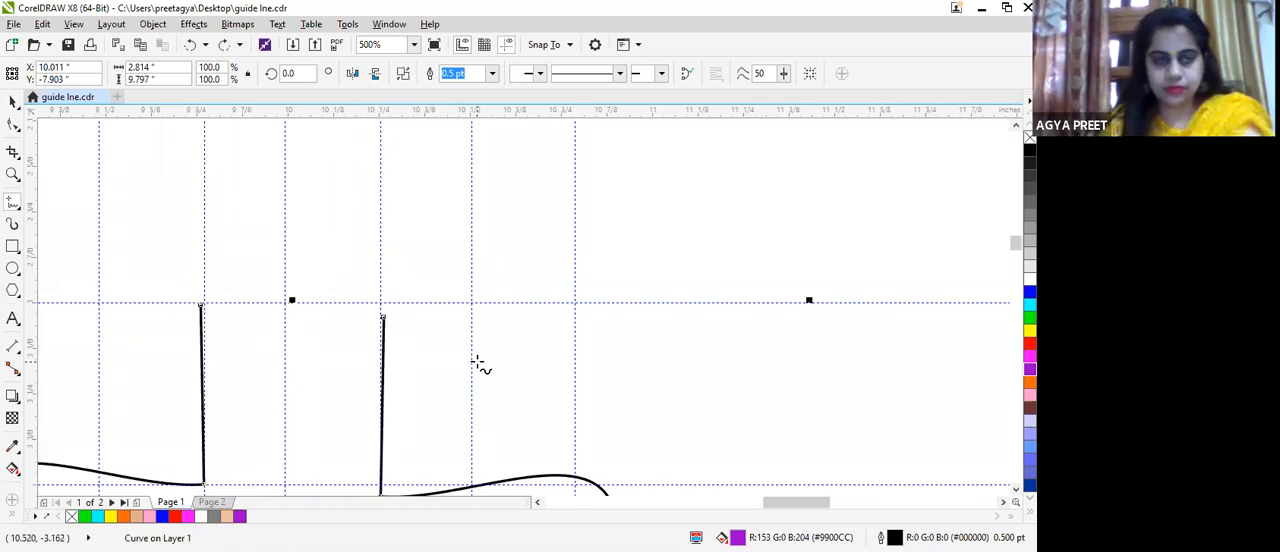
# Step: Try another freehand stroke from the upper end of the neck's left side towards the right side, and undo it
pyautogui.scroll(2, 324, 305)
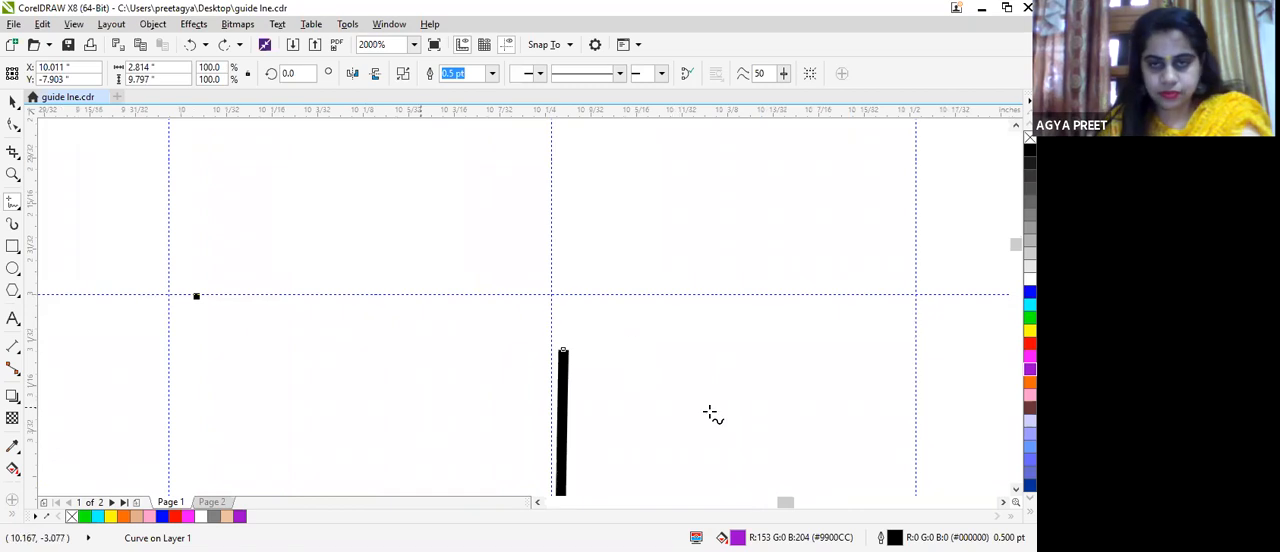
pyautogui.scroll(-4, 705, 414)
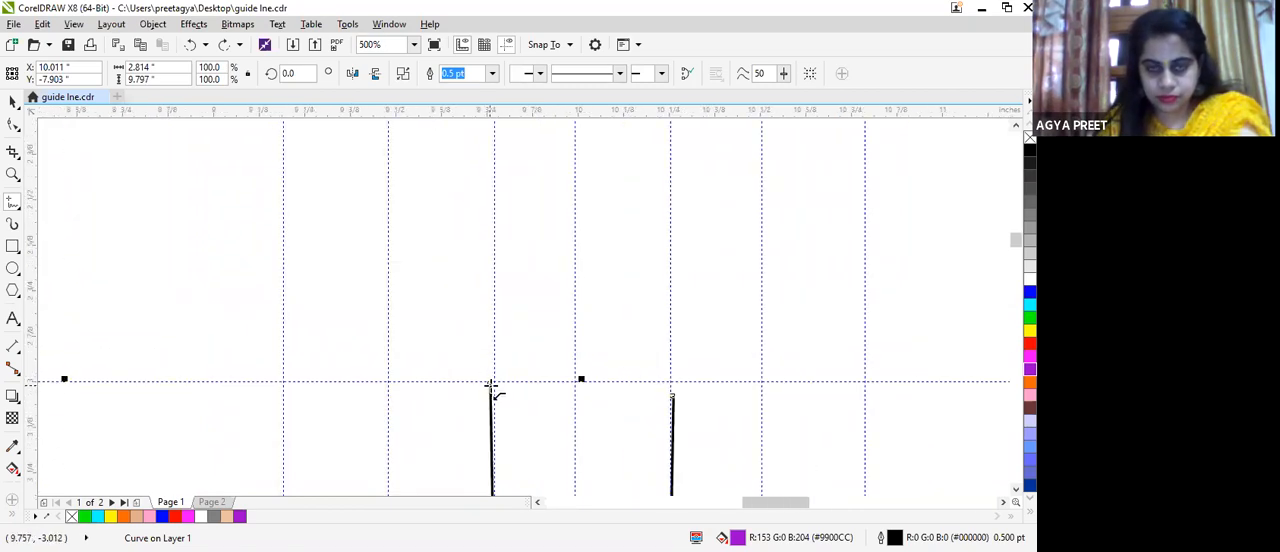
pyautogui.scroll(2, 489, 382)
pyautogui.moveTo(489, 382); pyautogui.dragTo(777, 410)
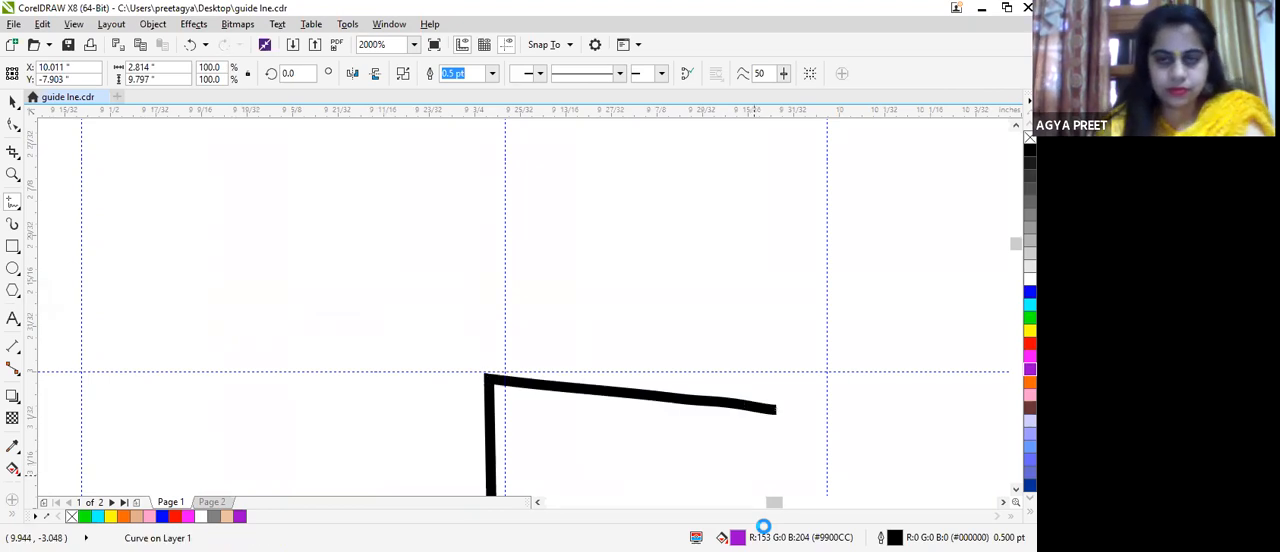
pyautogui.press('Delete')
pyautogui.hotkey('ctrl', 'z')
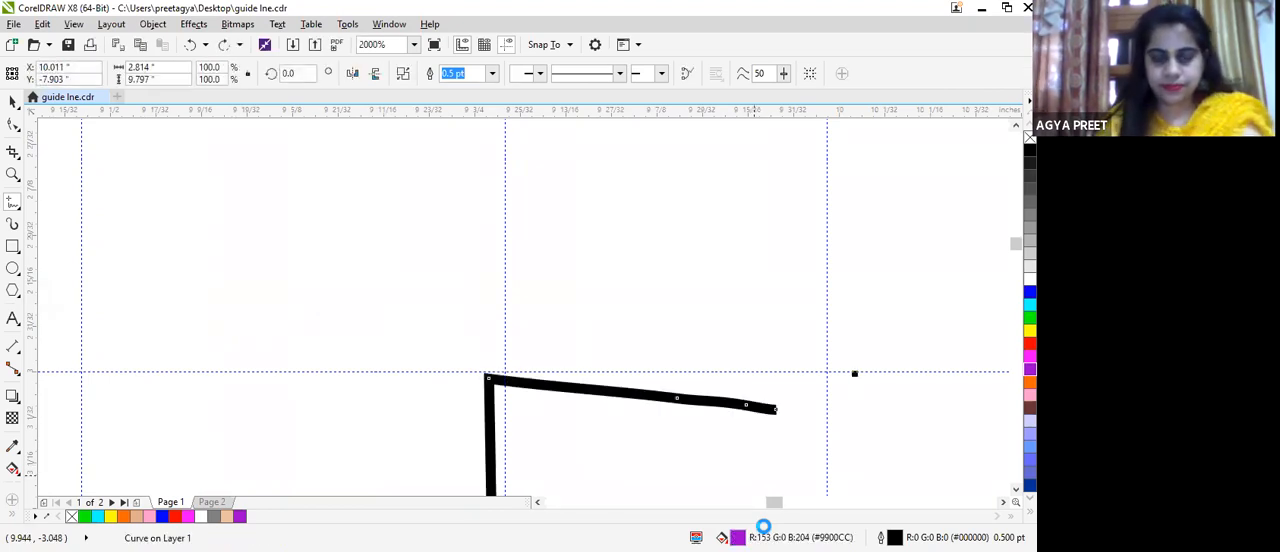
# Step: Close the neck opening with a straight Freehand line about 0.54 in long between its two upper ends
pyautogui.scroll(-2, 643, 421)
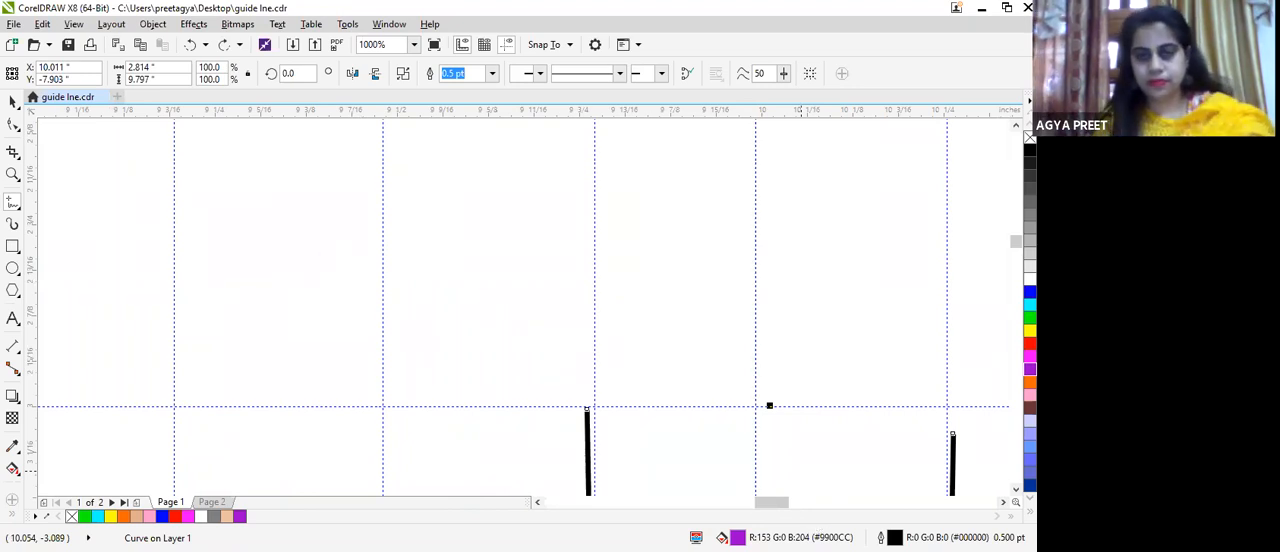
pyautogui.scroll(-2, 690, 425)
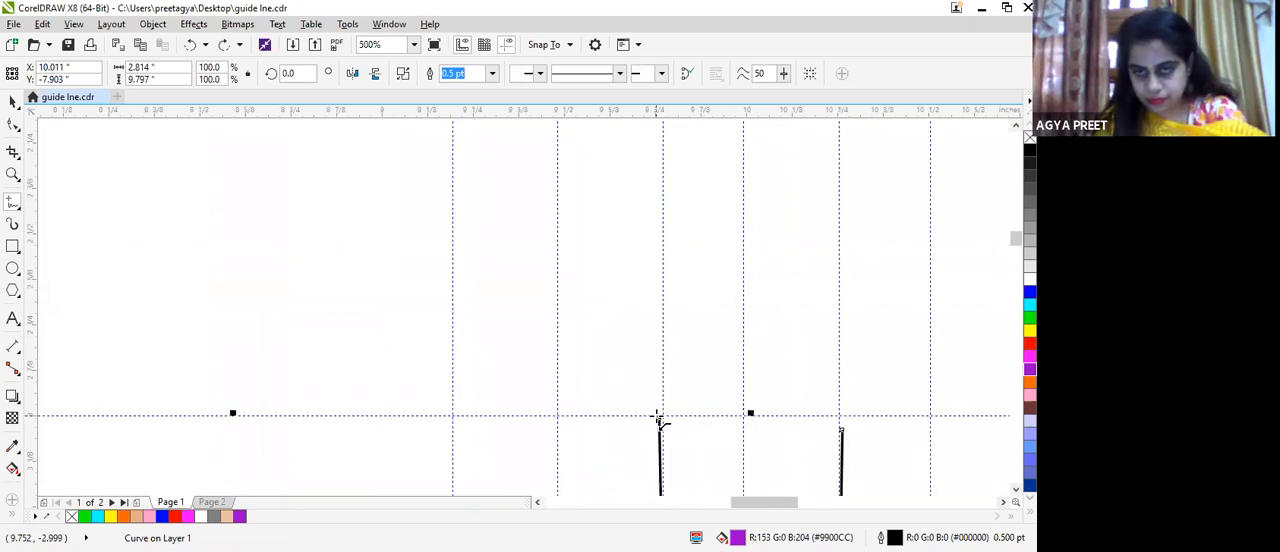
pyautogui.click(660, 418)
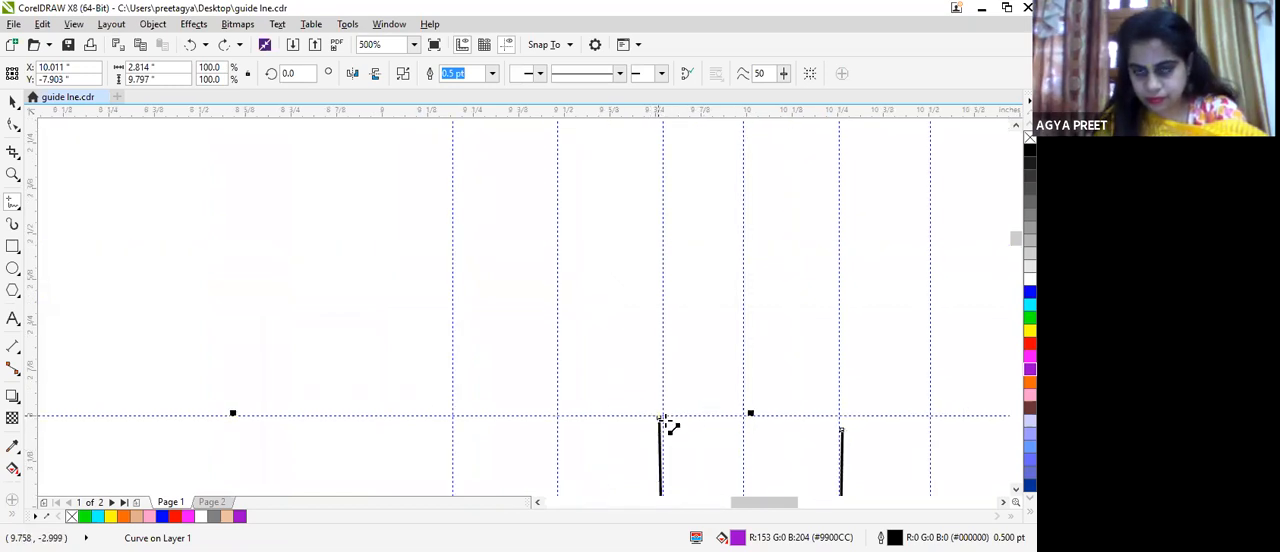
pyautogui.click(841, 428)
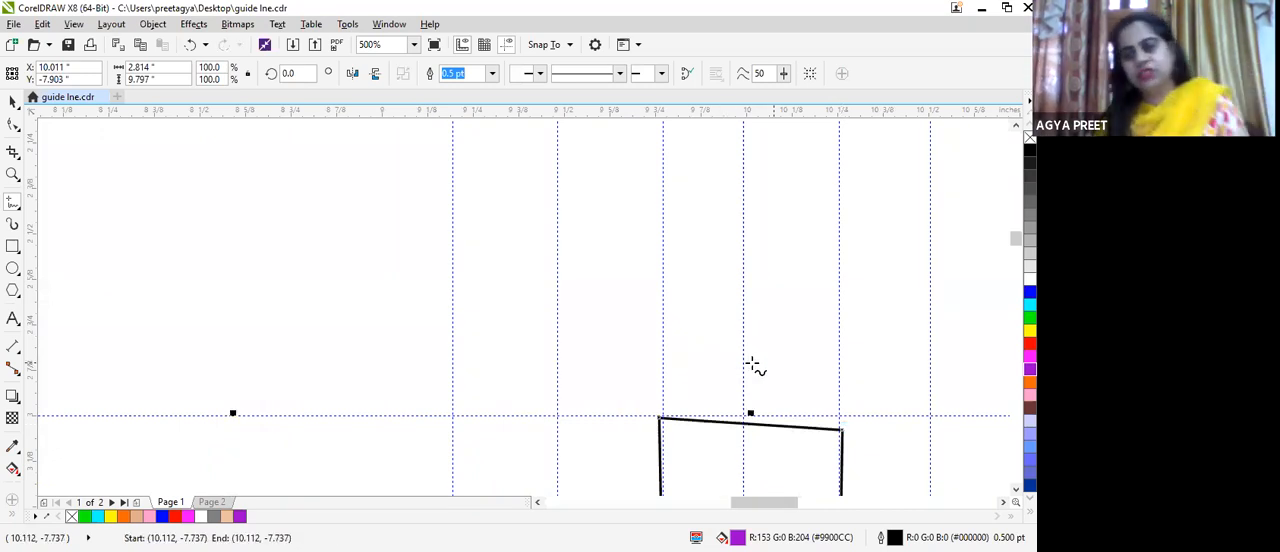
# Step: Join the upper ends of the two inner-leg lines at the crotch with a short Freehand line to close the body outline
pyautogui.scroll(-2, 700, 323)
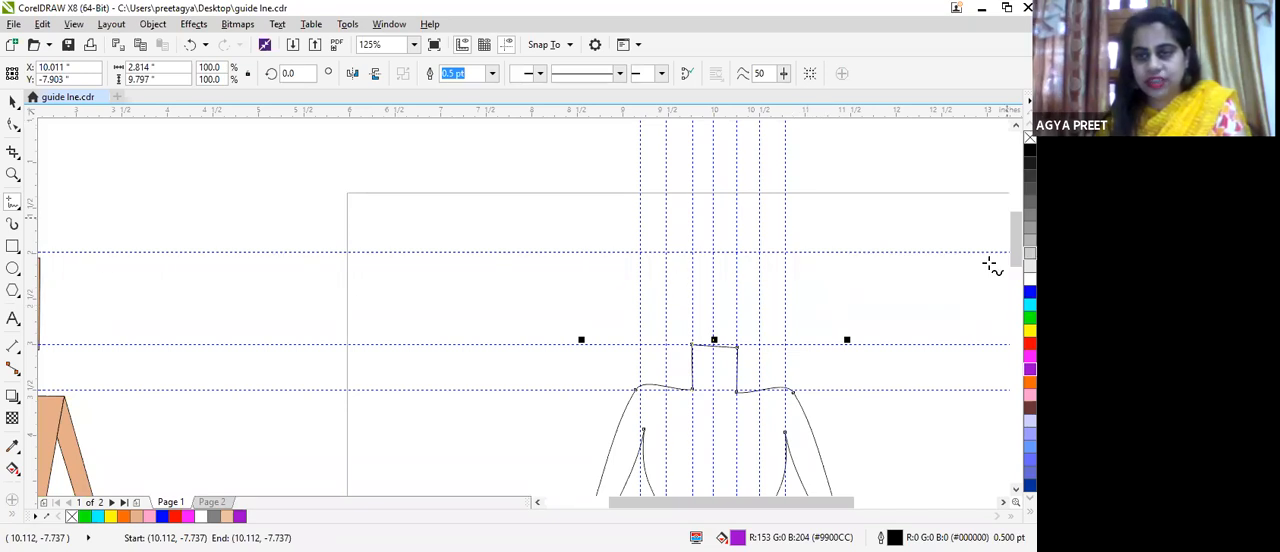
pyautogui.scroll(3, 690, 408)
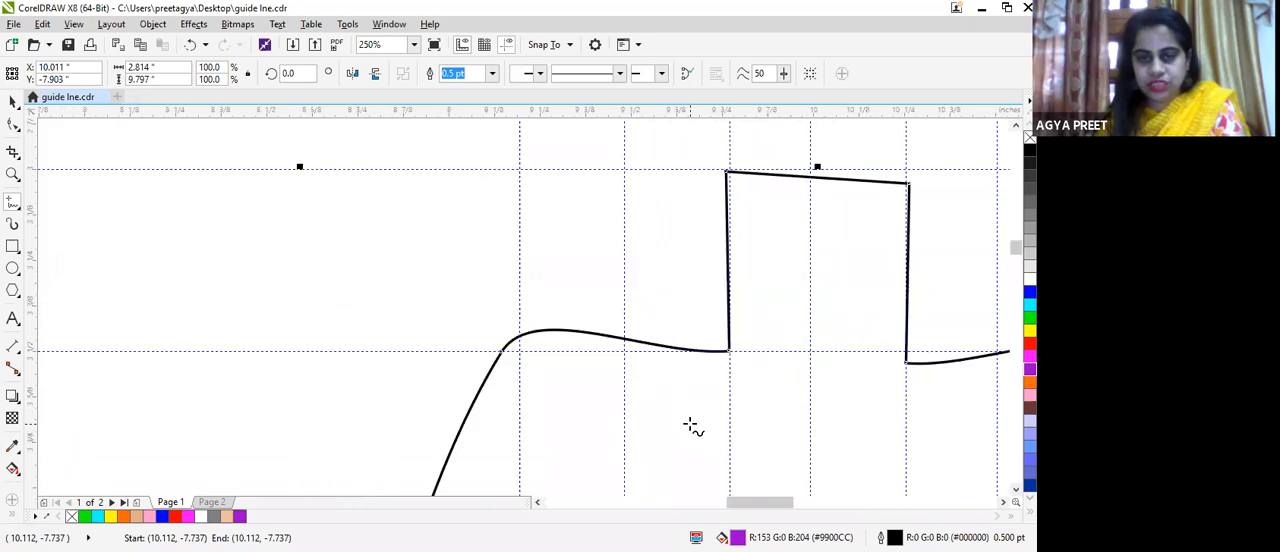
pyautogui.moveTo(1016, 249); pyautogui.dragTo(1016, 278)
pyautogui.press('F3')
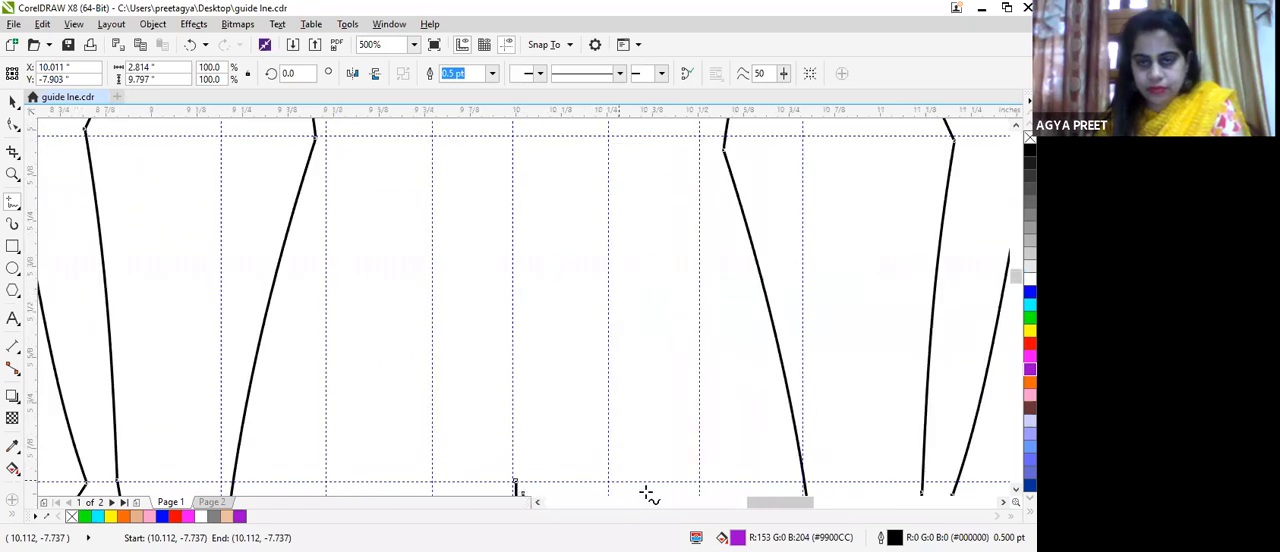
pyautogui.moveTo(773, 507)
pyautogui.mouseDown()
pyautogui.moveTo(811, 507)
pyautogui.moveTo(775, 511)
pyautogui.mouseUp()
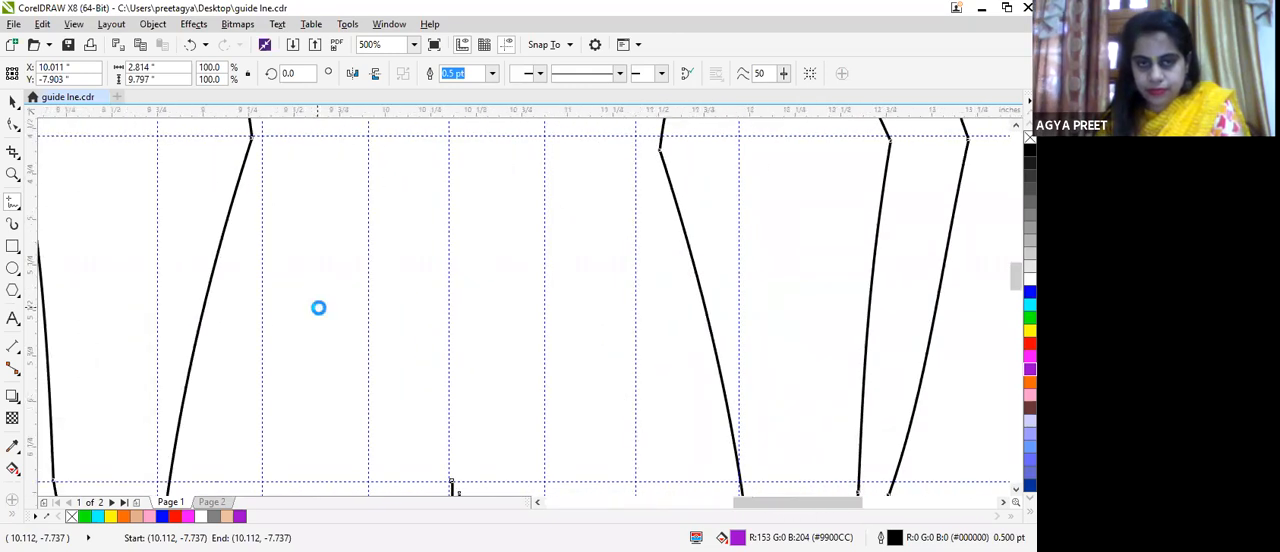
pyautogui.scroll(-3, 334, 323)
pyautogui.scroll(3, 336, 333)
pyautogui.scroll(2, 336, 333)
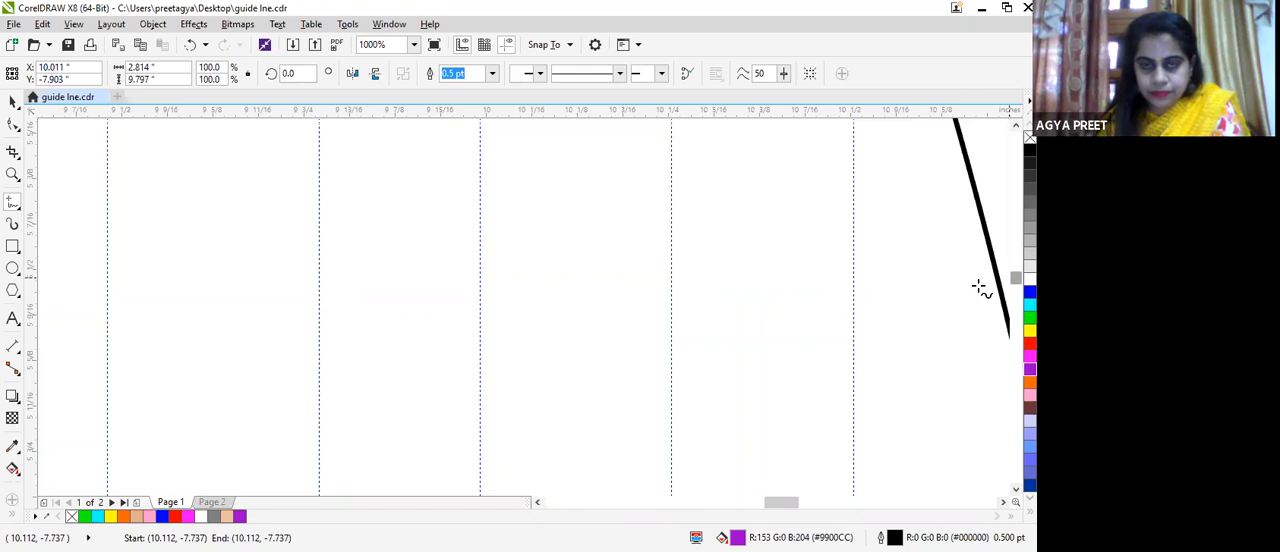
pyautogui.scroll(-2, 654, 330)
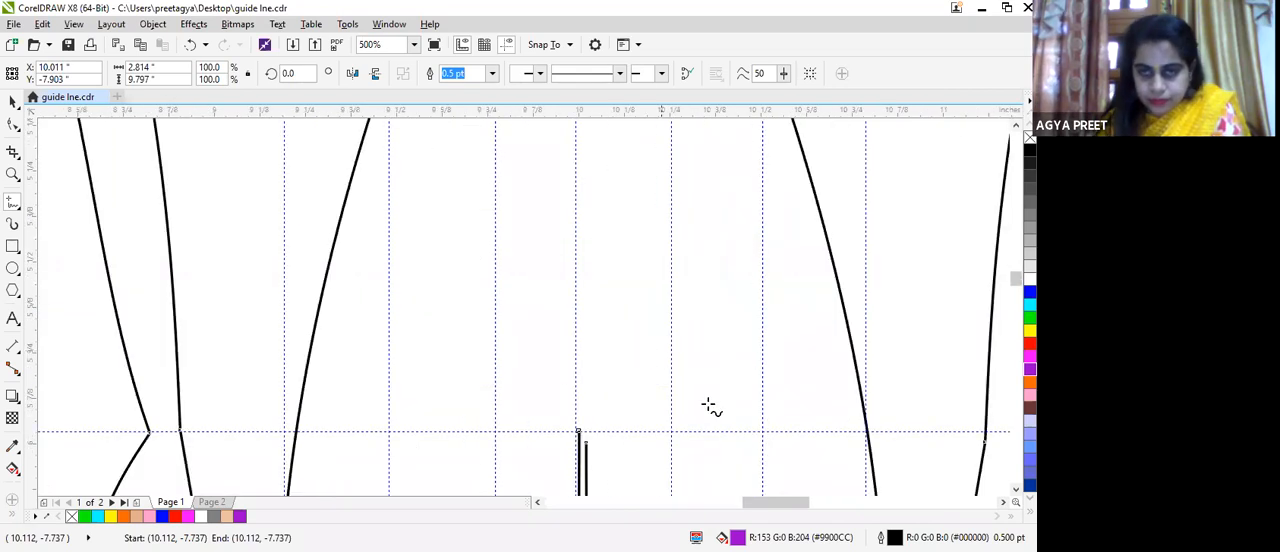
pyautogui.moveTo(1015, 282); pyautogui.dragTo(1004, 313)
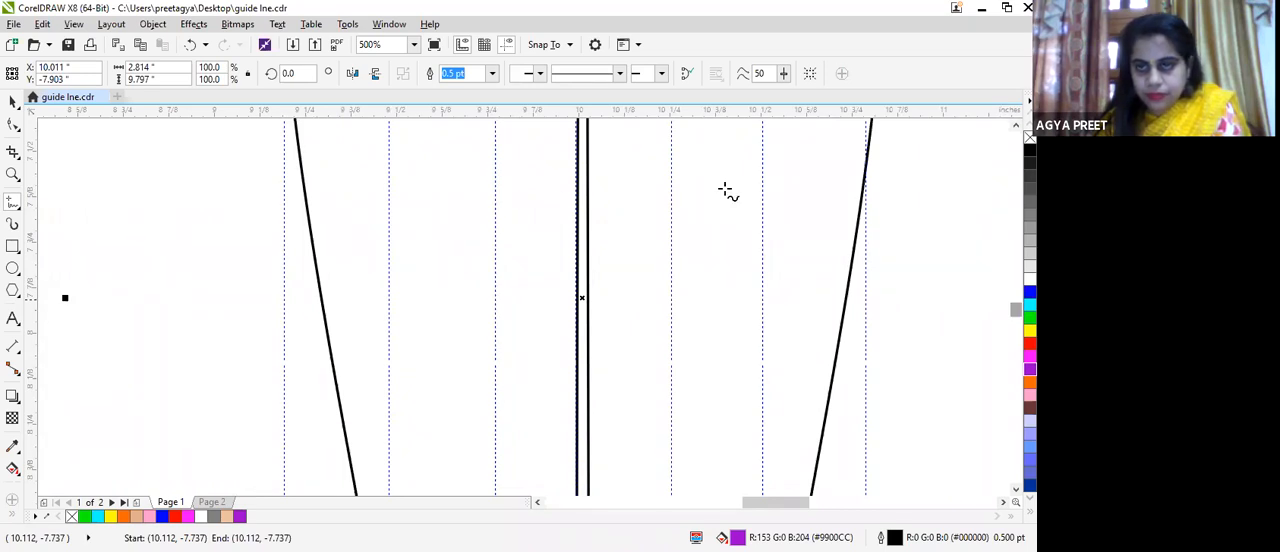
pyautogui.scroll(1, 725, 190)
pyautogui.moveTo(1015, 309); pyautogui.dragTo(1015, 293)
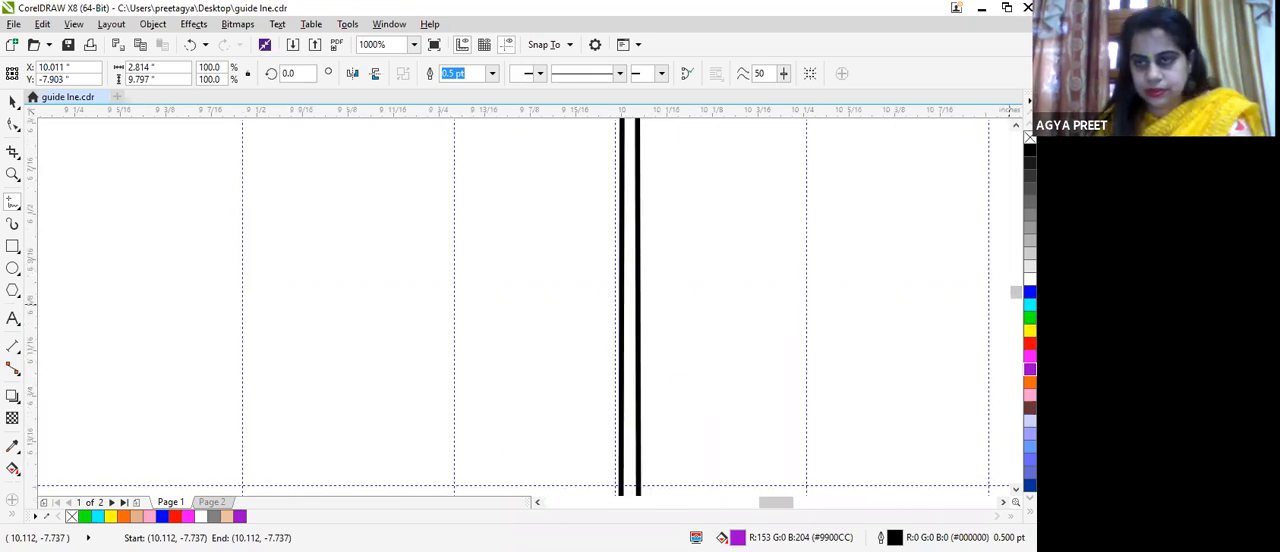
pyautogui.scroll(3, 520, 300)
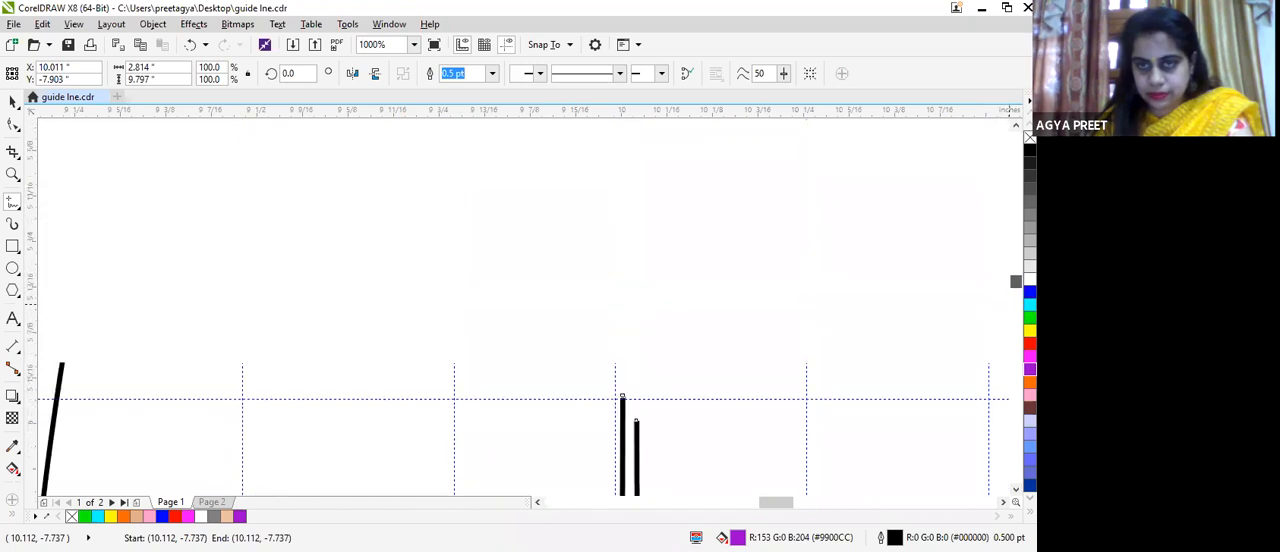
pyautogui.scroll(2, 569, 406)
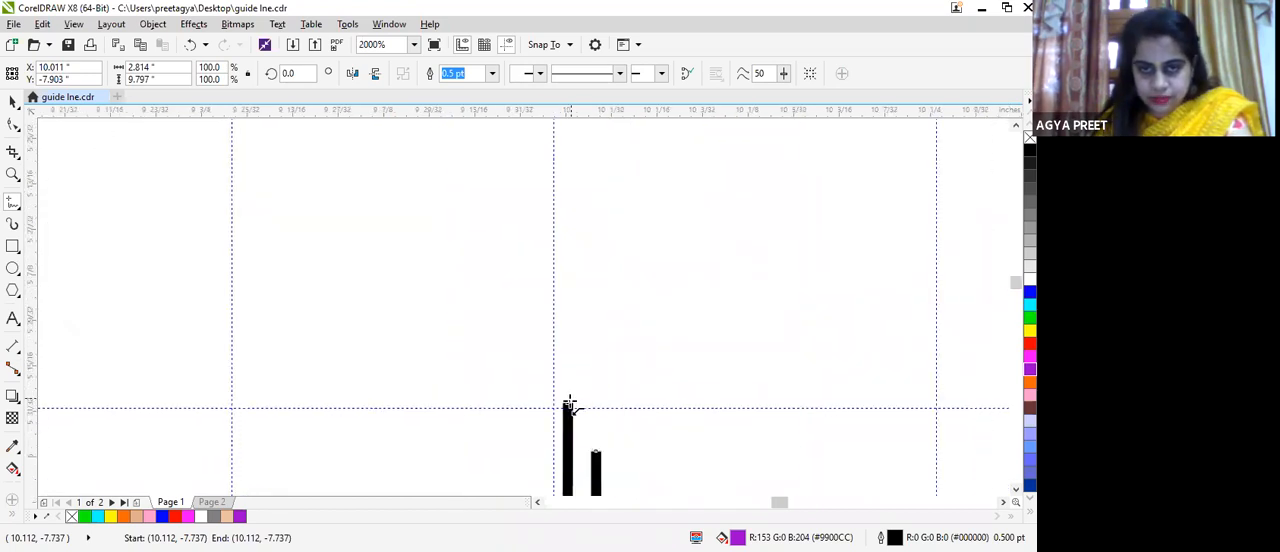
pyautogui.click(596, 451)
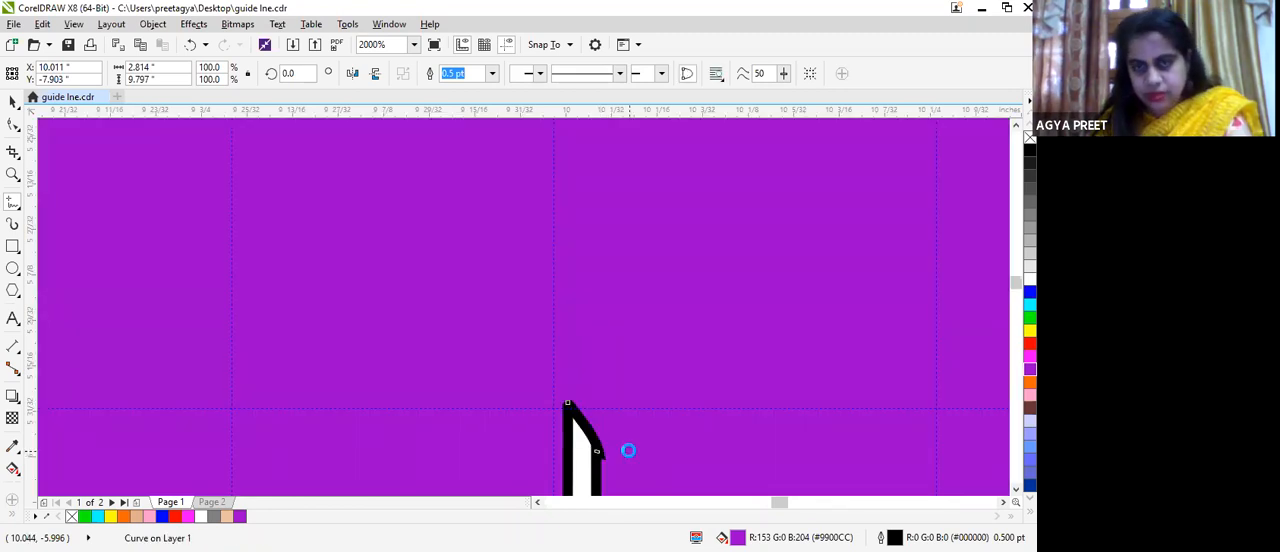
# Step: Change the closed body's uniform fill to a peach skin tone, RGB 240, 169, 136 (#F0A988)
pyautogui.scroll(-5, 626, 450)
pyautogui.scroll(-4, 657, 406)
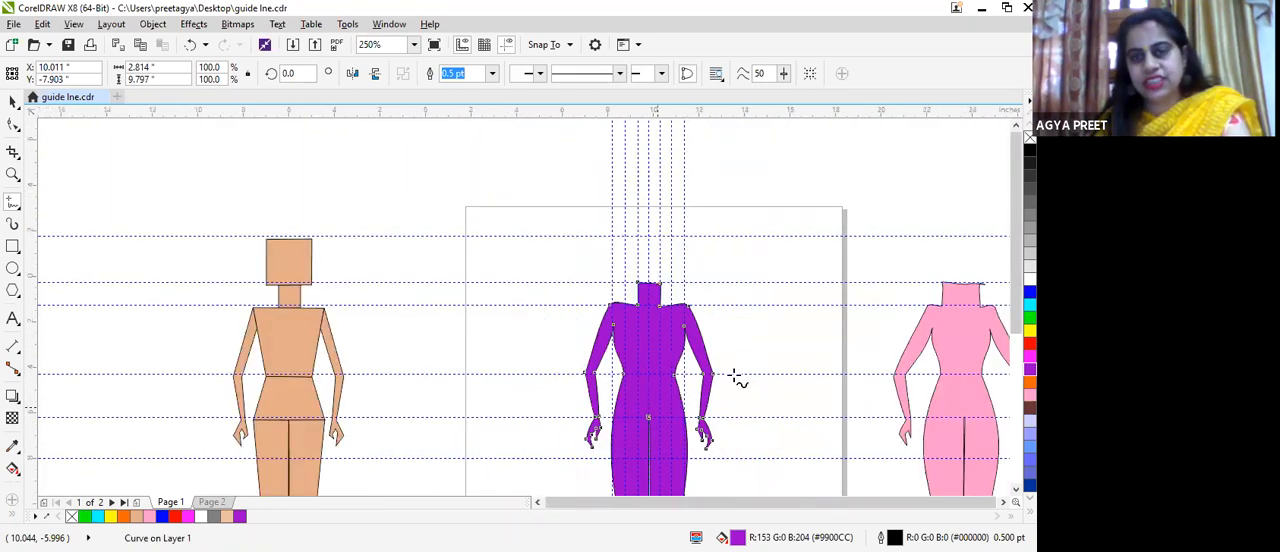
pyautogui.scroll(2, 690, 373)
pyautogui.scroll(-2, 687, 378)
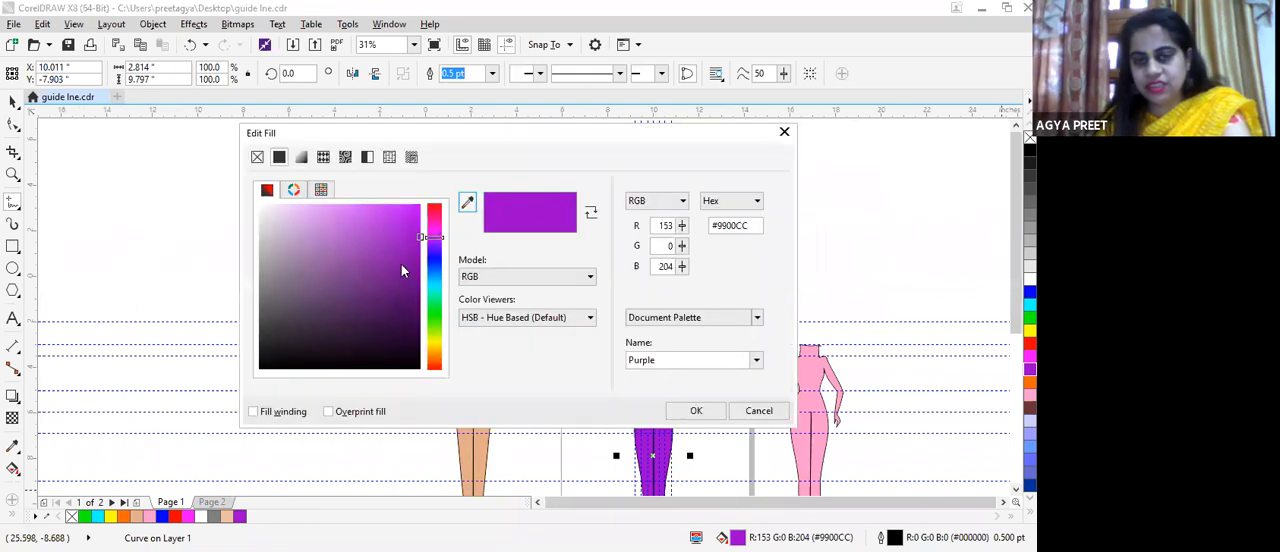
pyautogui.click(434, 366)
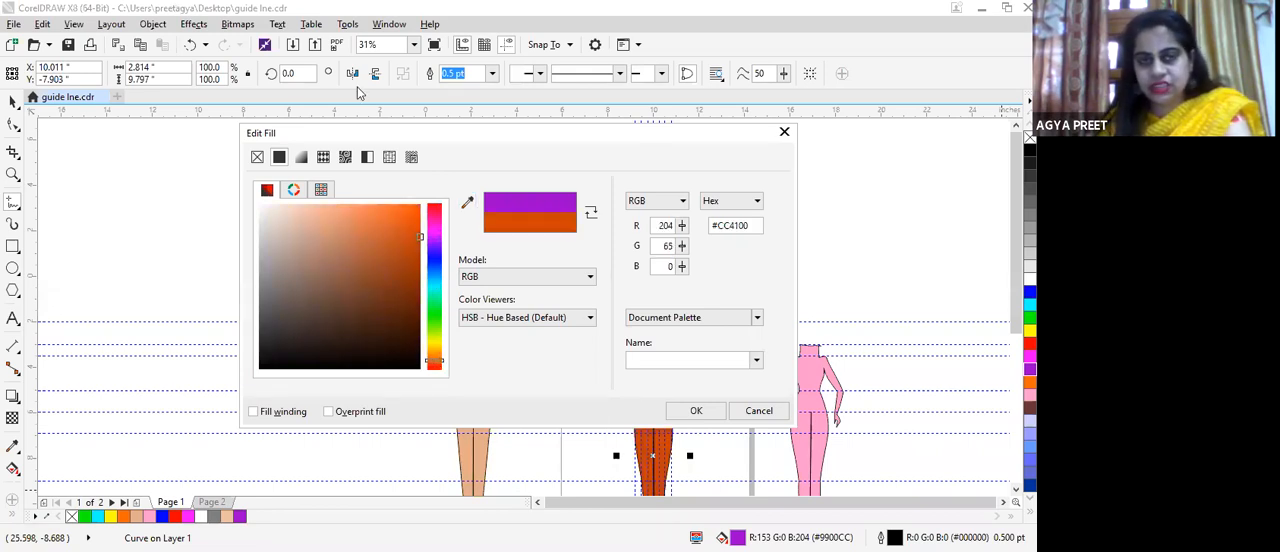
pyautogui.click(350, 255)
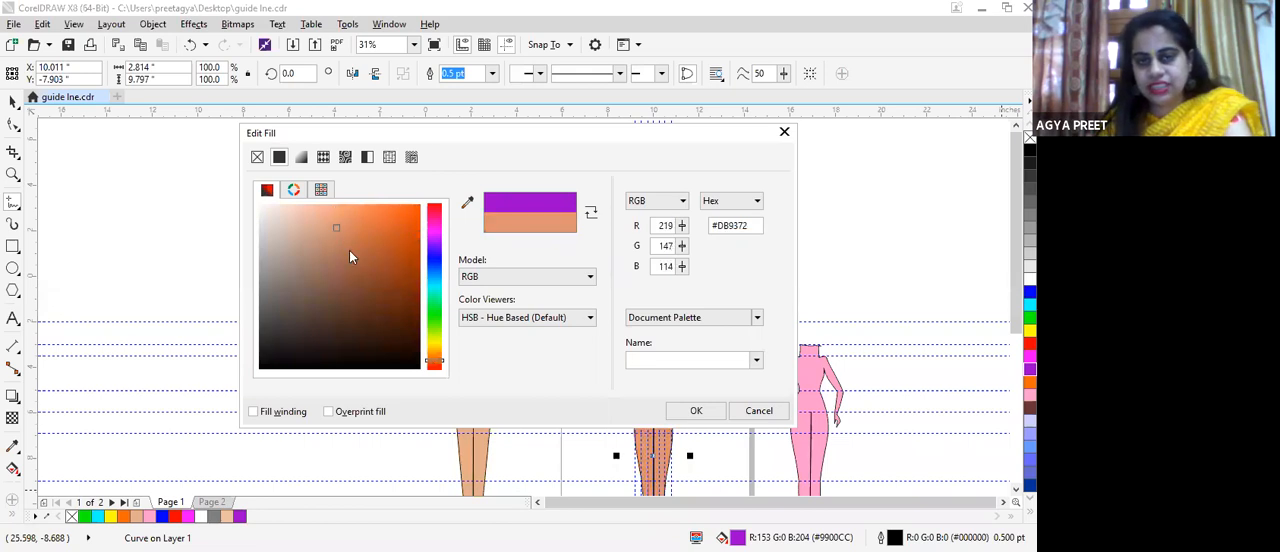
pyautogui.moveTo(346, 240); pyautogui.dragTo(364, 287)
pyautogui.click(362, 242)
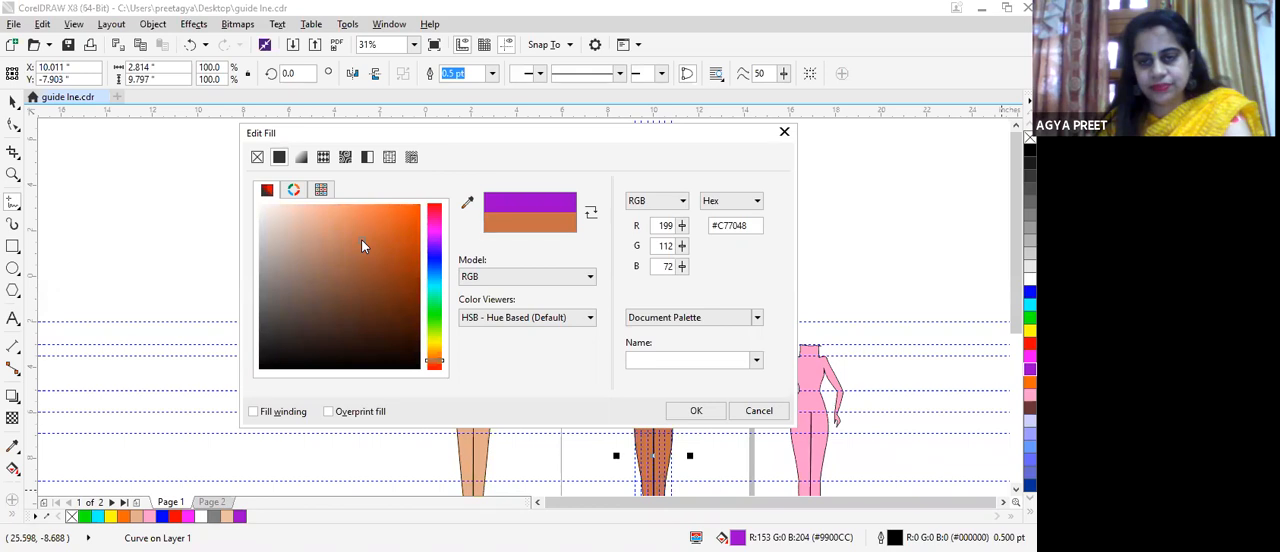
pyautogui.click(328, 215)
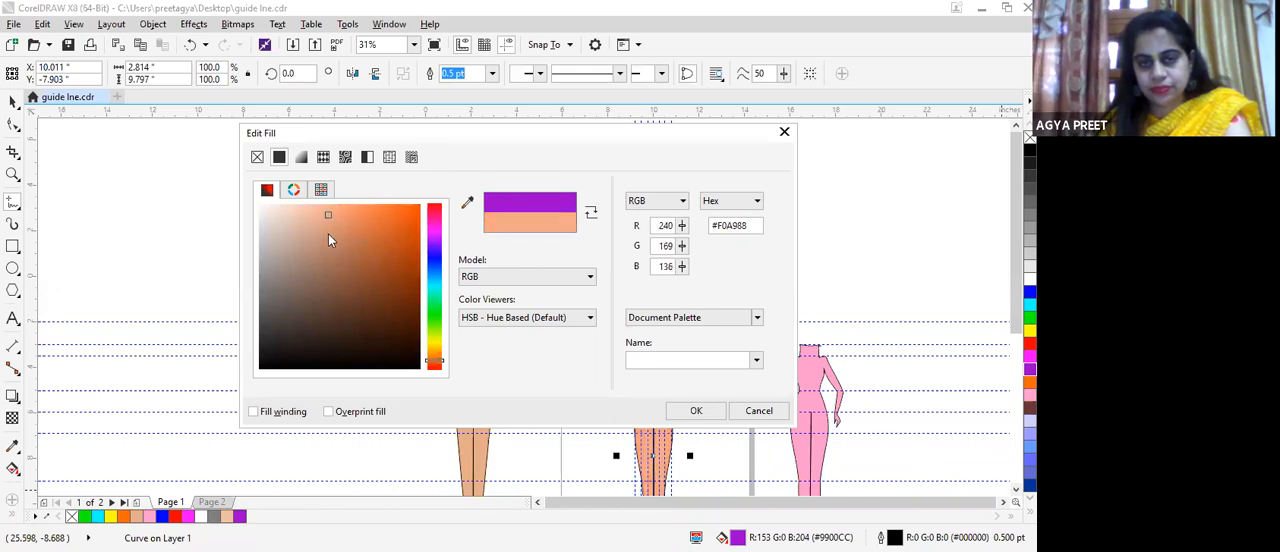
pyautogui.click(697, 412)
# Step: Start the dress outline with a straight Freehand line about 1.51 in long across the chest, from the left armpit to the right
pyautogui.scroll(-3, 710, 405)
pyautogui.scroll(7, 715, 399)
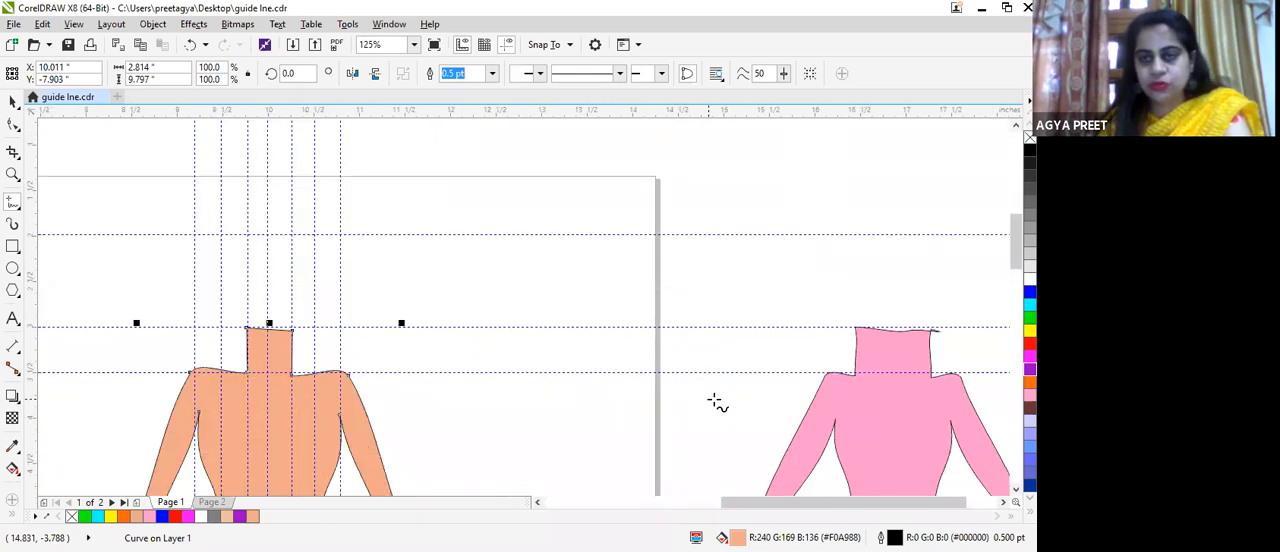
pyautogui.moveTo(1014, 249); pyautogui.dragTo(1015, 277)
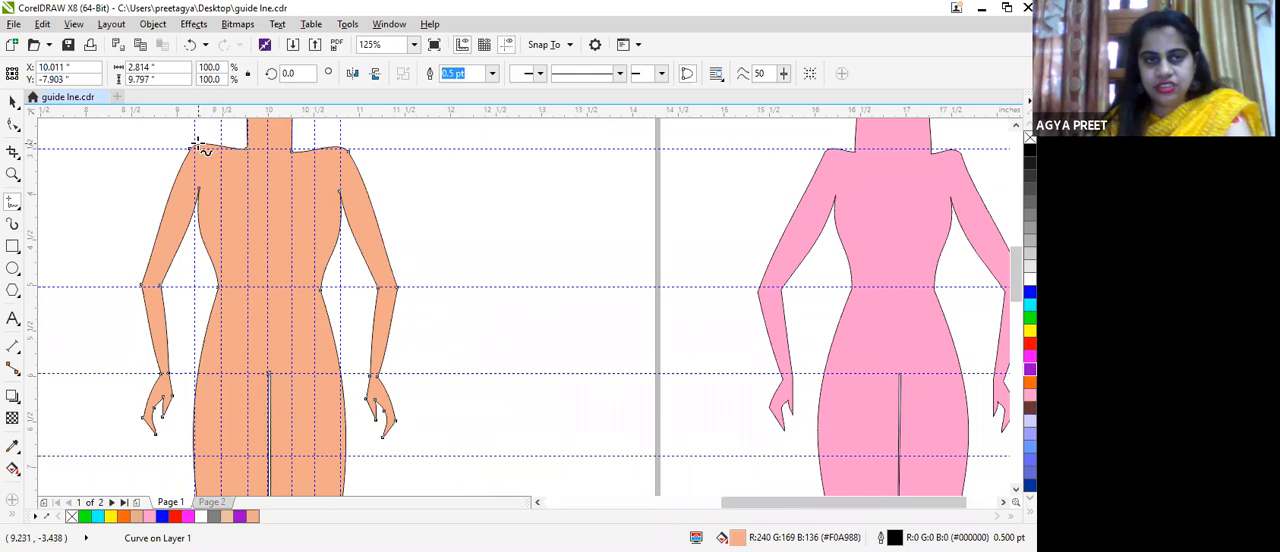
pyautogui.click(199, 187)
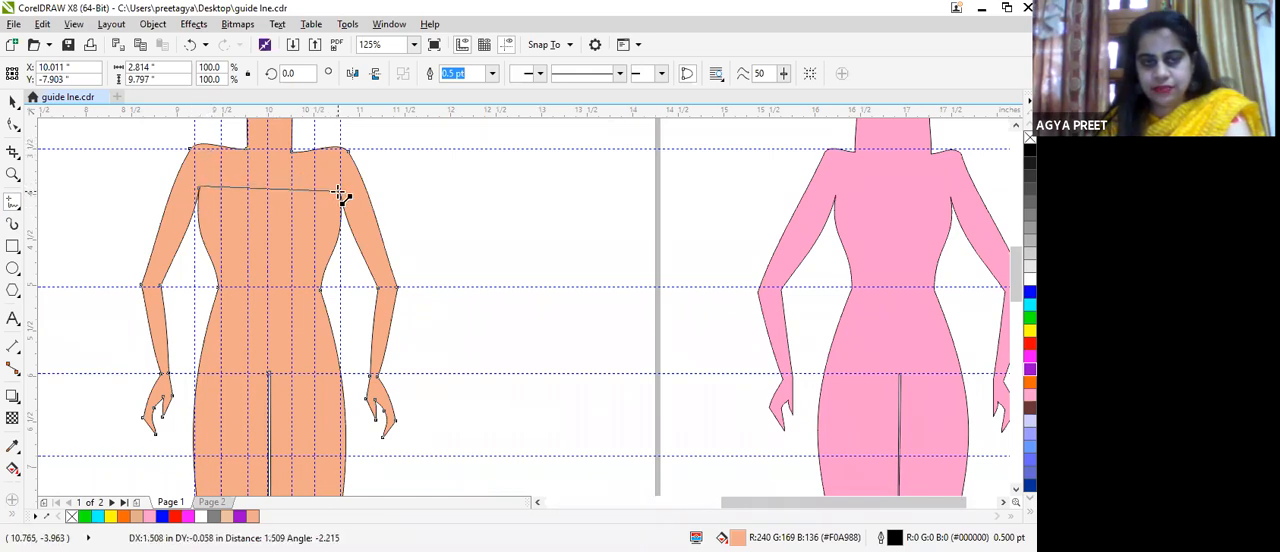
pyautogui.click(338, 192)
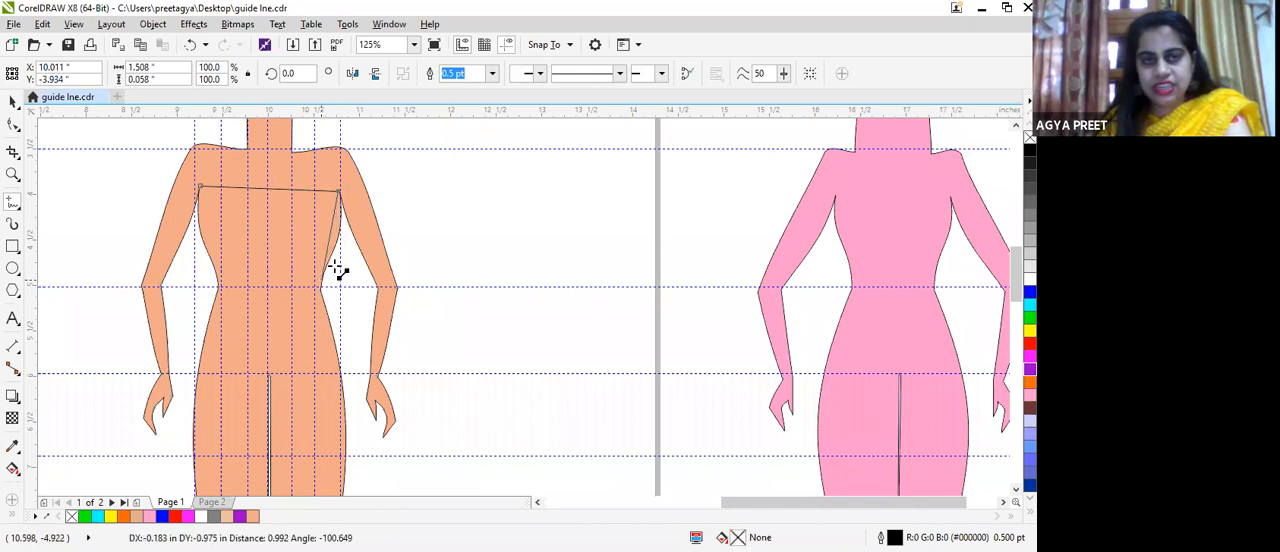
# Step: Continue the dress outline down the right side through the waist to a flared hem, about 2.69 in wide, ending at its left corner
pyautogui.click(342, 230)
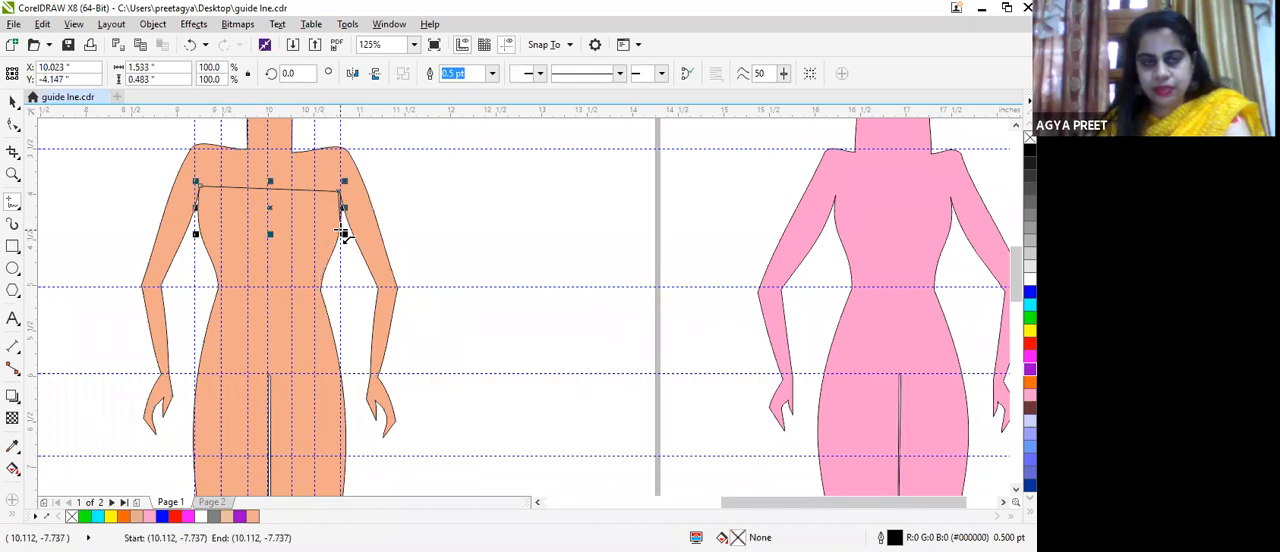
pyautogui.click(321, 291)
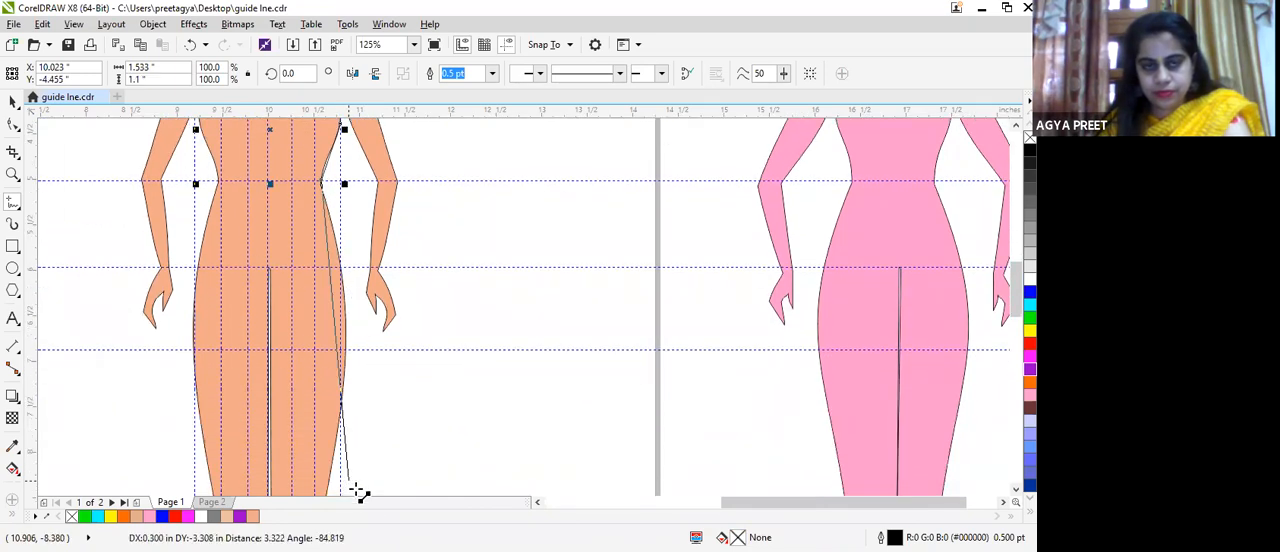
pyautogui.click(386, 462)
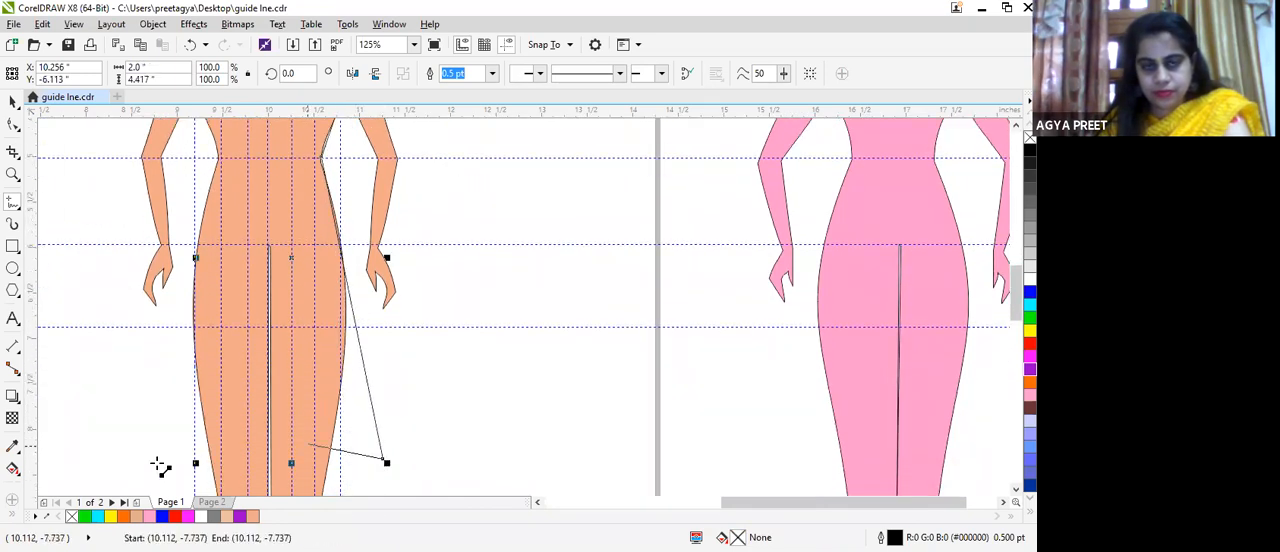
pyautogui.click(136, 480)
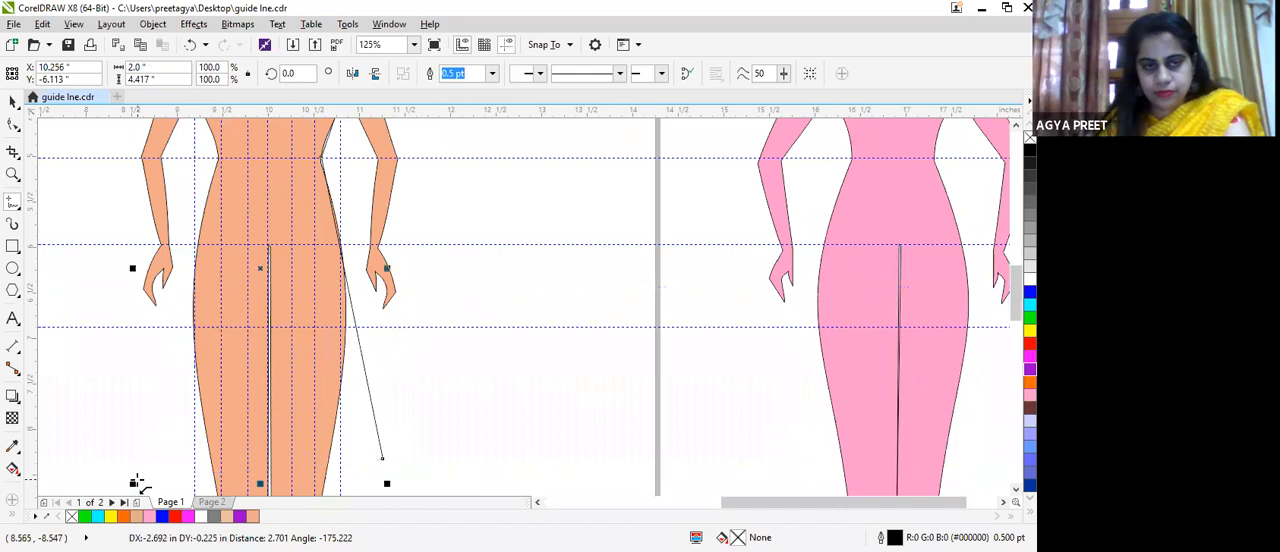
# Step: Continue the dress outline from the hem's left corner up past the hip and waist to the left armpit
pyautogui.click(198, 241)
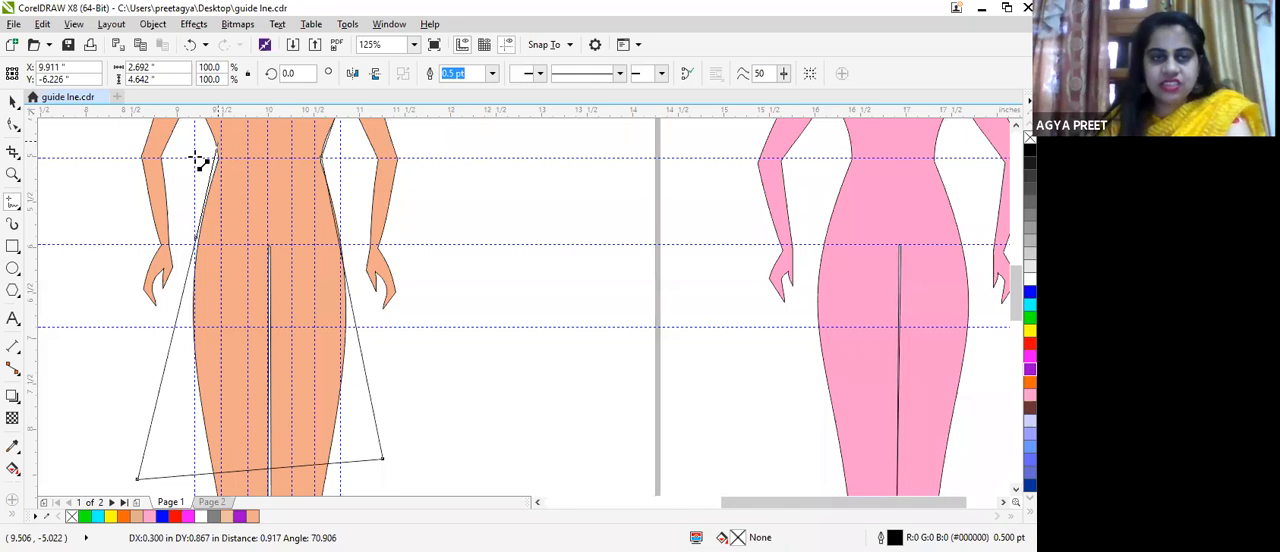
pyautogui.scroll(3, 218, 160)
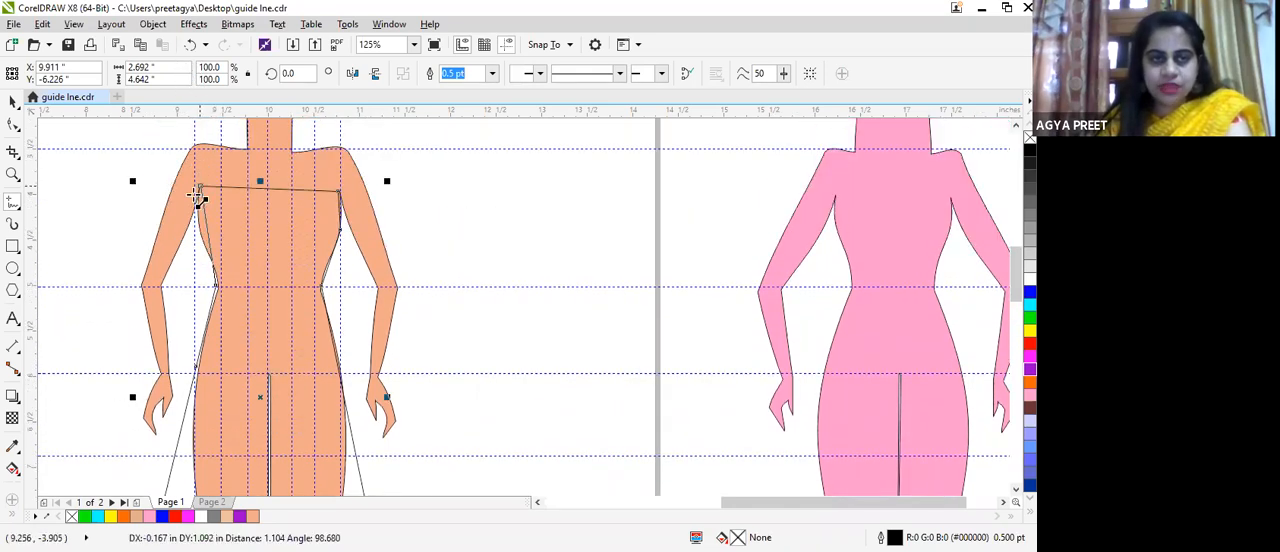
pyautogui.click(206, 244)
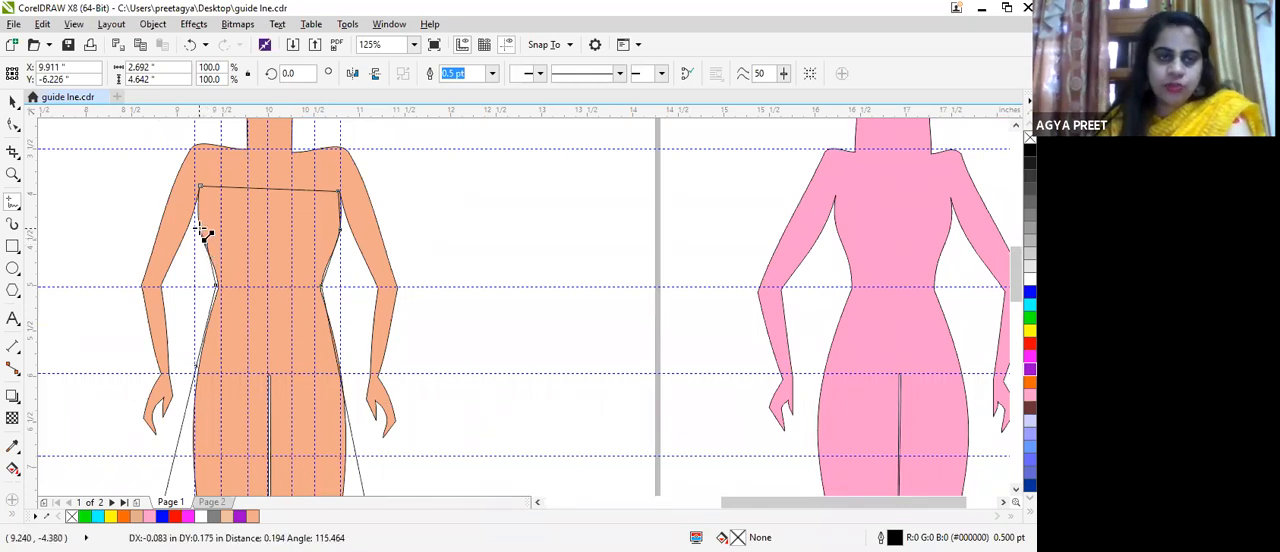
pyautogui.click(200, 186)
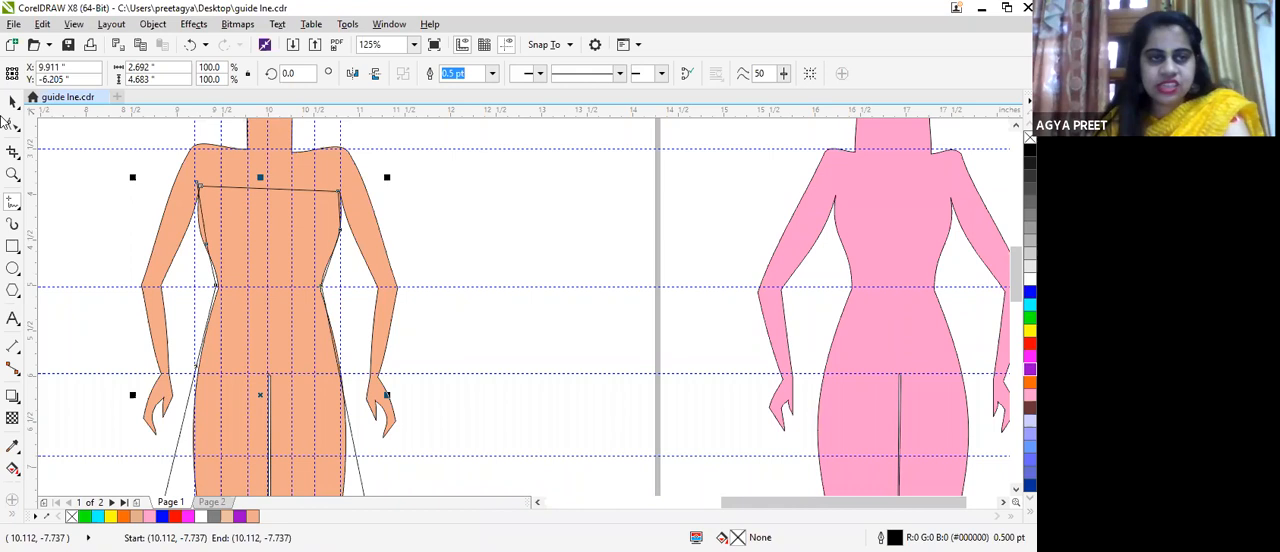
# Step: Join the dress outline's loose end node to its start node at the left armpit to close the shape
pyautogui.click(13, 124)
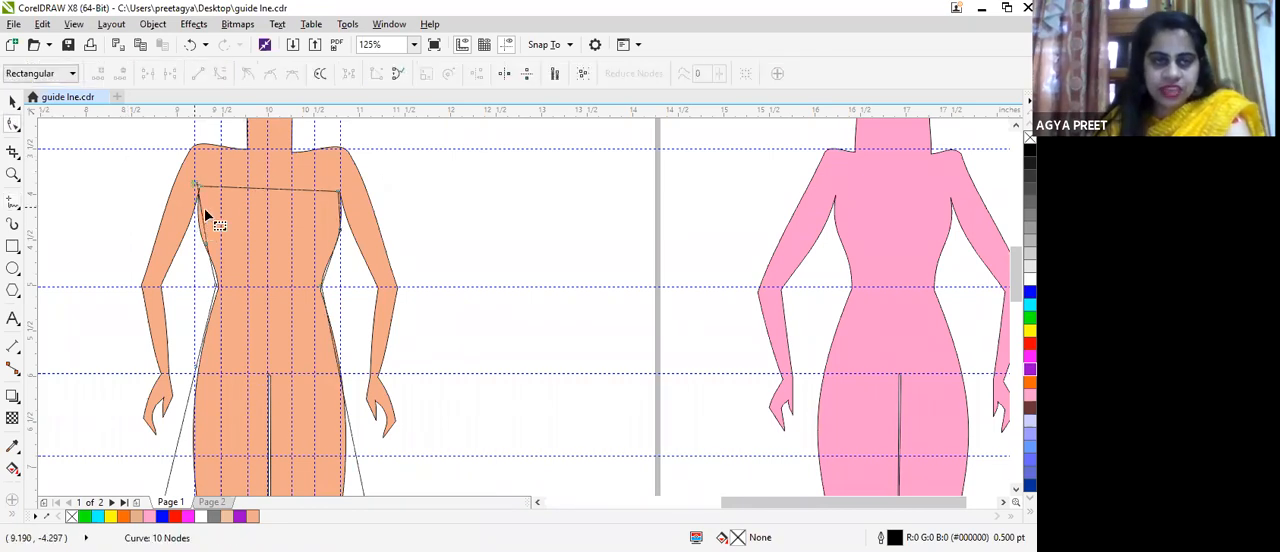
pyautogui.scroll(4, 201, 189)
pyautogui.scroll(-1, 201, 189)
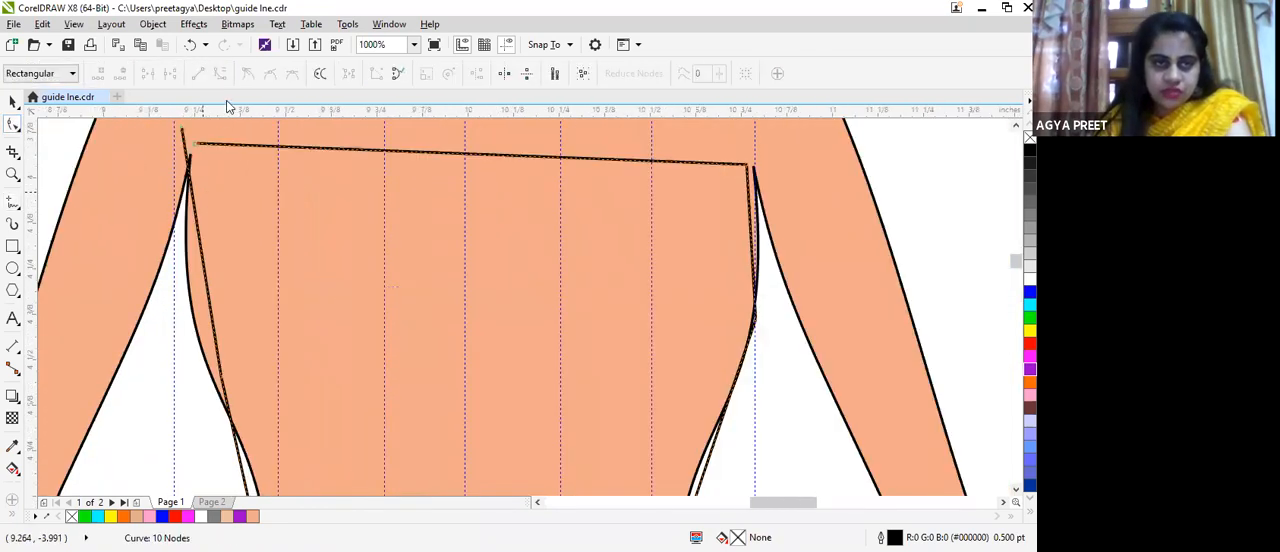
pyautogui.click(198, 148)
pyautogui.moveTo(198, 149); pyautogui.dragTo(197, 144)
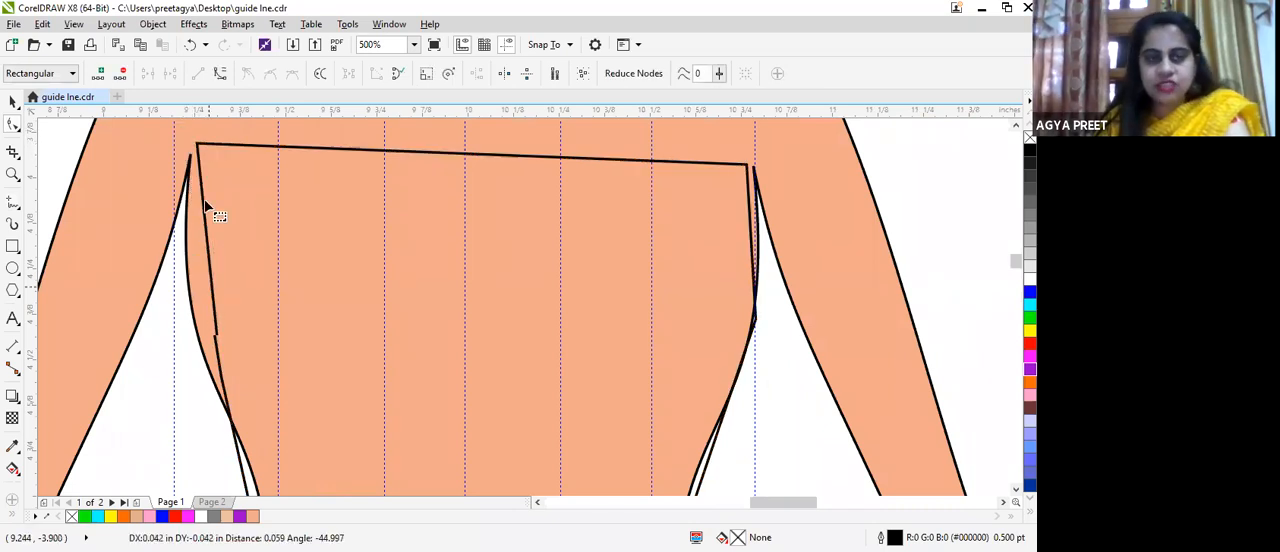
# Step: Curve the bodice's left side to follow the torso, delete the extra node below the bust, and align its upper corner with the armpit
pyautogui.click(215, 315)
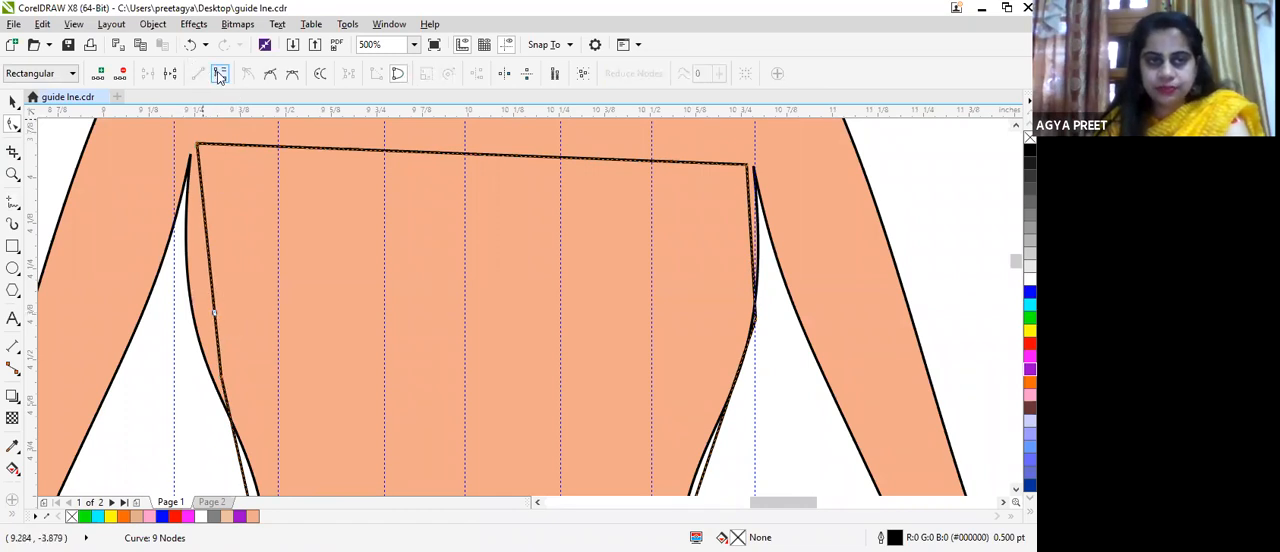
pyautogui.click(213, 305)
pyautogui.moveTo(215, 313); pyautogui.dragTo(189, 313)
pyautogui.click(220, 378)
pyautogui.press('Delete')
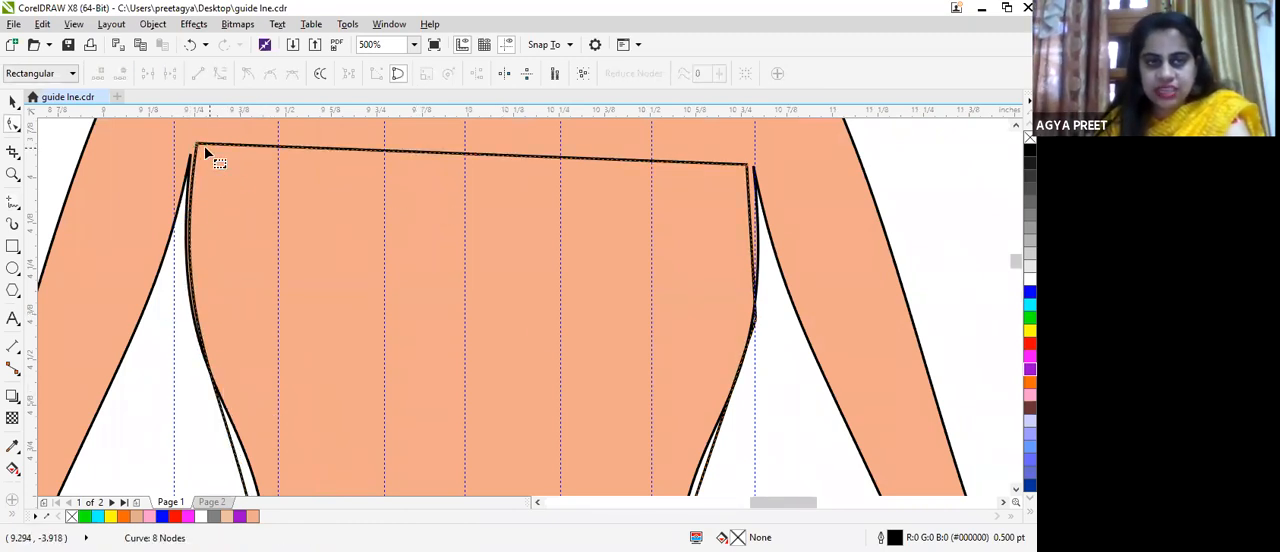
pyautogui.moveTo(198, 147); pyautogui.dragTo(195, 150)
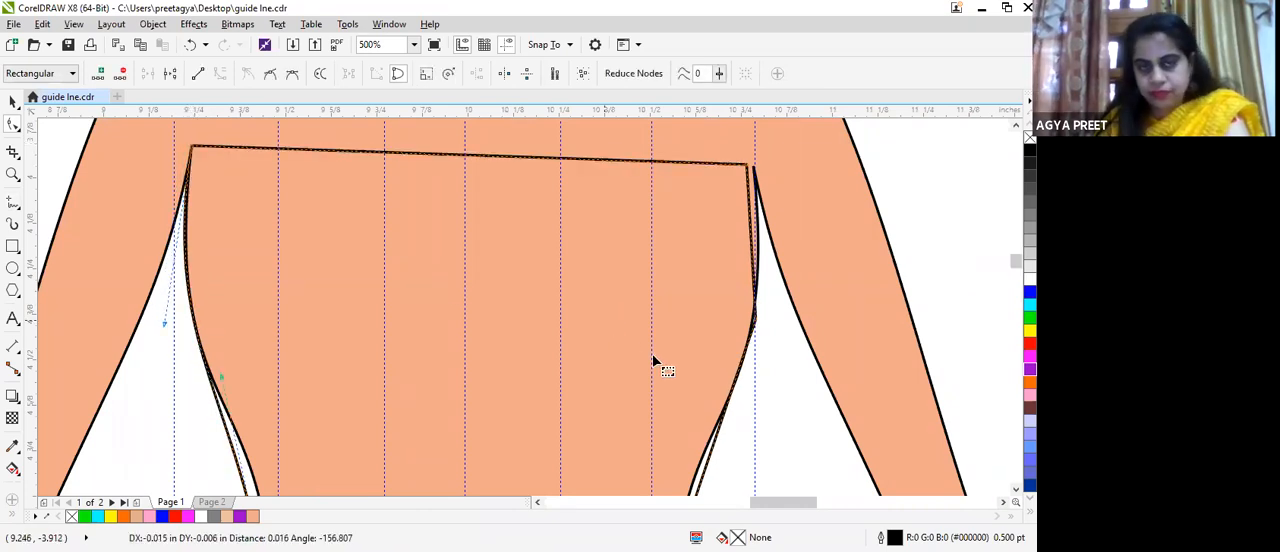
# Step: Move the bodice's upper right corner node onto the right armpit point of the body
pyautogui.scroll(-1, 737, 320)
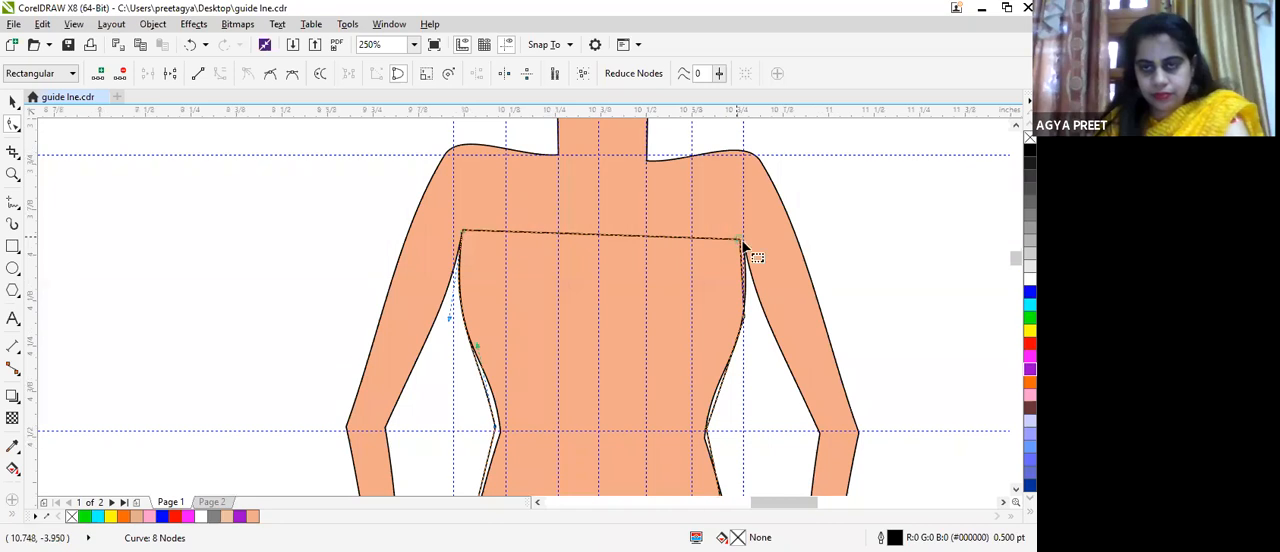
pyautogui.scroll(2, 745, 250)
pyautogui.moveTo(750, 249); pyautogui.dragTo(764, 254)
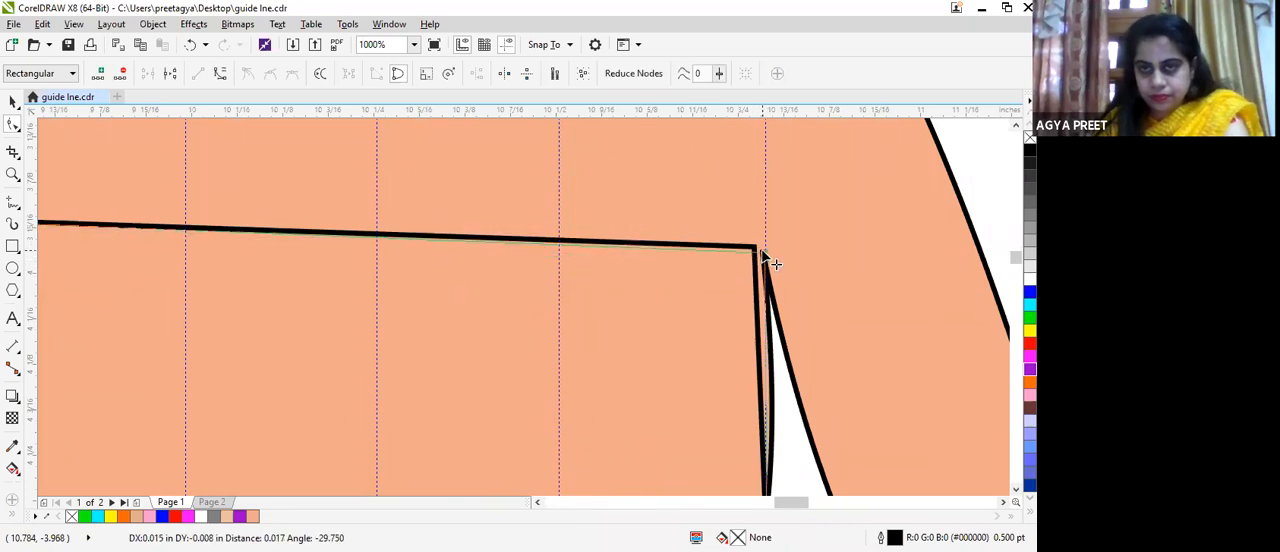
pyautogui.moveTo(790, 322); pyautogui.dragTo(791, 317)
pyautogui.scroll(-1, 791, 318)
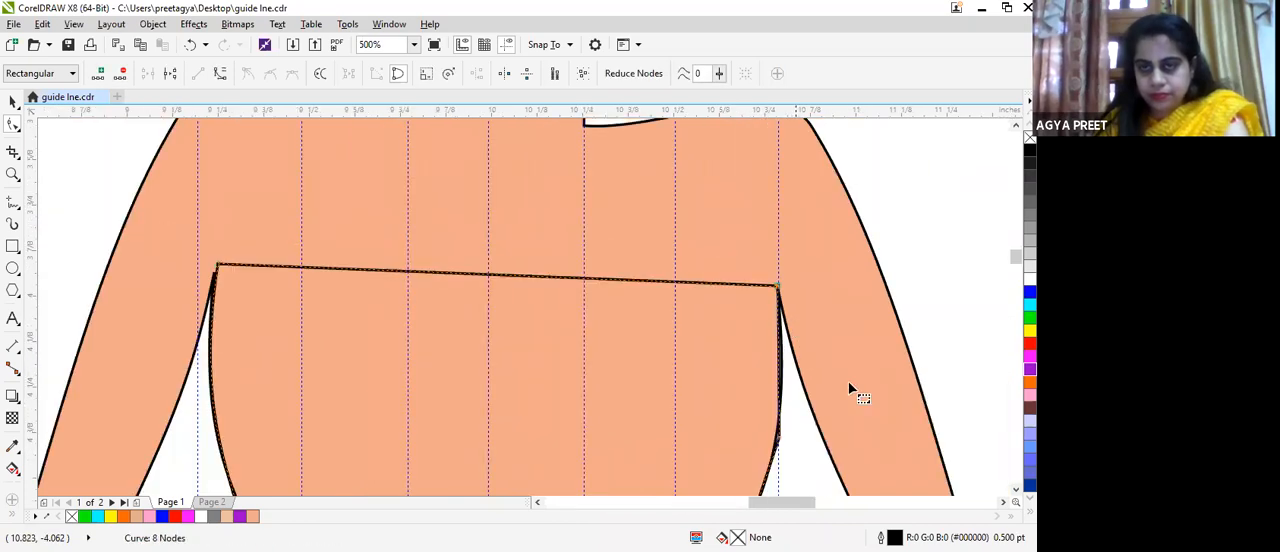
# Step: Delete the extra node on the bodice's right side and bend that side into a curve following the torso
pyautogui.scroll(2, 670, 330)
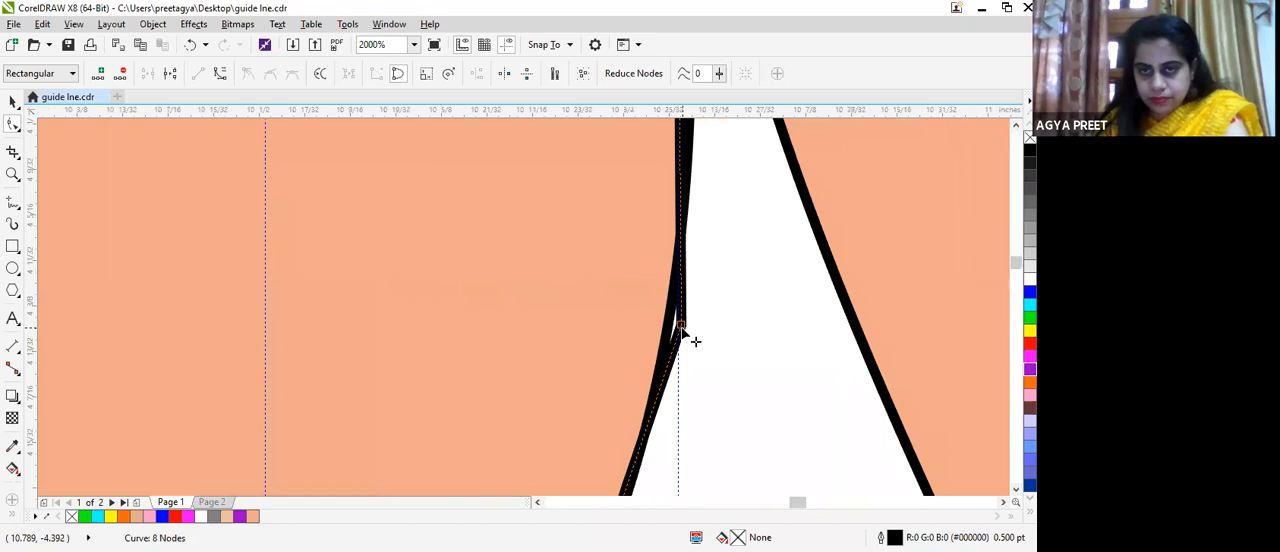
pyautogui.doubleClick(681, 326)
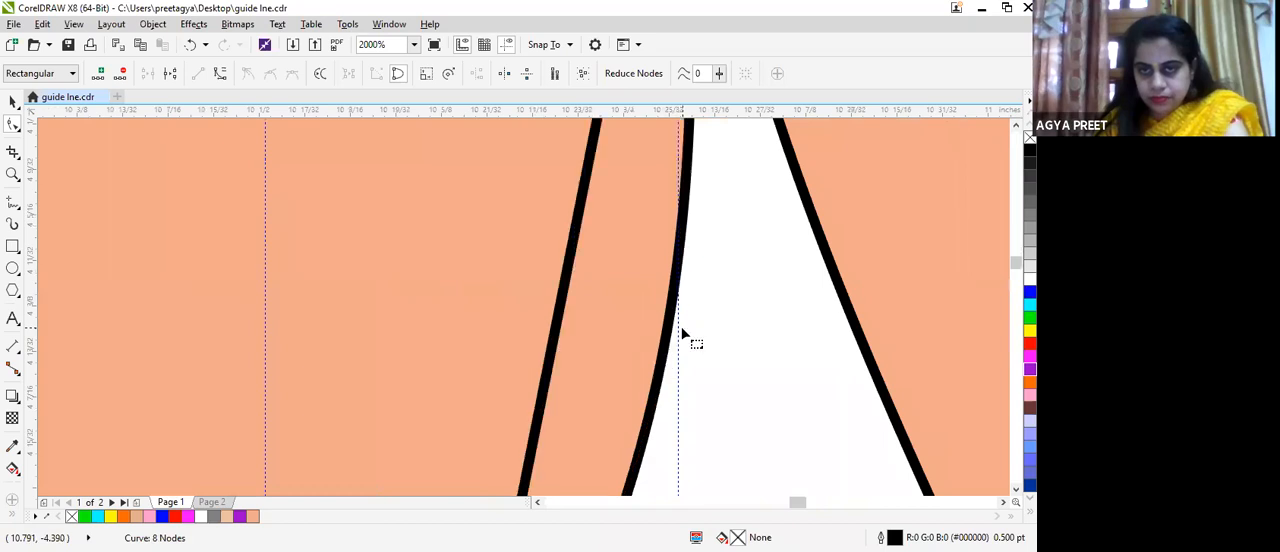
pyautogui.click(558, 312)
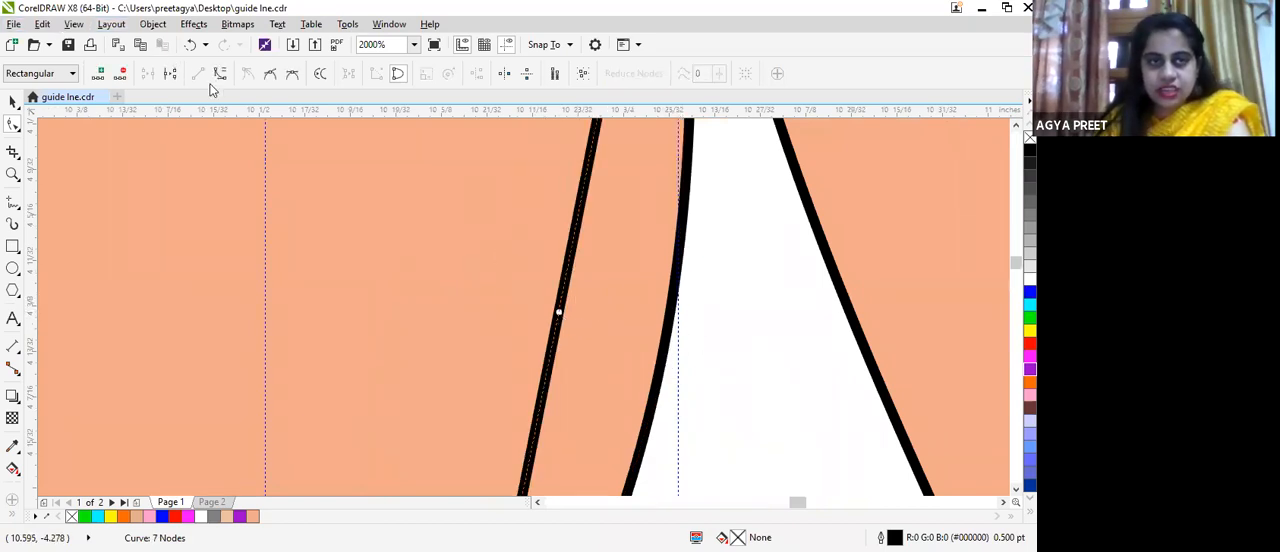
pyautogui.click(560, 223)
pyautogui.moveTo(578, 217)
pyautogui.mouseDown()
pyautogui.moveTo(696, 237)
pyautogui.moveTo(680, 258)
pyautogui.mouseUp()
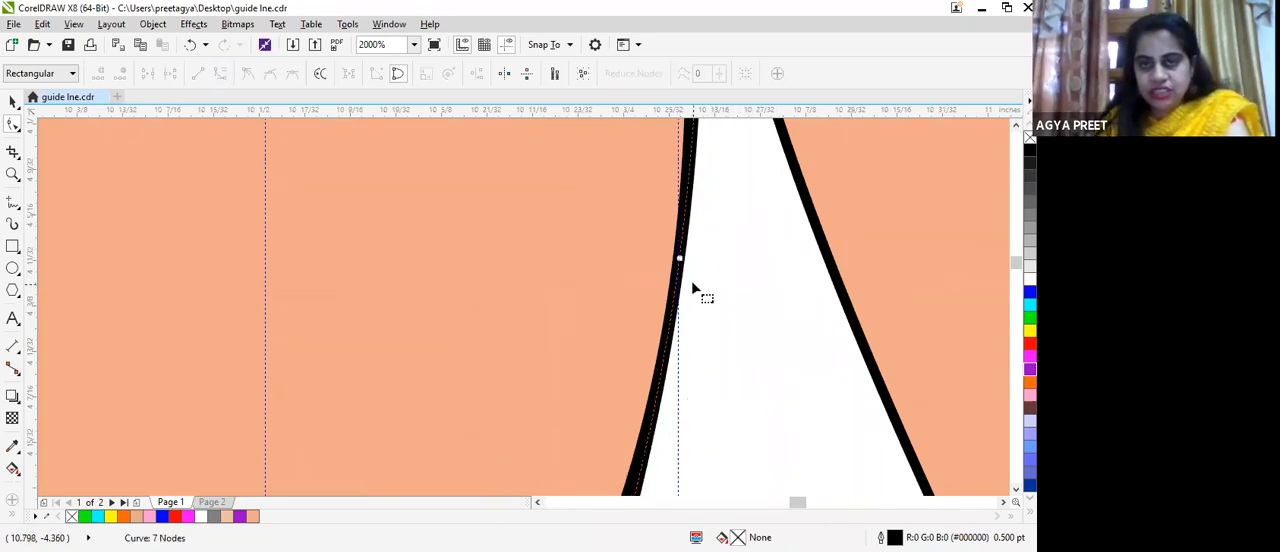
pyautogui.scroll(-3, 693, 288)
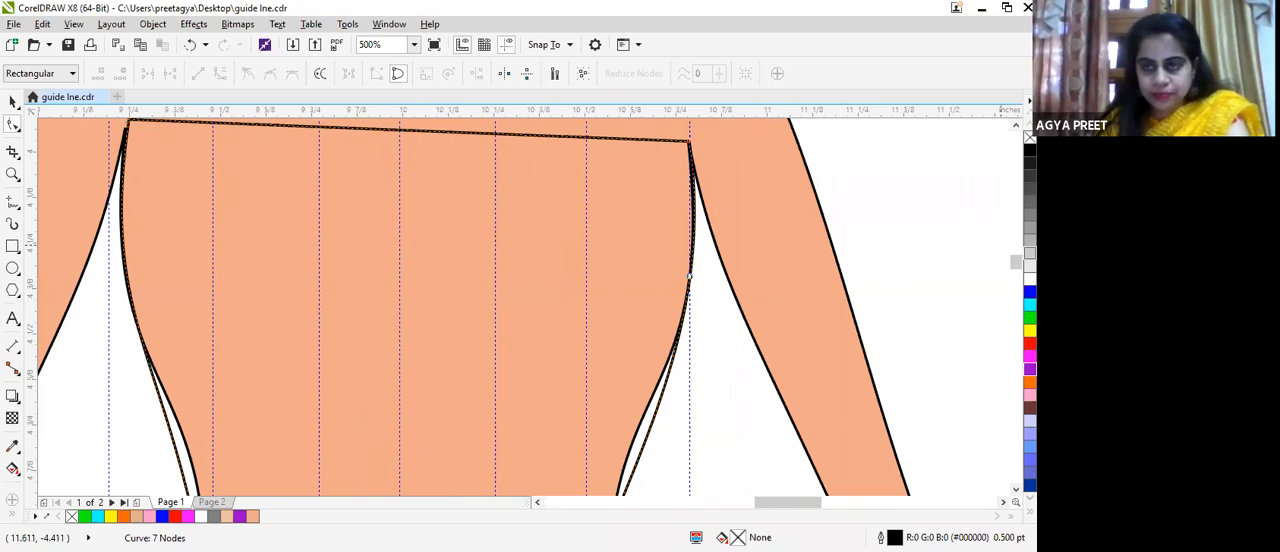
# Step: Fill the closed dress shape with yellow, RGB 255, 255, 0 (#FFFF00)
pyautogui.moveTo(1016, 261)
pyautogui.mouseDown()
pyautogui.moveTo(1016, 286)
pyautogui.moveTo(1016, 255)
pyautogui.mouseUp()
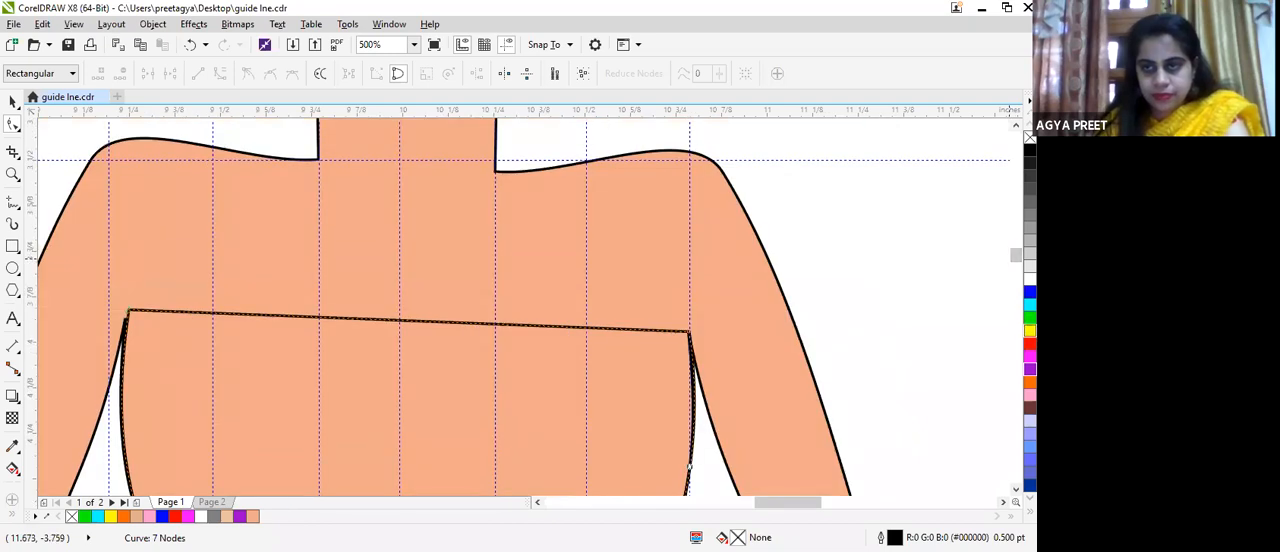
pyautogui.click(1030, 330)
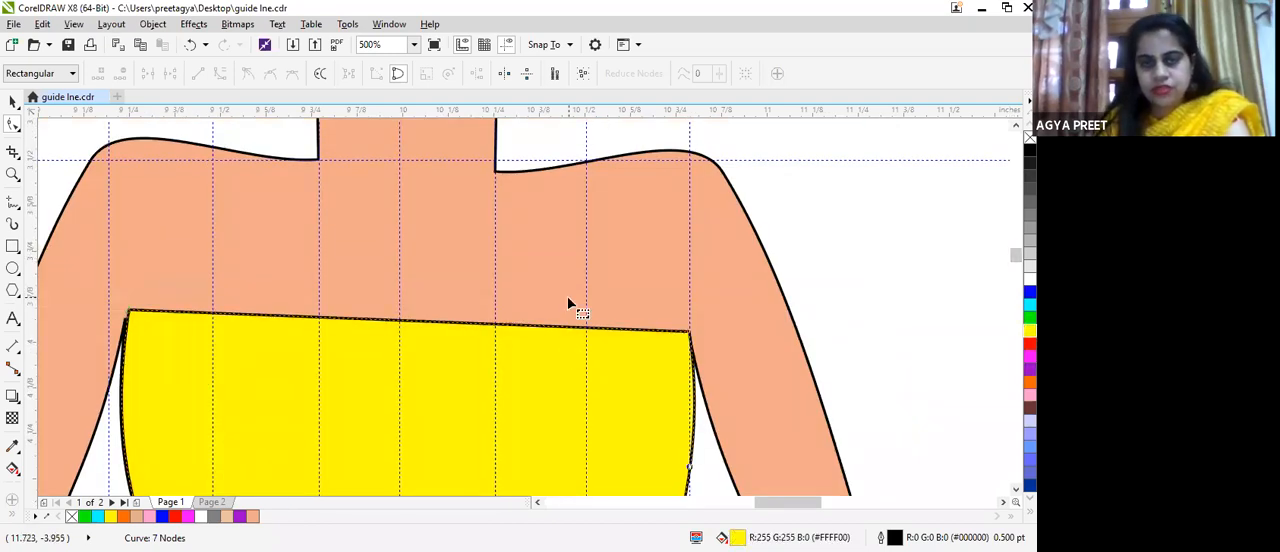
pyautogui.scroll(-3, 568, 304)
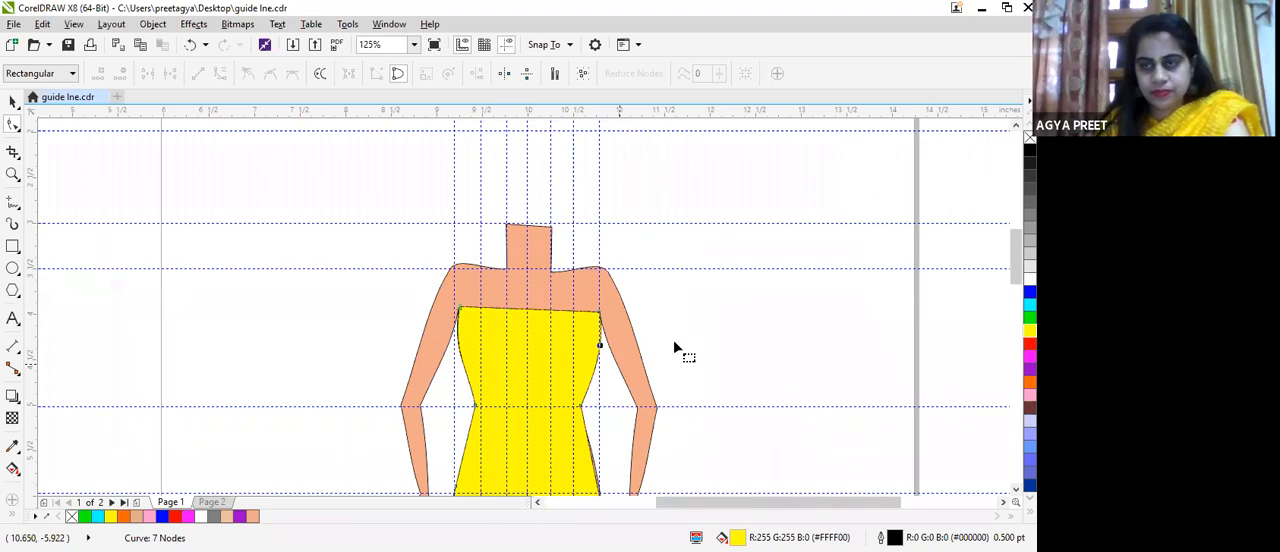
pyautogui.scroll(-3, 530, 305)
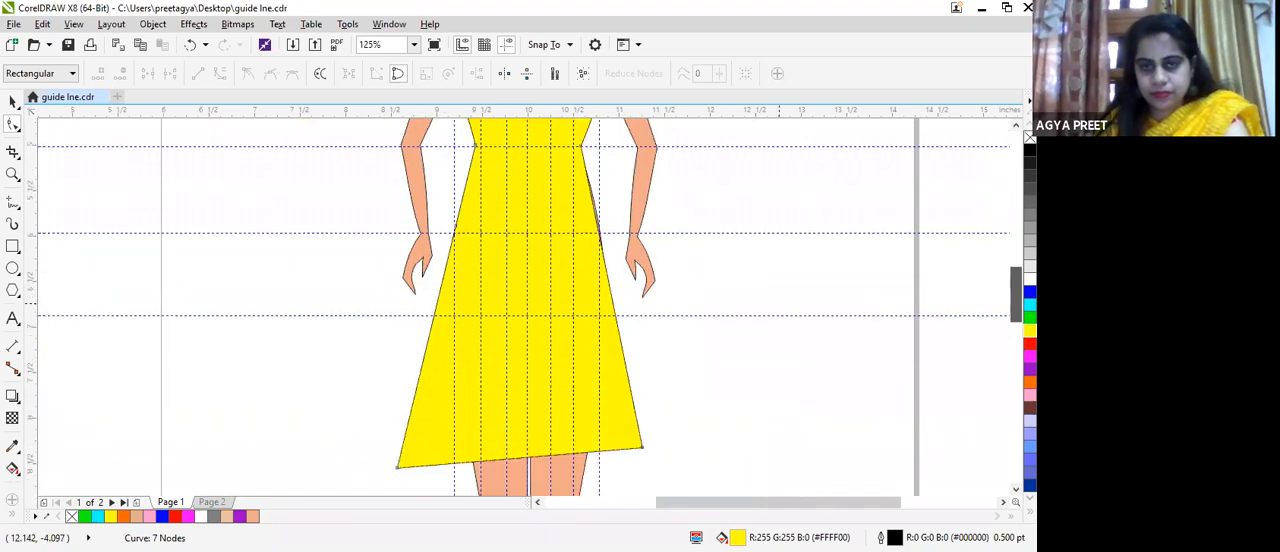
# Step: Convert the skirt's right side below the waist to a curve and bend it outward to cover the exposed hip
pyautogui.scroll(1, 679, 258)
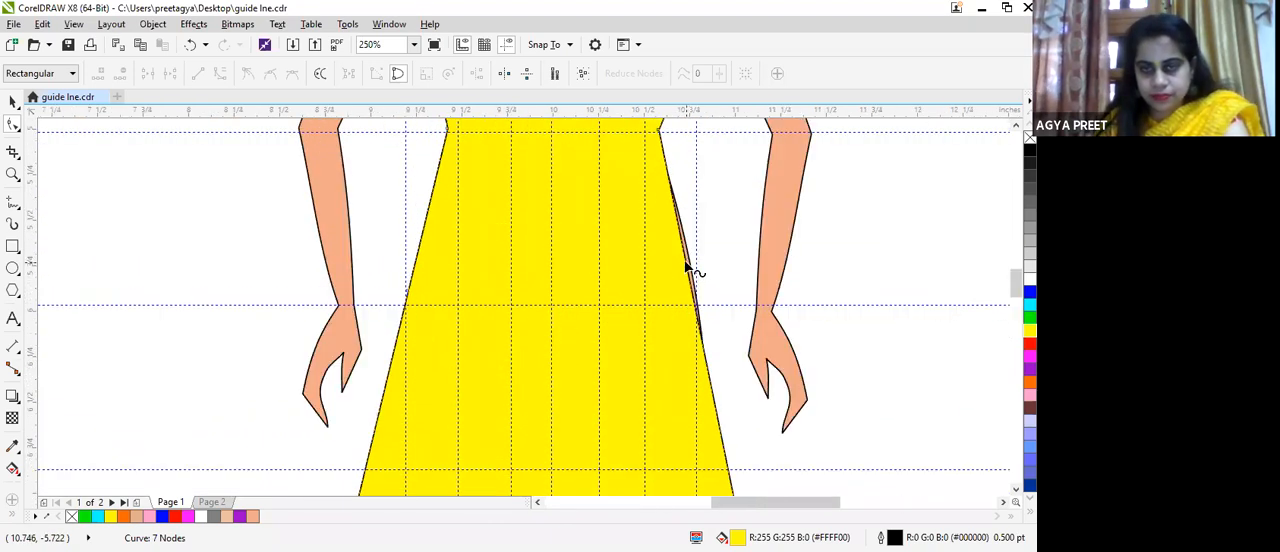
pyautogui.scroll(2, 686, 266)
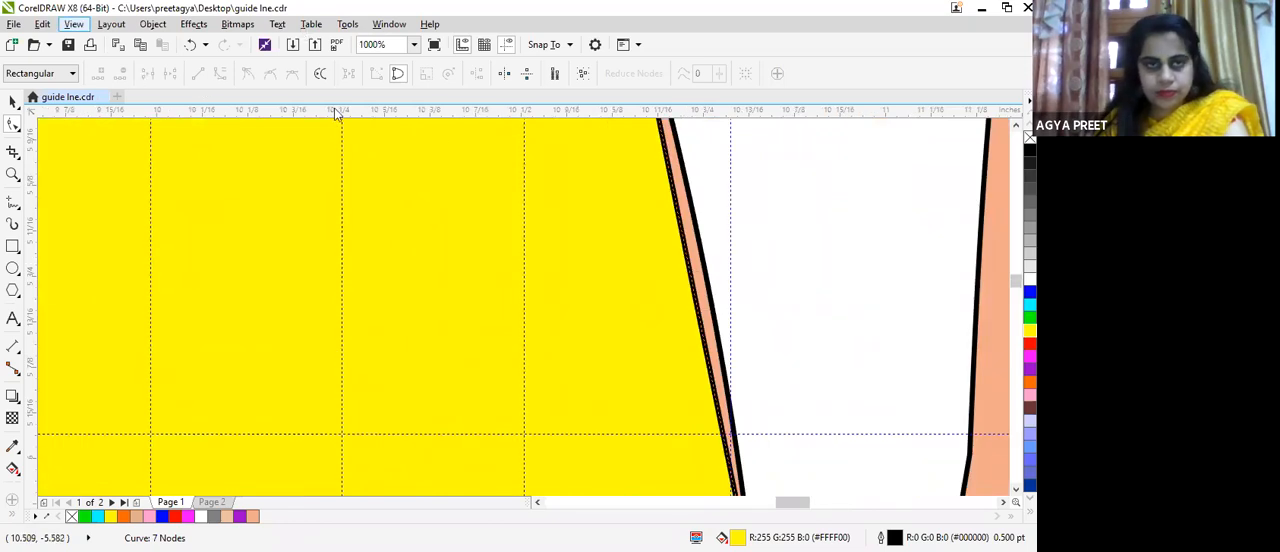
pyautogui.click(695, 297)
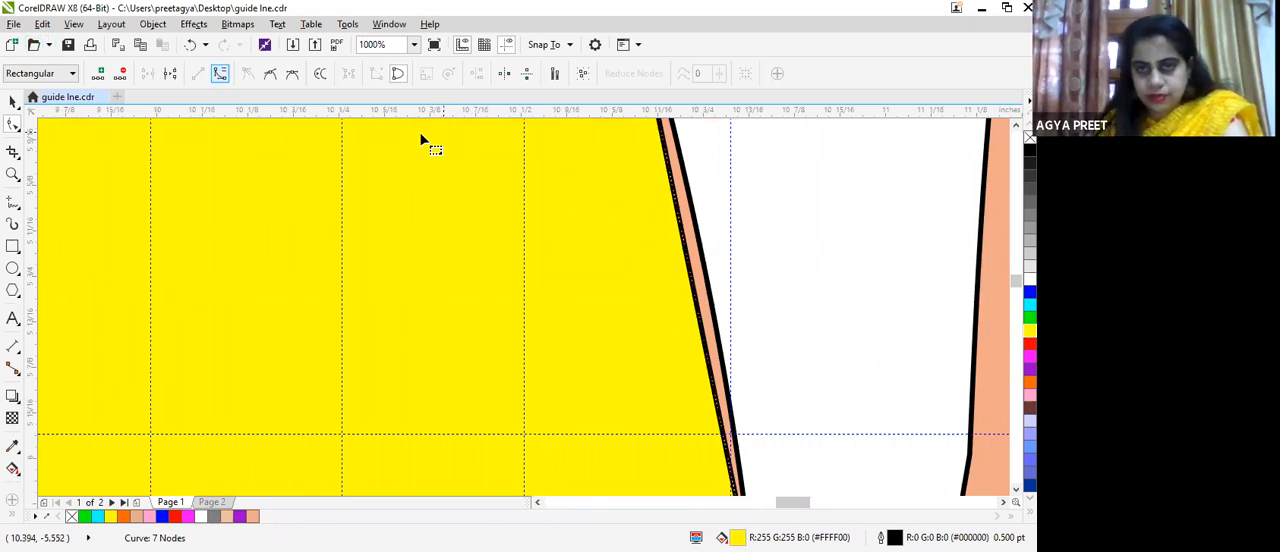
pyautogui.moveTo(691, 247); pyautogui.dragTo(714, 238)
pyautogui.scroll(-1, 714, 238)
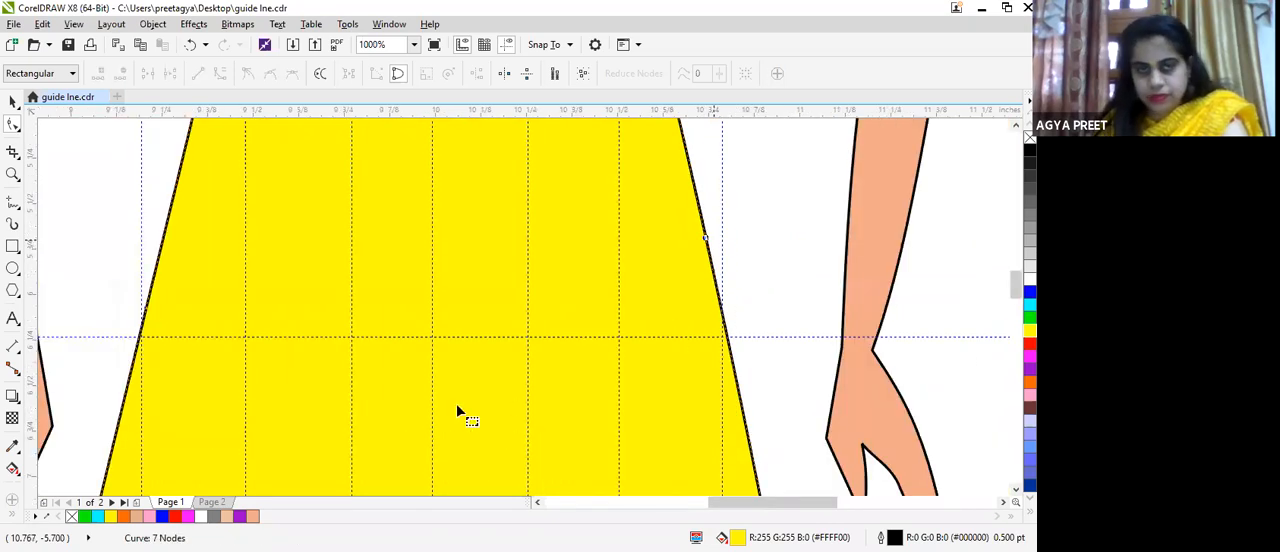
pyautogui.scroll(-4, 456, 403)
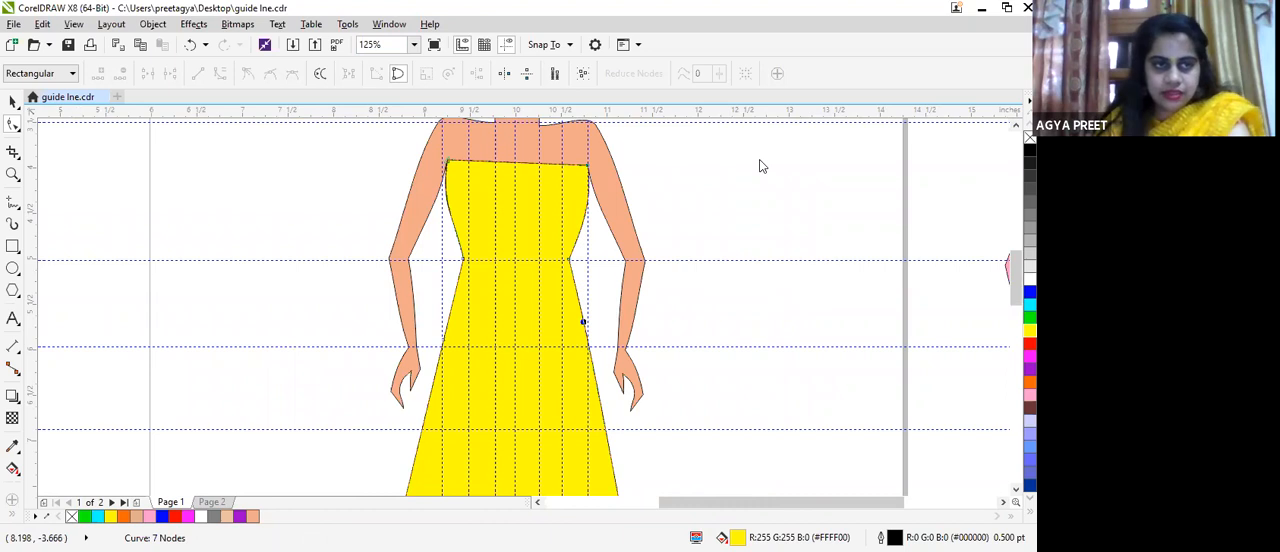
# Step: Draw a closed freehand outline for two shoulder straps joined below the dress's top edge, about 1.44 inches wide and 0.73 inches high
pyautogui.click(12, 200)
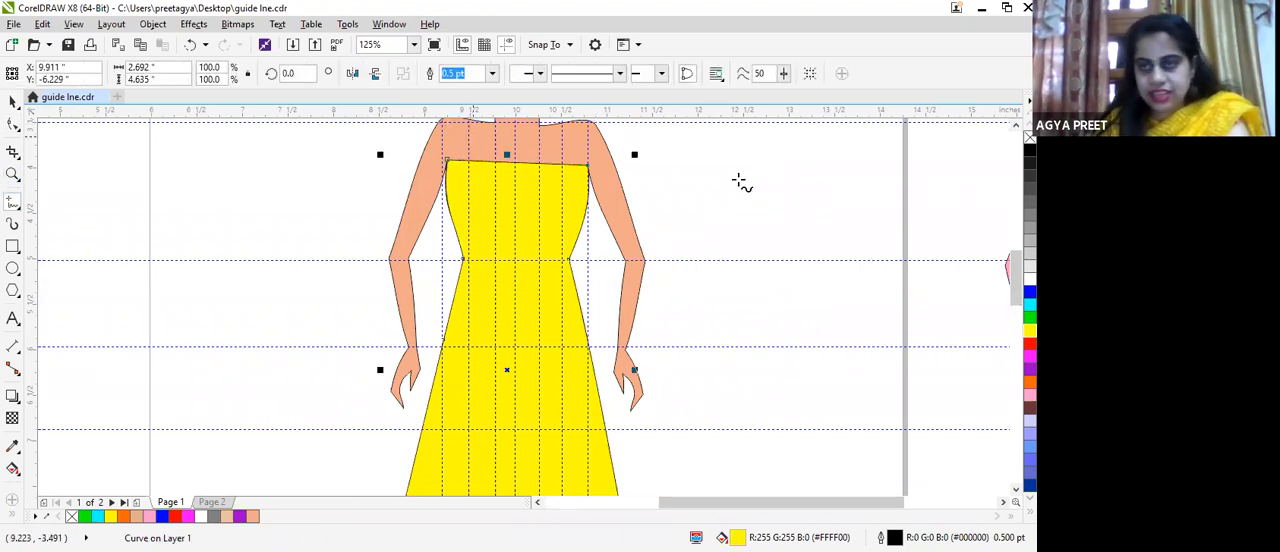
pyautogui.moveTo(1014, 268); pyautogui.dragTo(1016, 230)
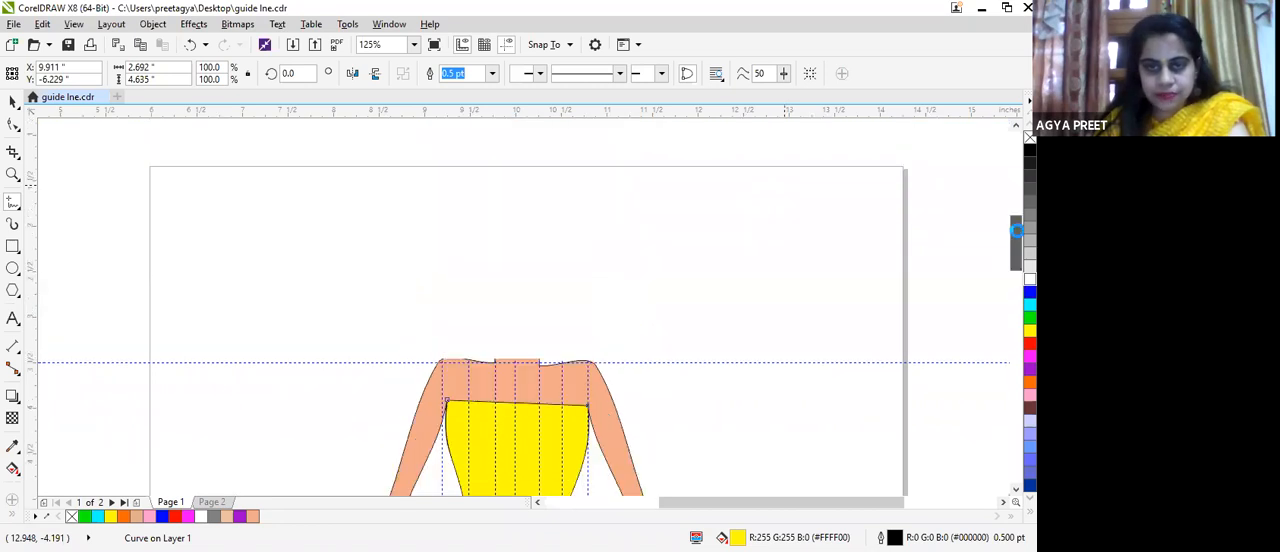
pyautogui.moveTo(452, 360)
pyautogui.mouseDown()
pyautogui.moveTo(455, 403)
pyautogui.moveTo(463, 346)
pyautogui.moveTo(470, 359)
pyautogui.mouseUp()
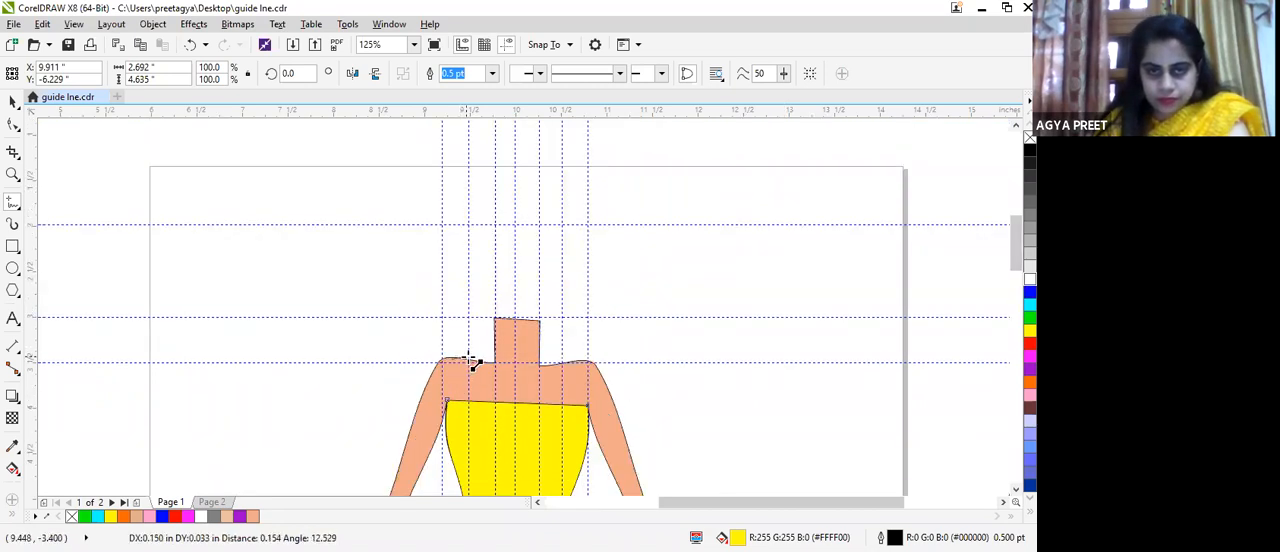
pyautogui.doubleClick(468, 407)
pyautogui.doubleClick(555, 407)
pyautogui.doubleClick(557, 366)
pyautogui.click(576, 375)
pyautogui.click(583, 423)
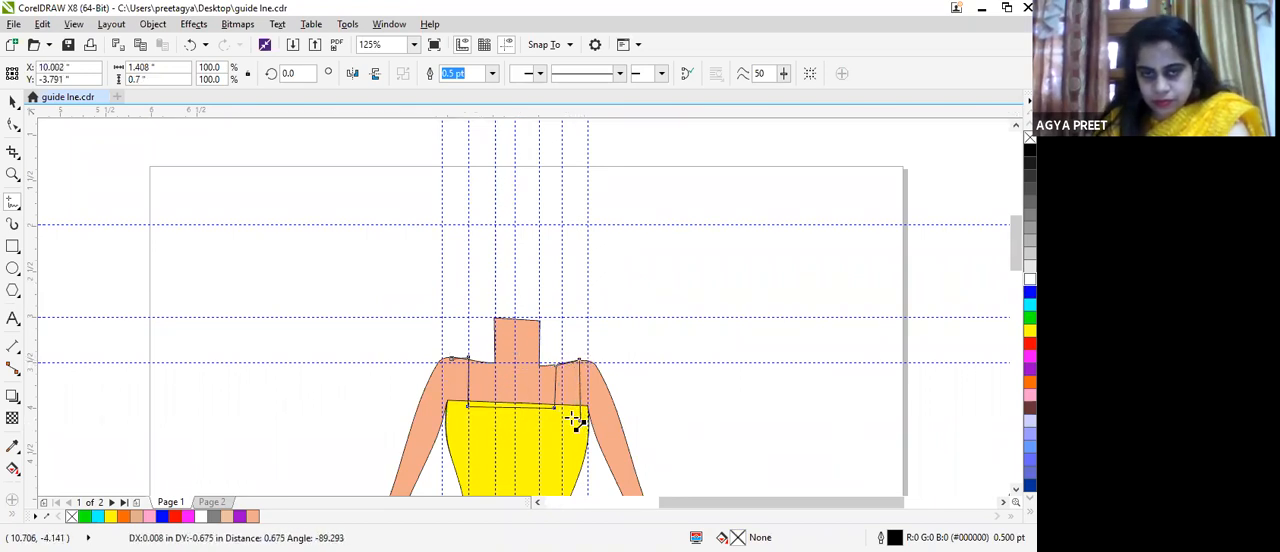
pyautogui.click(451, 425)
pyautogui.doubleClick(452, 359)
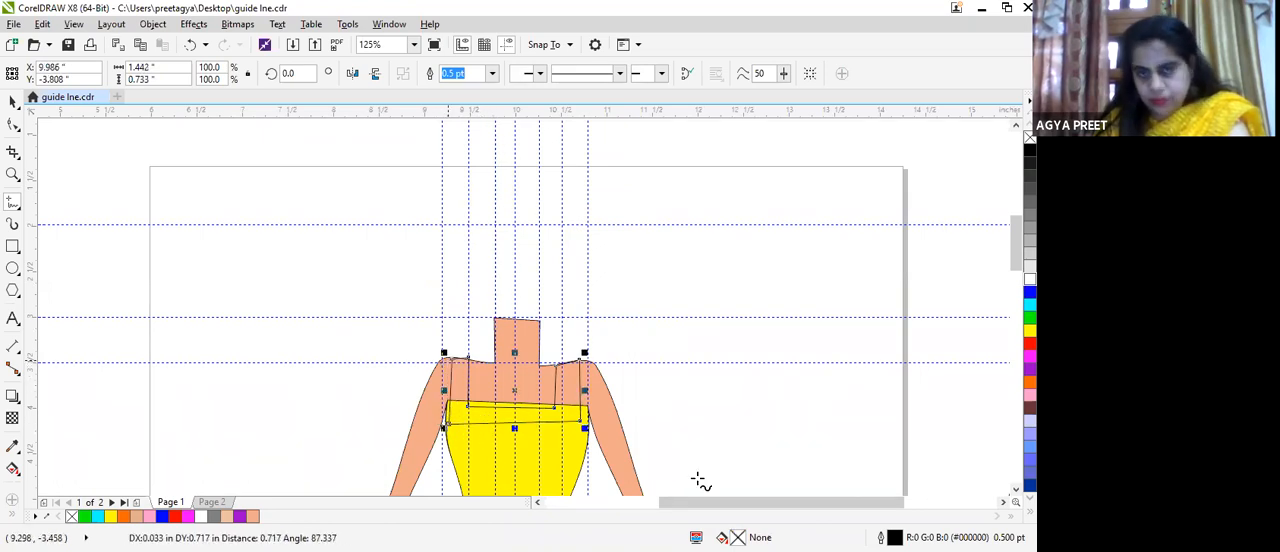
# Step: Fill the strap shape with red, RGB 255, 0, 0 (#FF0000), and keep it behind the yellow dress
pyautogui.click(1030, 343)
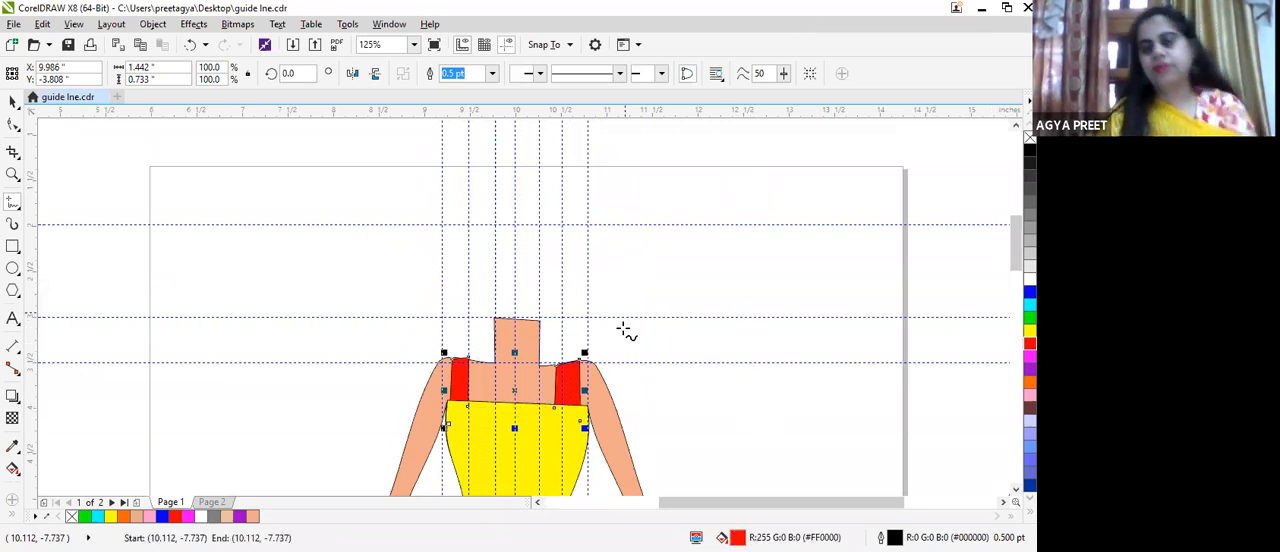
pyautogui.scroll(-3, 640, 335)
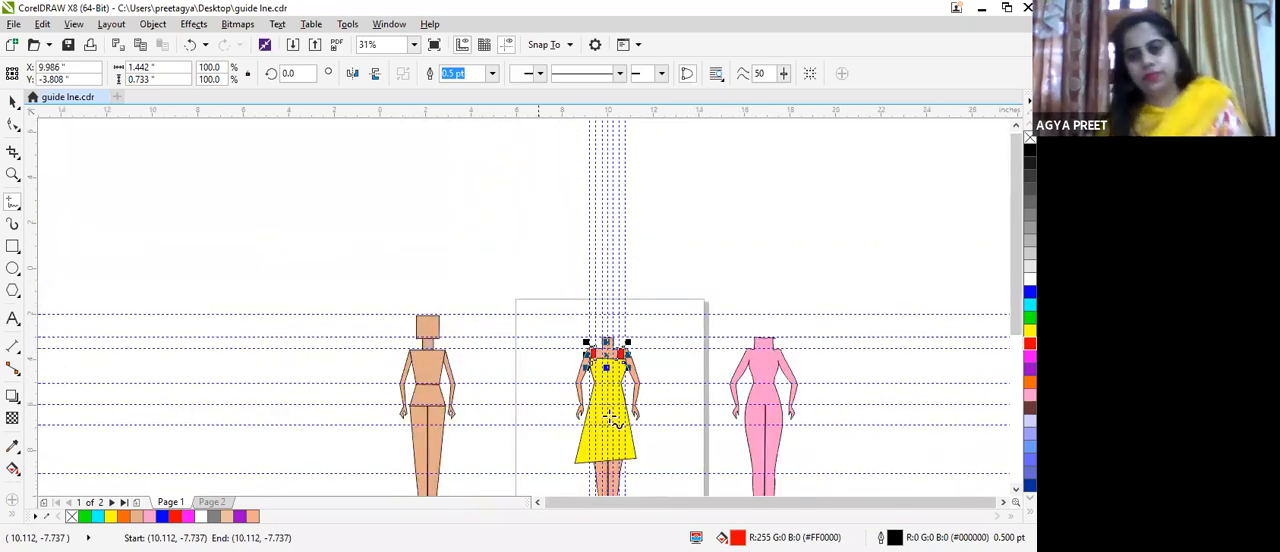
pyautogui.scroll(2, 609, 418)
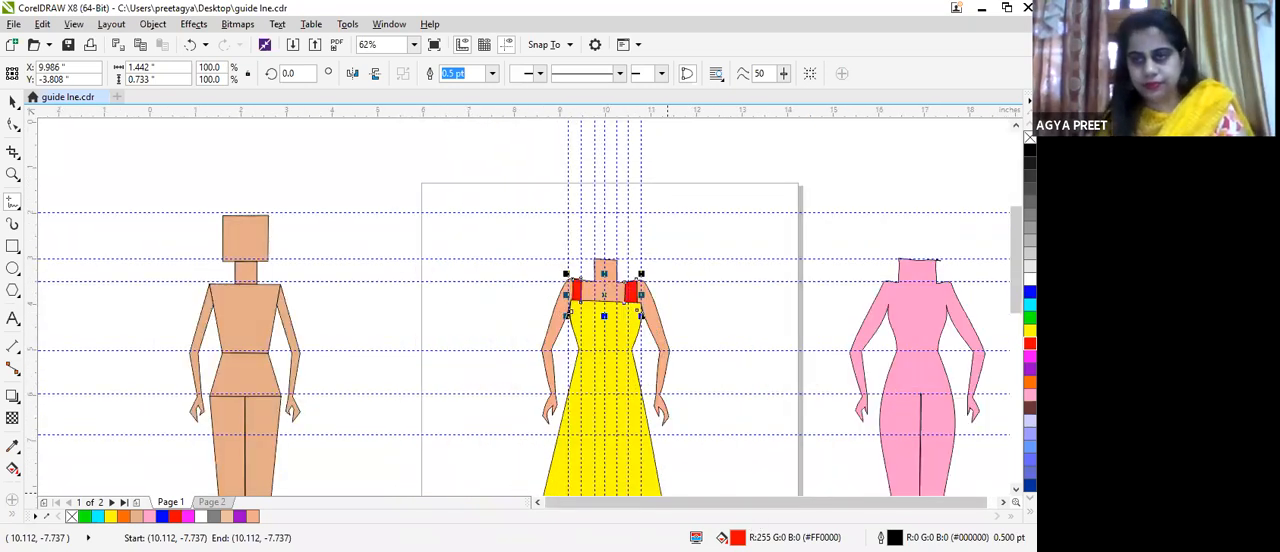
# Step: Smear the dress's hem at several points with a 1.0-inch nib at pressure 85 to make it wavy, and deselect the dress
pyautogui.scroll(-5, 533, 308)
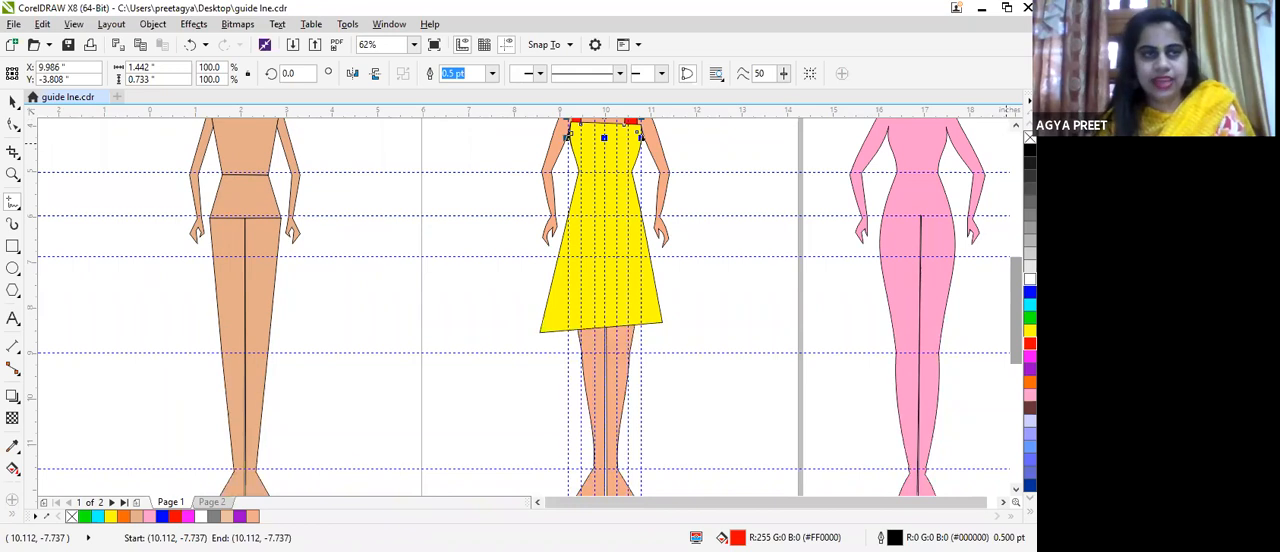
pyautogui.click(12, 125)
pyautogui.click(10, 127)
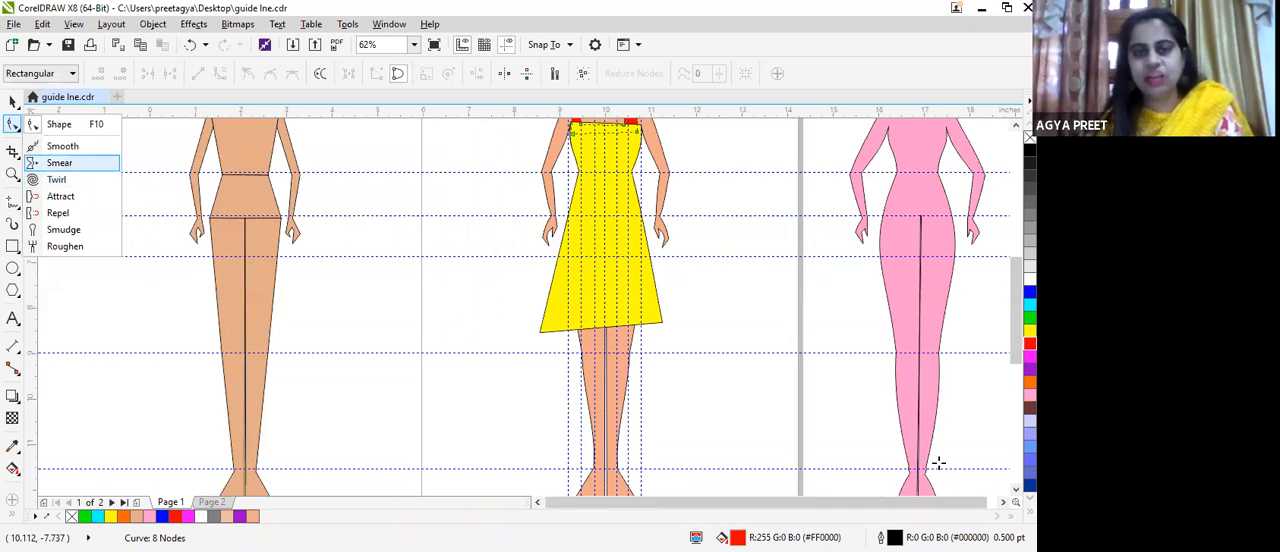
pyautogui.scroll(4, 606, 298)
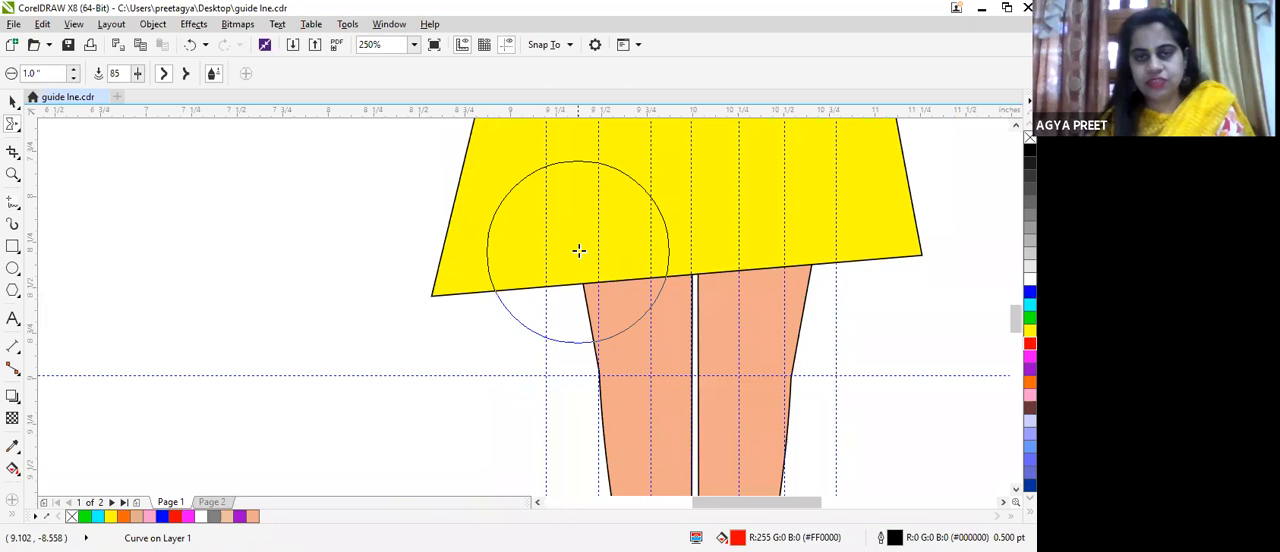
pyautogui.moveTo(571, 280); pyautogui.dragTo(580, 257)
pyautogui.moveTo(702, 277); pyautogui.dragTo(723, 236)
pyautogui.scroll(-2, 723, 236)
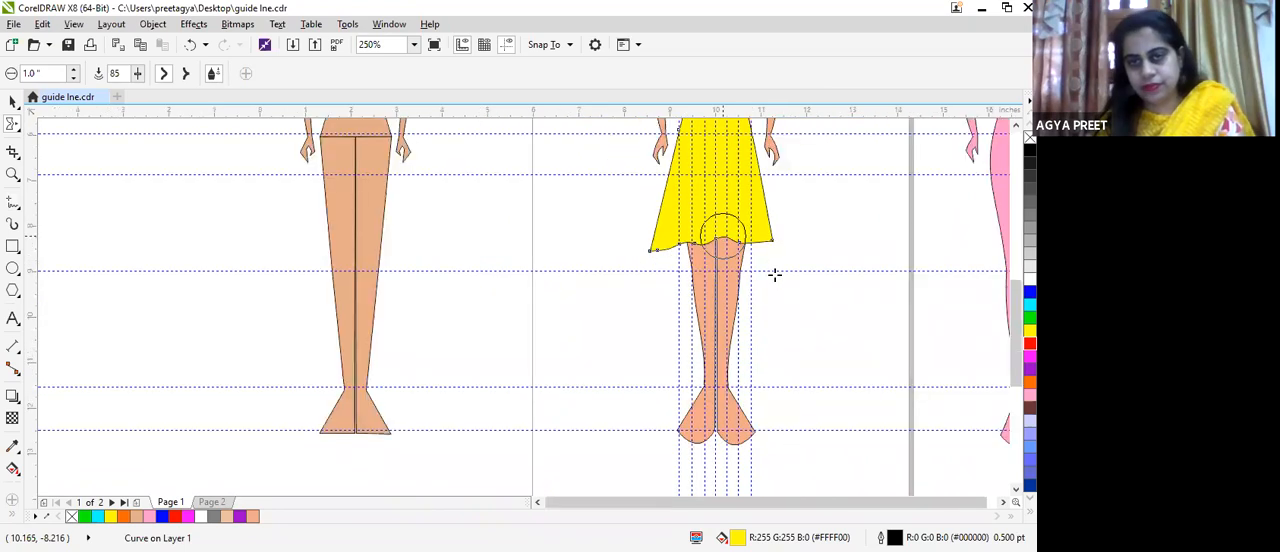
pyautogui.scroll(-6, 623, 266)
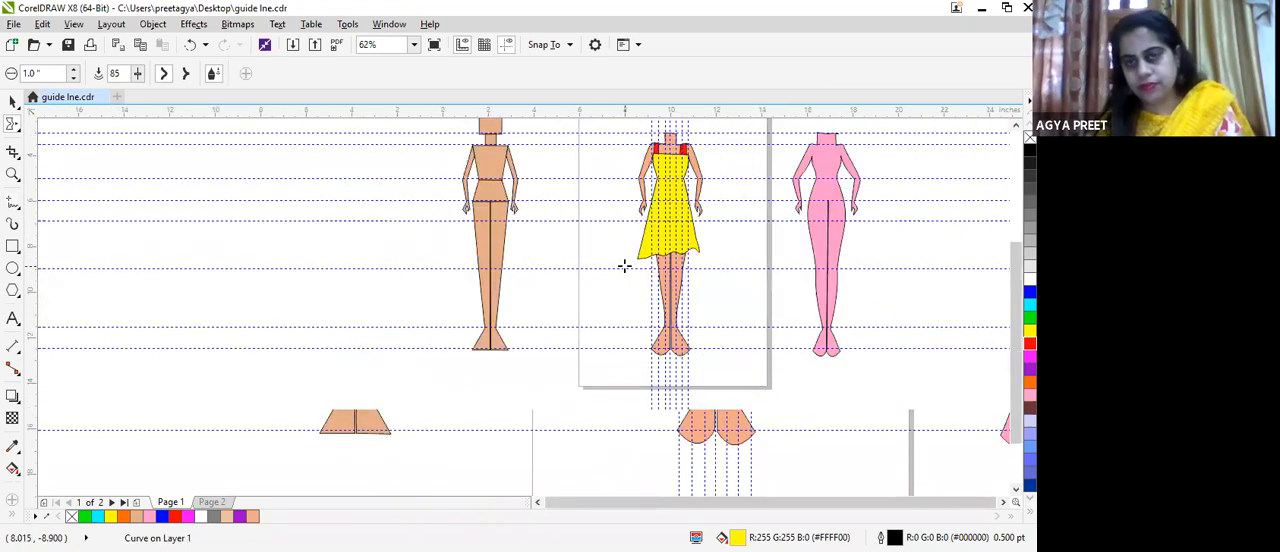
pyautogui.scroll(4, 627, 257)
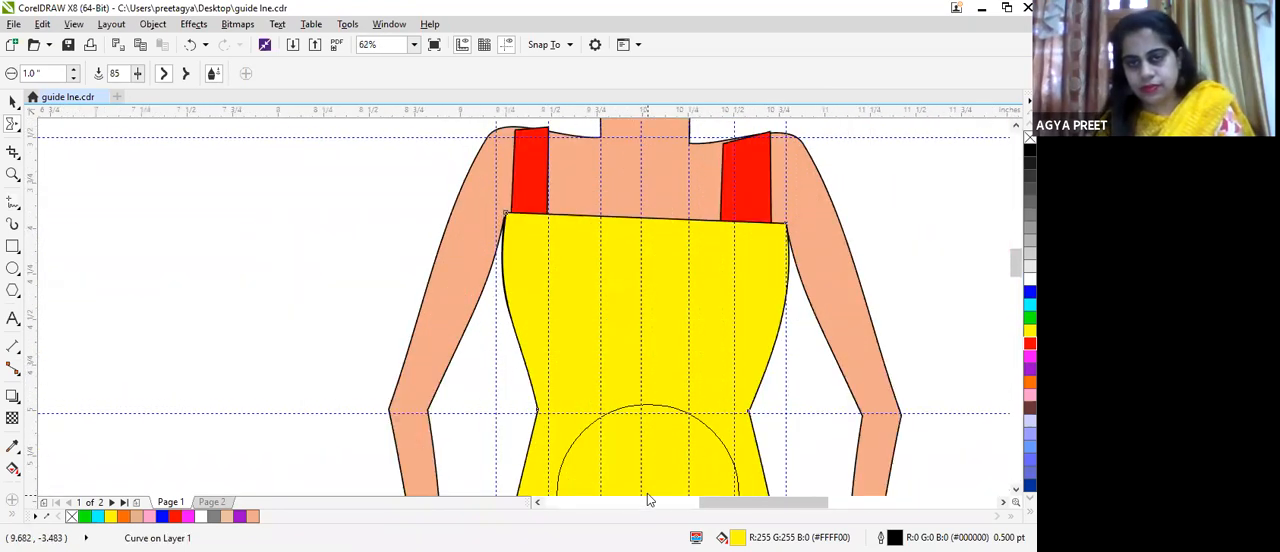
pyautogui.scroll(-1, 647, 493)
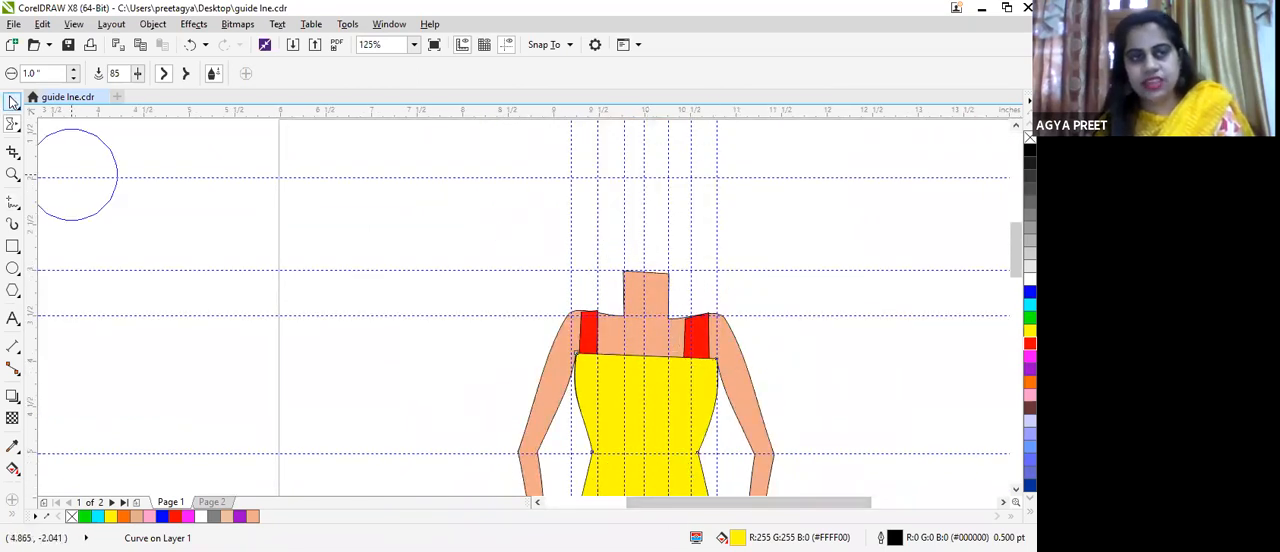
pyautogui.click(13, 101)
pyautogui.scroll(-2, 380, 323)
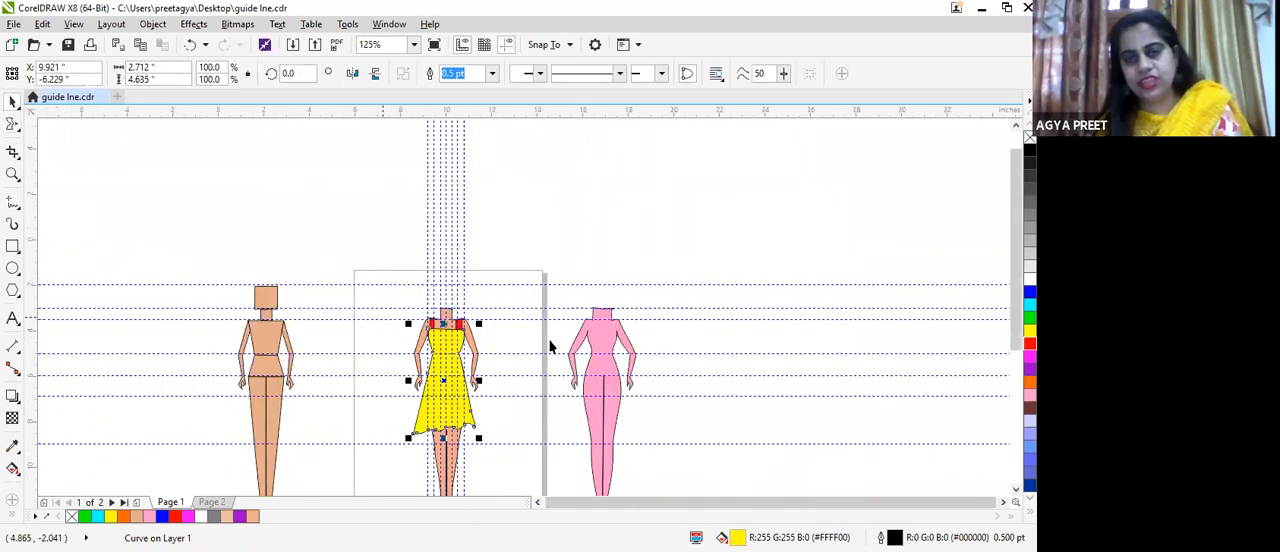
pyautogui.click(527, 420)
pyautogui.scroll(2, 527, 420)
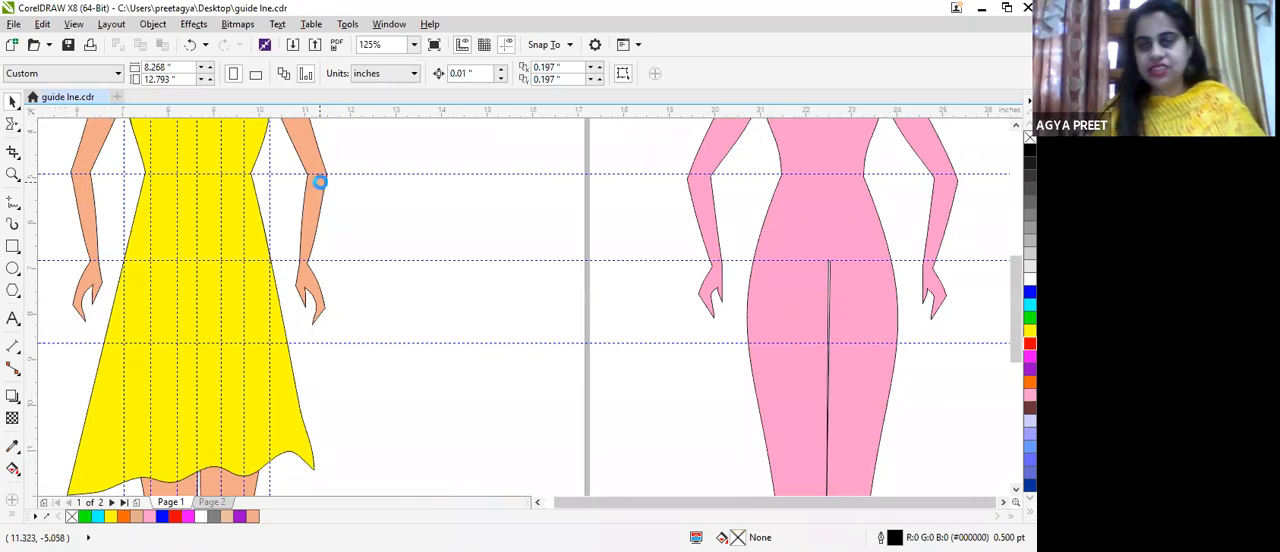
pyautogui.scroll(-3, 314, 182)
pyautogui.scroll(3, 314, 200)
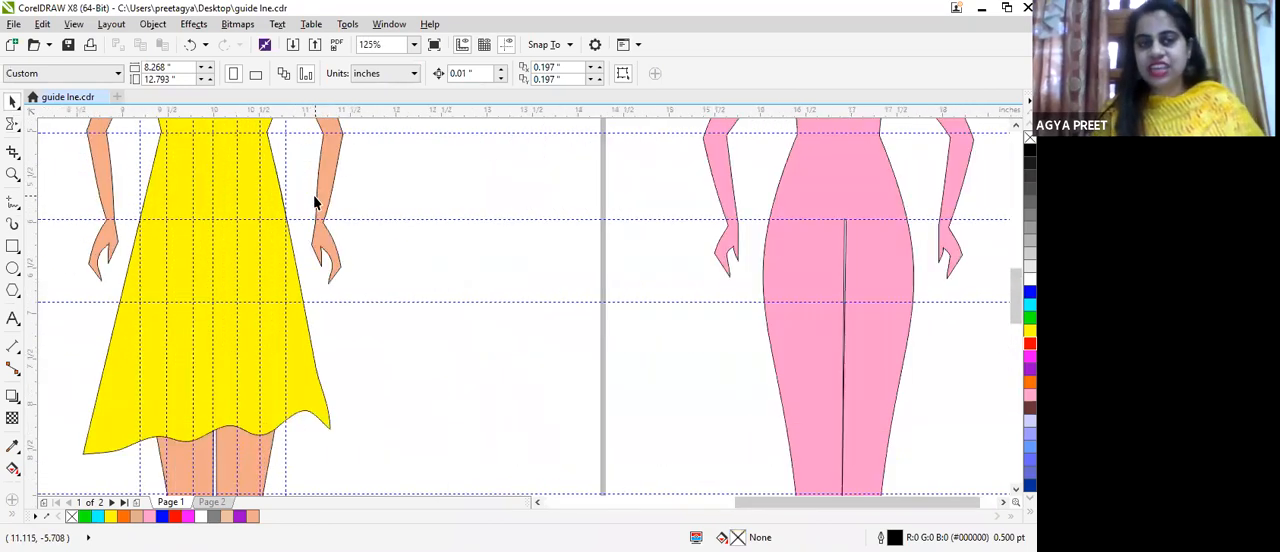
pyautogui.scroll(-3, 314, 200)
pyautogui.scroll(2, 314, 204)
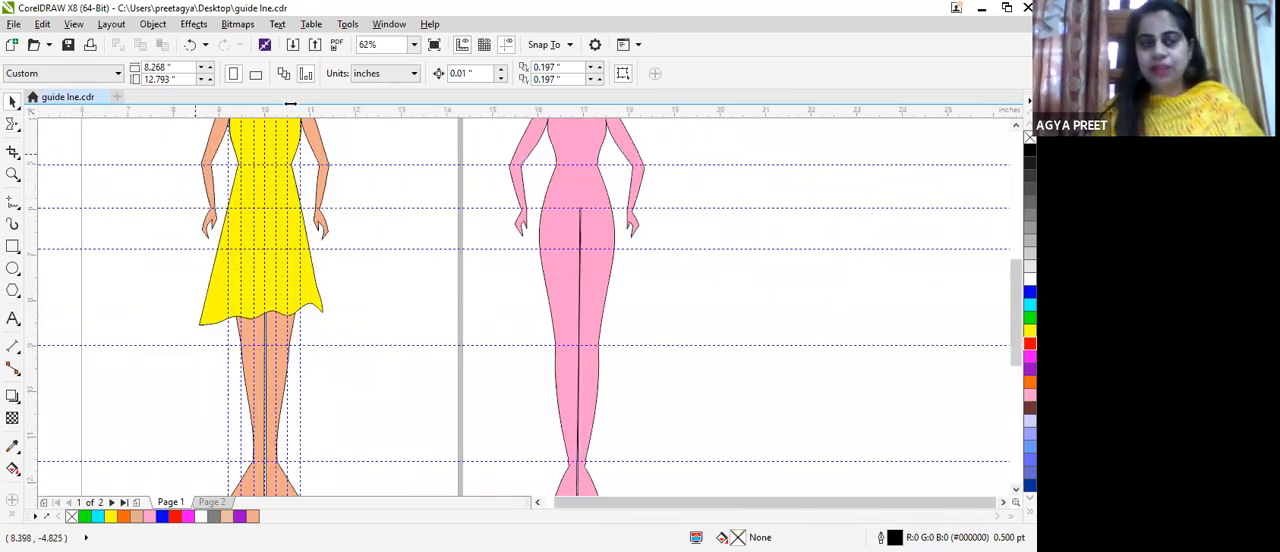
pyautogui.scroll(-2, 425, 155)
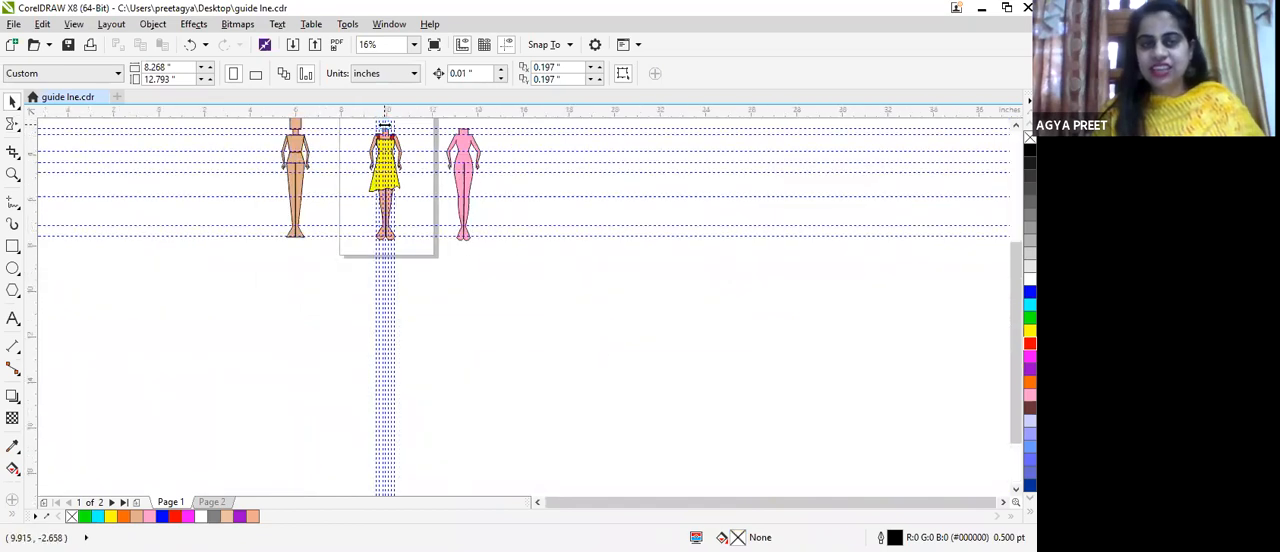
pyautogui.scroll(2, 385, 127)
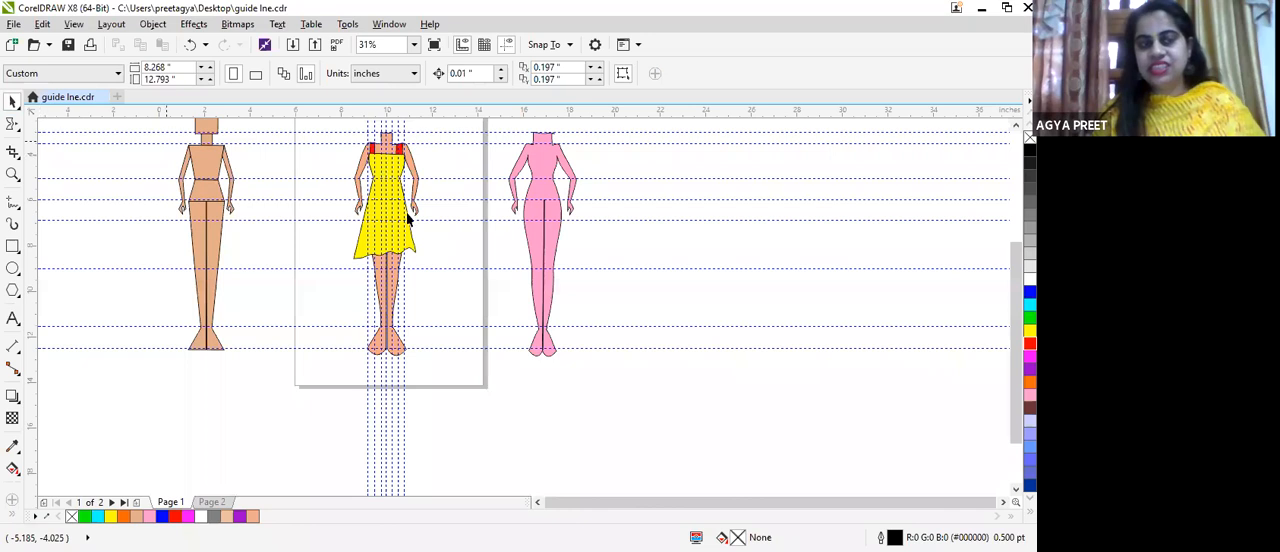
# Step: Try purple, green, blue, pink and brown fills on the dress, ending with light blue, RGB 102, 153, 255 (#6699FF)
pyautogui.click(386, 234)
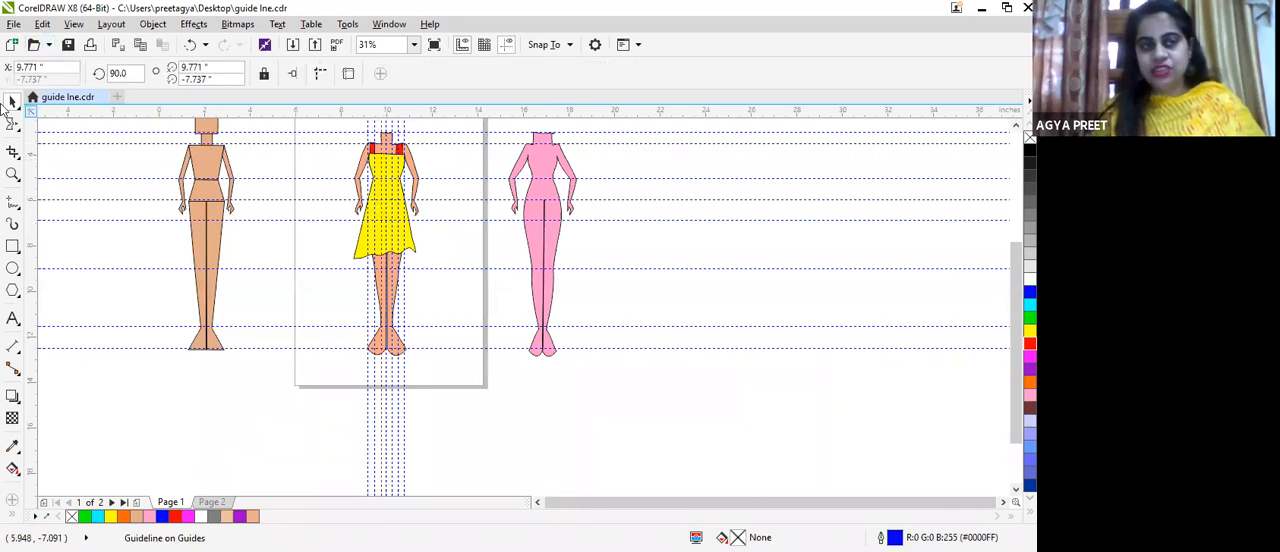
pyautogui.click(395, 207)
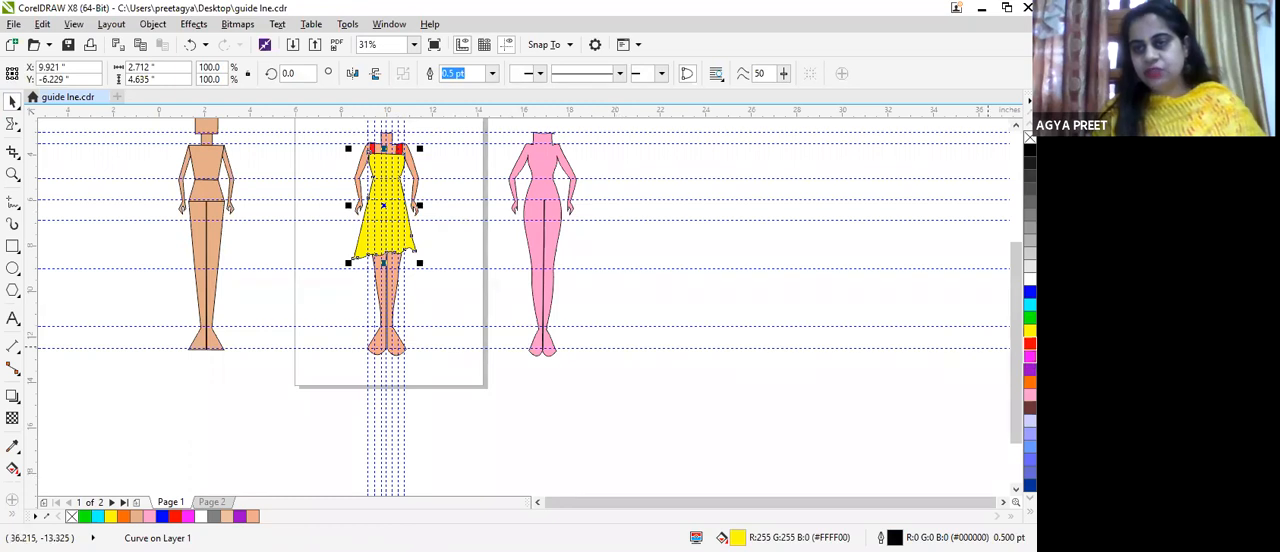
pyautogui.click(1030, 368)
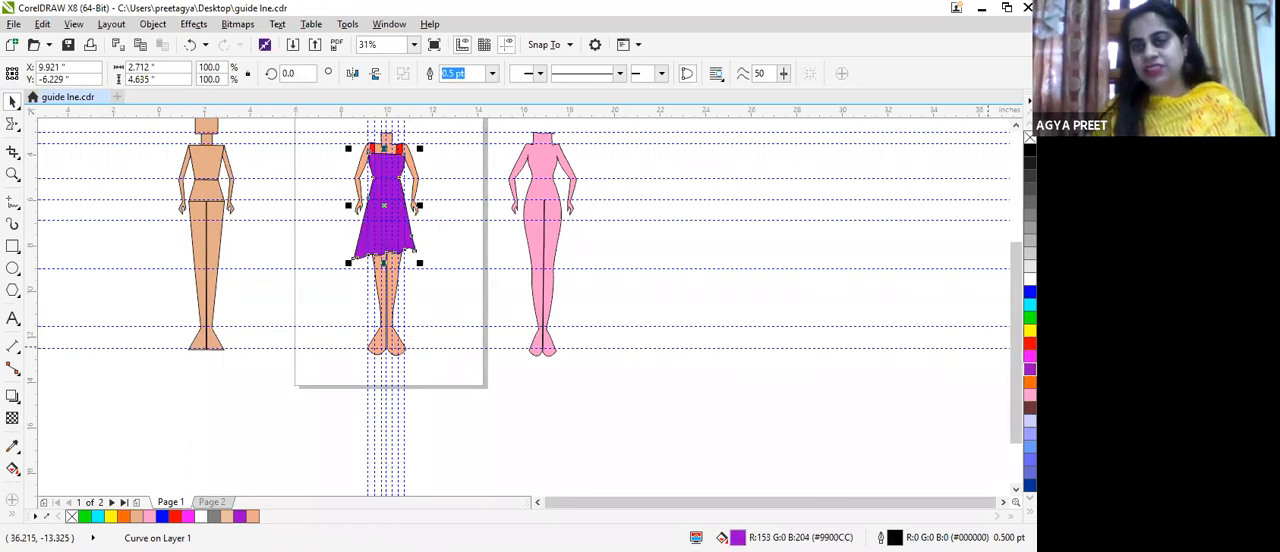
pyautogui.click(1030, 318)
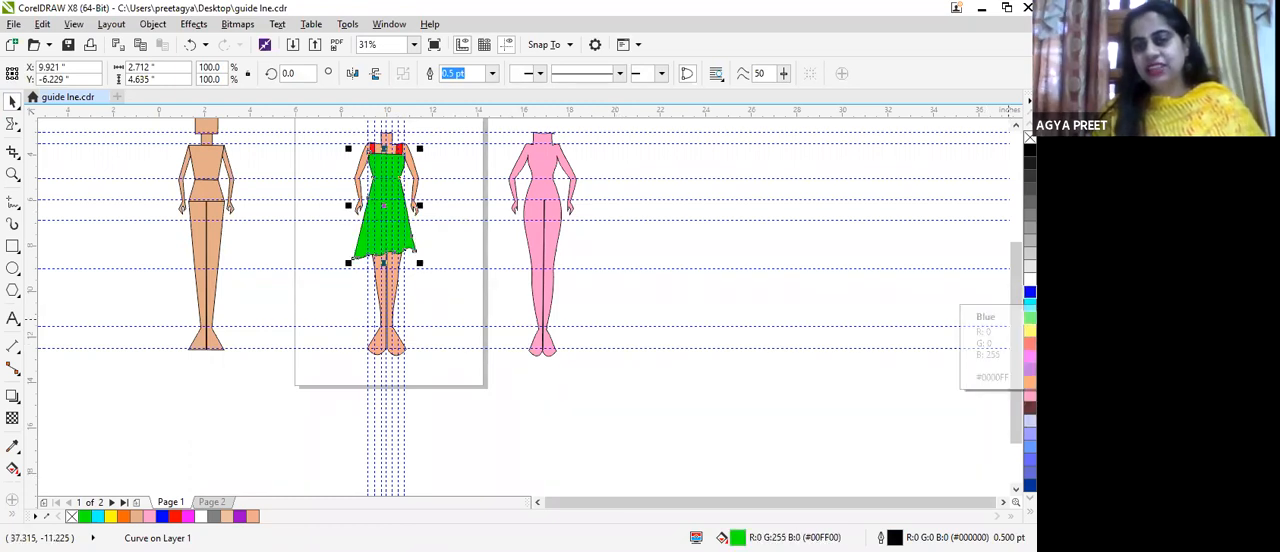
pyautogui.click(1030, 292)
pyautogui.click(1030, 368)
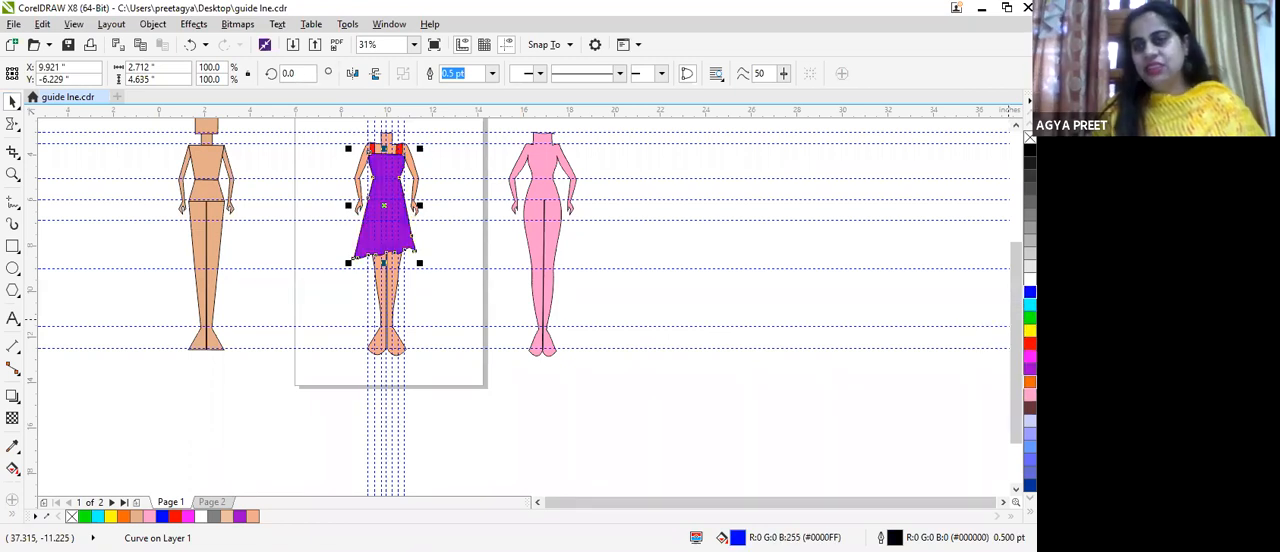
pyautogui.click(1030, 395)
pyautogui.click(1030, 407)
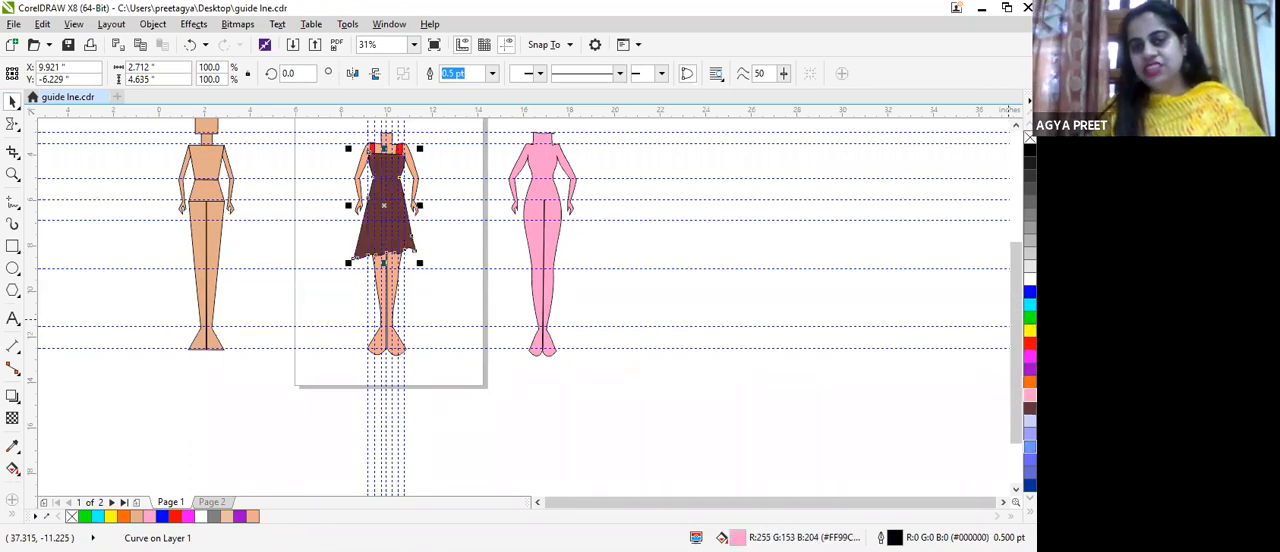
pyautogui.click(1030, 447)
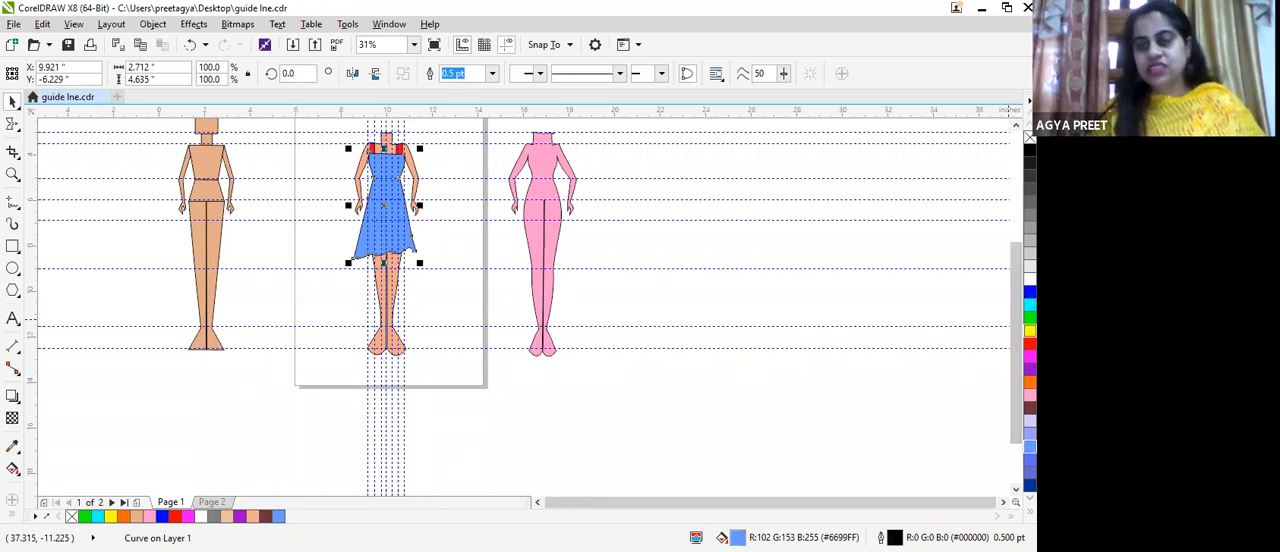
# Step: Fill the dress with yellow again, RGB 255, 255, 0 (#FFFF00)
pyautogui.click(1030, 330)
pyautogui.scroll(3, 552, 330)
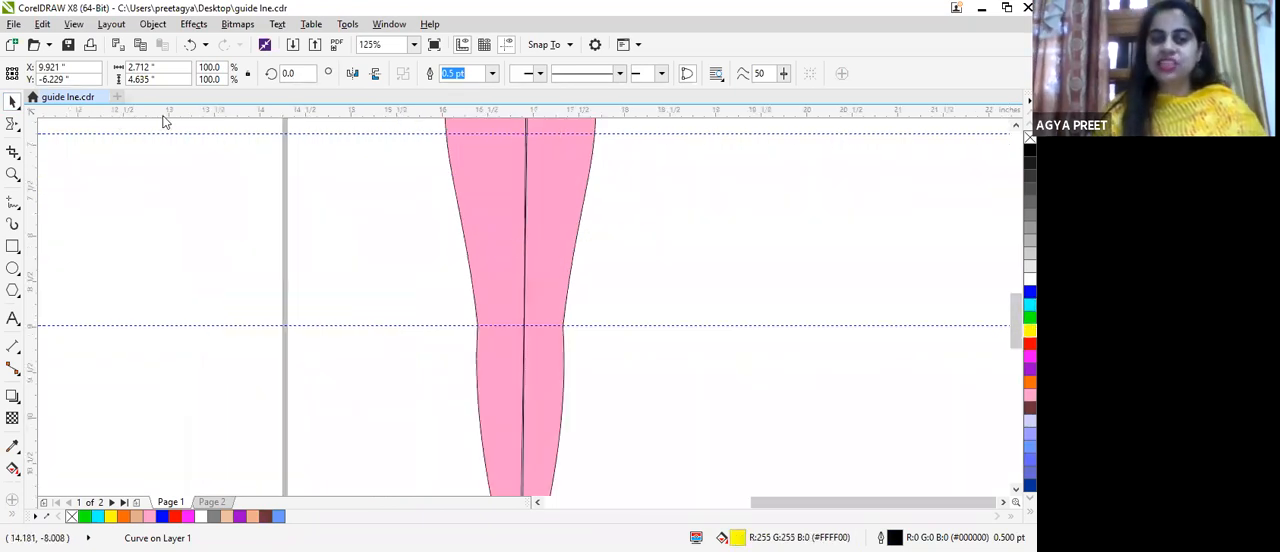
pyautogui.scroll(-3, 293, 220)
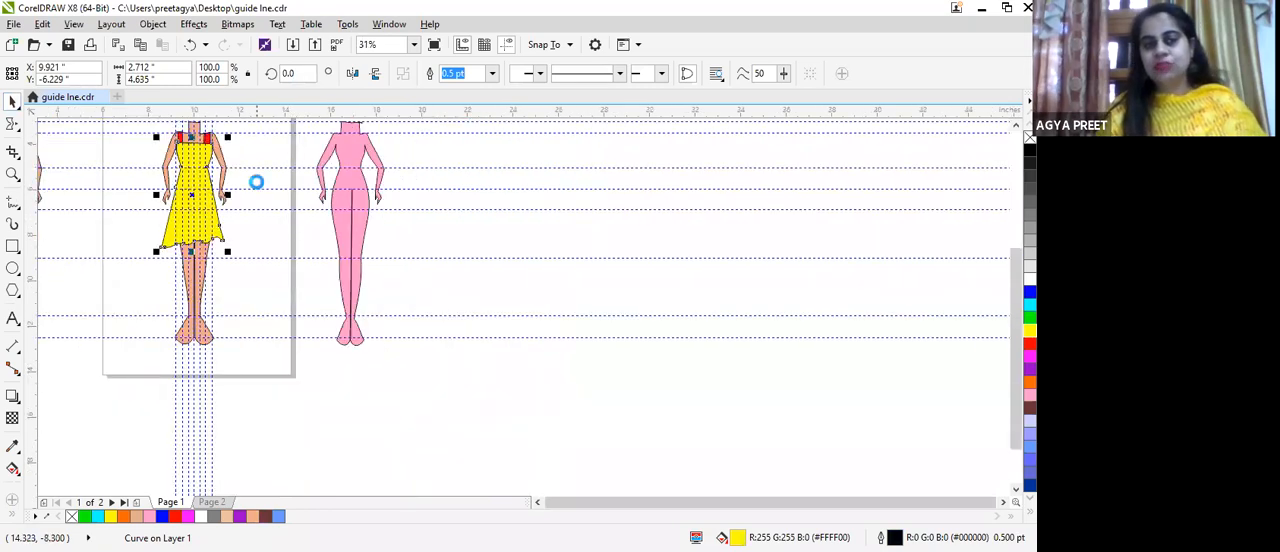
pyautogui.scroll(-1, 254, 186)
pyautogui.scroll(1, 220, 155)
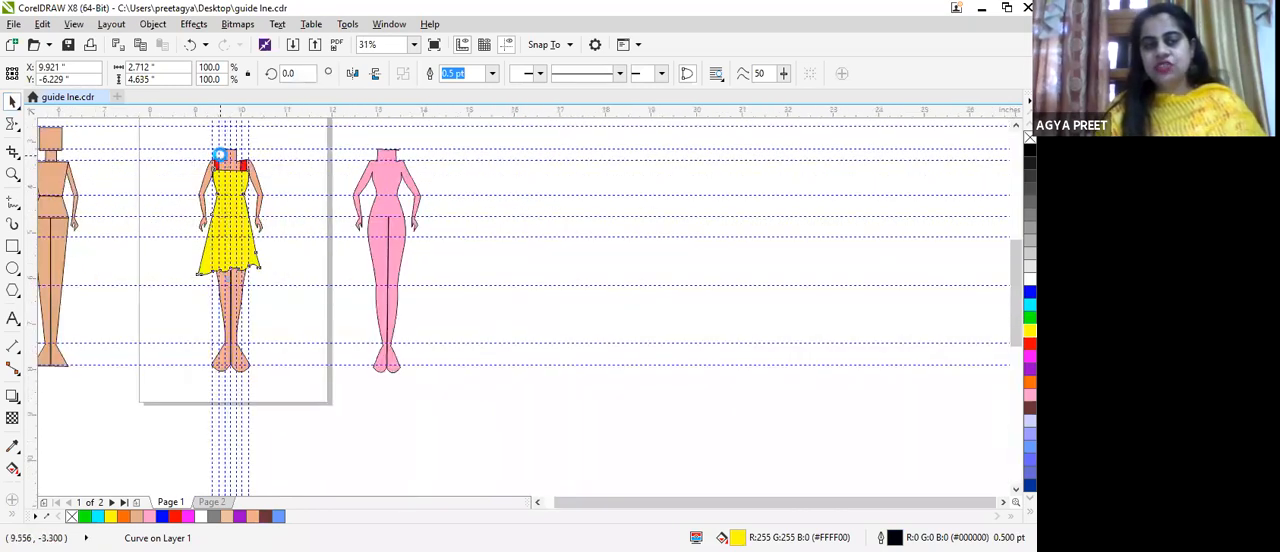
pyautogui.scroll(4, 220, 155)
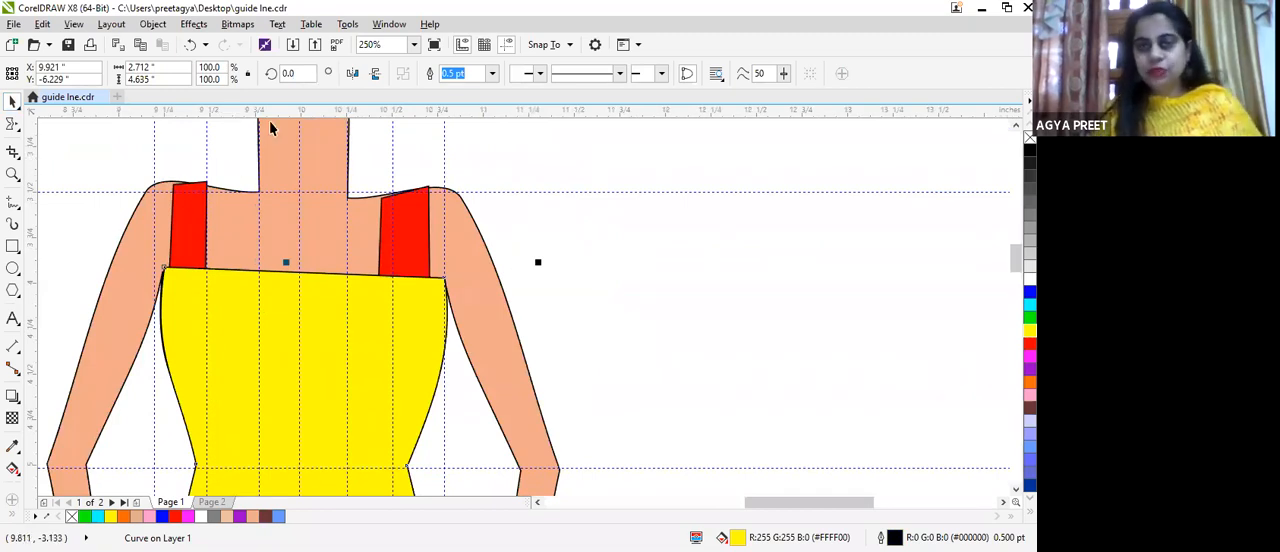
pyautogui.scroll(-1, 210, 330)
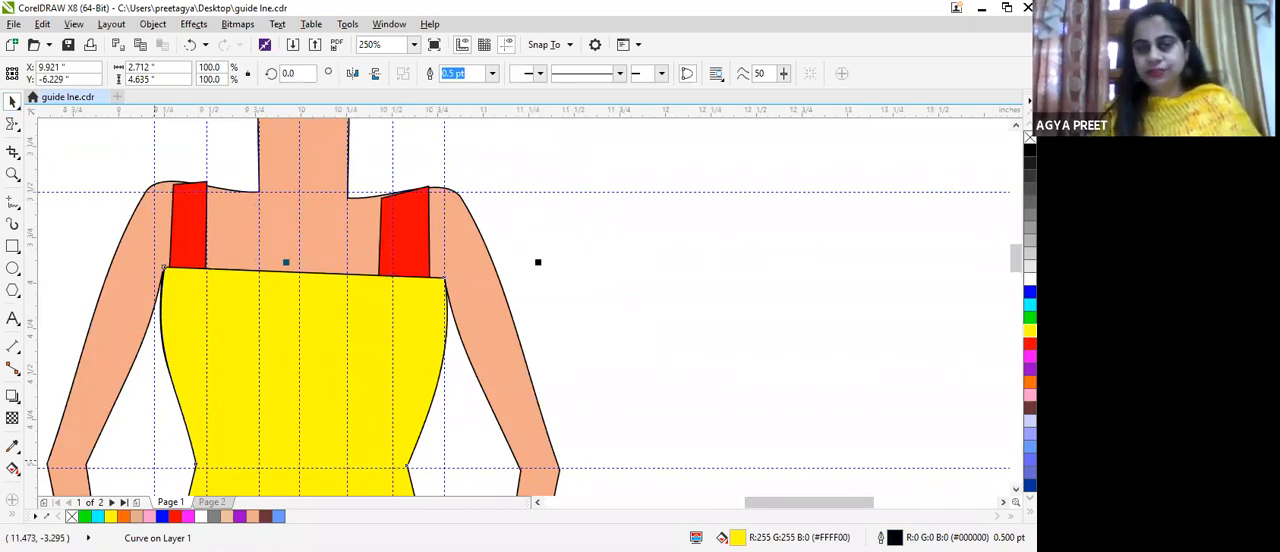
pyautogui.scroll(-3, 209, 349)
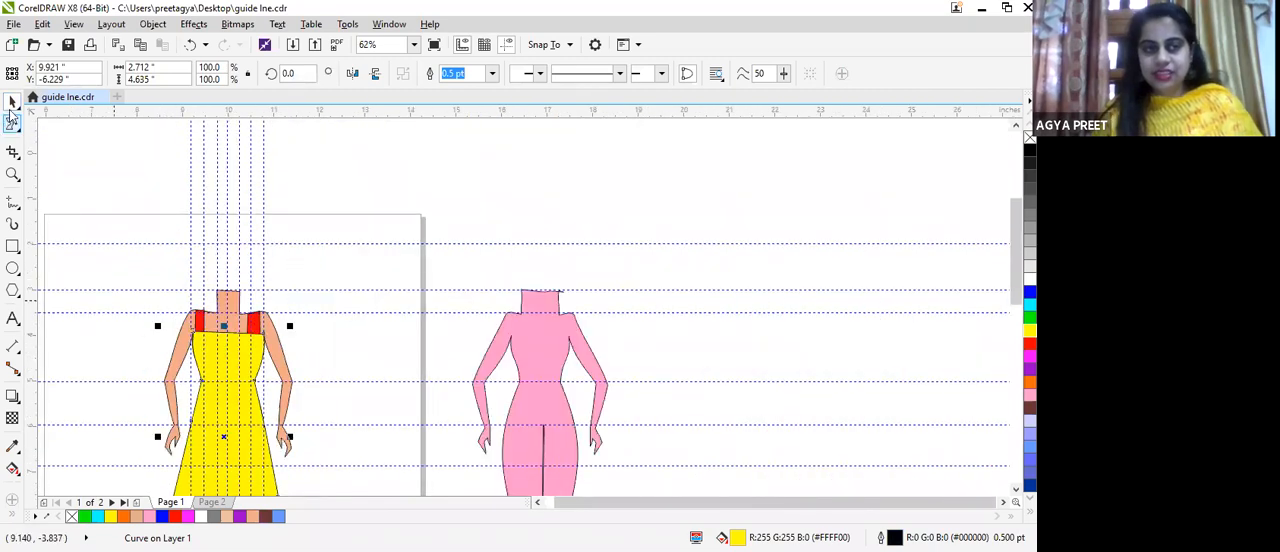
# Step: Try moving the dress and the red straps off the body, and undo both moves and the last fill change
pyautogui.click(209, 431)
pyautogui.moveTo(209, 431); pyautogui.dragTo(399, 391)
pyautogui.moveTo(201, 338); pyautogui.dragTo(296, 268)
pyautogui.hotkey('ctrl', 'z')
pyautogui.hotkey('ctrl', 'z')
pyautogui.hotkey('ctrl', 'z')
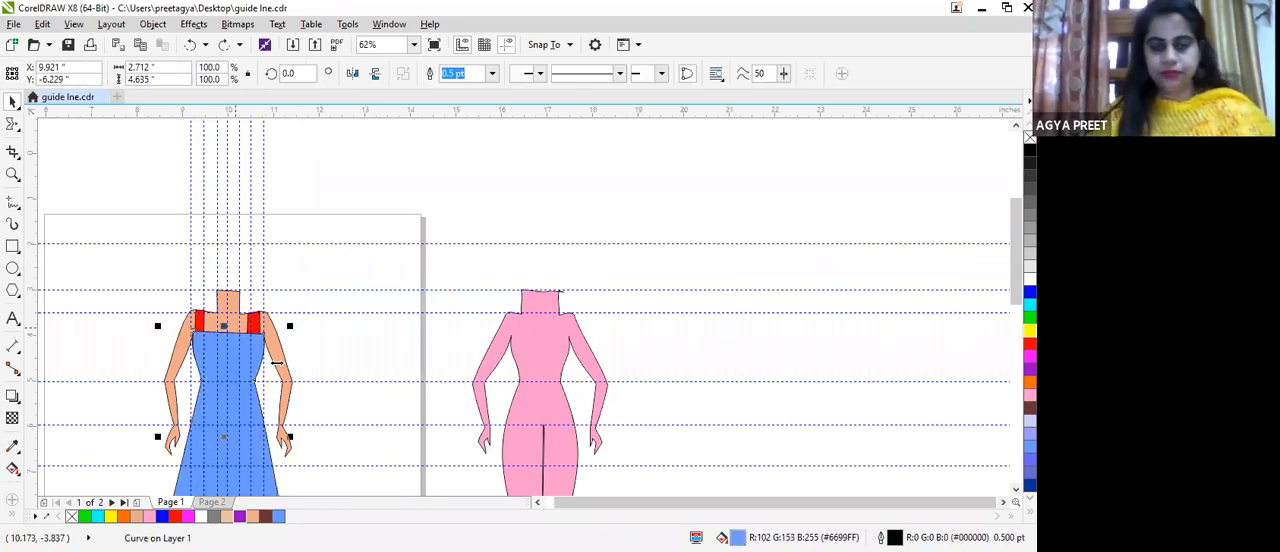
# Step: Fill the selected dress with yellow, RGB 255, 255, 0 (#FFFF00)
pyautogui.scroll(-2, 329, 375)
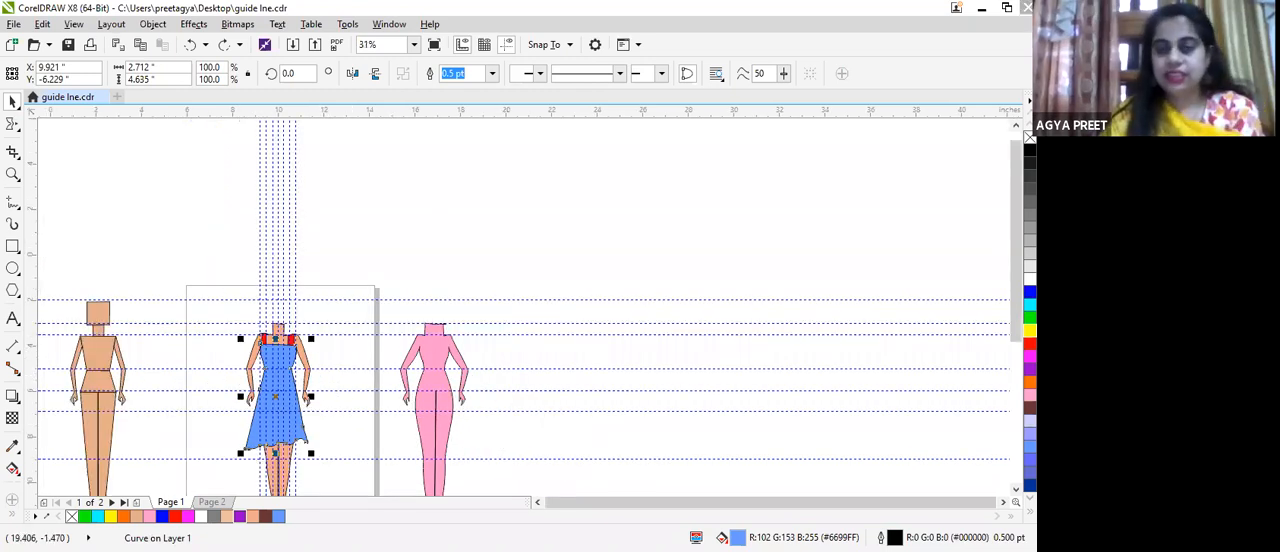
pyautogui.click(1030, 331)
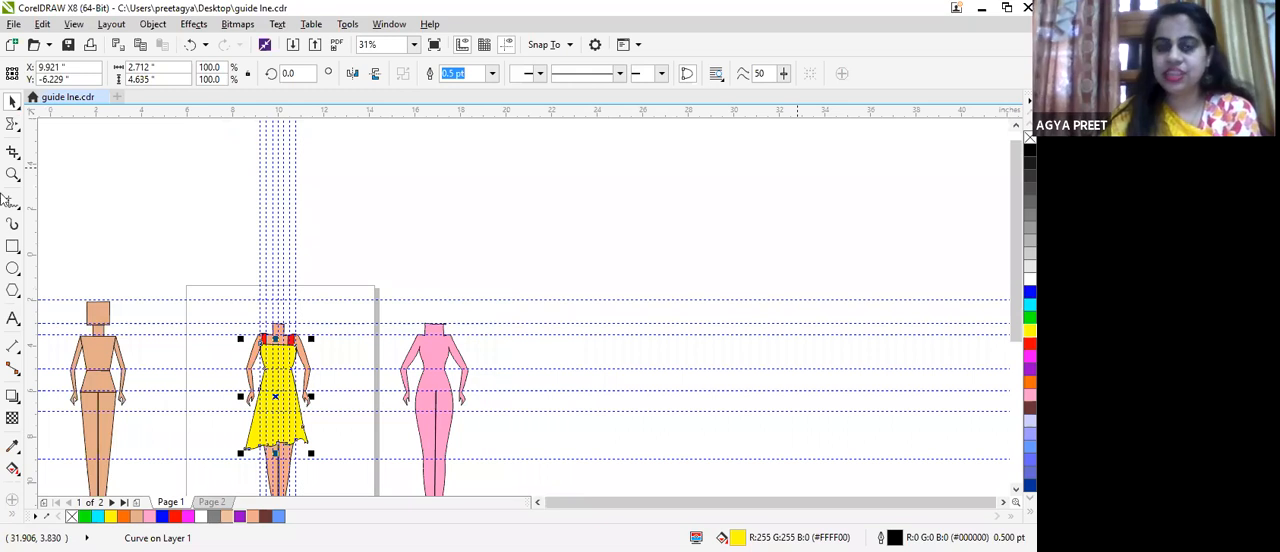
# Step: Examine the block figure, the dressed croquis and the pink croquis from neck to feet, including the dress's straps and hem
pyautogui.scroll(2, 528, 363)
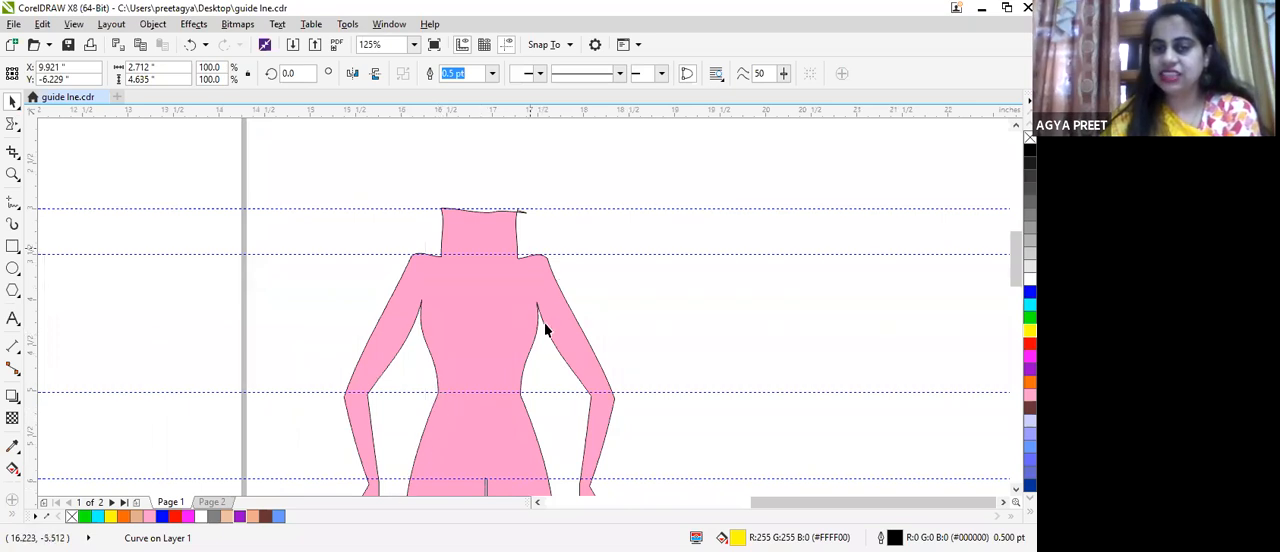
pyautogui.scroll(-1, 548, 332)
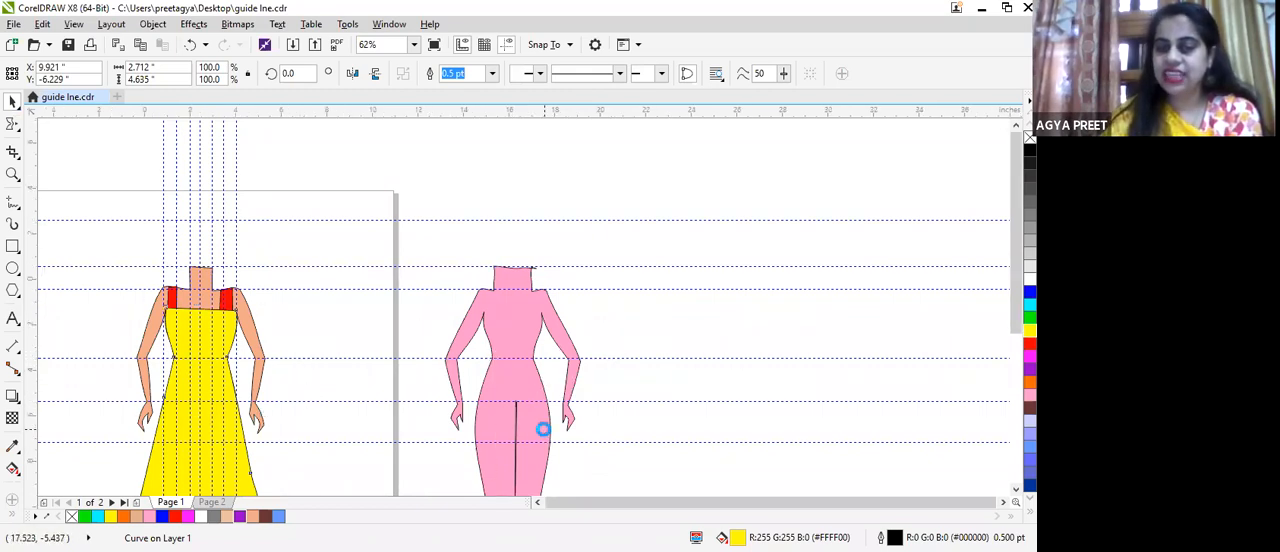
pyautogui.scroll(-5, 540, 423)
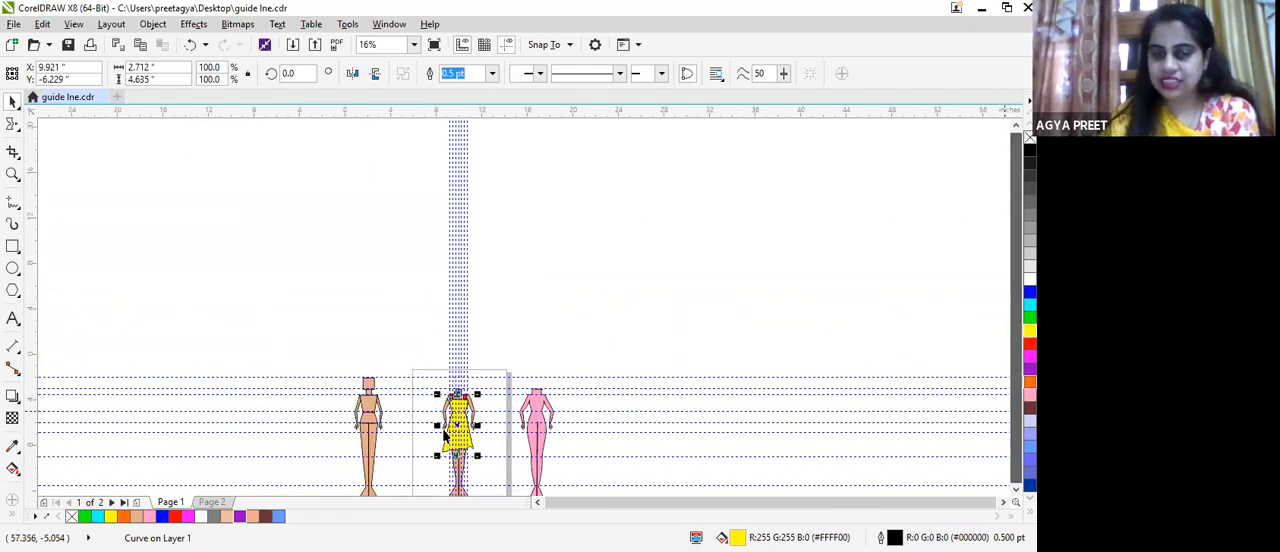
pyautogui.scroll(5, 445, 437)
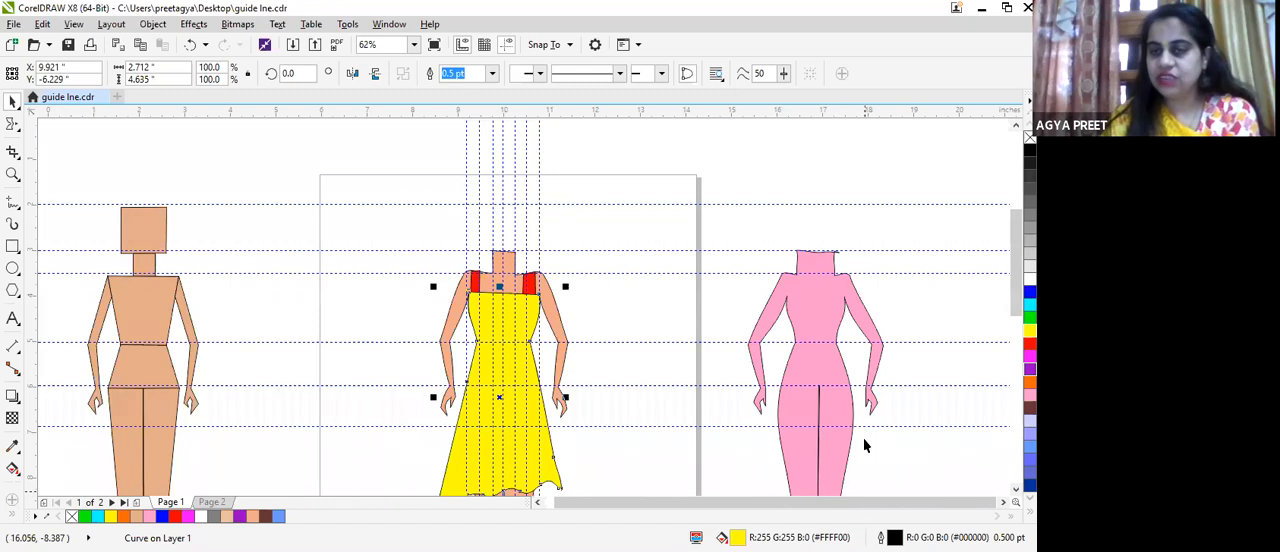
pyautogui.click(1016, 345)
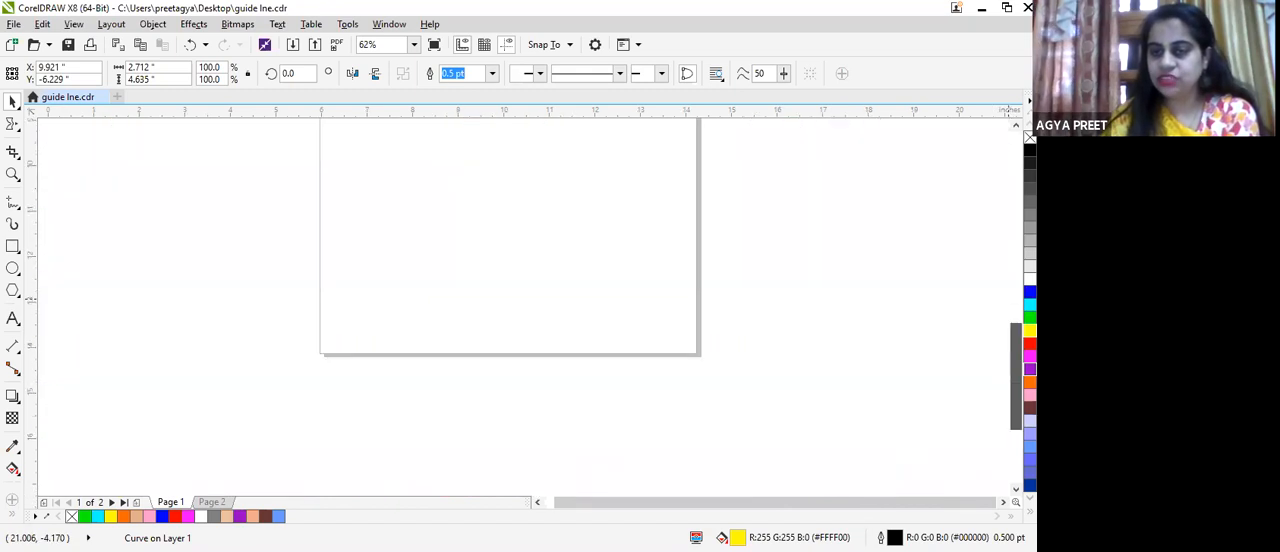
pyautogui.moveTo(771, 503); pyautogui.dragTo(972, 500)
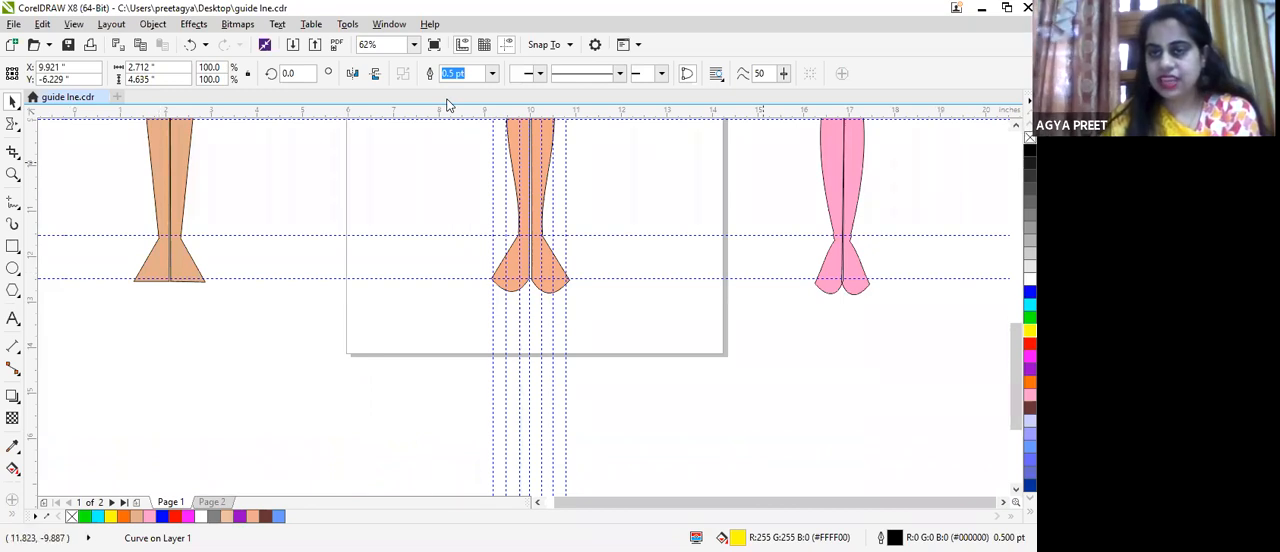
pyautogui.moveTo(1014, 392); pyautogui.dragTo(1008, 265)
pyautogui.scroll(-4, 990, 290)
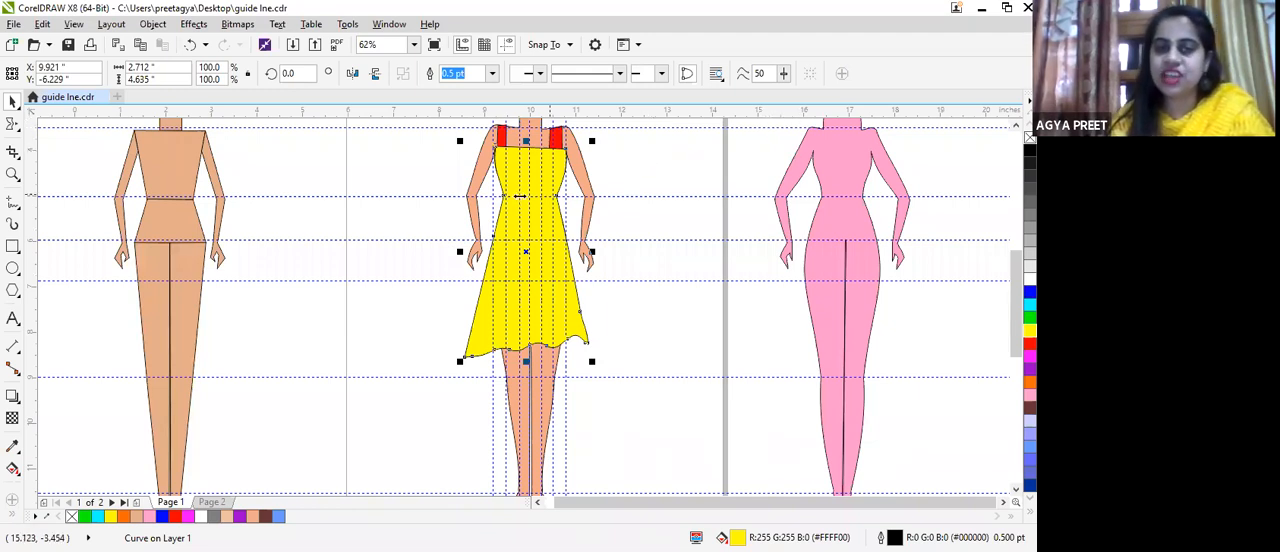
pyautogui.scroll(1, 543, 131)
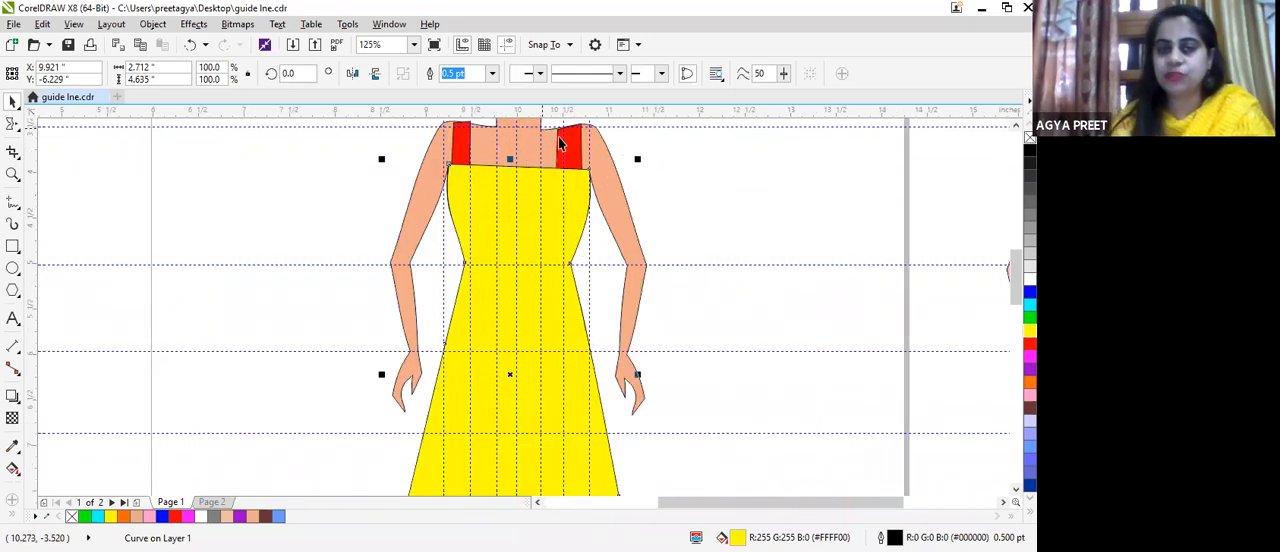
pyautogui.scroll(-1, 606, 185)
pyautogui.scroll(-4, 606, 185)
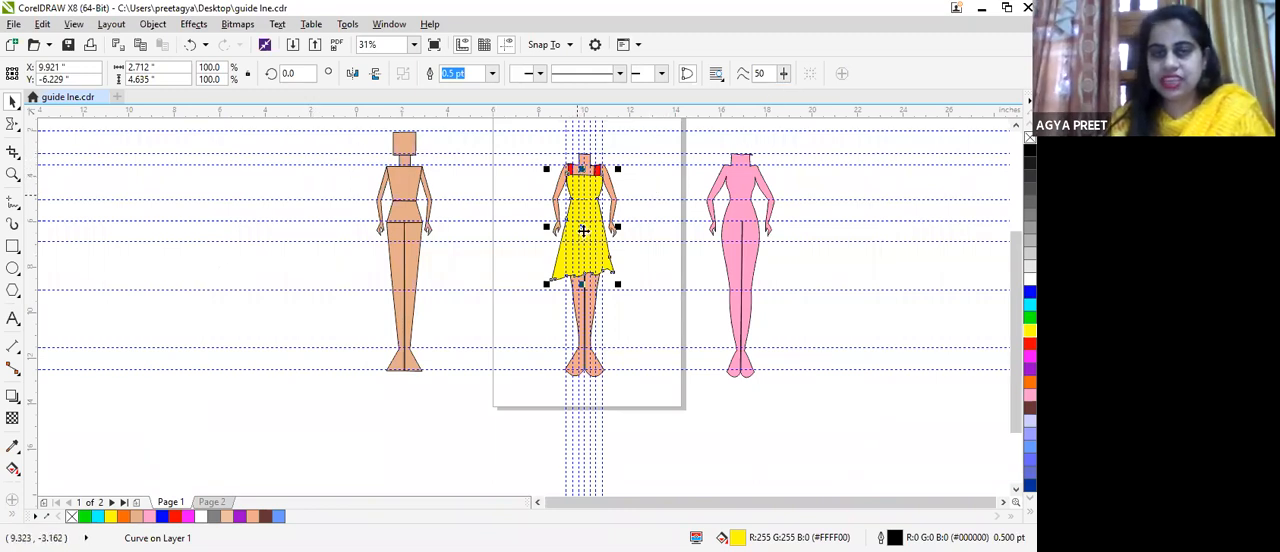
pyautogui.scroll(1, 578, 192)
pyautogui.scroll(1, 578, 192)
pyautogui.scroll(-2, 664, 201)
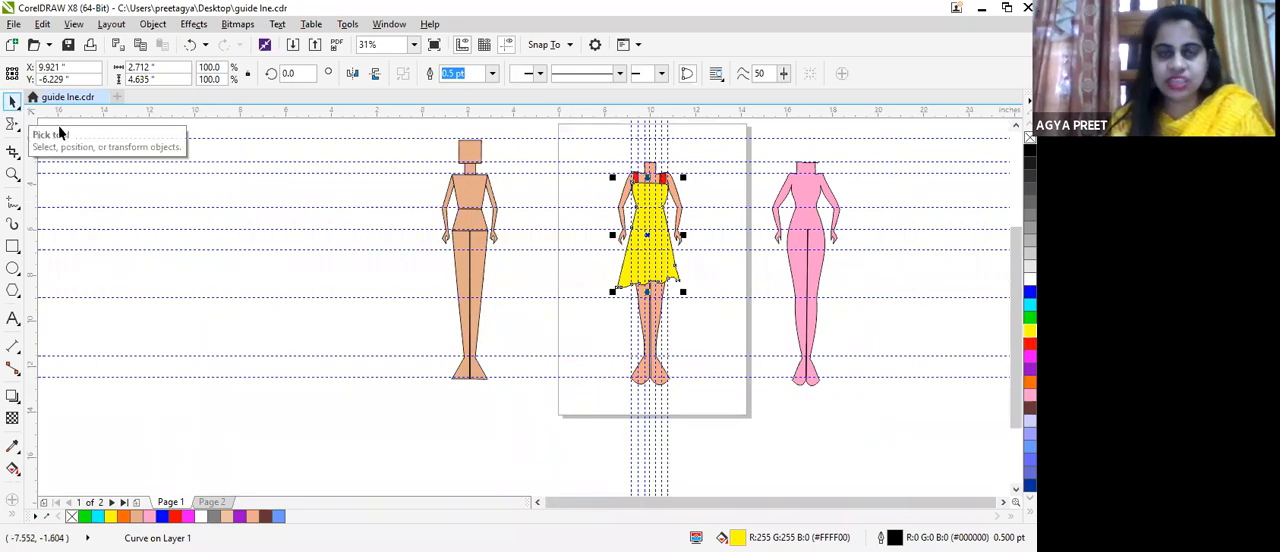
# Step: Nudge the dress and undo back past its moves, colour fills and hem smears until the red strap piece lies in front of it
pyautogui.moveTo(656, 215); pyautogui.dragTo(658, 236)
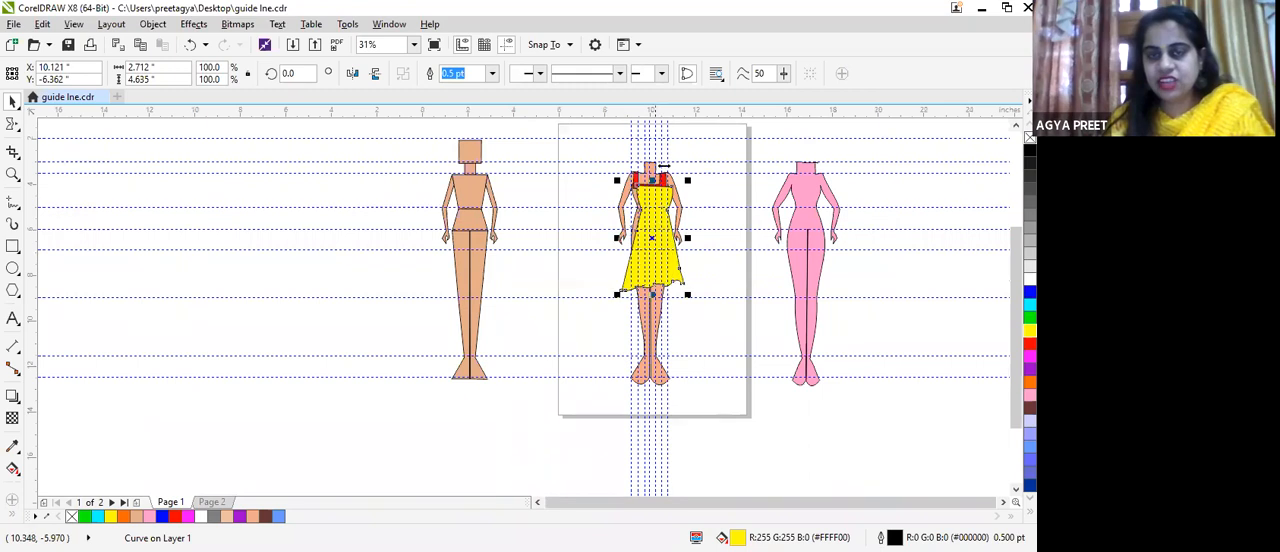
pyautogui.hotkey('ctrl', 'z')
pyautogui.hotkey('ctrl', 'z')
pyautogui.hotkey('ctrl', 'z')
pyautogui.hotkey('ctrl', 'z')
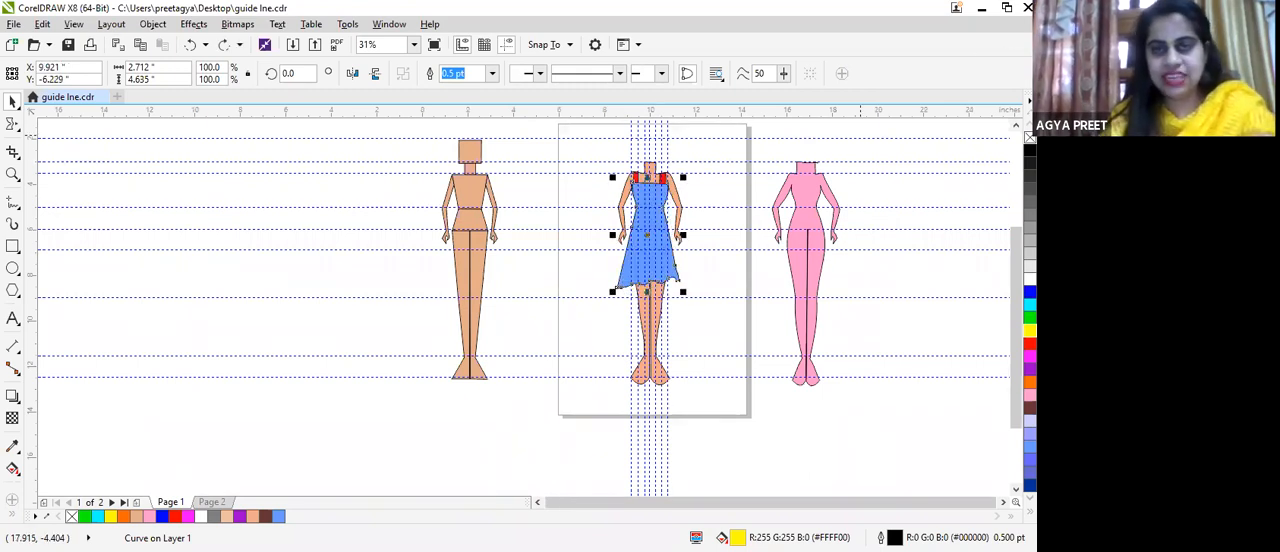
pyautogui.hotkey('ctrl', 'z')
pyautogui.hotkey('ctrl', 'z')
pyautogui.hotkey('ctrl', 'z')
pyautogui.hotkey('ctrl', 'z')
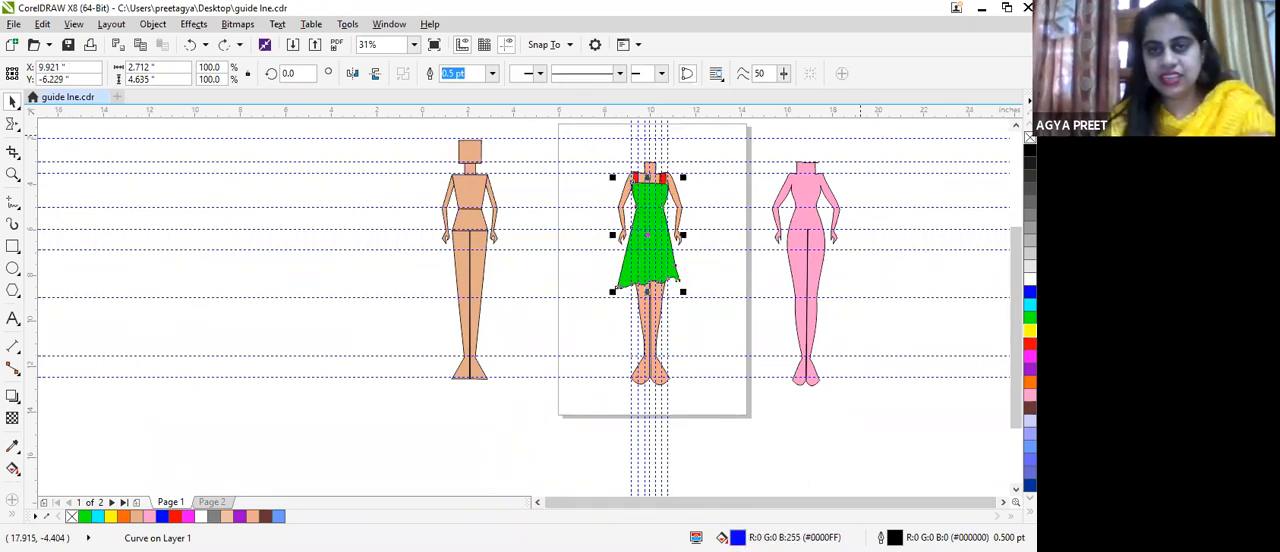
pyautogui.hotkey('ctrl', 'z')
pyautogui.hotkey('ctrl', 'z')
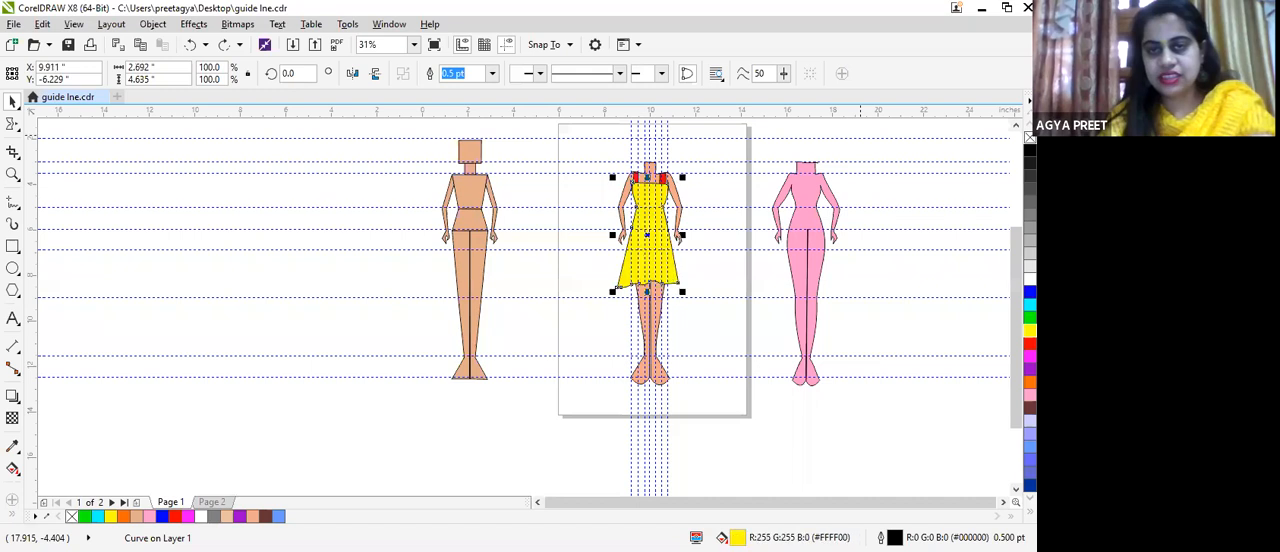
pyautogui.hotkey('ctrl', 'z')
pyautogui.hotkey('ctrl', 'z')
pyautogui.hotkey('ctrl', 'z')
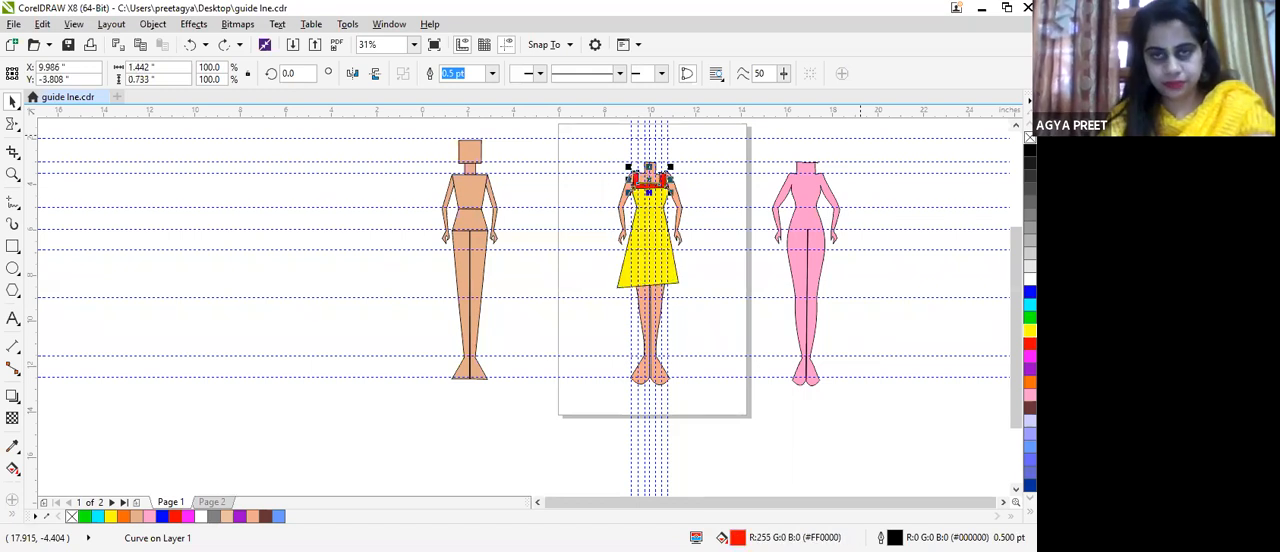
# Step: With the Shape tool, move the red strap piece's outer bottom corners and shoulder nodes to widen it over the bodice
pyautogui.scroll(4, 680, 165)
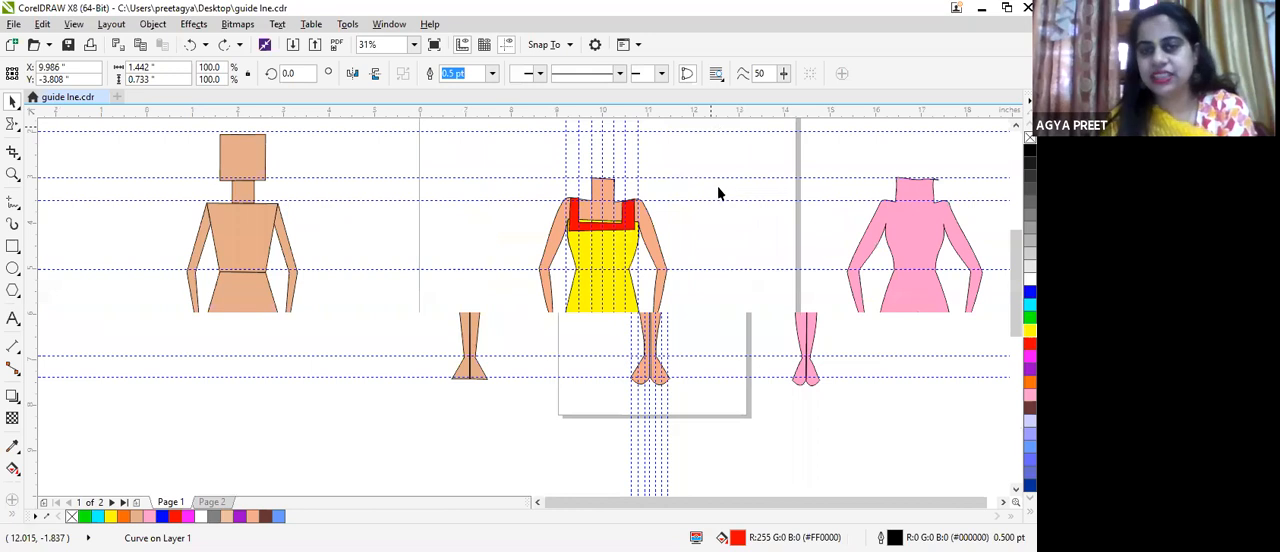
pyautogui.scroll(2, 715, 200)
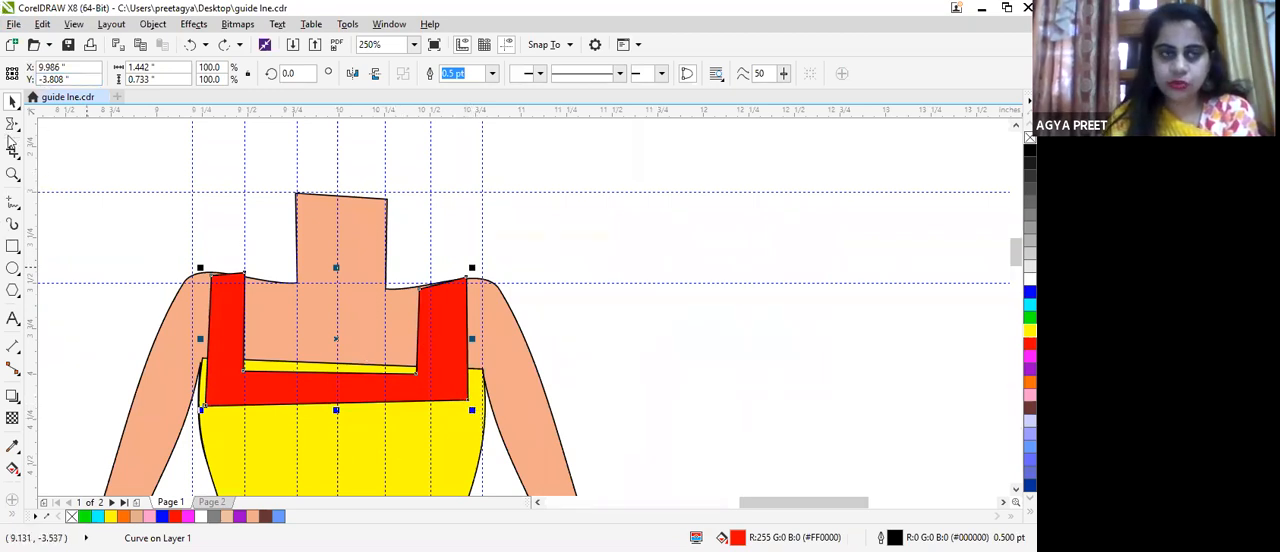
pyautogui.click(10, 124)
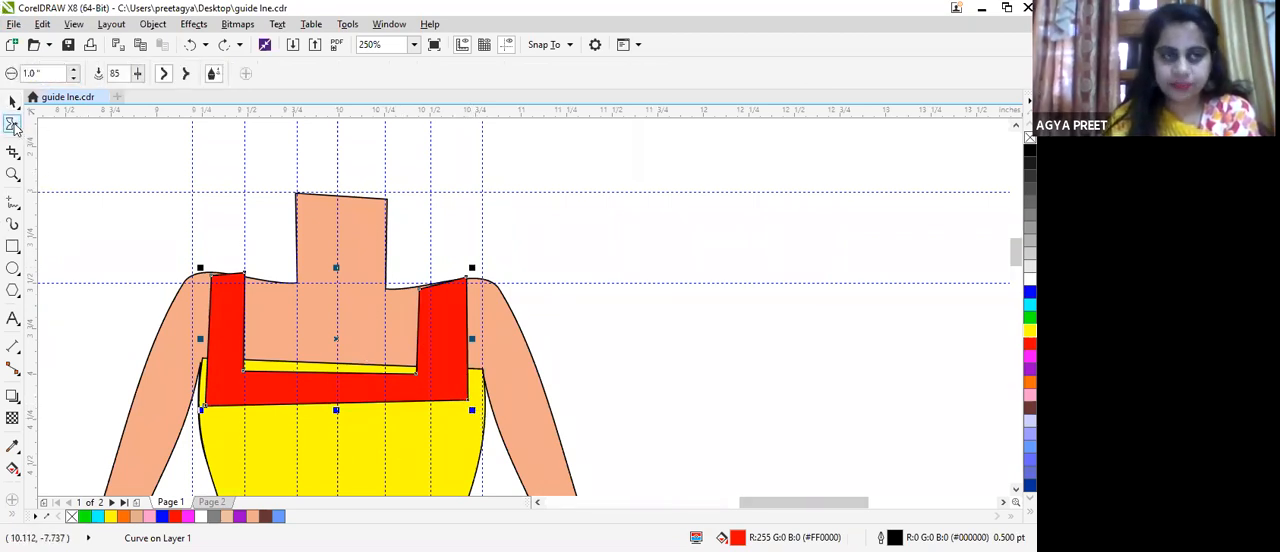
pyautogui.click(48, 128)
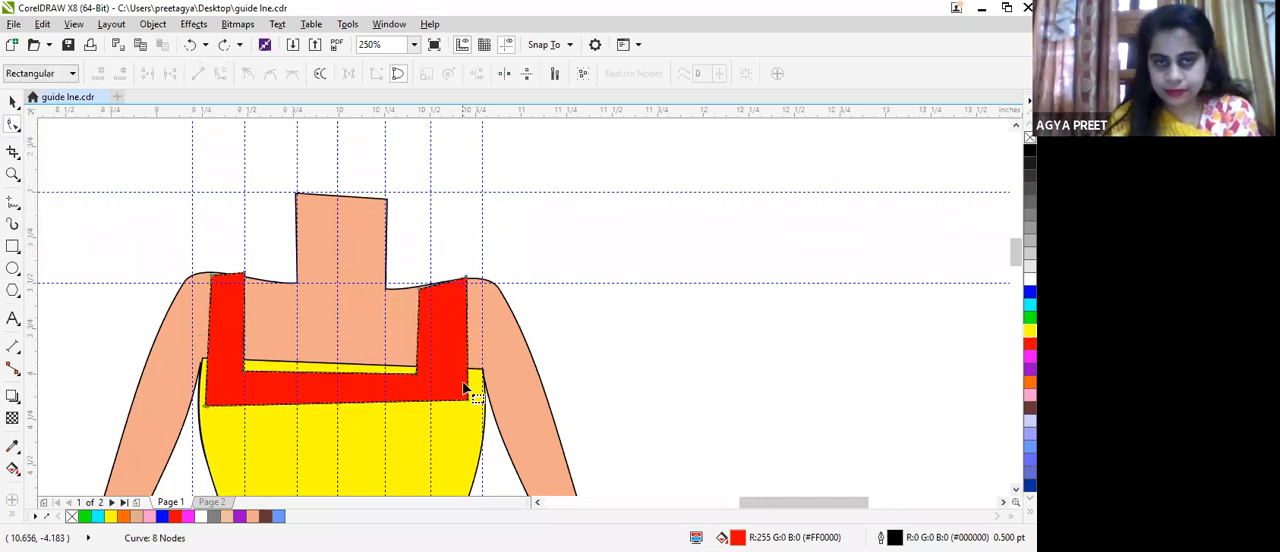
pyautogui.moveTo(468, 396); pyautogui.dragTo(478, 410)
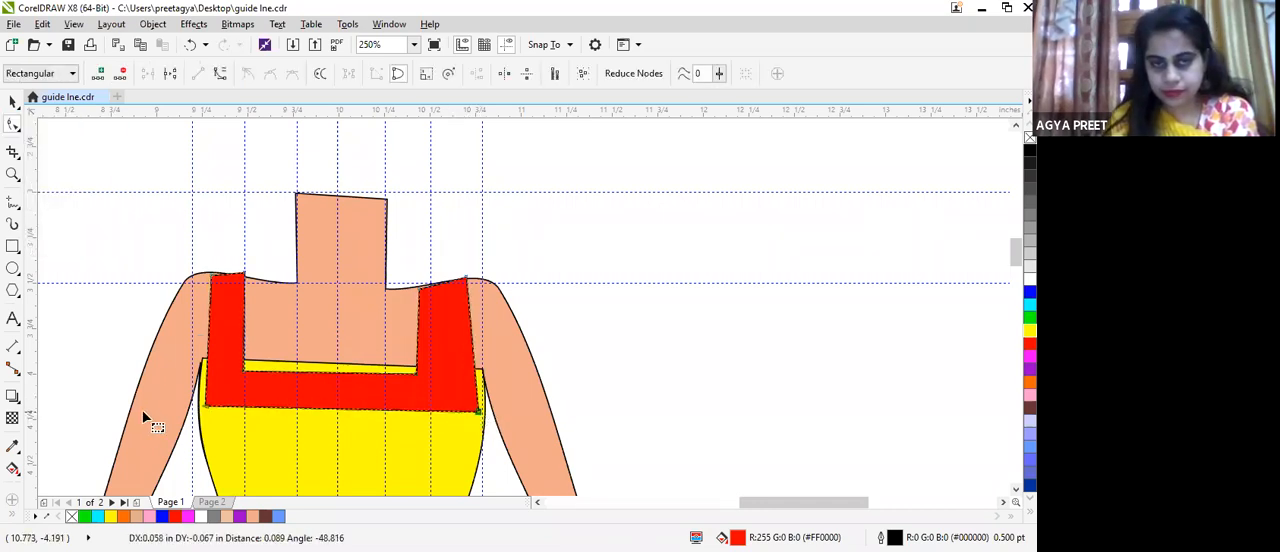
pyautogui.click(211, 404)
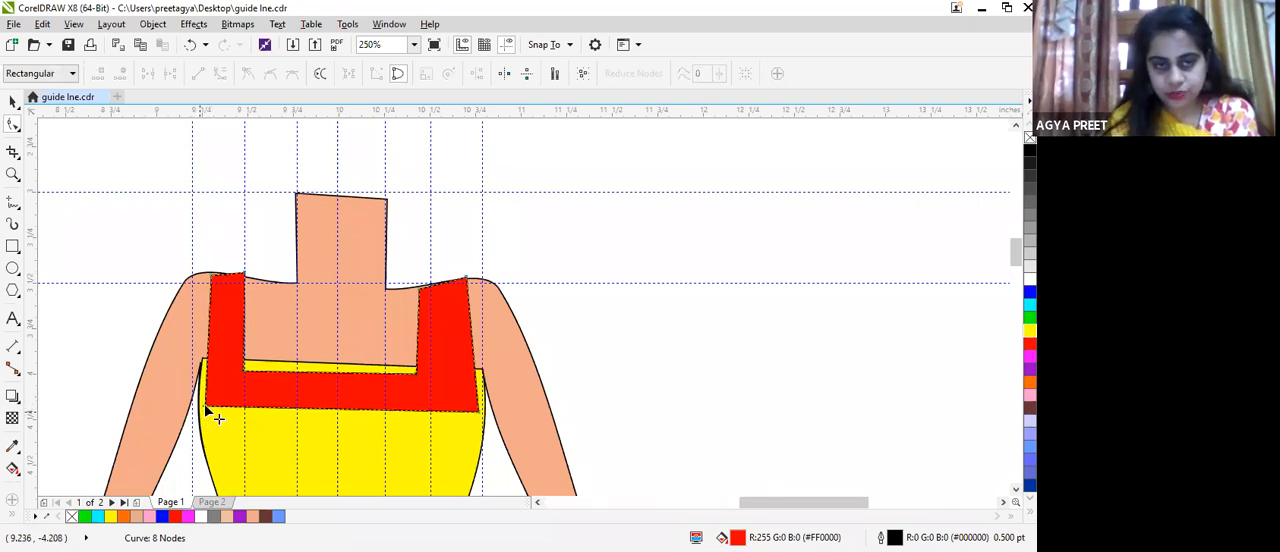
pyautogui.moveTo(203, 404); pyautogui.dragTo(197, 418)
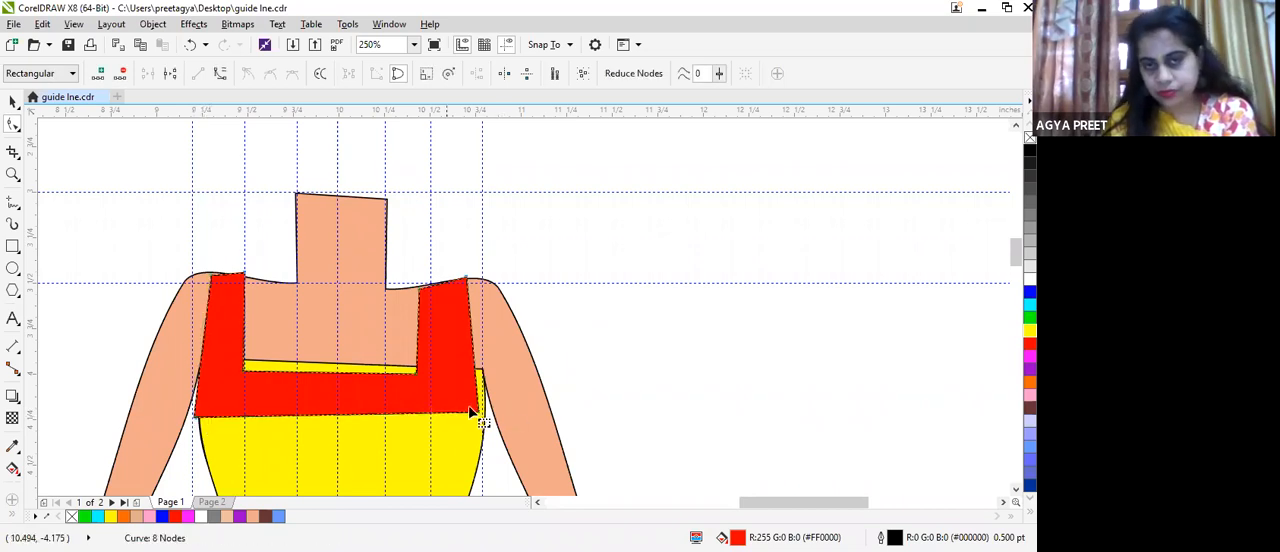
pyautogui.moveTo(474, 286); pyautogui.dragTo(487, 286)
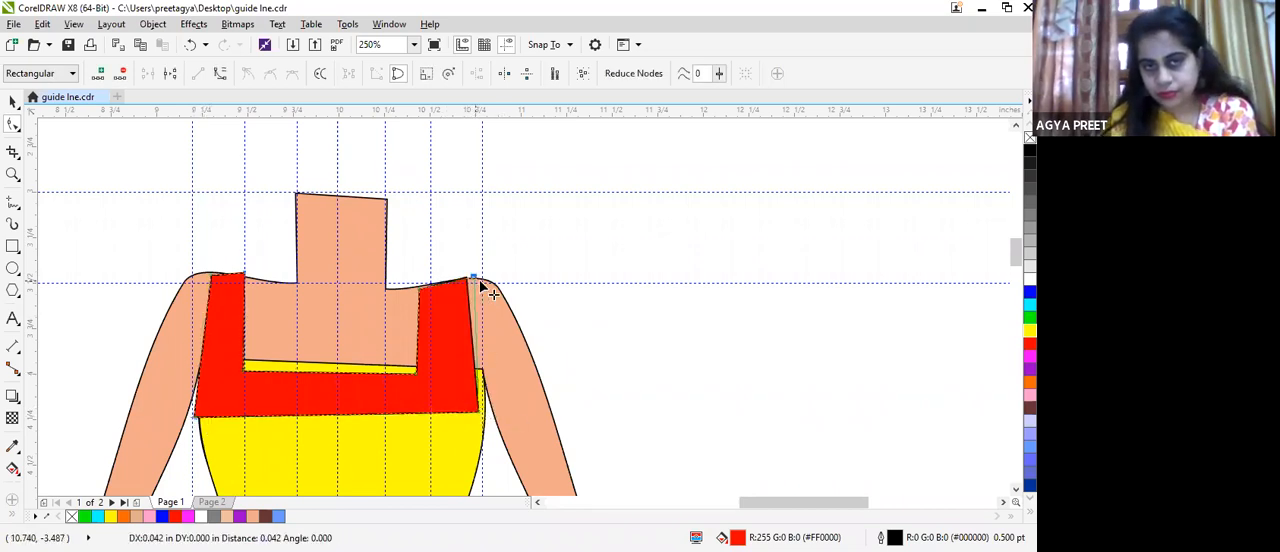
pyautogui.moveTo(242, 274); pyautogui.dragTo(211, 272)
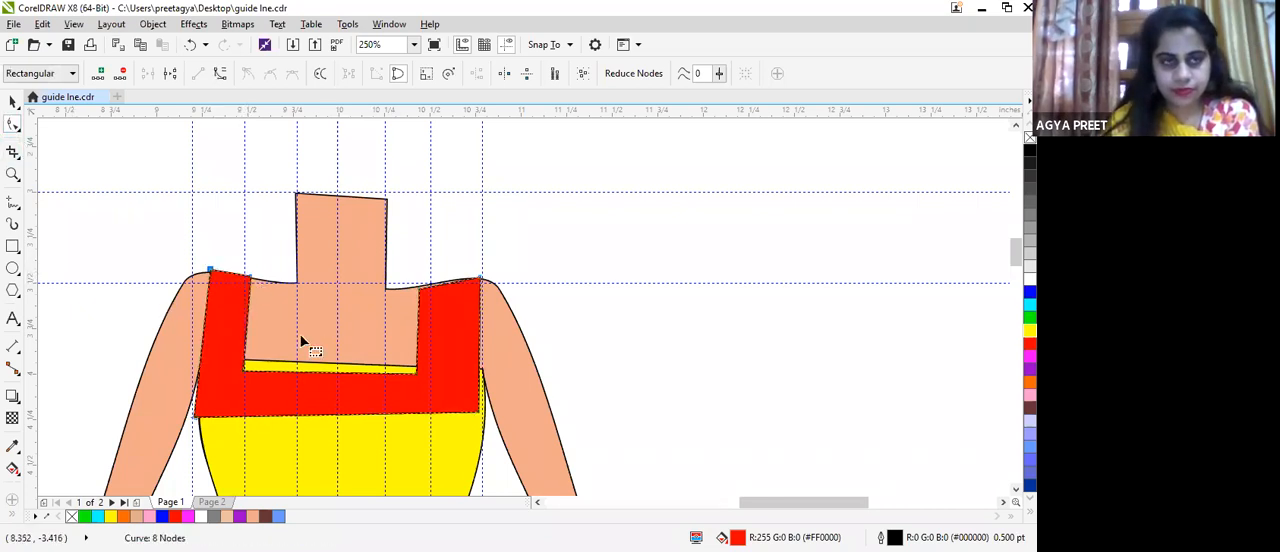
# Step: Convert both outer side edges of the red strap piece to curves and bend them inward to shape the armholes
pyautogui.click(204, 325)
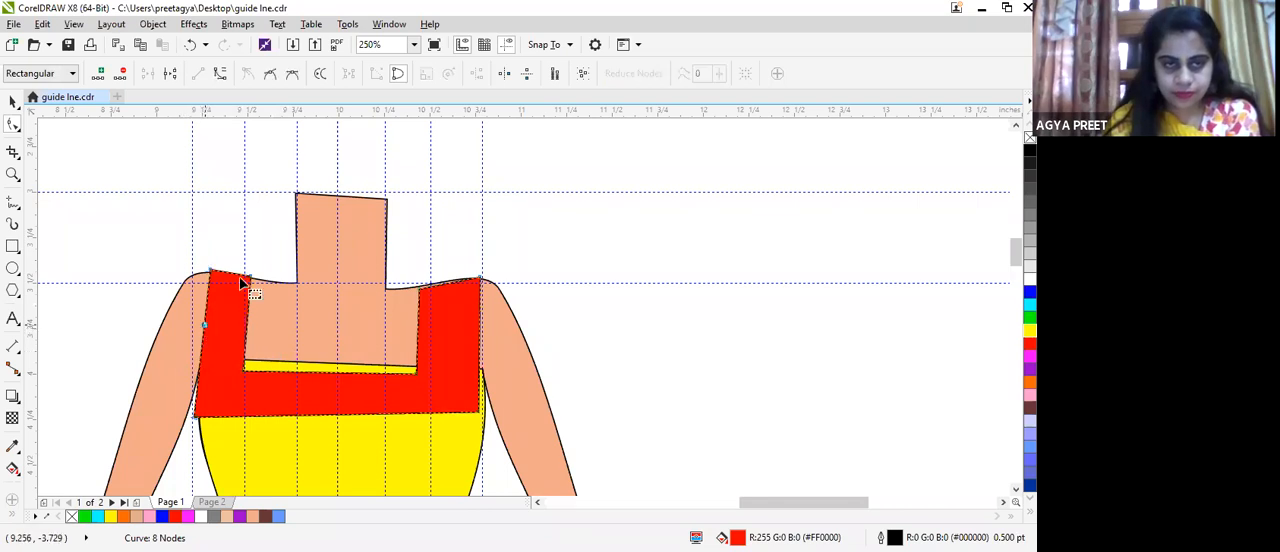
pyautogui.click(224, 77)
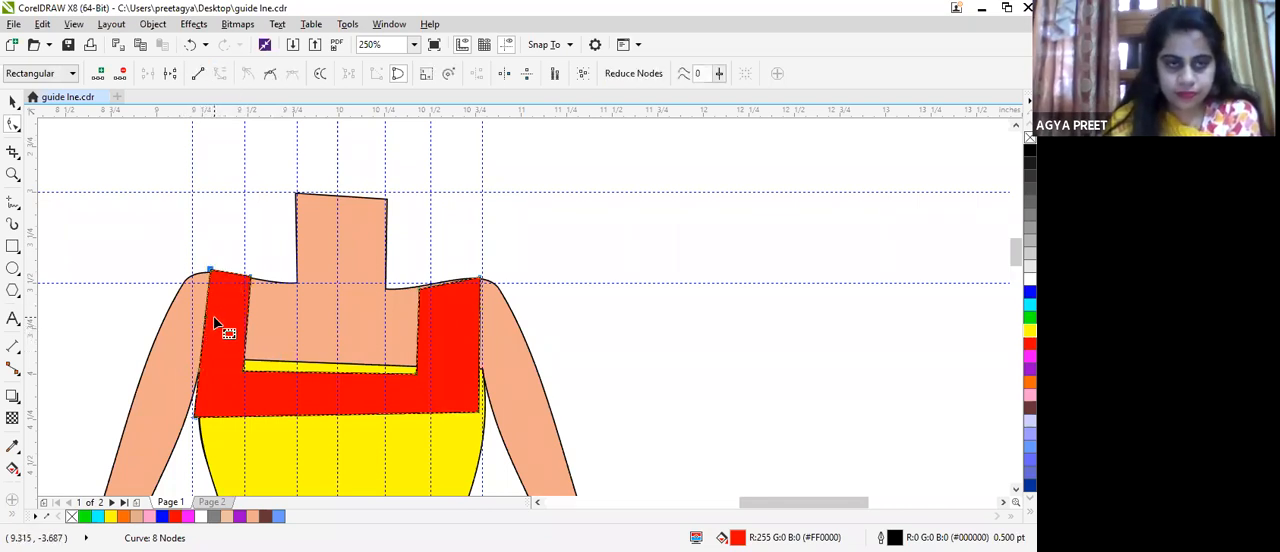
pyautogui.moveTo(206, 326); pyautogui.dragTo(217, 323)
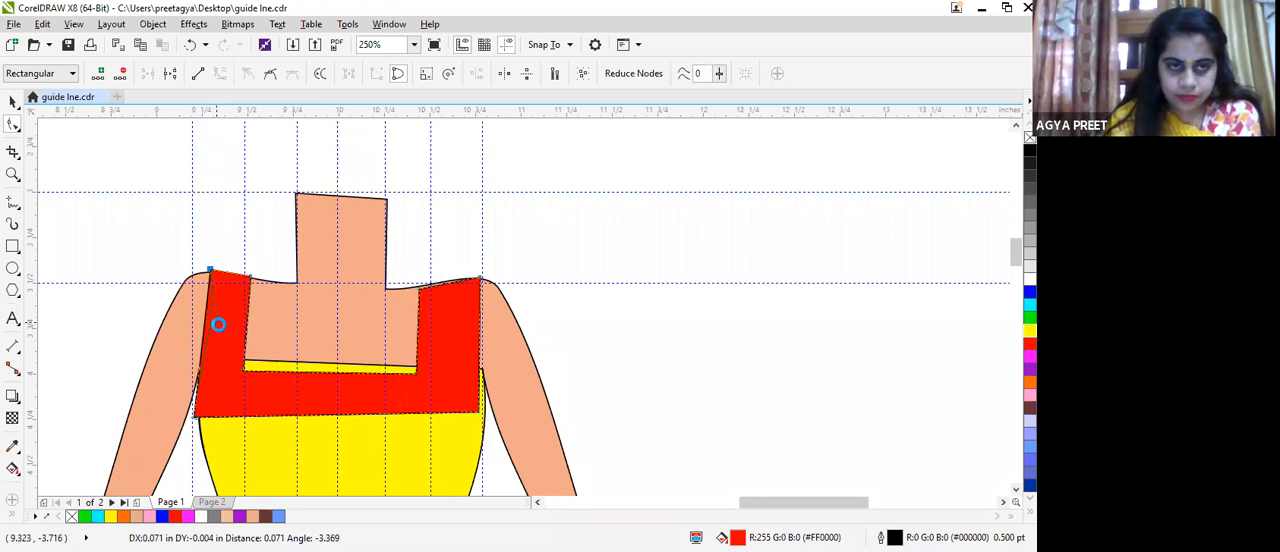
pyautogui.click(477, 340)
pyautogui.click(219, 75)
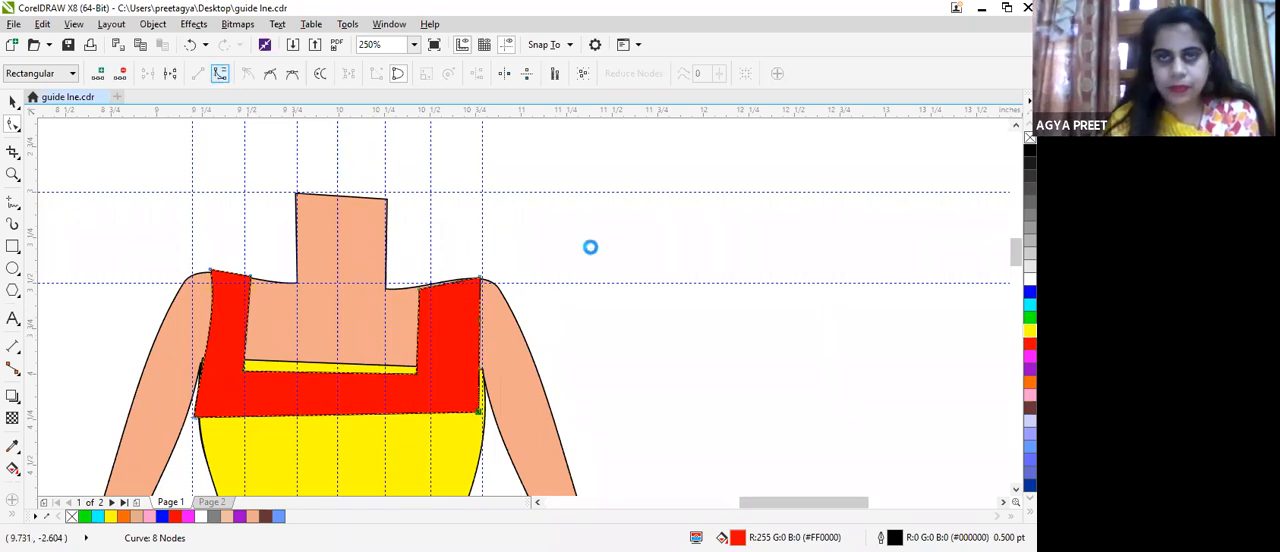
pyautogui.click(478, 327)
pyautogui.moveTo(479, 321); pyautogui.dragTo(467, 317)
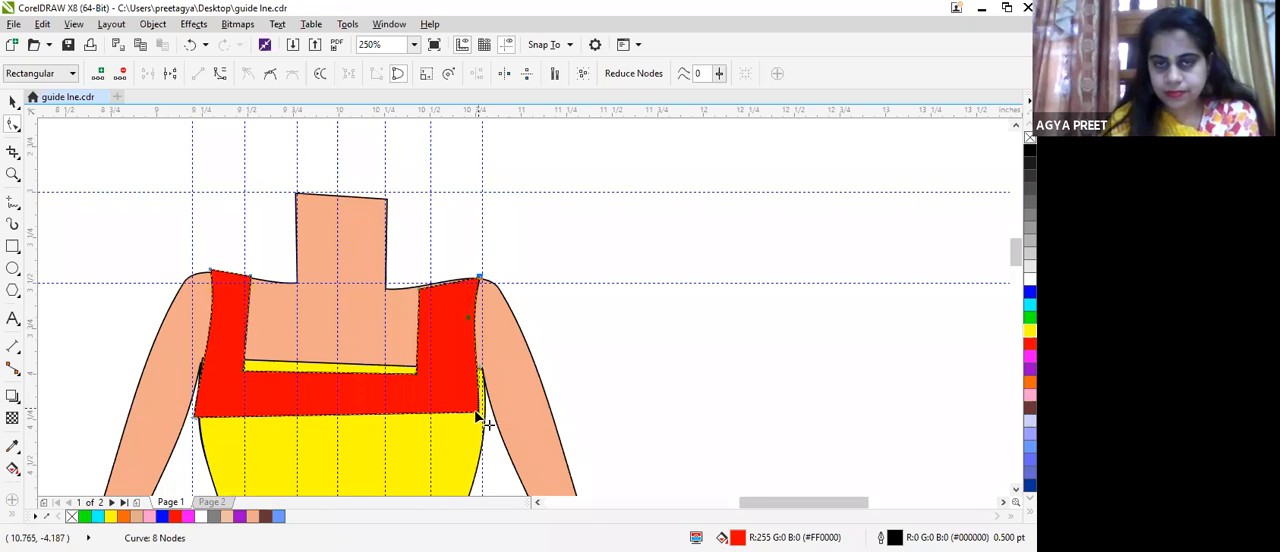
# Step: Move the red strap piece's outer bottom corners onto the dress sides and bend the viewer's-left side edge outward to cover the yellow
pyautogui.moveTo(477, 414); pyautogui.dragTo(487, 407)
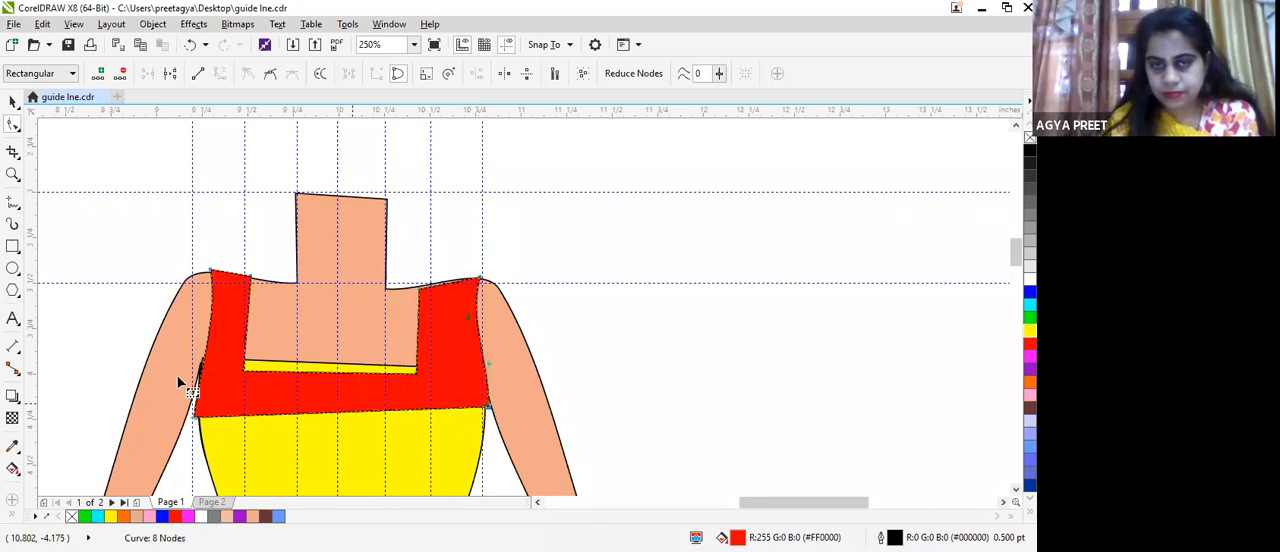
pyautogui.moveTo(194, 418); pyautogui.dragTo(214, 417)
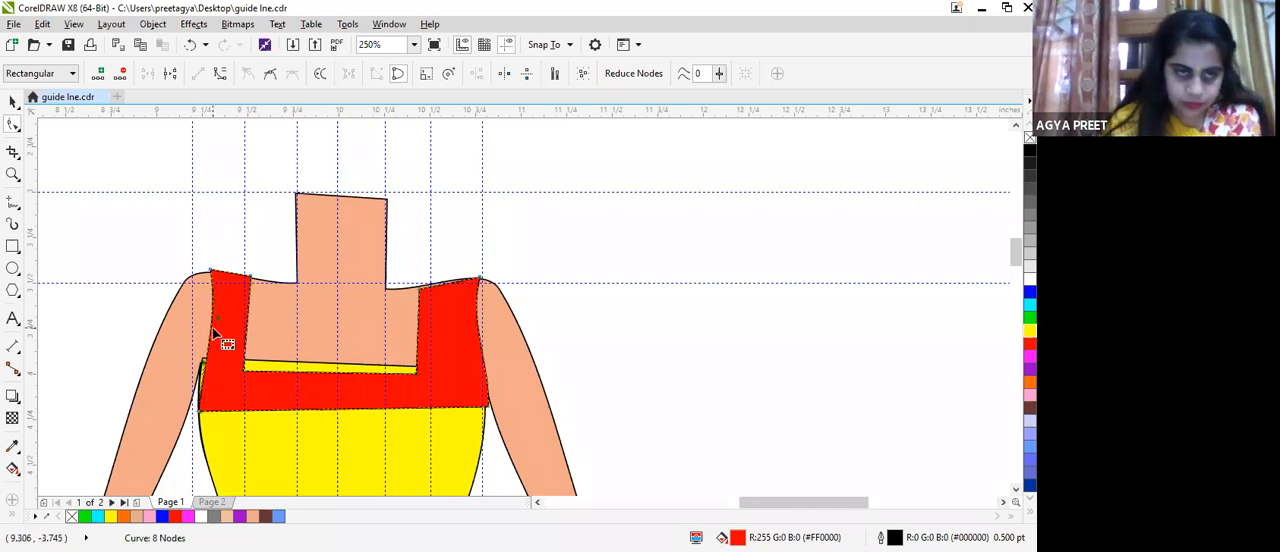
pyautogui.scroll(3, 212, 326)
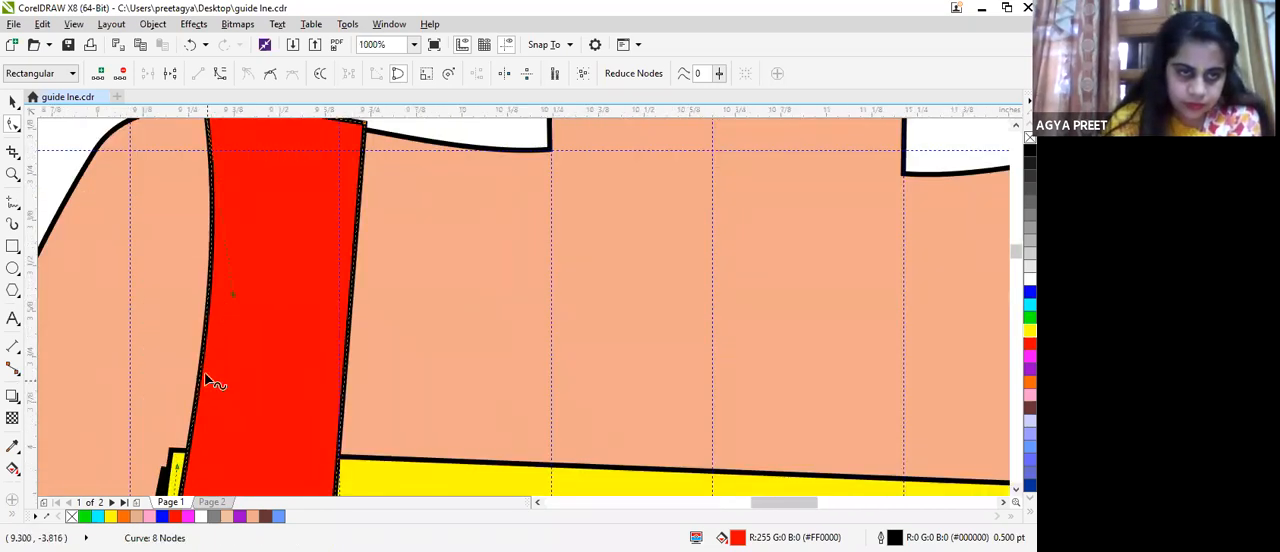
pyautogui.scroll(-3, 211, 377)
pyautogui.scroll(4, 208, 430)
pyautogui.scroll(1, 176, 335)
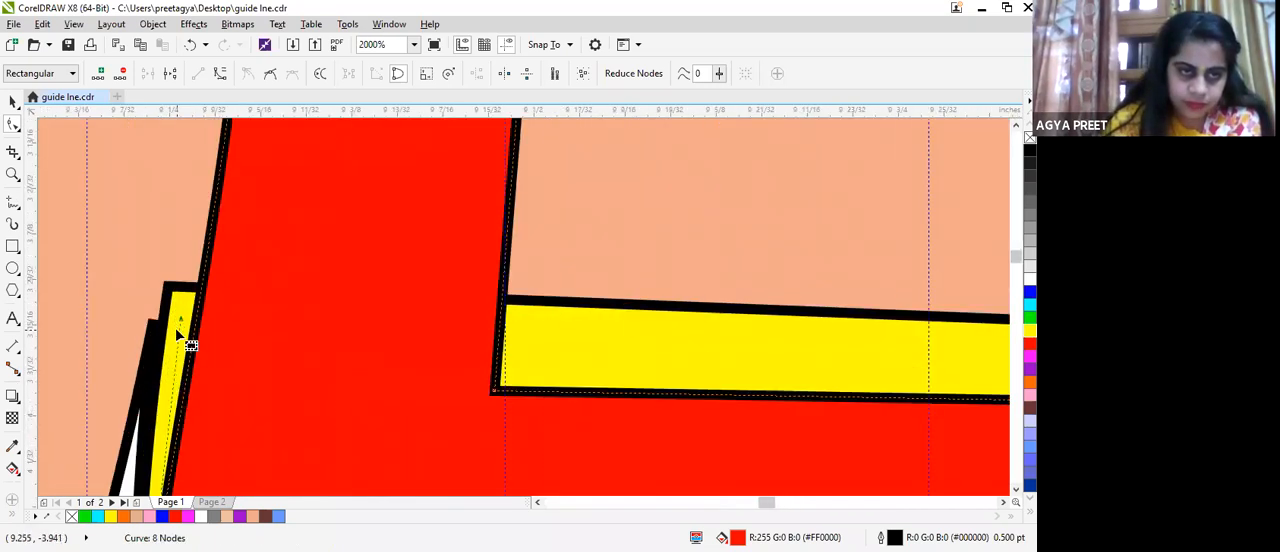
pyautogui.moveTo(179, 319); pyautogui.dragTo(123, 287)
pyautogui.scroll(-4, 209, 357)
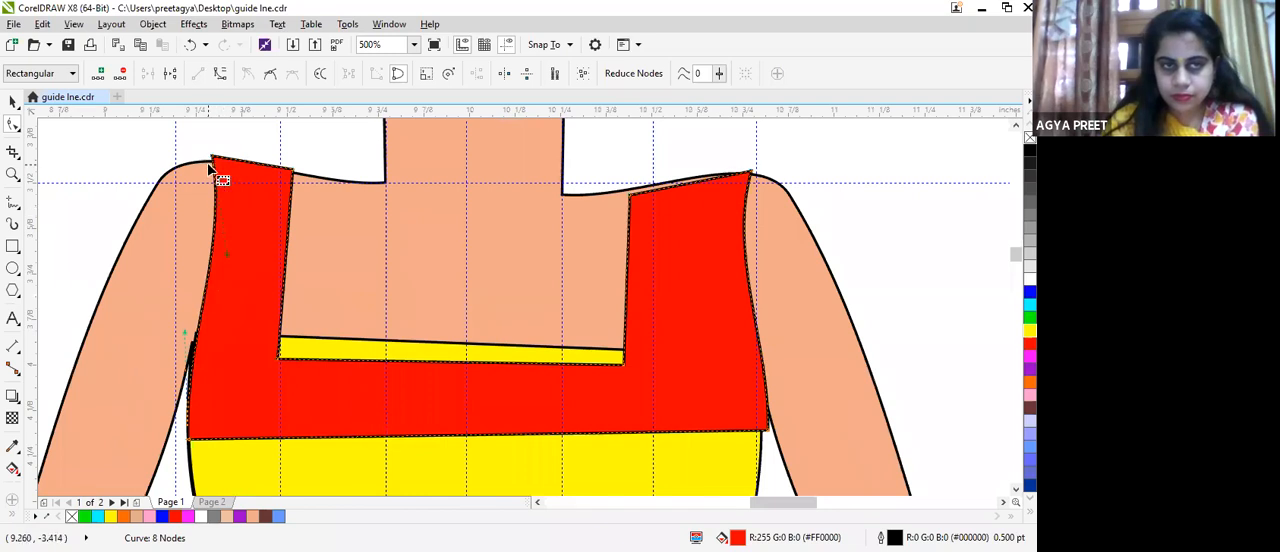
# Step: Align the red straps' shoulder nodes with the body's shoulder line and bend the top of the viewer's-left strap slightly upward
pyautogui.moveTo(213, 158); pyautogui.dragTo(209, 160)
pyautogui.moveTo(630, 194); pyautogui.dragTo(632, 188)
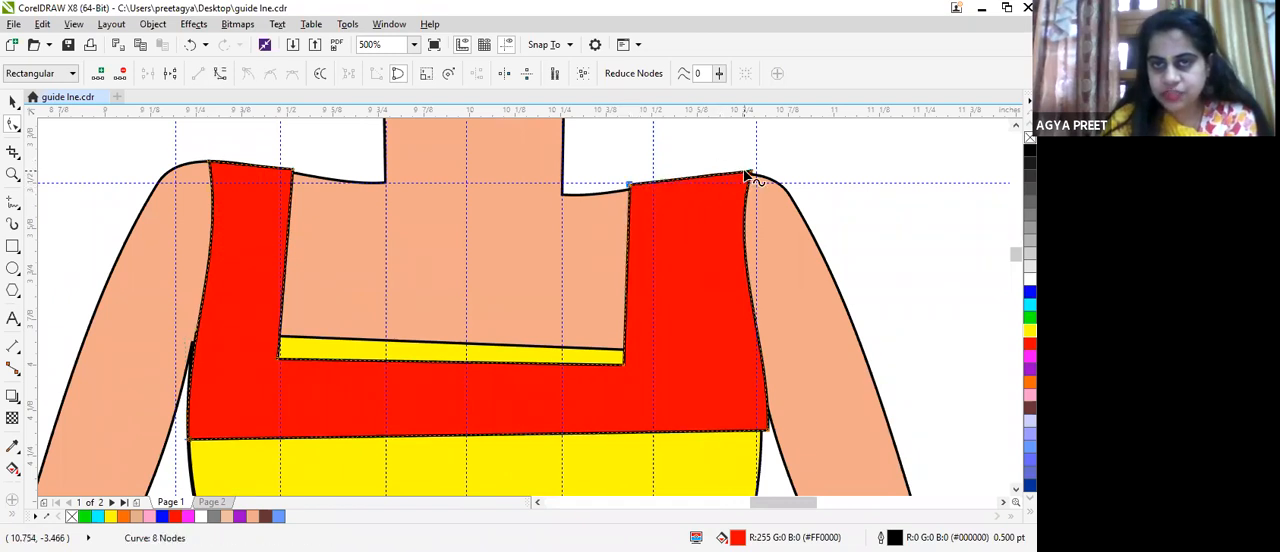
pyautogui.moveTo(748, 175); pyautogui.dragTo(757, 176)
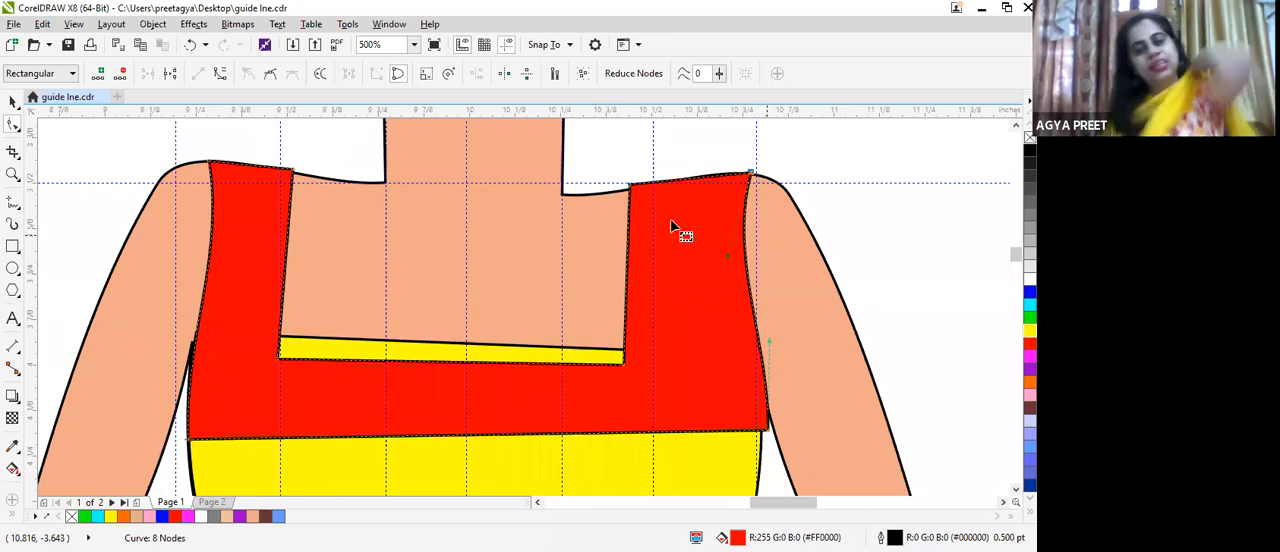
pyautogui.scroll(1, 249, 152)
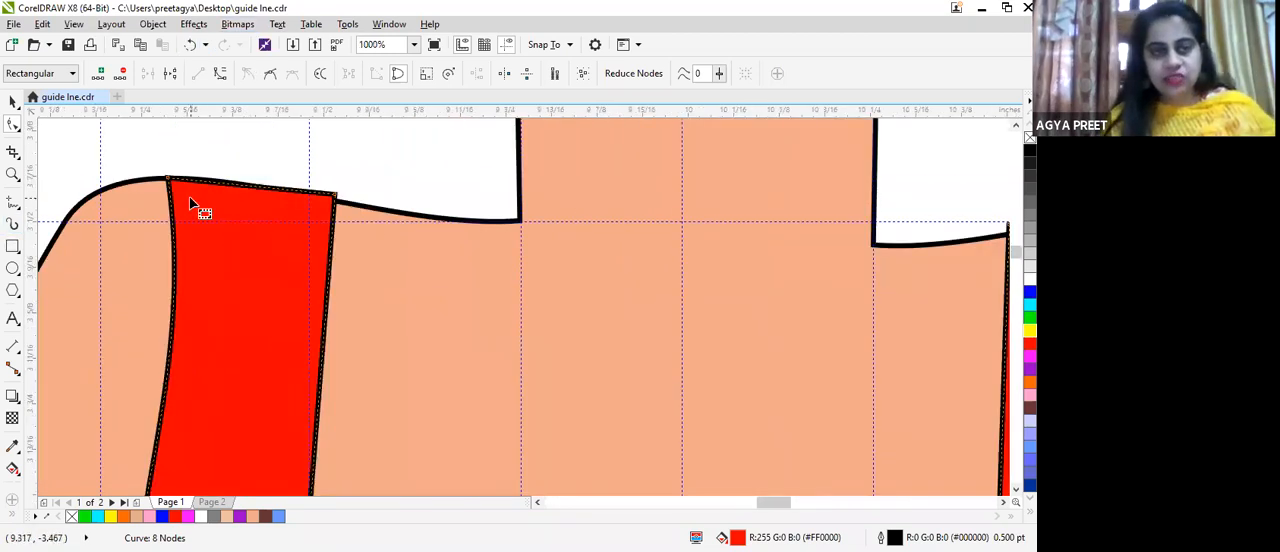
pyautogui.moveTo(207, 184); pyautogui.dragTo(206, 181)
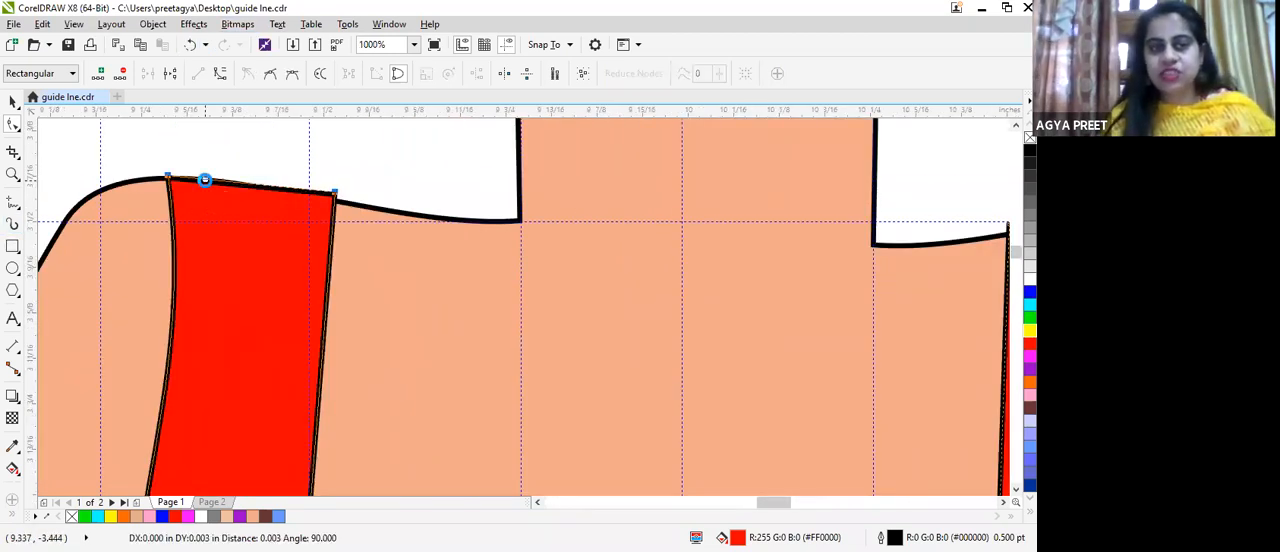
pyautogui.scroll(-1, 1007, 152)
pyautogui.scroll(-1, 989, 155)
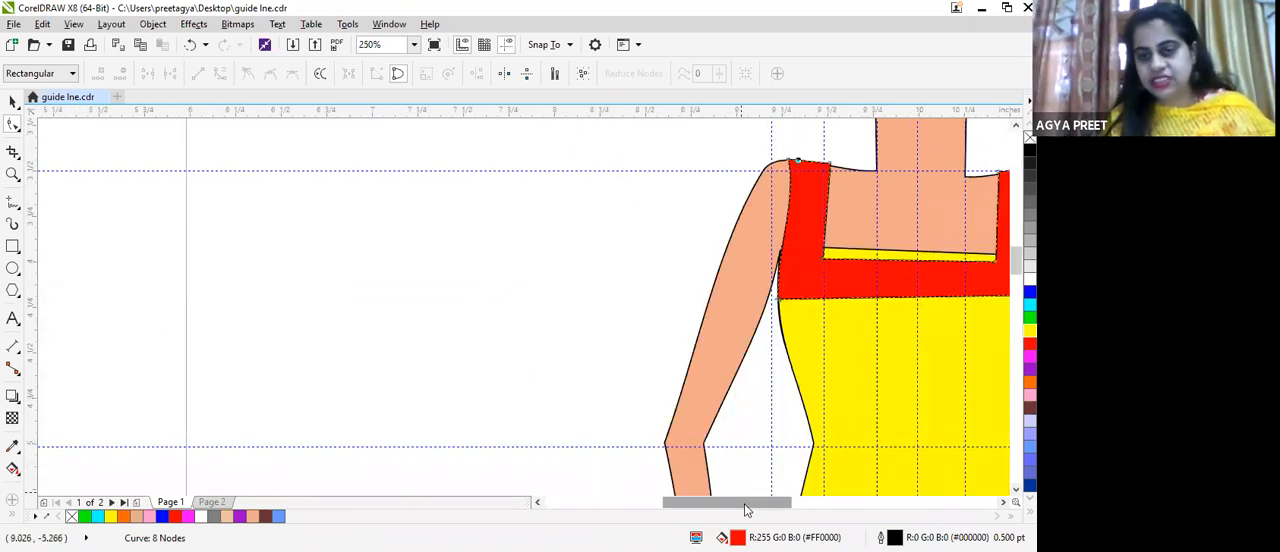
pyautogui.moveTo(746, 511); pyautogui.dragTo(809, 510)
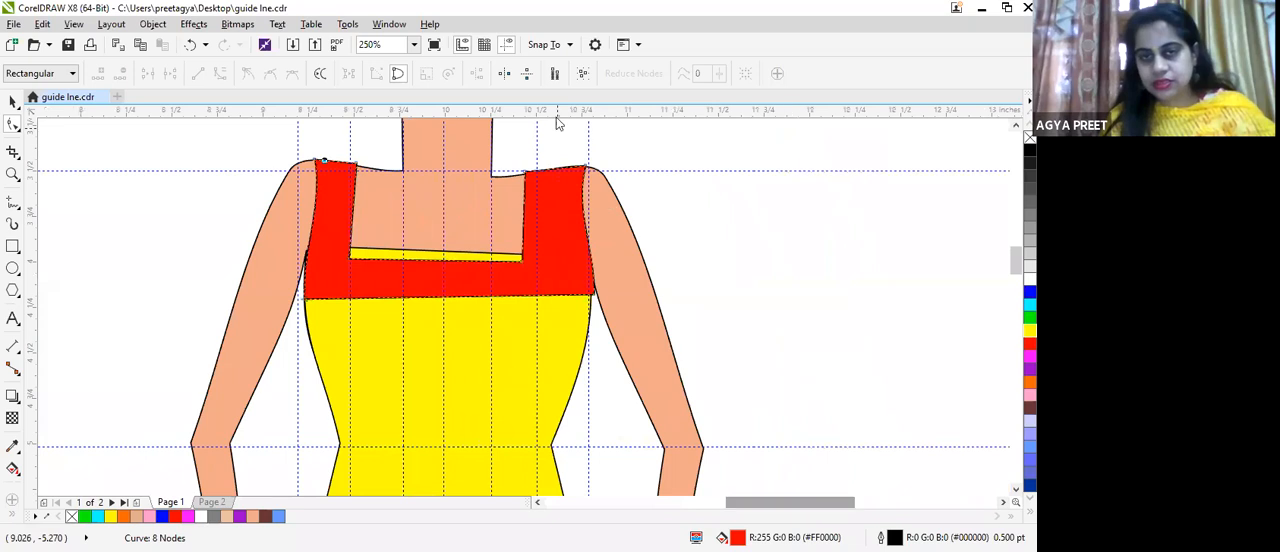
pyautogui.moveTo(586, 171); pyautogui.dragTo(587, 168)
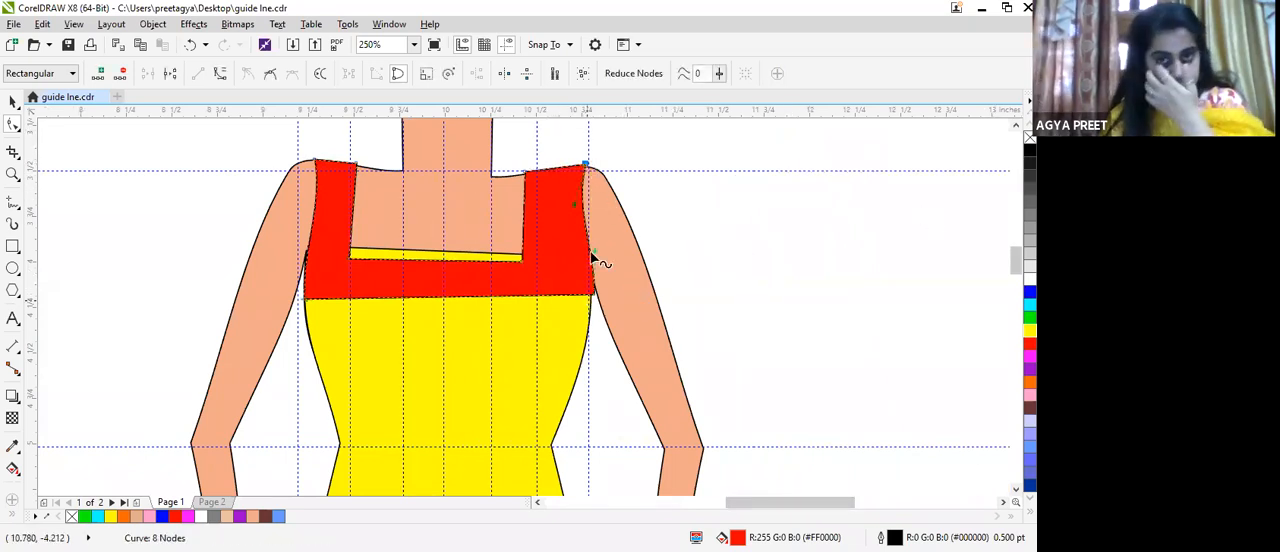
# Step: Deepen the armhole curve of the viewer's-right strap and fit its lower end and bottom corner to the dress side
pyautogui.moveTo(568, 218); pyautogui.dragTo(584, 256)
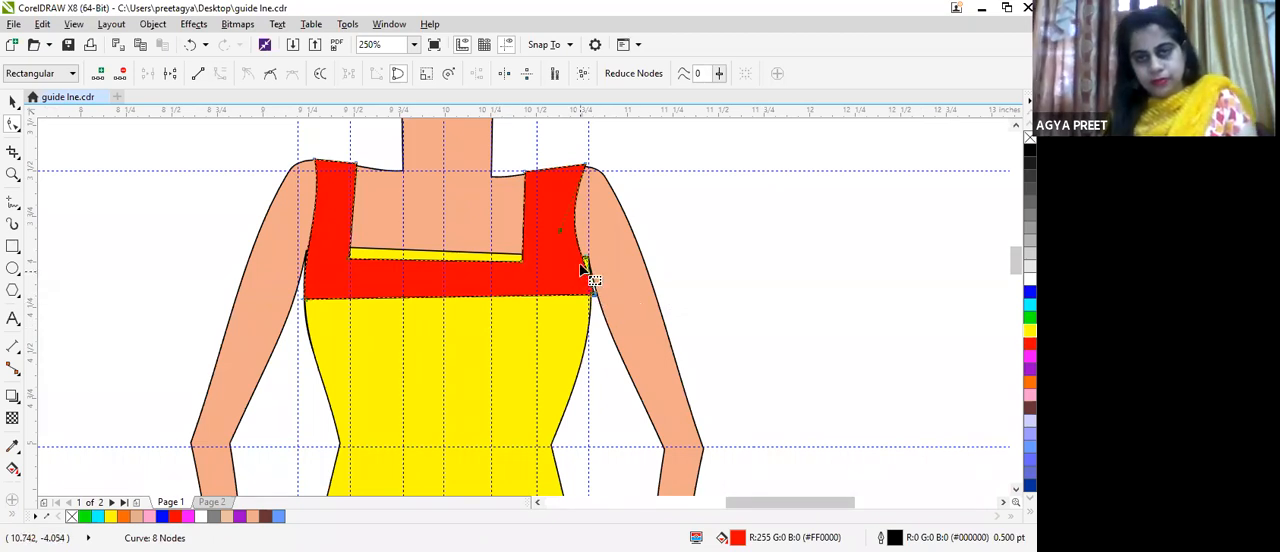
pyautogui.scroll(2, 582, 268)
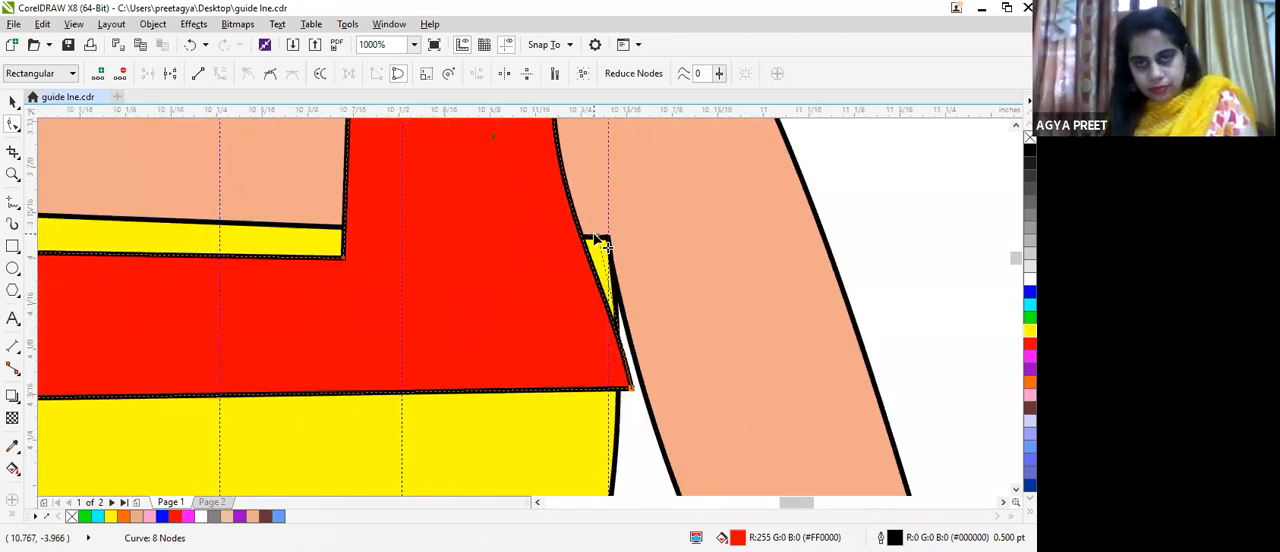
pyautogui.moveTo(603, 229); pyautogui.dragTo(641, 222)
pyautogui.moveTo(632, 398); pyautogui.dragTo(619, 388)
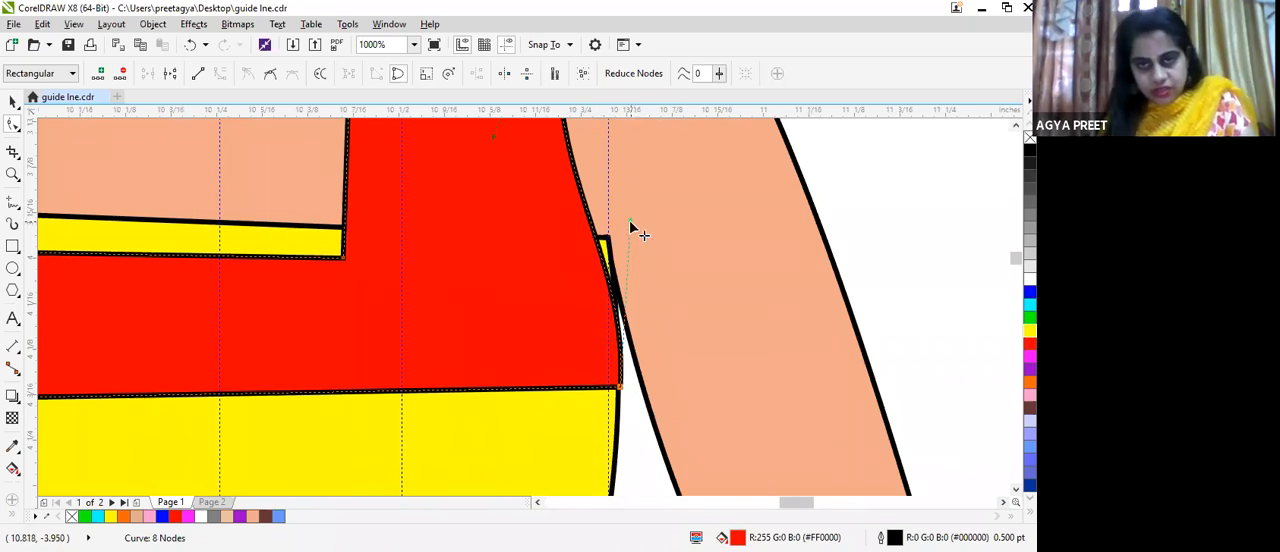
pyautogui.moveTo(630, 218); pyautogui.dragTo(650, 210)
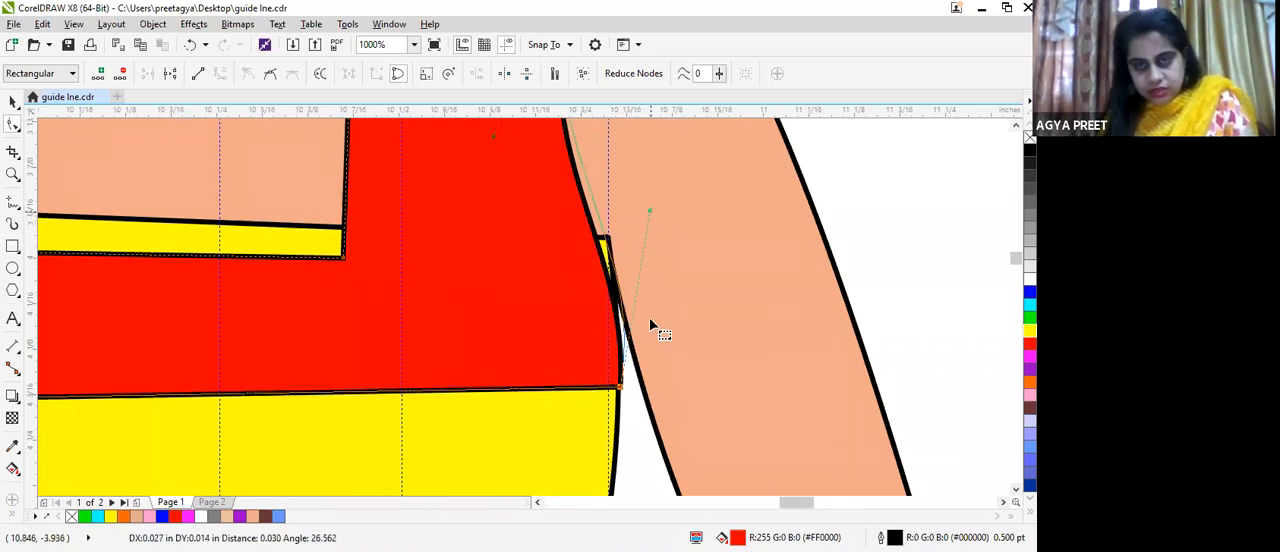
pyautogui.moveTo(619, 388); pyautogui.dragTo(615, 397)
pyautogui.scroll(-1, 545, 218)
pyautogui.scroll(-1, 502, 316)
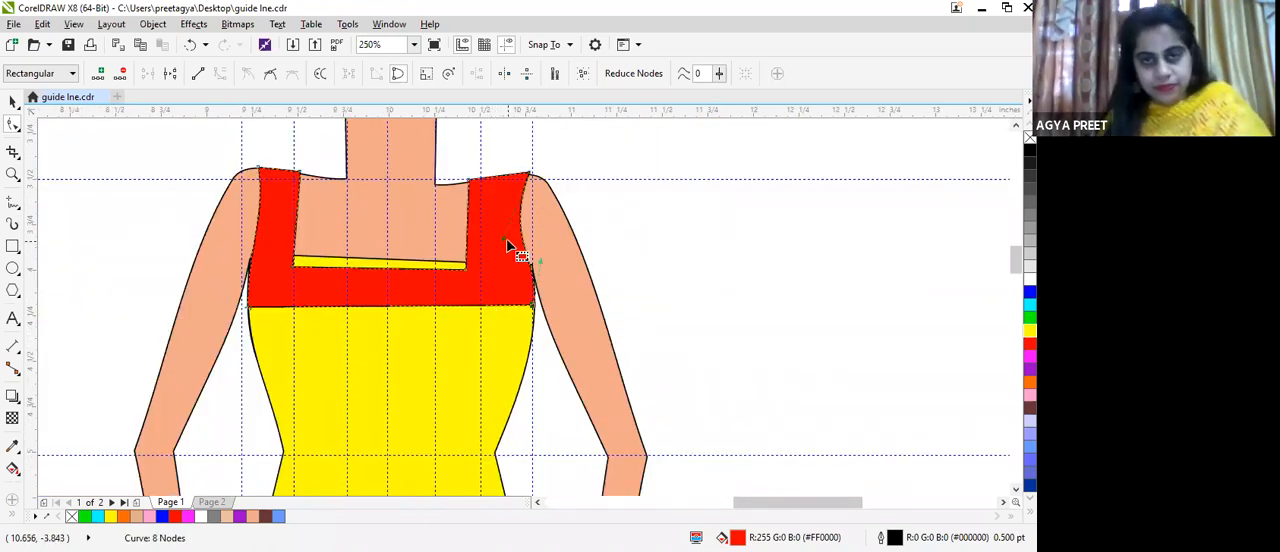
# Step: Narrow the viewer's-right strap by moving its inner nodes to the vertical guideline, and send the red piece back behind the yellow dress
pyautogui.moveTo(466, 269); pyautogui.dragTo(484, 269)
pyautogui.moveTo(469, 181); pyautogui.dragTo(481, 182)
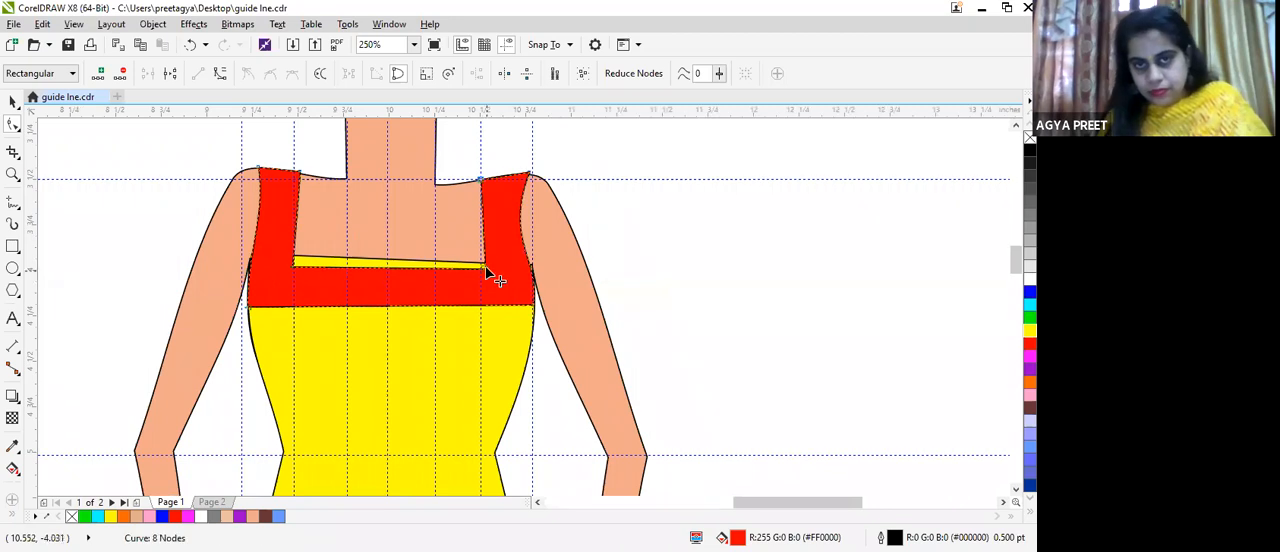
pyautogui.moveTo(487, 271); pyautogui.dragTo(487, 278)
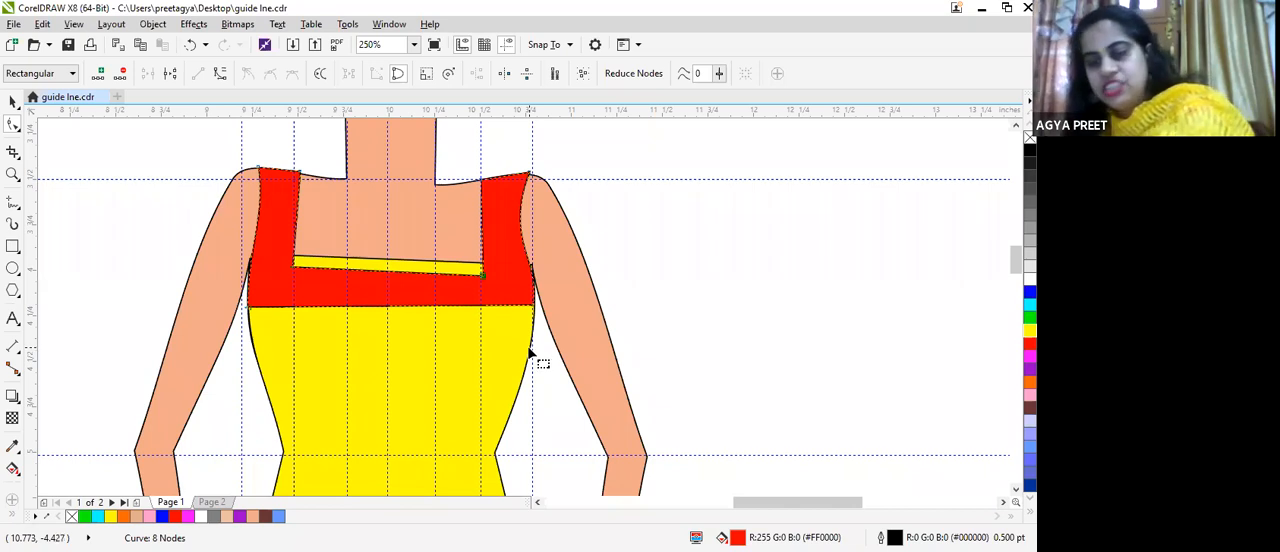
pyautogui.hotkey('ctrl', 'pagedown')
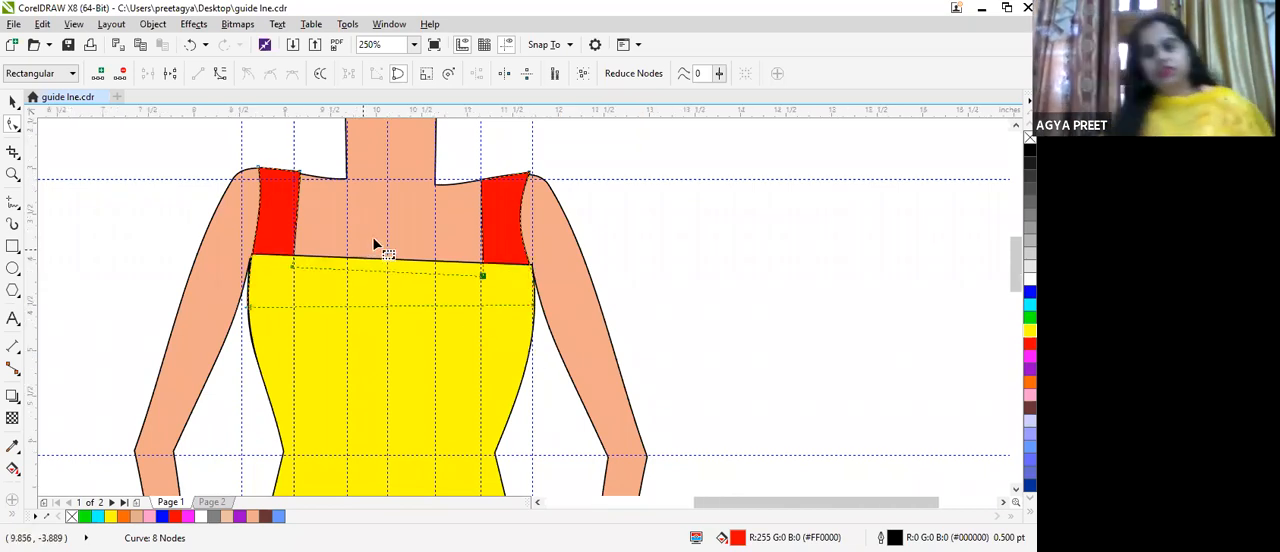
# Step: Draw a rectangle about 1.552 by 0.35 in across the top of the yellow dress, undoing the tiny stray rectangle at its corner
pyautogui.scroll(-1, 372, 236)
pyautogui.scroll(1, 386, 248)
pyautogui.scroll(2, 388, 254)
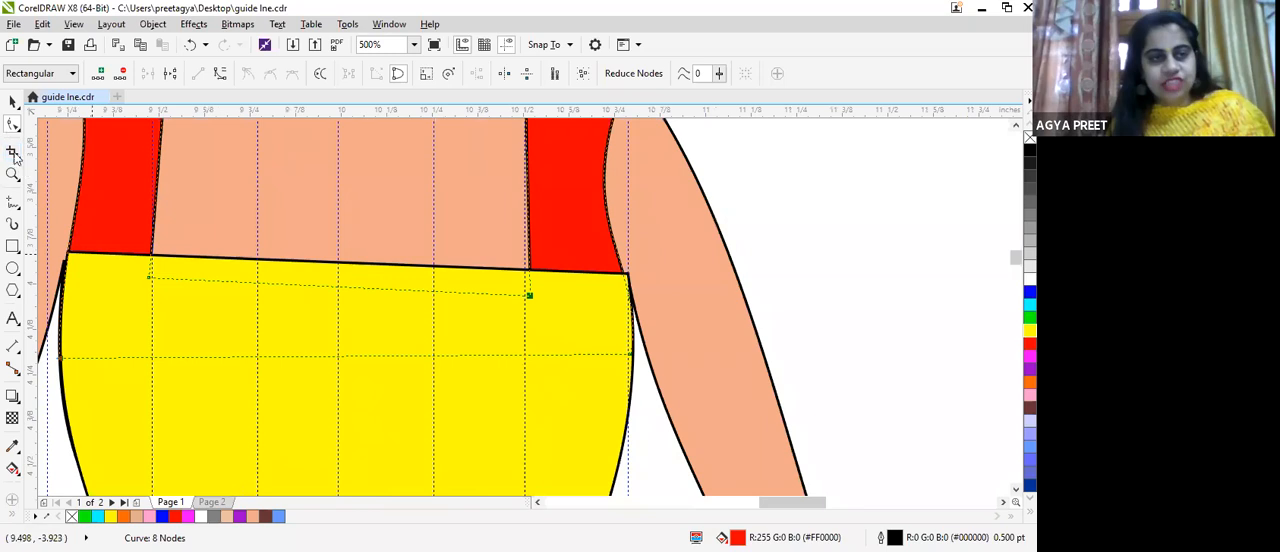
pyautogui.click(66, 257)
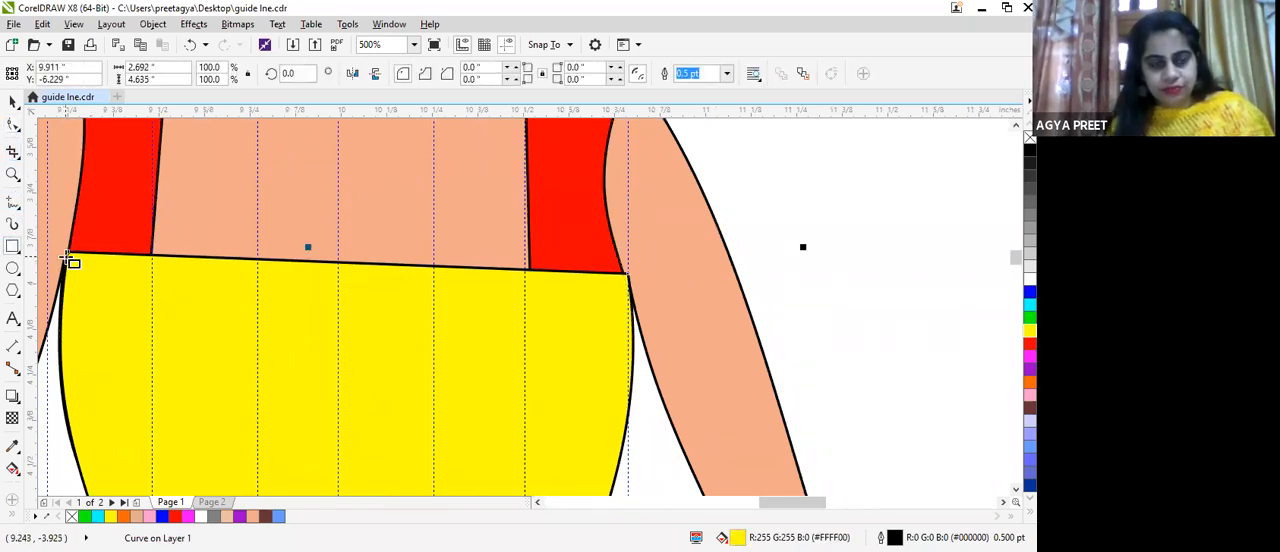
pyautogui.moveTo(67, 255); pyautogui.dragTo(633, 384)
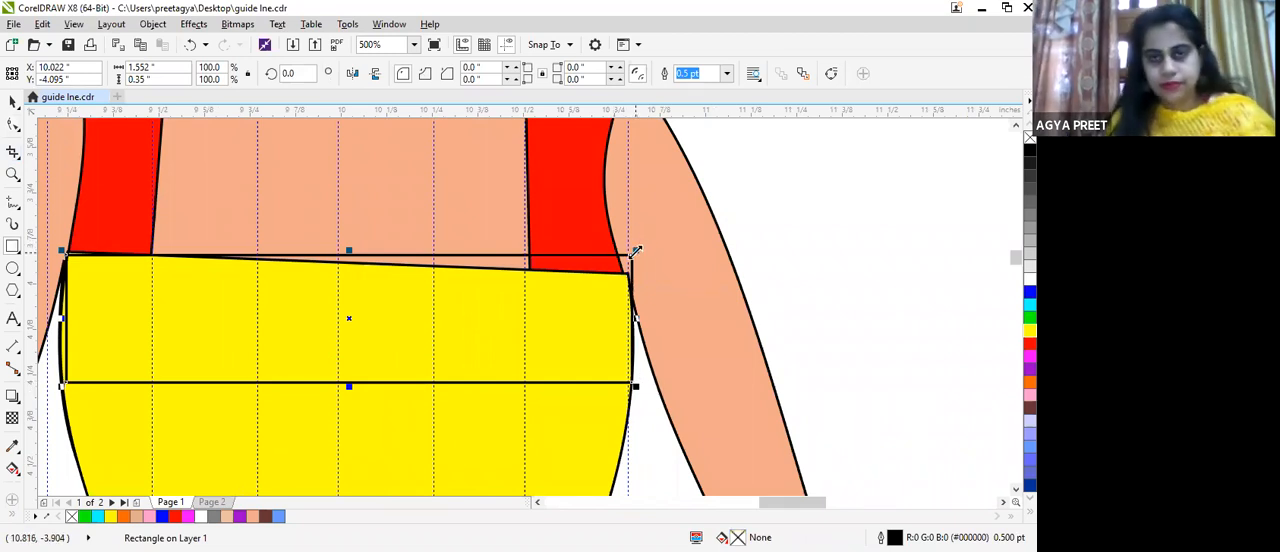
pyautogui.moveTo(636, 250); pyautogui.dragTo(636, 266)
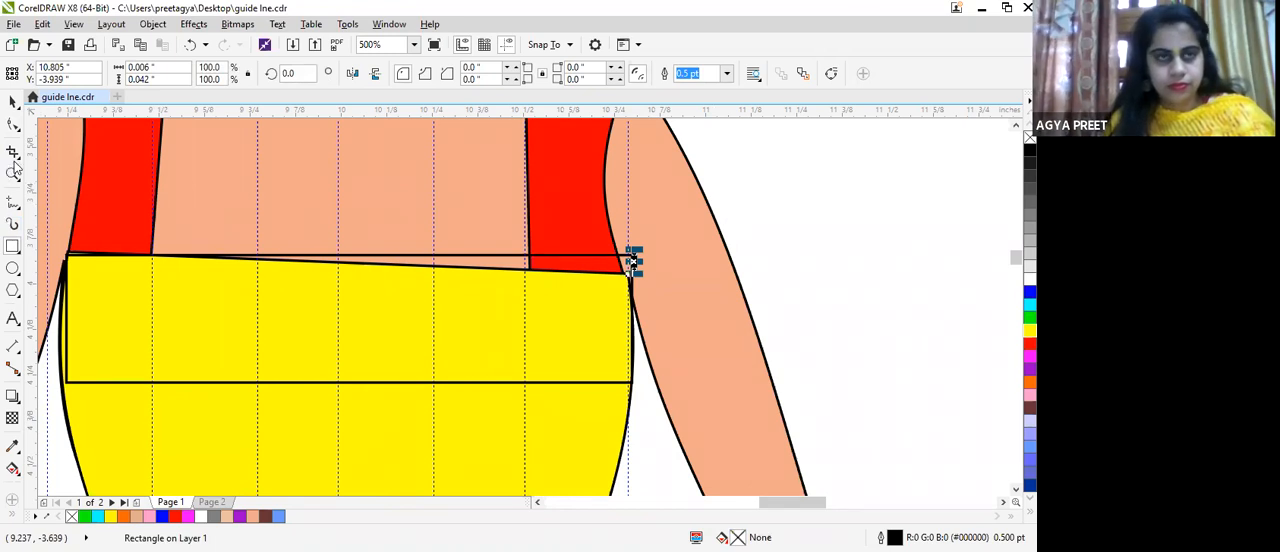
pyautogui.hotkey('ctrl', 'z')
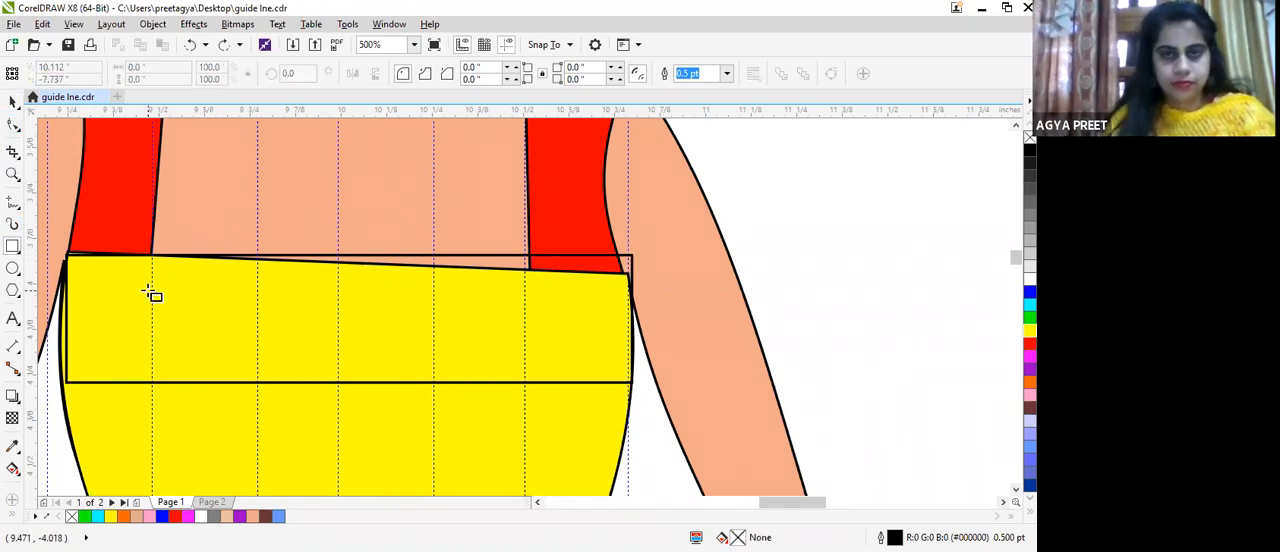
# Step: Round the bust rectangle's corners with the Shape tool to a radius of about 0.027 in
pyautogui.click(12, 124)
pyautogui.click(405, 259)
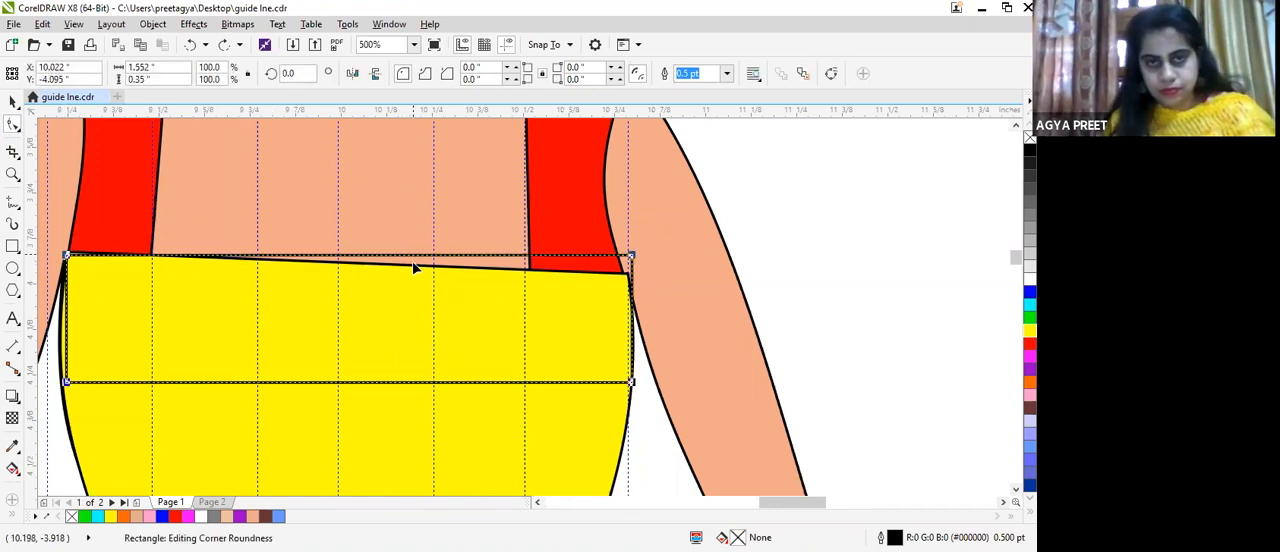
pyautogui.moveTo(631, 257)
pyautogui.mouseDown()
pyautogui.moveTo(634, 286)
pyautogui.moveTo(620, 265)
pyautogui.mouseUp()
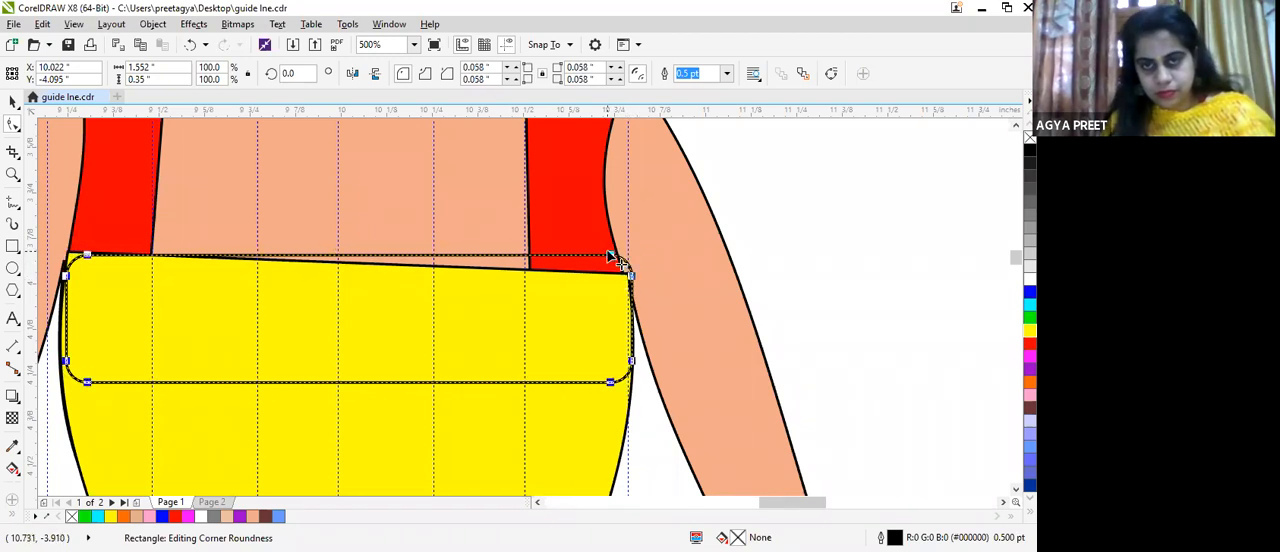
pyautogui.moveTo(612, 260)
pyautogui.mouseDown()
pyautogui.moveTo(640, 290)
pyautogui.moveTo(621, 258)
pyautogui.mouseUp()
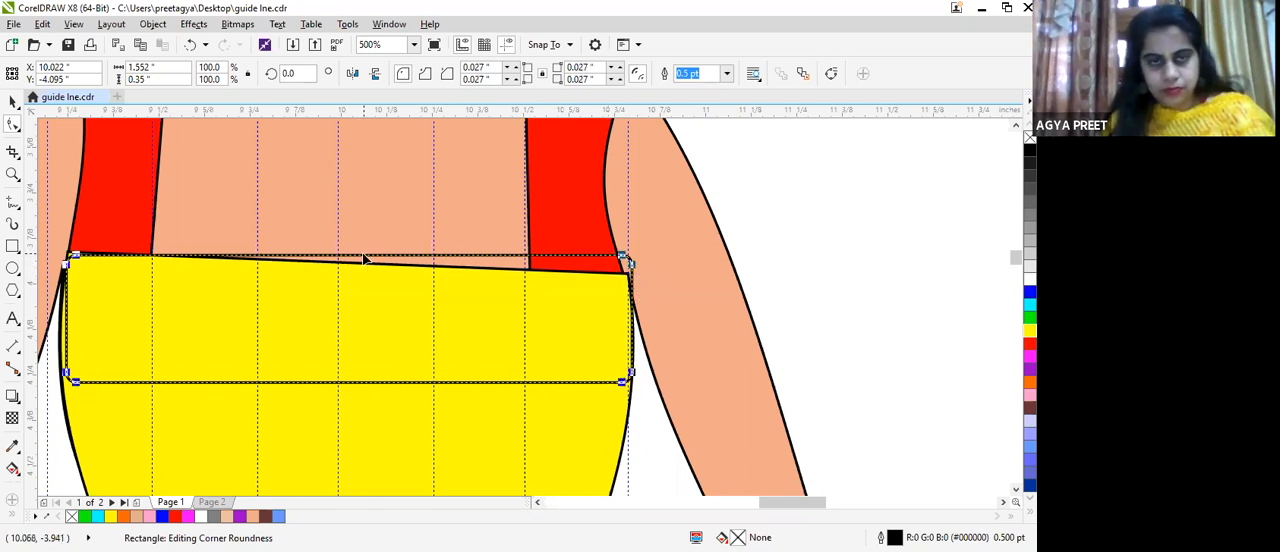
# Step: Convert the rounded rectangle to curves and move its top nodes so the upper edge follows the slanted neckline of the dress
pyautogui.click(378, 257)
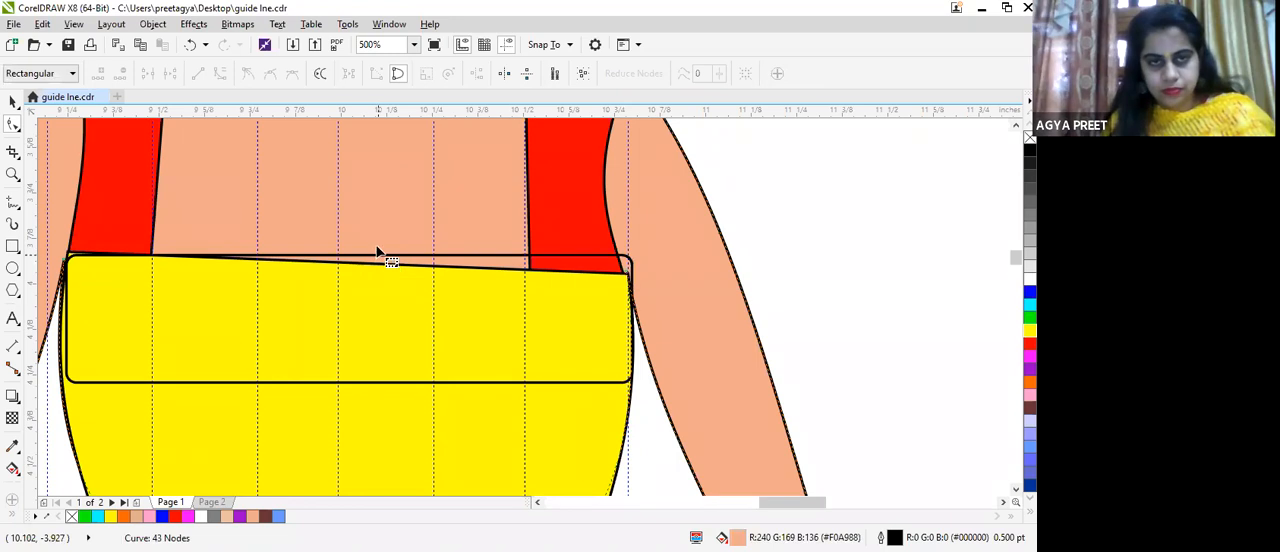
pyautogui.click(380, 259)
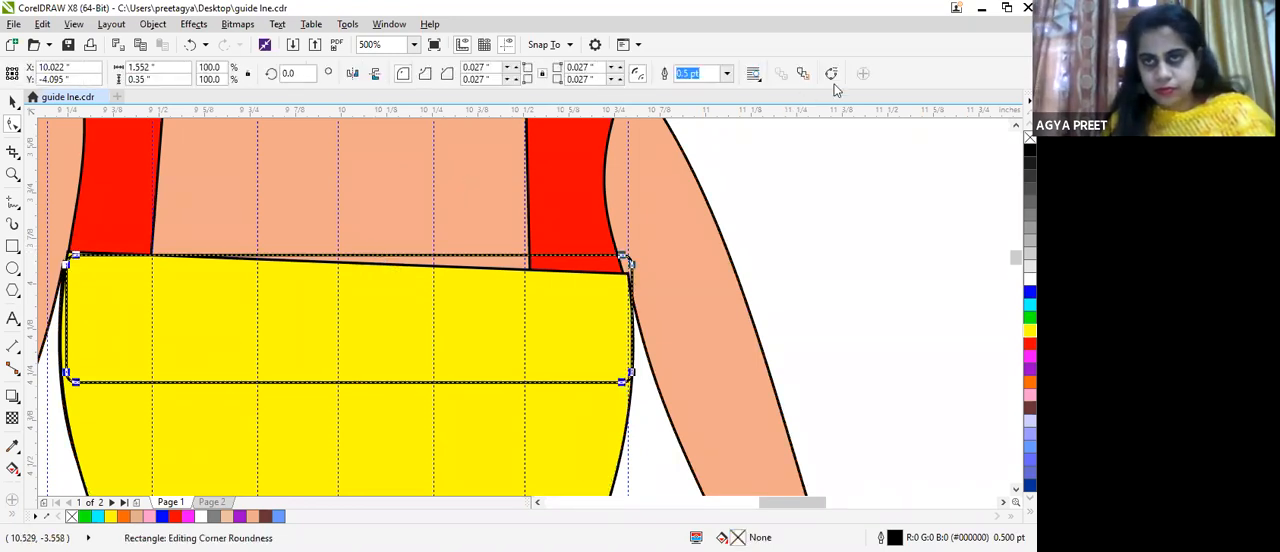
pyautogui.click(423, 263)
pyautogui.moveTo(391, 264); pyautogui.dragTo(386, 266)
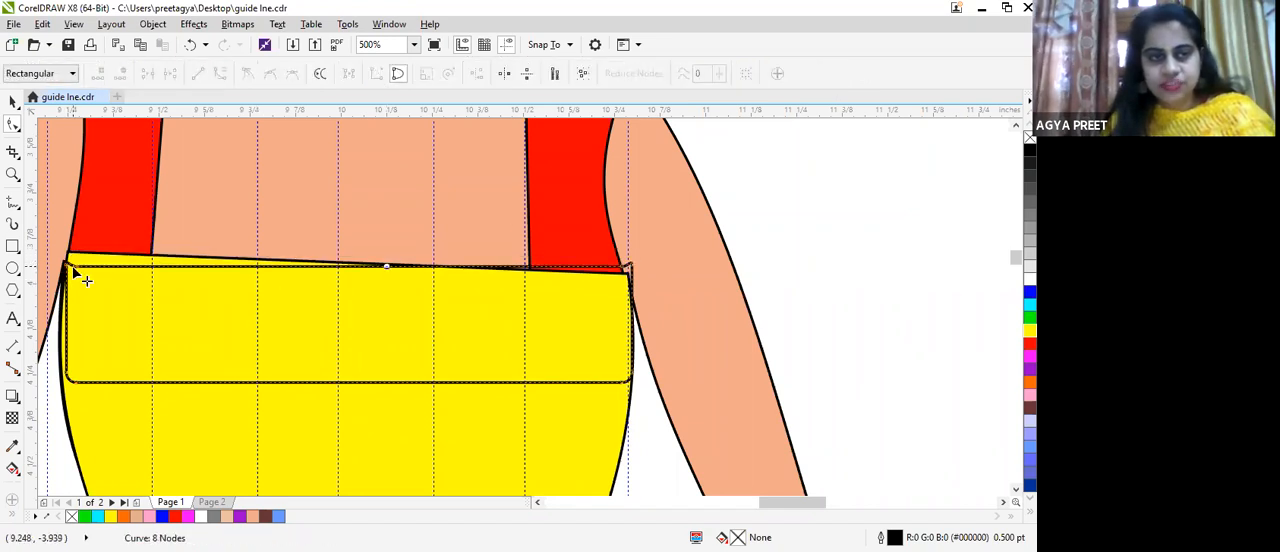
pyautogui.moveTo(73, 267); pyautogui.dragTo(72, 250)
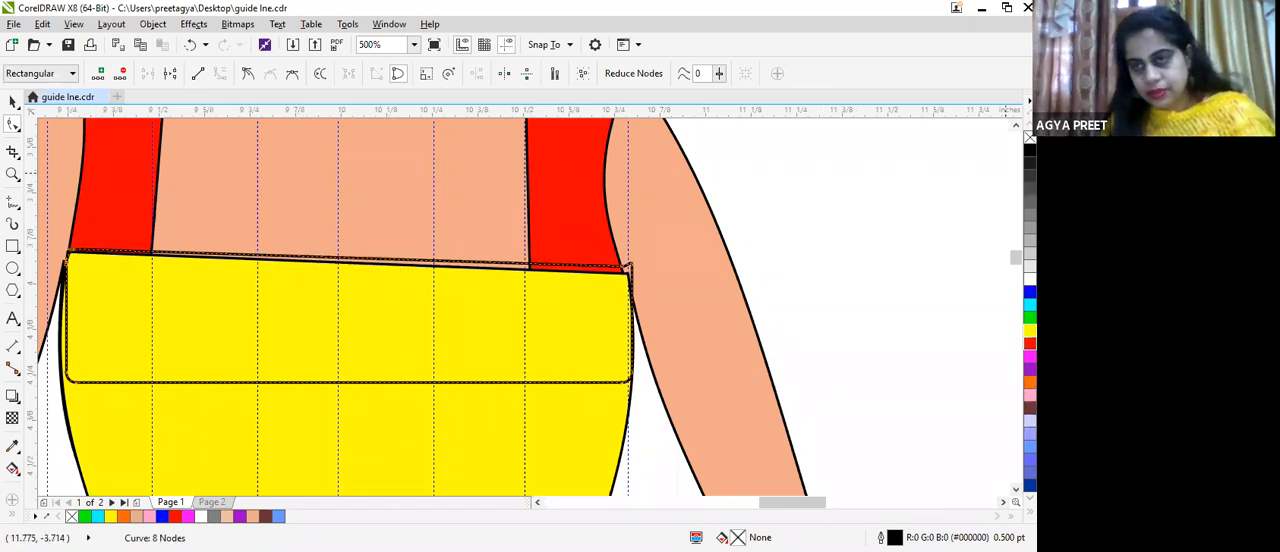
# Step: Fill the bust band across the top of the dress with cyan
pyautogui.click(1030, 303)
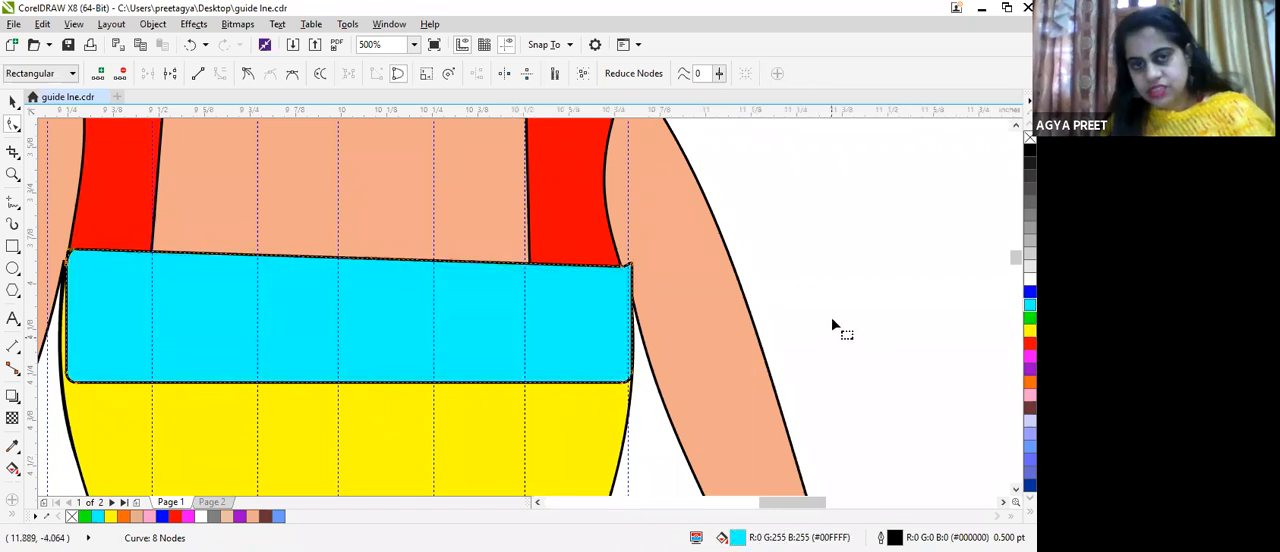
pyautogui.scroll(-4, 835, 309)
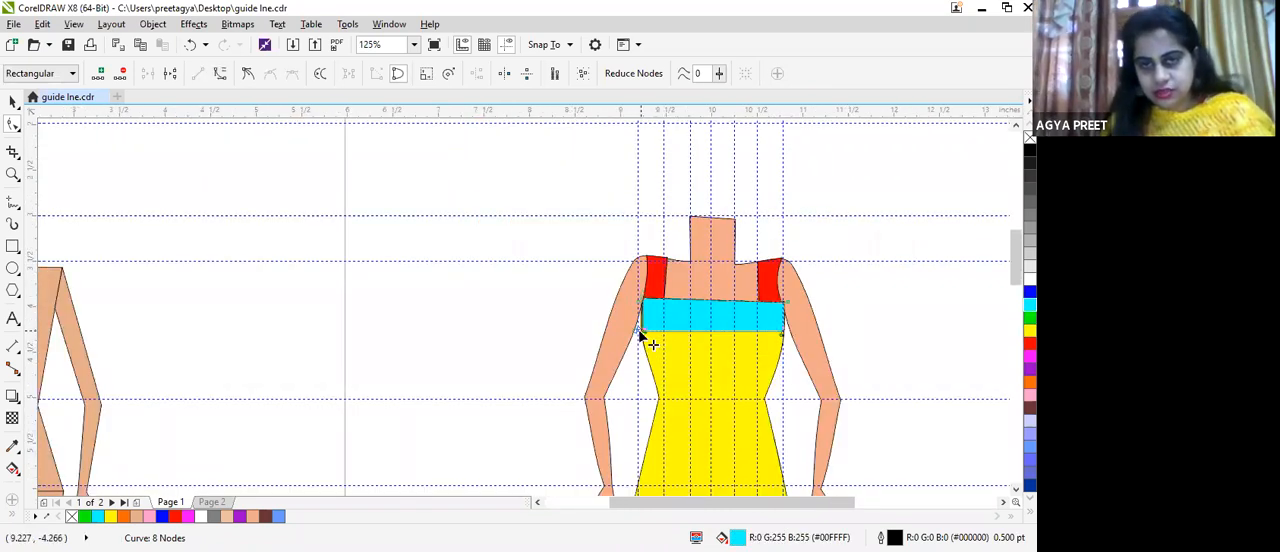
pyautogui.scroll(4, 645, 325)
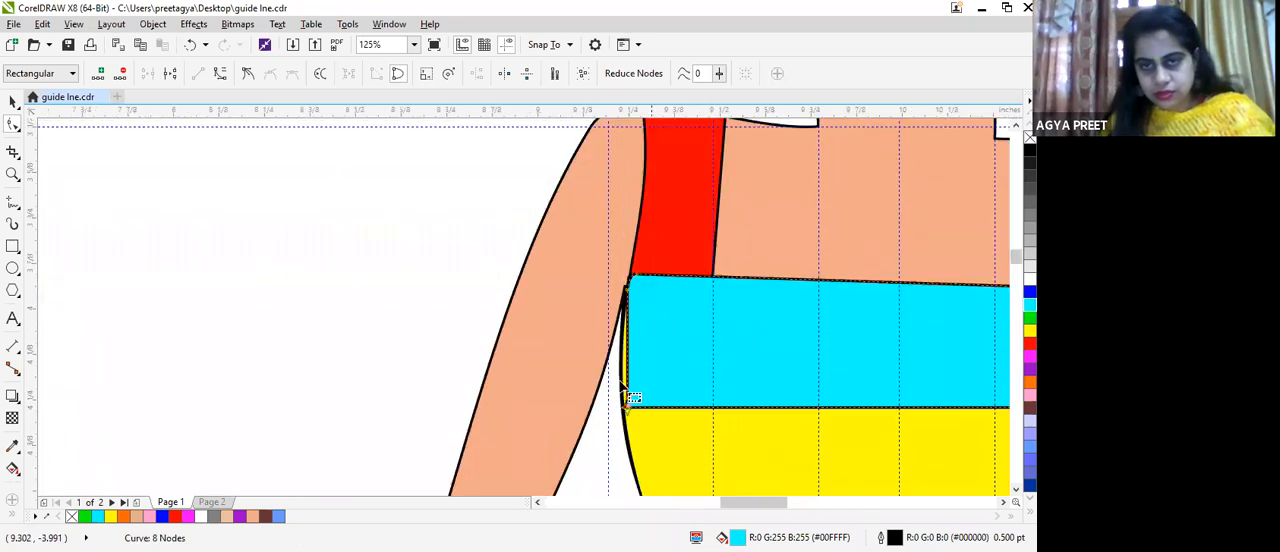
# Step: Bend the cyan bust band's left edge outward so it follows the curved side outline of the dress
pyautogui.click(628, 345)
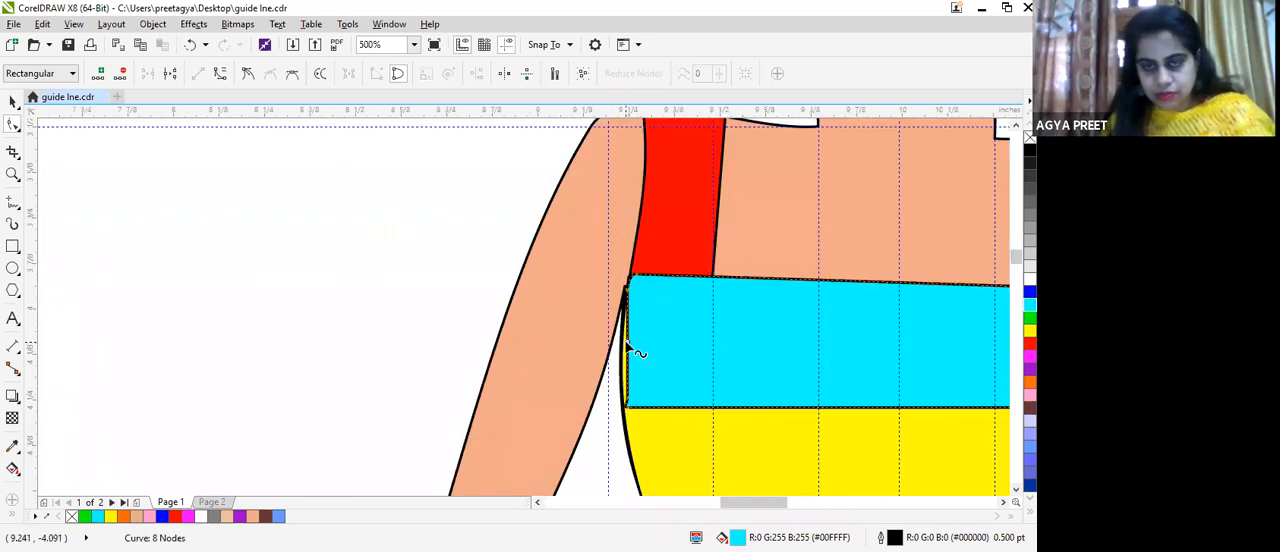
pyautogui.moveTo(626, 344); pyautogui.dragTo(621, 346)
pyautogui.scroll(-4, 872, 397)
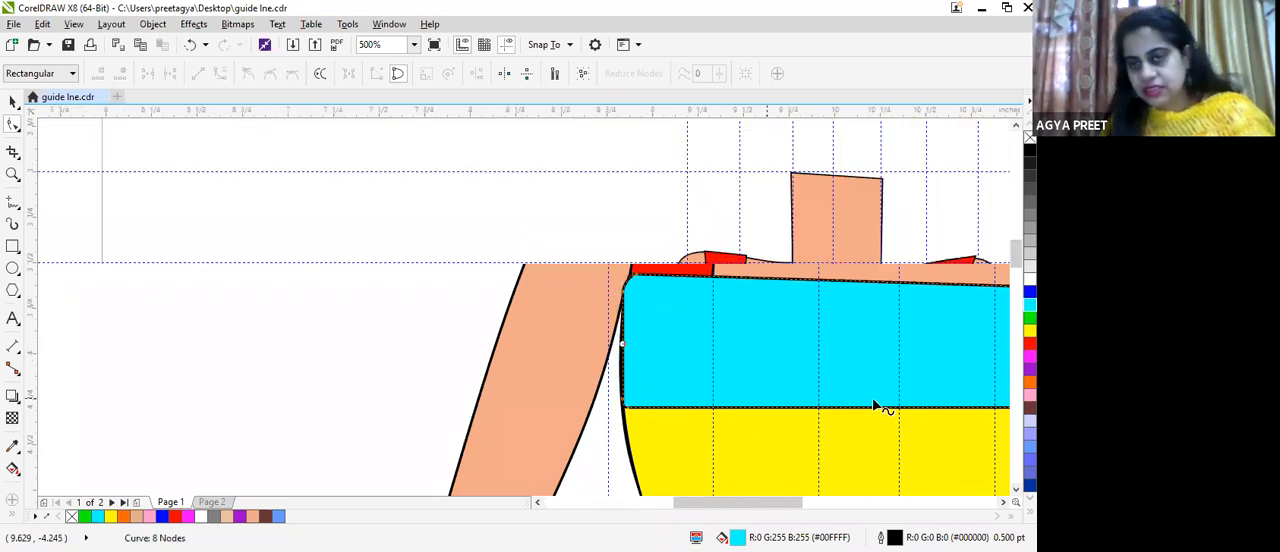
pyautogui.scroll(4, 896, 406)
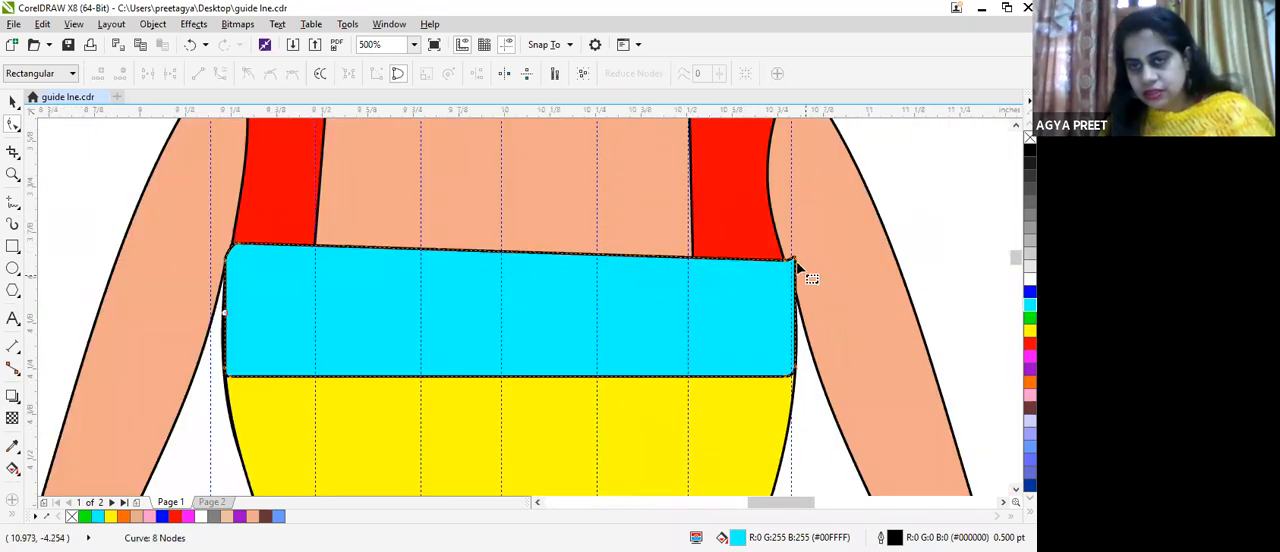
pyautogui.click(793, 261)
pyautogui.scroll(-2, 599, 382)
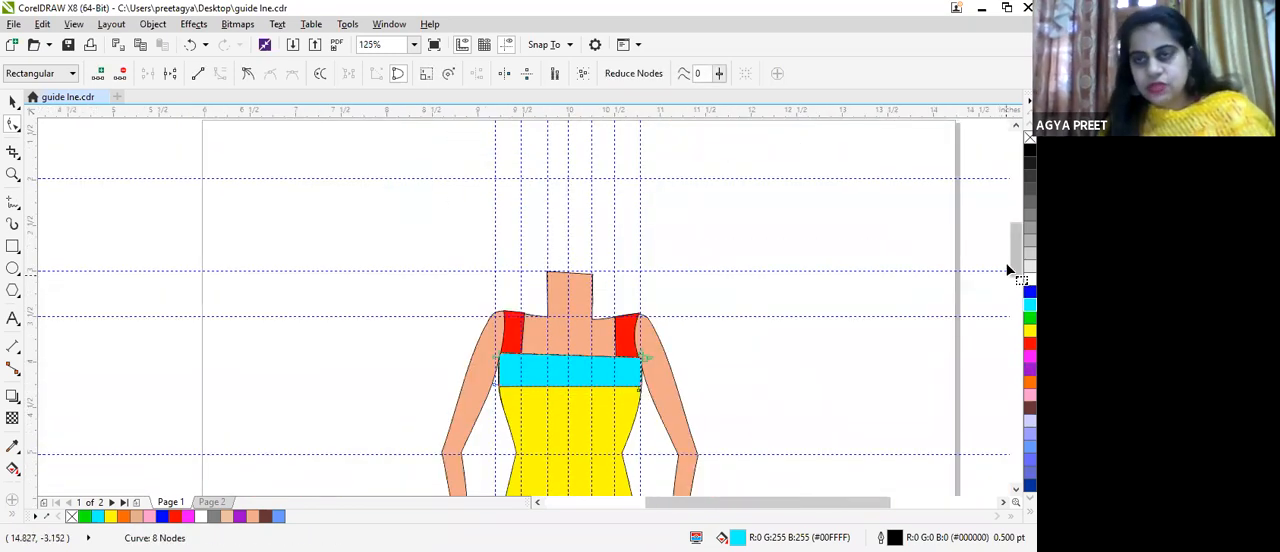
# Step: Try the Twirl tool with a 1.0 in nib along the yellow dress's hem and undo the twirls
pyautogui.moveTo(1015, 268); pyautogui.dragTo(1014, 342)
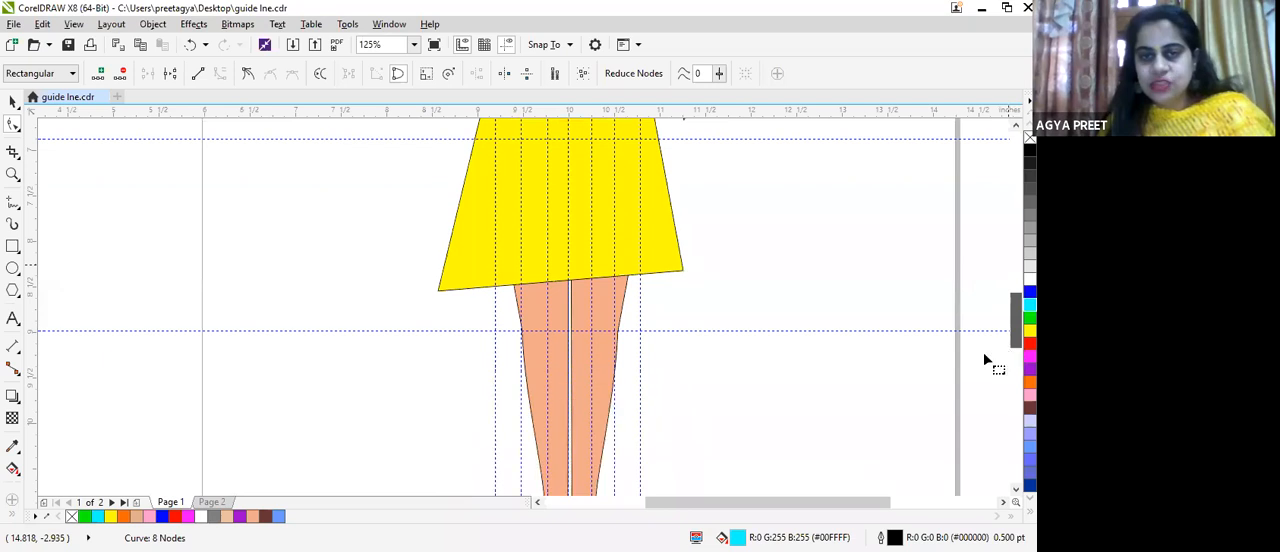
pyautogui.click(17, 128)
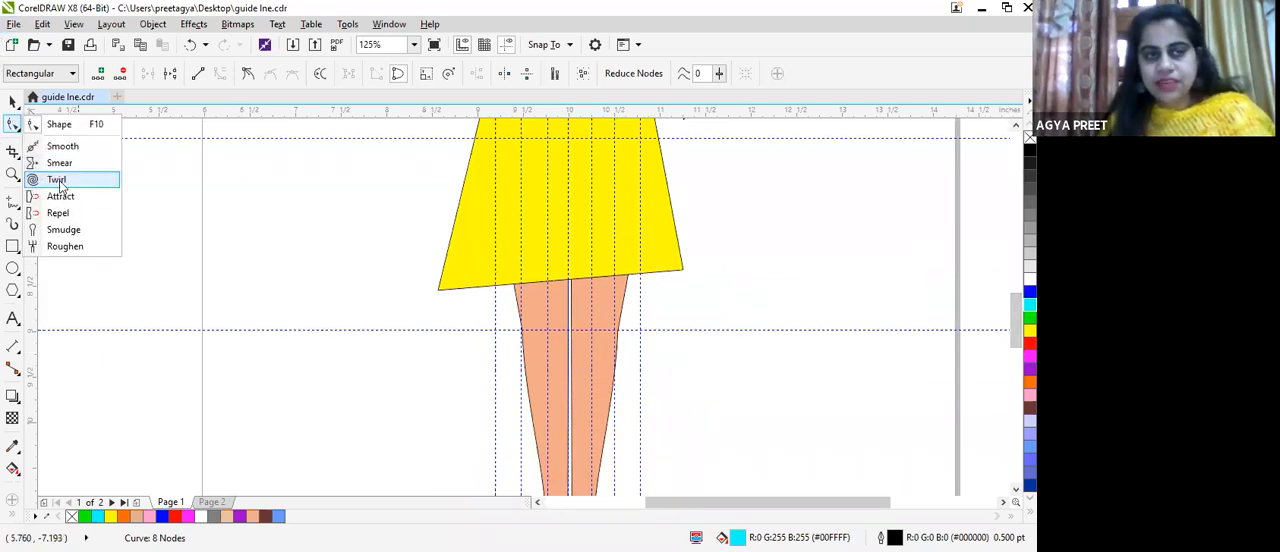
pyautogui.click(56, 179)
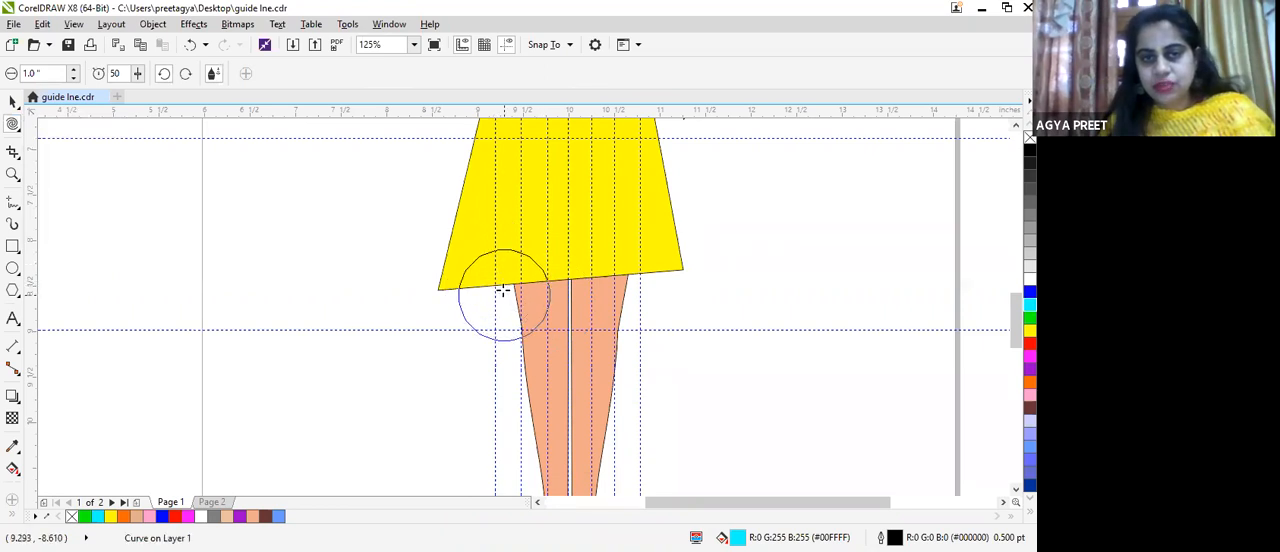
pyautogui.click(500, 280)
pyautogui.moveTo(500, 280)
pyautogui.mouseDown()
pyautogui.moveTo(500, 259)
pyautogui.moveTo(622, 262)
pyautogui.moveTo(610, 268)
pyautogui.mouseUp()
pyautogui.moveTo(527, 283)
pyautogui.mouseDown()
pyautogui.moveTo(500, 265)
pyautogui.moveTo(580, 286)
pyautogui.moveTo(576, 252)
pyautogui.moveTo(700, 249)
pyautogui.mouseUp()
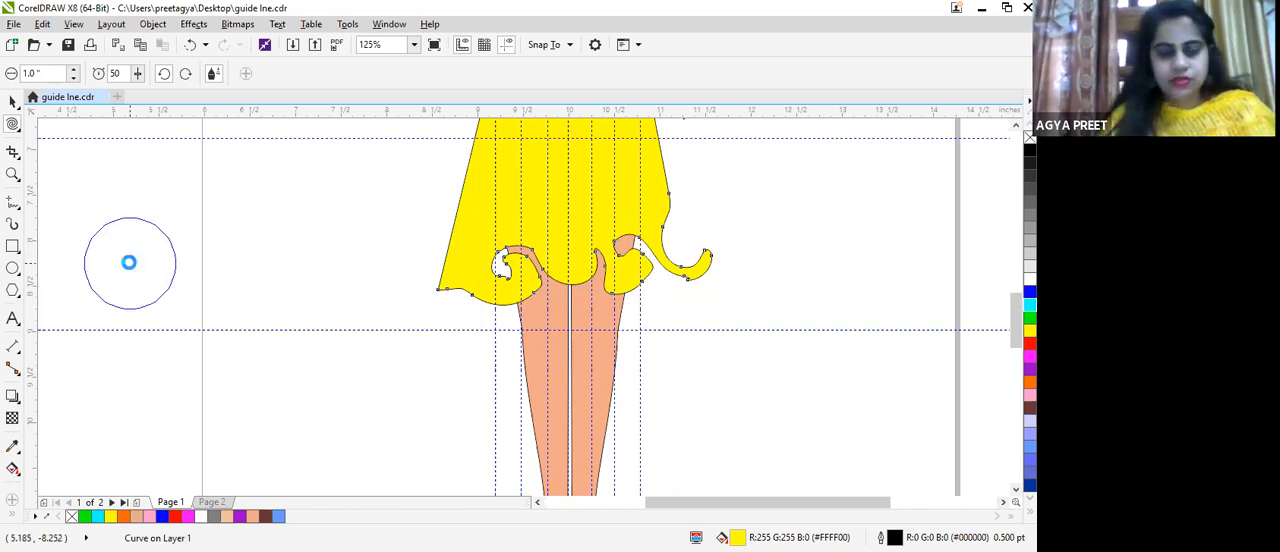
pyautogui.hotkey('ctrl', 'z')
pyautogui.hotkey('ctrl', 'z')
pyautogui.hotkey('ctrl', 'z')
pyautogui.hotkey('ctrl', 'z')
pyautogui.hotkey('ctrl', 'z')
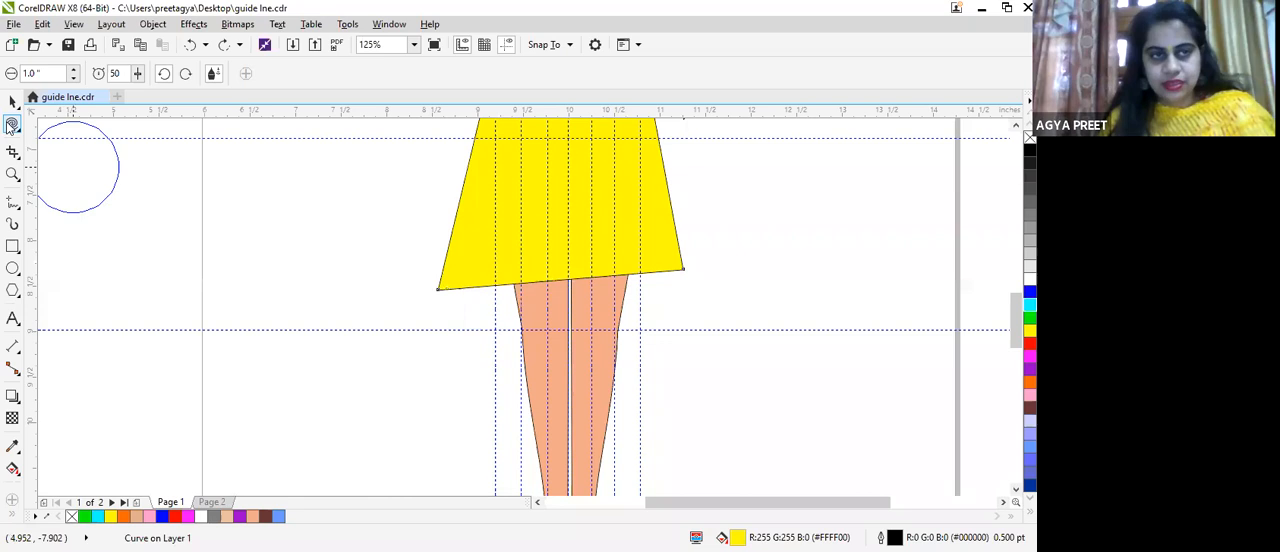
# Step: Smear the yellow dress's hem into a wavy edge with a 1.0 in nib, pulling both hem corners outward
pyautogui.click(19, 155)
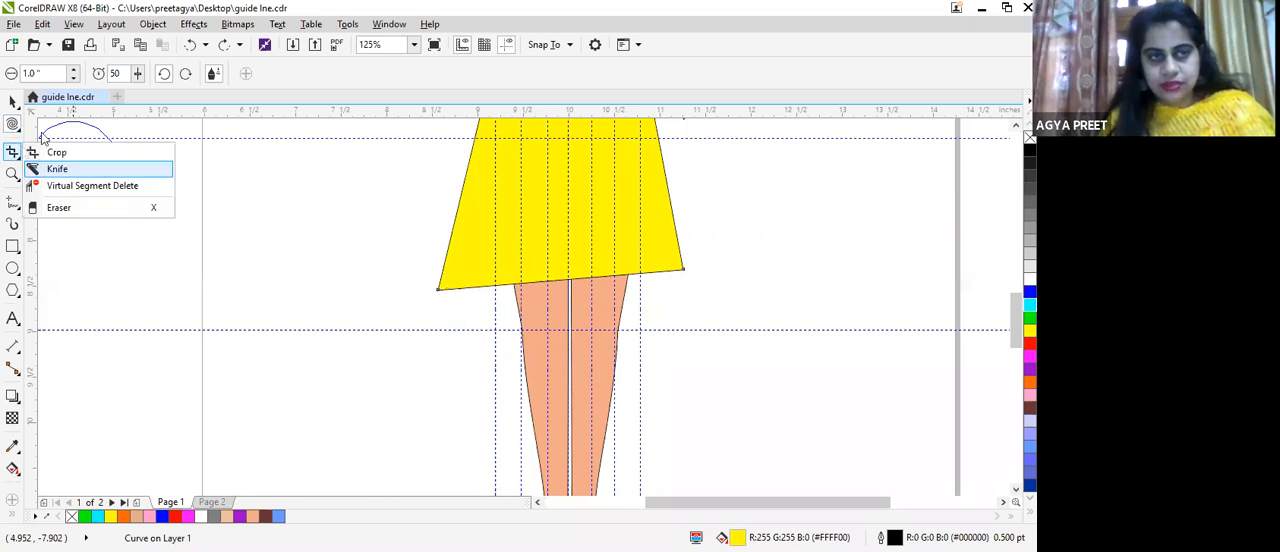
pyautogui.click(12, 123)
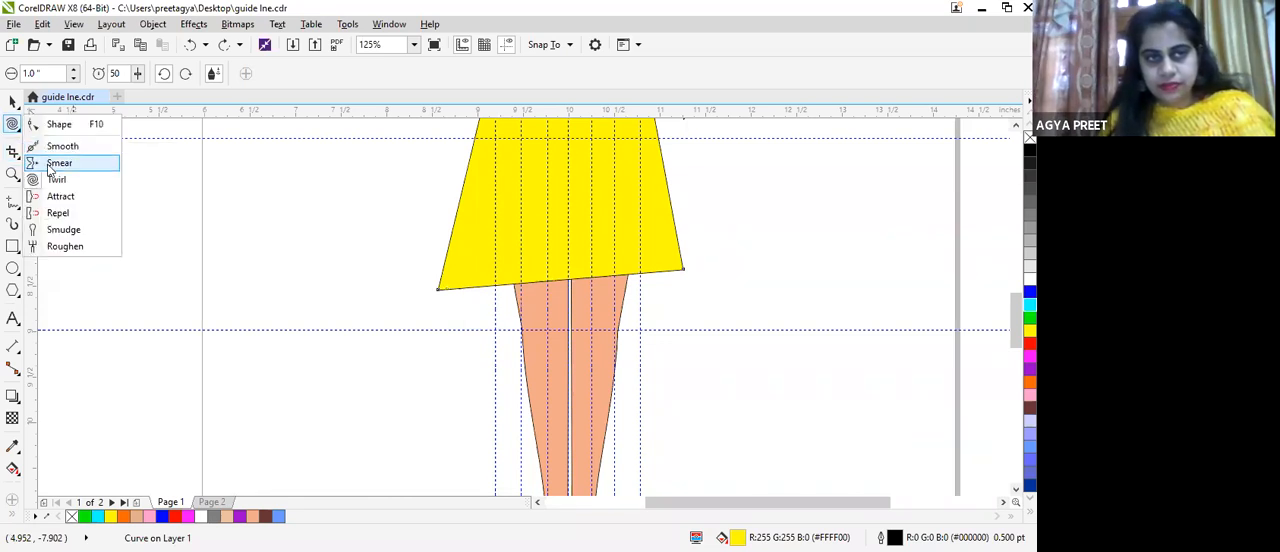
pyautogui.moveTo(503, 257)
pyautogui.mouseDown()
pyautogui.moveTo(614, 286)
pyautogui.moveTo(591, 294)
pyautogui.moveTo(615, 260)
pyautogui.moveTo(645, 254)
pyautogui.moveTo(706, 266)
pyautogui.moveTo(709, 280)
pyautogui.mouseUp()
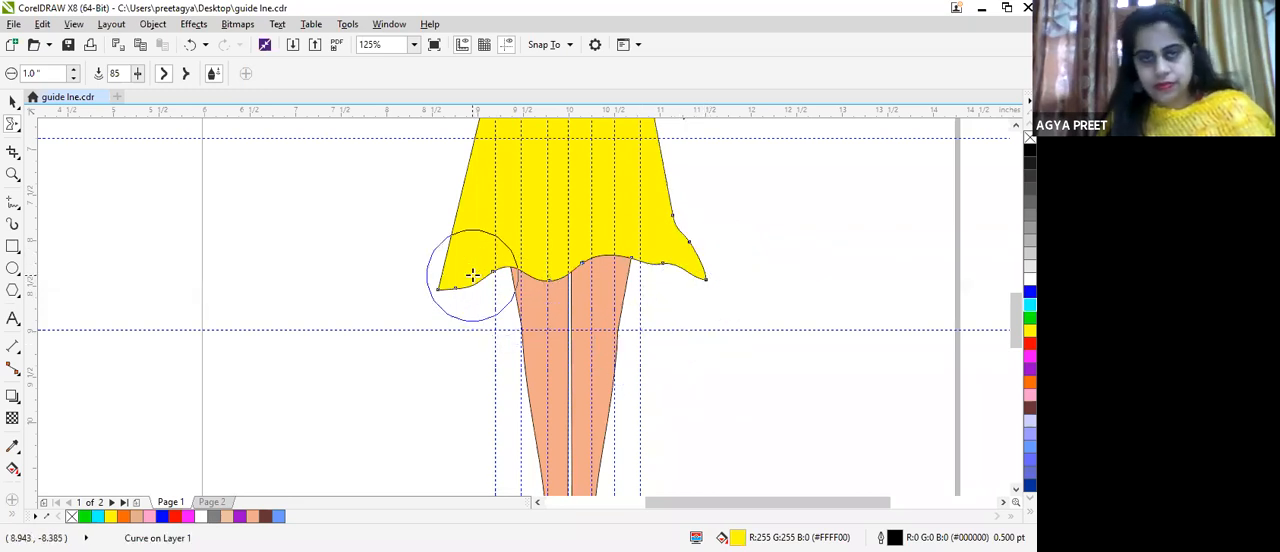
pyautogui.moveTo(455, 297); pyautogui.dragTo(420, 295)
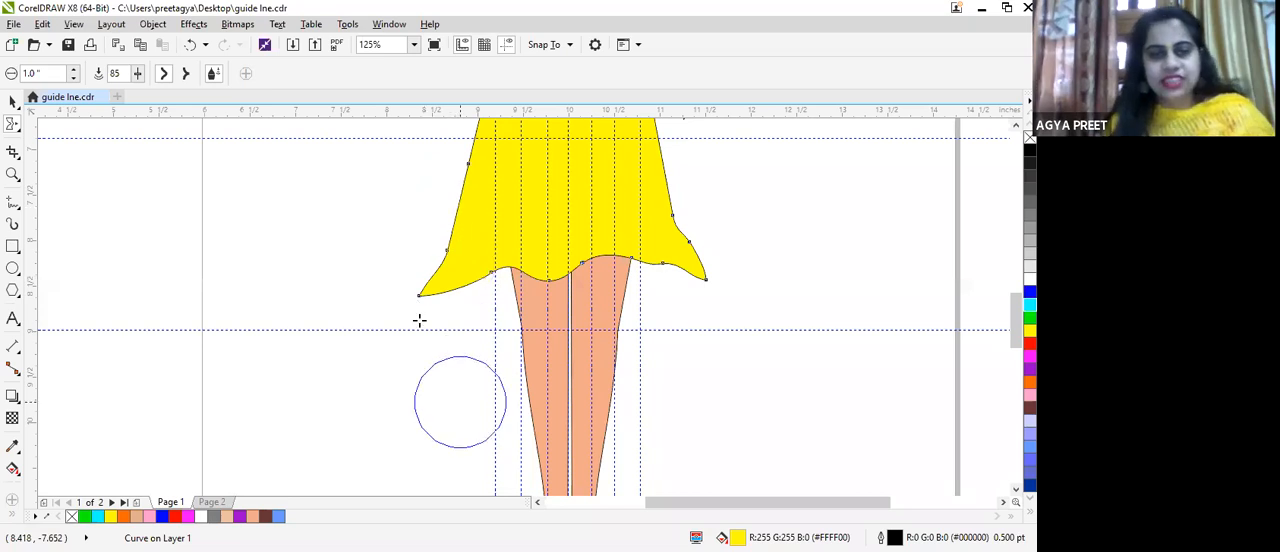
# Step: Draw a yellow four-sided panel about 1.083 by 0.858 in over the left hem corner and place it behind the dress
pyautogui.click(12, 203)
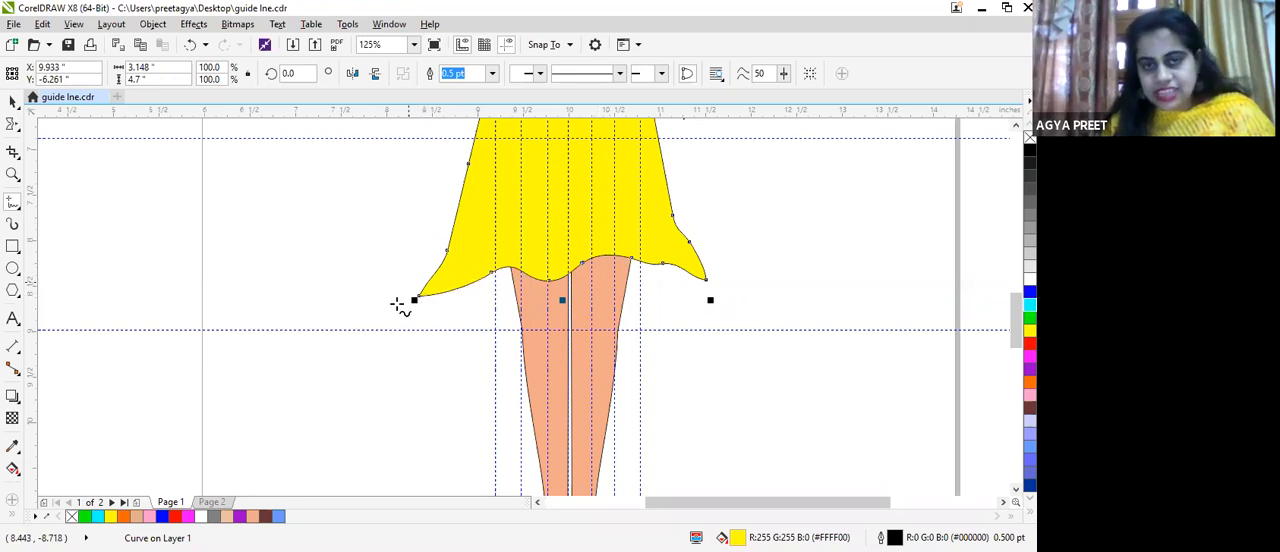
pyautogui.click(455, 231)
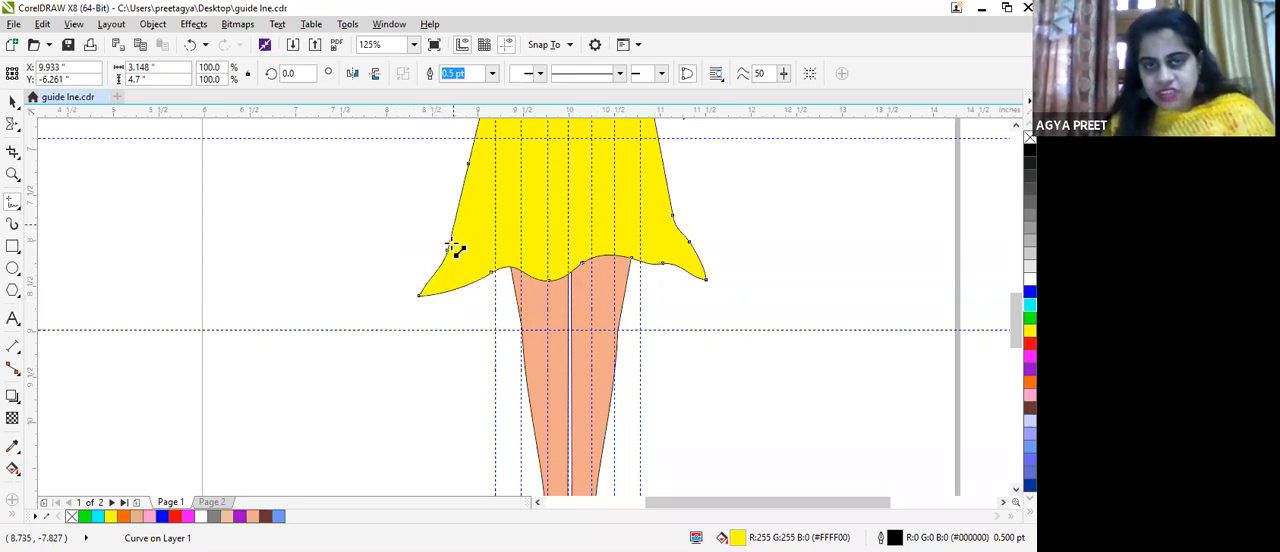
pyautogui.click(415, 300)
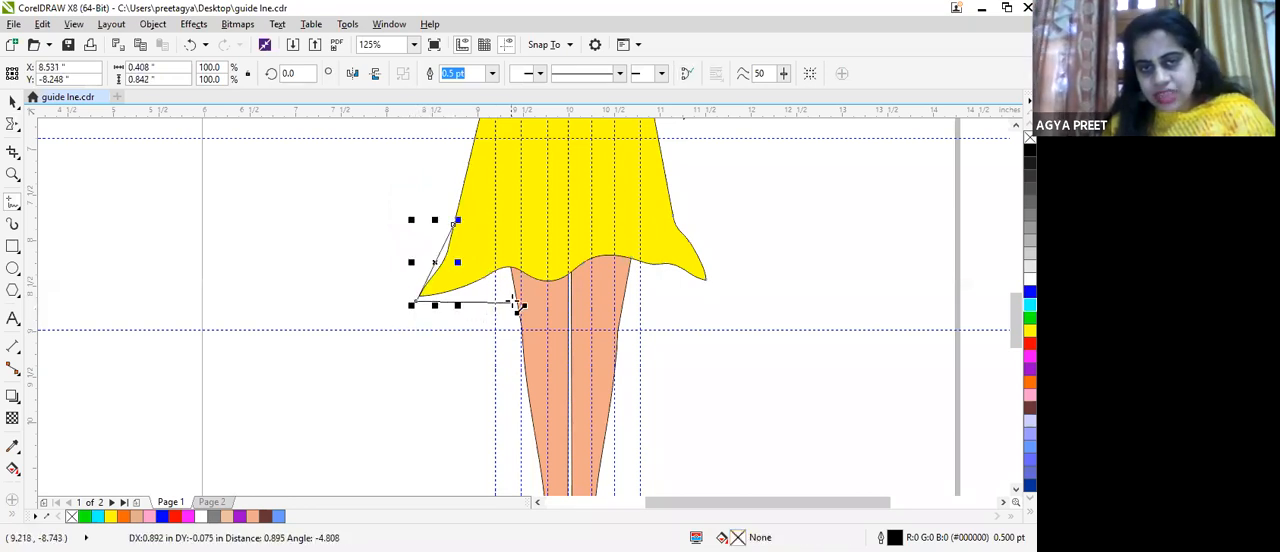
pyautogui.click(518, 304)
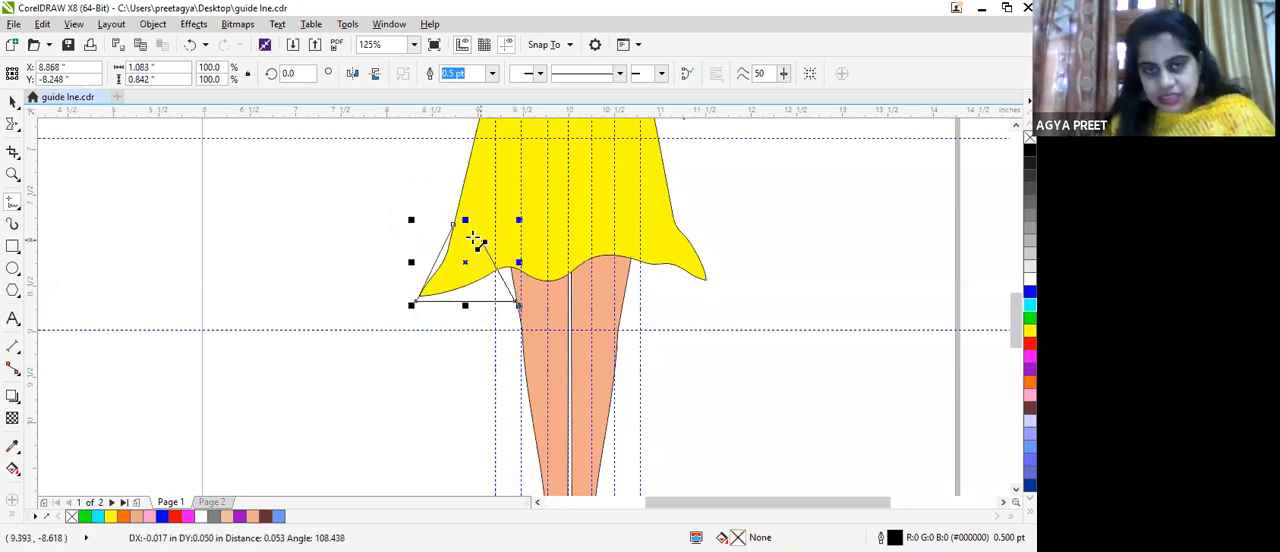
pyautogui.click(509, 223)
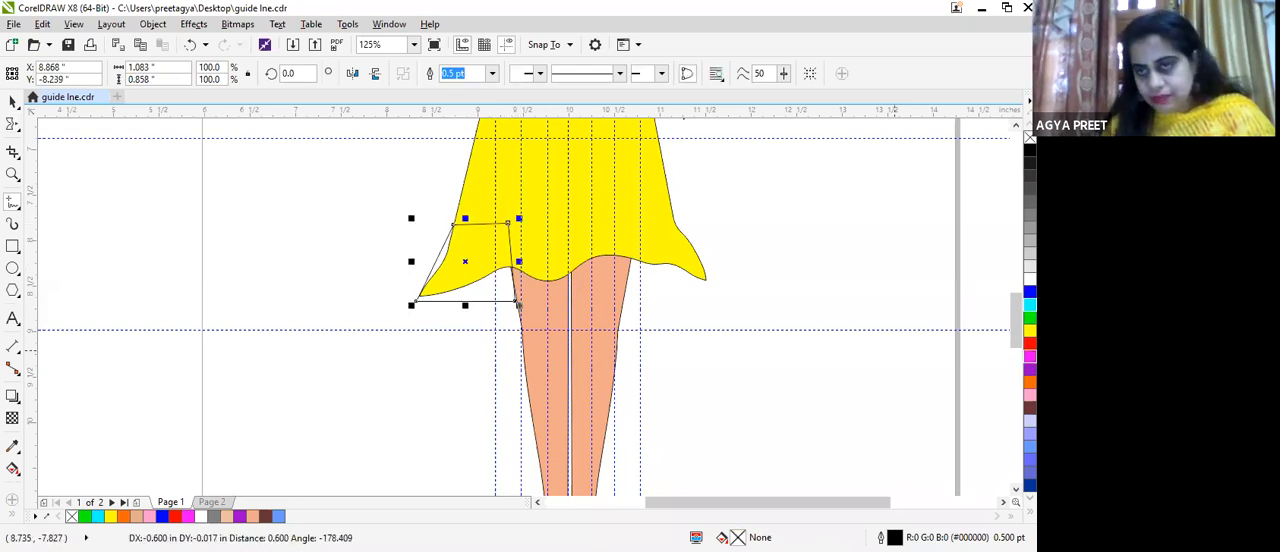
pyautogui.click(1030, 331)
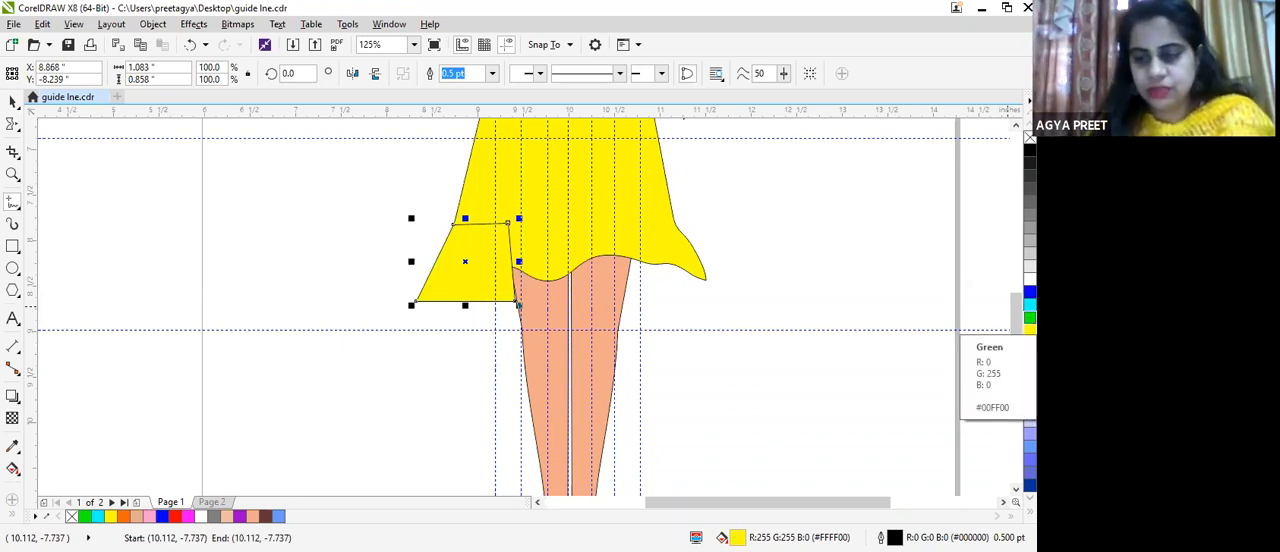
pyautogui.hotkey('shift', 'pagedown')
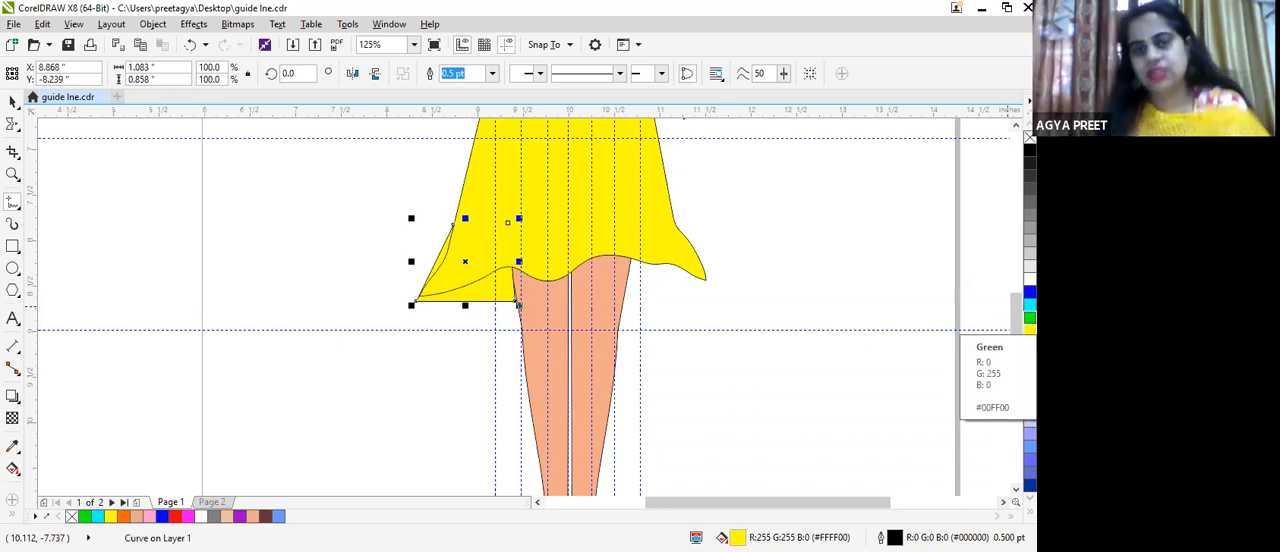
# Step: Convert the hem panel's slanted left side to a curve and bend it inward along the dress's side edge
pyautogui.click(18, 129)
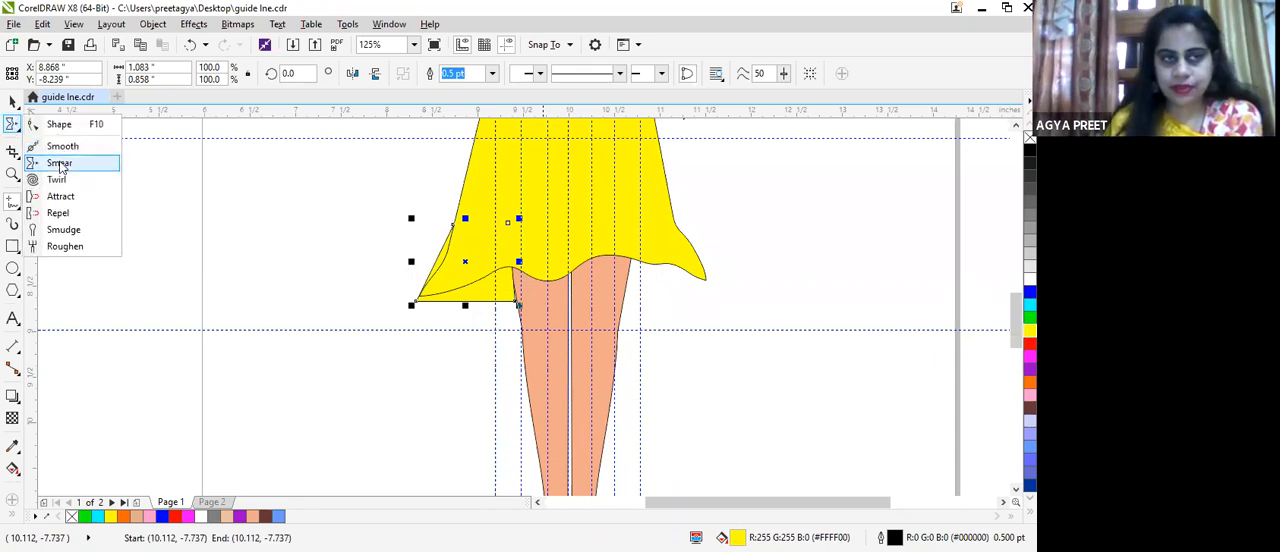
pyautogui.press('F10')
pyautogui.scroll(2, 610, 295)
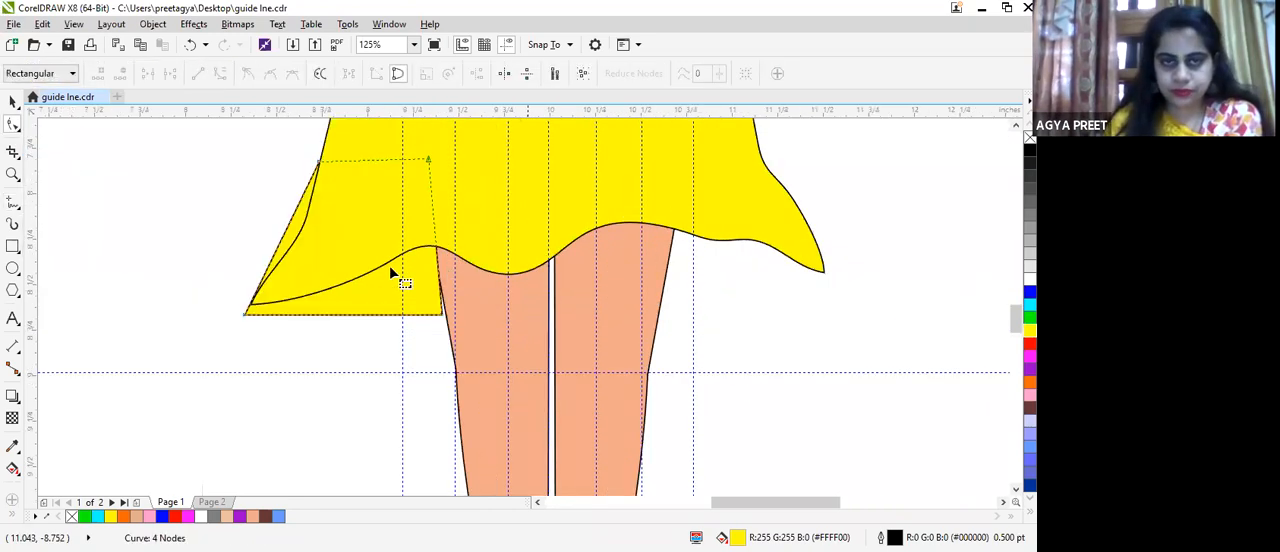
pyautogui.click(286, 228)
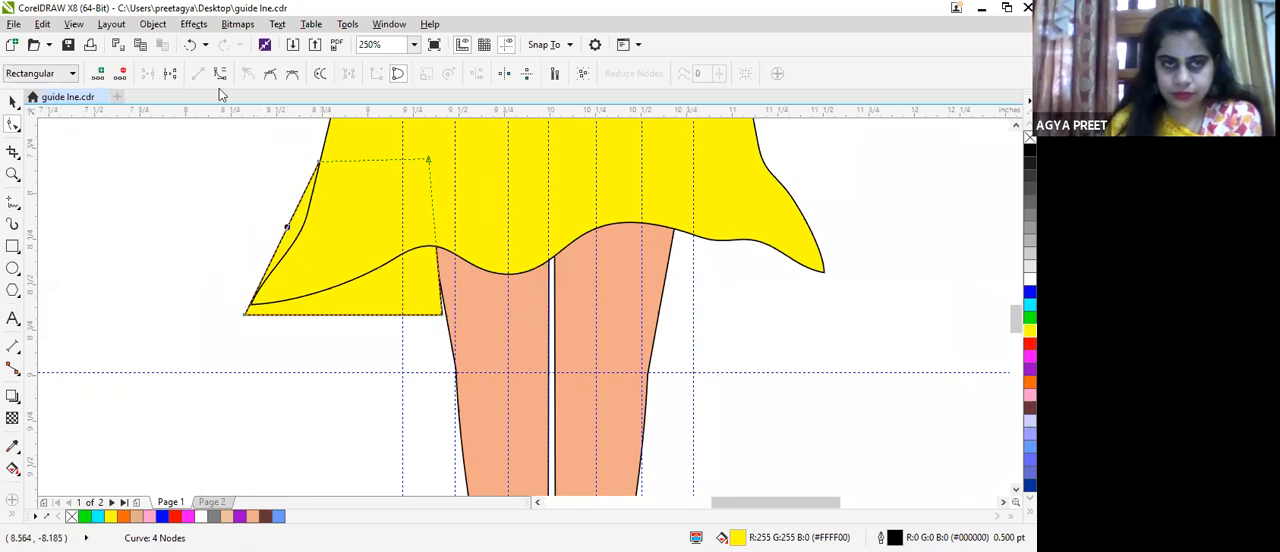
pyautogui.click(294, 218)
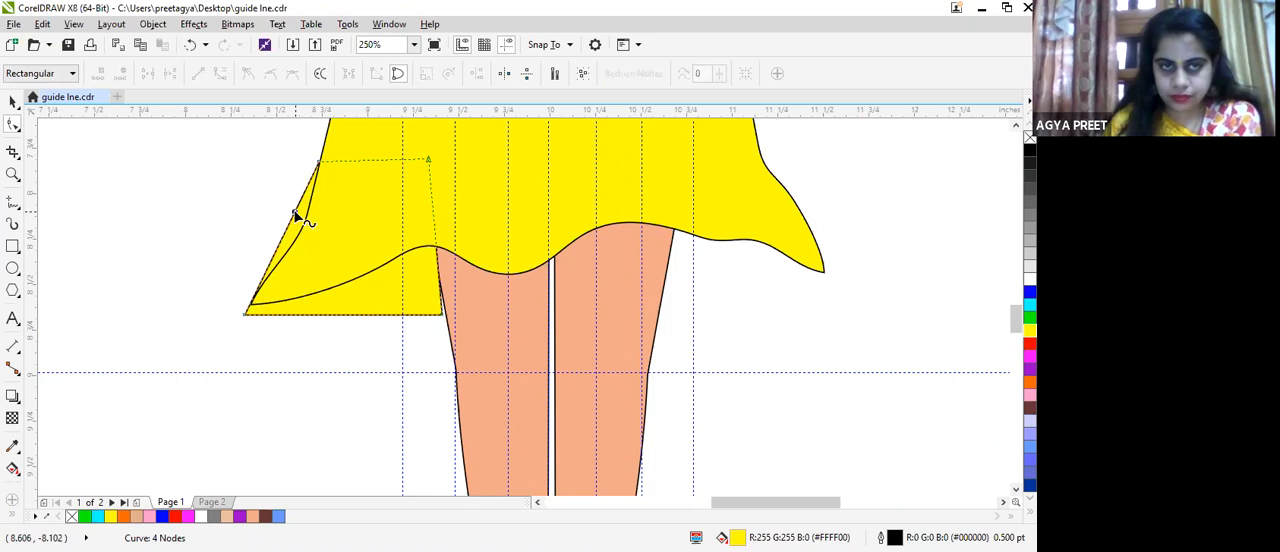
pyautogui.click(298, 213)
pyautogui.moveTo(295, 212); pyautogui.dragTo(307, 216)
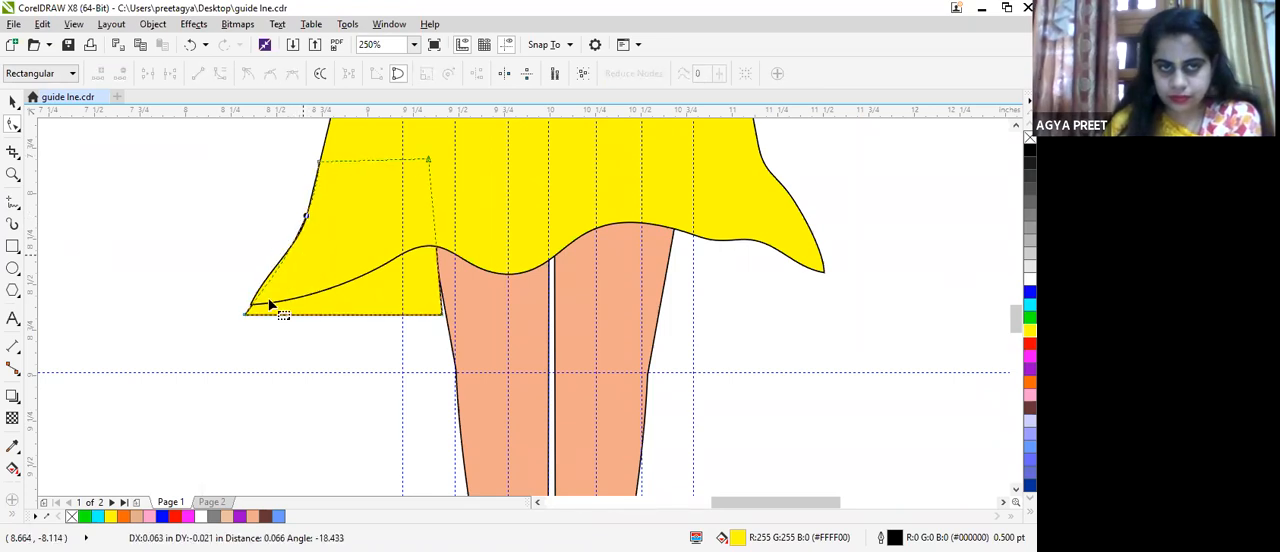
# Step: Move the panel's lower nodes to the dress's left hem tip and over the leg, and send the panel behind the leg
pyautogui.moveTo(246, 314); pyautogui.dragTo(249, 301)
pyautogui.moveTo(442, 317); pyautogui.dragTo(457, 309)
pyautogui.moveTo(456, 304); pyautogui.dragTo(456, 301)
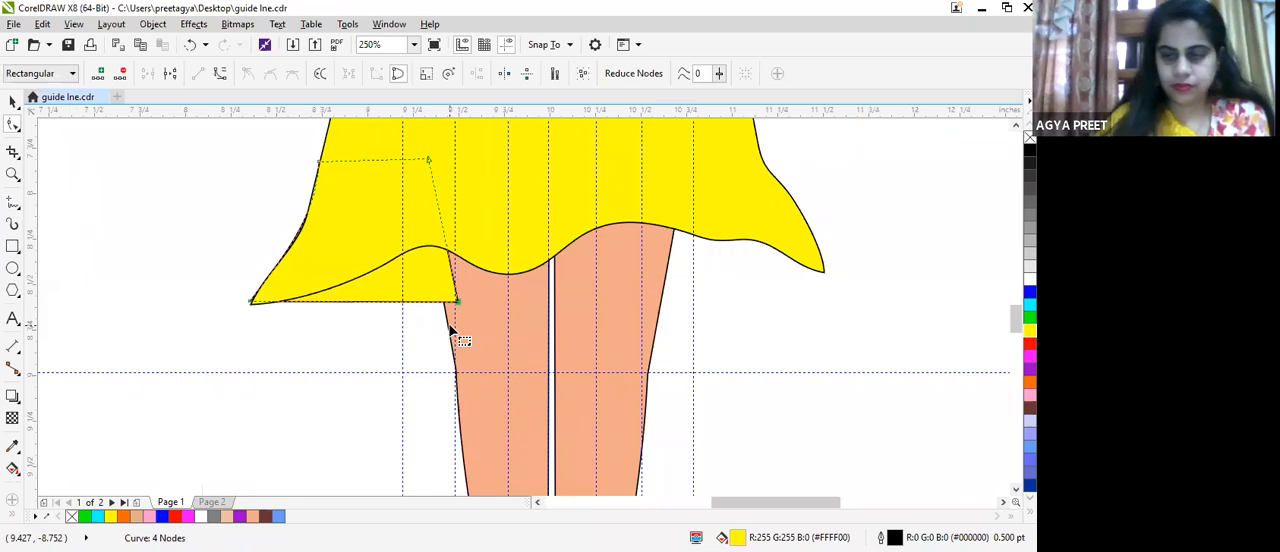
pyautogui.hotkey('ctrl', 'pagedown')
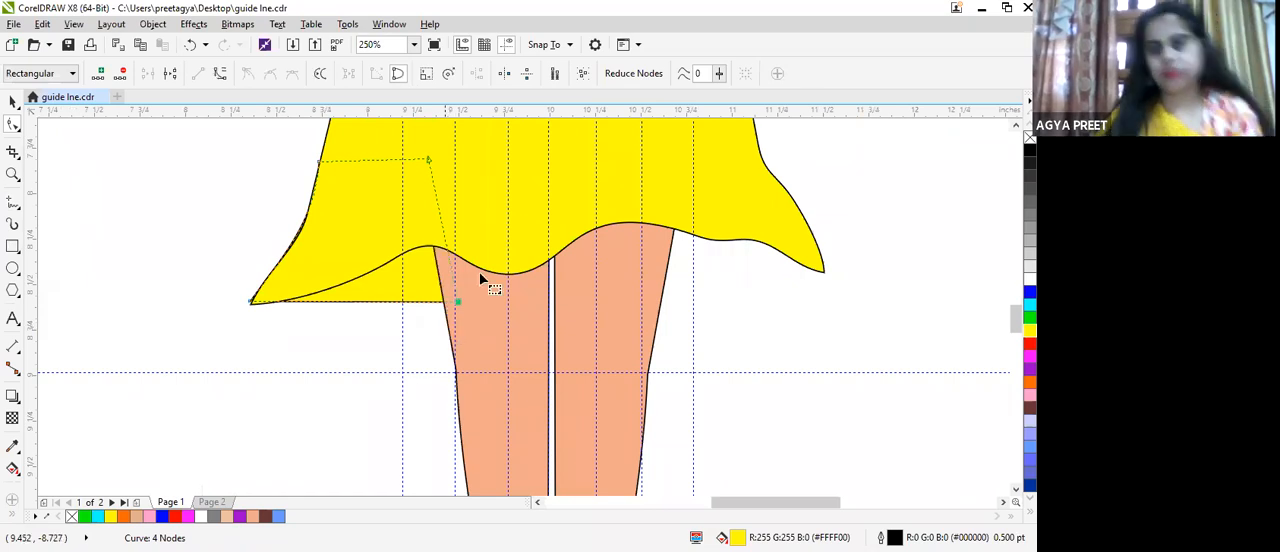
# Step: Draw a closed triangle about 0.879 by 0.648 in under the dress's right hem corner and fill it with yellow
pyautogui.scroll(-3, 712, 330)
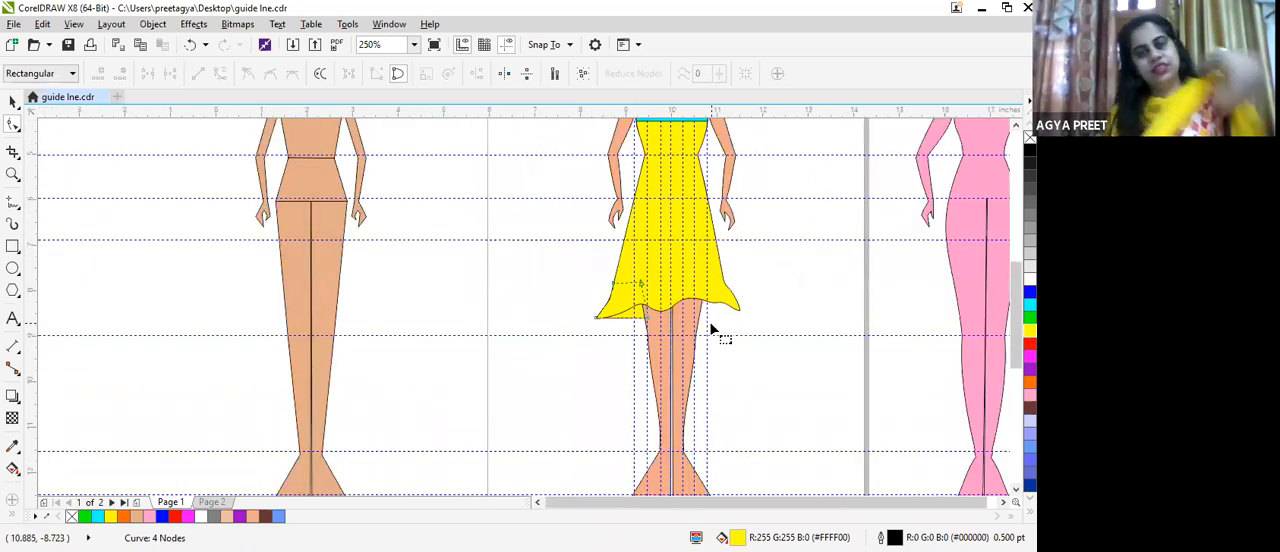
pyautogui.scroll(-2, 737, 309)
pyautogui.scroll(2, 680, 336)
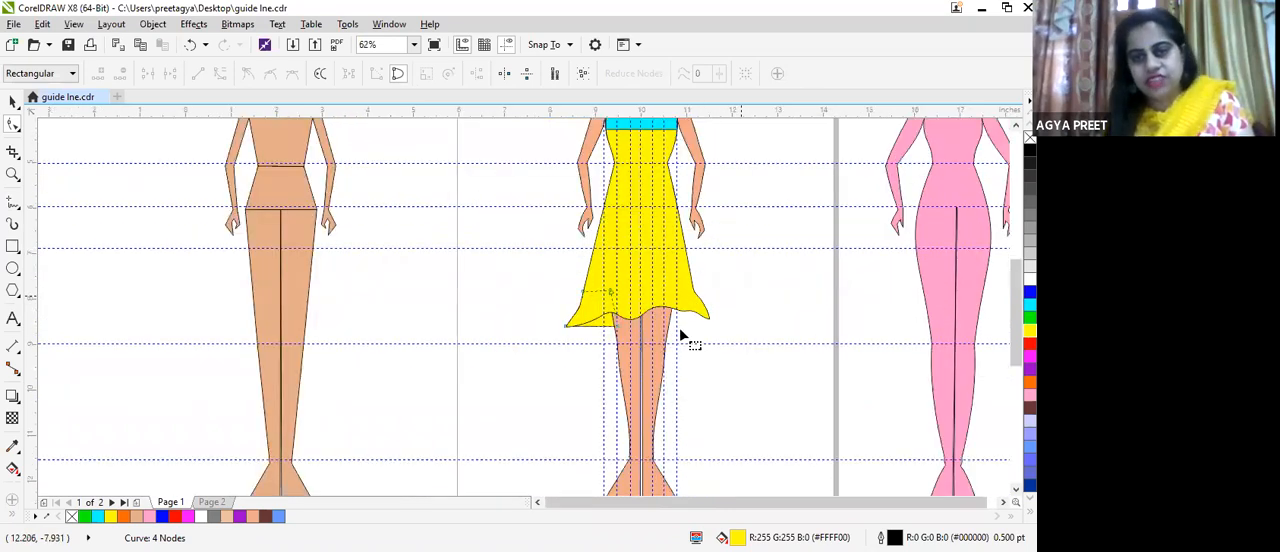
pyautogui.scroll(2, 680, 336)
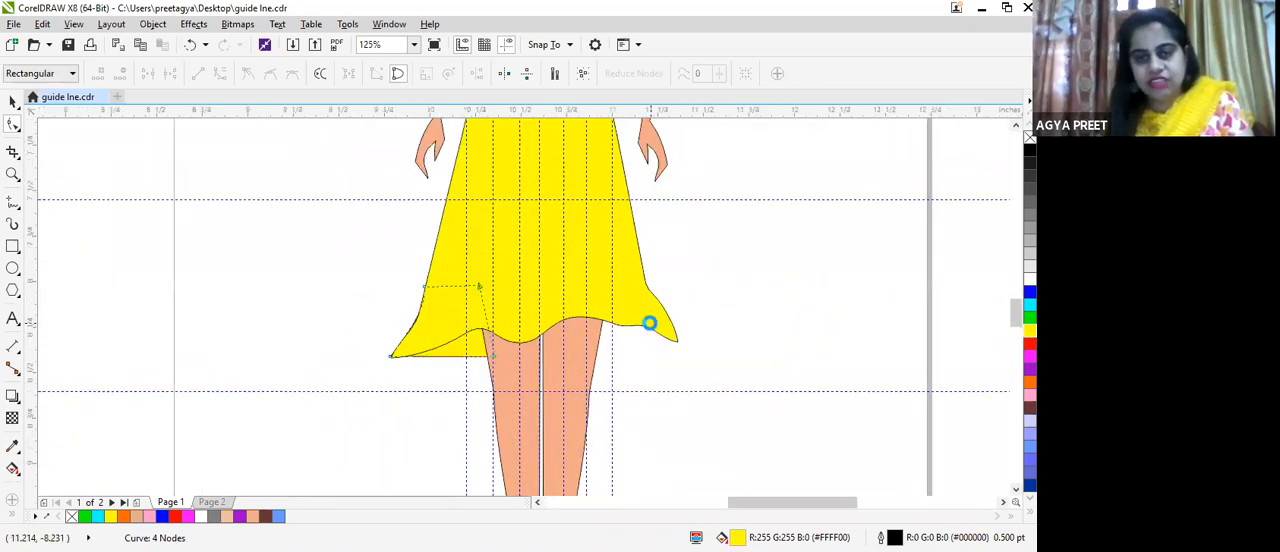
pyautogui.scroll(4, 650, 323)
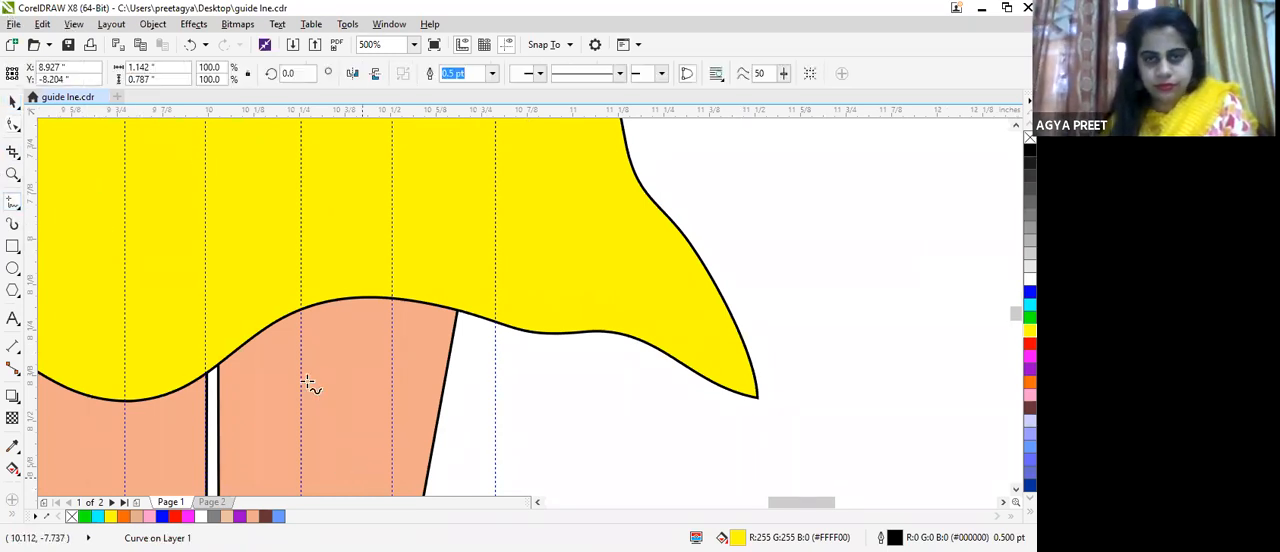
pyautogui.click(470, 209)
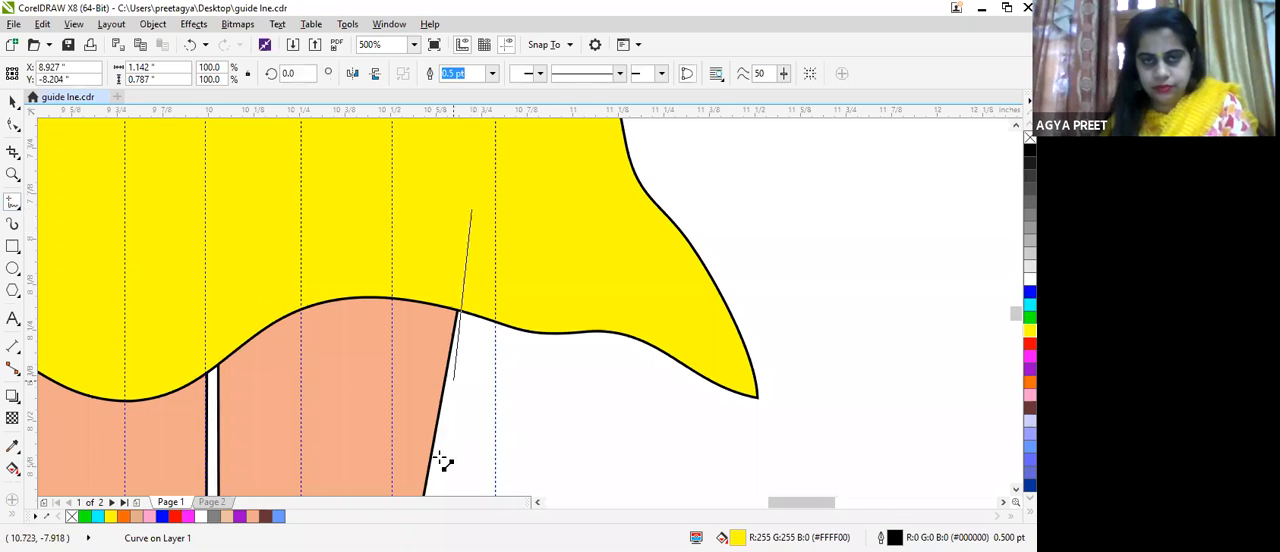
pyautogui.click(433, 450)
pyautogui.click(433, 450)
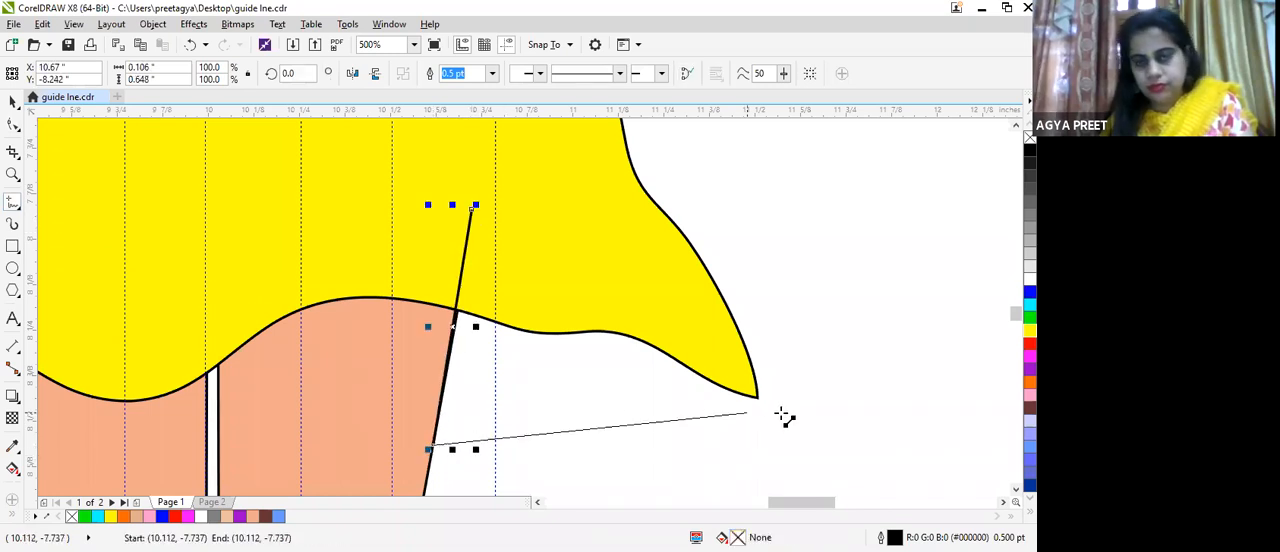
pyautogui.click(752, 401)
pyautogui.click(752, 401)
pyautogui.click(467, 206)
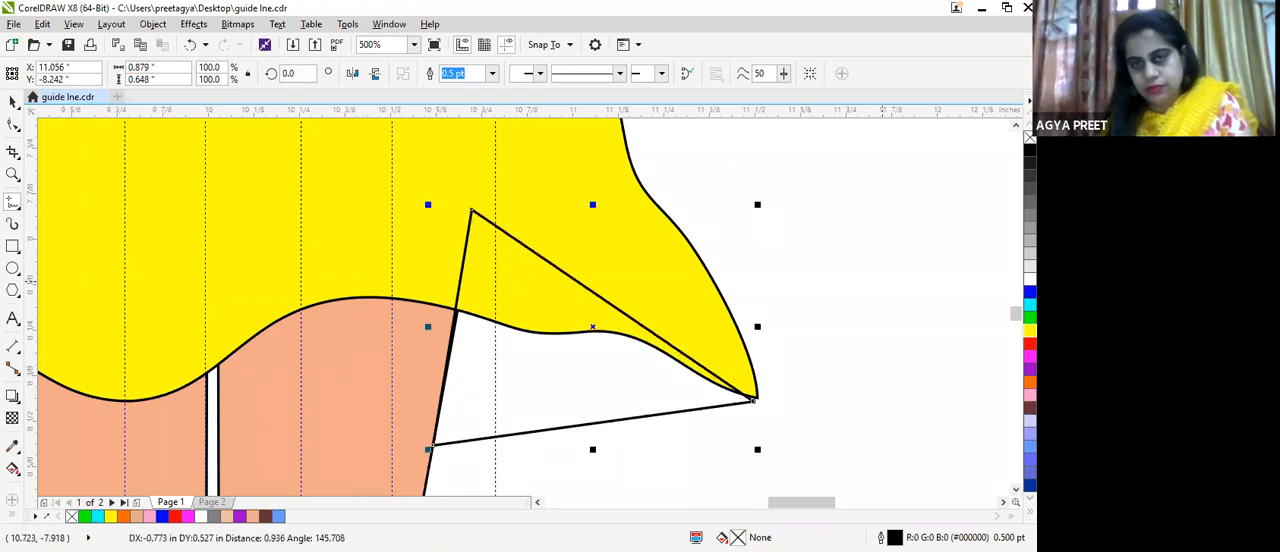
pyautogui.click(1030, 331)
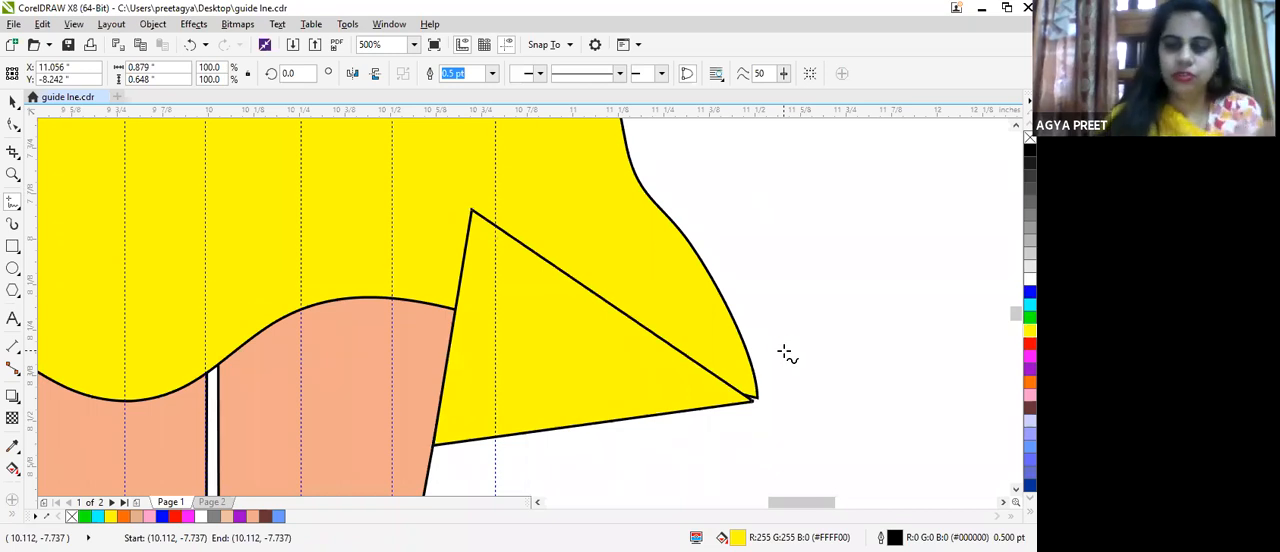
# Step: Send the yellow triangle behind the dress and move its outer node onto the dress's right hem tip
pyautogui.press('Delete')
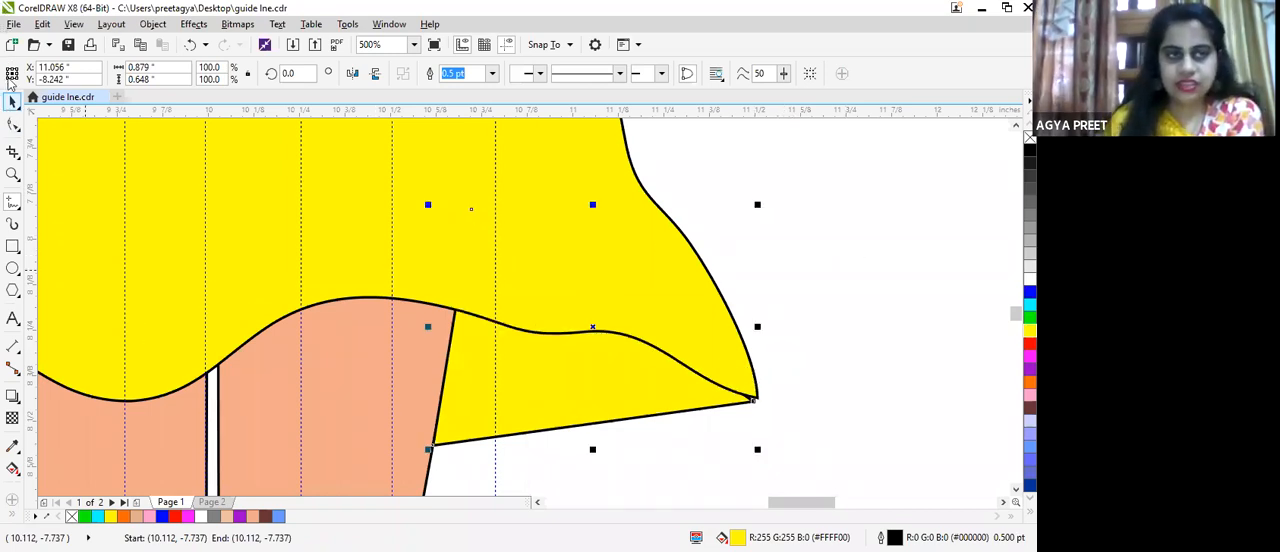
pyautogui.click(13, 125)
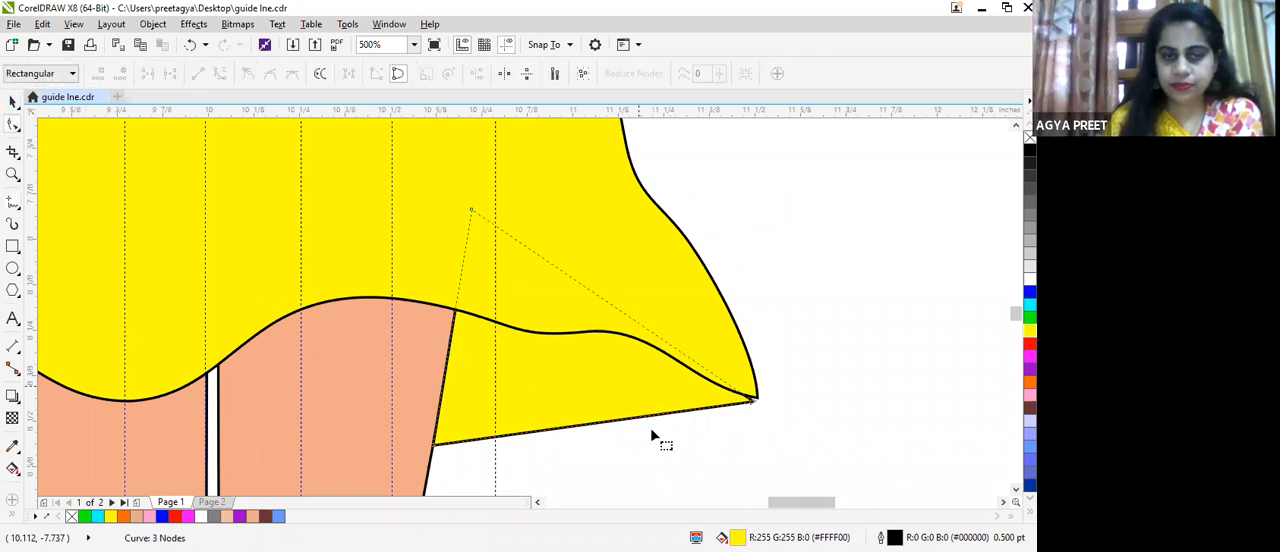
pyautogui.click(756, 399)
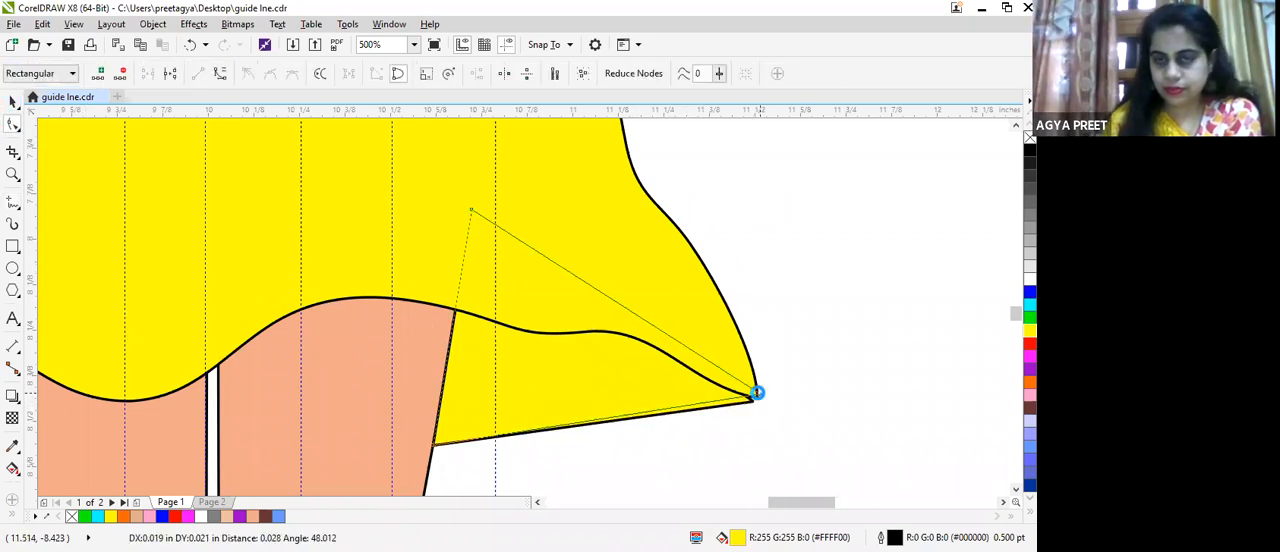
# Step: Convert the triangle's straight lower edge to a curve and bend it slightly upward
pyautogui.click(577, 423)
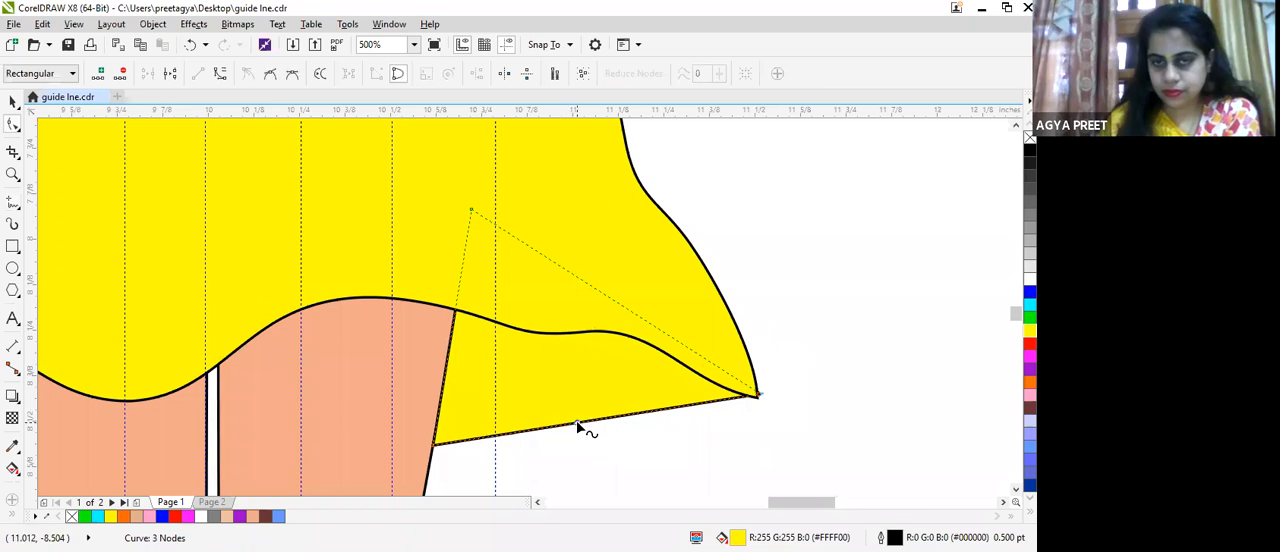
pyautogui.click(221, 75)
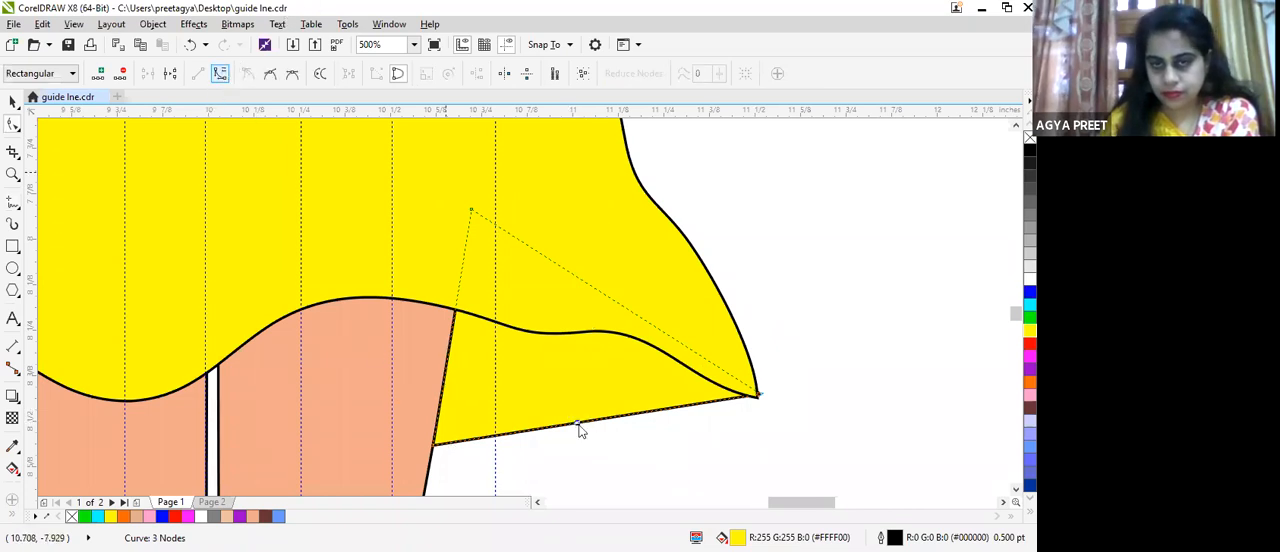
pyautogui.moveTo(576, 424); pyautogui.dragTo(575, 404)
pyautogui.scroll(-2, 709, 382)
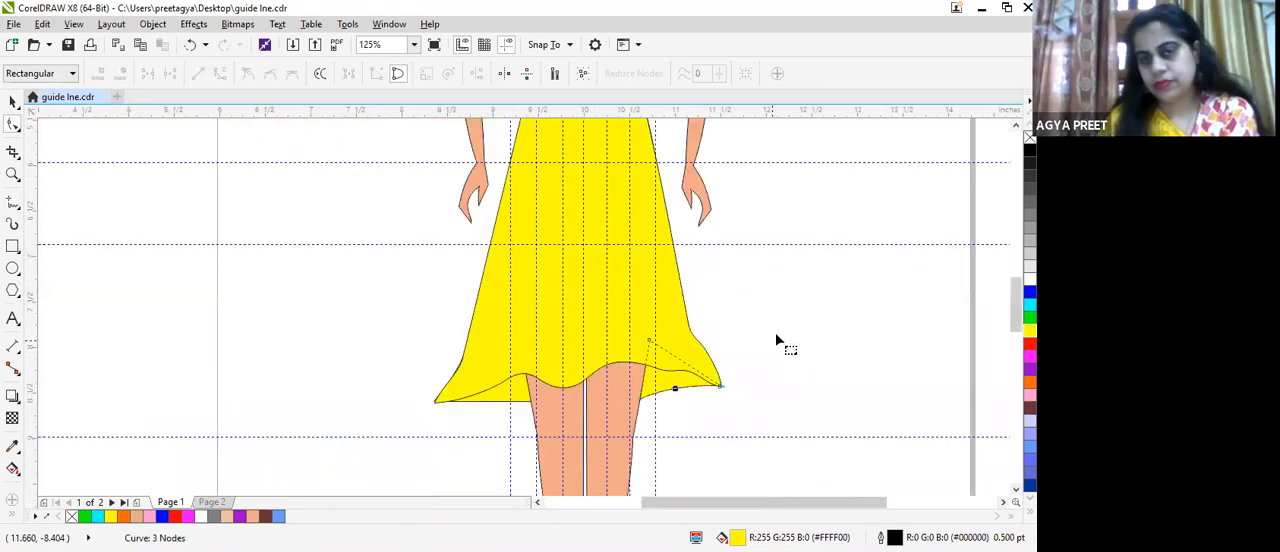
# Step: Move the triangle's top node higher behind the dress and flatten the curve of its lower edge toward the right hem tip
pyautogui.moveTo(648, 345); pyautogui.dragTo(654, 312)
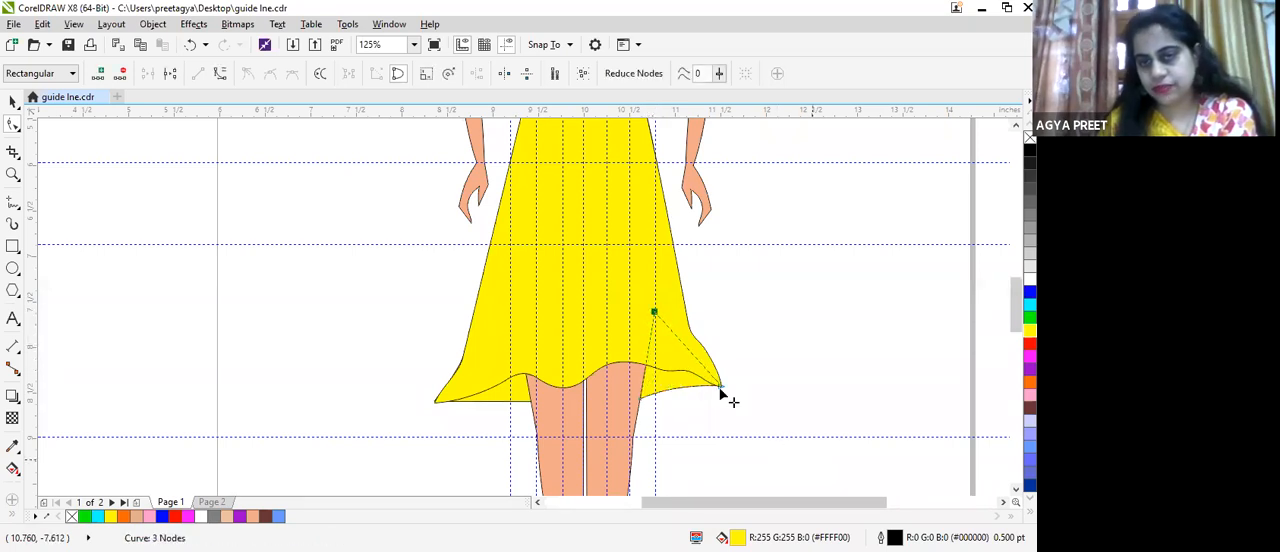
pyautogui.scroll(2, 714, 388)
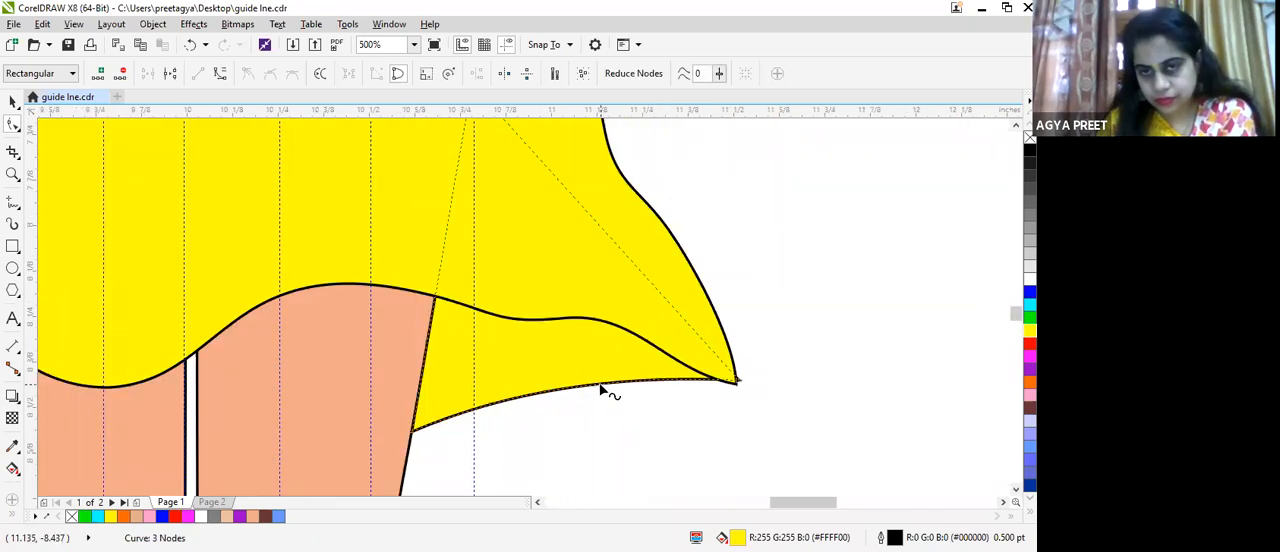
pyautogui.moveTo(600, 390); pyautogui.dragTo(603, 401)
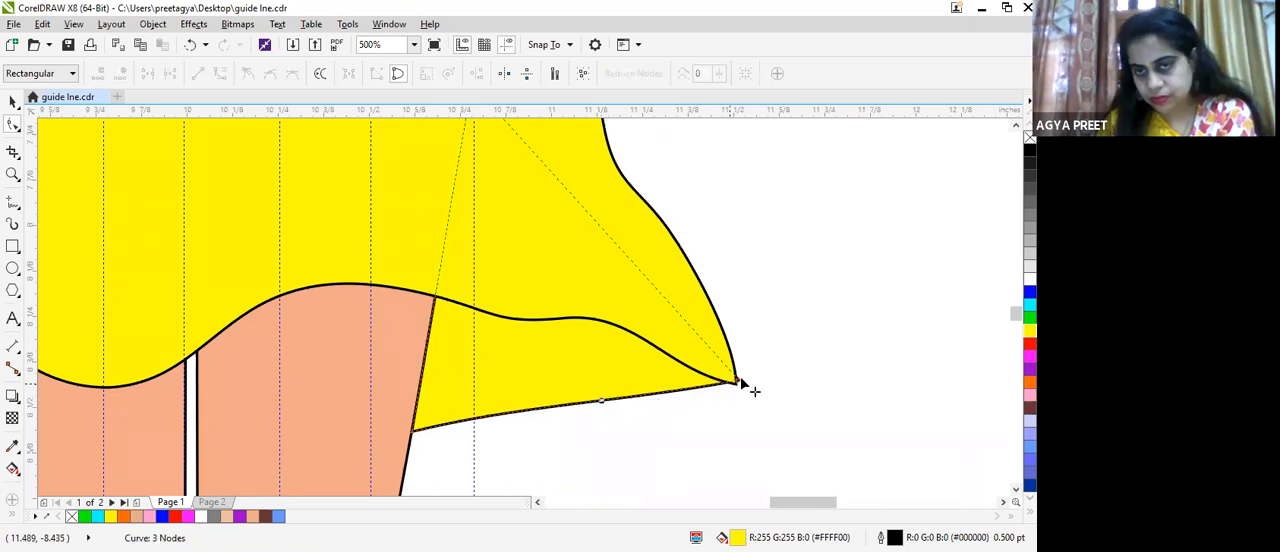
pyautogui.moveTo(740, 381); pyautogui.dragTo(754, 380)
pyautogui.scroll(-2, 756, 330)
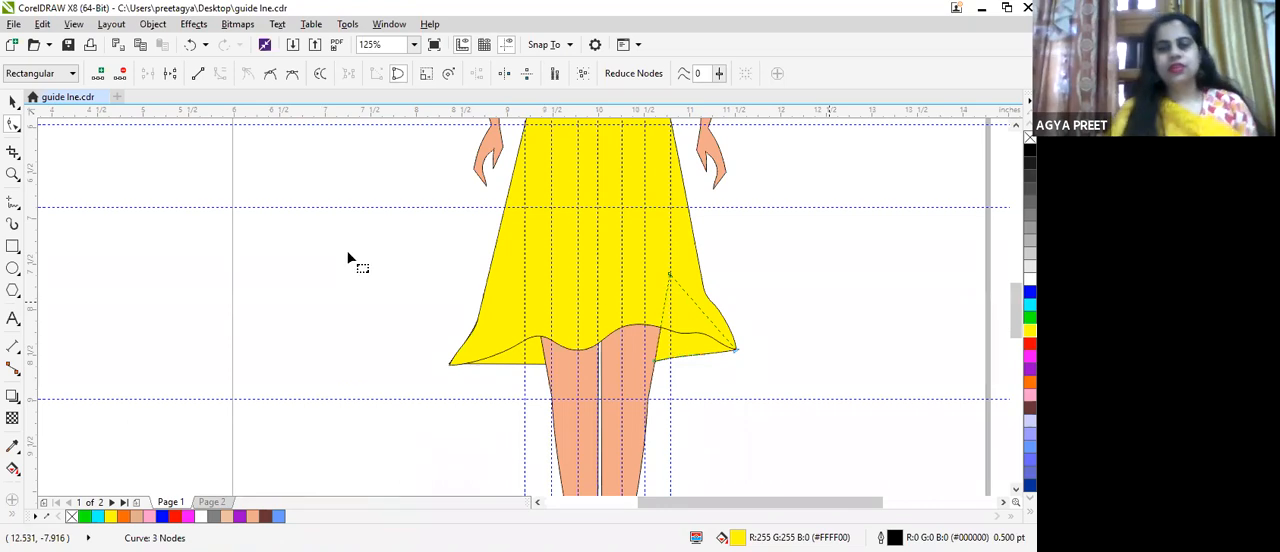
pyautogui.scroll(-2, 777, 224)
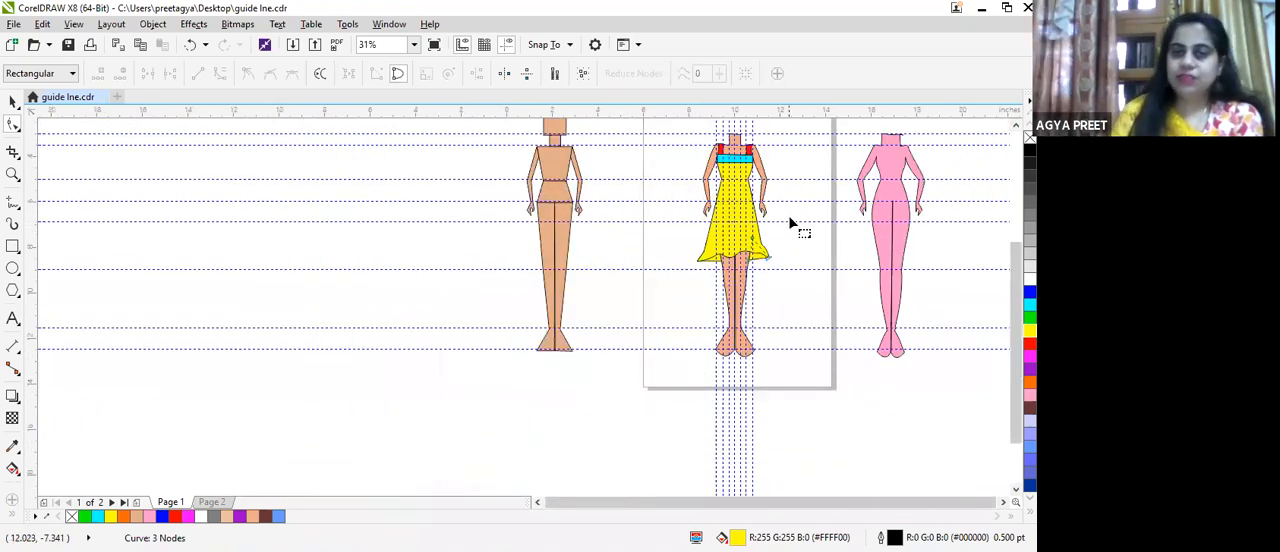
pyautogui.scroll(1, 771, 206)
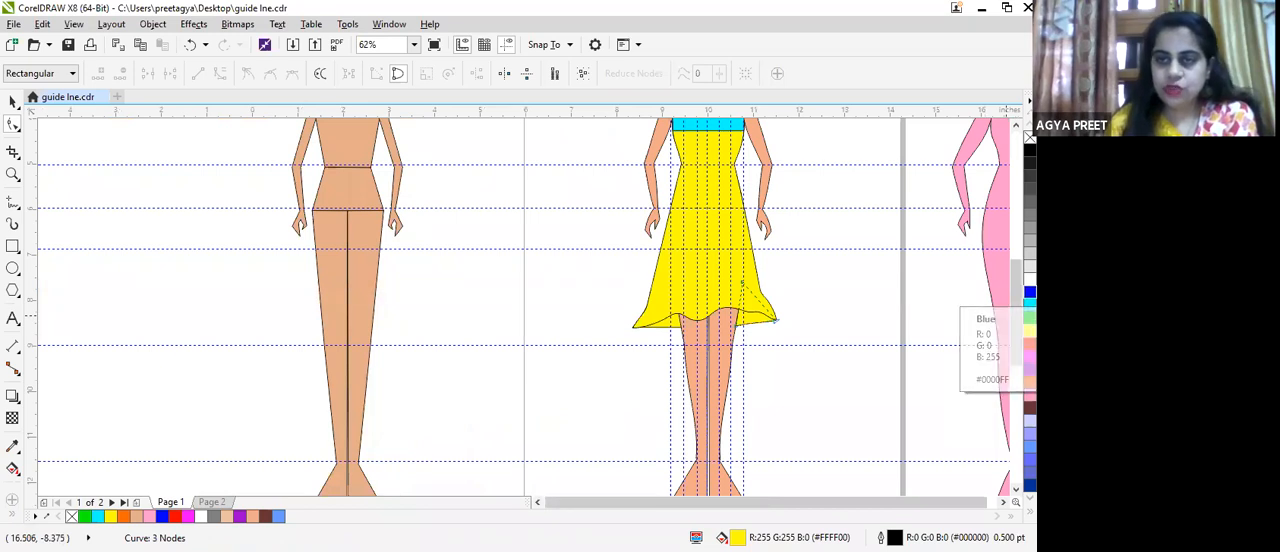
pyautogui.scroll(1, 900, 320)
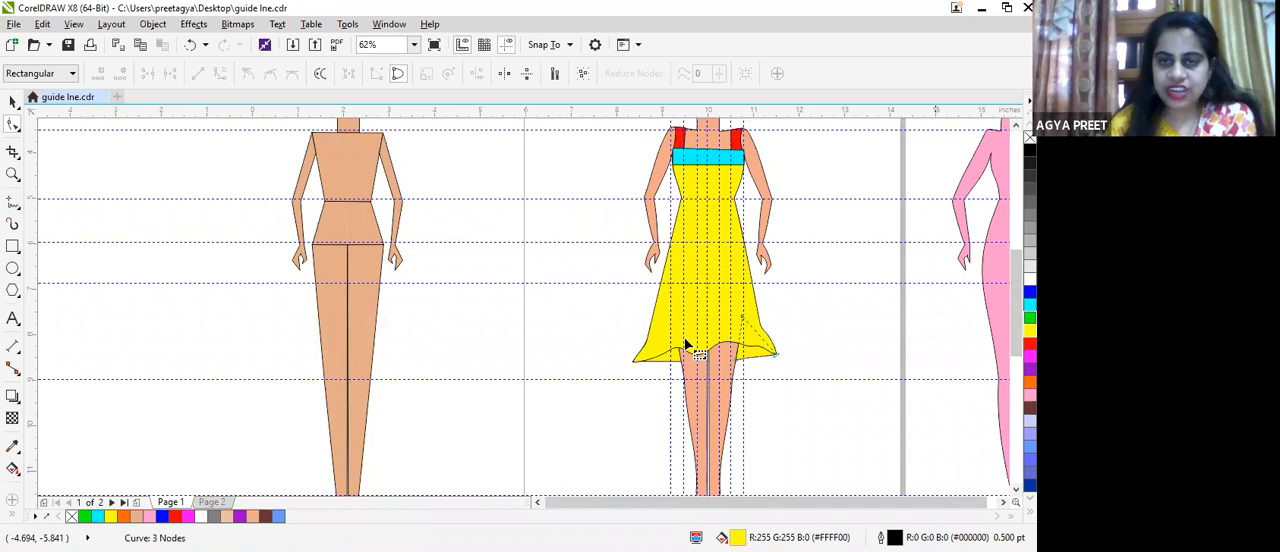
pyautogui.scroll(2, 654, 319)
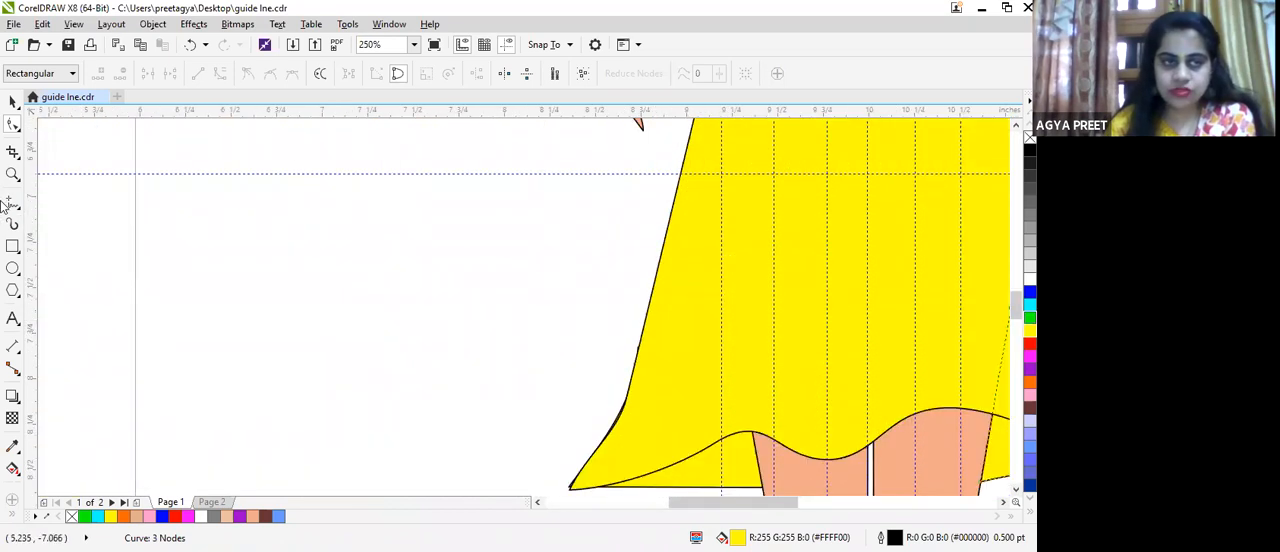
pyautogui.click(15, 204)
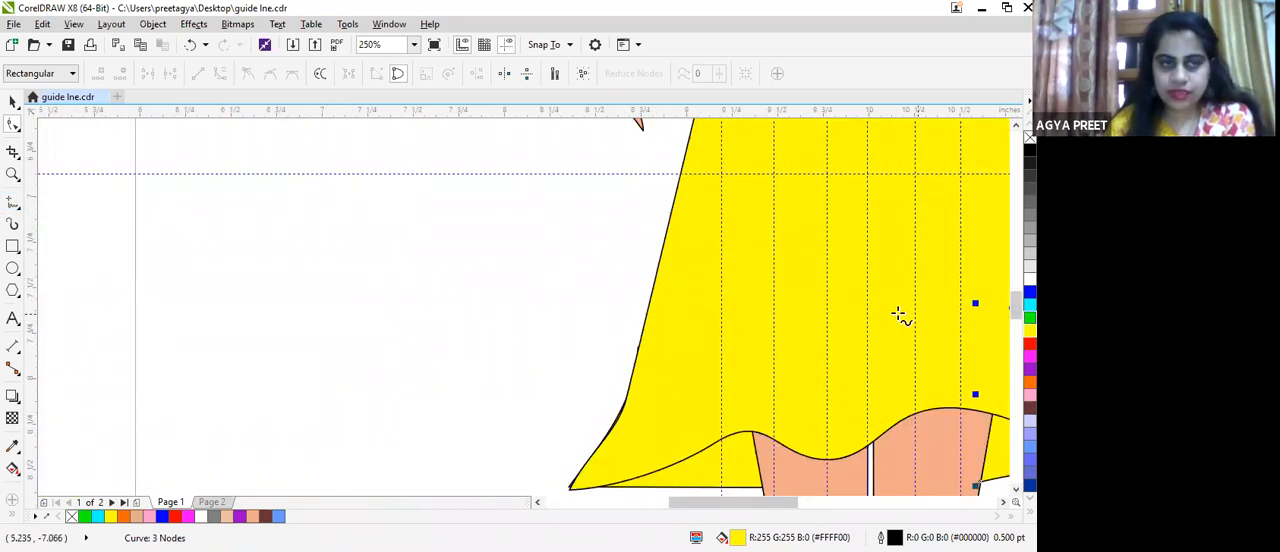
pyautogui.click(649, 317)
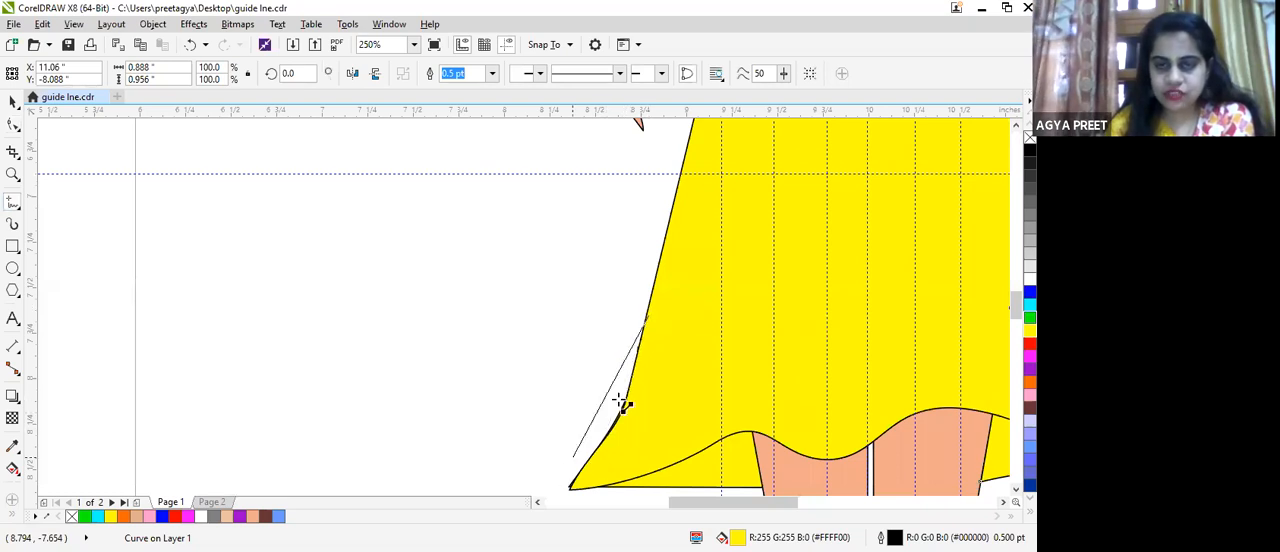
pyautogui.click(571, 472)
pyautogui.scroll(-4, 578, 440)
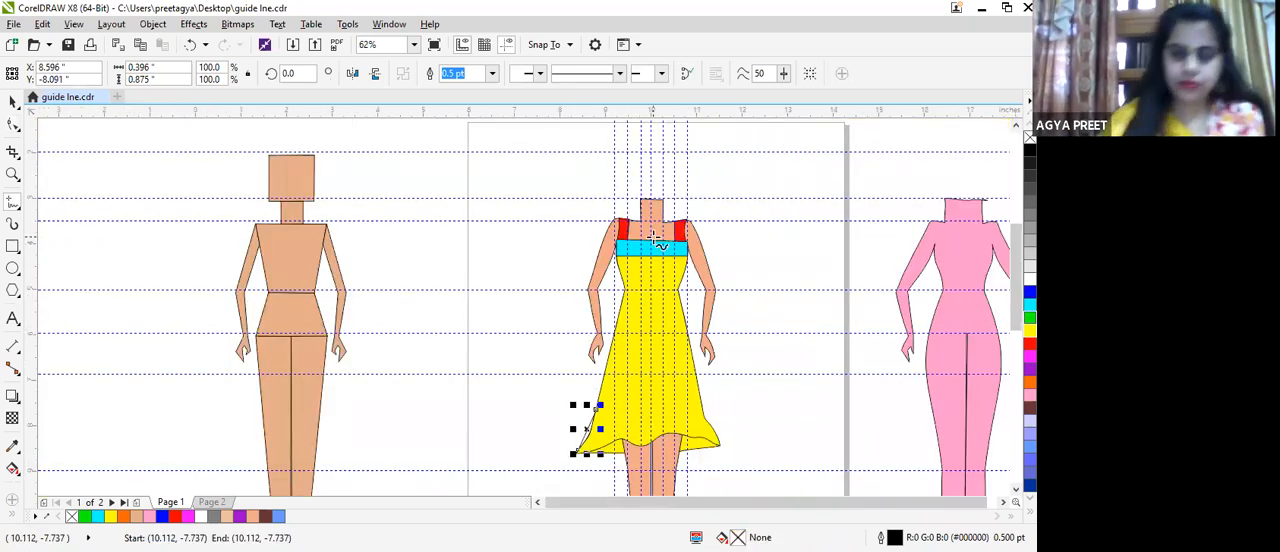
pyautogui.press('Escape')
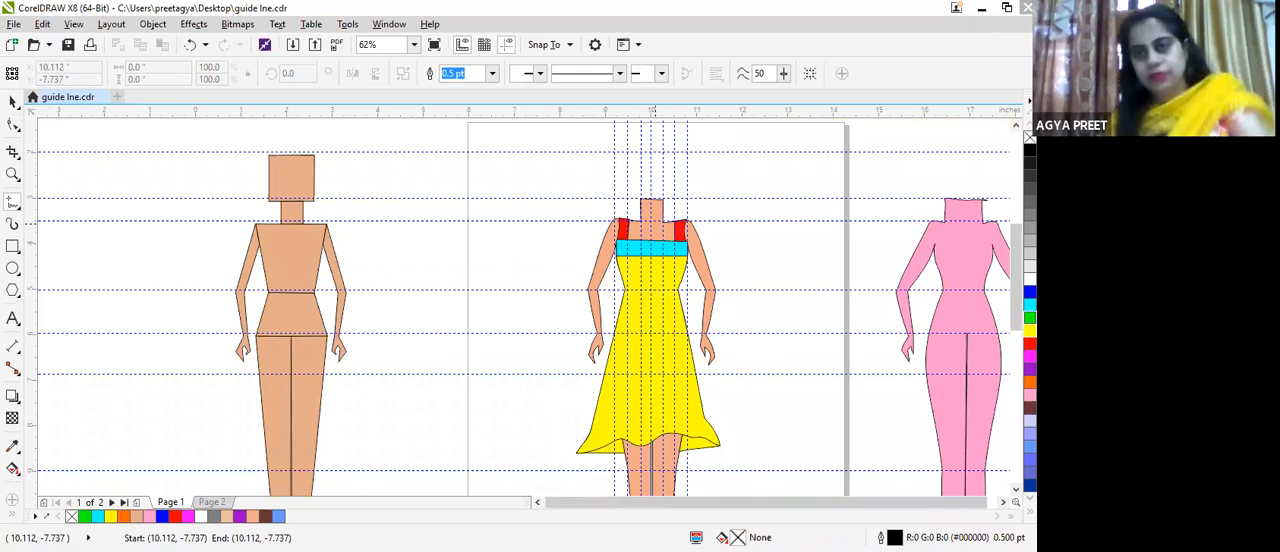
# Step: Draw a closed straight-sided outline about 3.154 by 0.688 in over the dress's bottom, tracing the wavy hem between both side edges
pyautogui.scroll(-3, 936, 395)
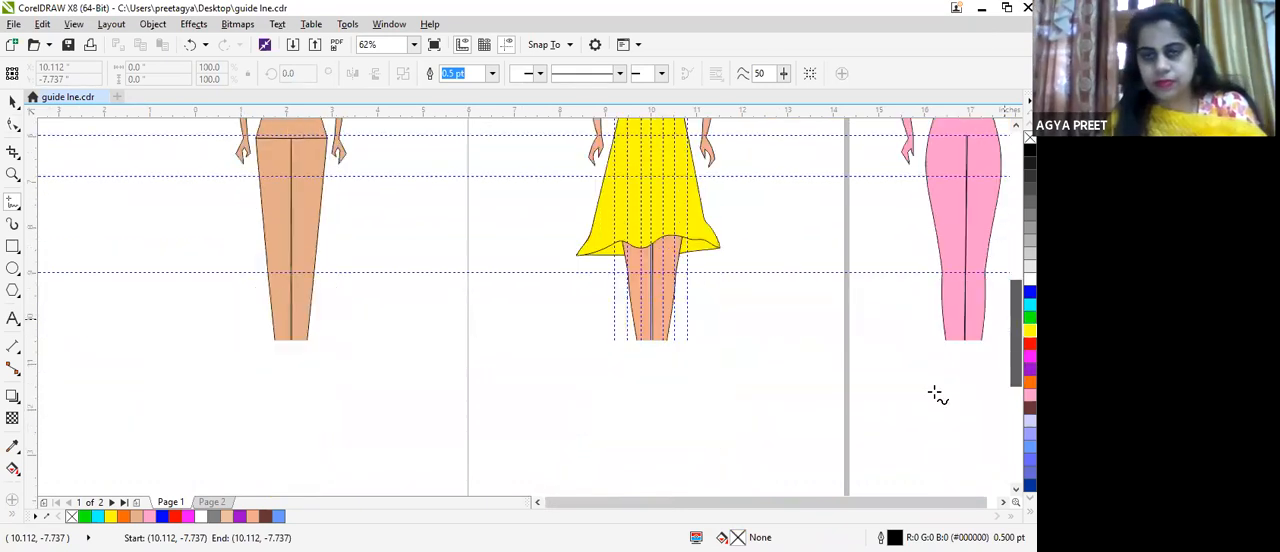
pyautogui.scroll(4, 598, 210)
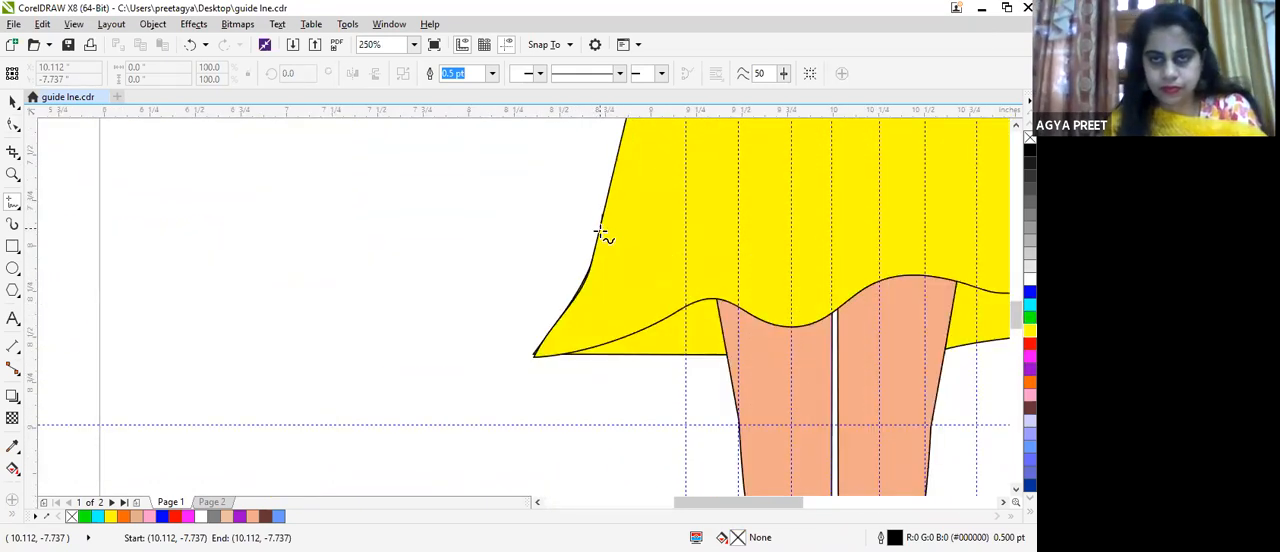
pyautogui.click(535, 357)
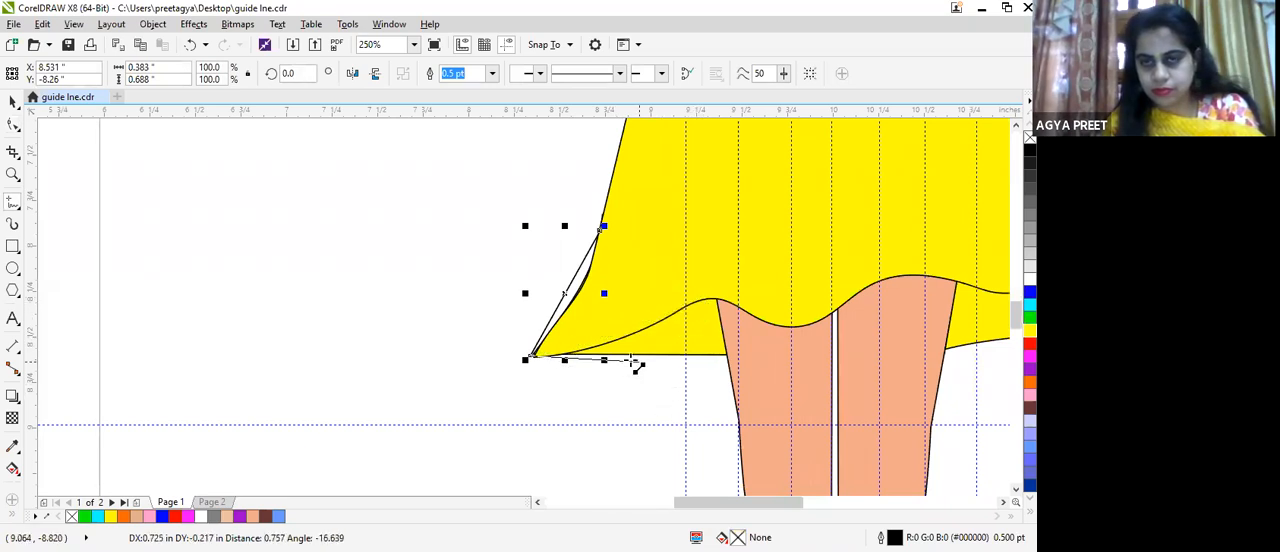
pyautogui.click(710, 295)
pyautogui.click(788, 328)
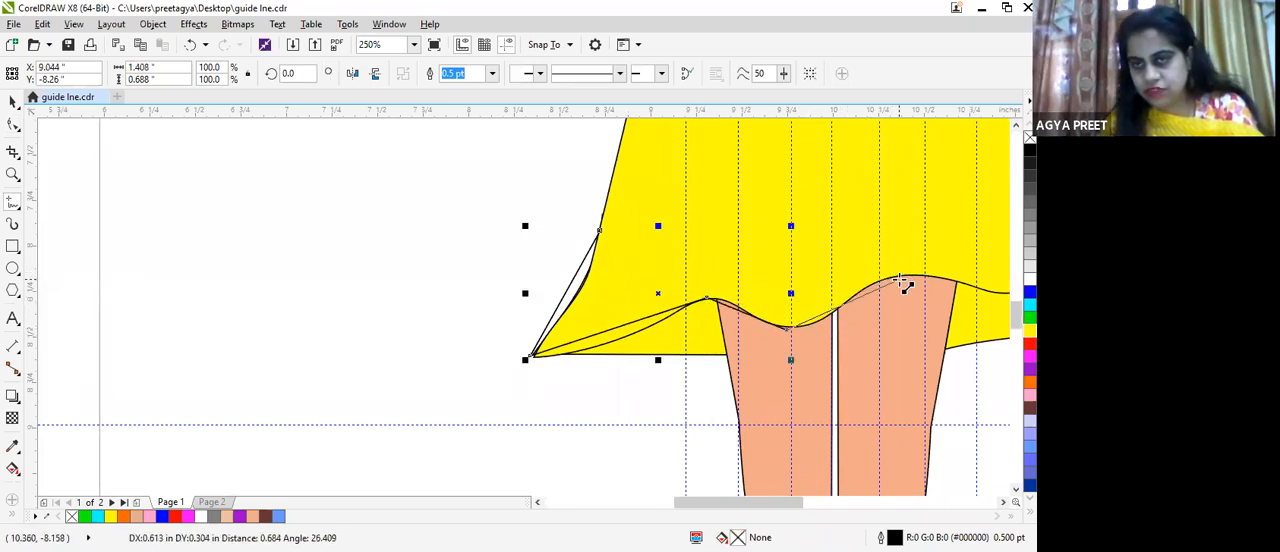
pyautogui.click(903, 280)
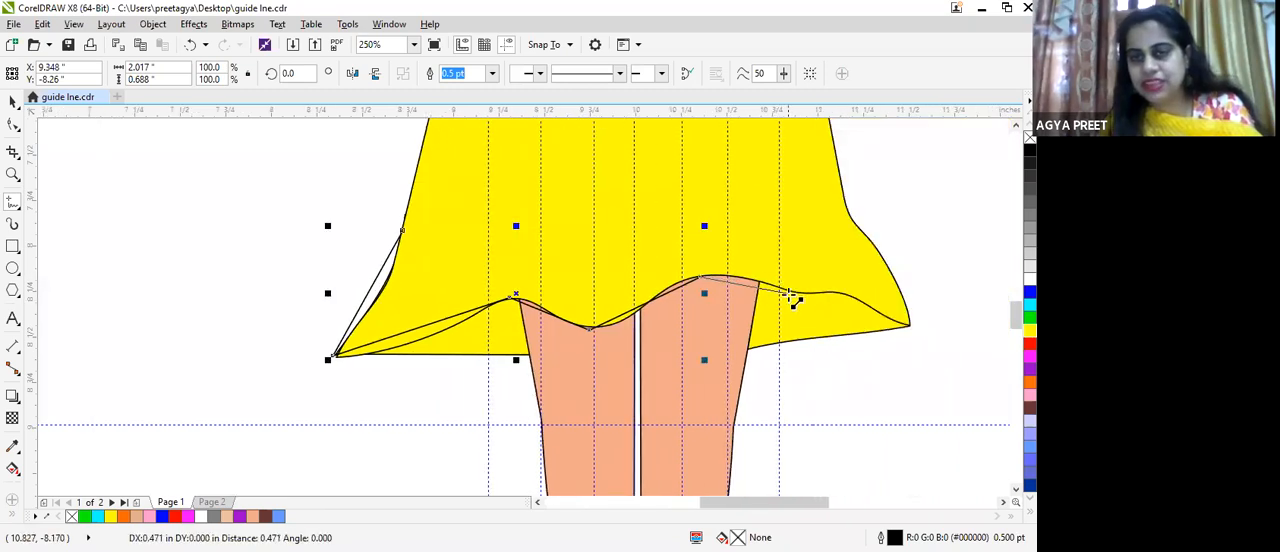
pyautogui.click(807, 294)
pyautogui.click(907, 322)
pyautogui.click(910, 326)
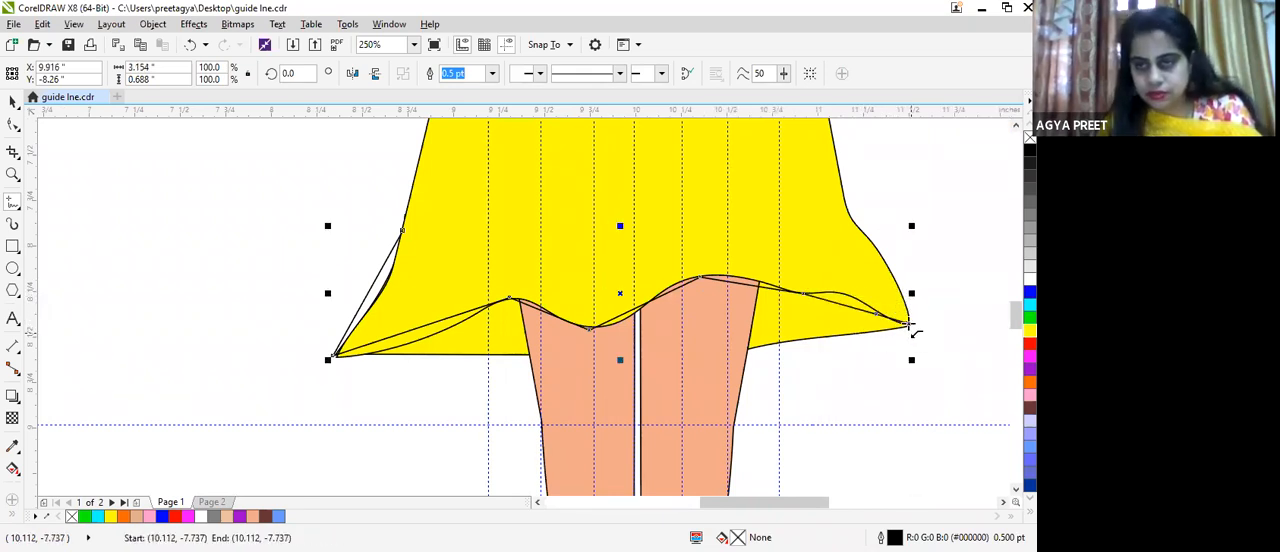
pyautogui.click(887, 270)
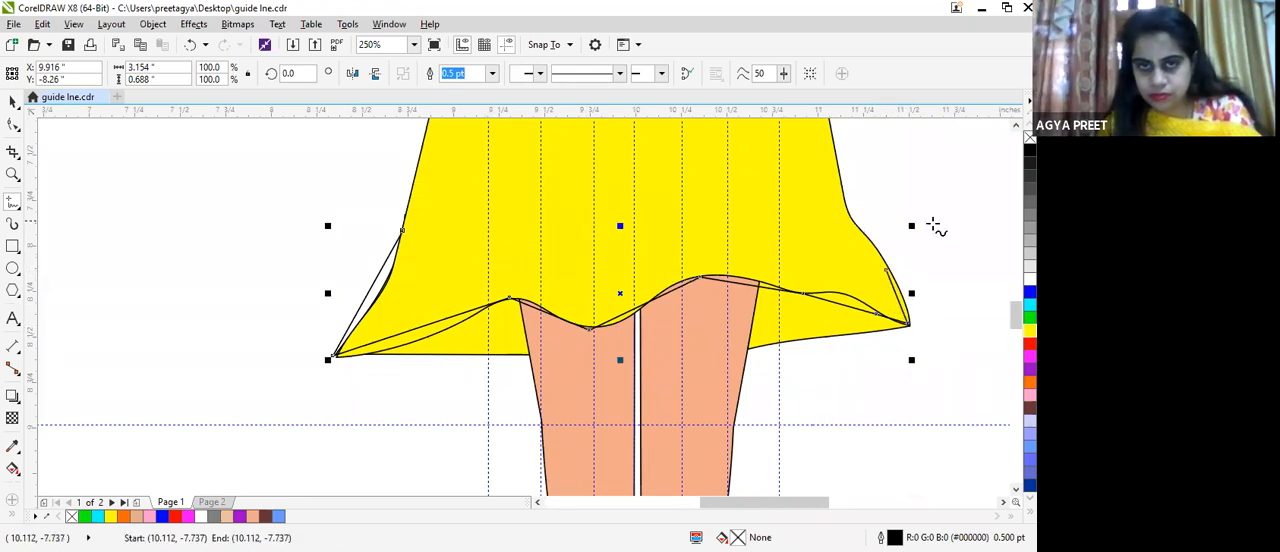
pyautogui.click(887, 270)
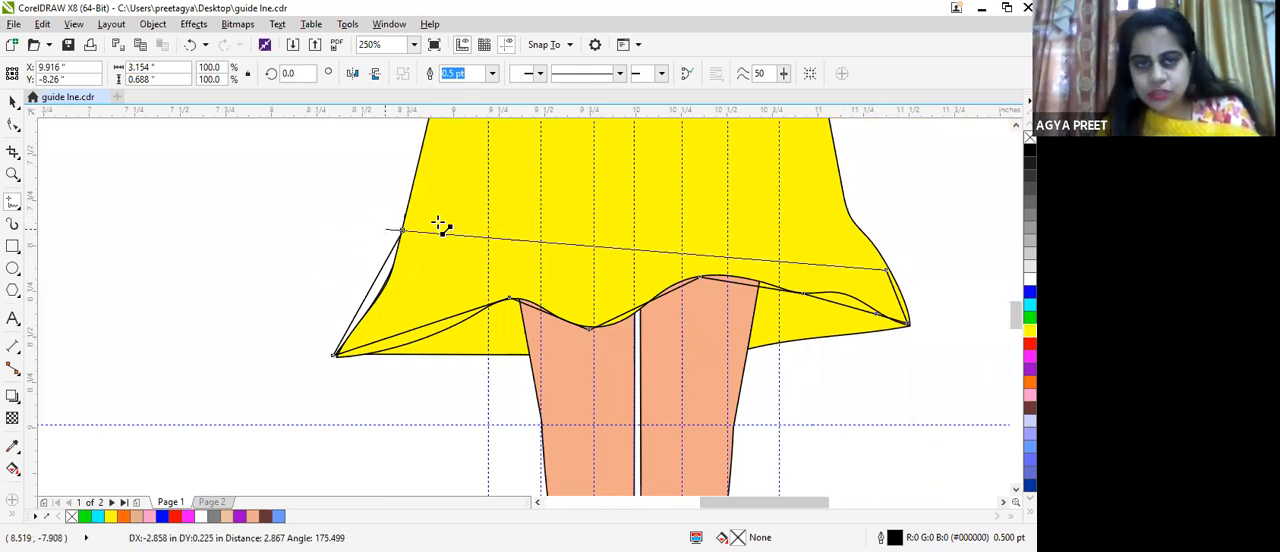
pyautogui.click(404, 231)
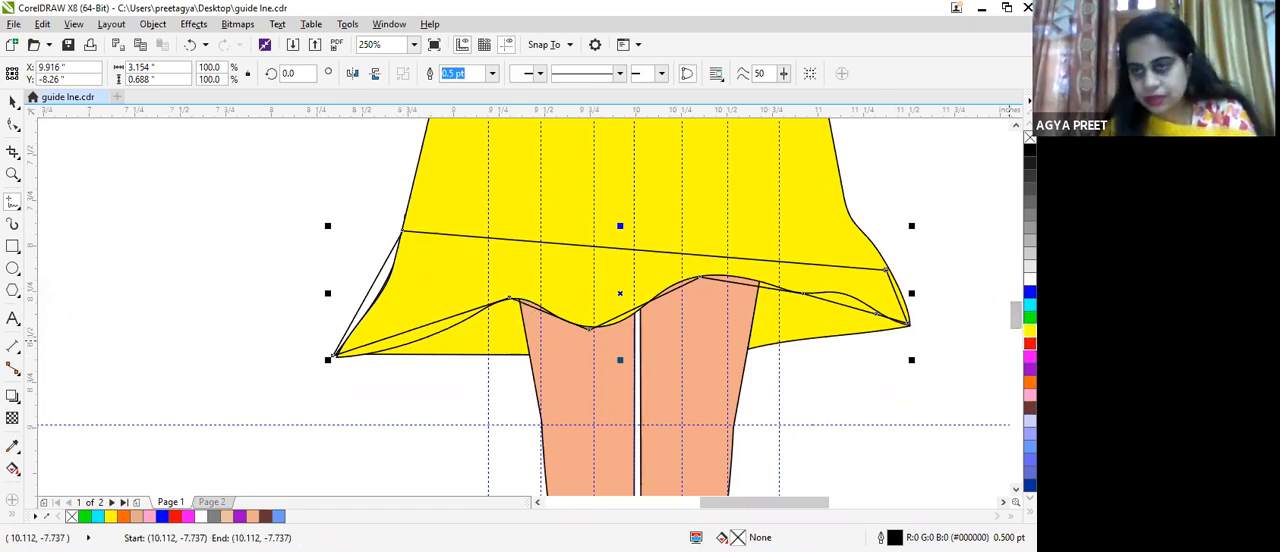
# Step: Convert the outline's lower left segment to a curve, bend it along the hem, and place its upper node on the first hem crest
pyautogui.click(13, 125)
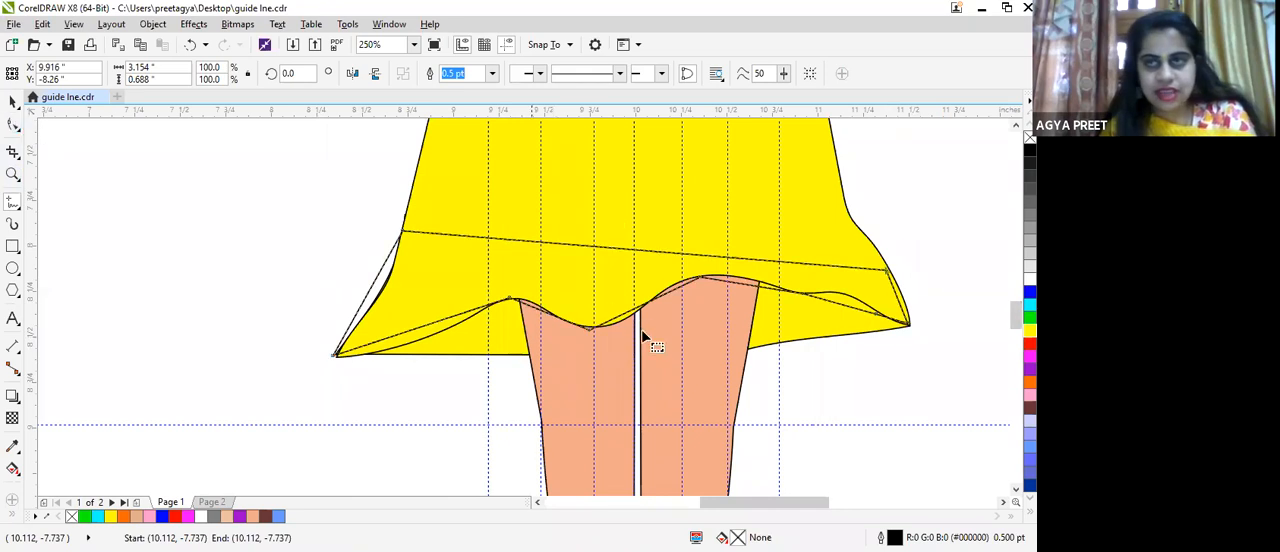
pyautogui.scroll(3, 407, 320)
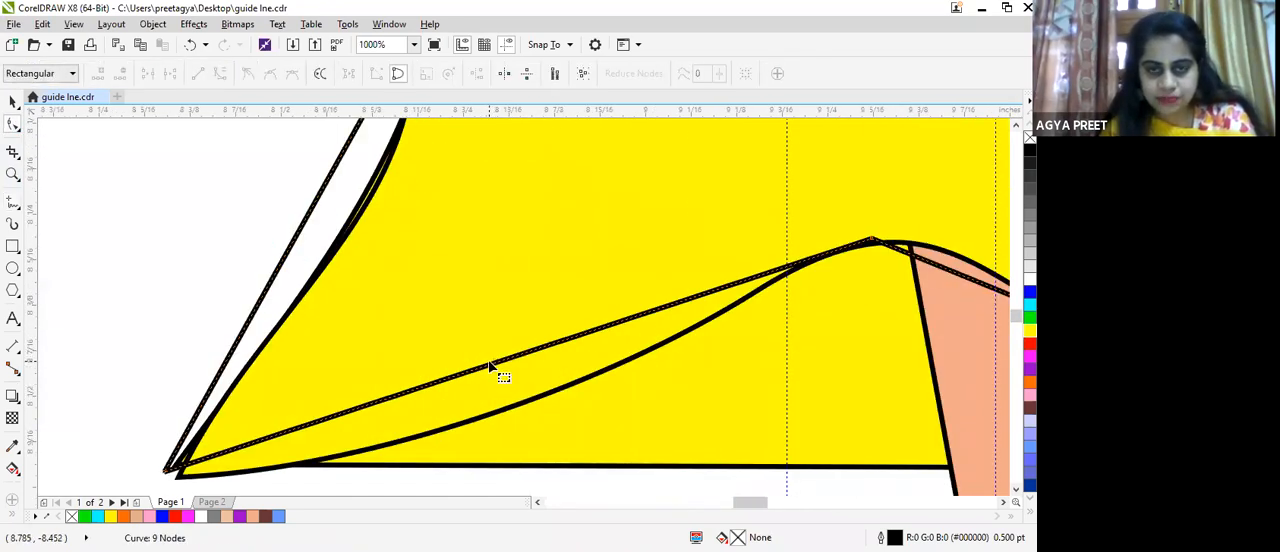
pyautogui.moveTo(497, 376); pyautogui.dragTo(508, 397)
pyautogui.click(380, 443)
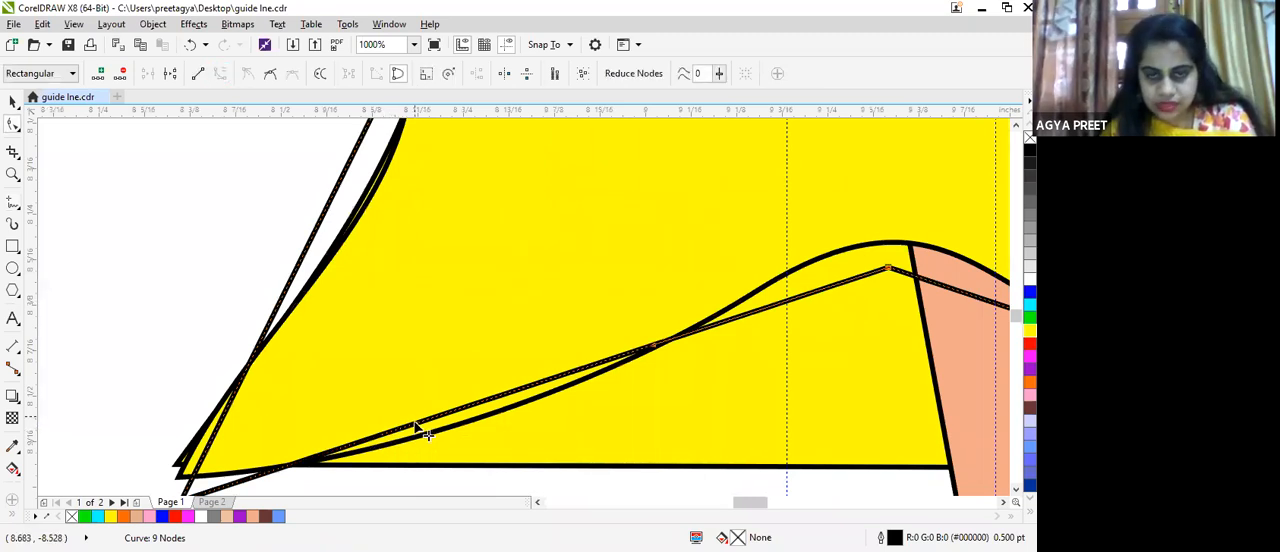
pyautogui.moveTo(425, 432); pyautogui.dragTo(624, 348)
pyautogui.moveTo(888, 268); pyautogui.dragTo(879, 245)
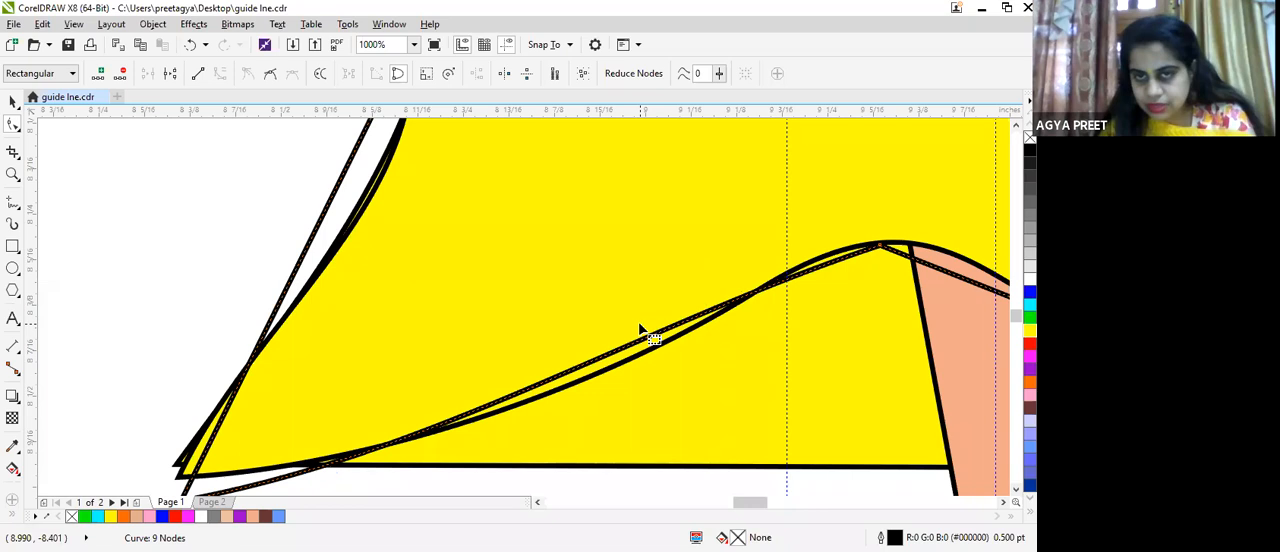
# Step: Adjust the left segment's curve handle toward the hem line and move the outline's lower left node onto the left hem tip
pyautogui.click(636, 338)
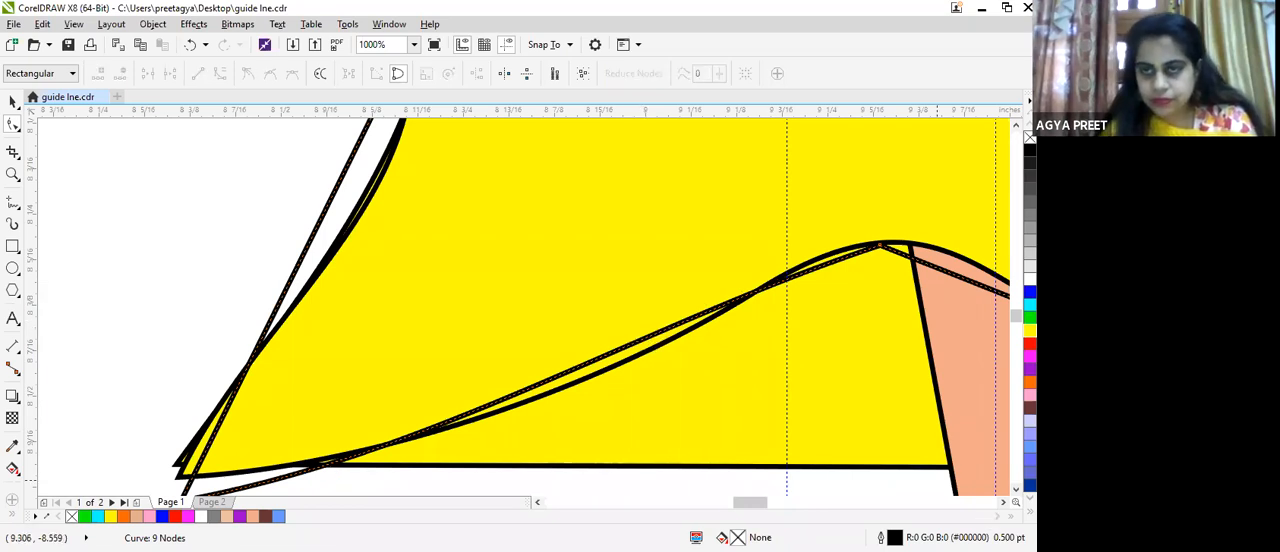
pyautogui.click(880, 246)
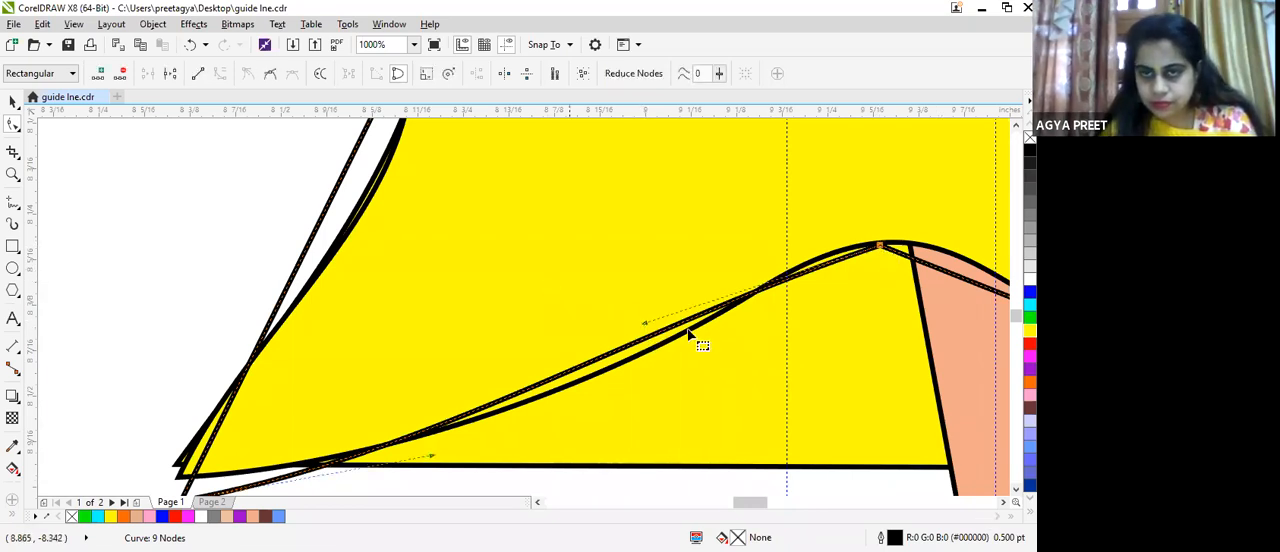
pyautogui.moveTo(650, 332); pyautogui.dragTo(696, 350)
pyautogui.scroll(-1, 571, 423)
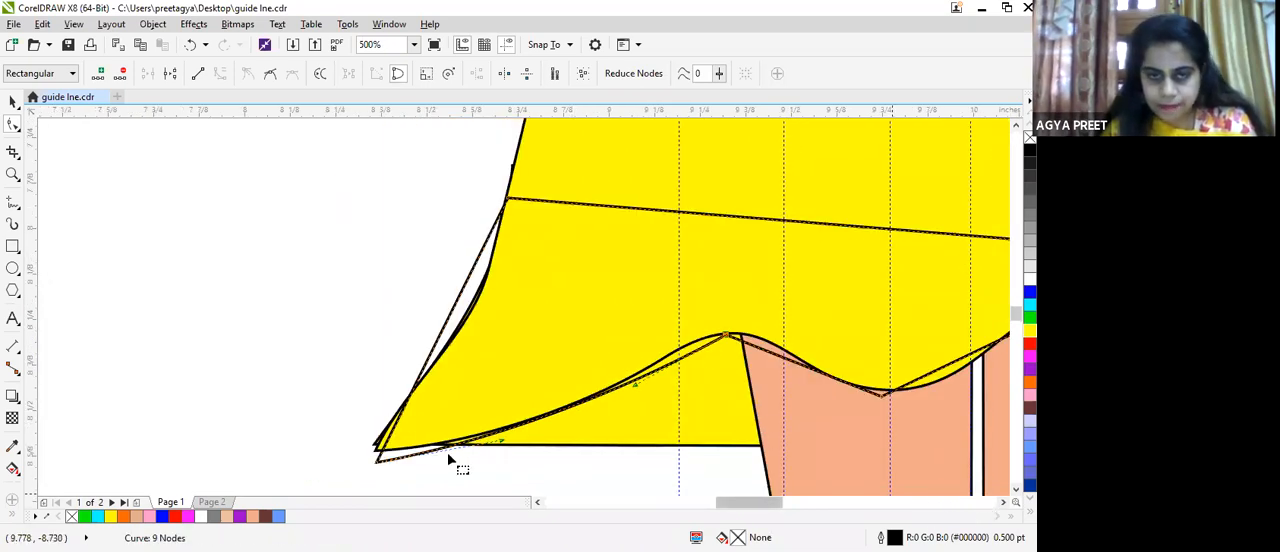
pyautogui.moveTo(377, 460); pyautogui.dragTo(375, 449)
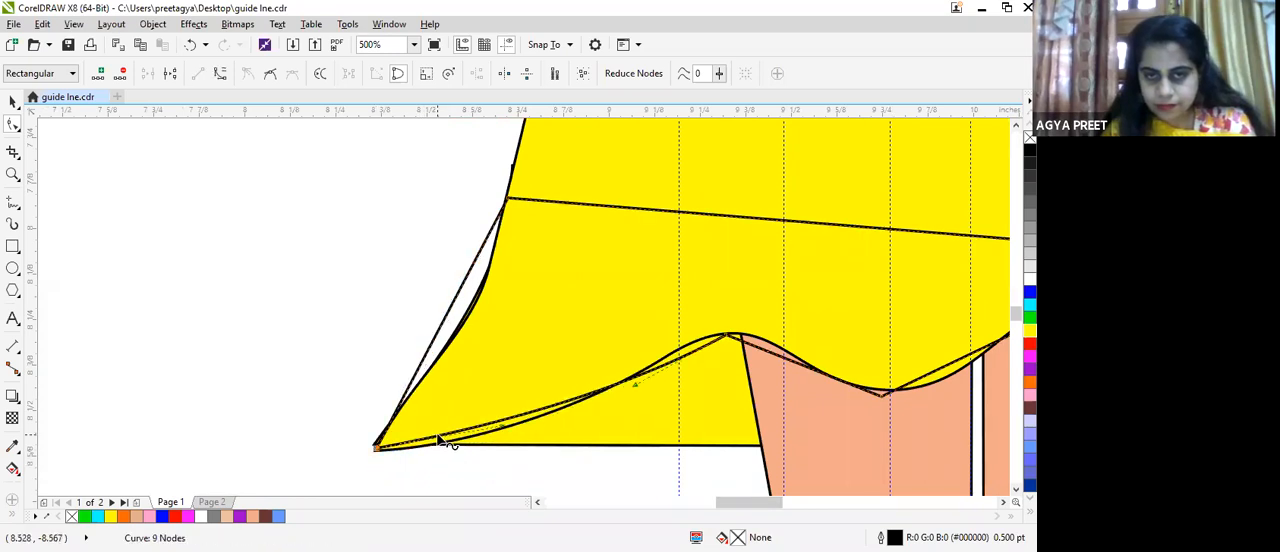
# Step: Remove the outline's trough node, bend the joined segment along the first hem wave, and shift the second crest node onto the hem line
pyautogui.moveTo(503, 432); pyautogui.dragTo(515, 467)
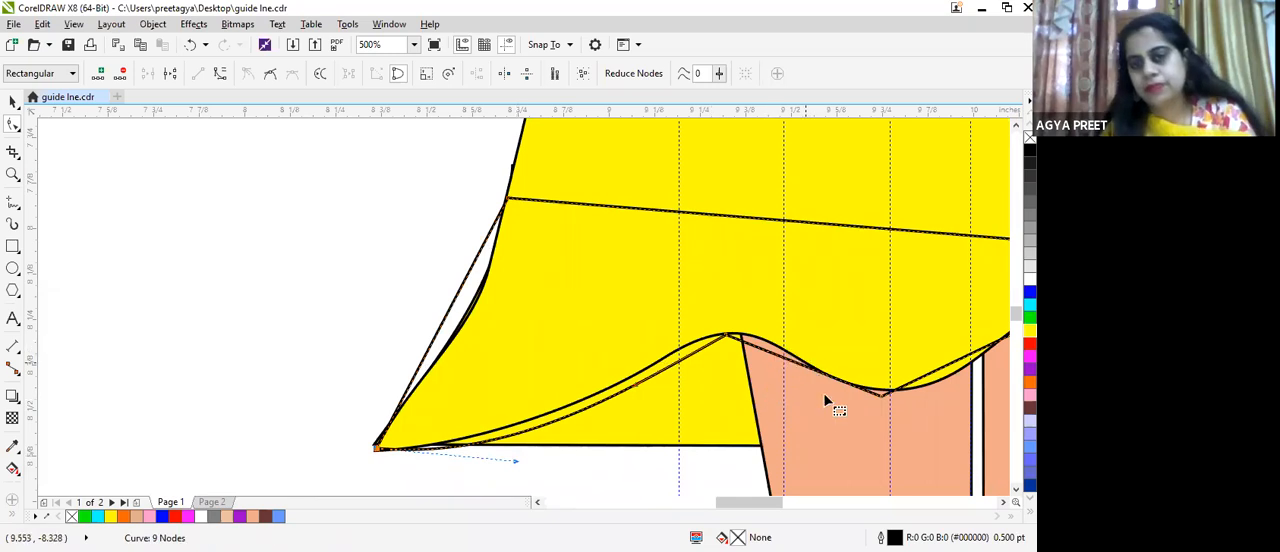
pyautogui.doubleClick(880, 396)
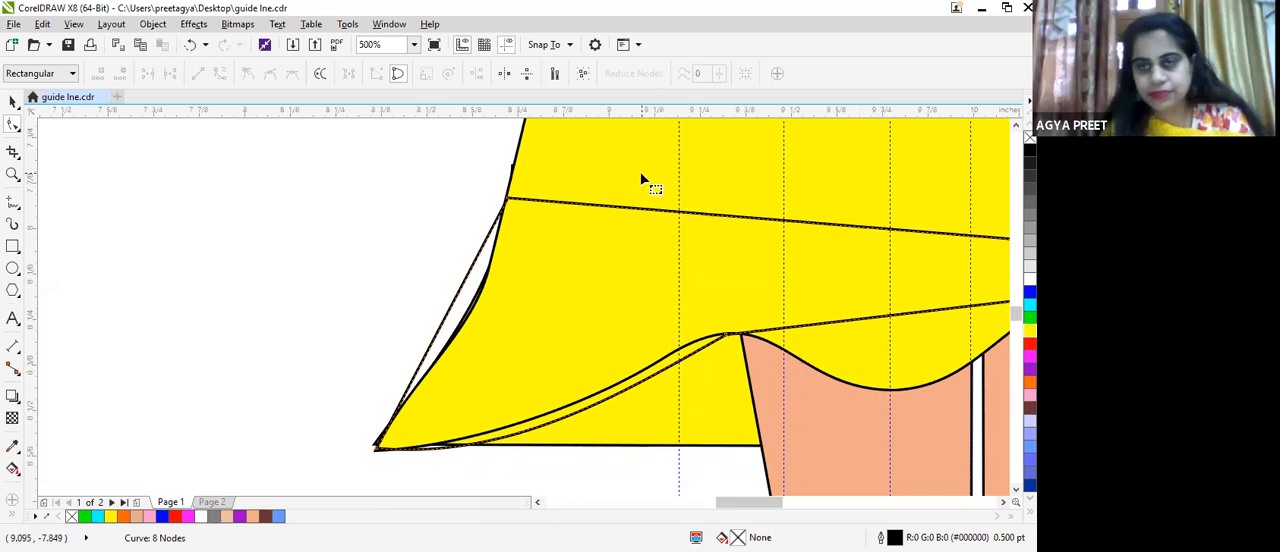
pyautogui.click(910, 314)
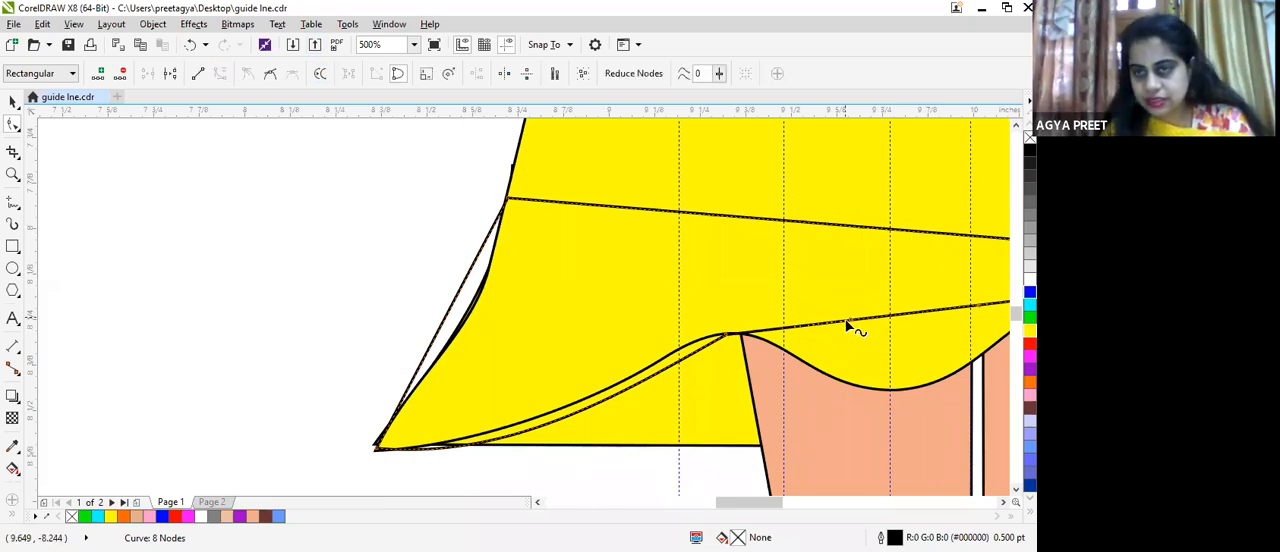
pyautogui.moveTo(848, 325); pyautogui.dragTo(897, 394)
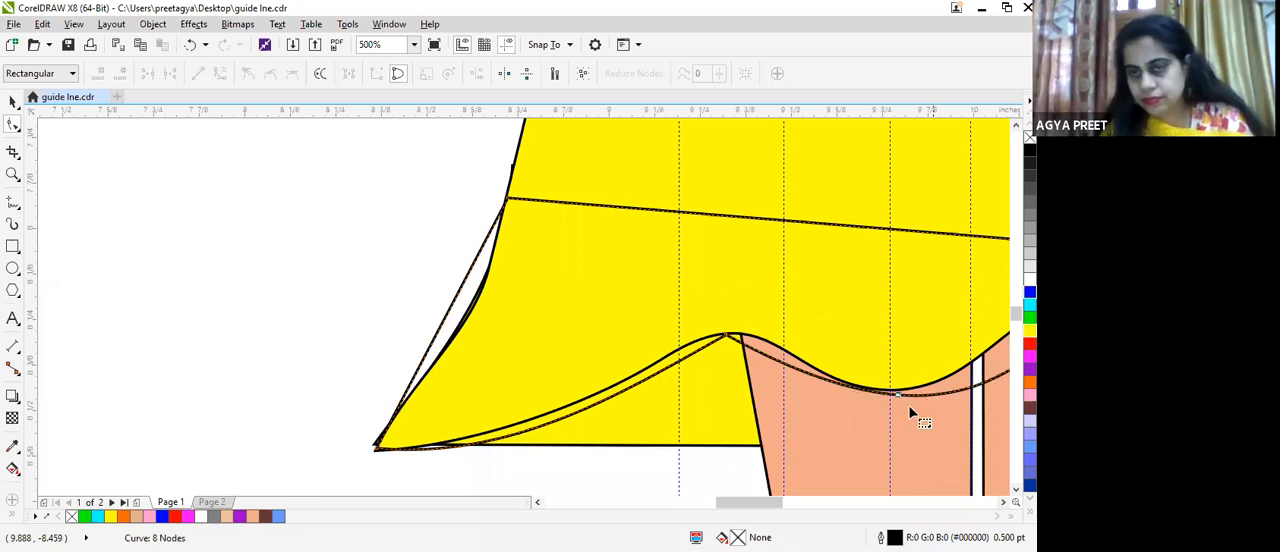
pyautogui.moveTo(774, 504)
pyautogui.mouseDown()
pyautogui.moveTo(849, 509)
pyautogui.moveTo(818, 508)
pyautogui.mouseUp()
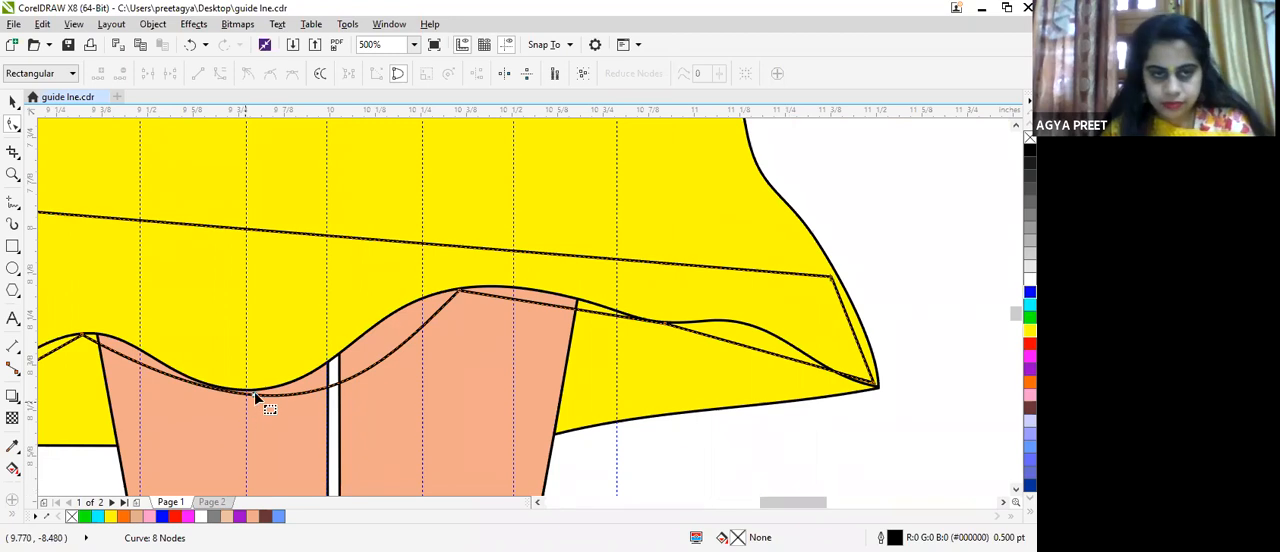
pyautogui.moveTo(251, 400); pyautogui.dragTo(229, 401)
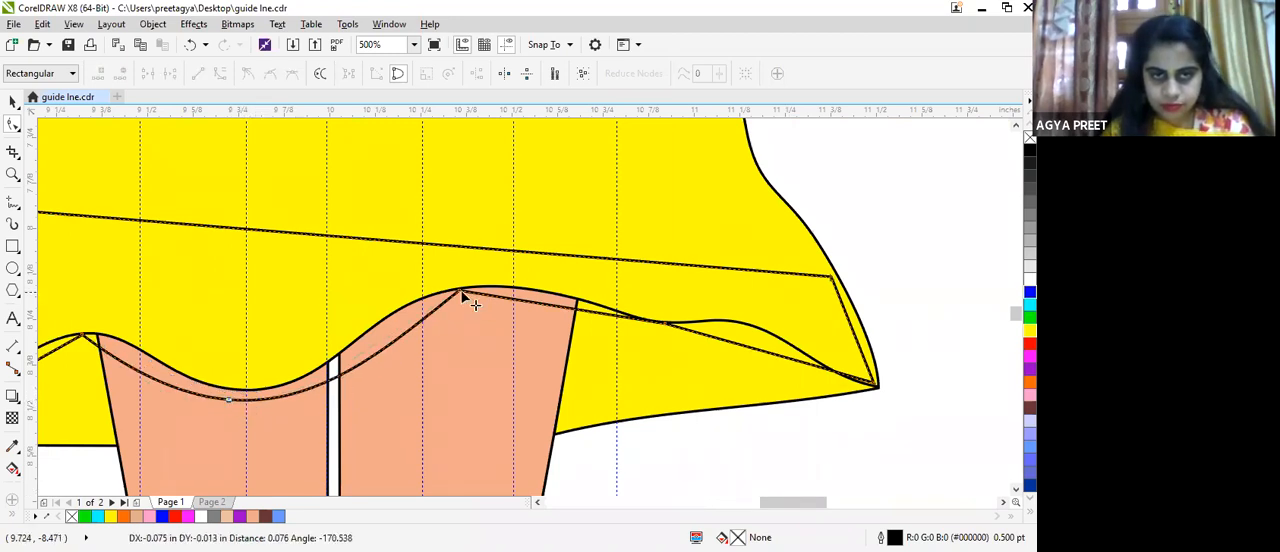
pyautogui.moveTo(458, 292); pyautogui.dragTo(405, 313)
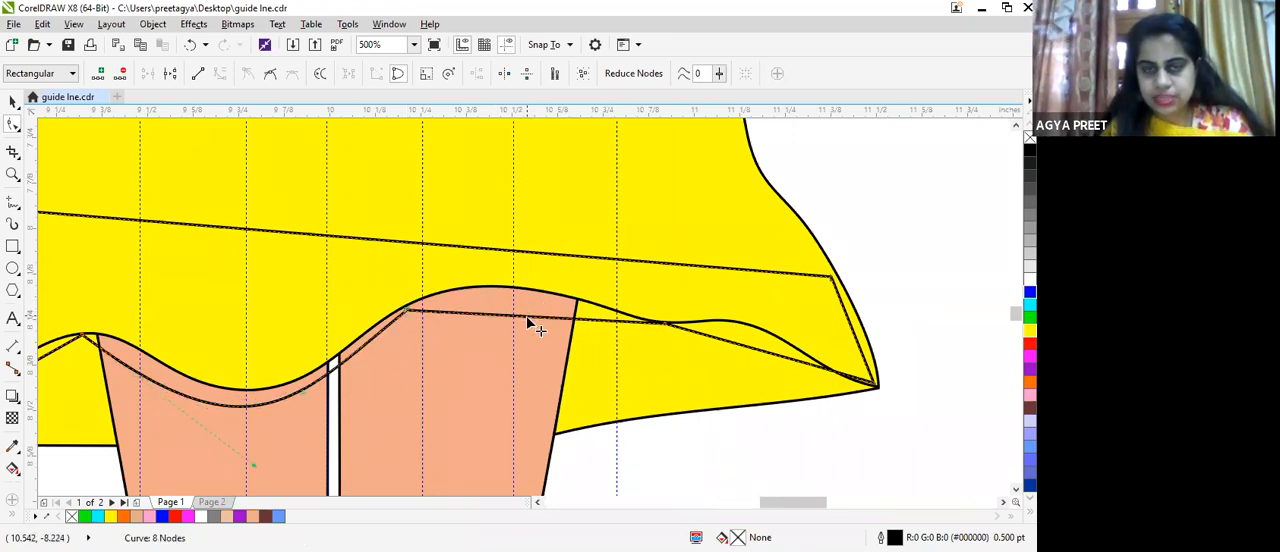
# Step: Convert the outline segment at the second hem crest to a curve and arch it just below the dress hem
pyautogui.click(527, 317)
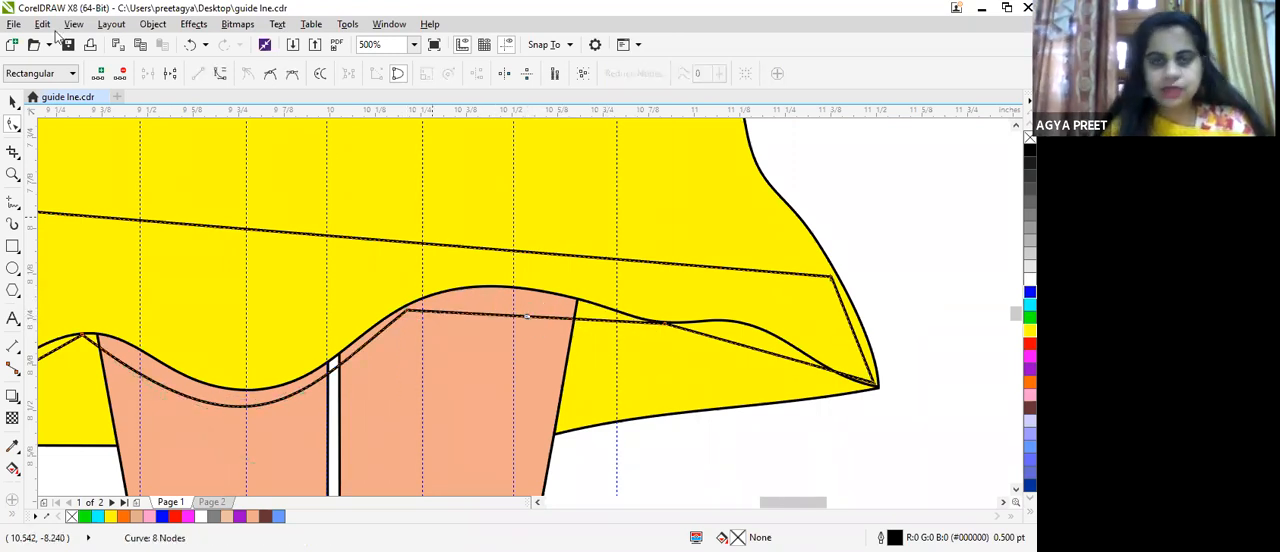
pyautogui.click(220, 73)
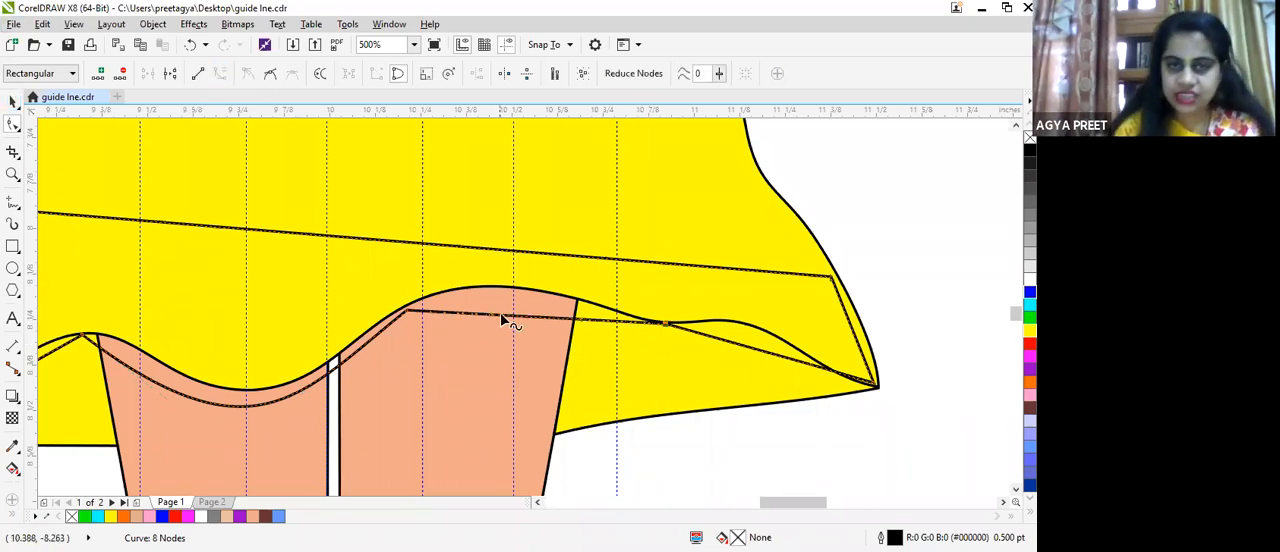
pyautogui.moveTo(494, 312); pyautogui.dragTo(500, 289)
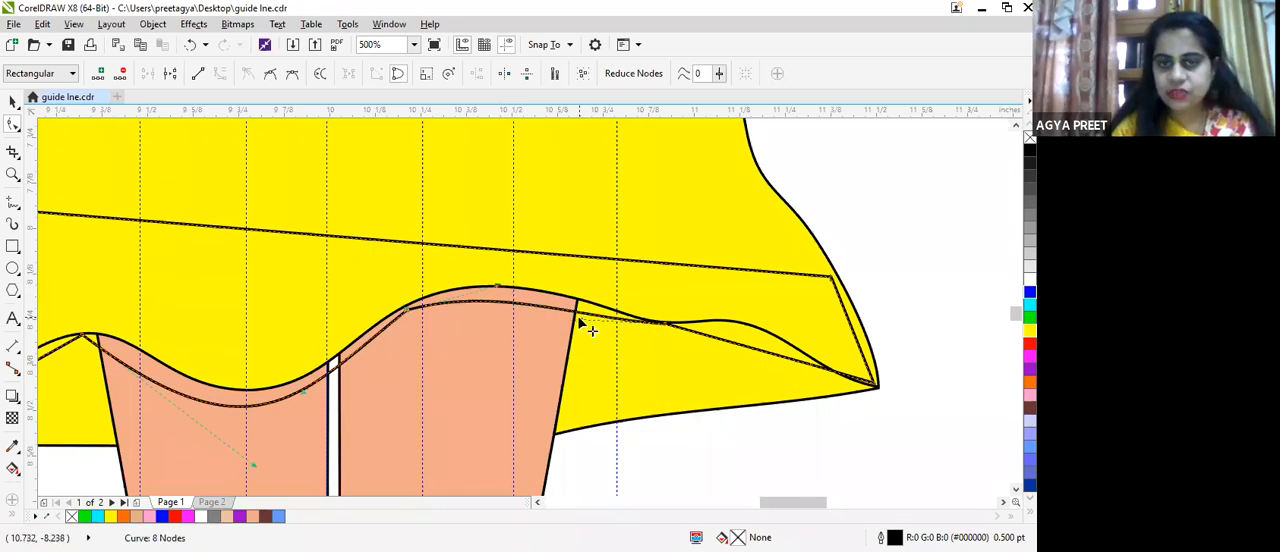
pyautogui.moveTo(578, 319); pyautogui.dragTo(539, 304)
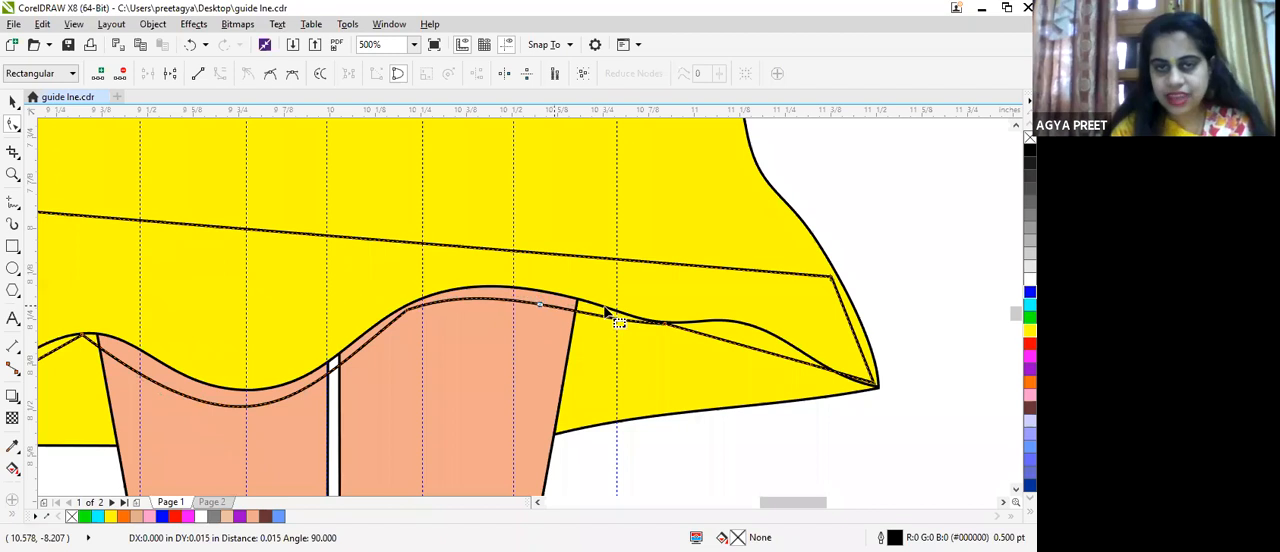
# Step: Curve the outline's last hem segment and place its two right-side nodes on the hem tip and the dress's side edge
pyautogui.click(729, 347)
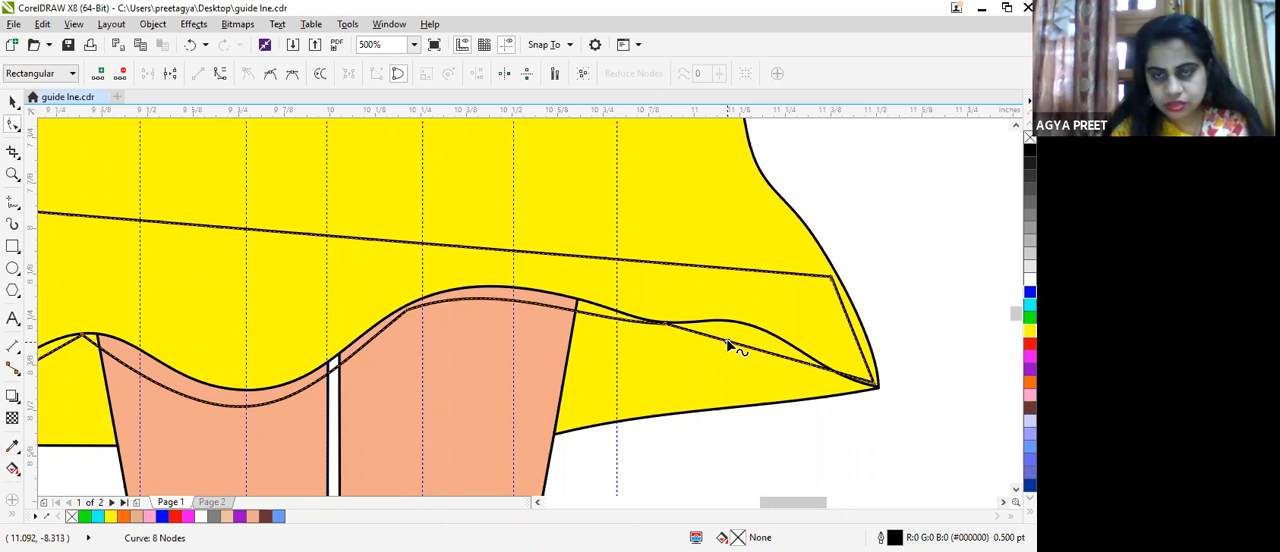
pyautogui.click(221, 74)
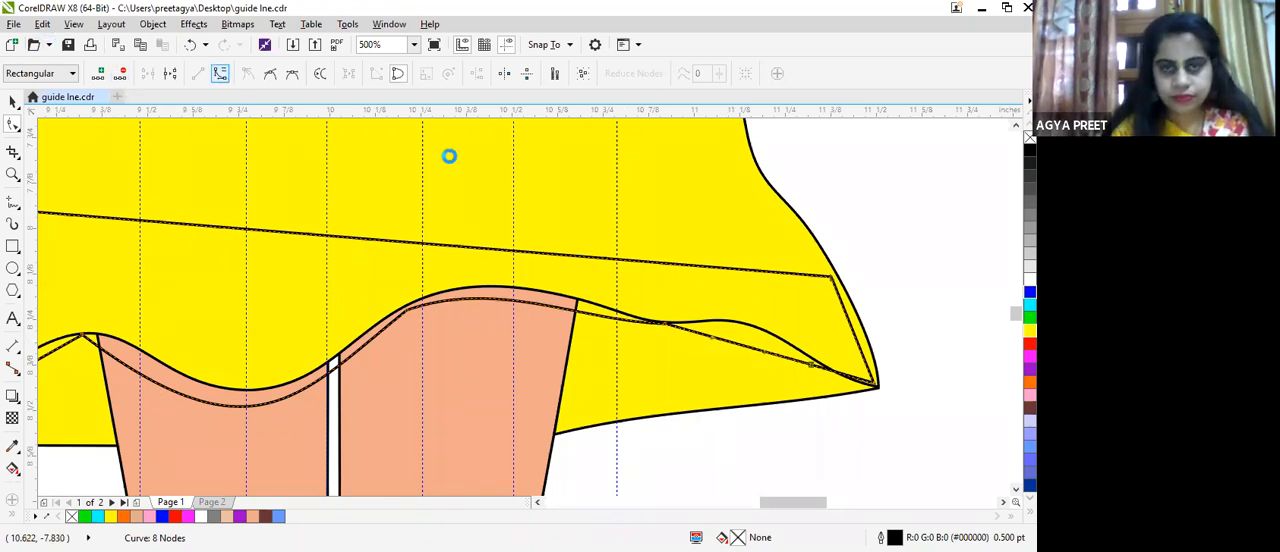
pyautogui.moveTo(707, 342); pyautogui.dragTo(878, 385)
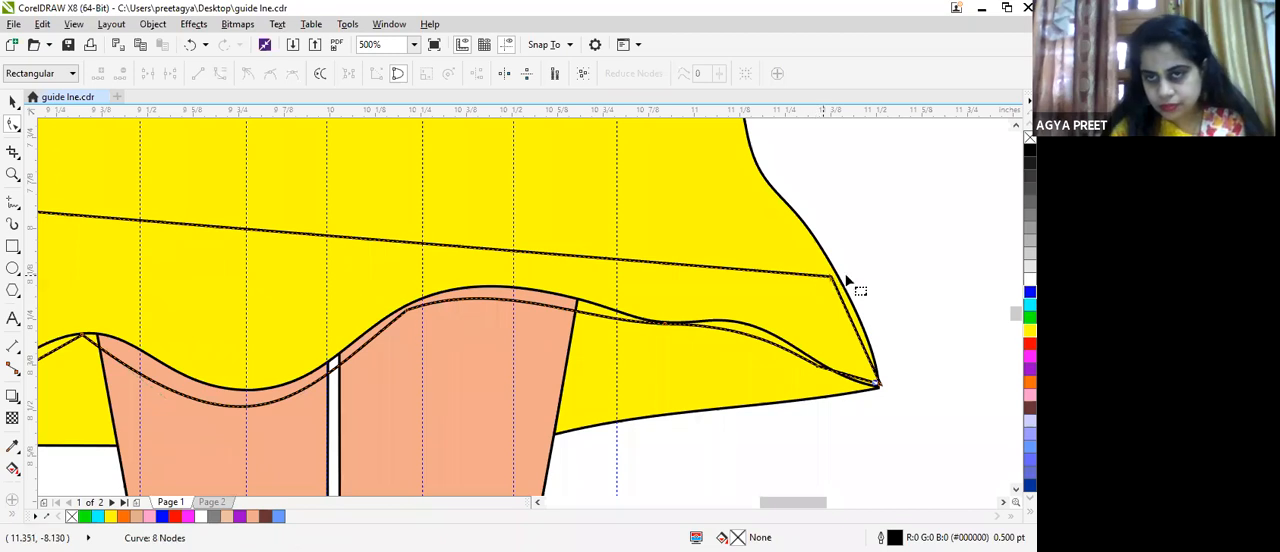
pyautogui.moveTo(831, 277); pyautogui.dragTo(838, 275)
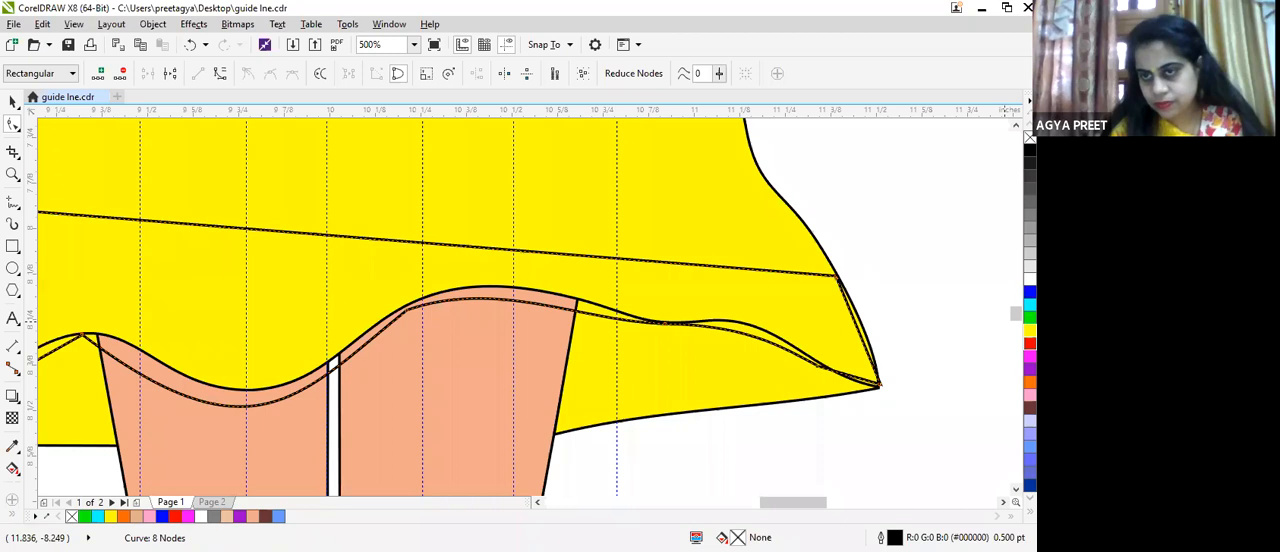
# Step: Fill the hem outline with red and send it one level back, behind the dress
pyautogui.click(1030, 343)
pyautogui.scroll(-1, 595, 339)
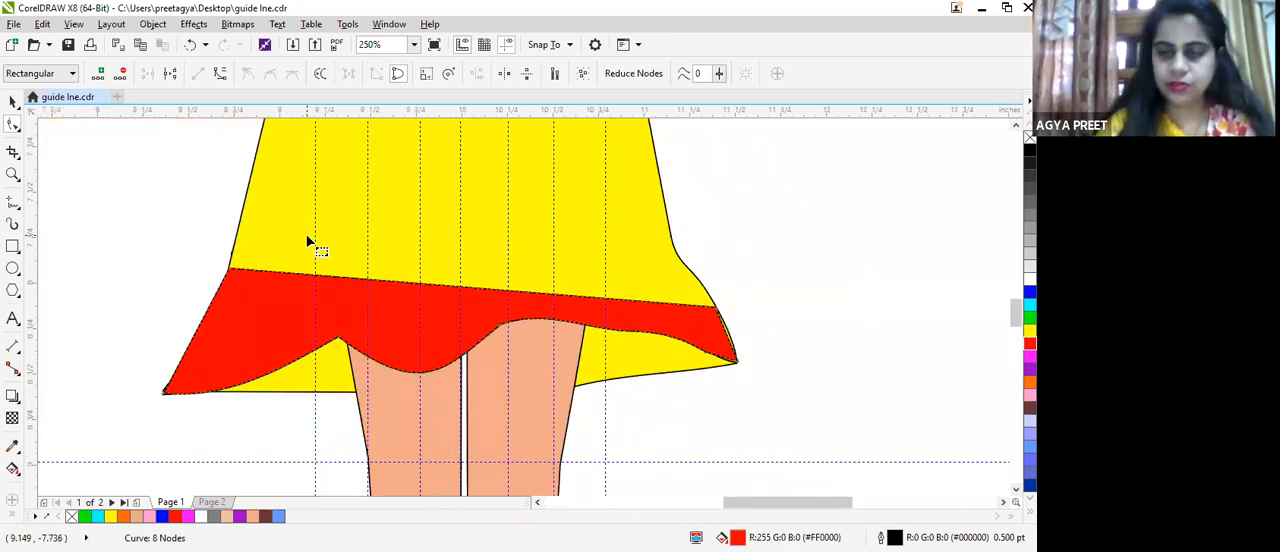
pyautogui.hotkey('ctrl', 'pagedown')
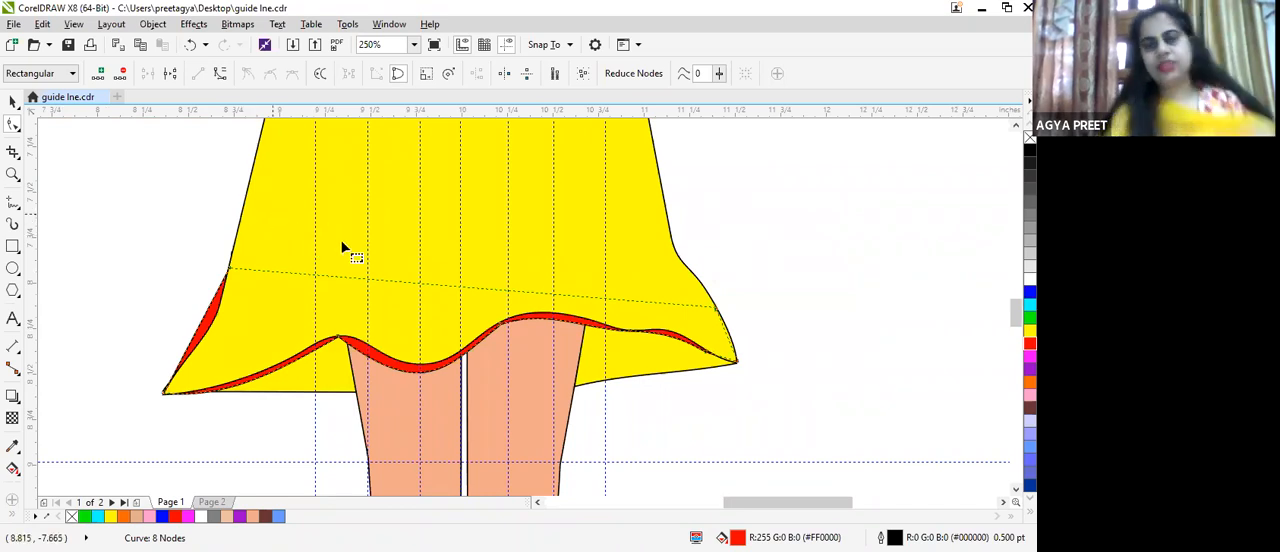
# Step: Delete the extra node on the yellow dress's lower left edge and straighten the side toward the hem tip to cover the red border
pyautogui.click(216, 325)
pyautogui.moveTo(216, 318); pyautogui.dragTo(208, 300)
pyautogui.scroll(3, 236, 335)
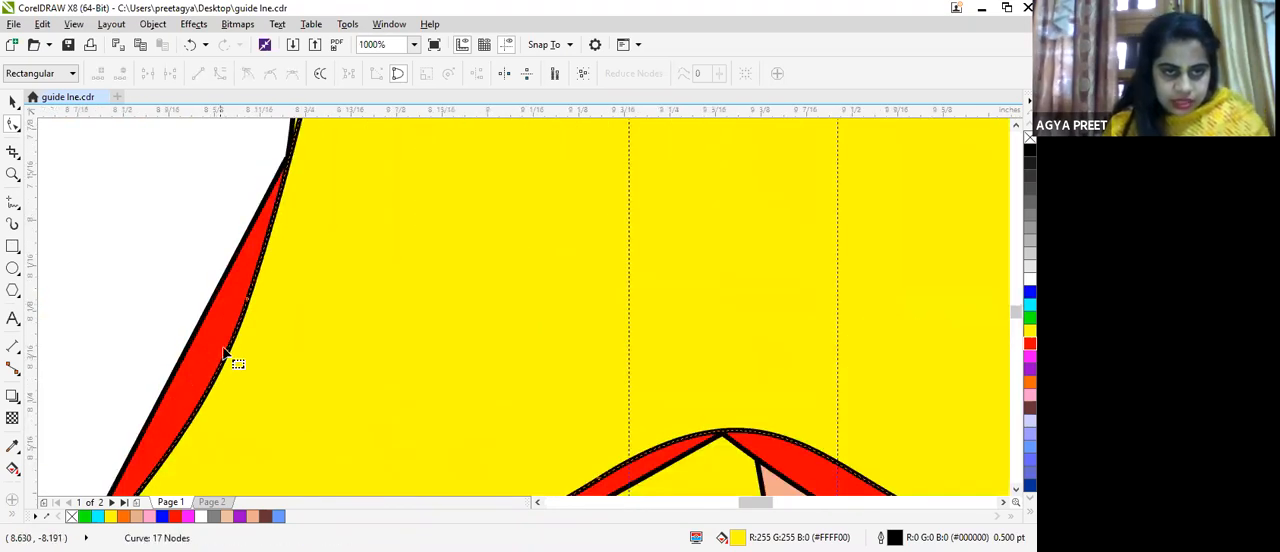
pyautogui.moveTo(234, 360); pyautogui.dragTo(238, 333)
pyautogui.scroll(-4, 236, 326)
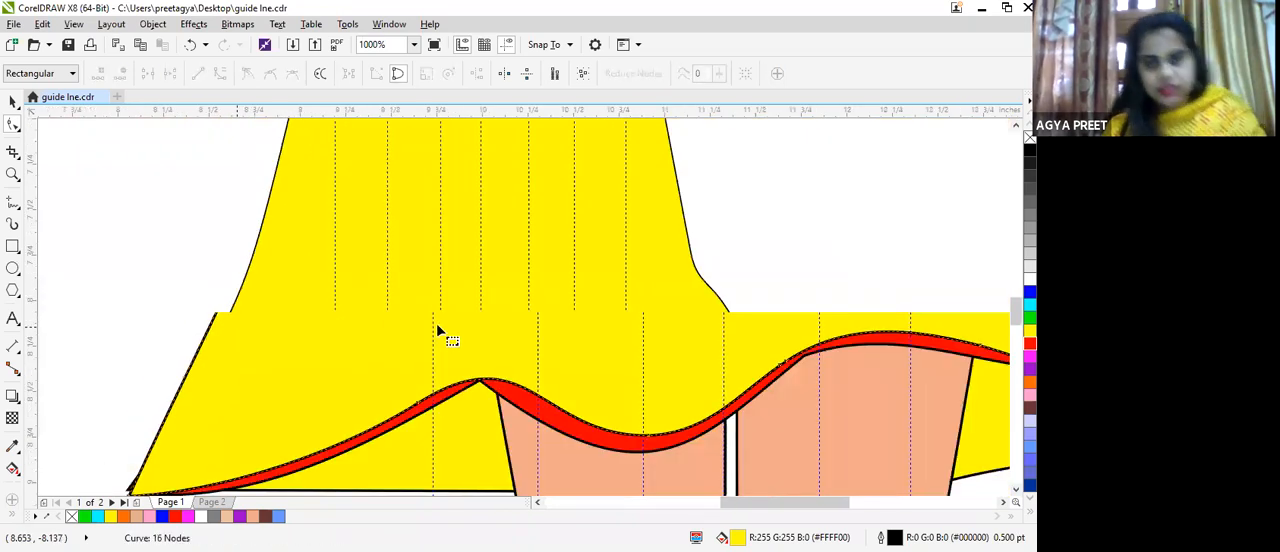
# Step: Apply a vector pattern fill with red swirls to the yellow dress using the Interactive Fill tool
pyautogui.scroll(-1, 800, 333)
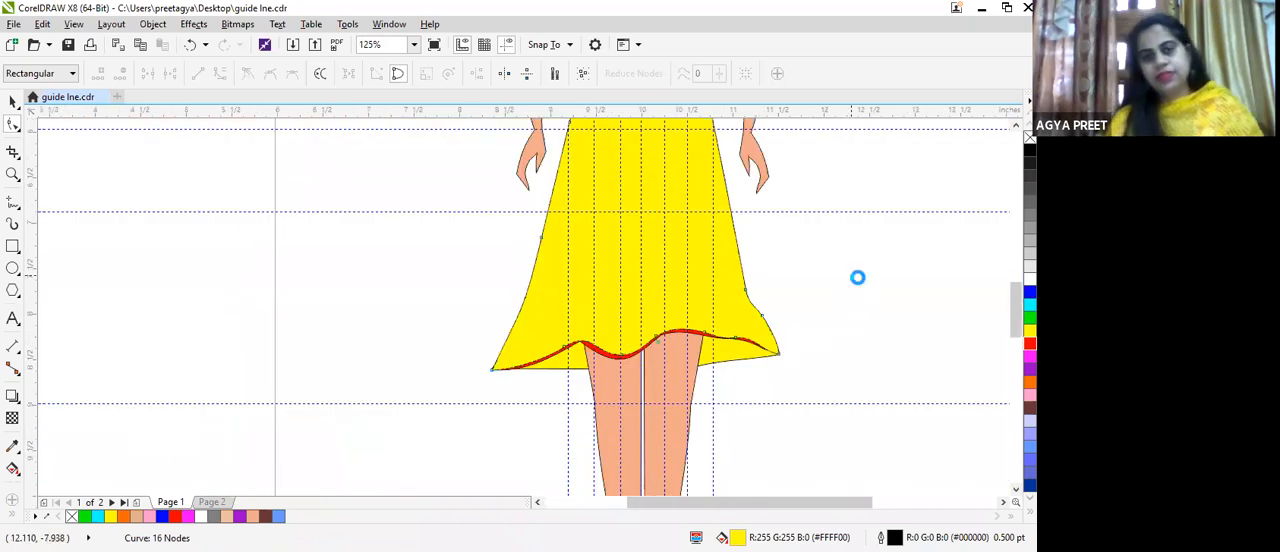
pyautogui.scroll(-1, 857, 277)
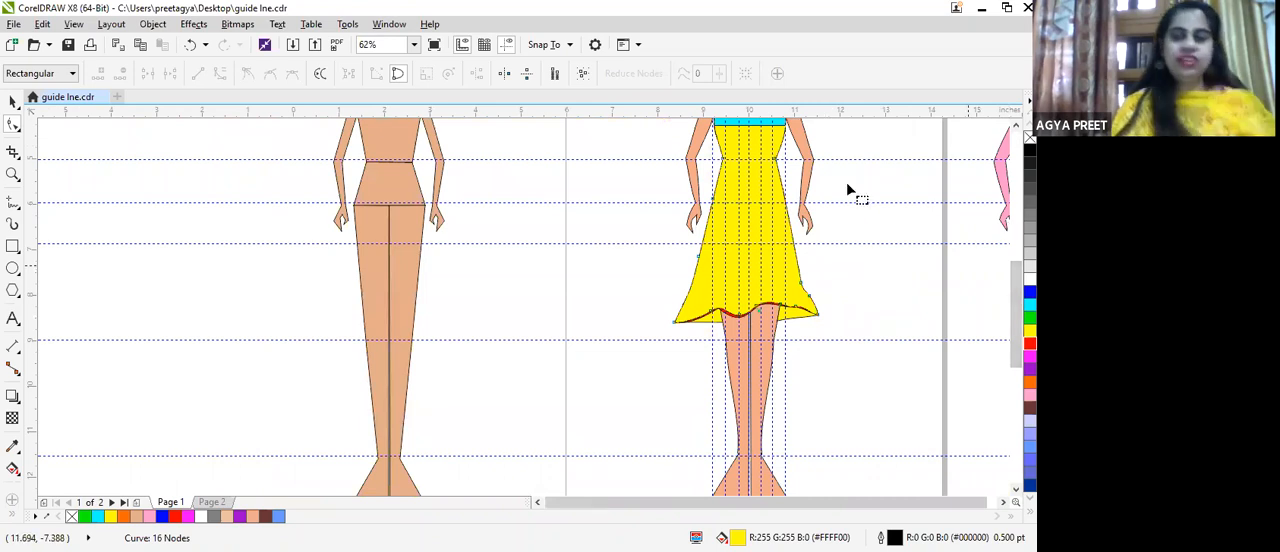
pyautogui.click(13, 101)
pyautogui.click(742, 163)
pyautogui.scroll(1, 843, 169)
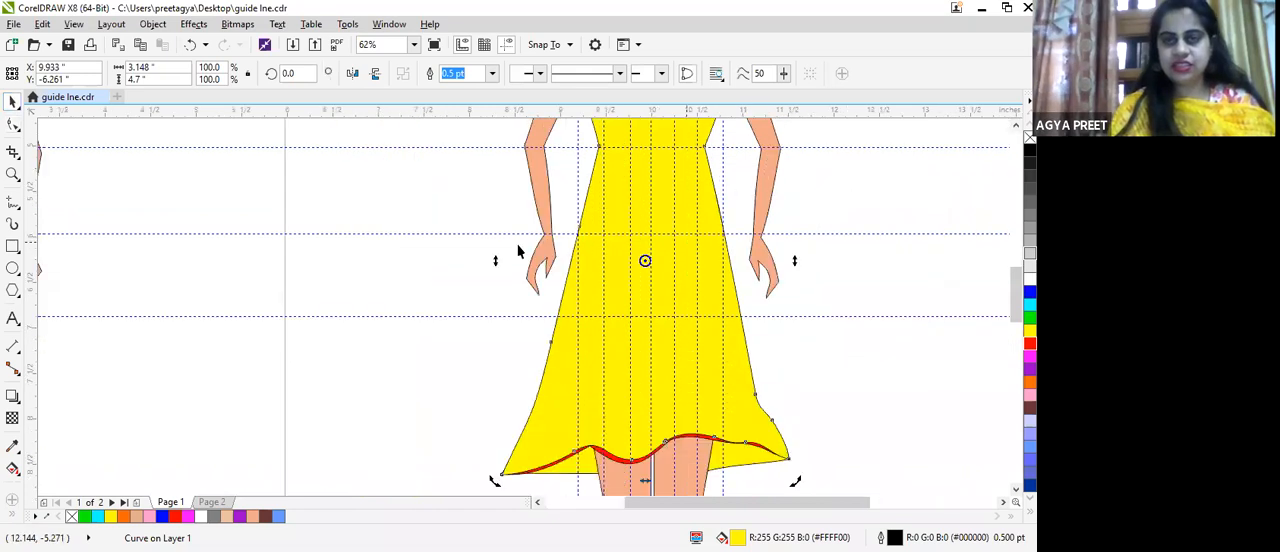
pyautogui.scroll(-2, 520, 257)
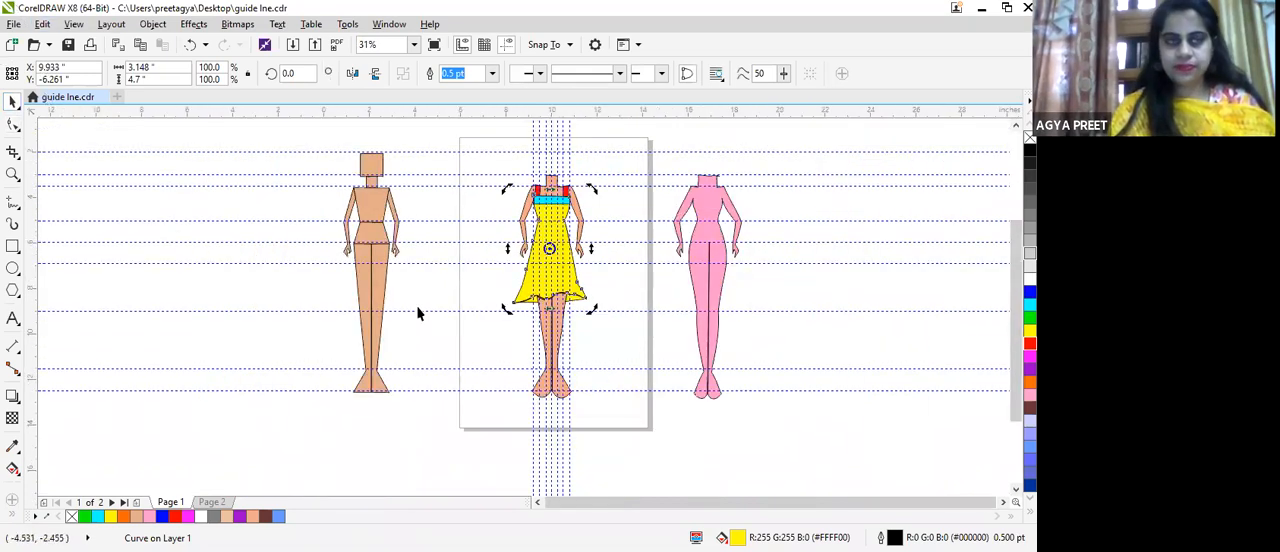
pyautogui.scroll(1, 528, 215)
pyautogui.scroll(1, 608, 251)
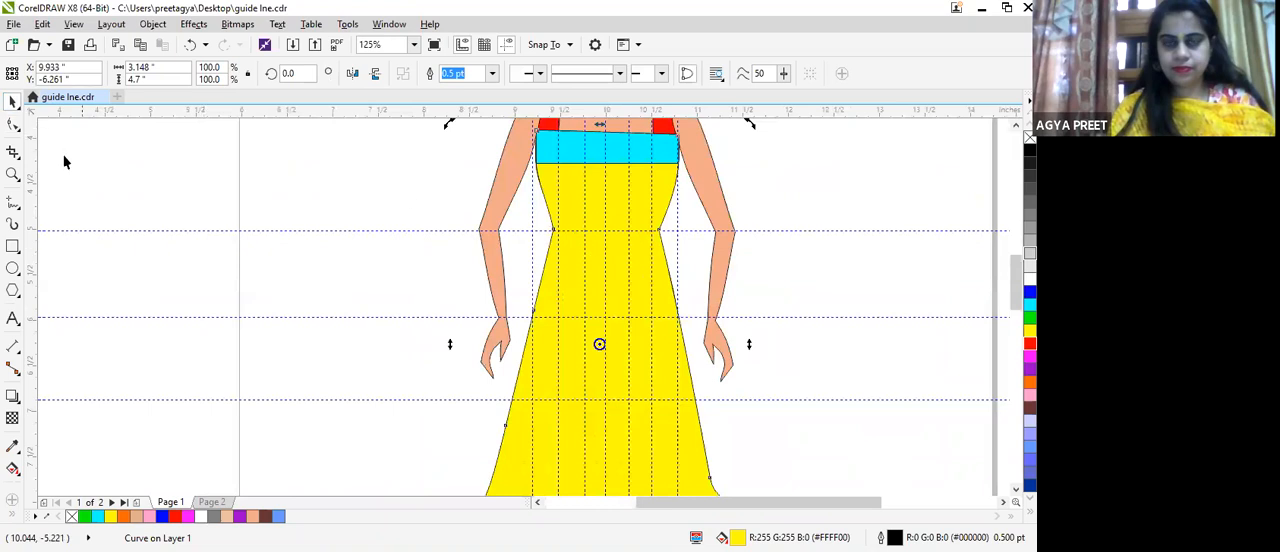
pyautogui.click(595, 340)
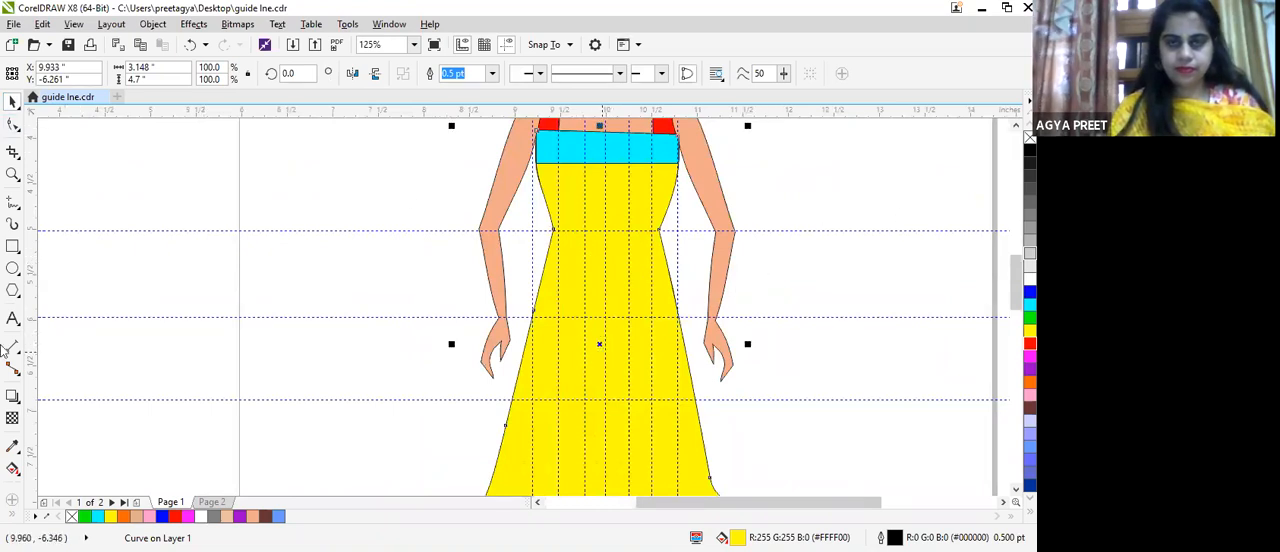
pyautogui.click(12, 469)
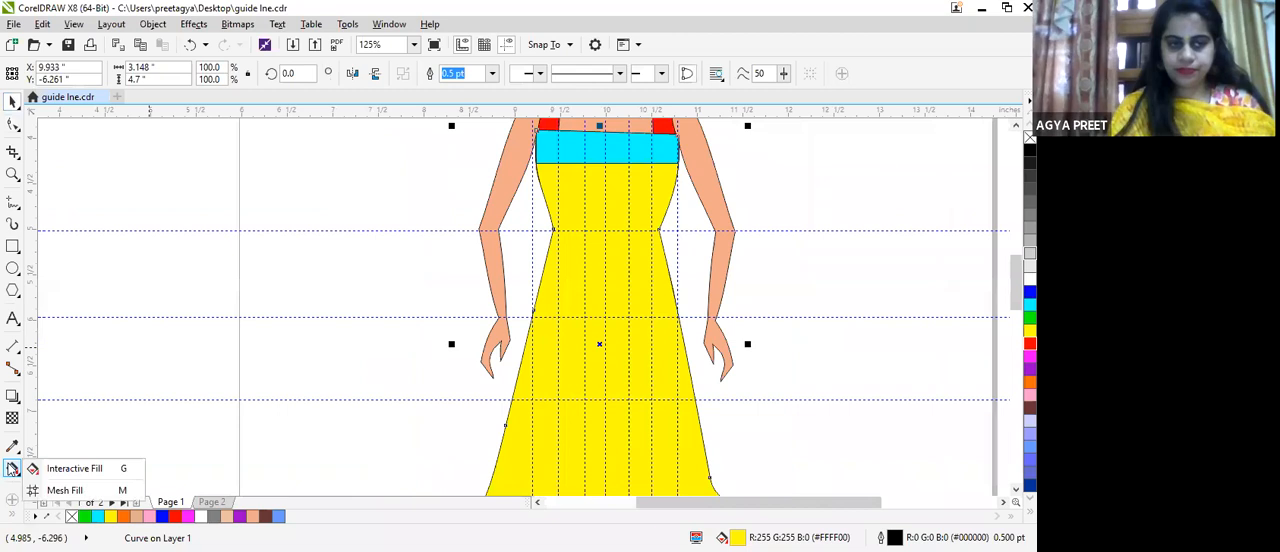
pyautogui.click(62, 470)
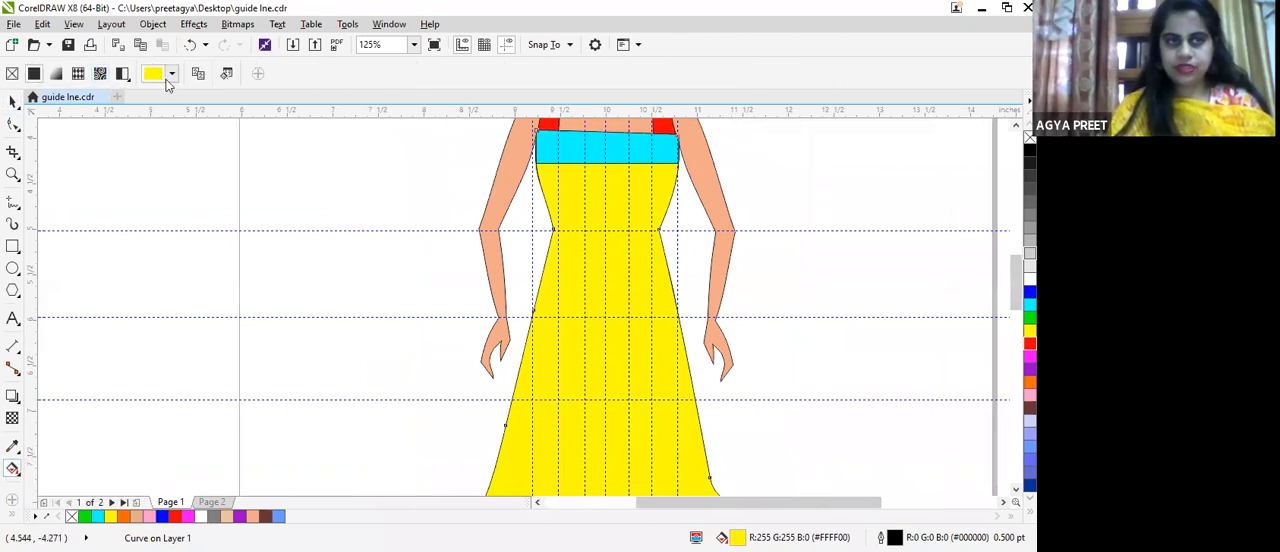
pyautogui.click(78, 75)
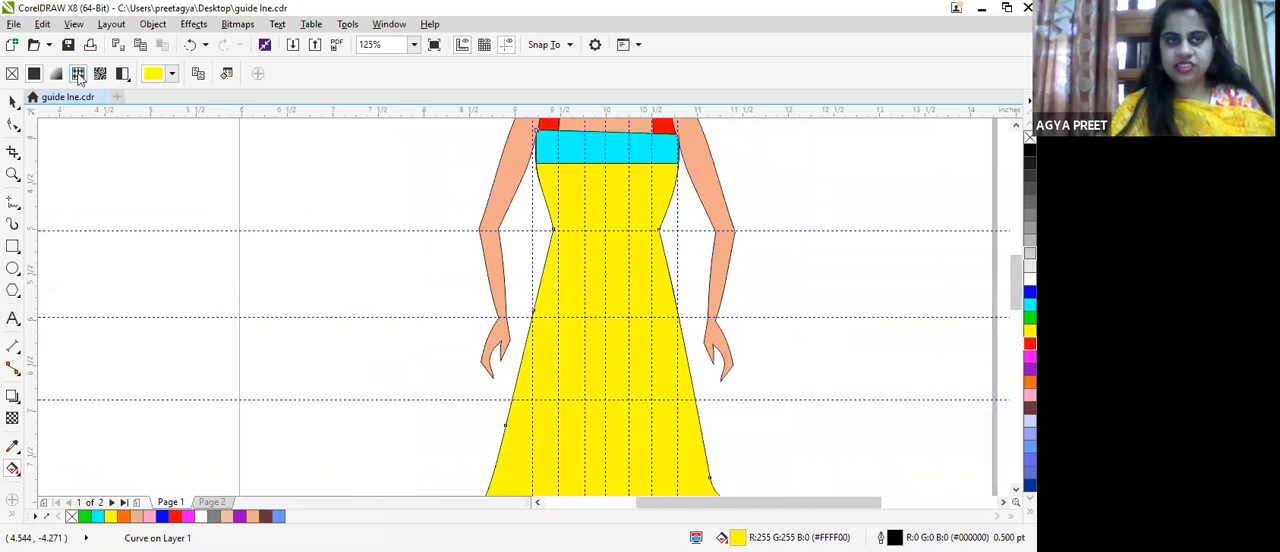
pyautogui.scroll(-1, 762, 268)
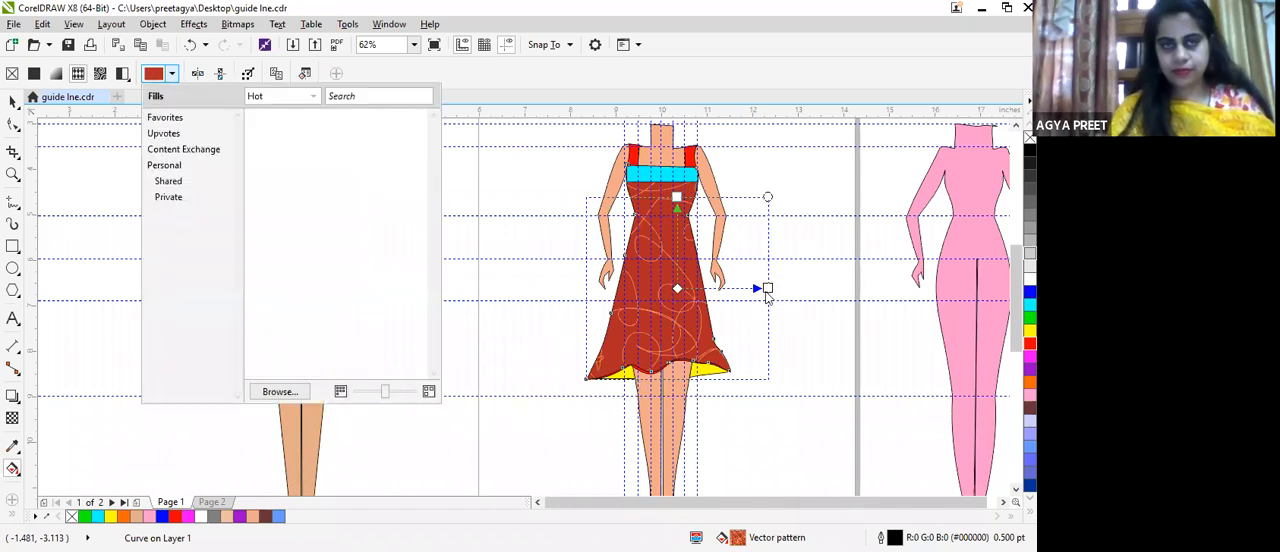
# Step: Fill the dress with the tan bitmap pattern, move the pattern's origin down to the waist, and open the fill picker
pyautogui.scroll(-1, 827, 254)
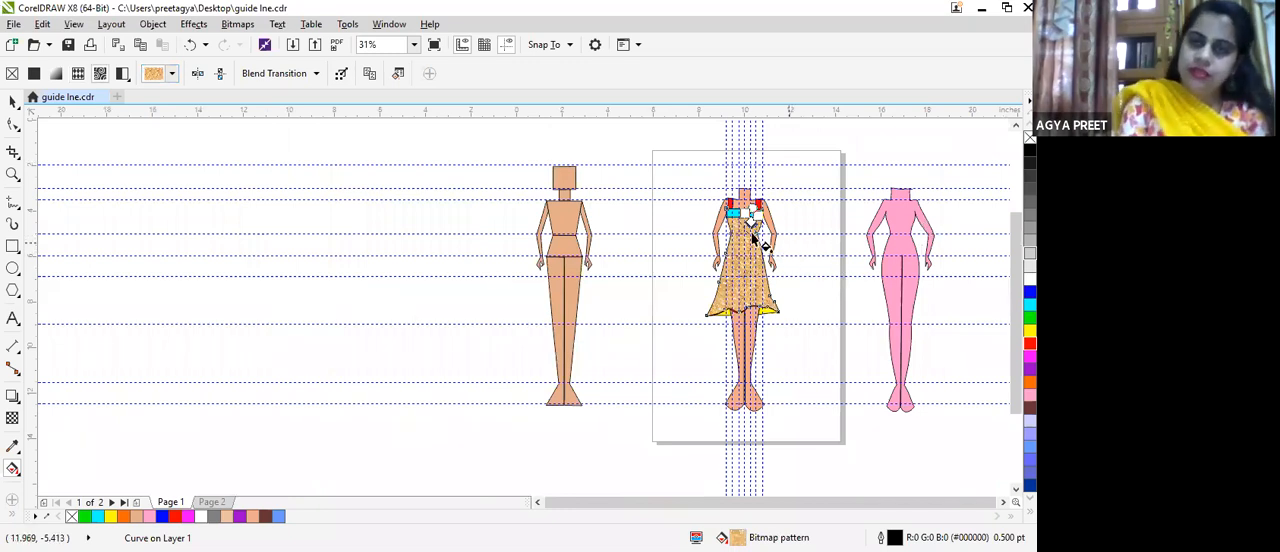
pyautogui.scroll(5, 765, 232)
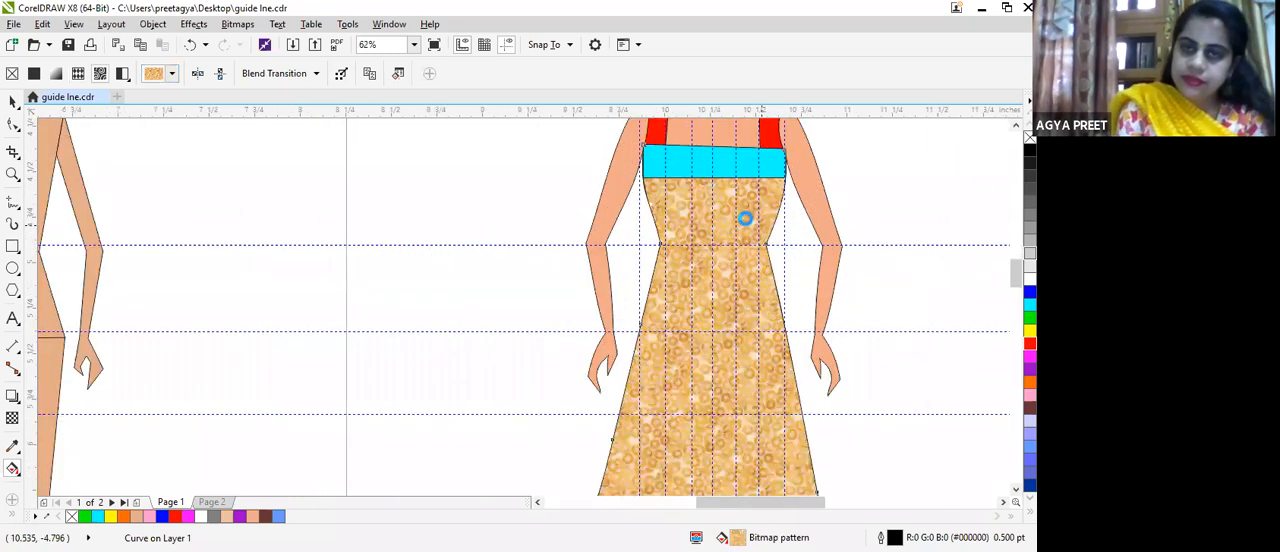
pyautogui.scroll(-1, 738, 190)
pyautogui.moveTo(738, 190); pyautogui.dragTo(738, 241)
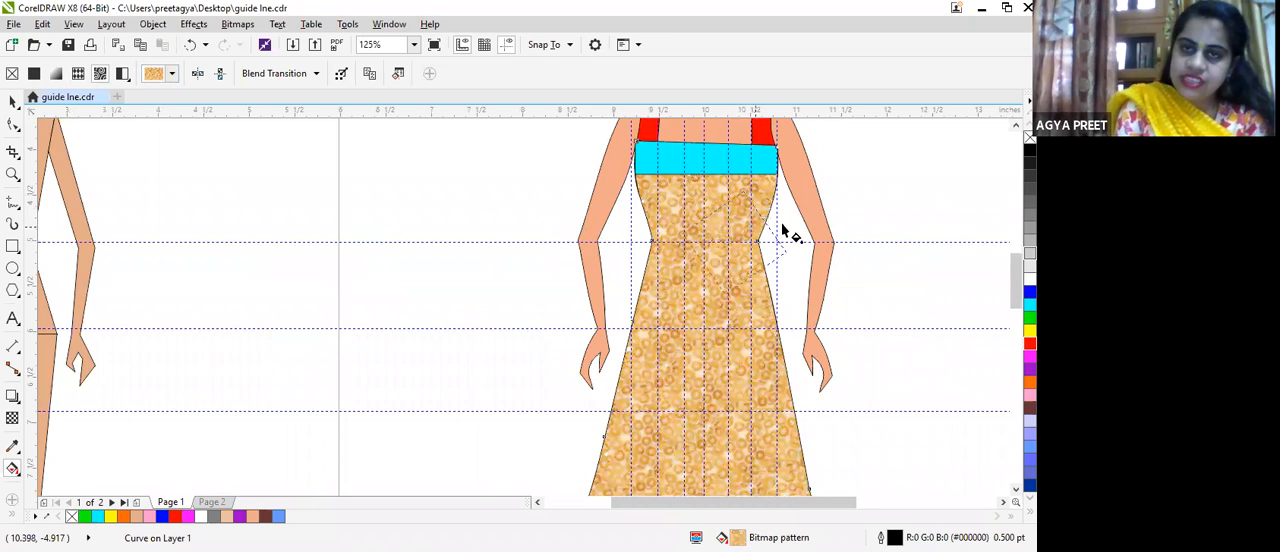
pyautogui.click(173, 74)
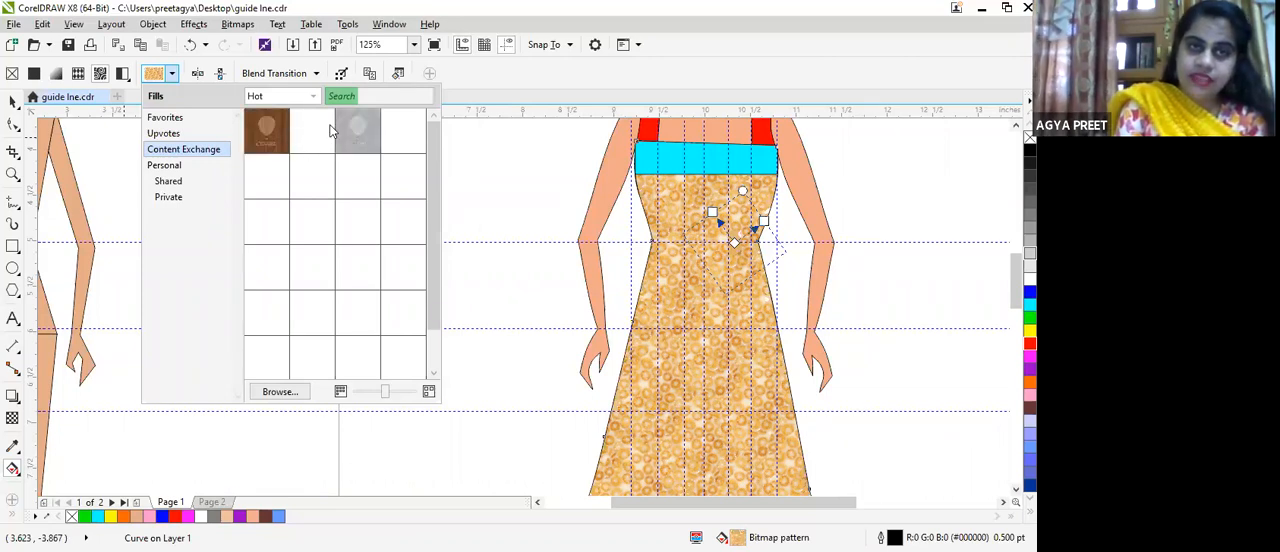
# Step: Switch the dress to a two-color pattern fill and set the pattern's front color to blue #00BBFF
pyautogui.click(122, 75)
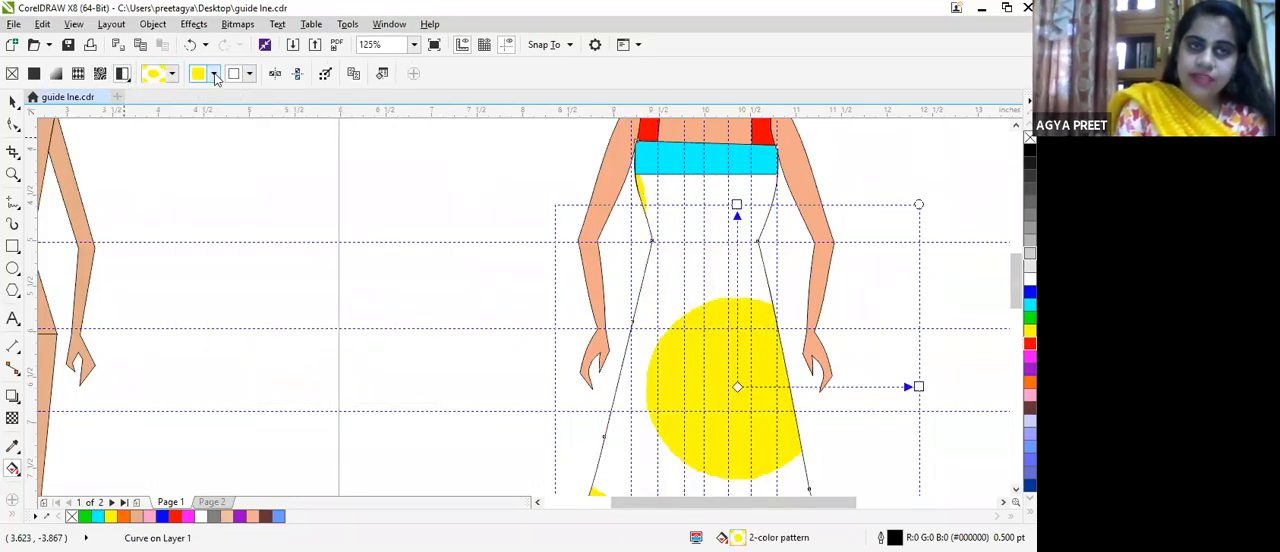
pyautogui.click(214, 76)
pyautogui.click(214, 76)
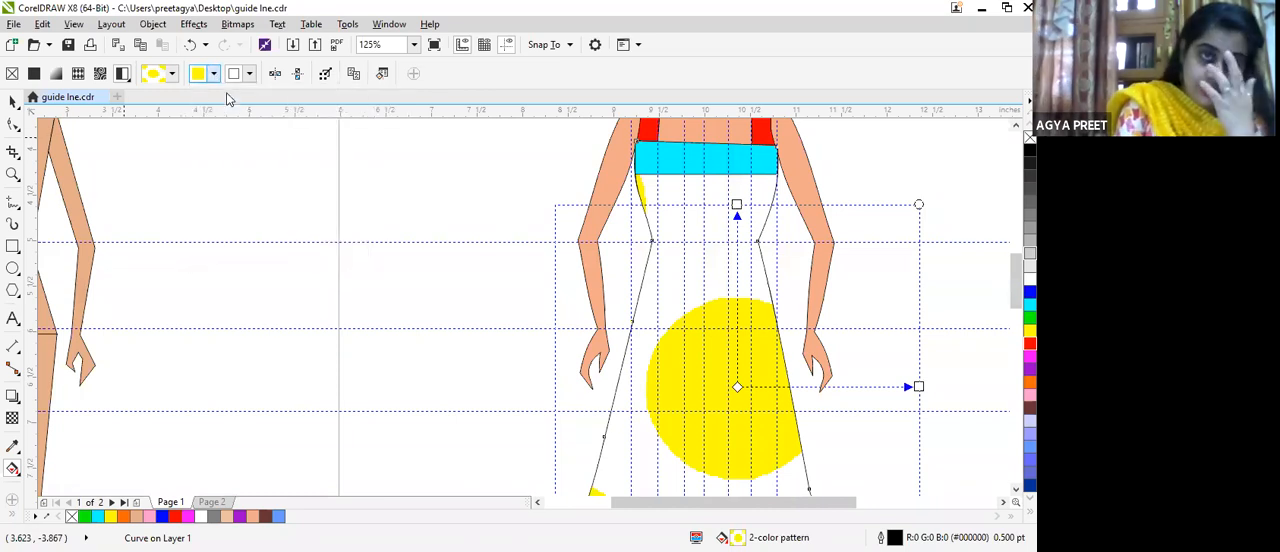
pyautogui.click(213, 76)
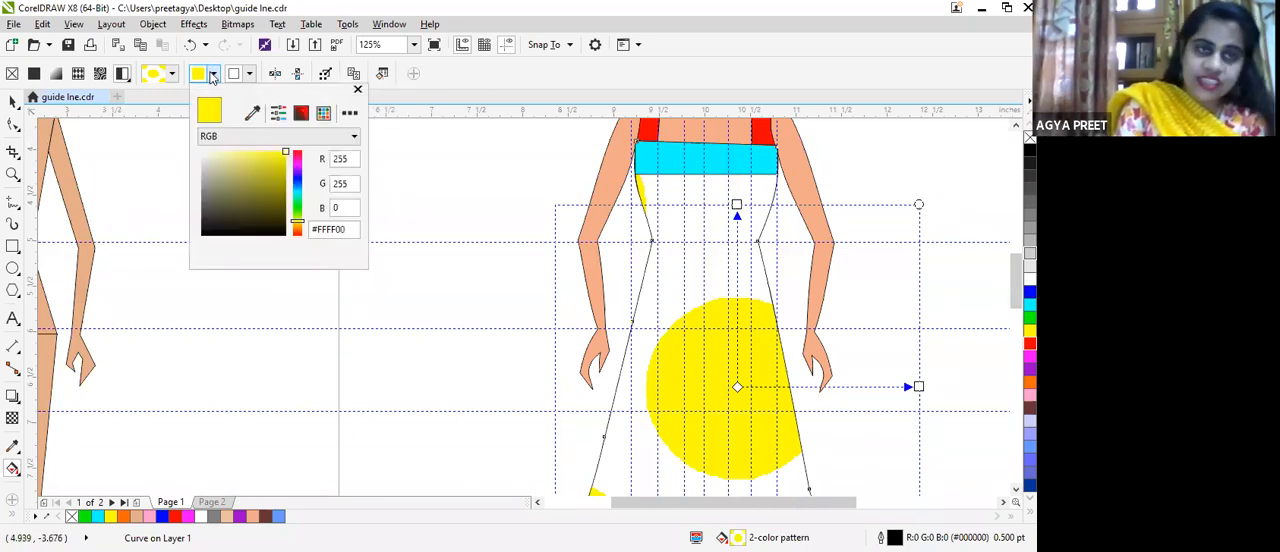
pyautogui.click(299, 189)
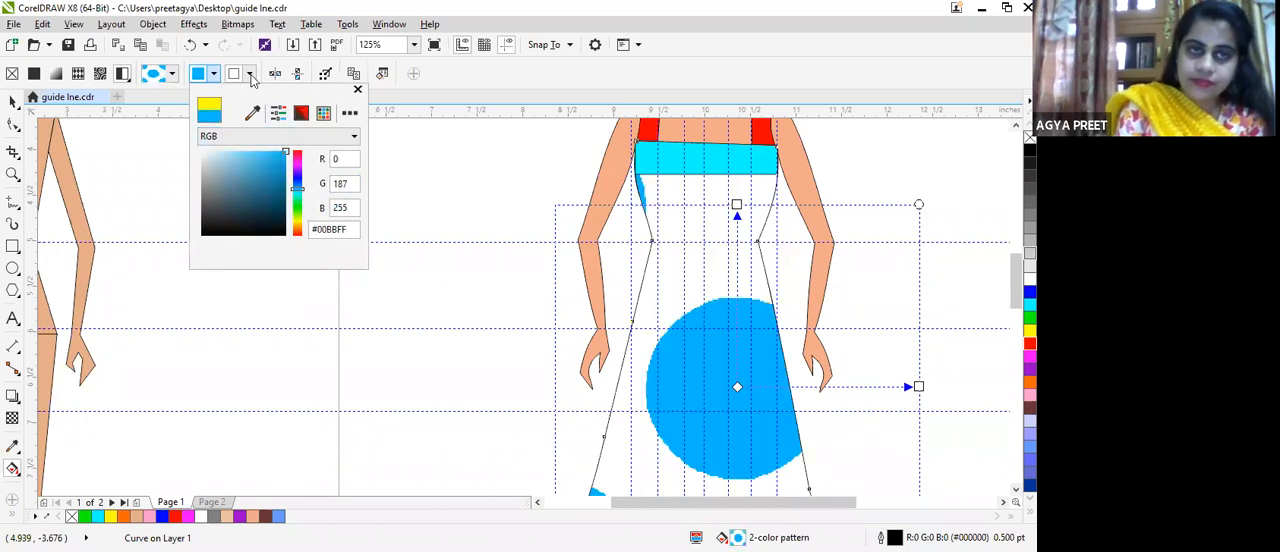
# Step: Set the back color of the dress's two-color pattern to red #E81717
pyautogui.click(250, 78)
pyautogui.click(250, 75)
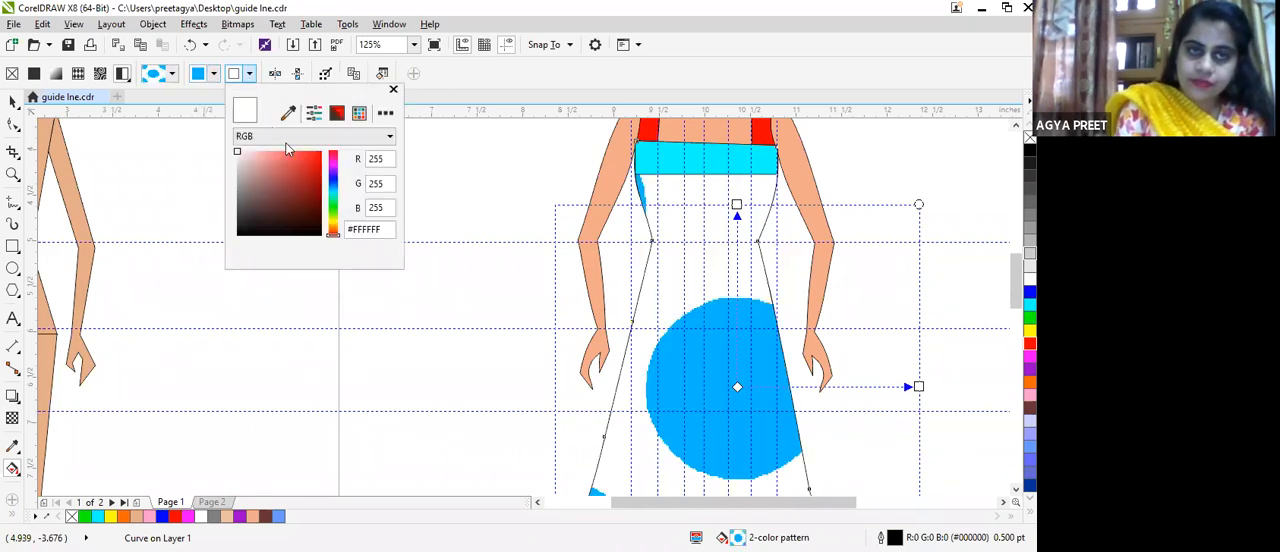
pyautogui.click(313, 159)
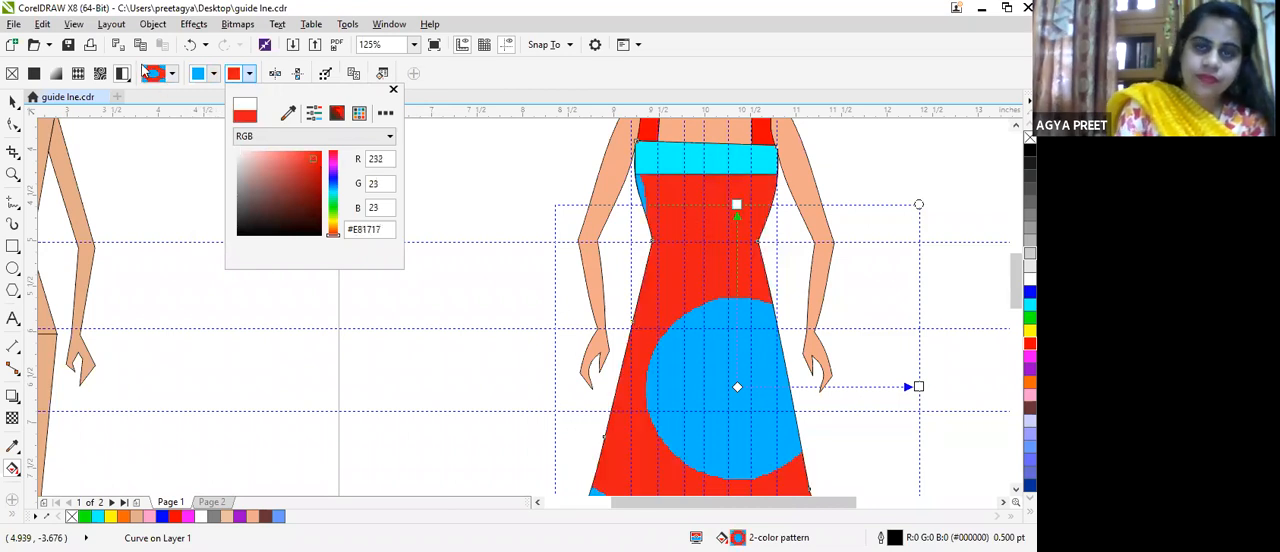
# Step: Choose the heart motif for the dress's two-color pattern, then shrink and rotate its tile into small tilted hearts
pyautogui.click(168, 78)
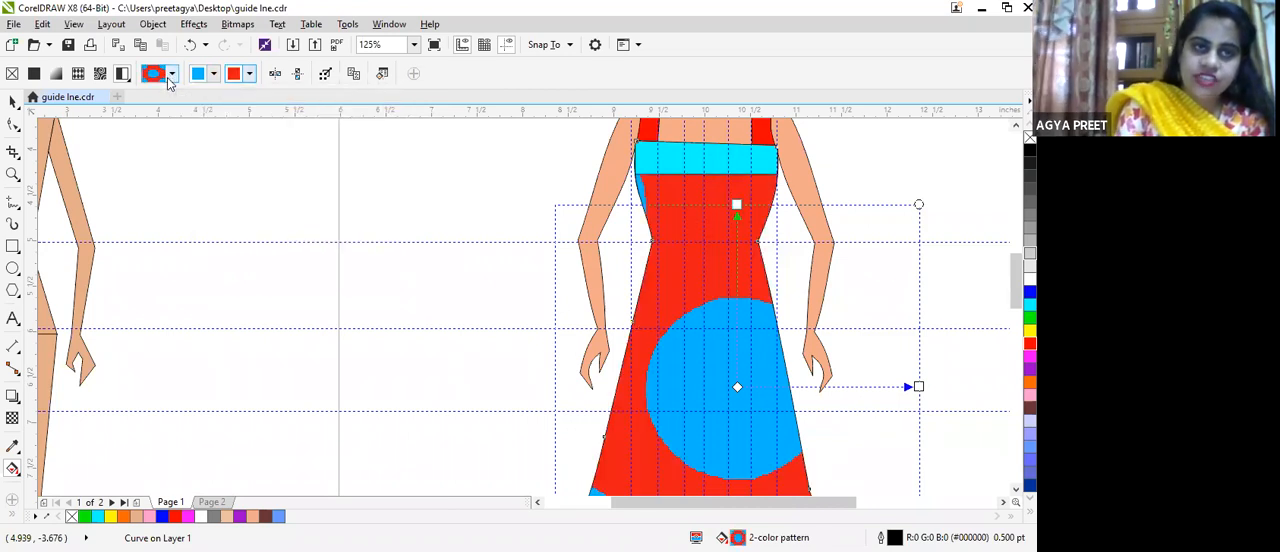
pyautogui.click(168, 78)
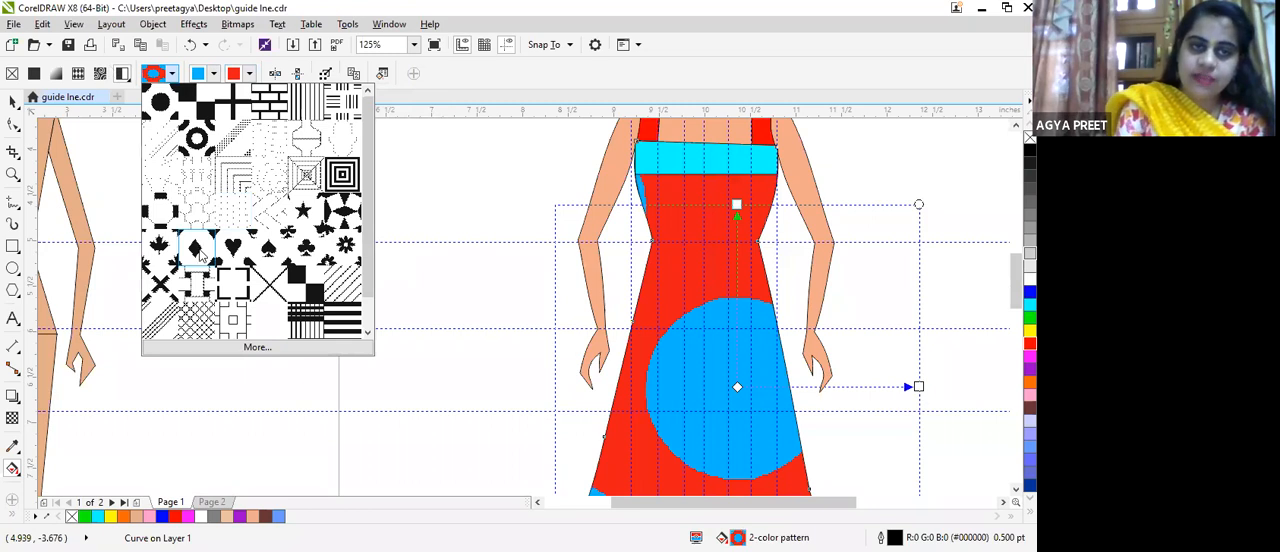
pyautogui.click(231, 248)
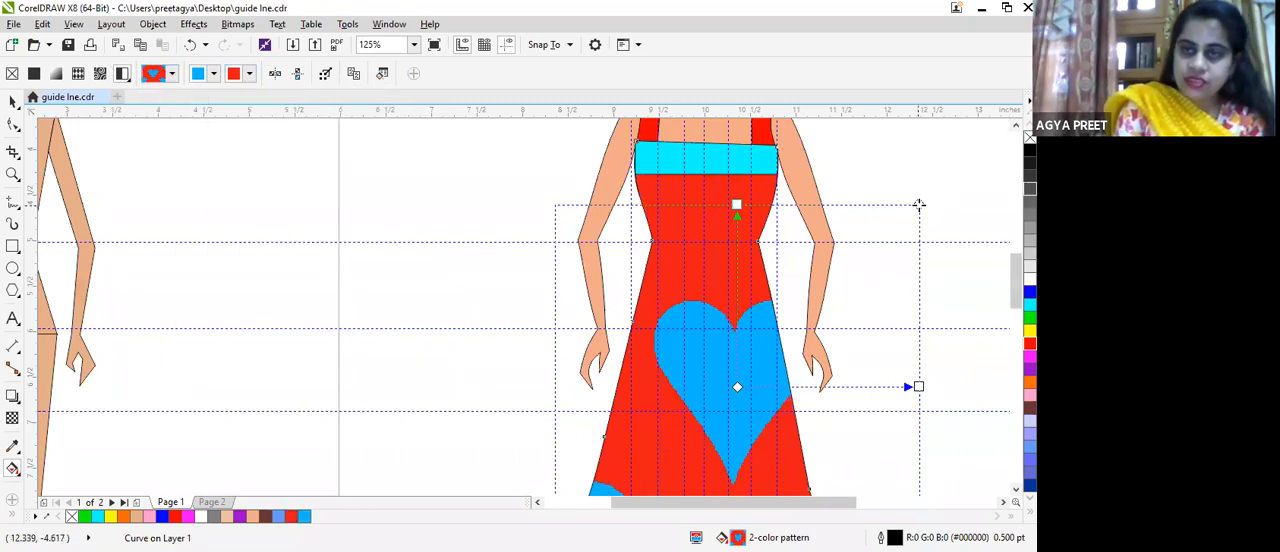
pyautogui.moveTo(905, 221); pyautogui.dragTo(780, 361)
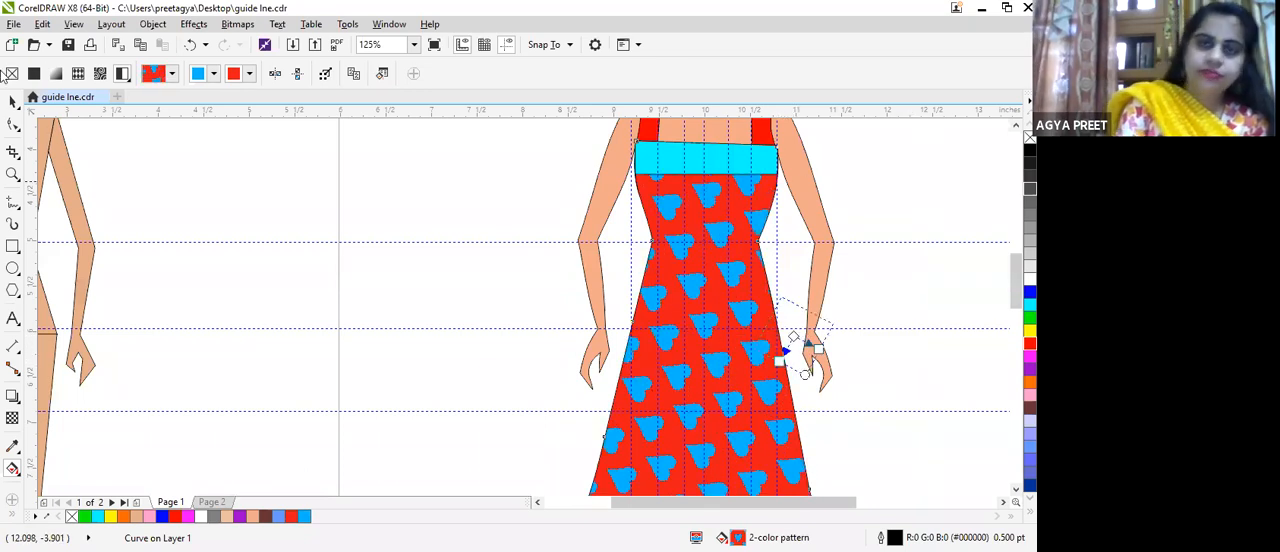
# Step: Replace the dress's pattern with the nested right-angle line design, then move, enlarge and straighten its tile near the waist
pyautogui.click(173, 73)
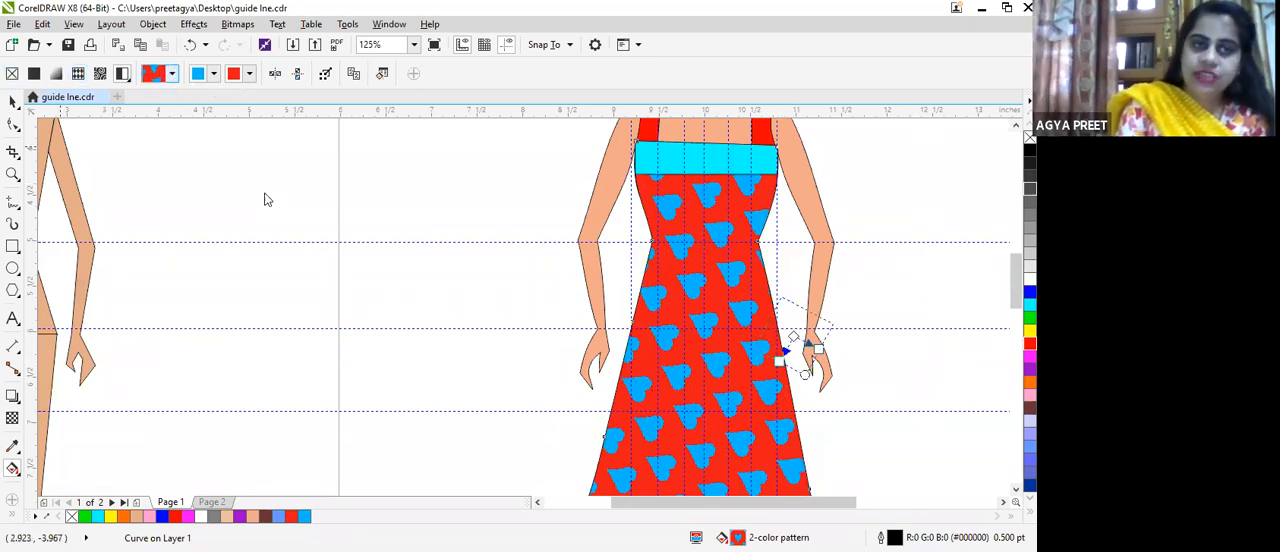
pyautogui.click(232, 175)
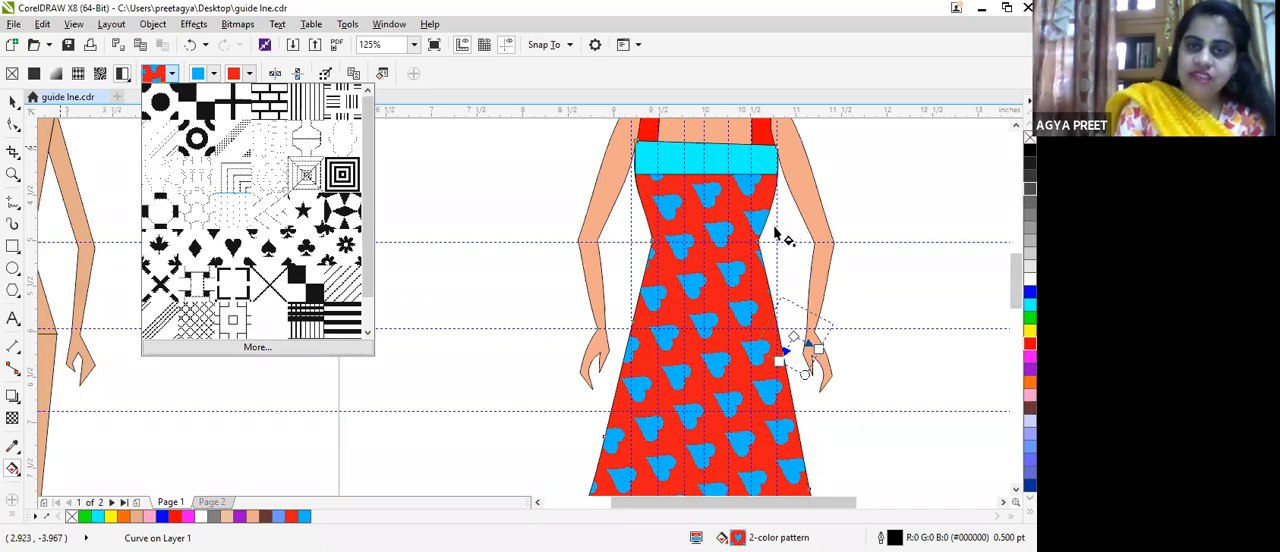
pyautogui.moveTo(792, 341); pyautogui.dragTo(869, 334)
pyautogui.moveTo(788, 291); pyautogui.dragTo(794, 337)
pyautogui.moveTo(829, 244)
pyautogui.mouseDown()
pyautogui.moveTo(862, 245)
pyautogui.moveTo(837, 263)
pyautogui.moveTo(810, 240)
pyautogui.mouseUp()
# Step: Fill both yellow underside pieces at the dress's wavy hem with red and deselect them
pyautogui.scroll(-3, 914, 297)
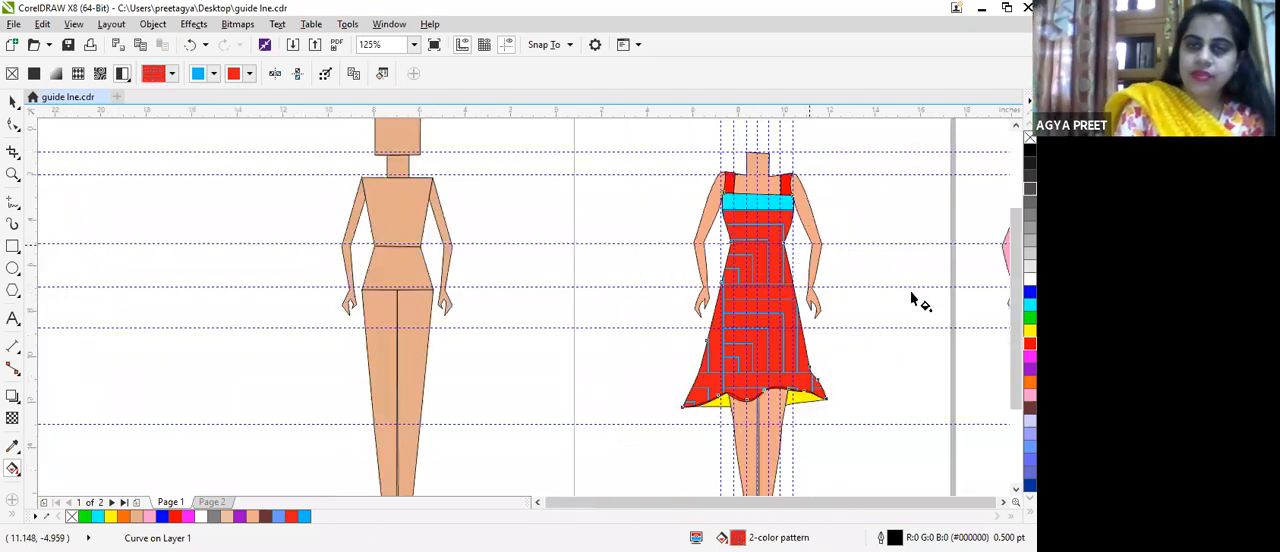
pyautogui.scroll(1, 795, 322)
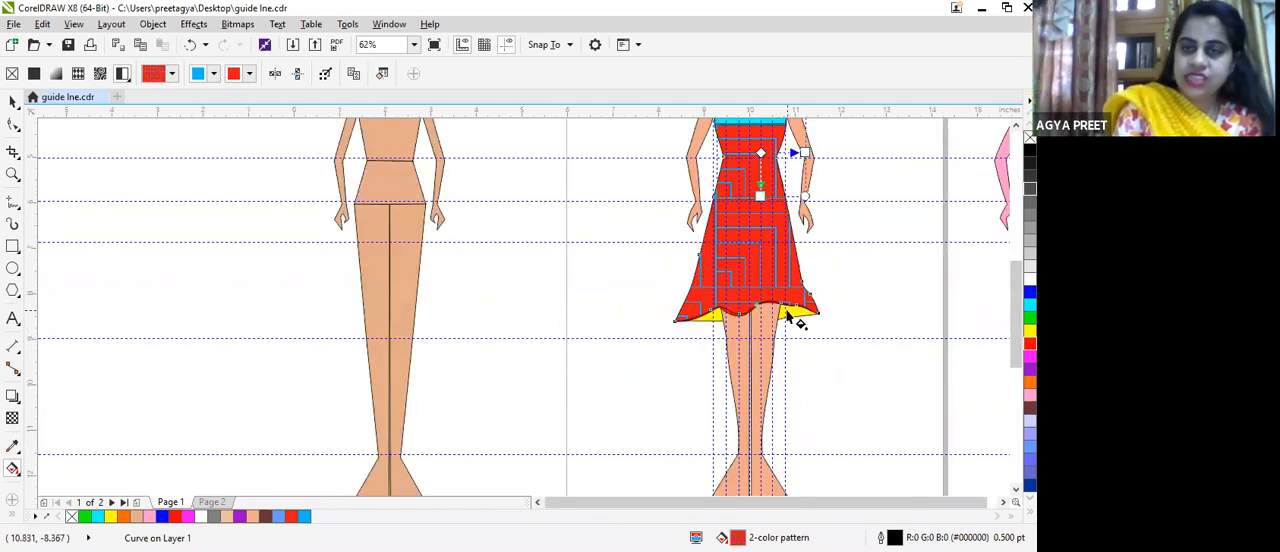
pyautogui.click(797, 316)
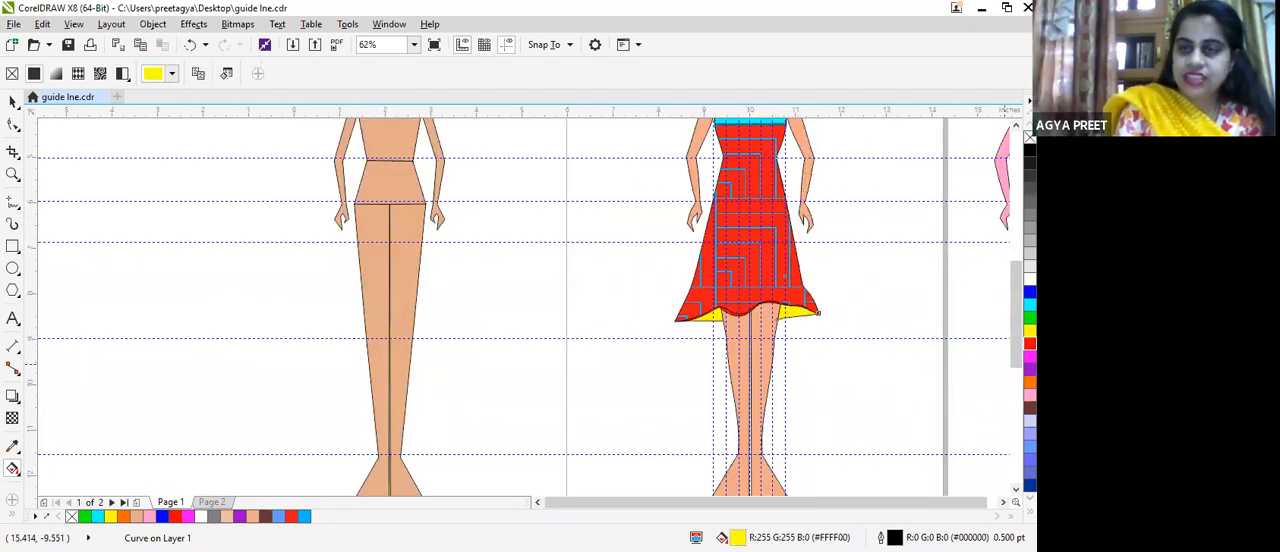
pyautogui.click(1030, 343)
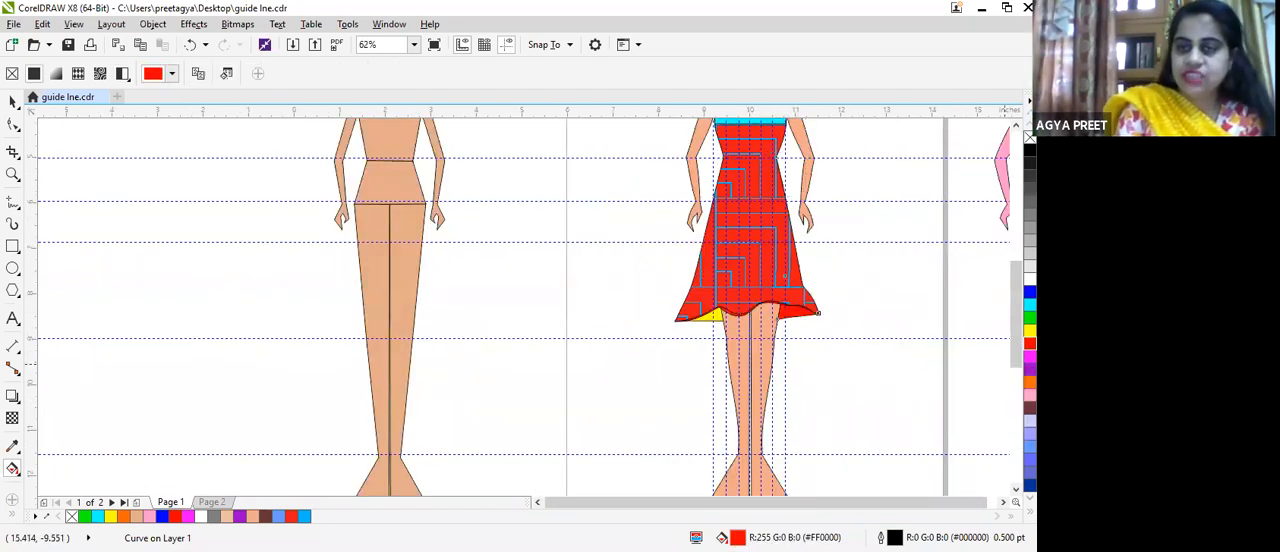
pyautogui.click(719, 316)
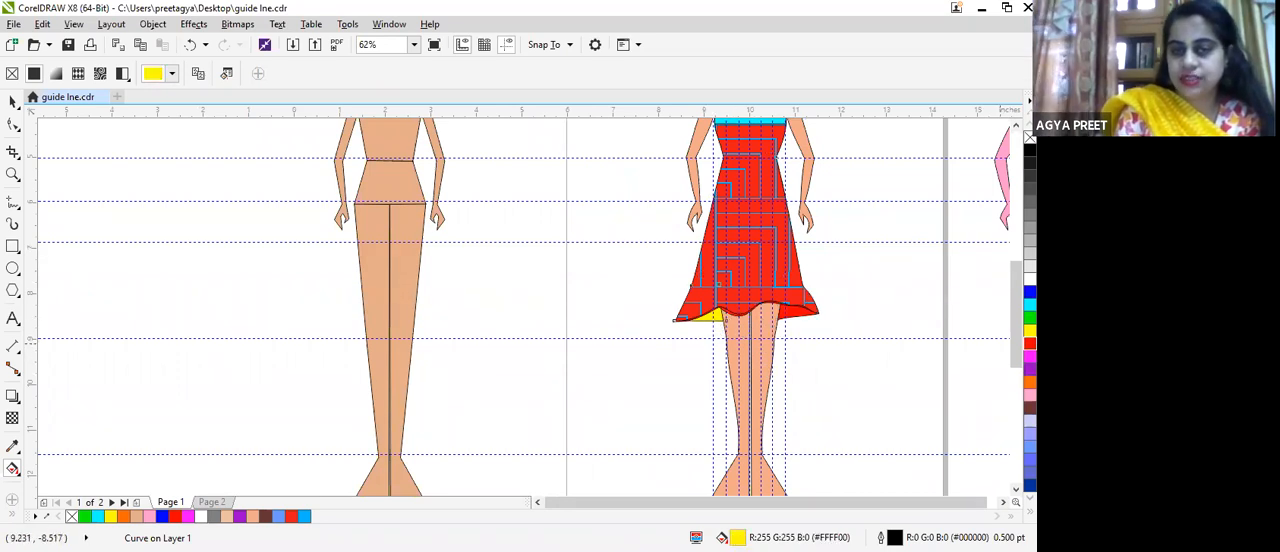
pyautogui.click(1030, 343)
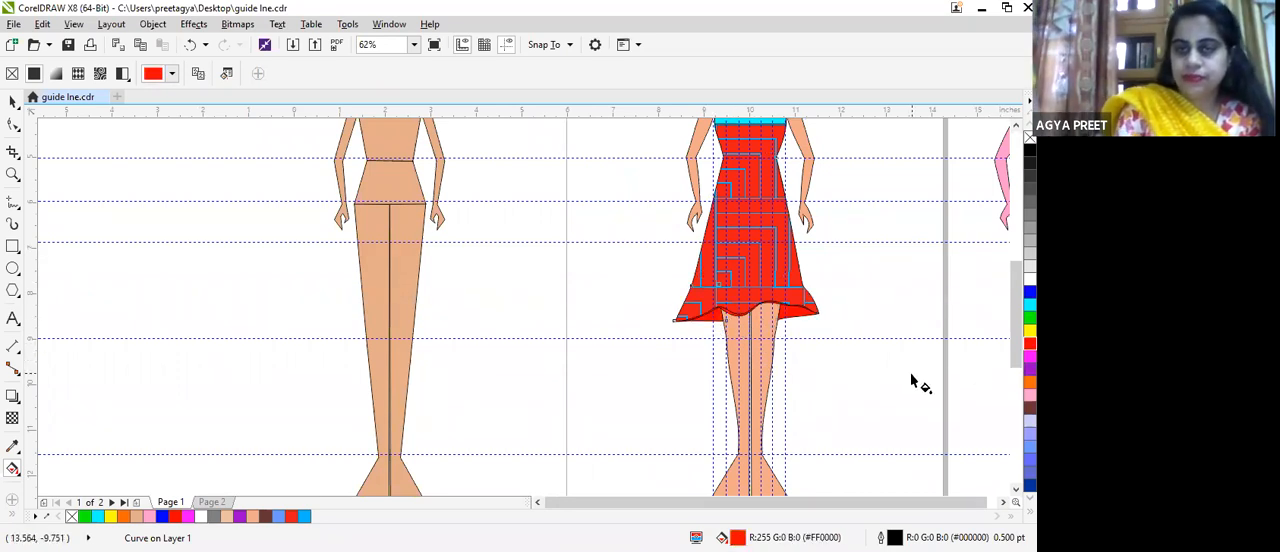
pyautogui.click(849, 240)
pyautogui.scroll(-1, 842, 242)
pyautogui.scroll(2, 842, 242)
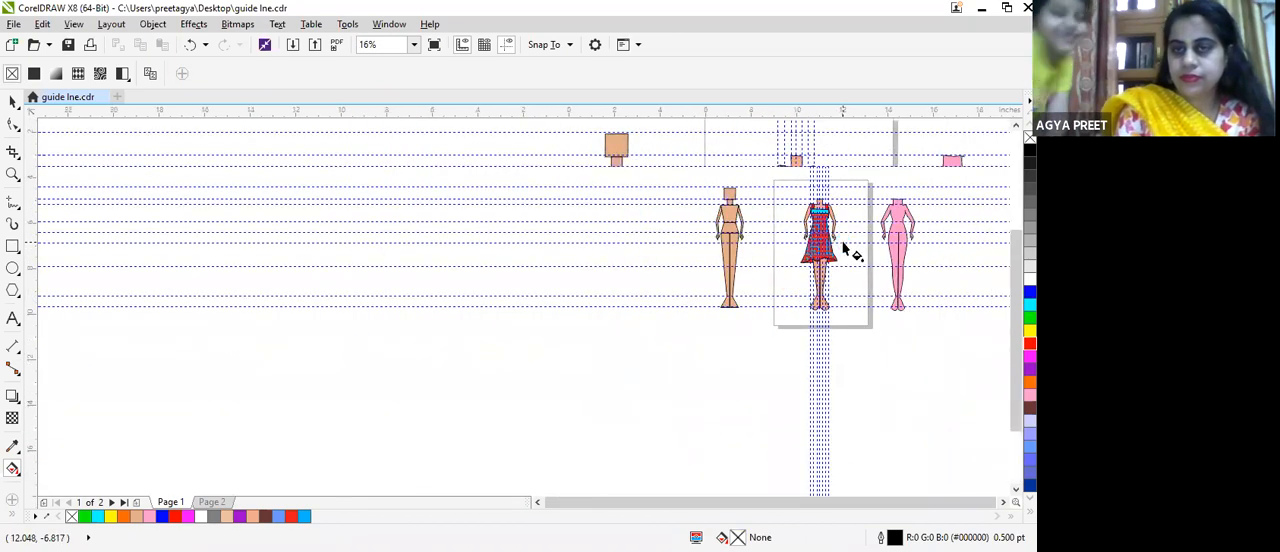
pyautogui.scroll(3, 845, 248)
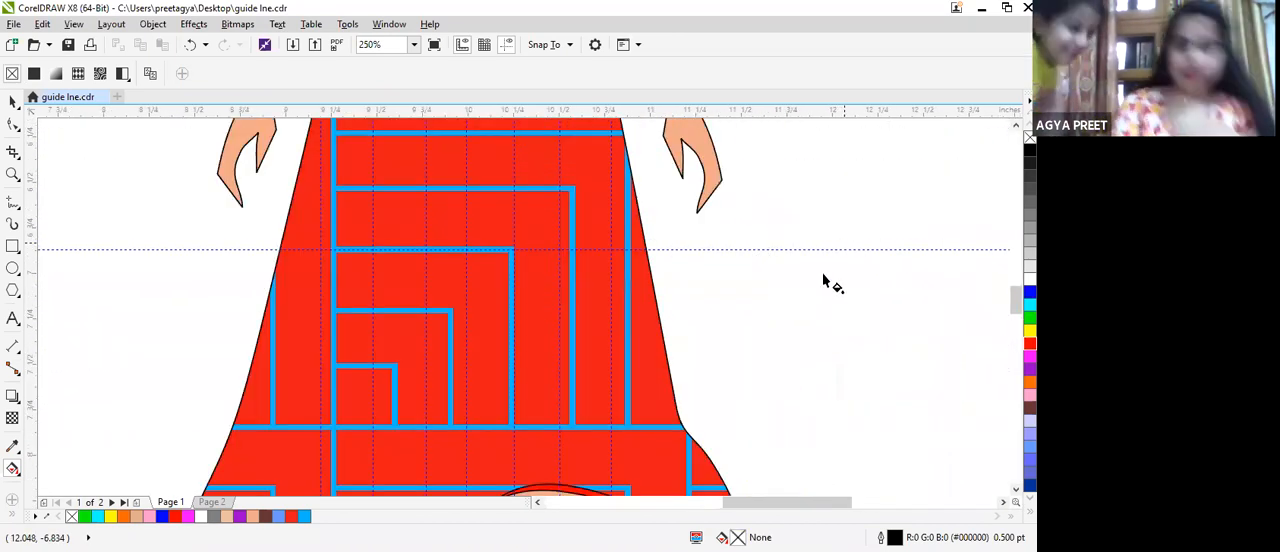
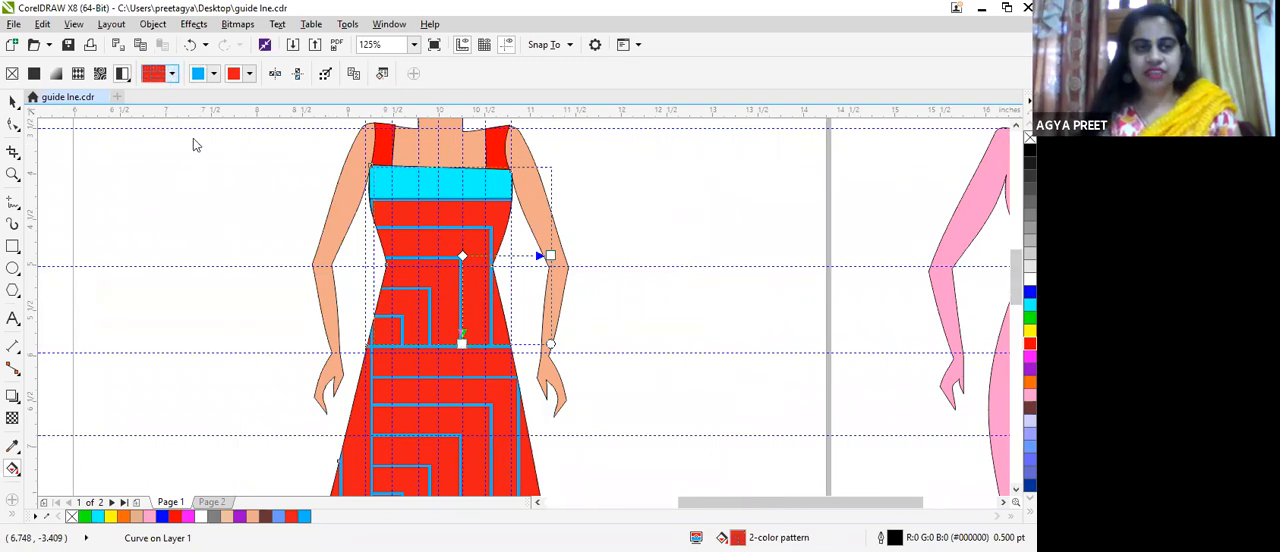
# Step: Replace the dress's two-color pattern with the concentric ring design, then shrink and rotate its tile into small rings
pyautogui.scroll(-2, 461, 284)
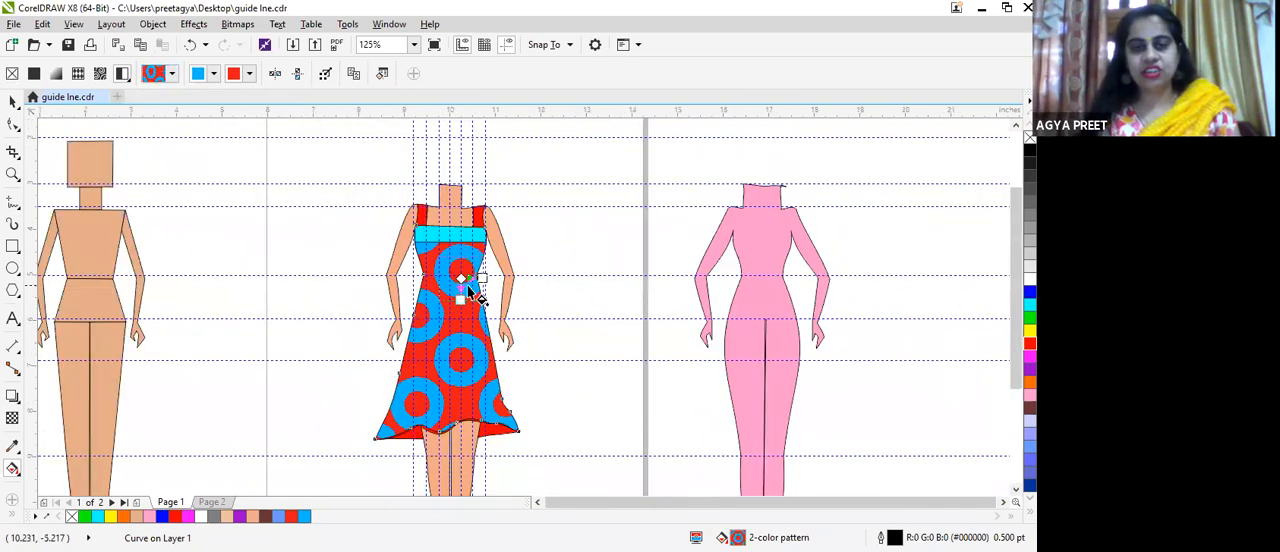
pyautogui.scroll(2, 471, 291)
pyautogui.scroll(4, 471, 291)
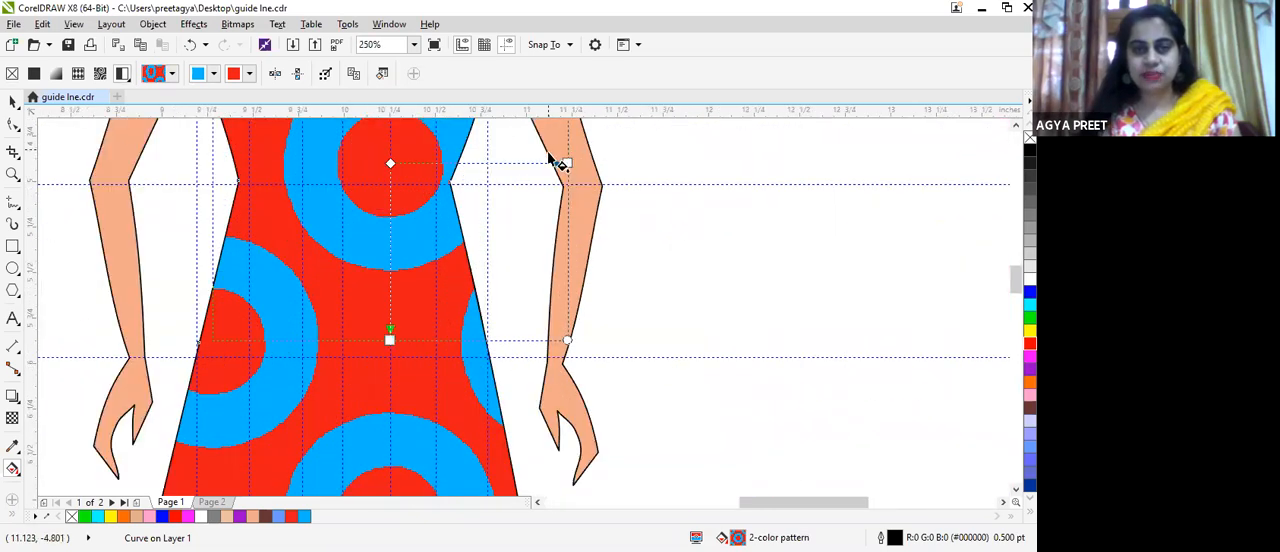
pyautogui.moveTo(553, 159); pyautogui.dragTo(384, 182)
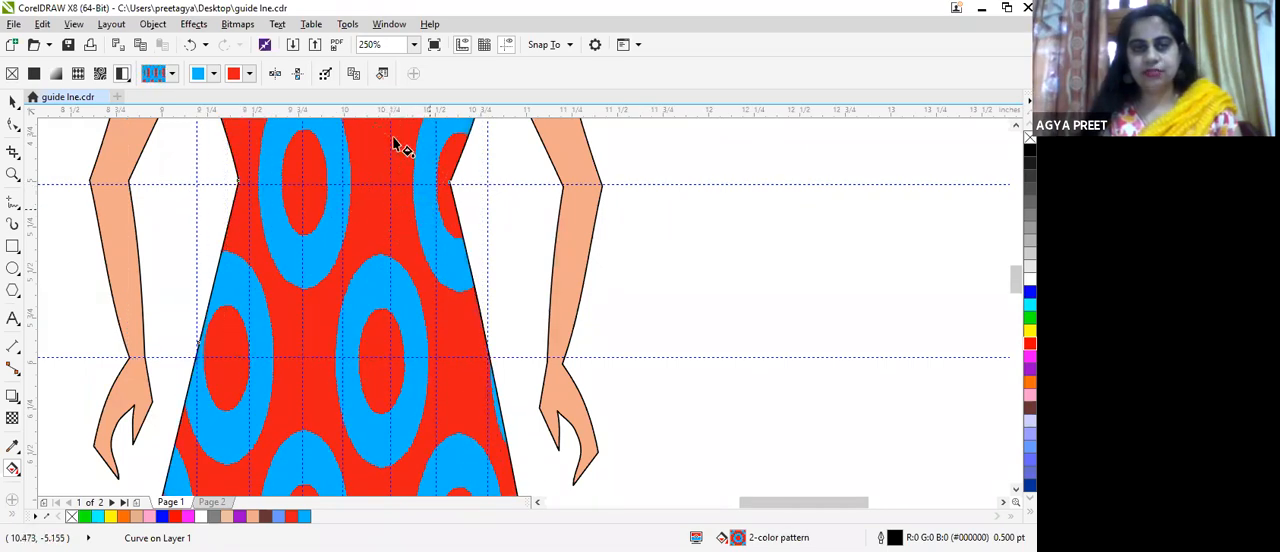
pyautogui.scroll(-4, 400, 147)
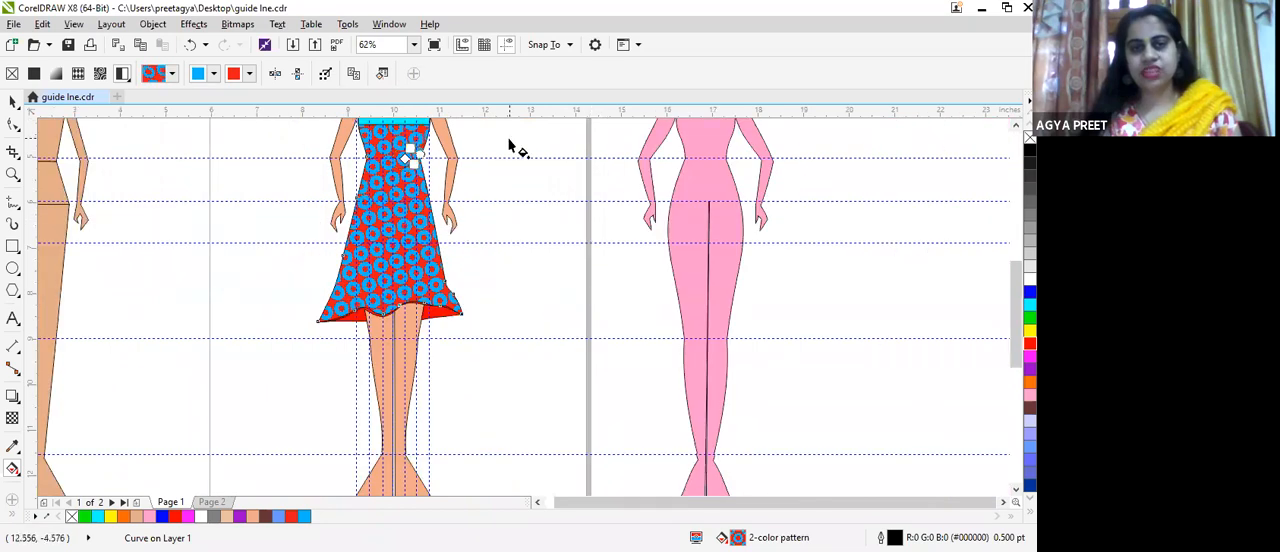
pyautogui.scroll(2, 512, 143)
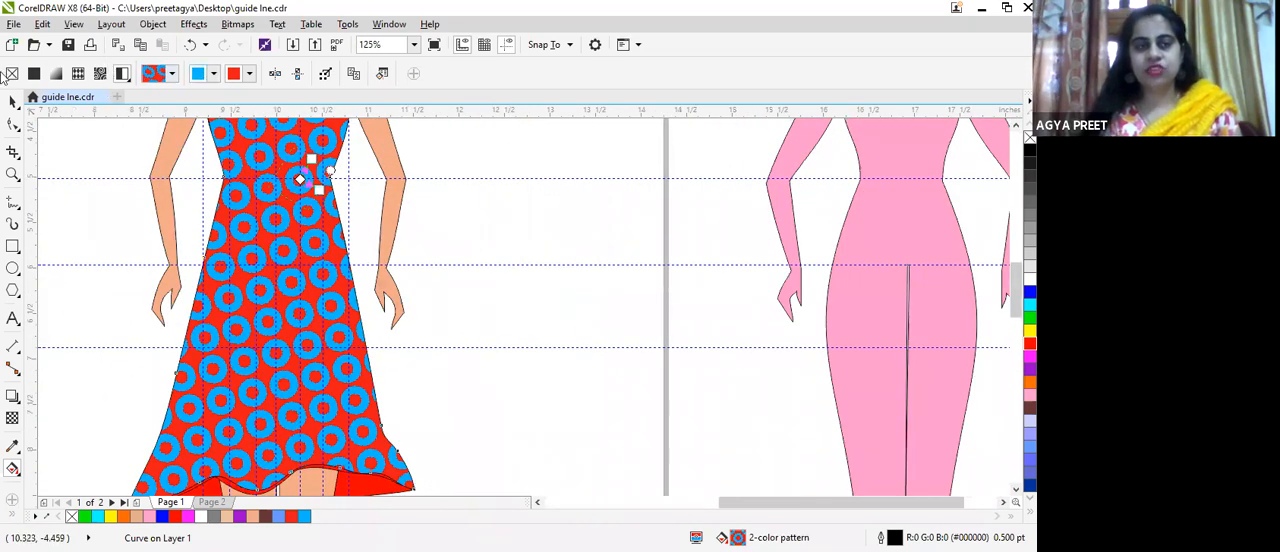
pyautogui.scroll(-2, 120, 140)
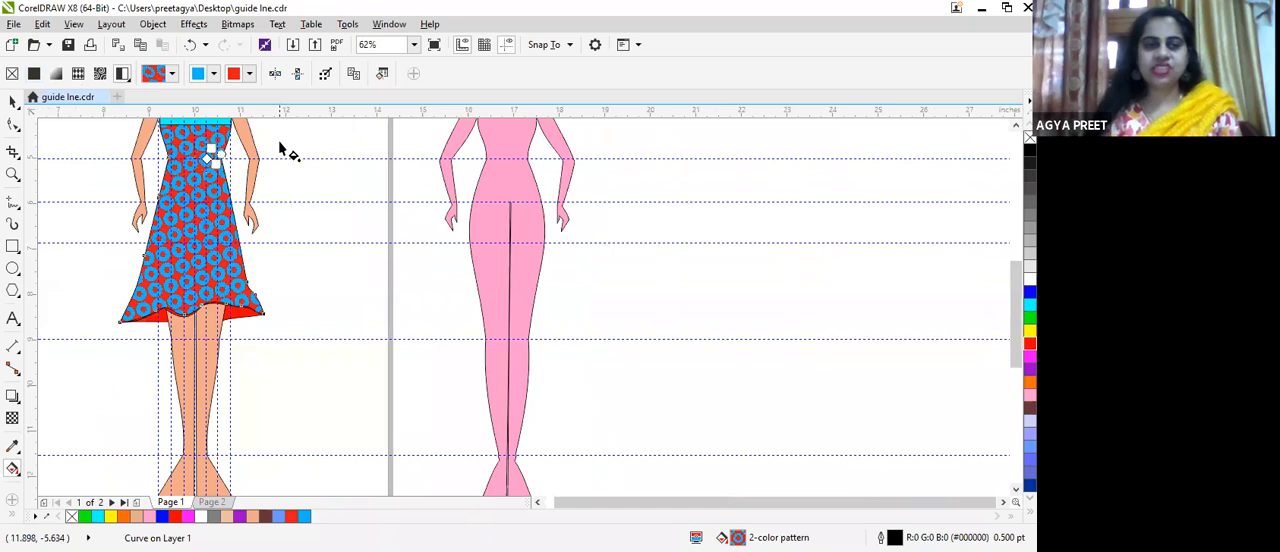
pyautogui.scroll(-4, 277, 187)
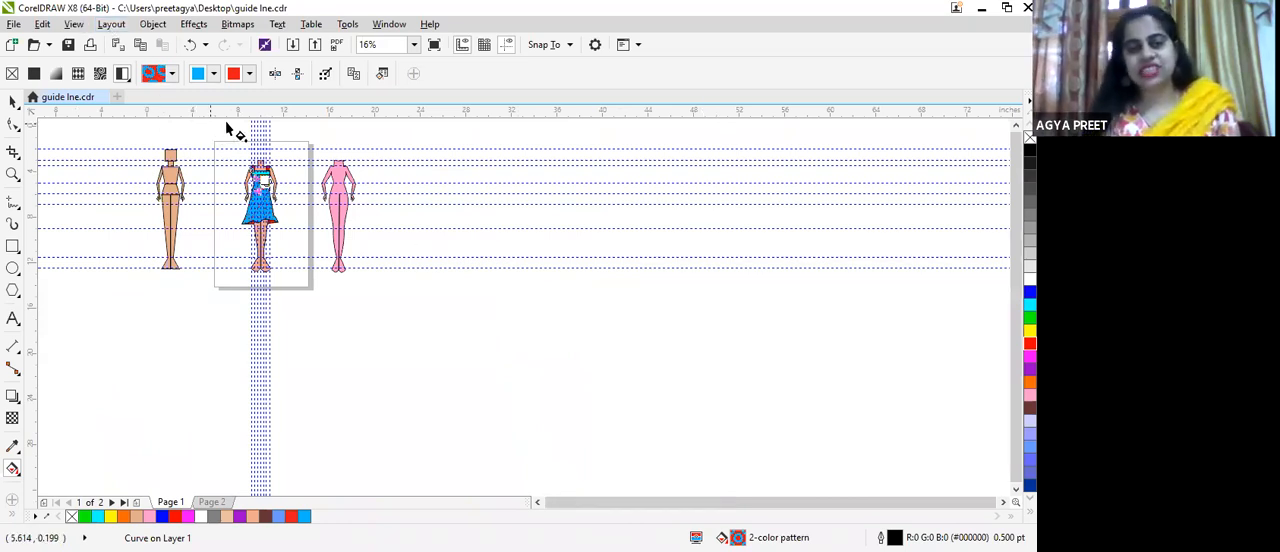
pyautogui.scroll(2, 240, 128)
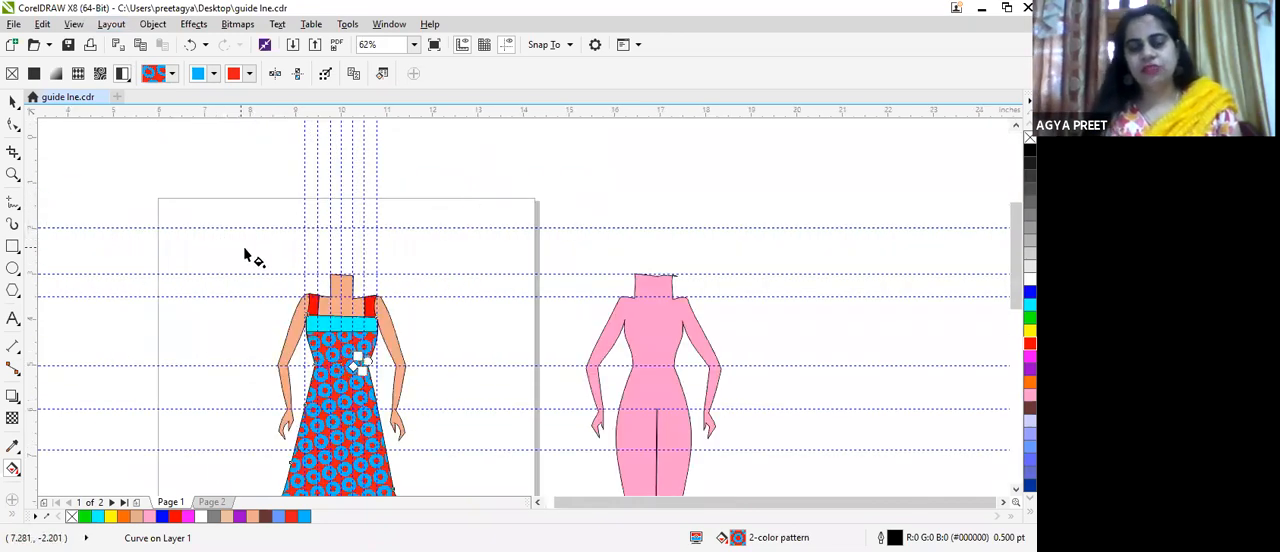
pyautogui.scroll(-2, 286, 249)
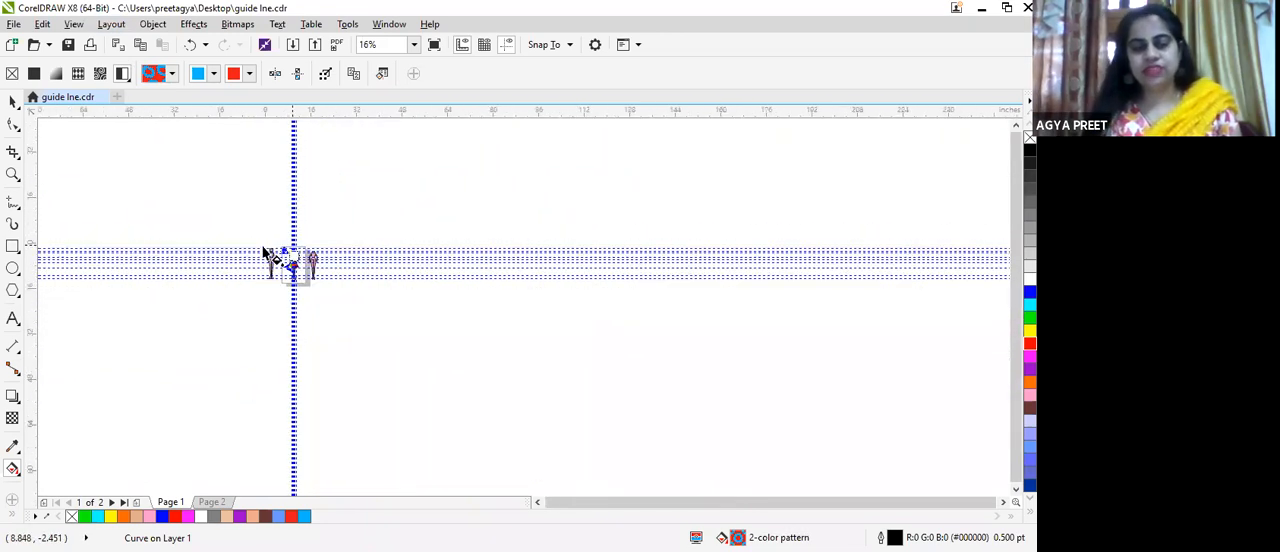
pyautogui.scroll(2, 290, 240)
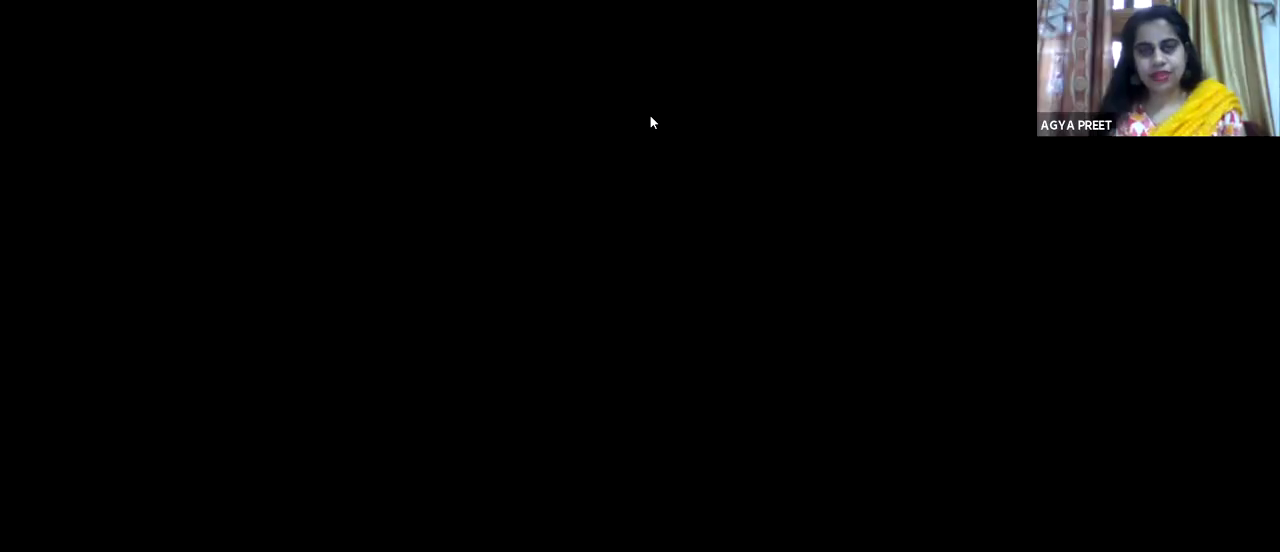
pyautogui.scroll(2, 326, 362)
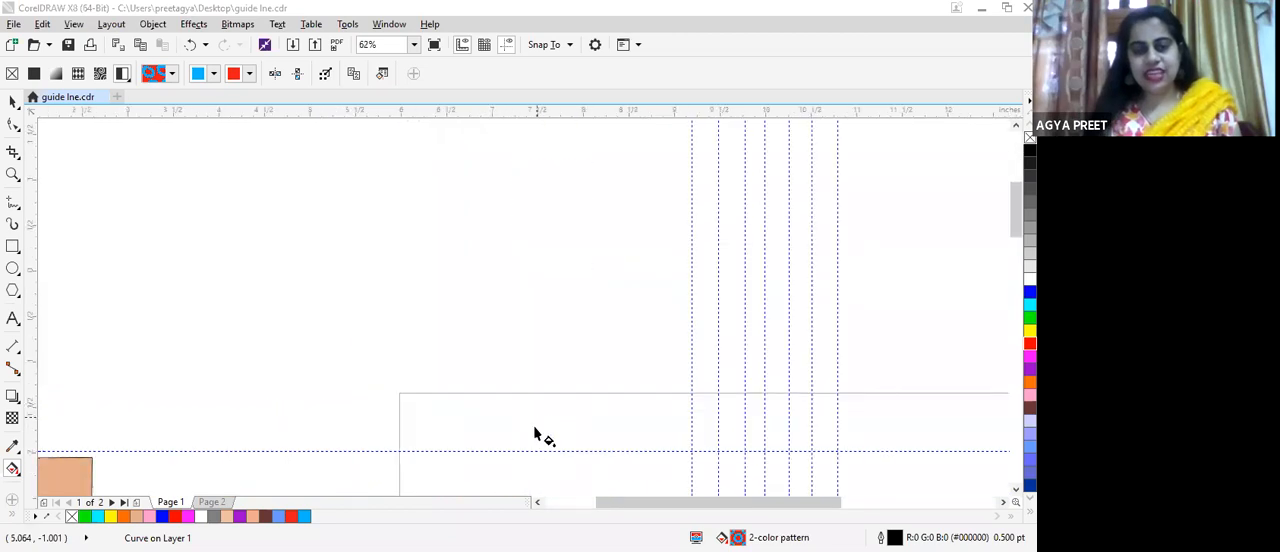
pyautogui.scroll(-4, 540, 435)
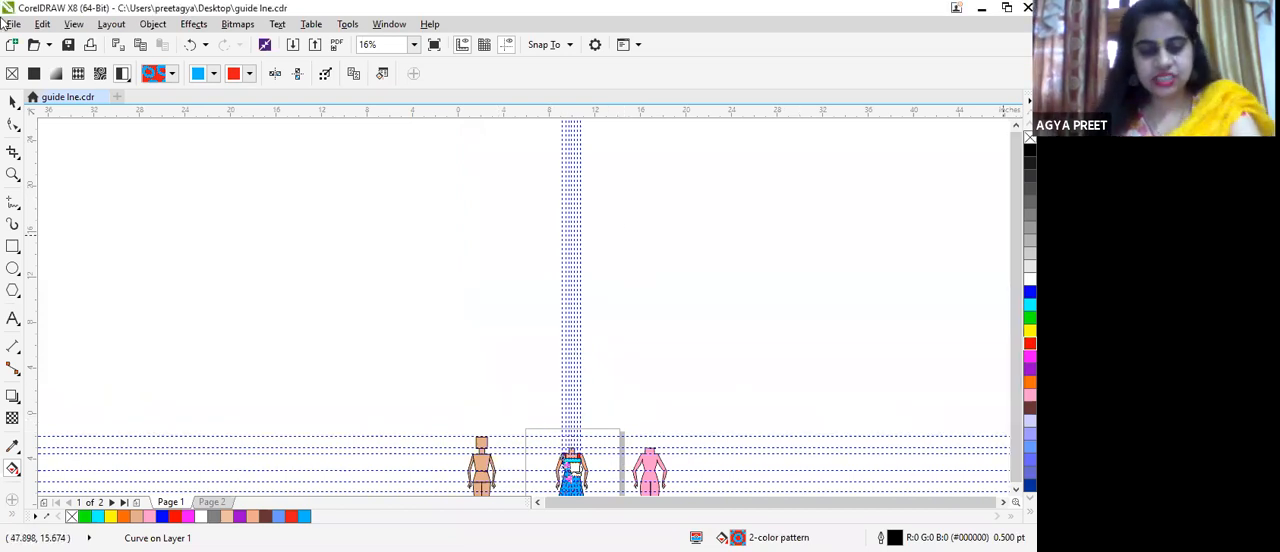
# Step: Undo the red hem fills and all the two-color, bitmap and vector pattern fills, back to the plain yellow dress
pyautogui.press('z')
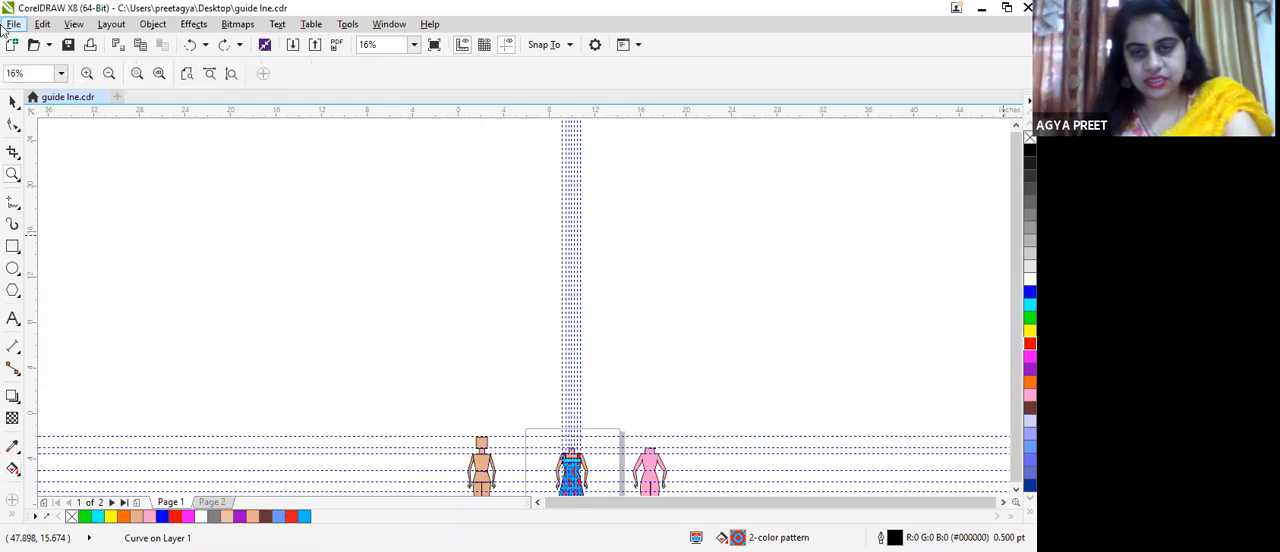
pyautogui.hotkey('ctrl', 'z')
pyautogui.hotkey('ctrl', 'z')
pyautogui.hotkey('ctrl', 'z')
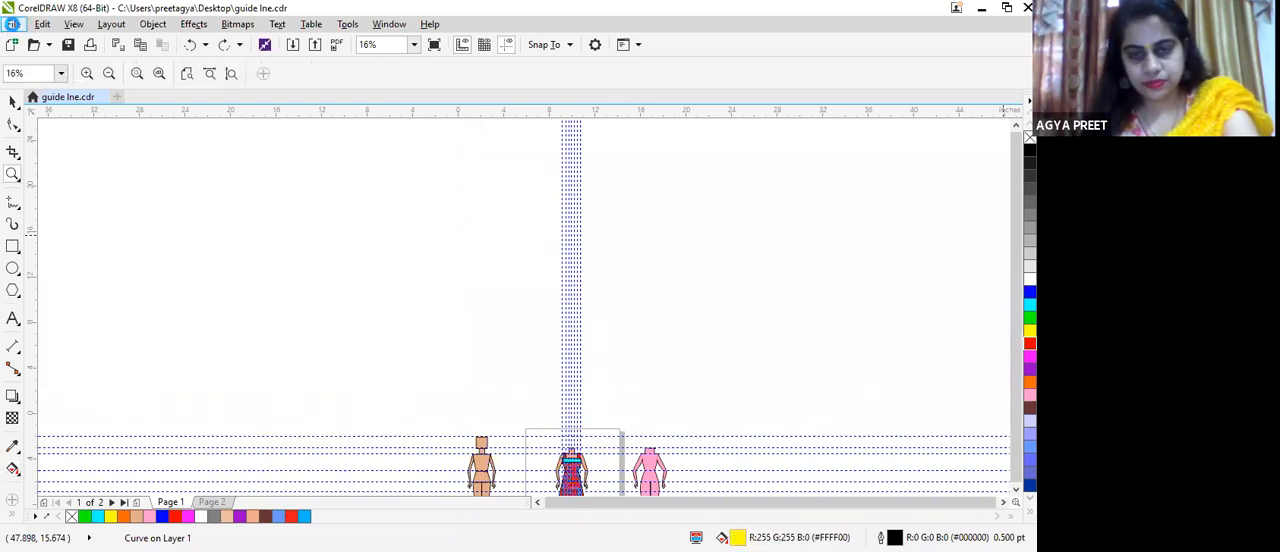
pyautogui.hotkey('ctrl', 'z')
pyautogui.hotkey('ctrl', 'z')
pyautogui.hotkey('ctrl', 'z')
pyautogui.hotkey('ctrl', 'z')
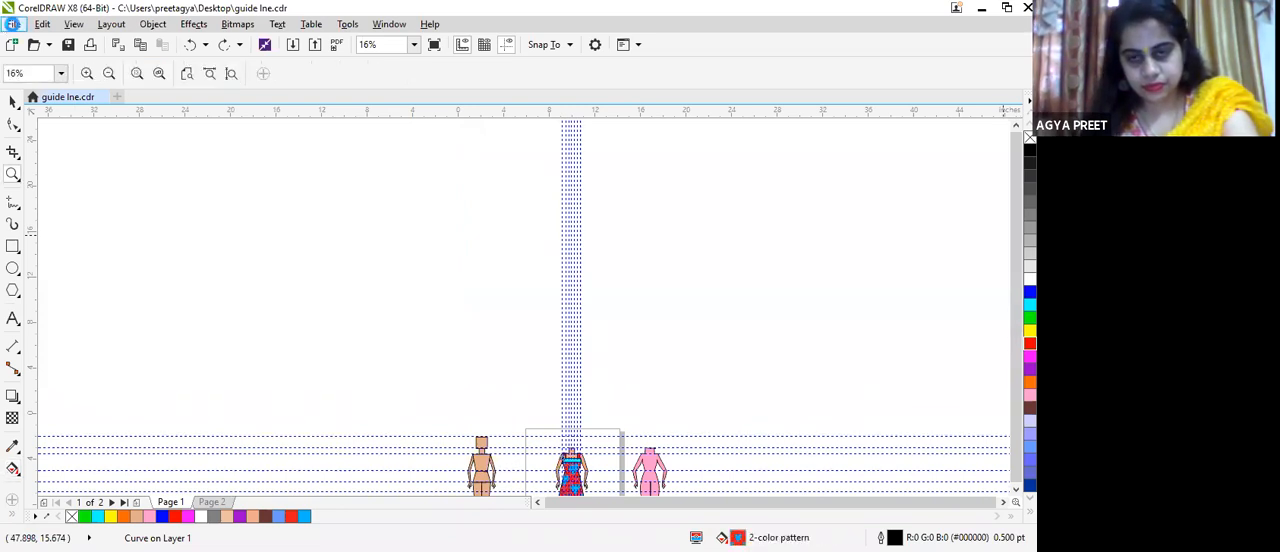
pyautogui.hotkey('ctrl', 'z')
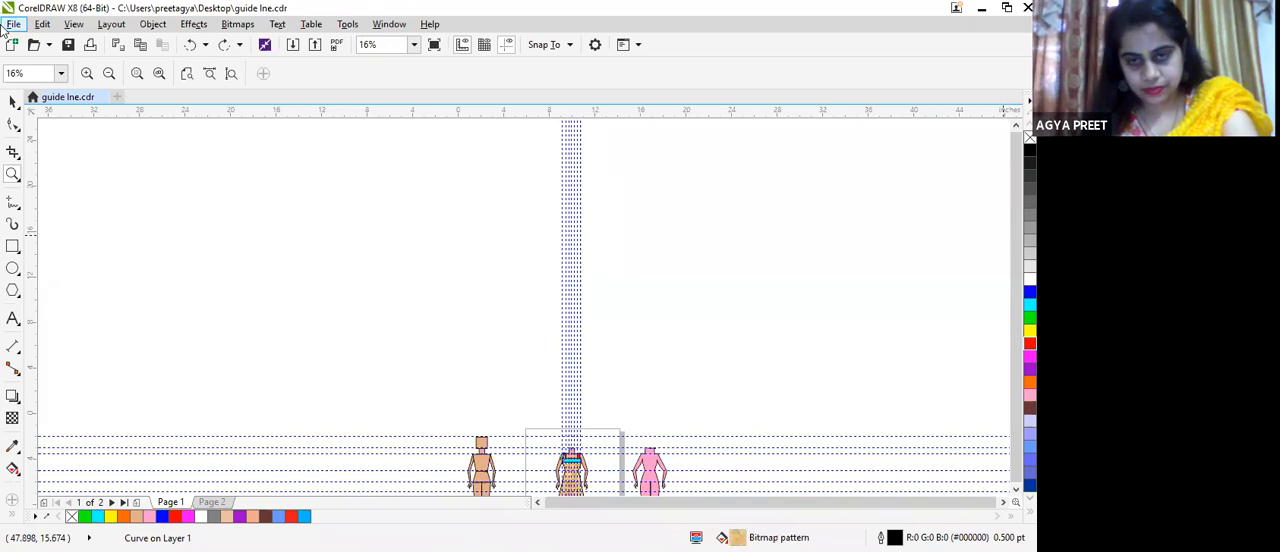
pyautogui.hotkey('ctrl', 'z')
pyautogui.hotkey('ctrl', 'z')
pyautogui.hotkey('ctrl', 'z')
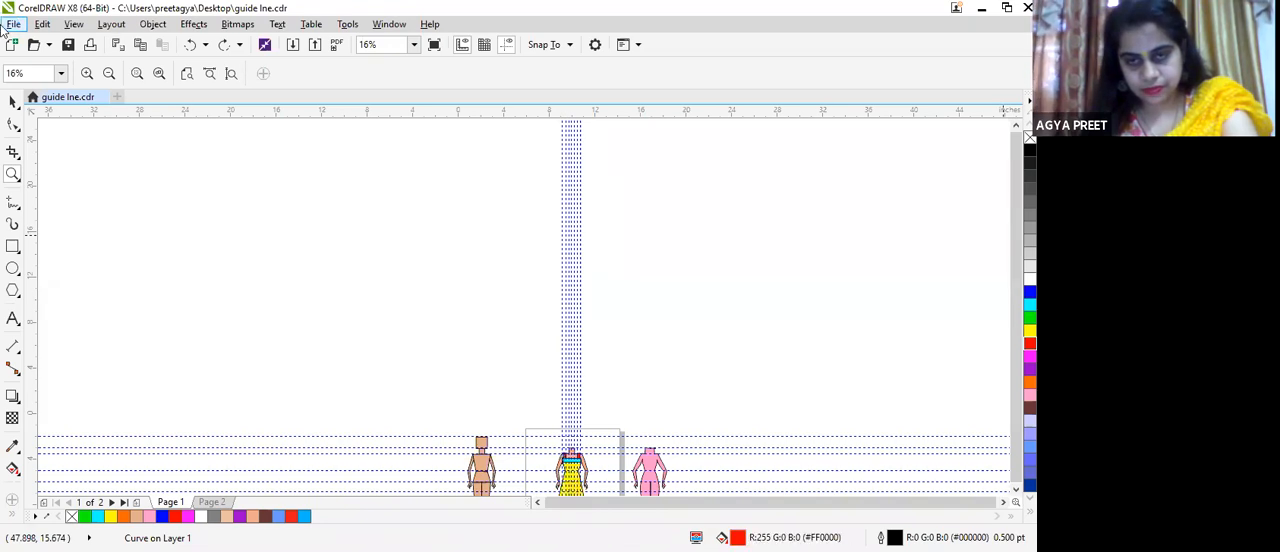
pyautogui.hotkey('ctrl', 'z')
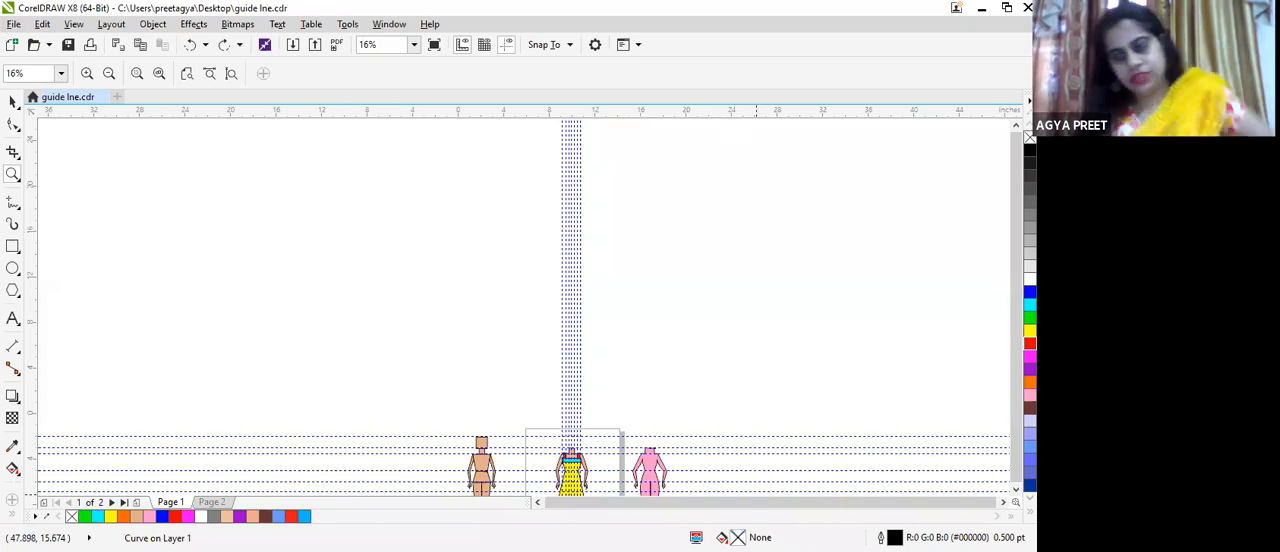
# Step: Select the whole dressed croquis and move it off the page past the pink croquis, centred at about X 37.6, Y -8.5 inches
pyautogui.scroll(1, 688, 412)
pyautogui.moveTo(1016, 257); pyautogui.dragTo(1016, 407)
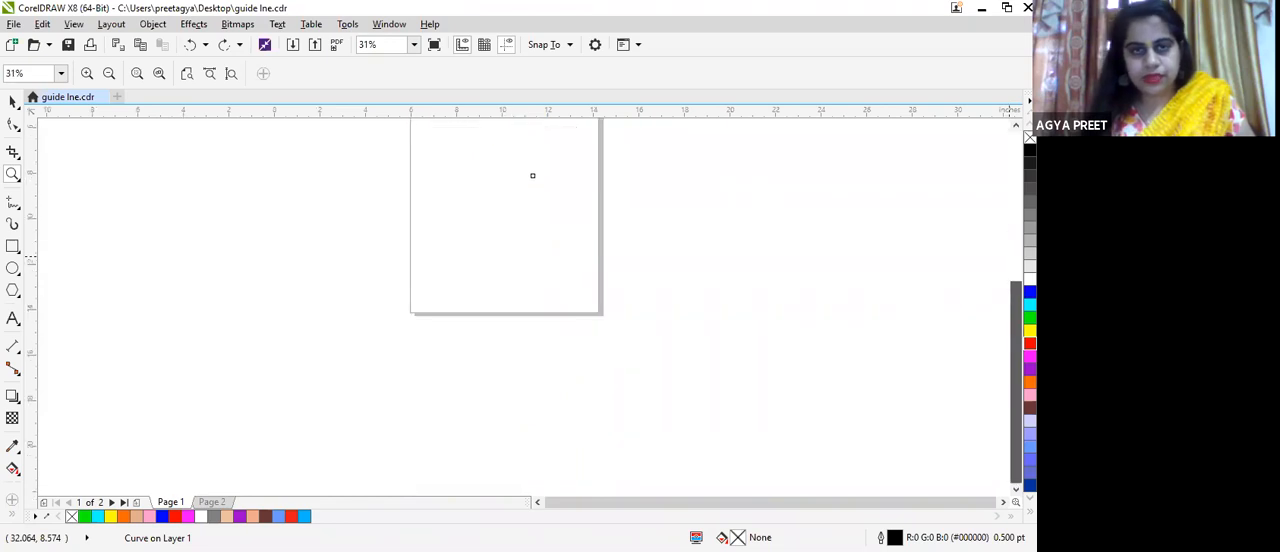
pyautogui.click(413, 44)
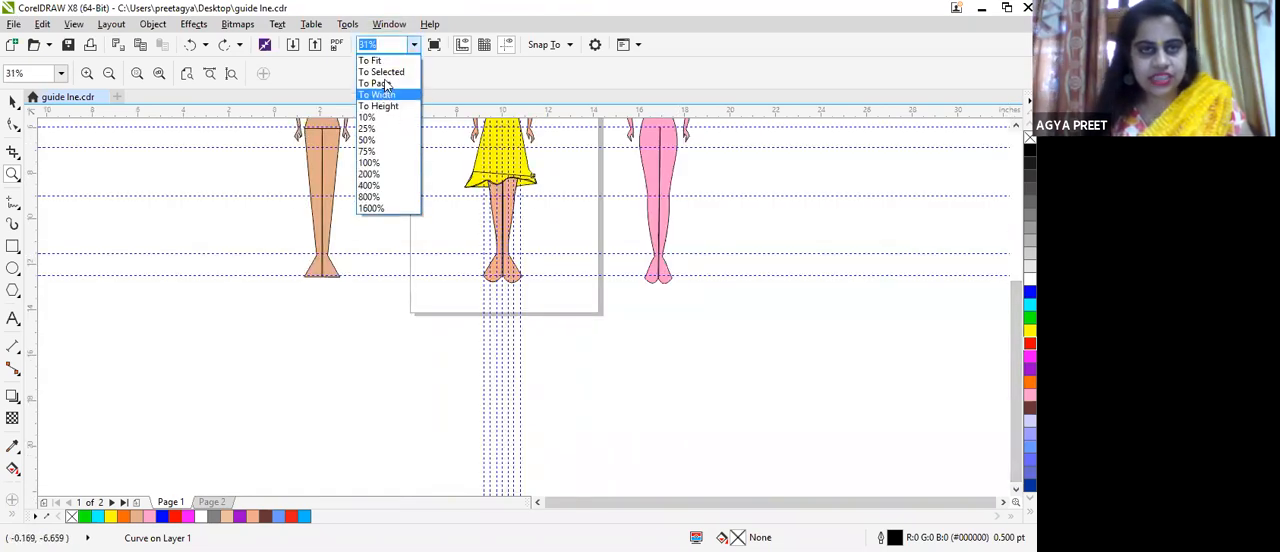
pyautogui.click(381, 82)
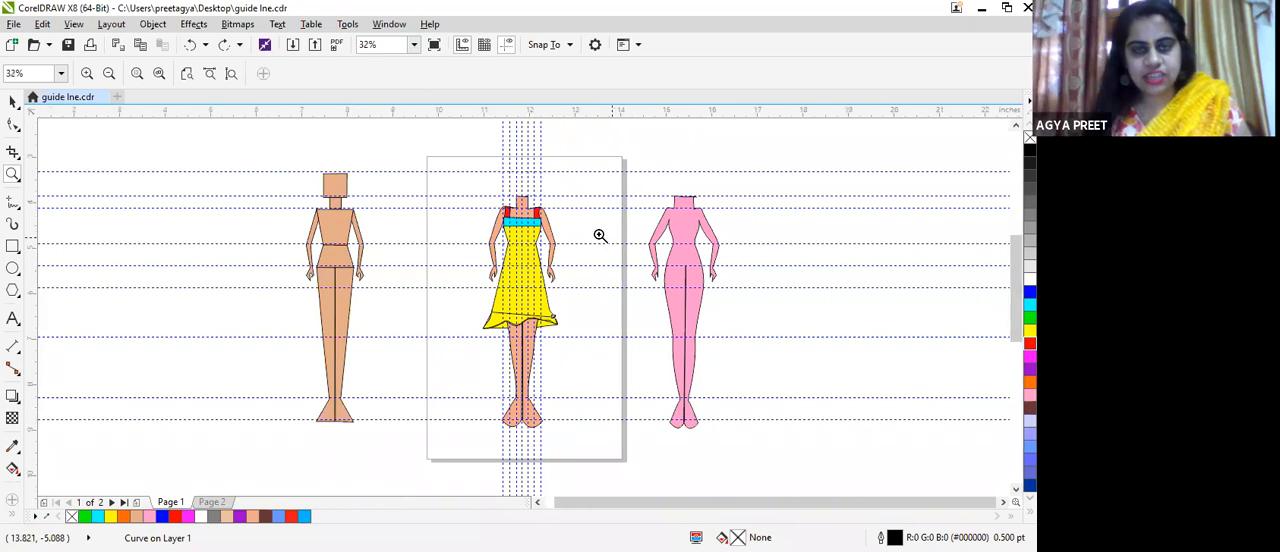
pyautogui.click(597, 234)
pyautogui.click(571, 206)
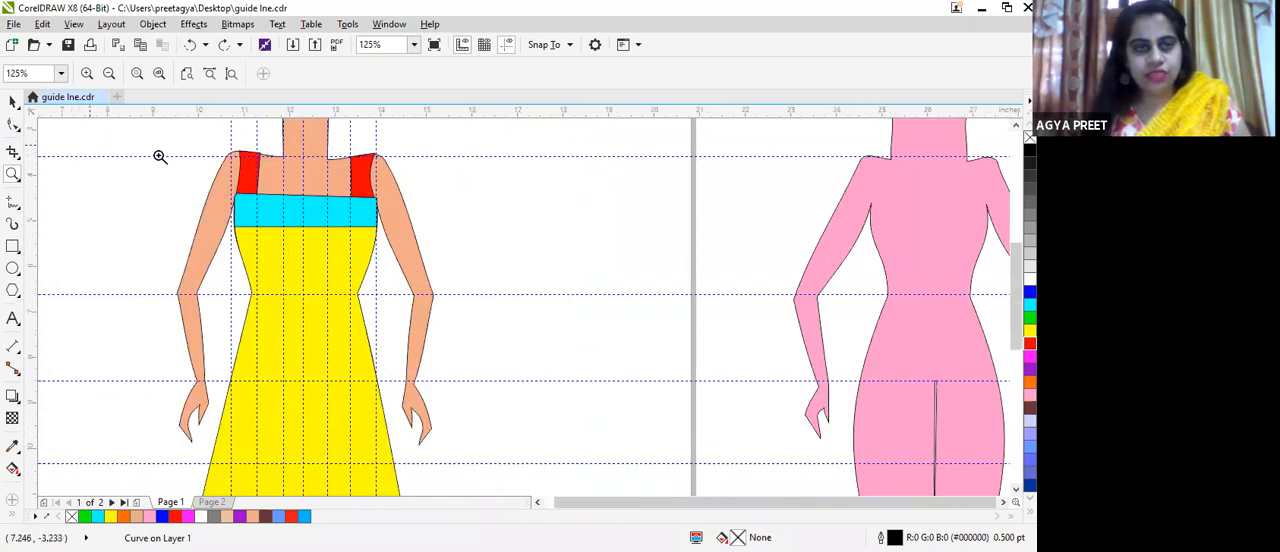
pyautogui.scroll(-2, 108, 132)
pyautogui.click(10, 100)
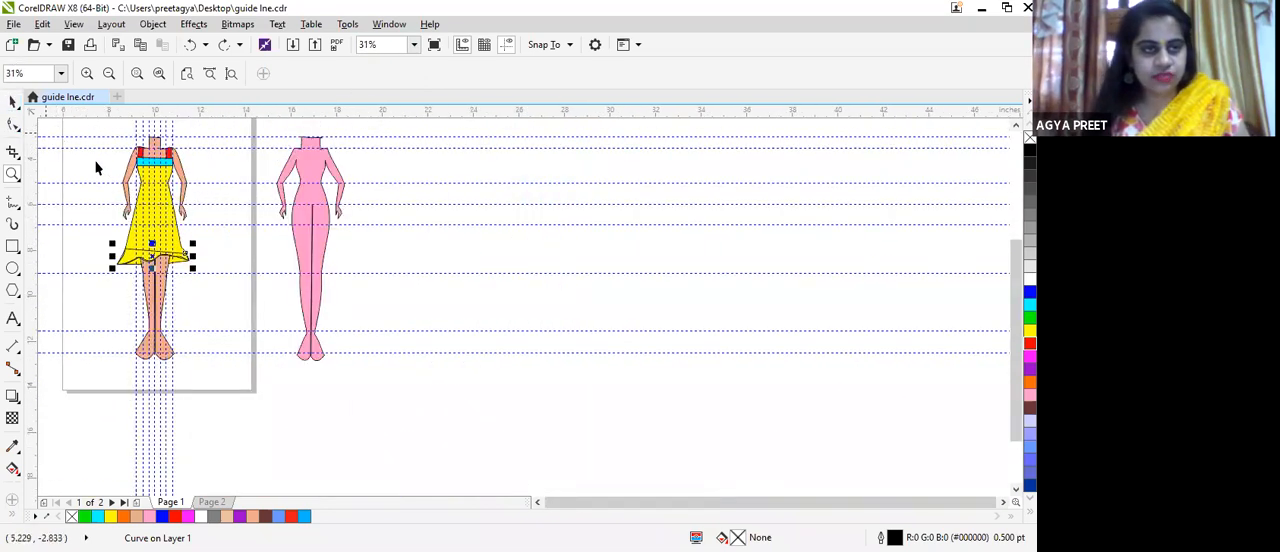
pyautogui.moveTo(89, 128); pyautogui.dragTo(235, 390)
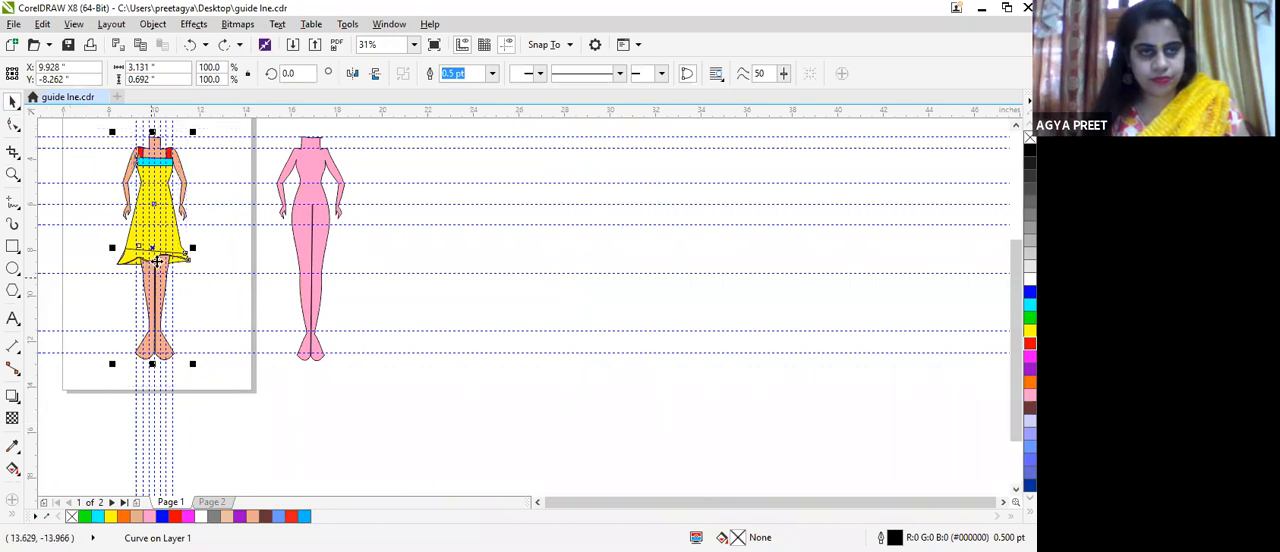
pyautogui.moveTo(133, 257); pyautogui.dragTo(763, 257)
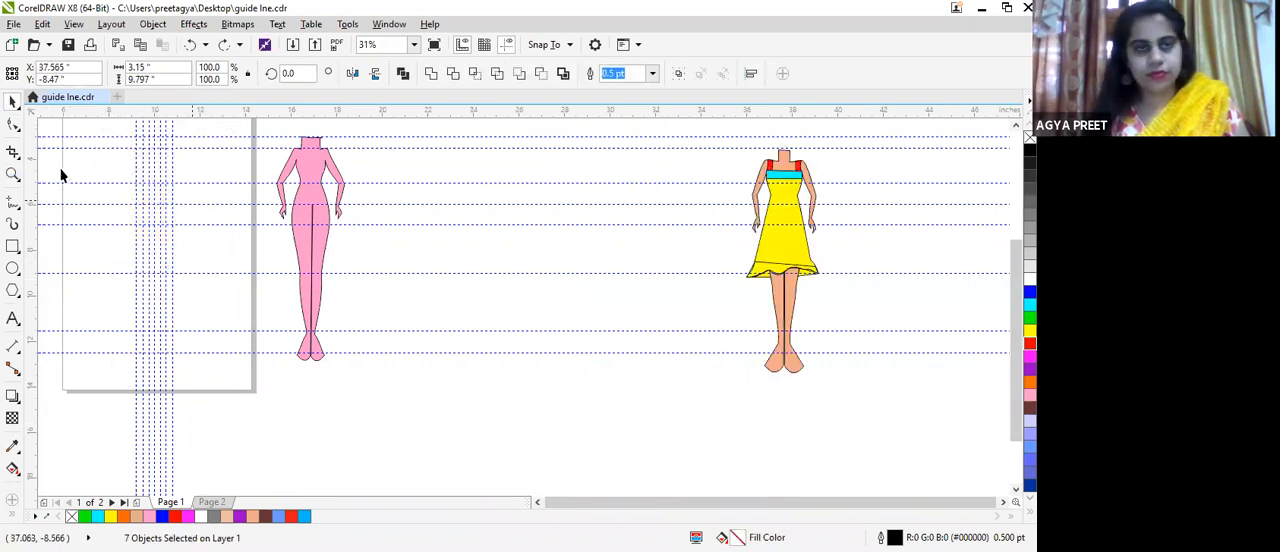
# Step: Start a new croquis outline on the page guidelines with straight lines for the neck side, shoulder and torso side to the waist, about 0.6 by 2 inches
pyautogui.scroll(1, 140, 140)
pyautogui.scroll(1, 170, 150)
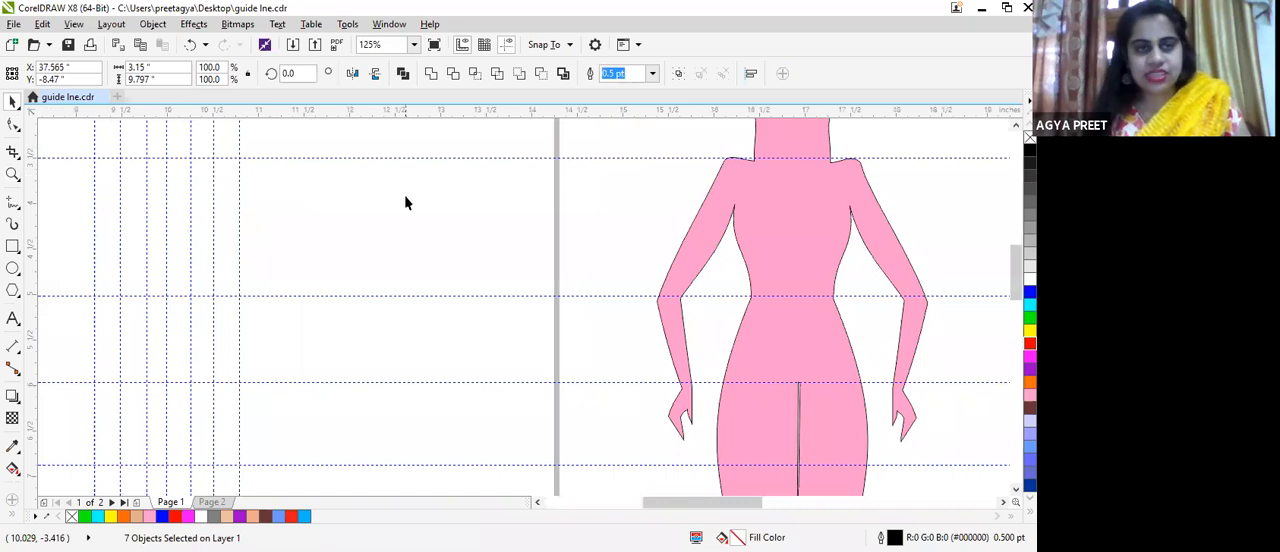
pyautogui.scroll(-2, 405, 203)
pyautogui.scroll(1, 343, 162)
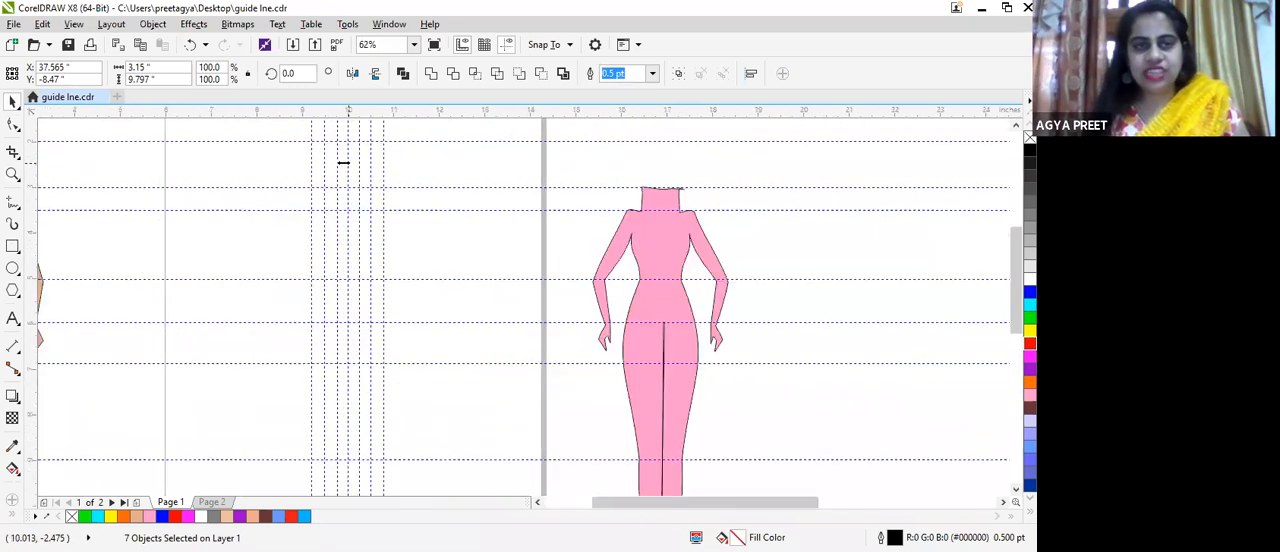
pyautogui.scroll(1, 349, 177)
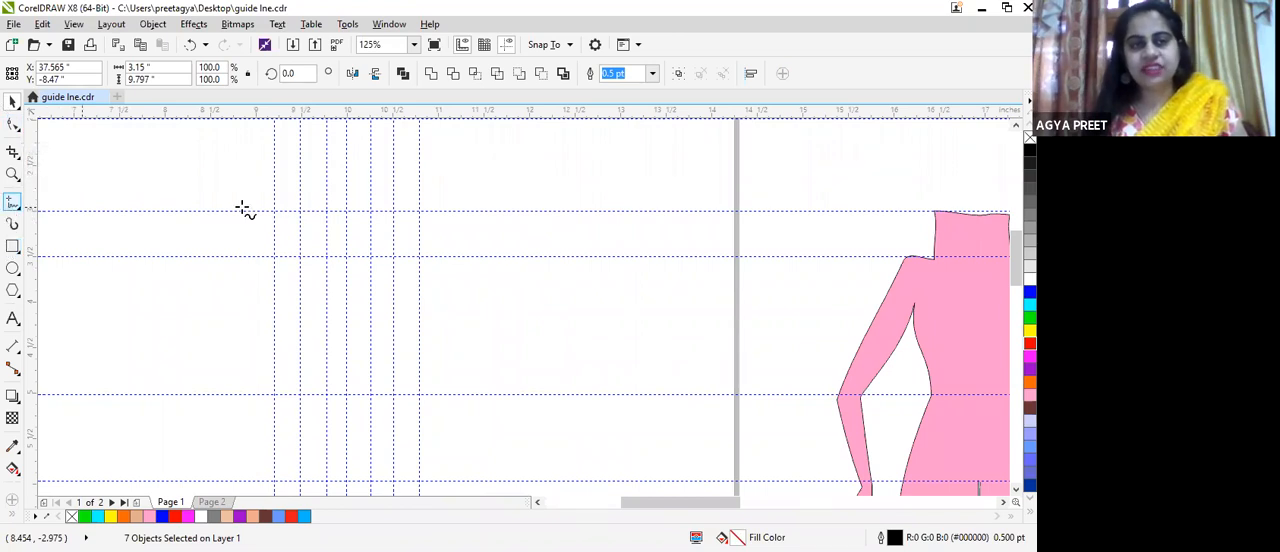
pyautogui.click(326, 212)
pyautogui.doubleClick(326, 259)
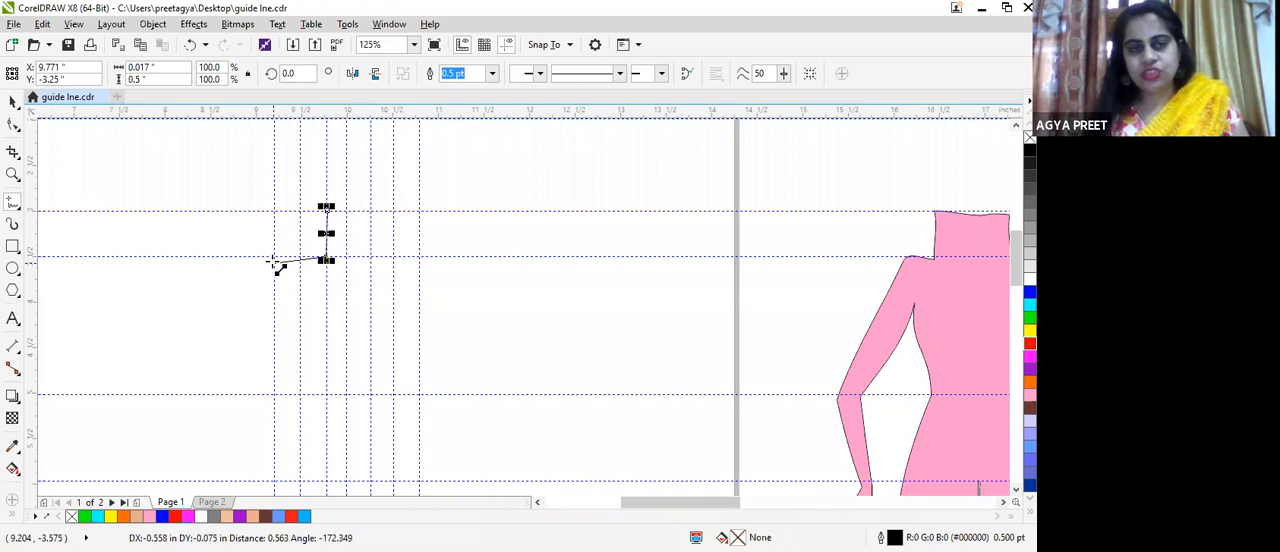
pyautogui.doubleClick(269, 261)
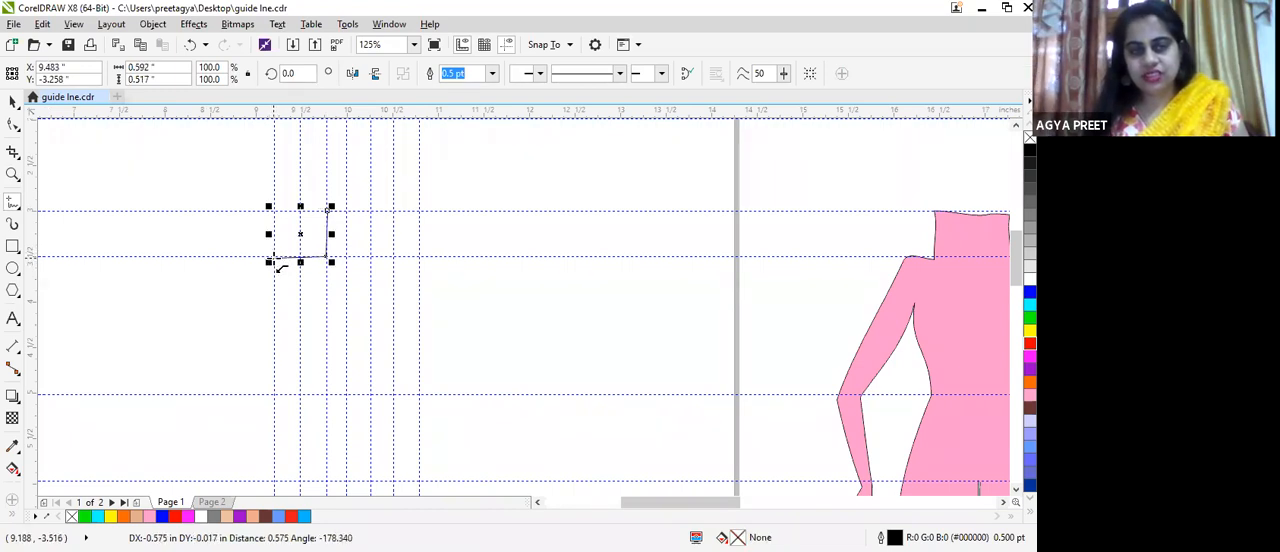
pyautogui.doubleClick(300, 400)
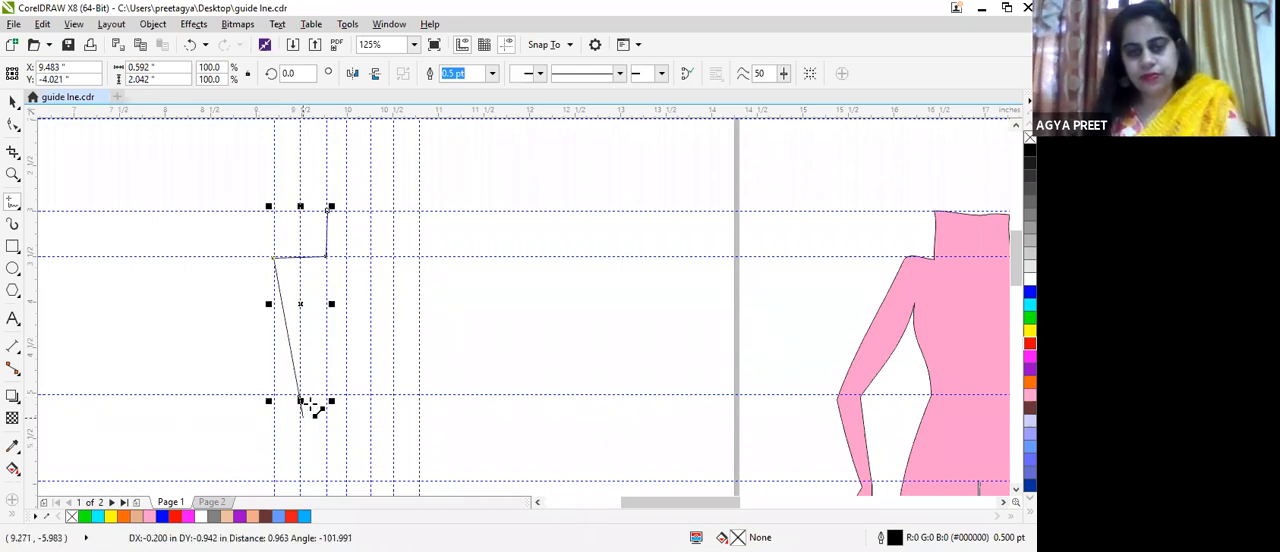
pyautogui.doubleClick(279, 457)
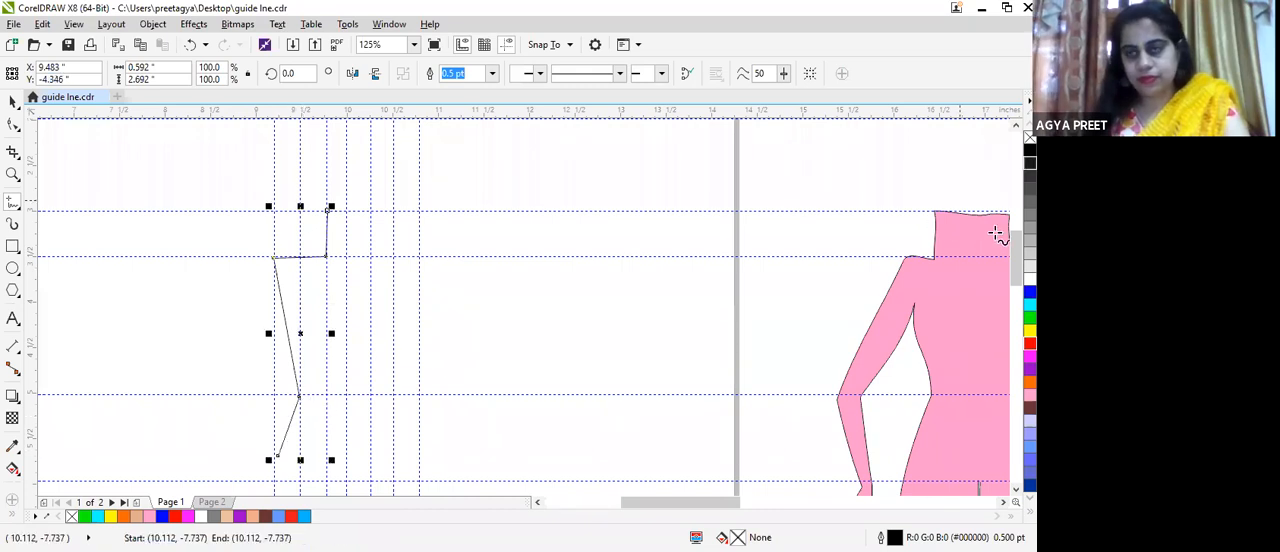
pyautogui.scroll(-3, 525, 300)
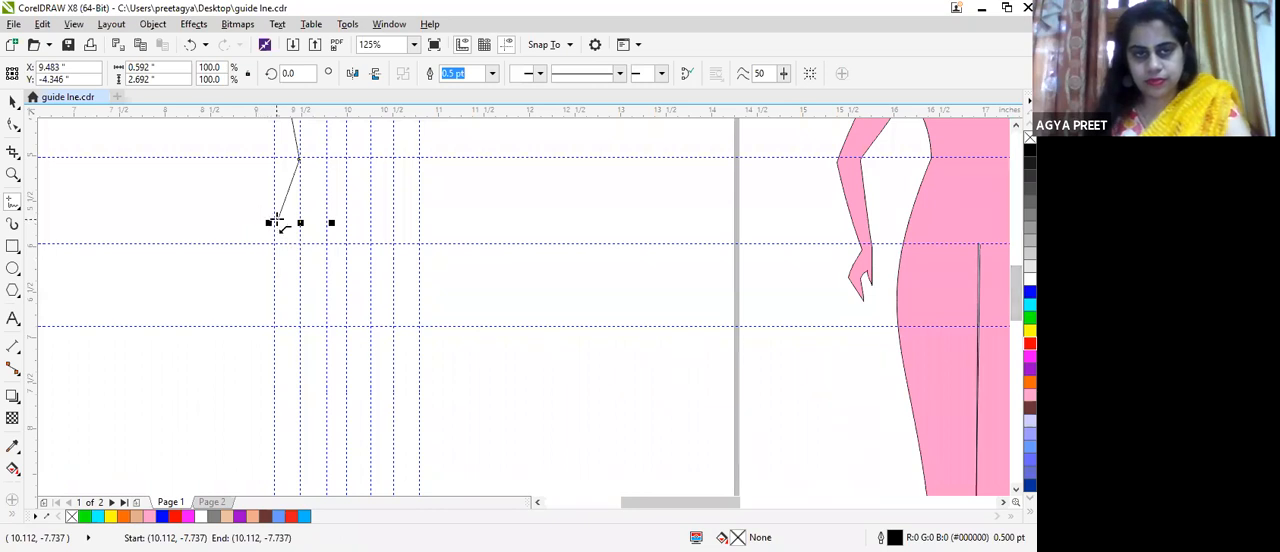
pyautogui.doubleClick(270, 250)
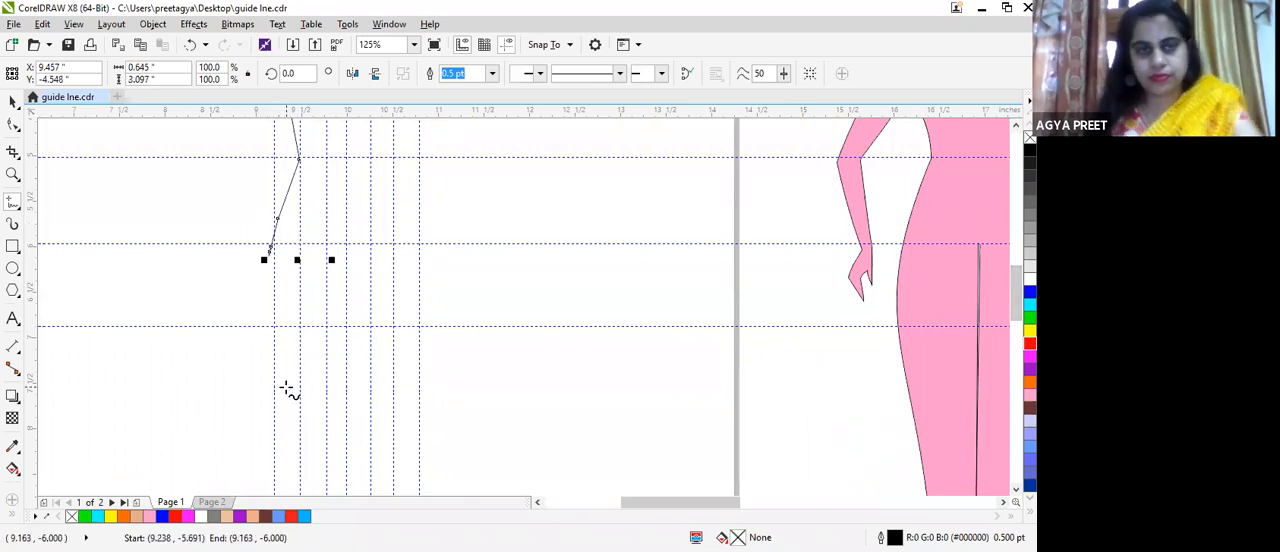
pyautogui.hotkey('ctrl', 'z')
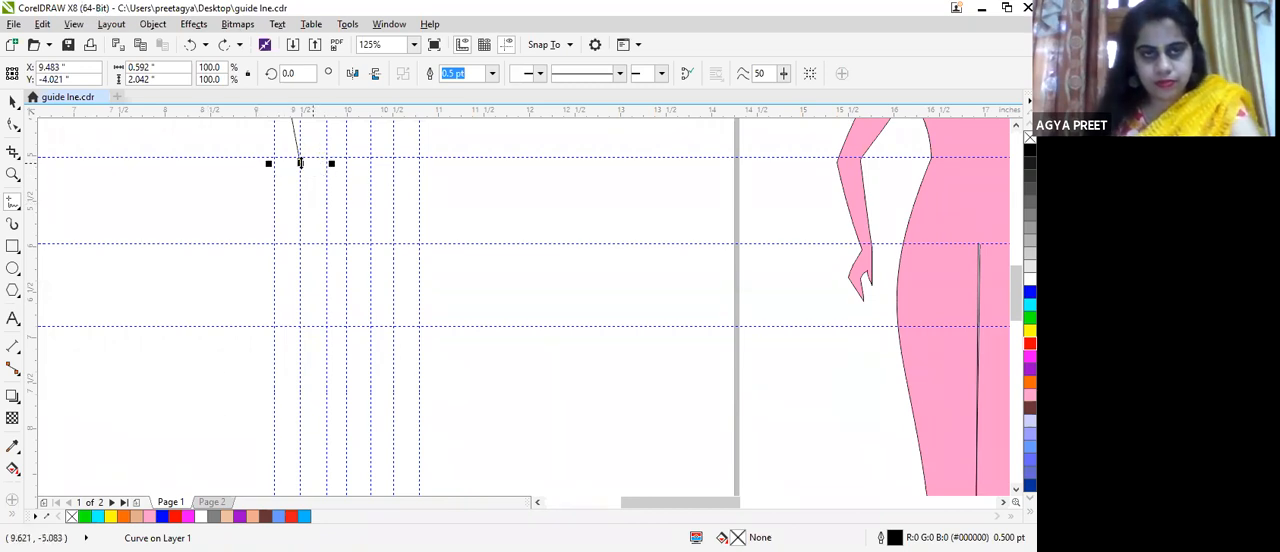
# Step: Extend the body outline from the waist out to the hip guideline, making it about 0.6 by 3 inches overall
pyautogui.moveTo(281, 234); pyautogui.dragTo(283, 250)
pyautogui.doubleClick(273, 249)
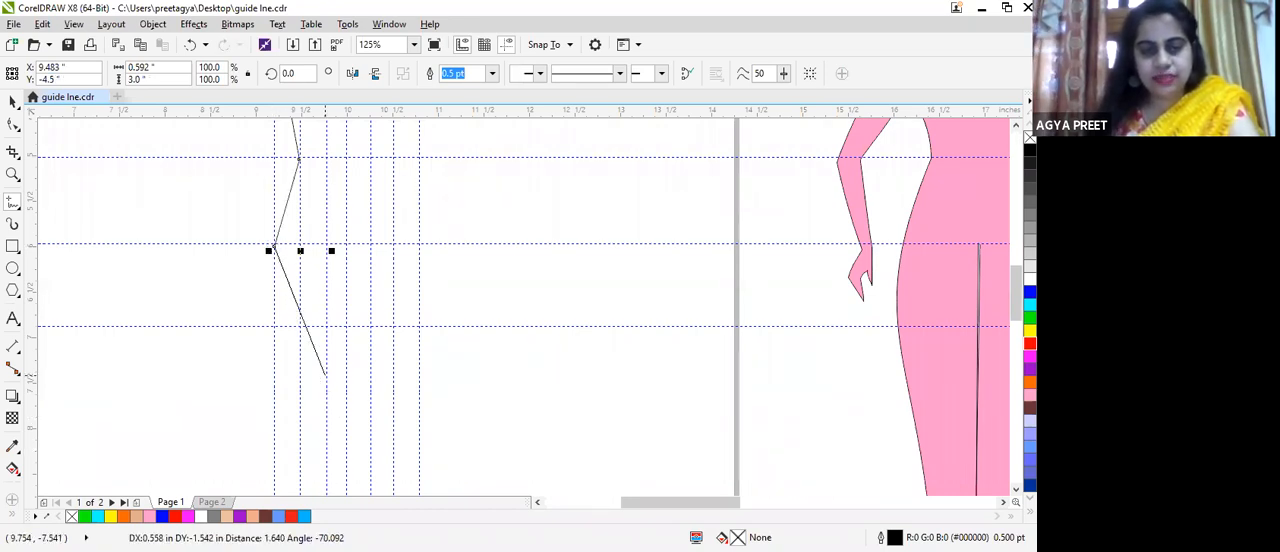
pyautogui.doubleClick(303, 456)
pyautogui.moveTo(1016, 296); pyautogui.dragTo(1016, 339)
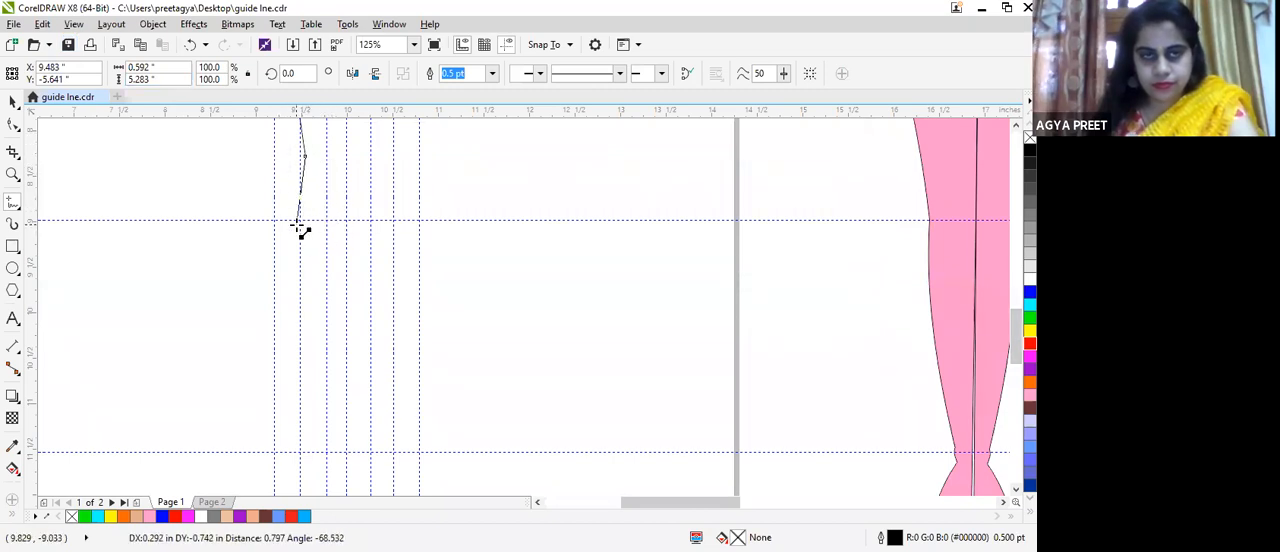
pyautogui.doubleClick(244, 245)
pyautogui.hotkey('ctrl', 'z')
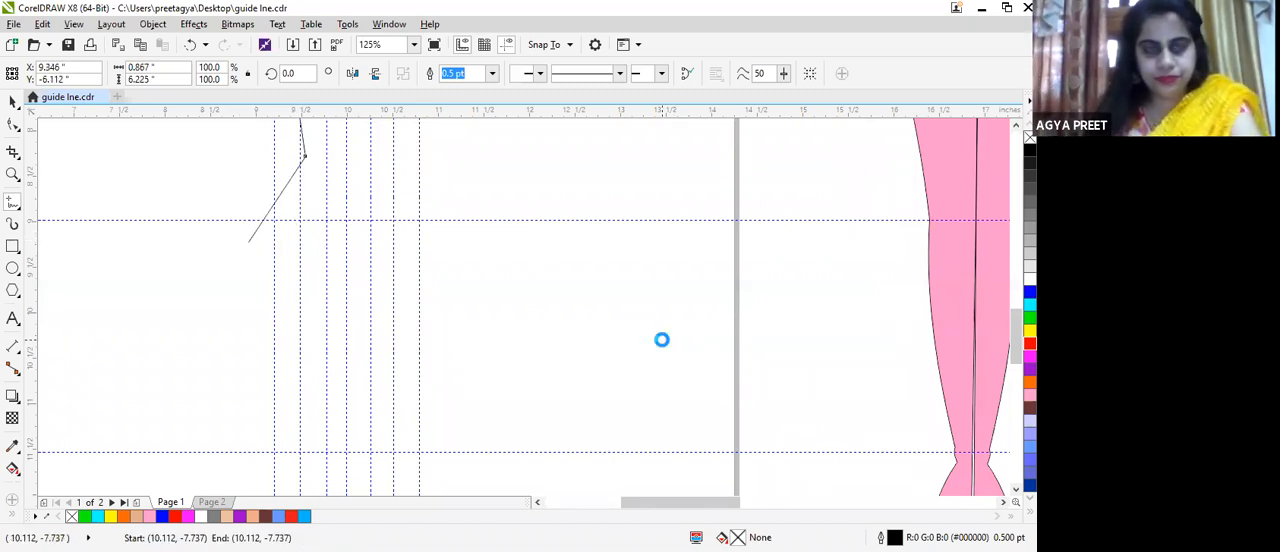
# Step: Continue the outline from the hip through knee, ankle and foot, and back up the inner leg, about 0.8 by 9.5 inches overall
pyautogui.scroll(-2, 488, 184)
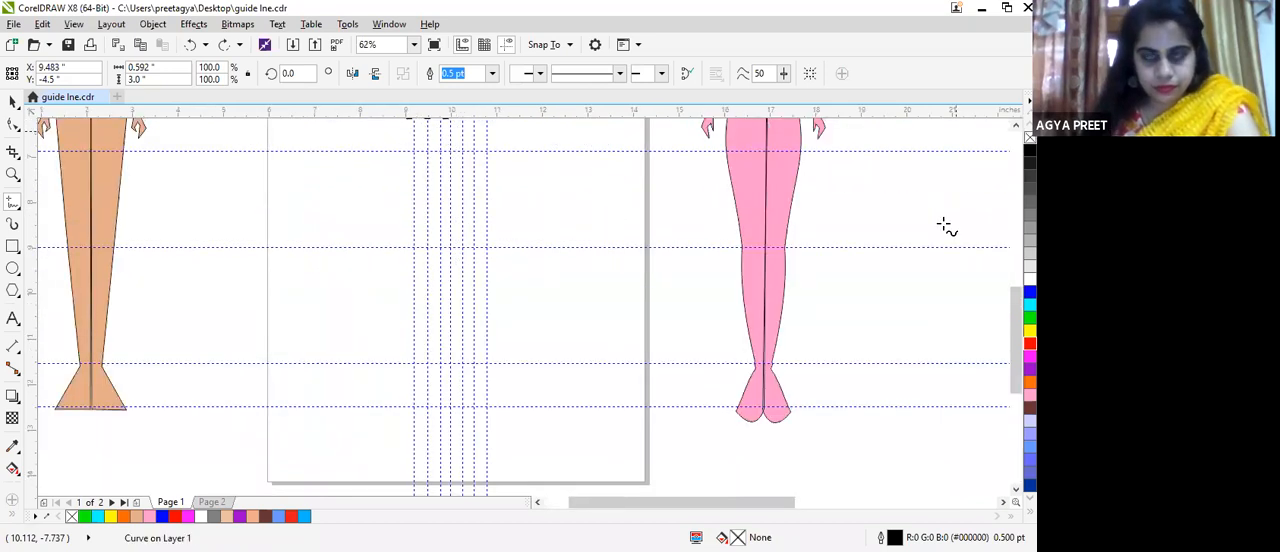
pyautogui.moveTo(1016, 350); pyautogui.dragTo(1016, 331)
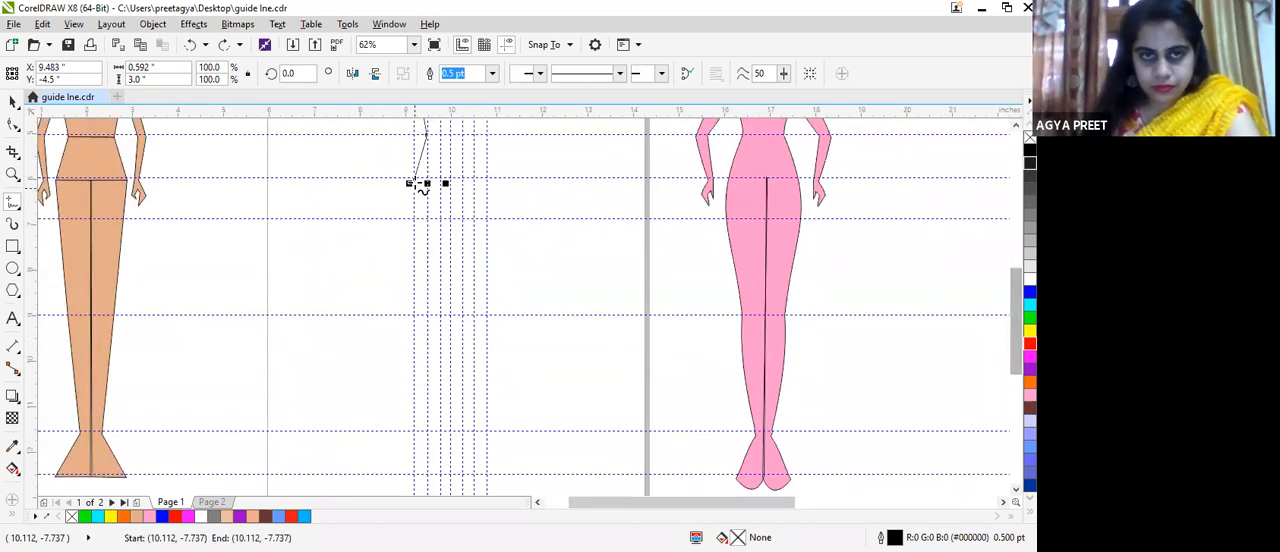
pyautogui.moveTo(420, 222); pyautogui.dragTo(436, 430)
pyautogui.moveTo(436, 430); pyautogui.dragTo(416, 476)
pyautogui.moveTo(416, 476); pyautogui.dragTo(450, 476)
pyautogui.moveTo(450, 476)
pyautogui.mouseDown()
pyautogui.moveTo(446, 166)
pyautogui.moveTo(457, 183)
pyautogui.moveTo(448, 178)
pyautogui.mouseUp()
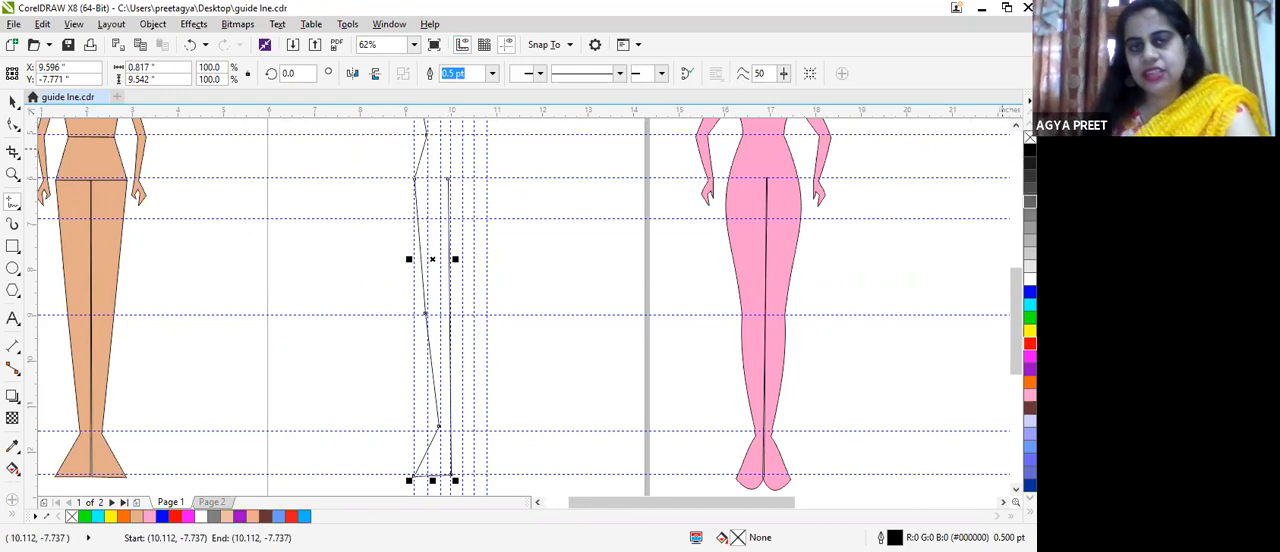
# Step: Draw a separate straight-line arm and hand outline from the shoulder down and back up to the armpit, about 1.1 by 3.3 inches
pyautogui.scroll(5, 571, 329)
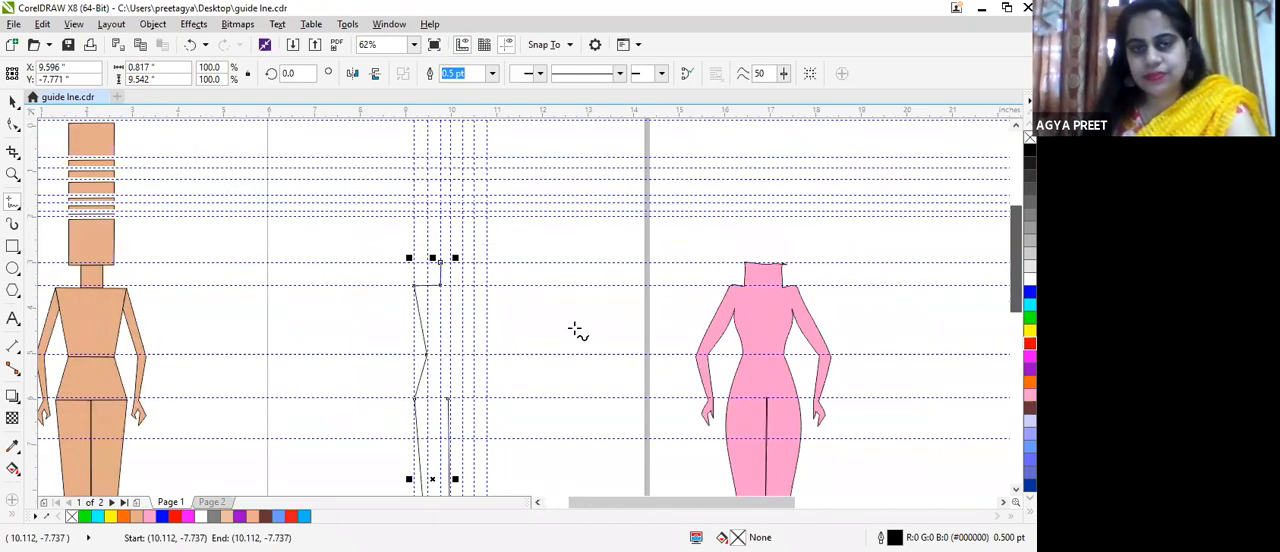
pyautogui.moveTo(406, 287)
pyautogui.mouseDown()
pyautogui.moveTo(366, 371)
pyautogui.moveTo(374, 360)
pyautogui.moveTo(372, 423)
pyautogui.moveTo(388, 436)
pyautogui.mouseUp()
pyautogui.moveTo(388, 436); pyautogui.dragTo(390, 425)
pyautogui.doubleClick(391, 428)
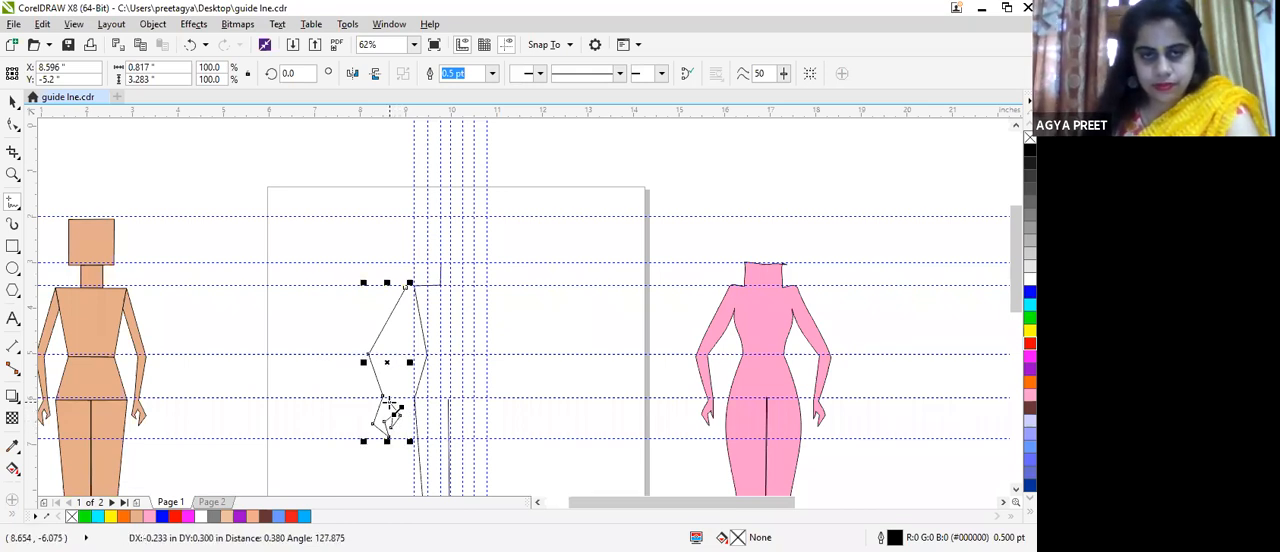
pyautogui.doubleClick(425, 323)
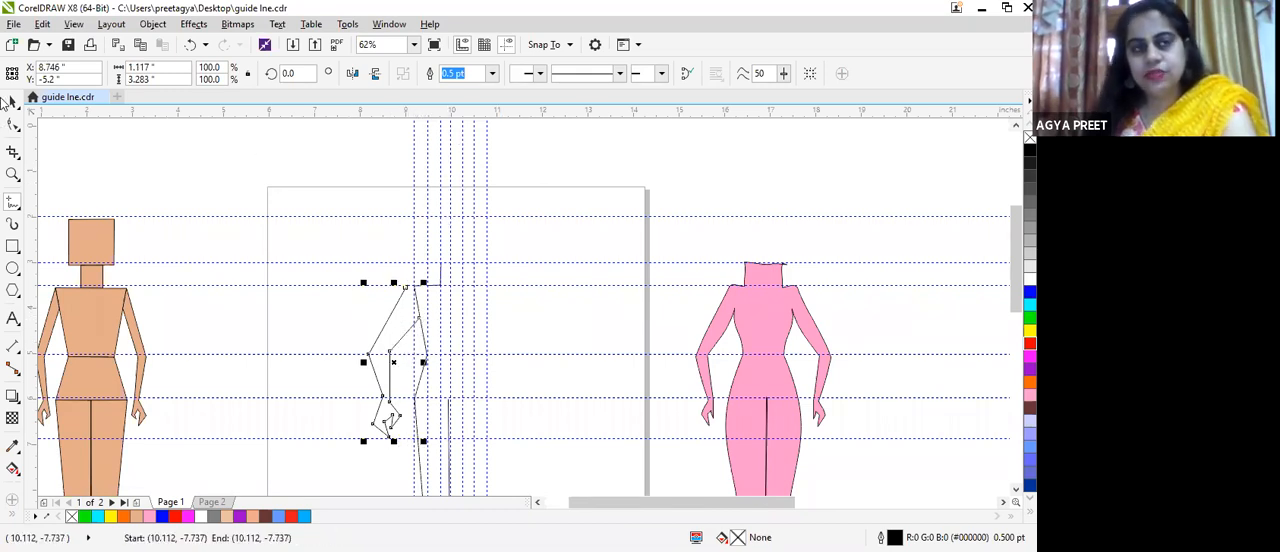
# Step: Break the body outline at an added armpit node and delete the torso segment between shoulder and armpit
pyautogui.click(10, 101)
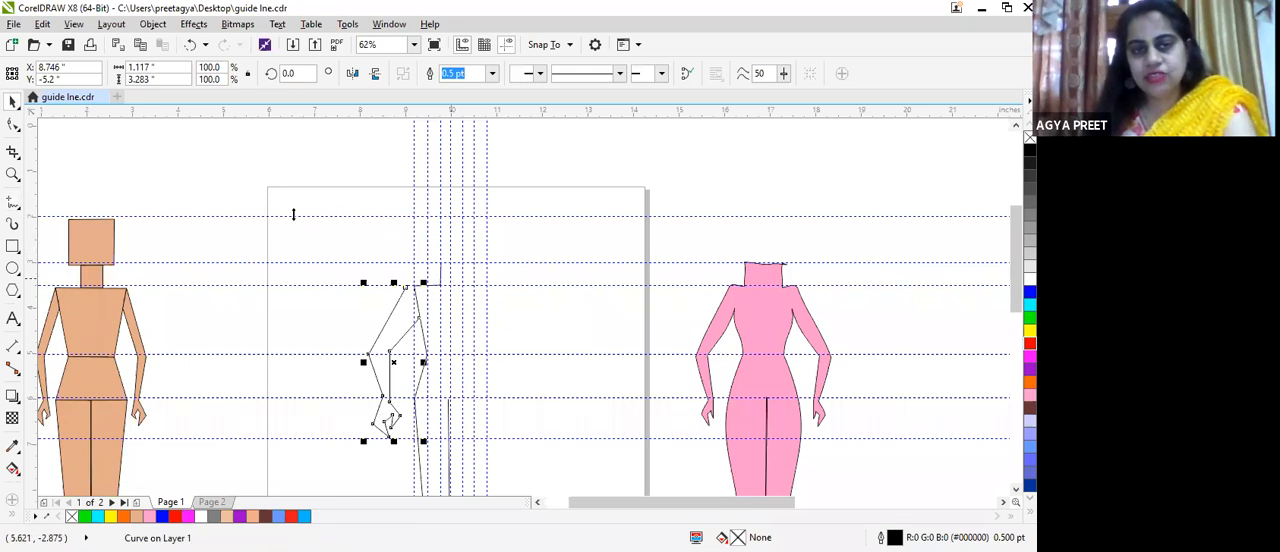
pyautogui.scroll(2, 433, 282)
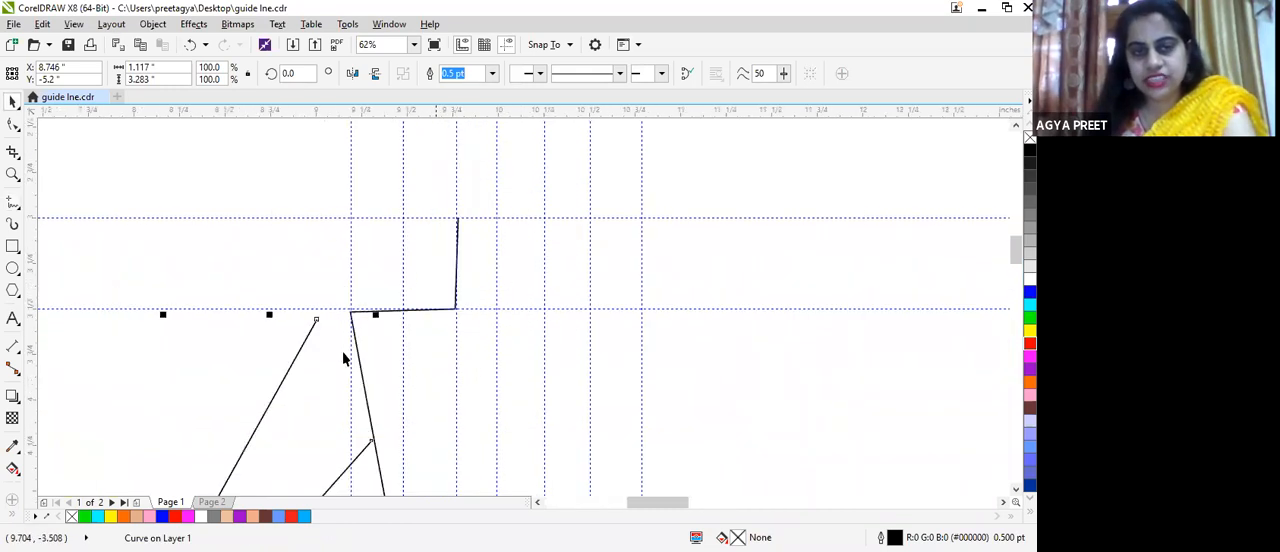
pyautogui.click(352, 316)
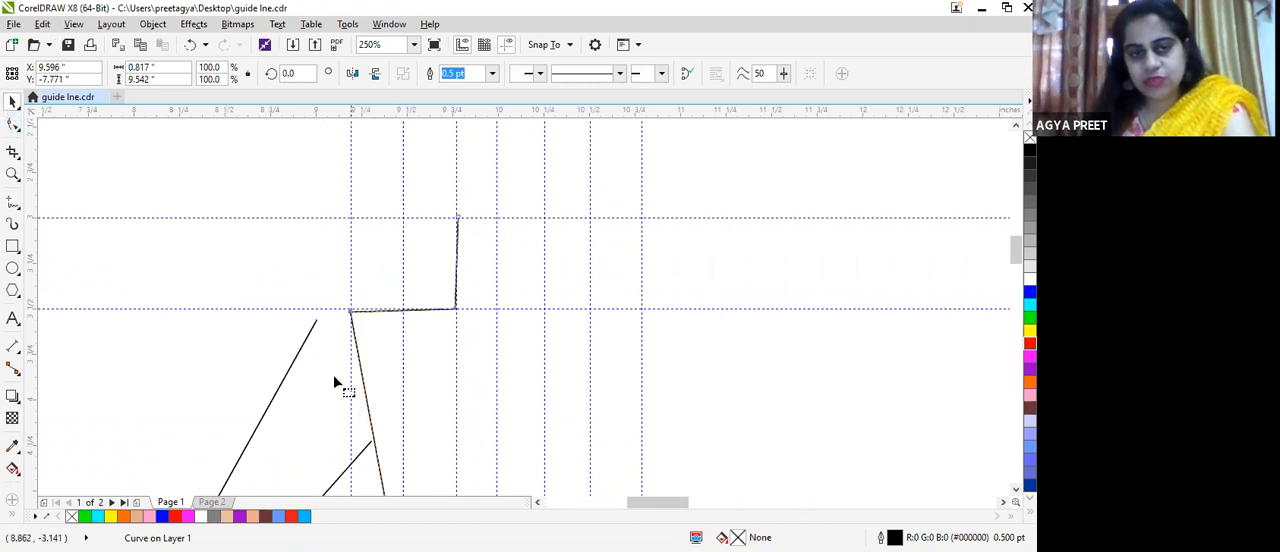
pyautogui.doubleClick(363, 372)
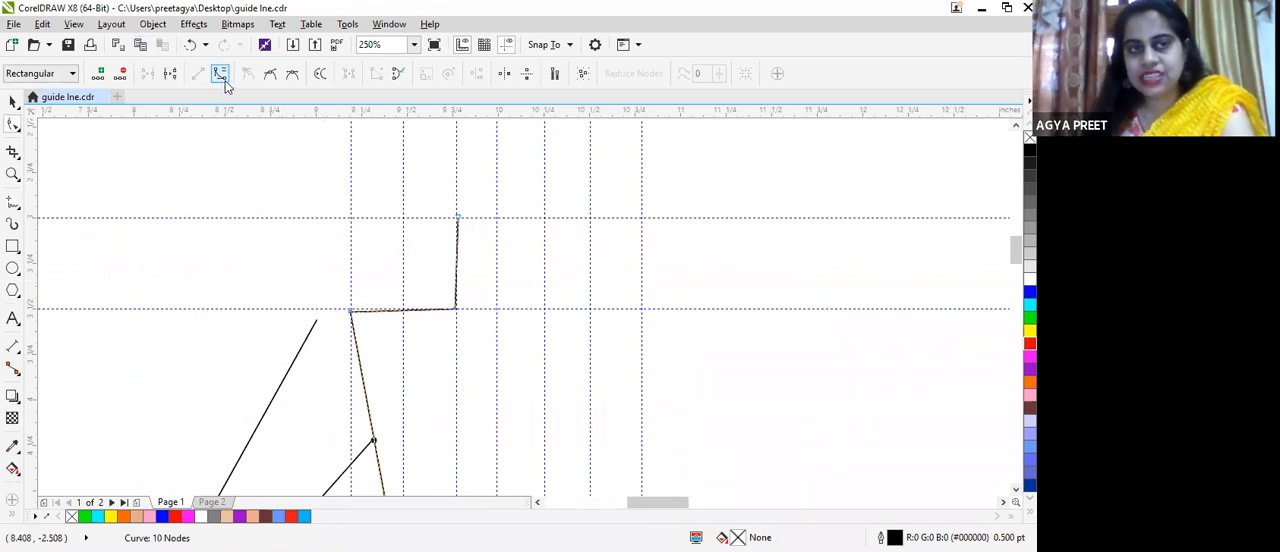
pyautogui.click(170, 73)
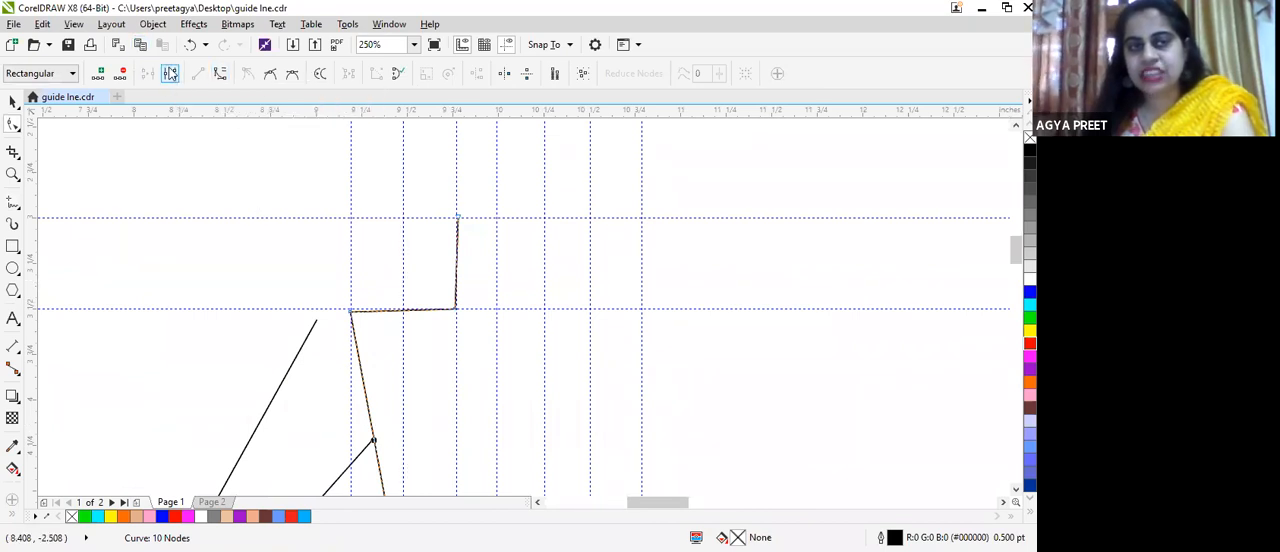
pyautogui.click(350, 312)
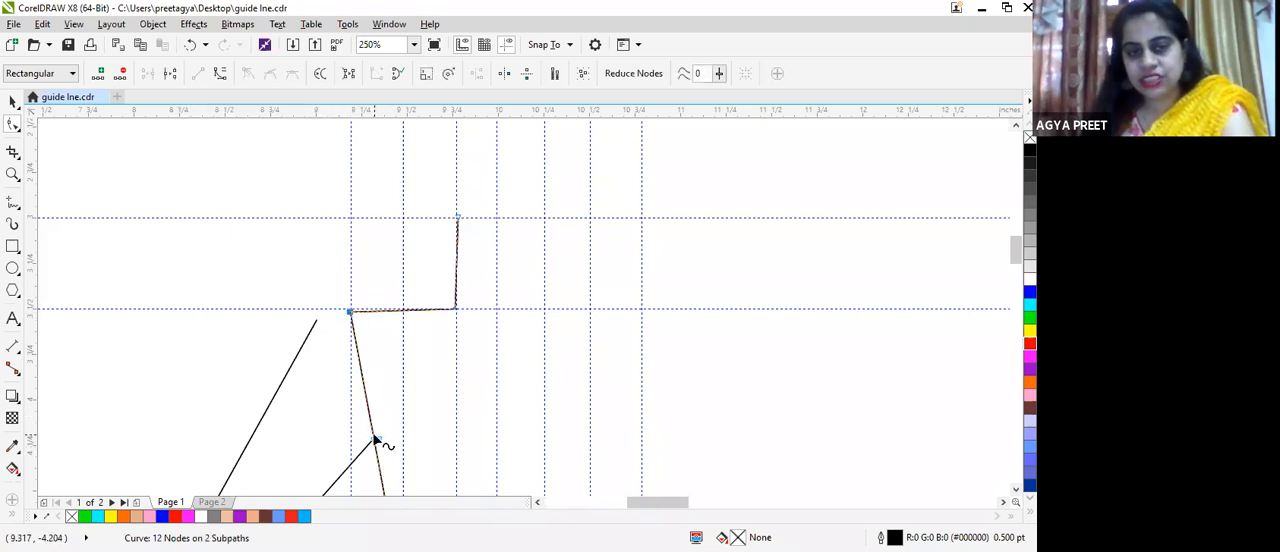
pyautogui.press('Delete')
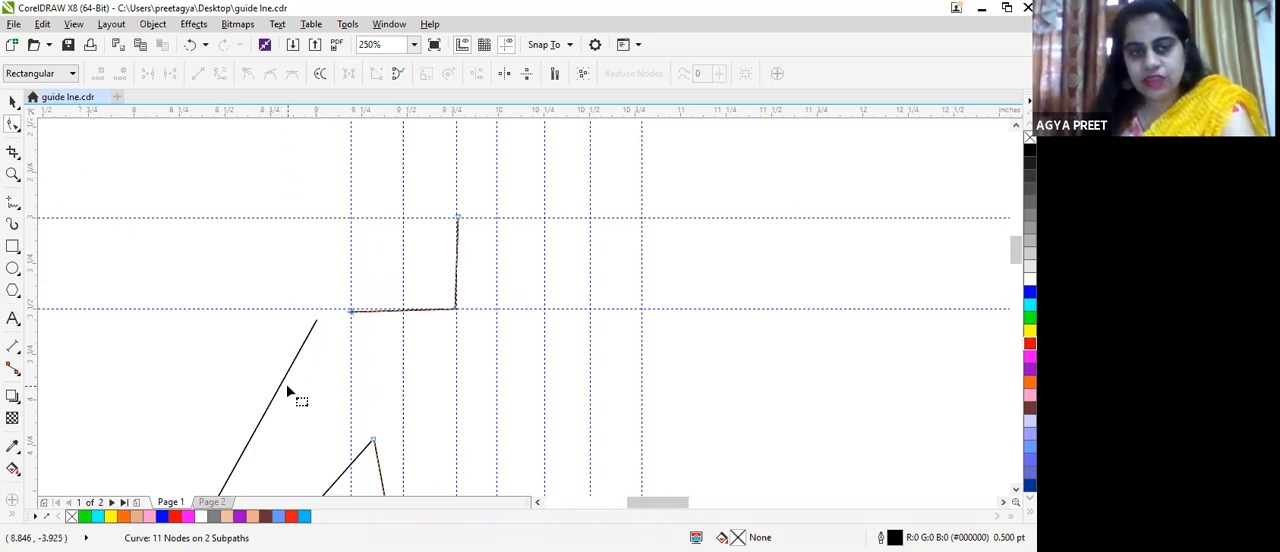
# Step: Move the arm outline's two end nodes onto the body's shoulder corner and armpit node
pyautogui.moveTo(282, 387); pyautogui.dragTo(315, 382)
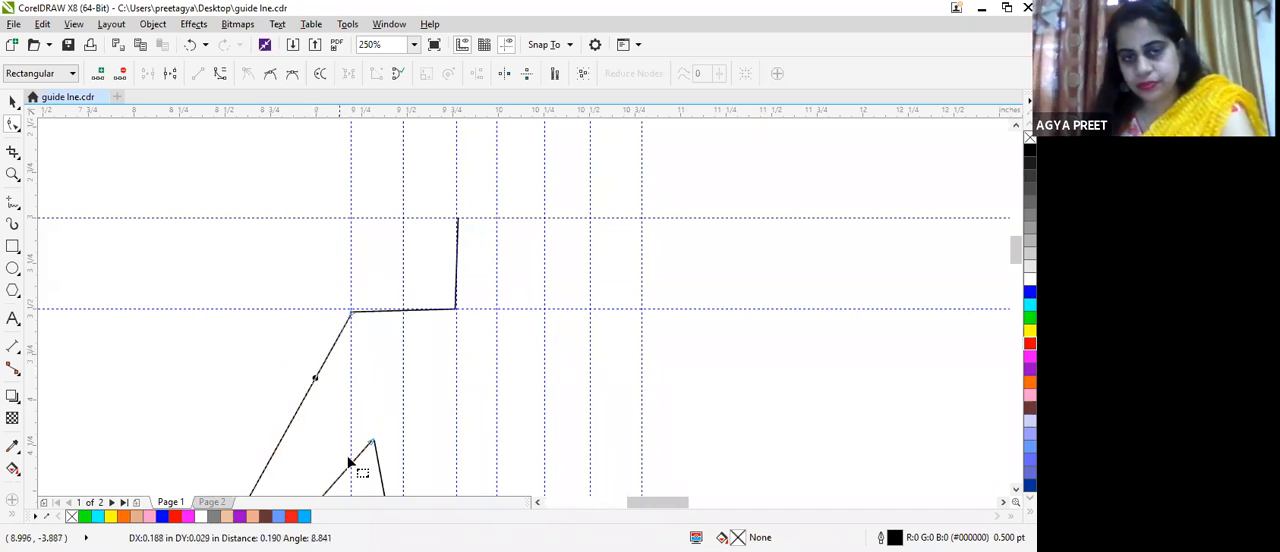
pyautogui.moveTo(370, 443); pyautogui.dragTo(375, 449)
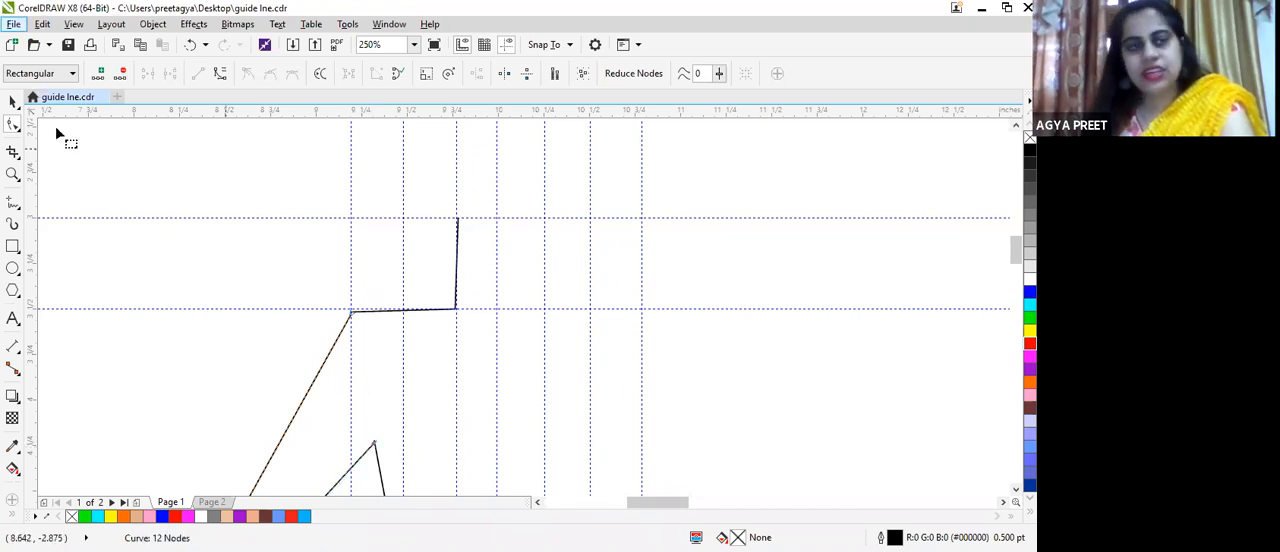
pyautogui.press('space')
# Step: Examine the new half-croquis outline from the shoulder down through the hand and leg to the foot
pyautogui.scroll(-3, 417, 428)
pyautogui.scroll(-5, 417, 428)
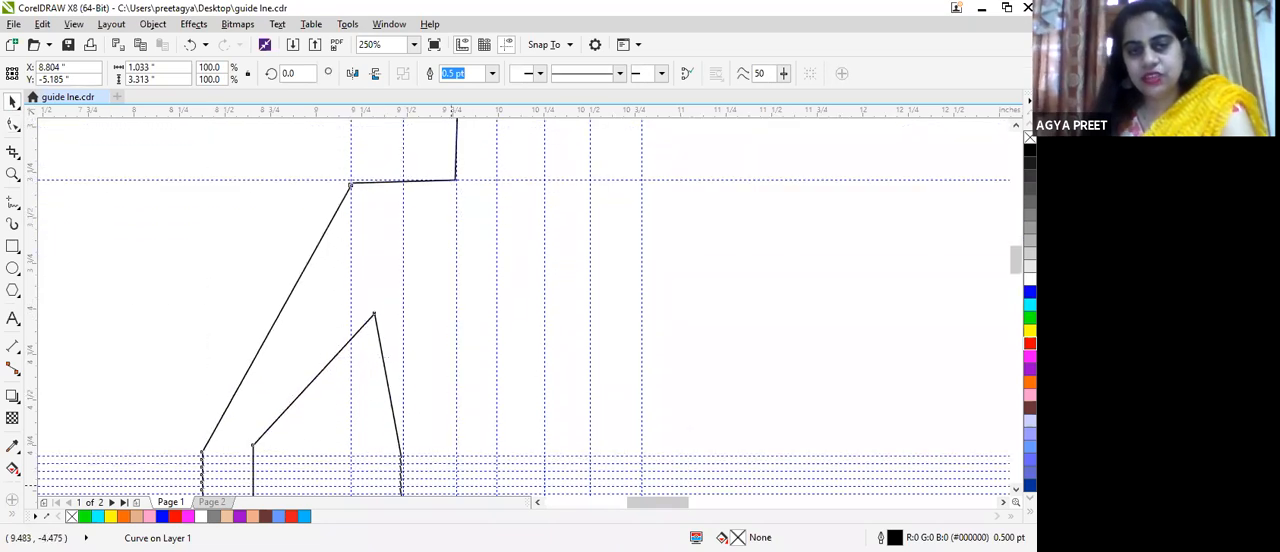
pyautogui.scroll(-7, 471, 418)
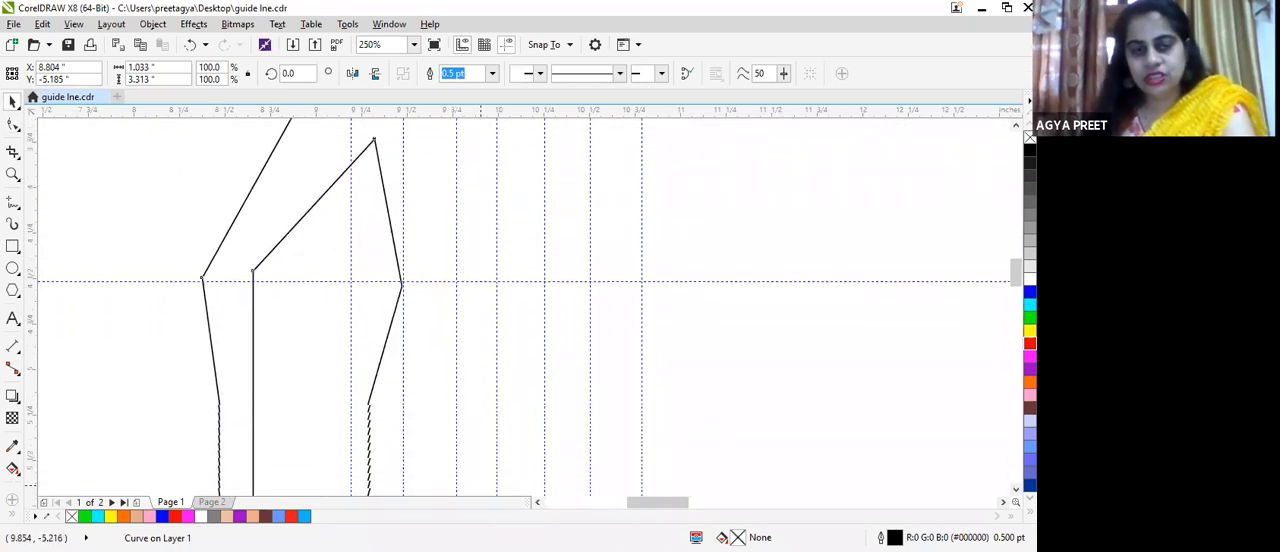
pyautogui.scroll(-7, 441, 482)
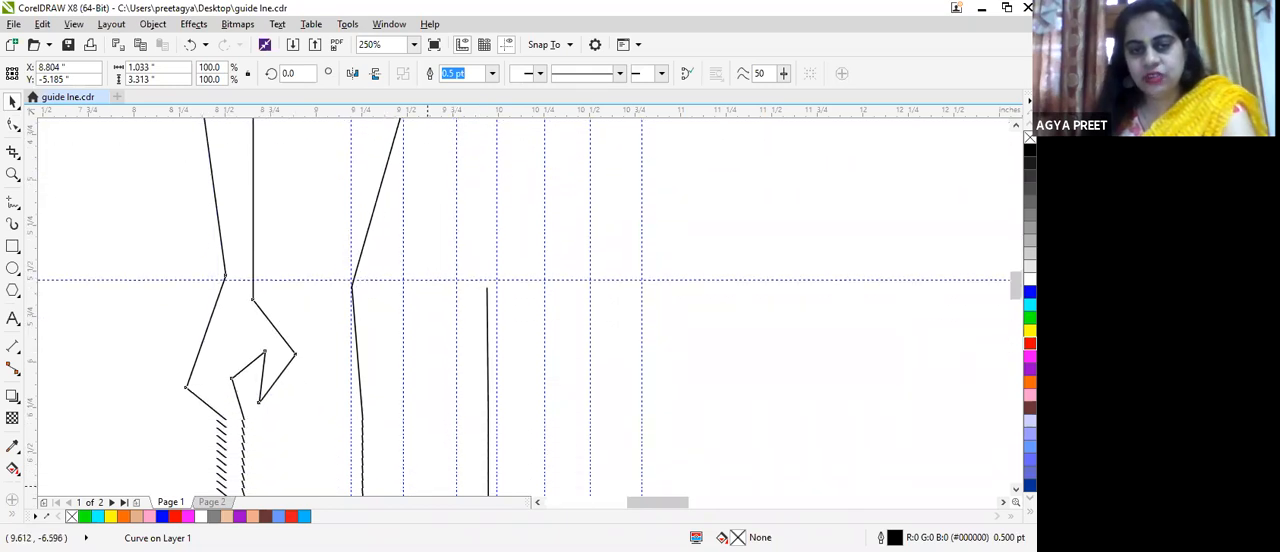
pyautogui.scroll(-8, 515, 466)
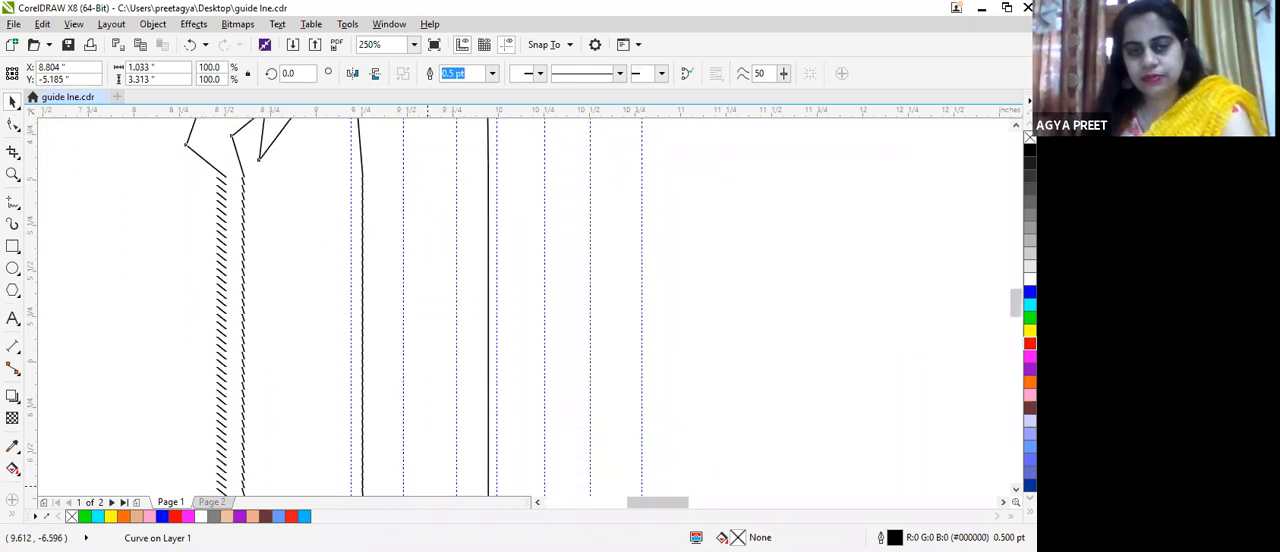
pyautogui.scroll(-8, 515, 474)
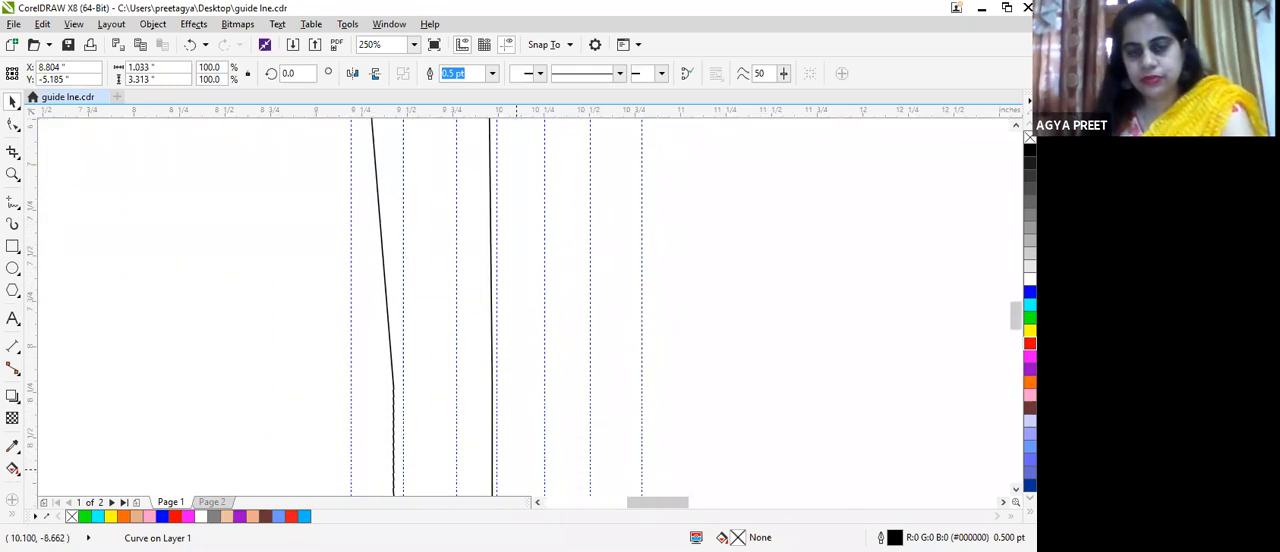
pyautogui.moveTo(516, 470)
pyautogui.mouseDown()
pyautogui.moveTo(524, 480)
pyautogui.moveTo(534, 437)
pyautogui.moveTo(549, 452)
pyautogui.moveTo(549, 434)
pyautogui.mouseUp()
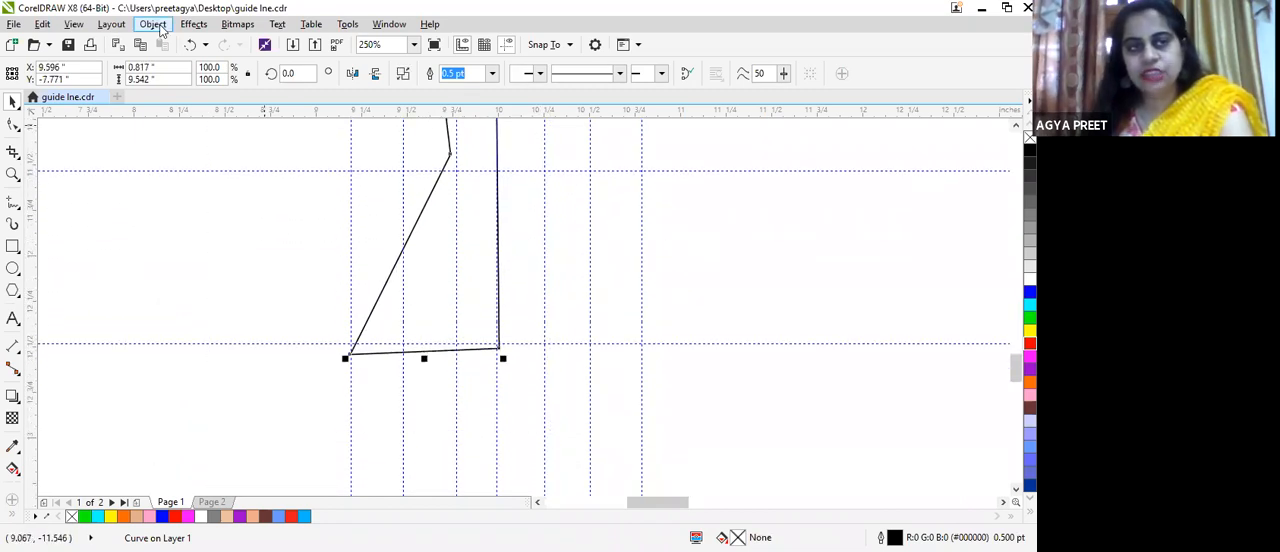
pyautogui.click(160, 28)
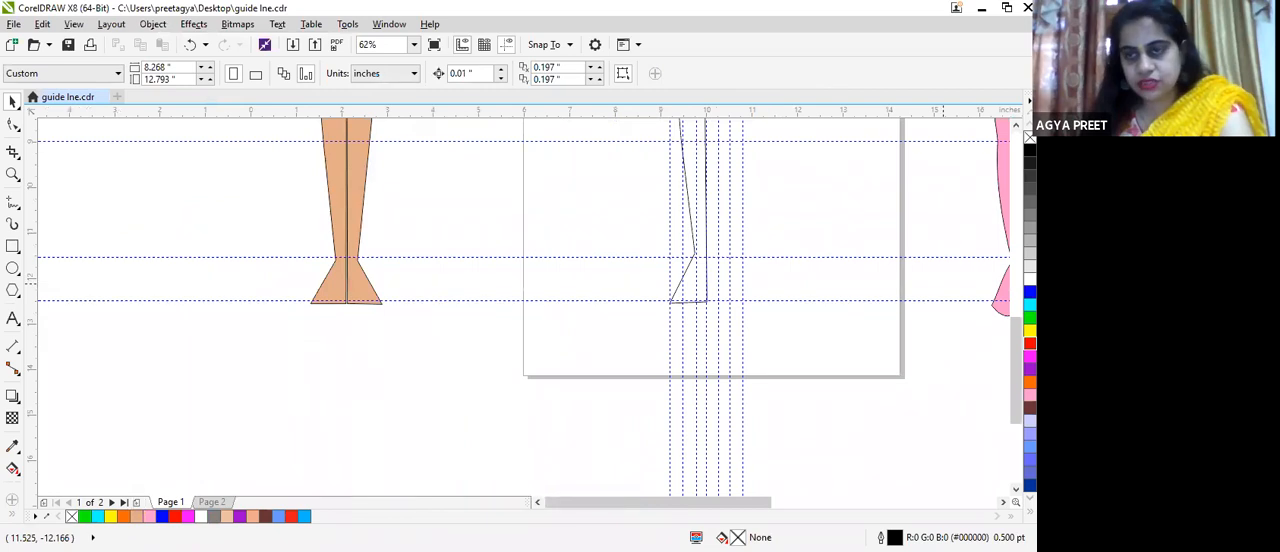
pyautogui.moveTo(1016, 371); pyautogui.dragTo(1016, 328)
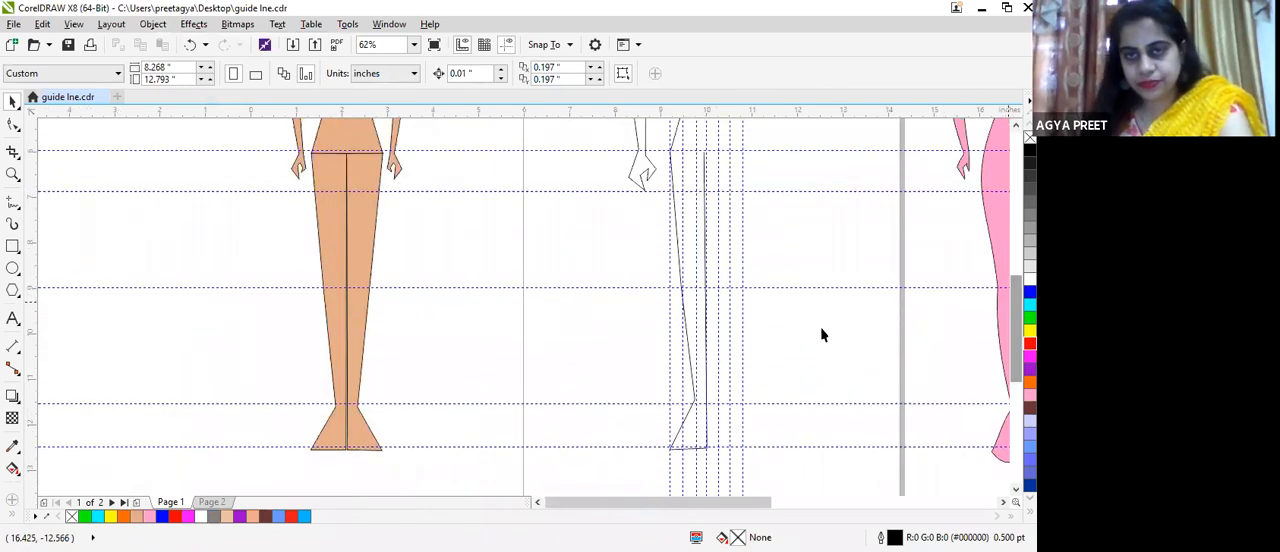
# Step: Select the arm and body outlines together and combine them into one curve
pyautogui.scroll(-3, 791, 291)
pyautogui.moveTo(820, 411); pyautogui.dragTo(822, 409)
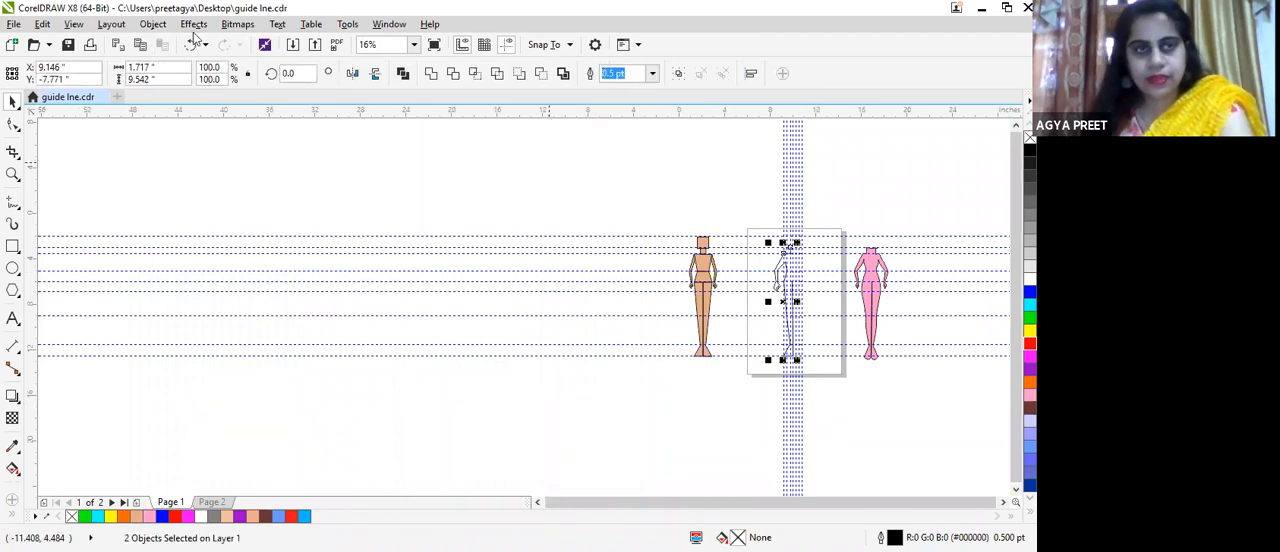
pyautogui.click(153, 25)
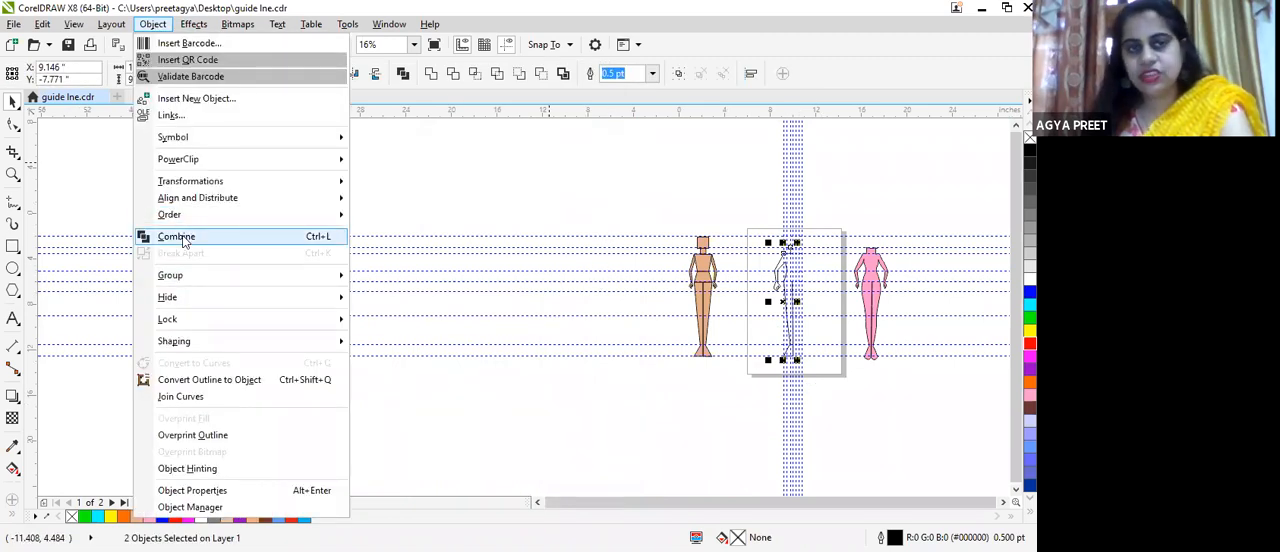
pyautogui.click(183, 241)
# Step: Join the arm's upper end node to the end node of the shoulder line, closing the gap at the shoulder
pyautogui.scroll(2, 855, 249)
pyautogui.scroll(3, 606, 343)
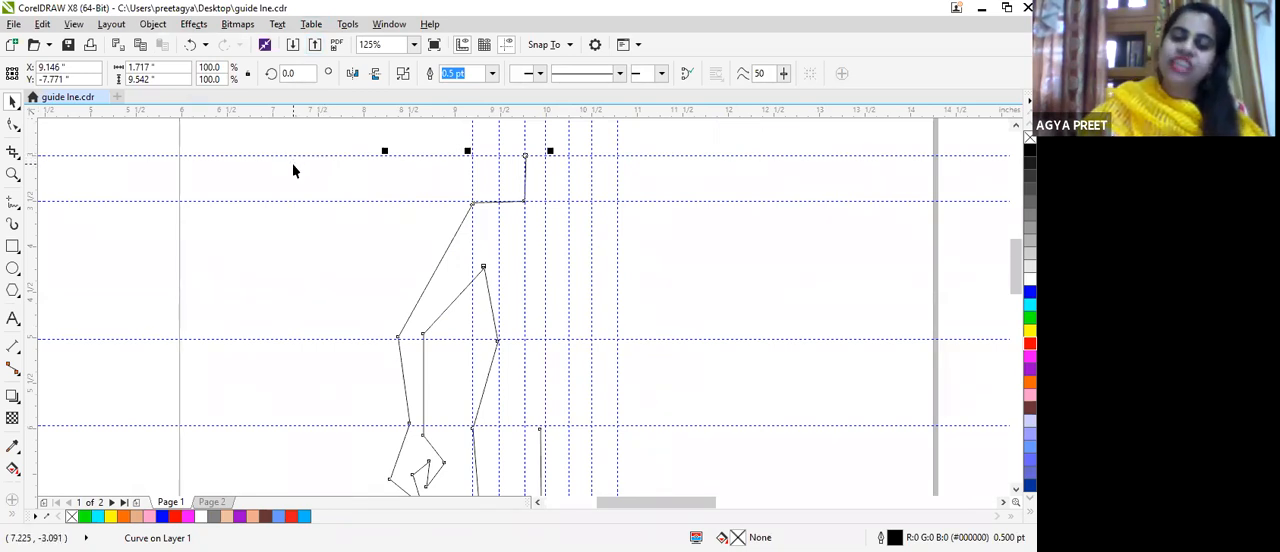
pyautogui.scroll(-1, 377, 164)
pyautogui.scroll(2, 434, 172)
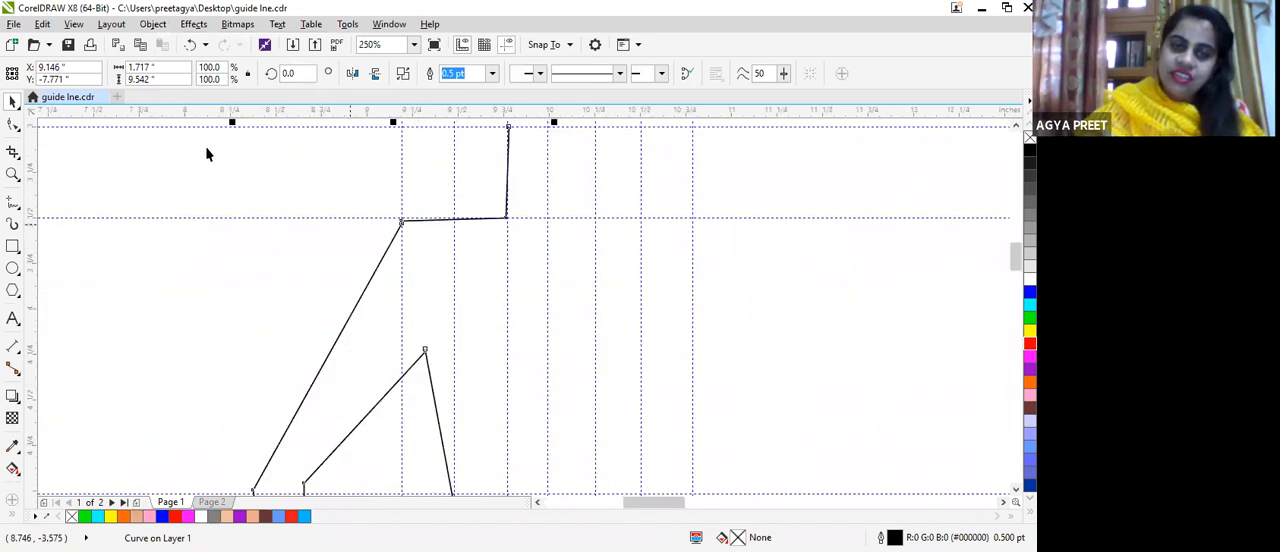
pyautogui.click(19, 124)
pyautogui.scroll(1, 108, 138)
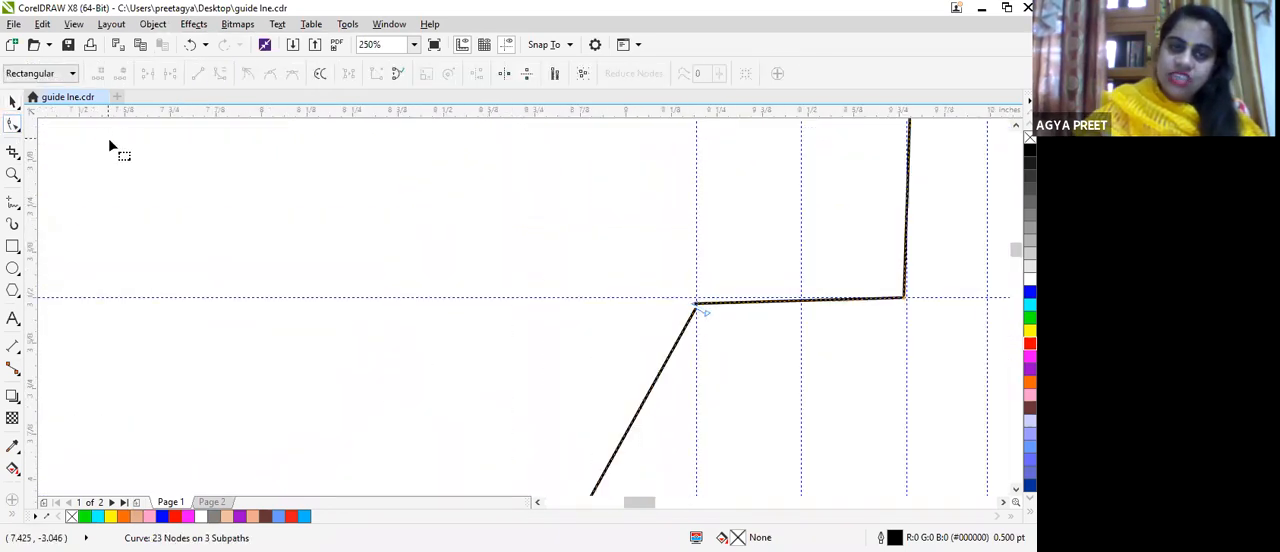
pyautogui.scroll(1, 819, 335)
pyautogui.scroll(1, 676, 305)
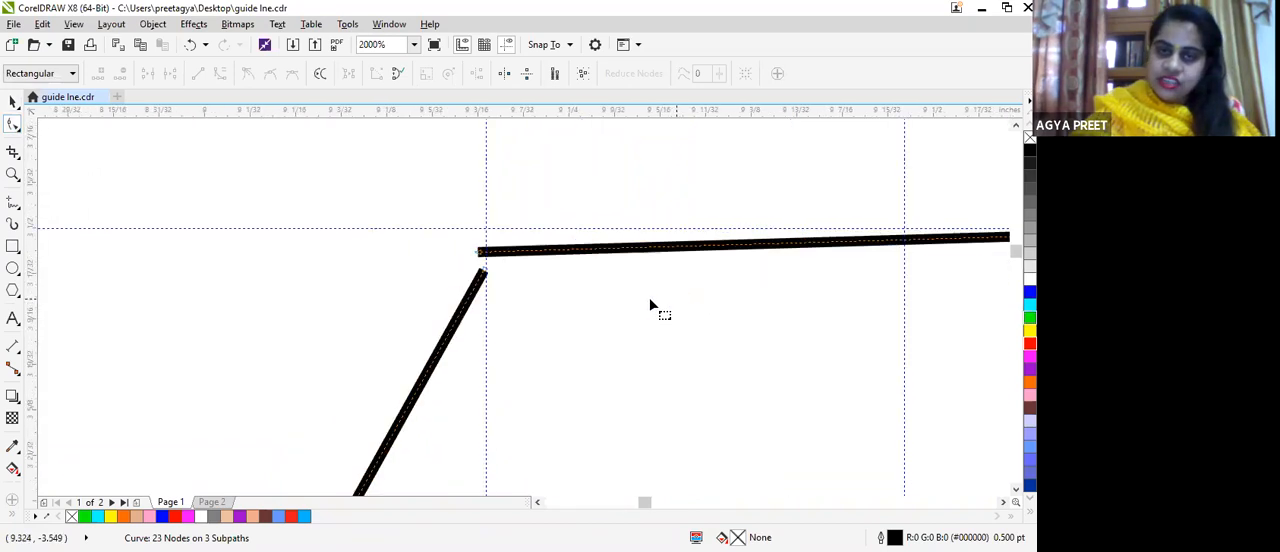
pyautogui.click(484, 271)
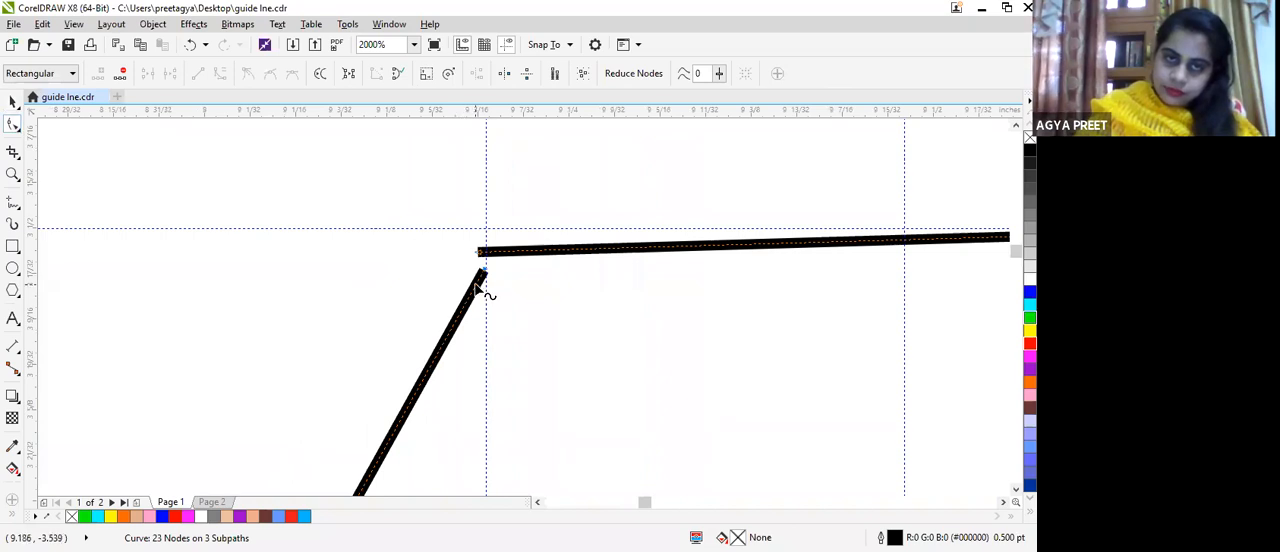
pyautogui.moveTo(480, 286); pyautogui.dragTo(474, 263)
pyautogui.scroll(3, 508, 257)
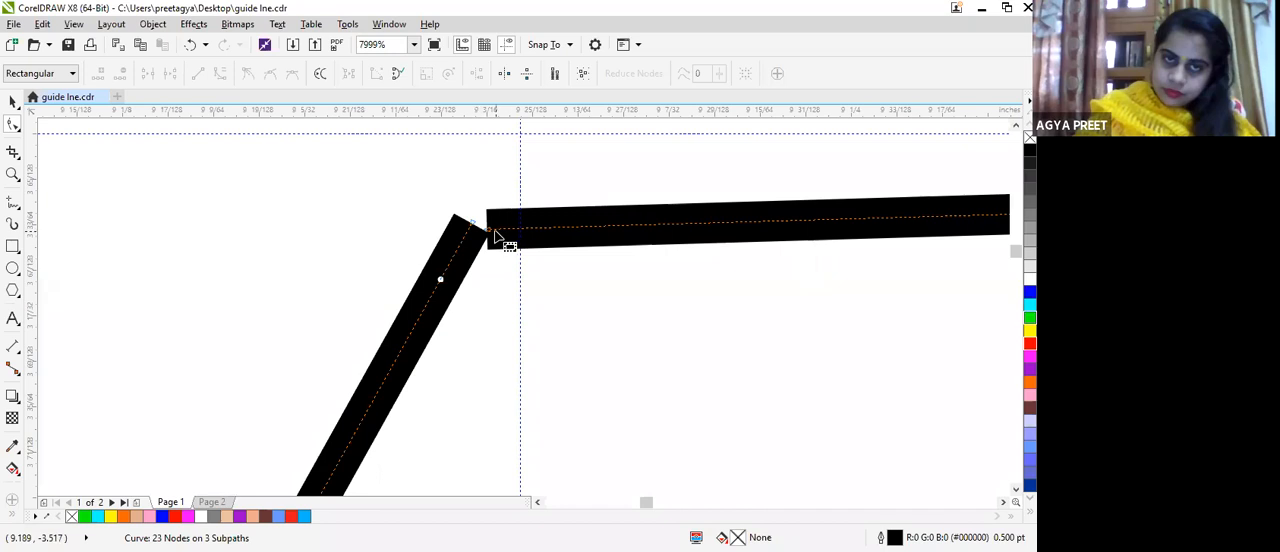
pyautogui.moveTo(469, 223); pyautogui.dragTo(470, 223)
pyautogui.scroll(-2, 510, 252)
pyautogui.scroll(6, 510, 258)
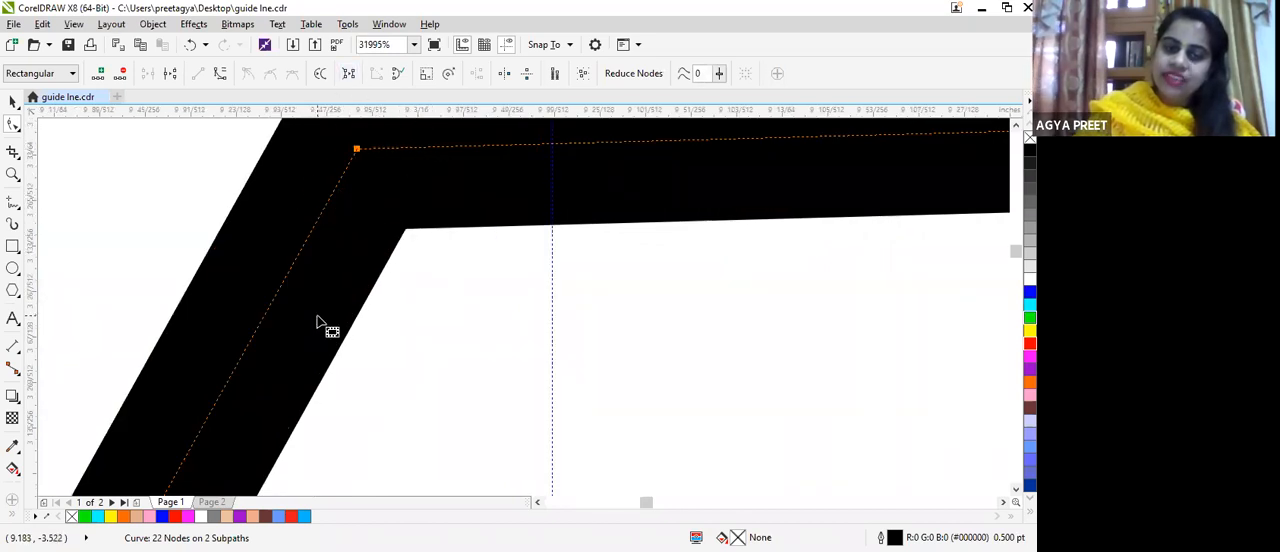
# Step: Move the arm's inner end node onto the body's end node at the armpit so the two outlines join
pyautogui.scroll(-9, 465, 238)
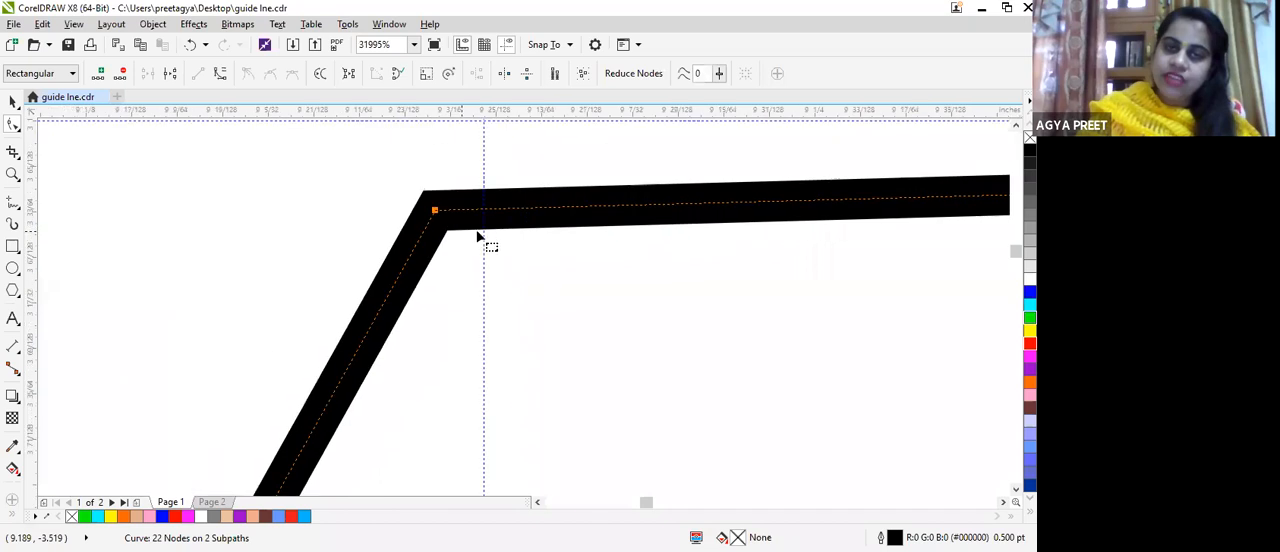
pyautogui.scroll(-3, 705, 294)
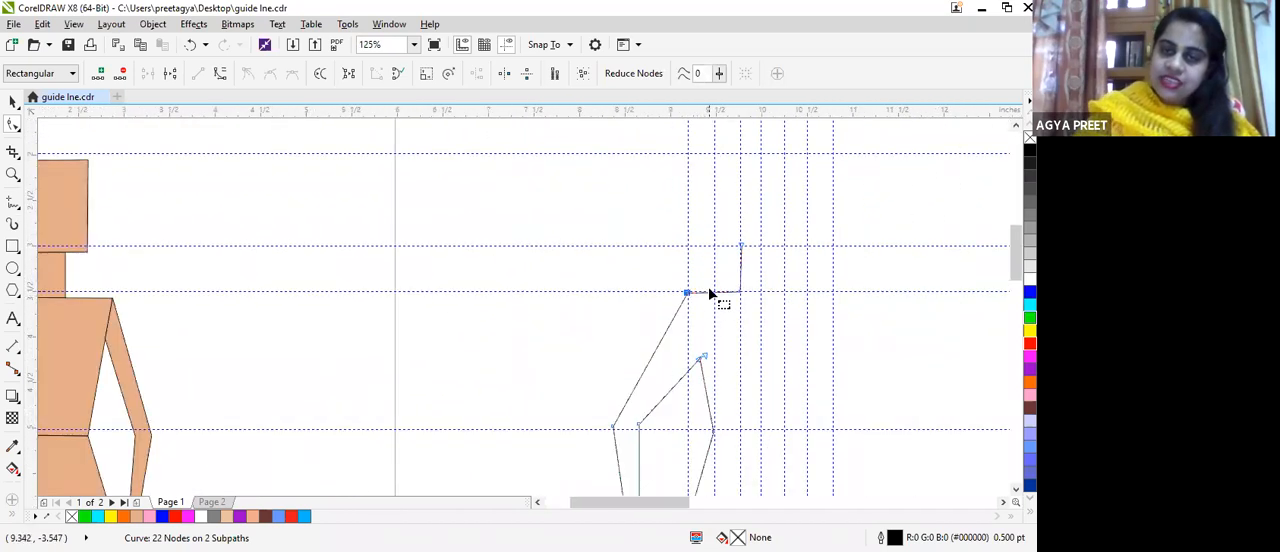
pyautogui.scroll(3, 708, 380)
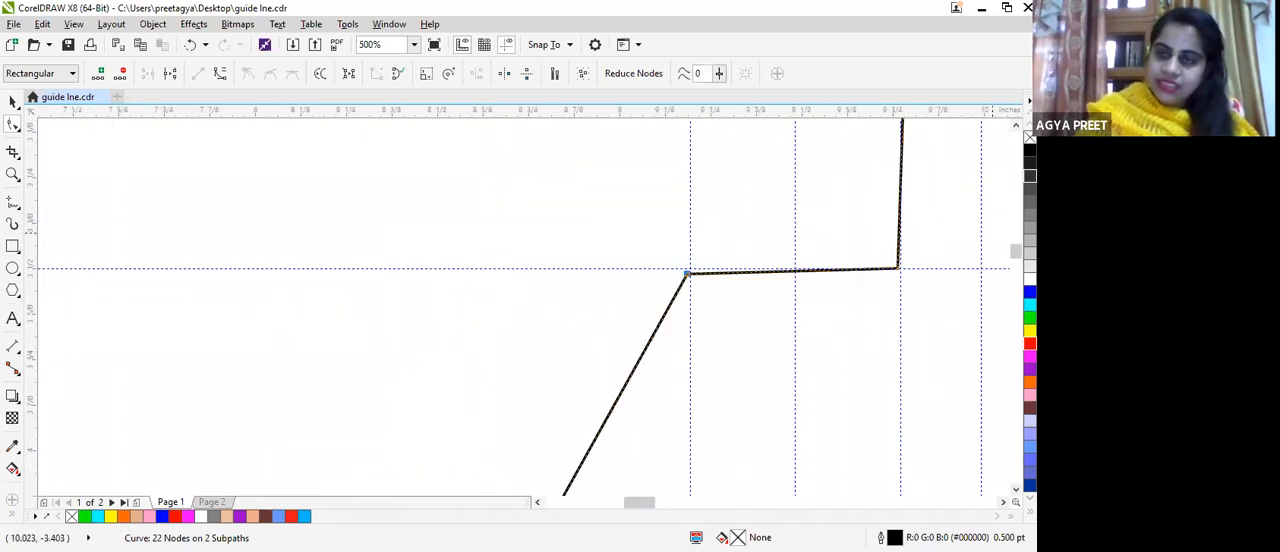
pyautogui.moveTo(1016, 252)
pyautogui.mouseDown()
pyautogui.moveTo(1016, 285)
pyautogui.moveTo(1016, 264)
pyautogui.mouseUp()
pyautogui.scroll(2, 789, 191)
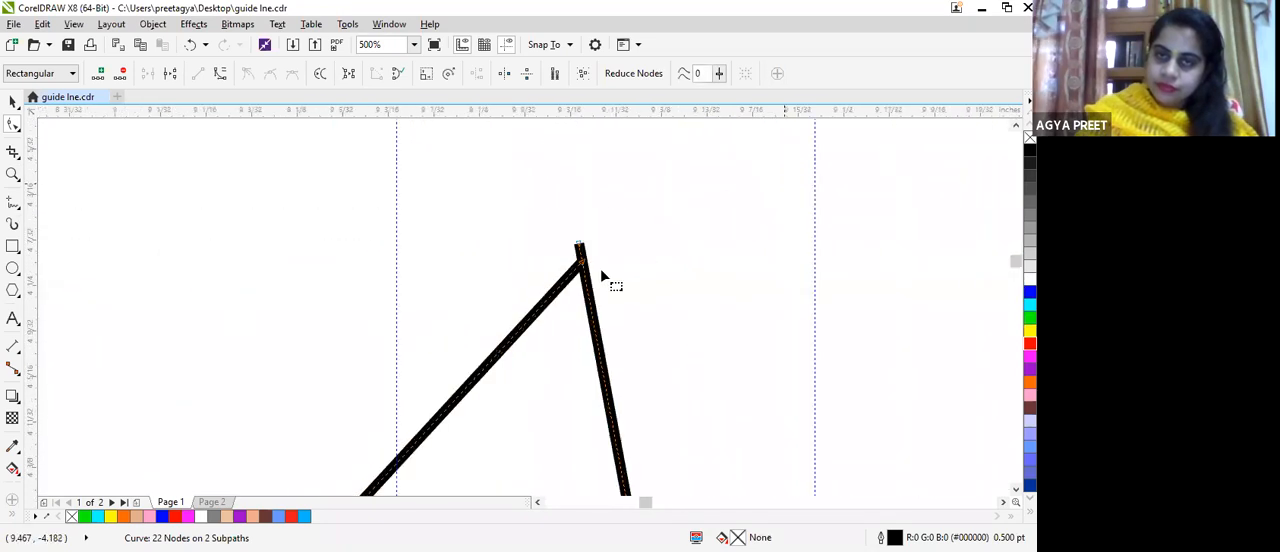
pyautogui.scroll(2, 566, 274)
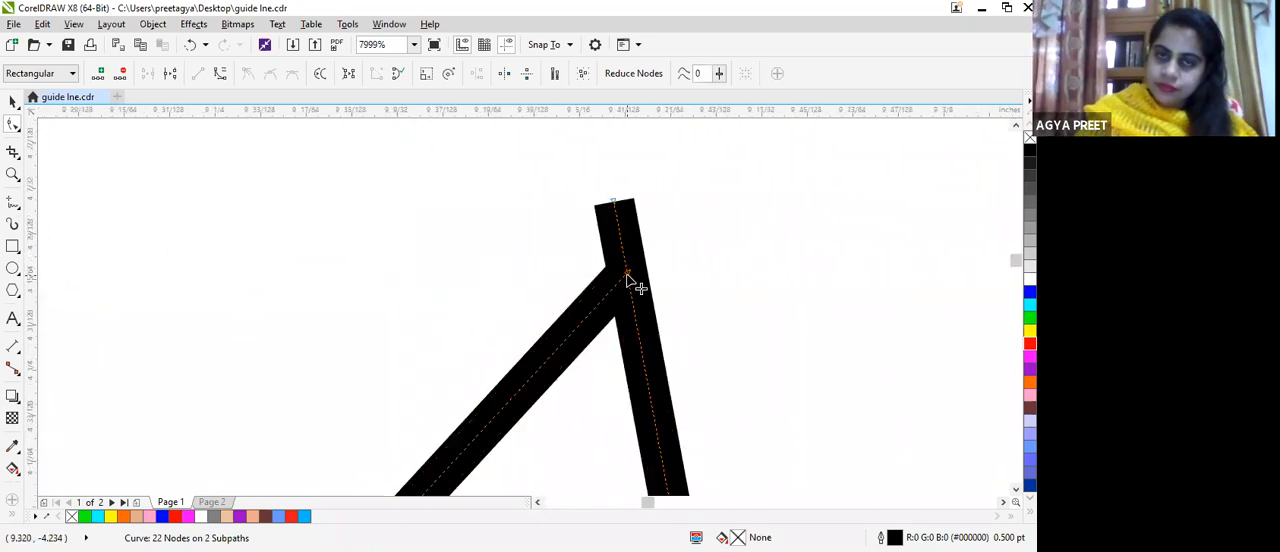
pyautogui.moveTo(620, 245); pyautogui.dragTo(616, 204)
pyautogui.scroll(-4, 671, 256)
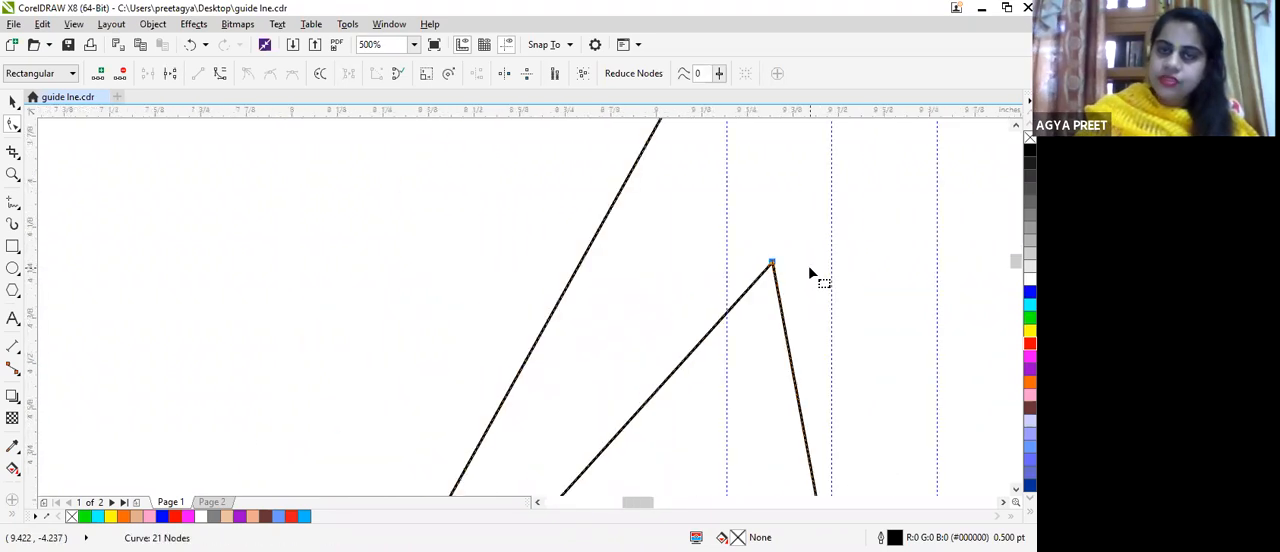
pyautogui.scroll(-4, 812, 272)
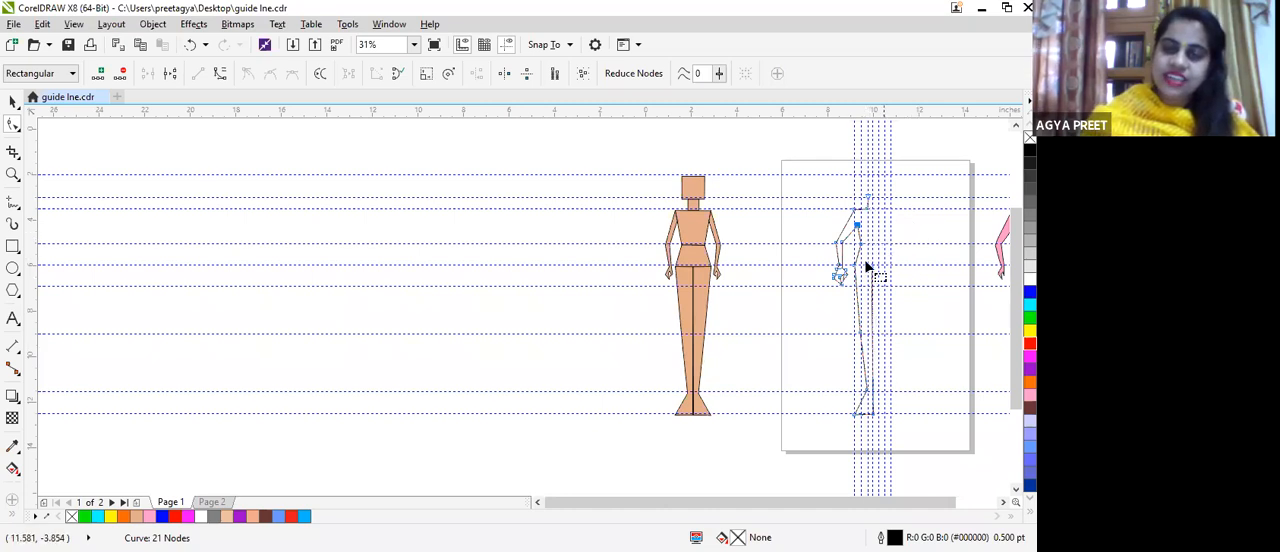
# Step: Convert the shoulder line to a curve, then bend it upward and the outer upper arm outward into a rounded shoulder
pyautogui.scroll(4, 864, 268)
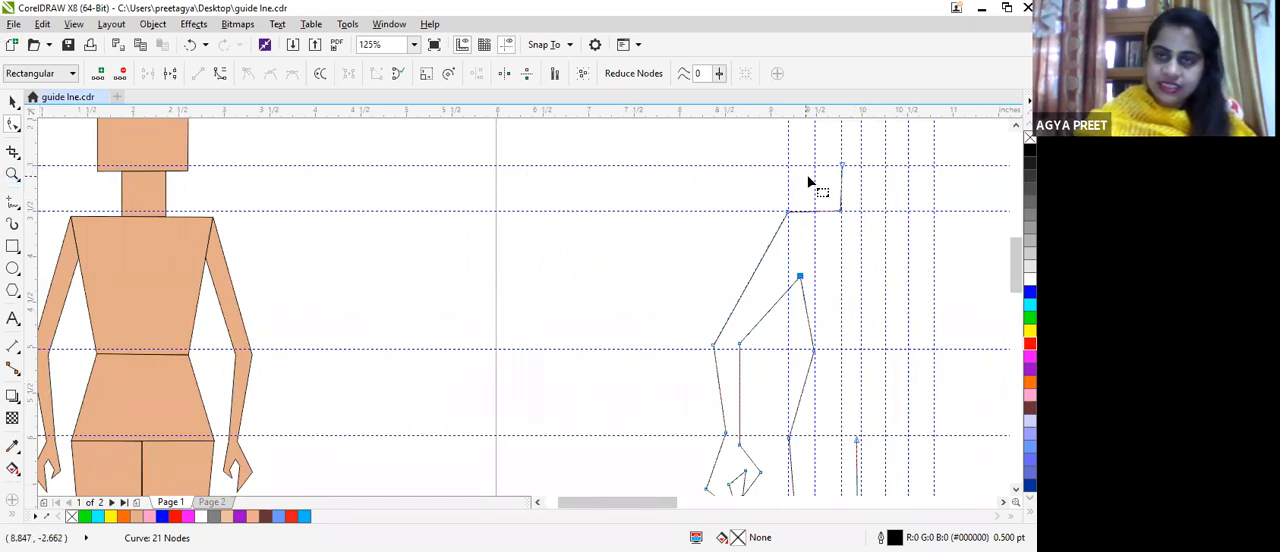
pyautogui.scroll(2, 812, 185)
pyautogui.click(820, 240)
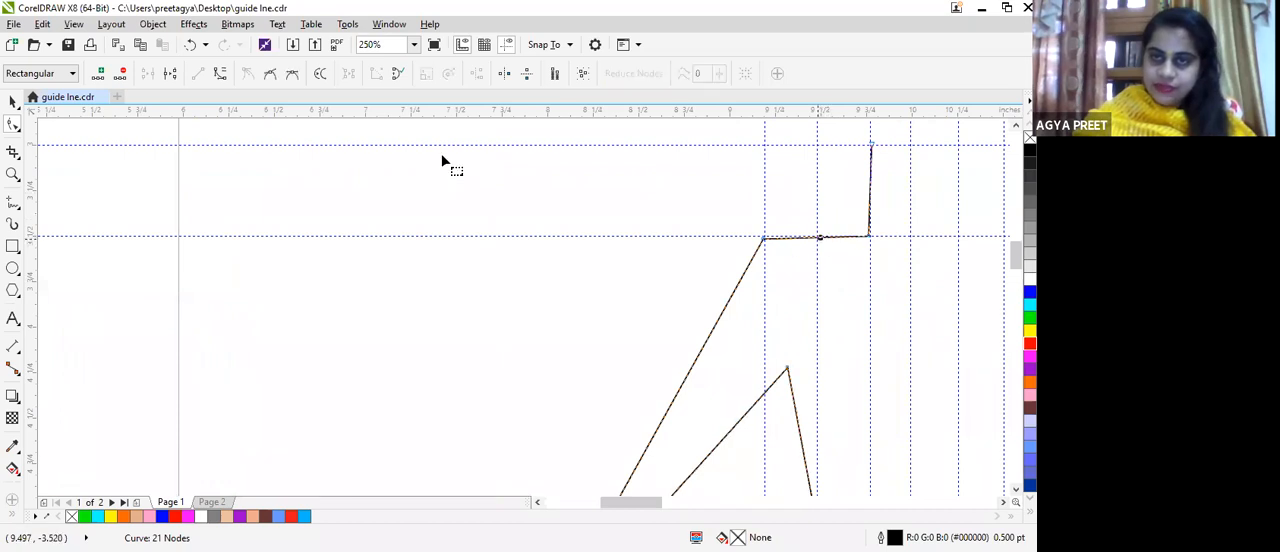
pyautogui.click(220, 73)
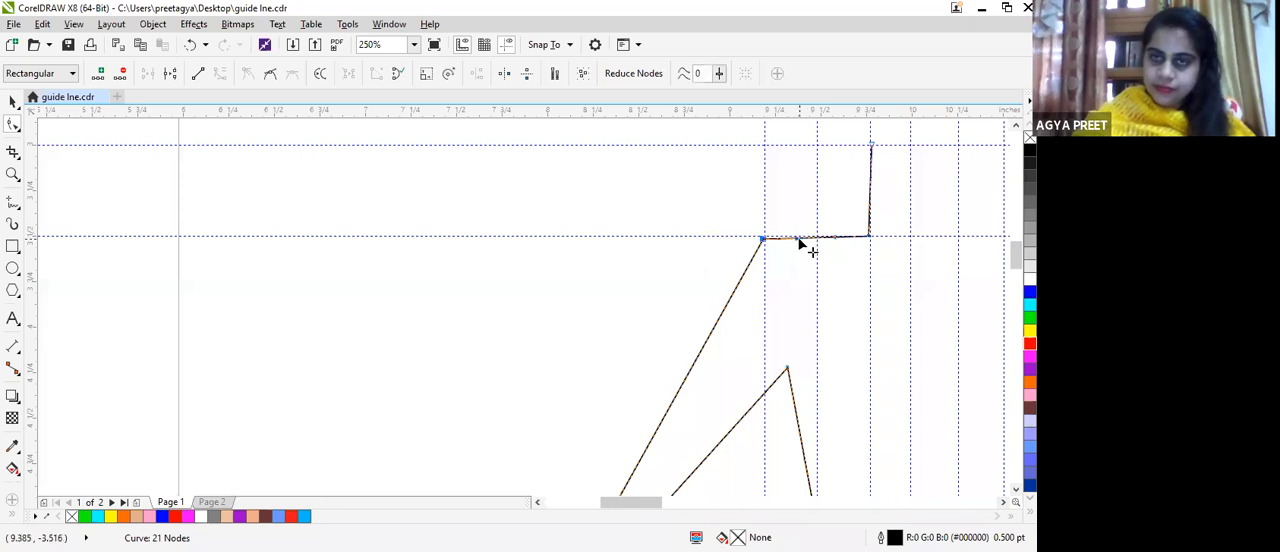
pyautogui.moveTo(798, 226); pyautogui.dragTo(788, 207)
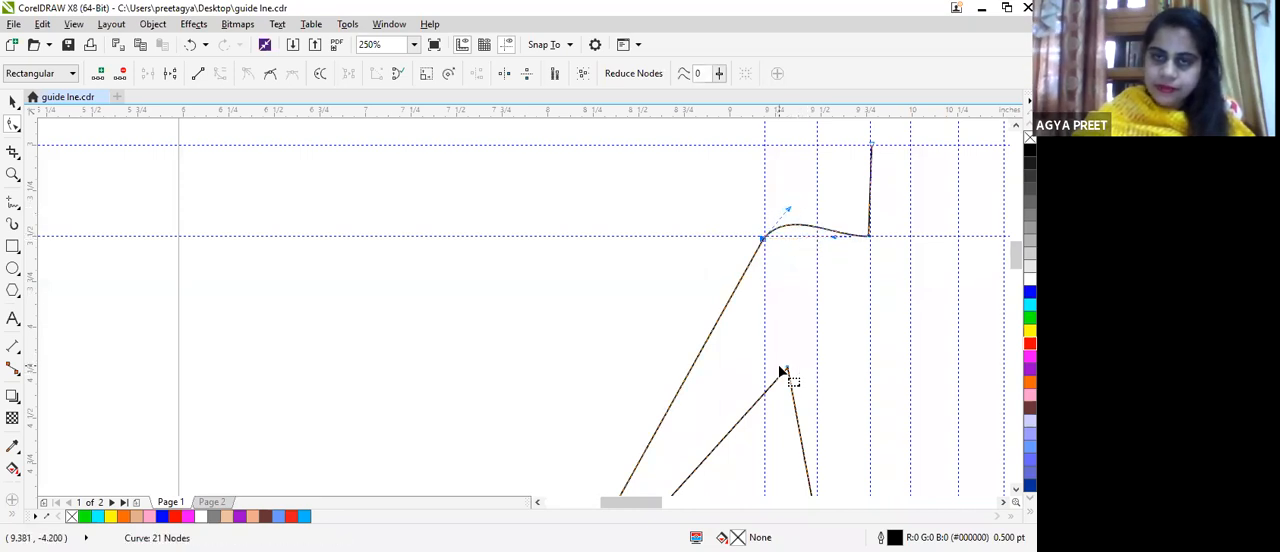
pyautogui.click(685, 385)
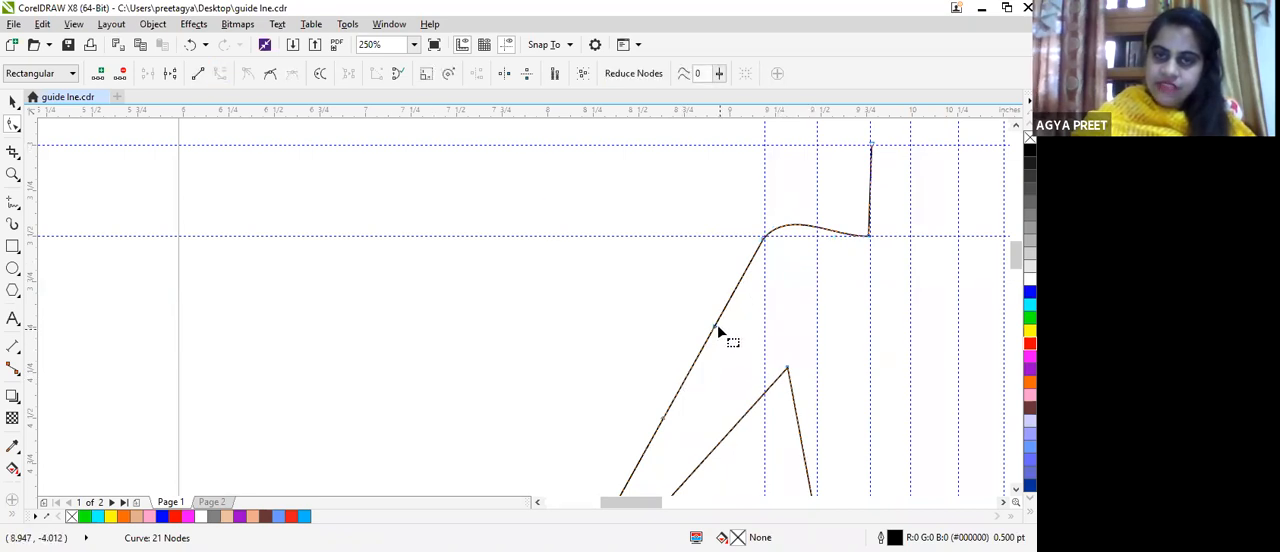
pyautogui.moveTo(714, 334); pyautogui.dragTo(697, 306)
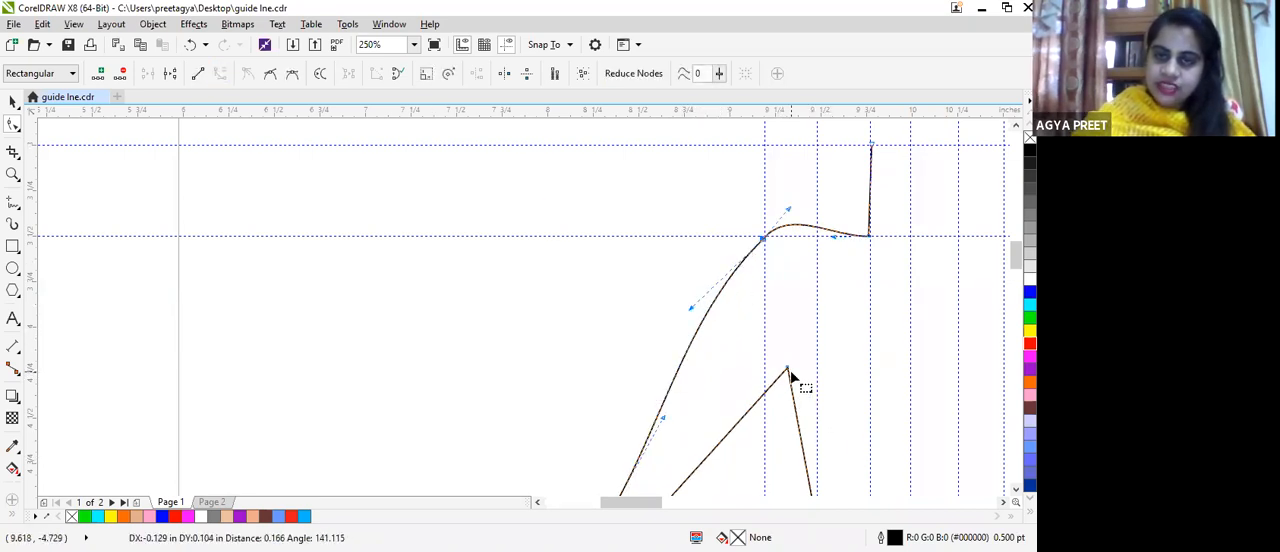
# Step: Raise the armpit node about 0.1 inch and convert the inner upper-arm line into a nearly straight curve
pyautogui.moveTo(789, 370); pyautogui.dragTo(785, 350)
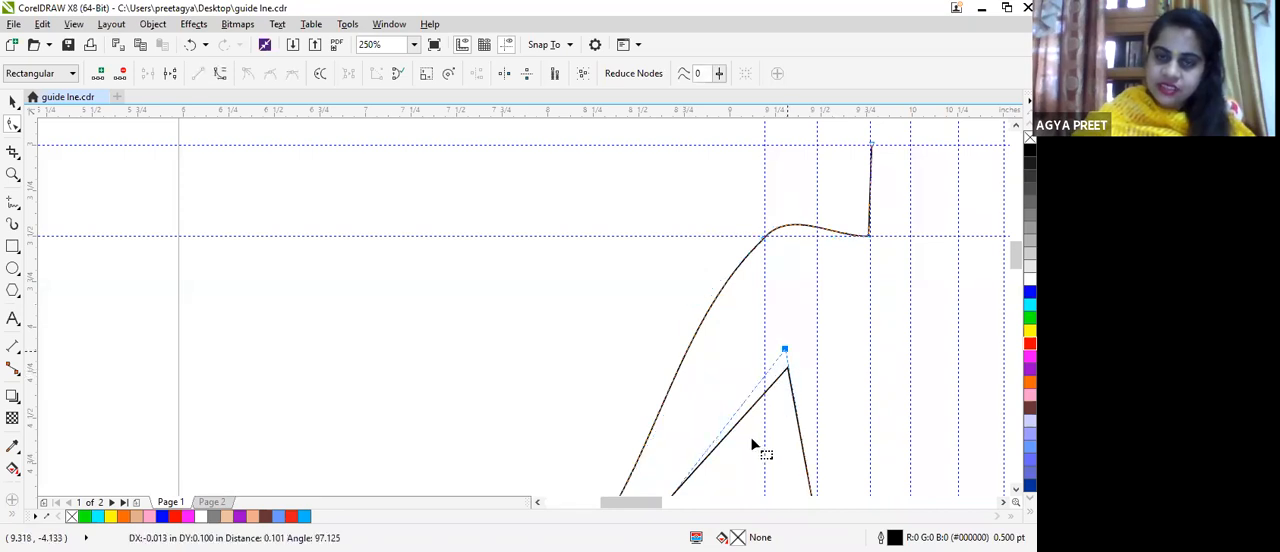
pyautogui.click(718, 444)
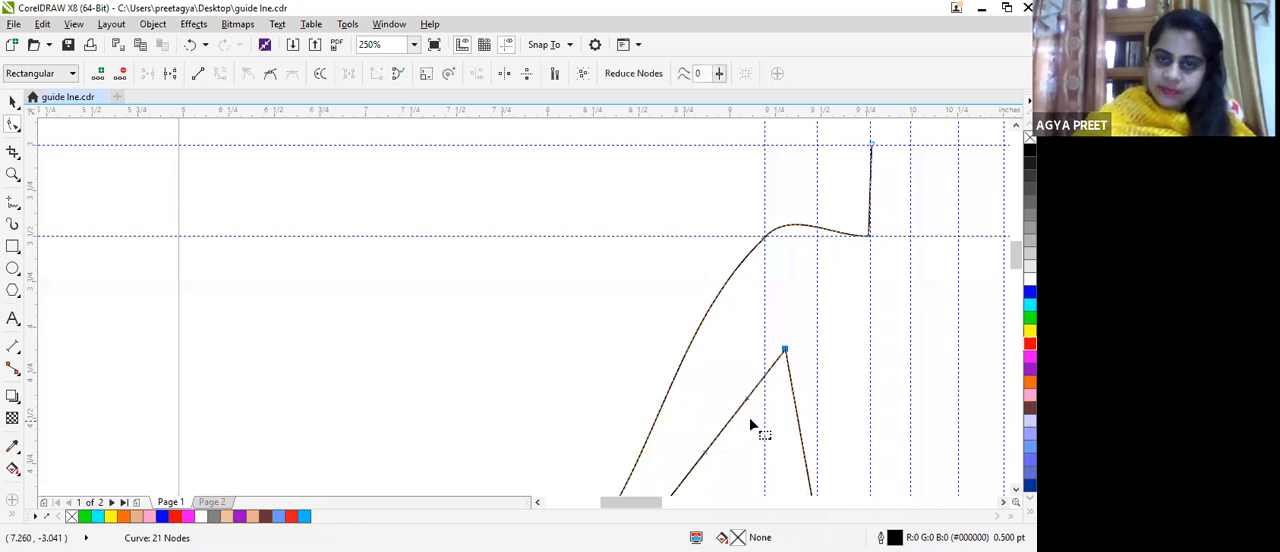
pyautogui.moveTo(755, 406); pyautogui.dragTo(761, 412)
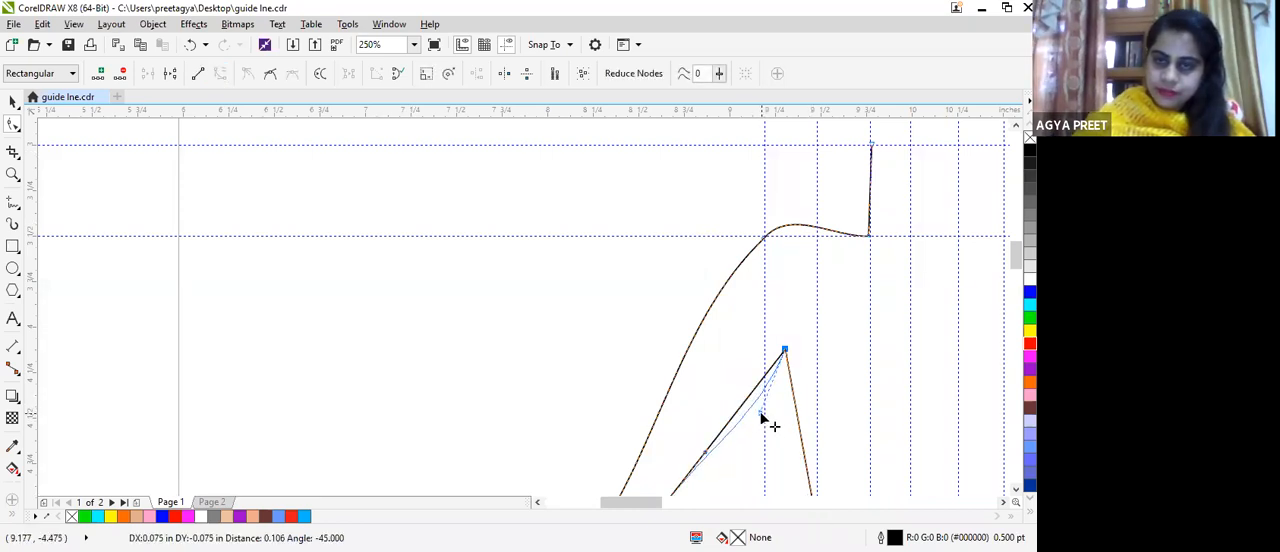
pyautogui.scroll(-2, 774, 426)
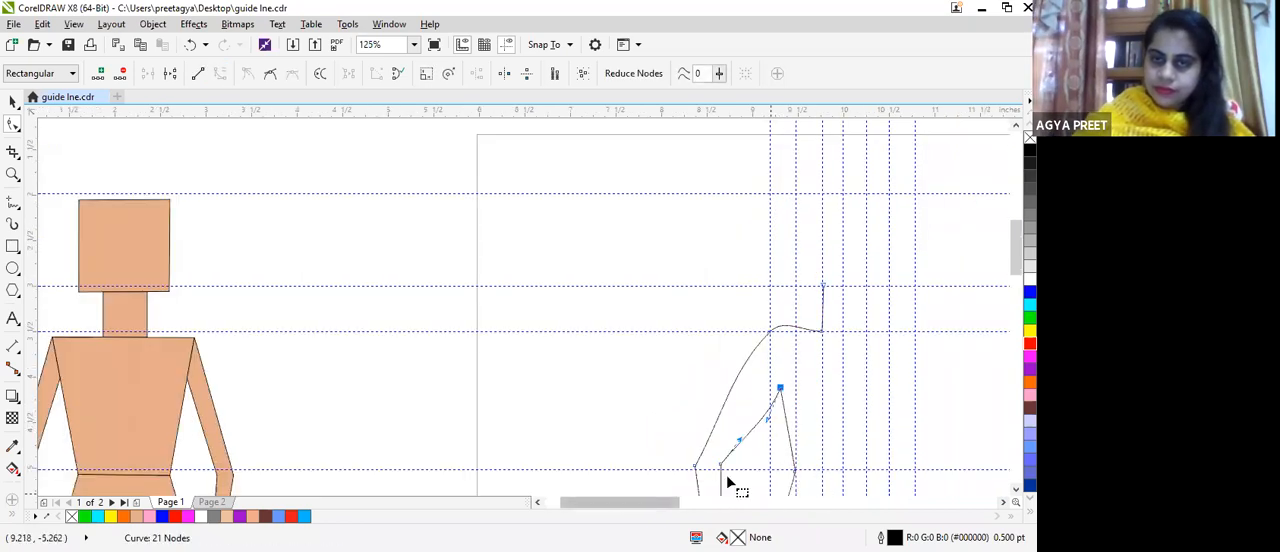
pyautogui.moveTo(765, 425); pyautogui.dragTo(753, 412)
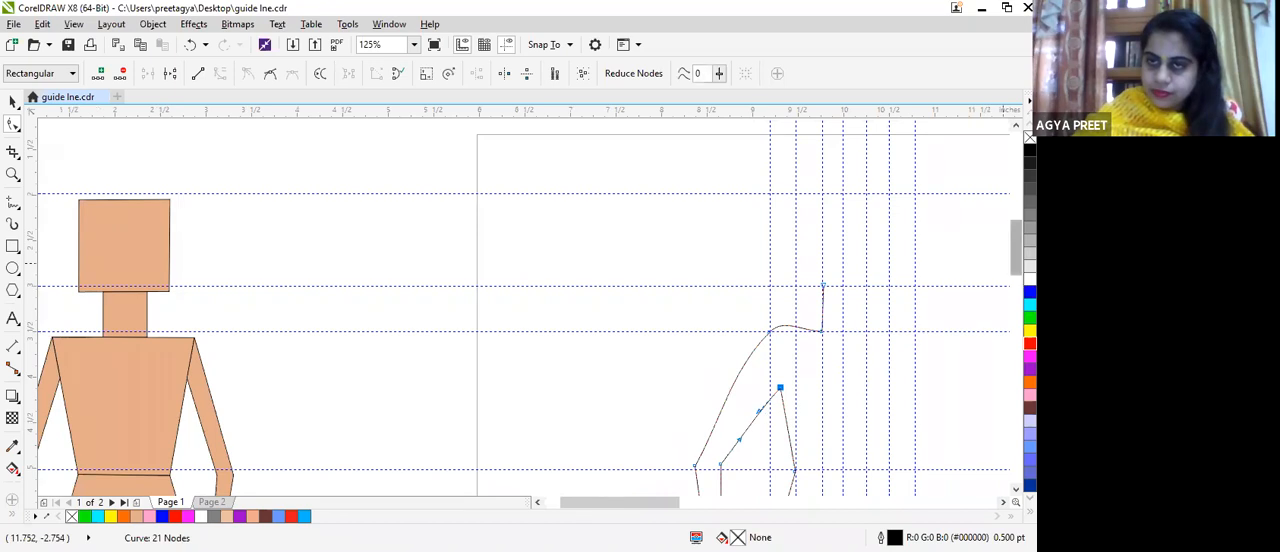
# Step: Nudge the inner forearm line slightly towards the body, convert it to a curve and bend it gently towards the body
pyautogui.scroll(-5, 680, 200)
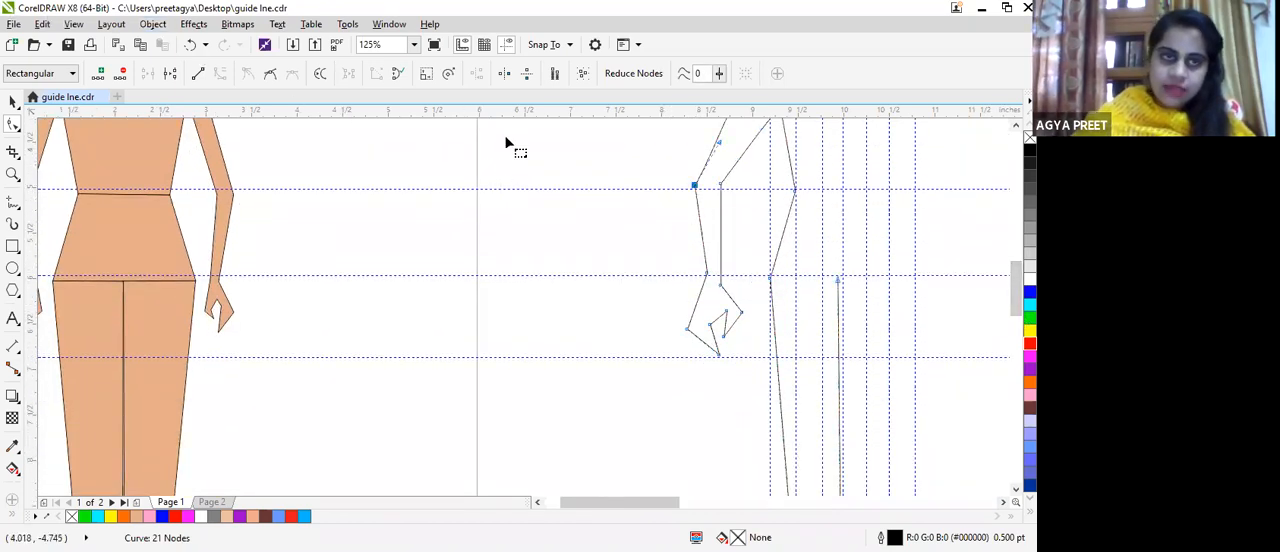
pyautogui.click(720, 184)
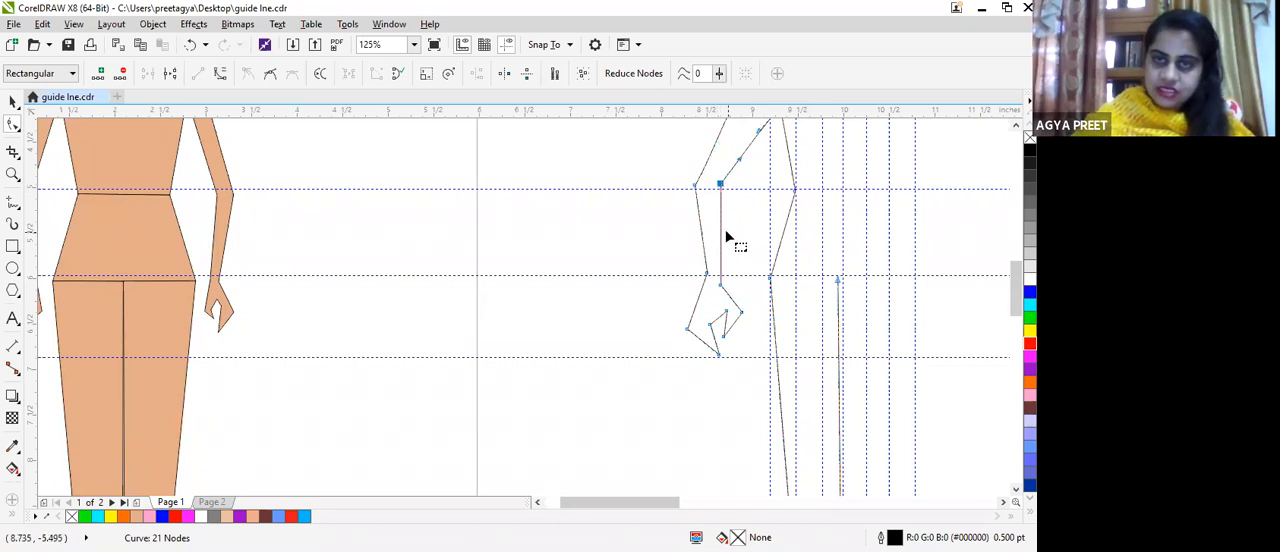
pyautogui.moveTo(720, 231); pyautogui.dragTo(722, 228)
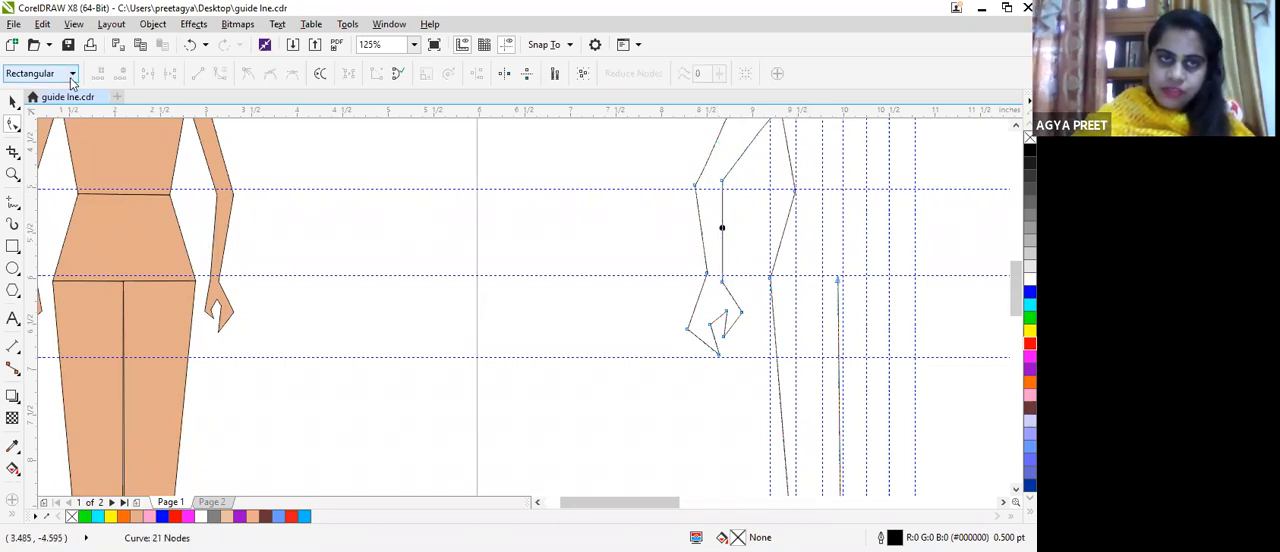
pyautogui.click(722, 229)
pyautogui.click(220, 75)
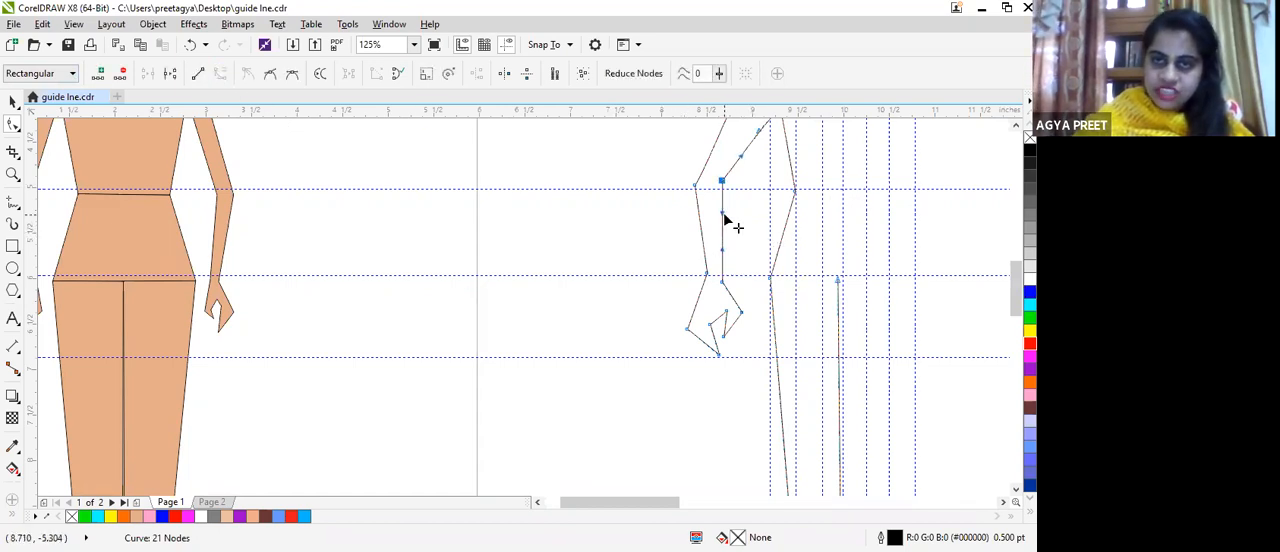
pyautogui.moveTo(741, 221); pyautogui.dragTo(737, 228)
pyautogui.moveTo(732, 230); pyautogui.dragTo(731, 229)
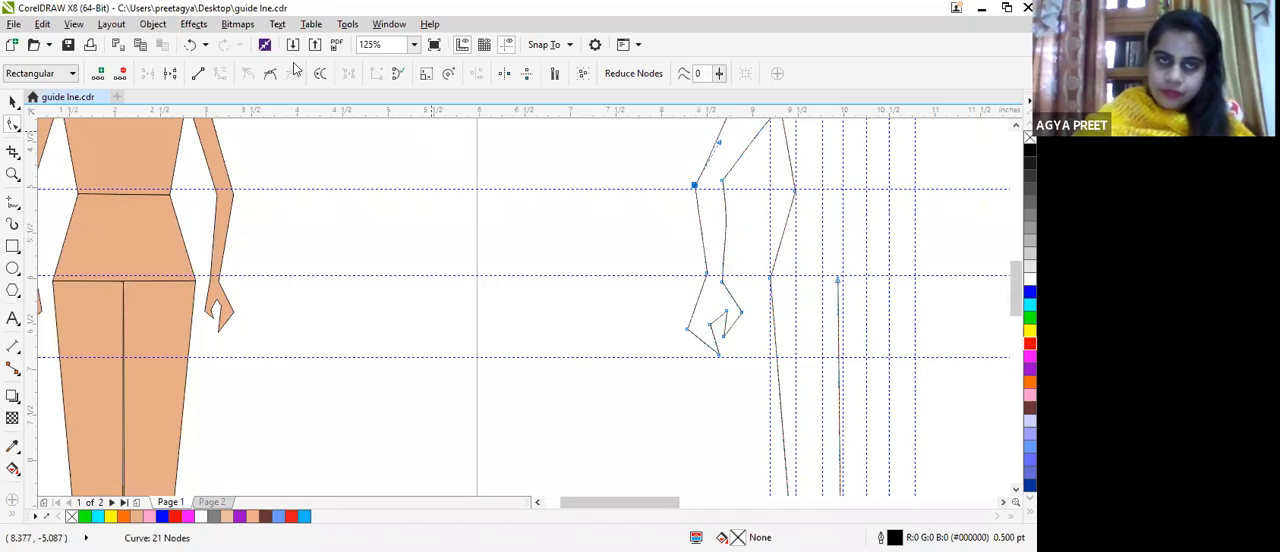
# Step: Convert the outer forearm line between elbow and wrist to a curve and shape it with a slight bend
pyautogui.click(700, 223)
pyautogui.click(222, 76)
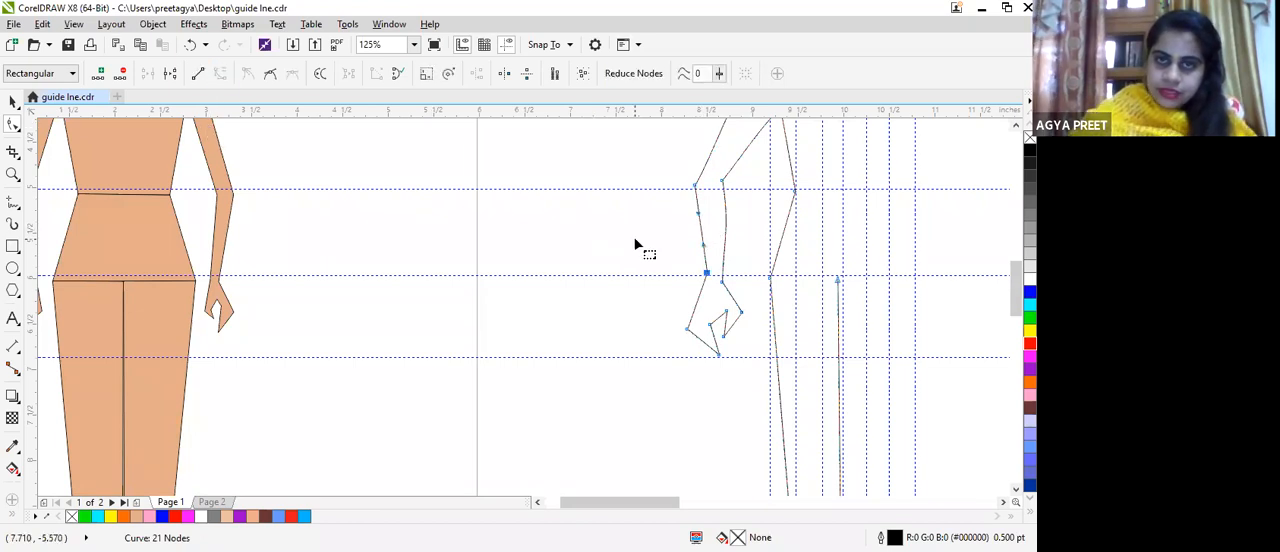
pyautogui.moveTo(700, 222); pyautogui.dragTo(700, 235)
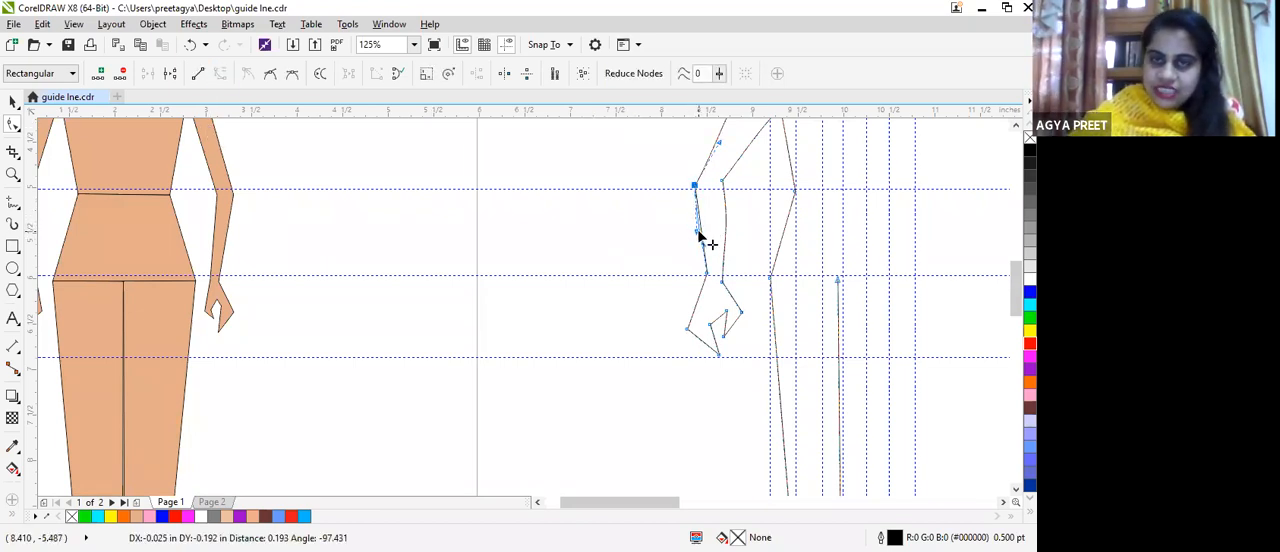
# Step: Bend the torso's side line above the waist inward and curve the waist-to-hip line outward into a rounded hip
pyautogui.click(796, 192)
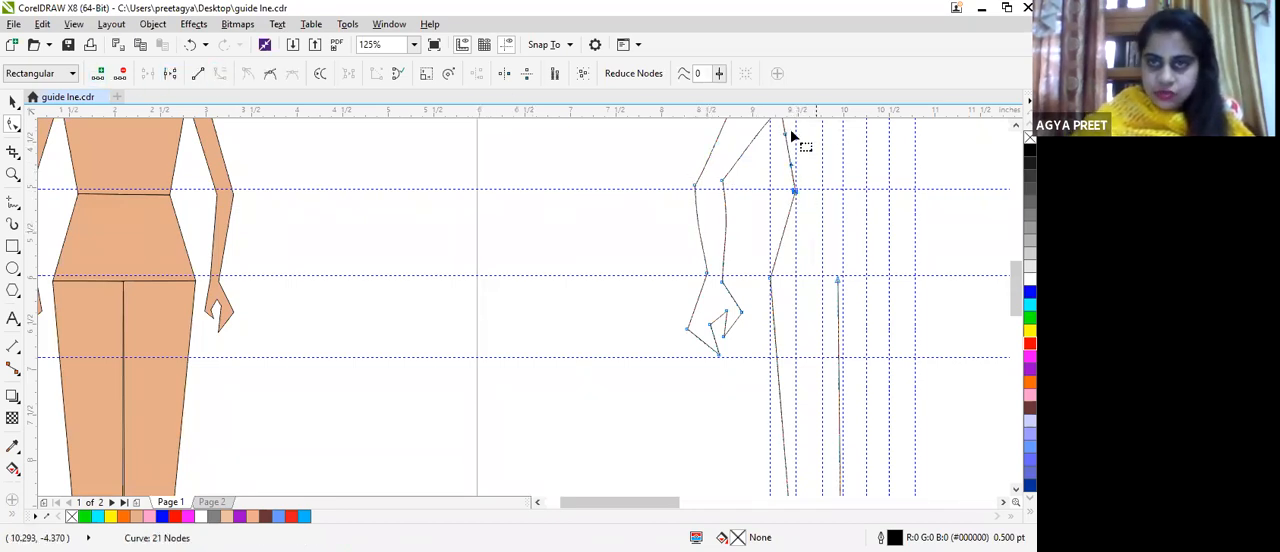
pyautogui.moveTo(773, 144); pyautogui.dragTo(774, 146)
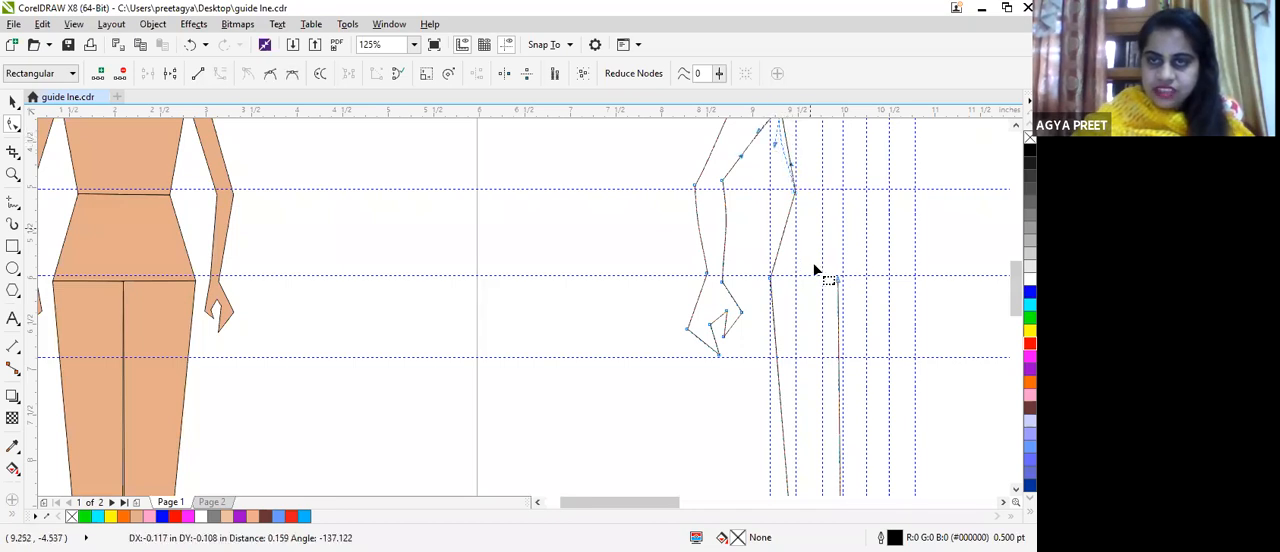
pyautogui.click(770, 279)
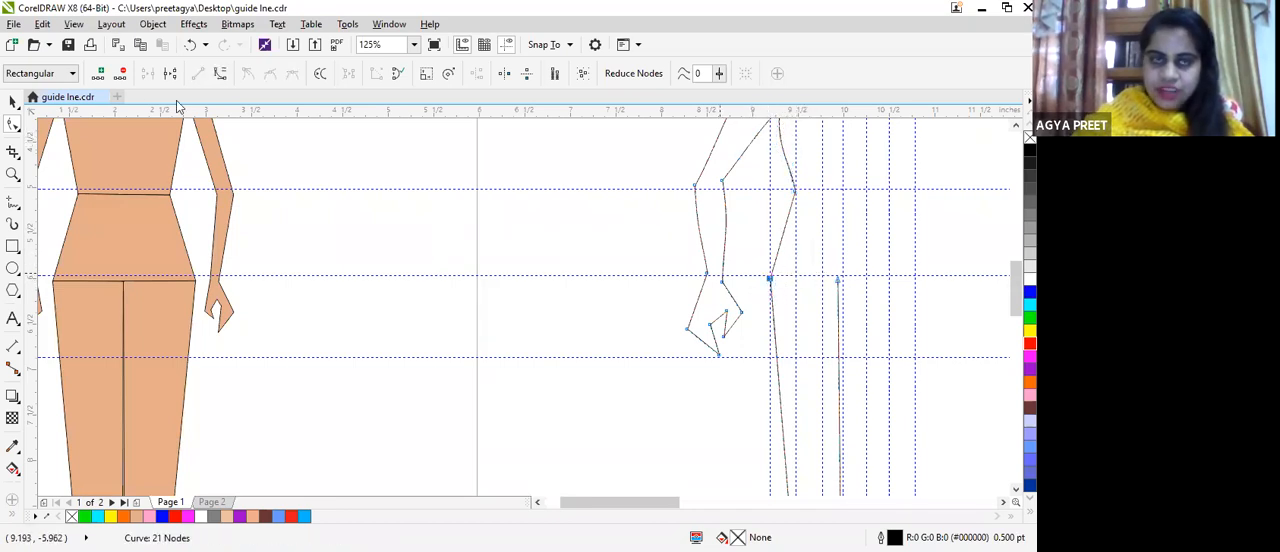
pyautogui.click(220, 73)
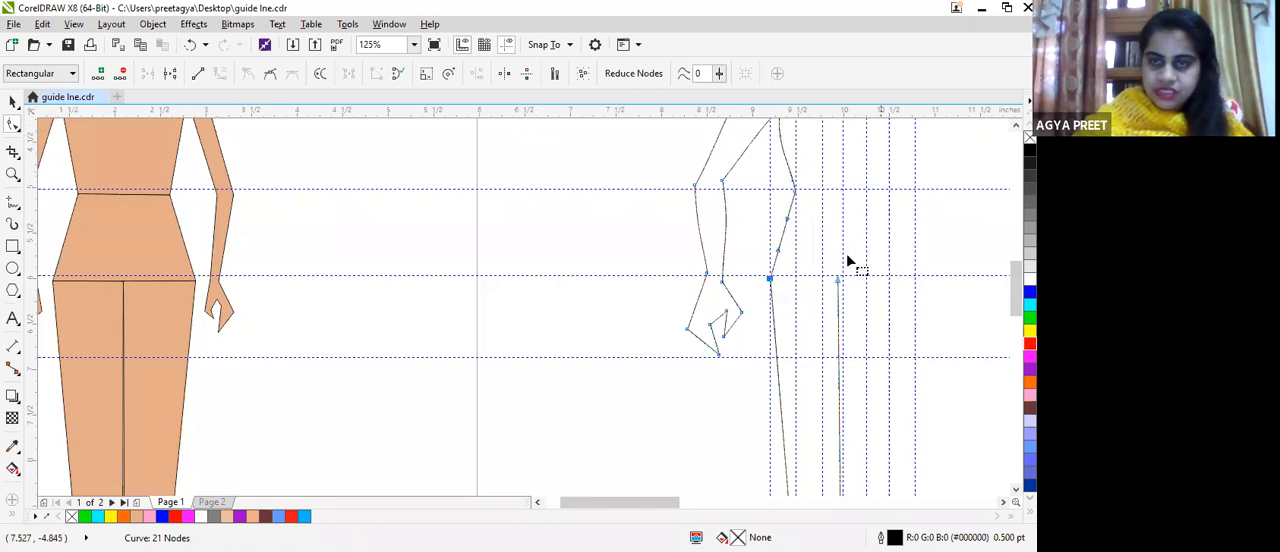
pyautogui.moveTo(778, 252); pyautogui.dragTo(765, 236)
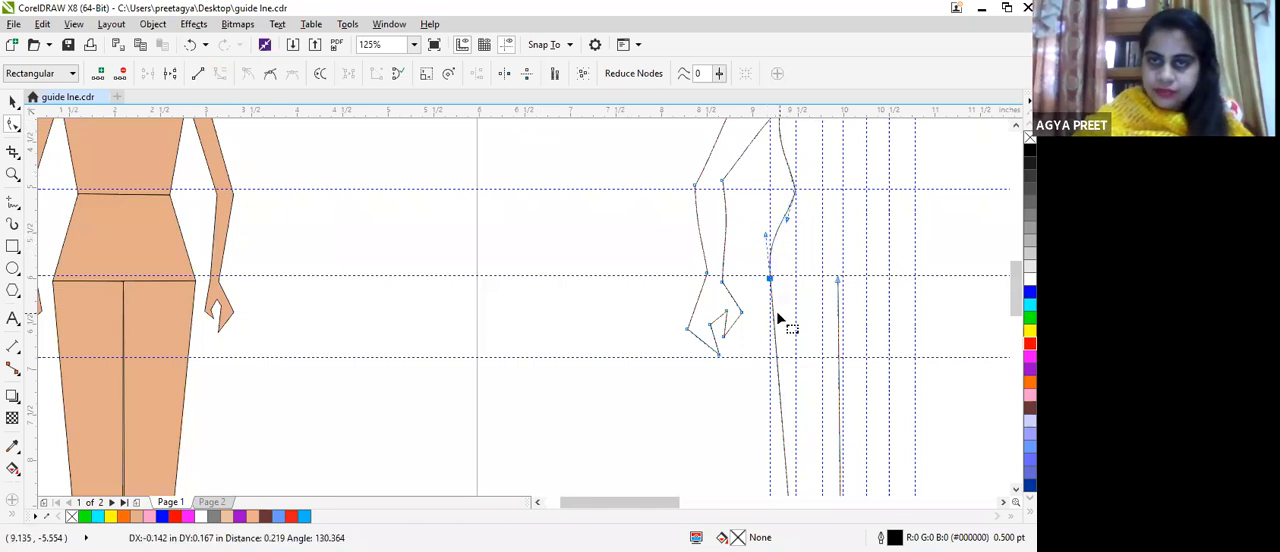
# Step: Convert the outer leg line below the hip to a curve and bulge it slightly outward at the thigh
pyautogui.click(779, 406)
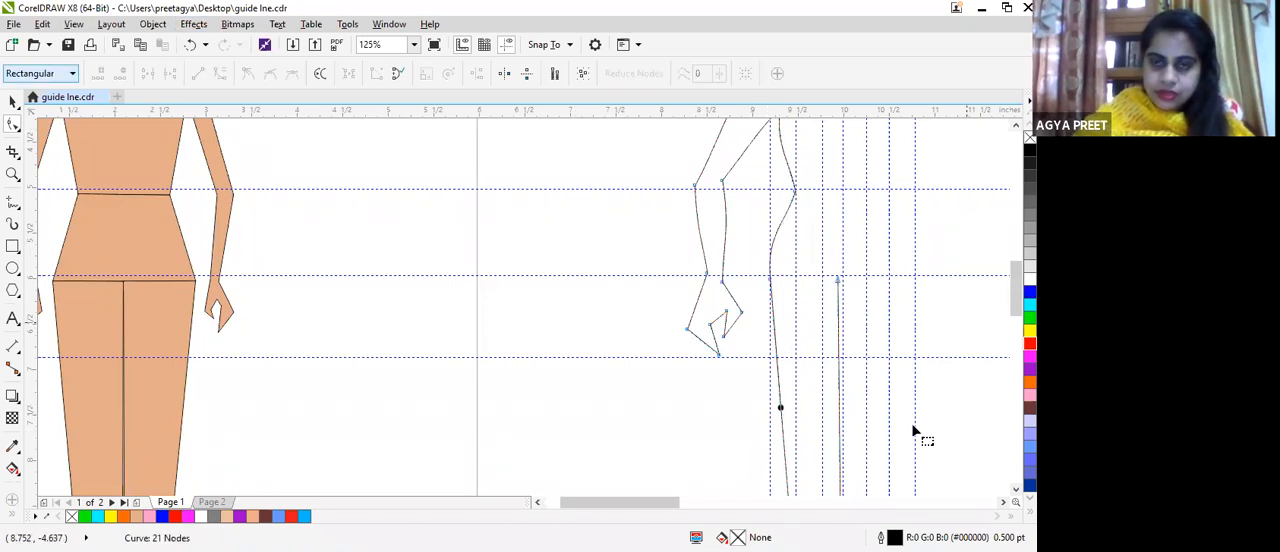
pyautogui.click(779, 407)
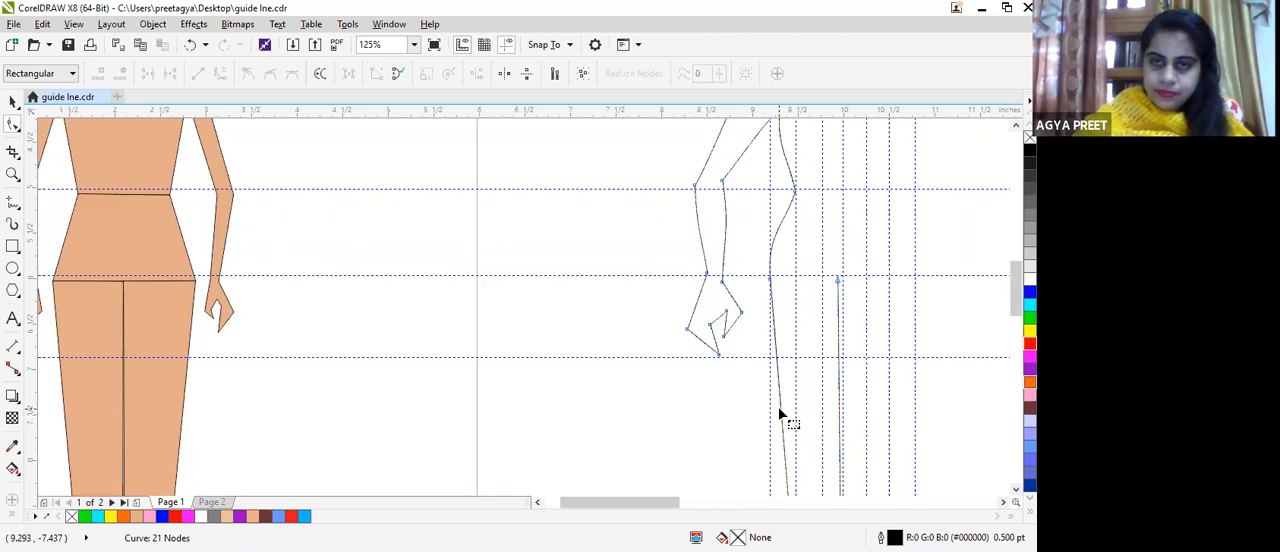
pyautogui.click(780, 413)
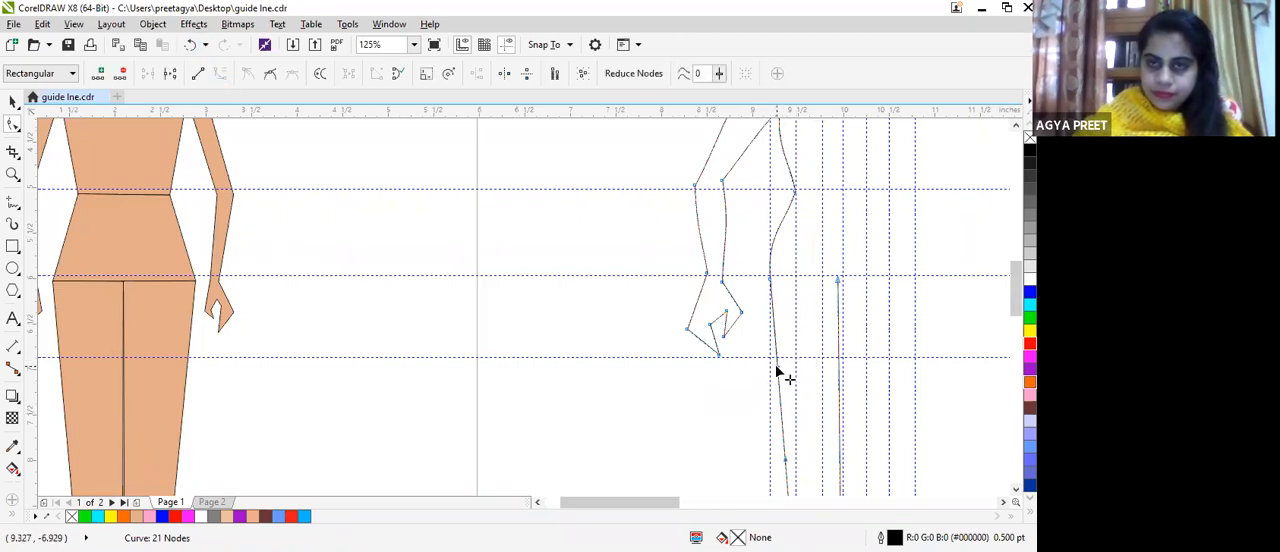
pyautogui.moveTo(781, 372)
pyautogui.mouseDown()
pyautogui.moveTo(766, 380)
pyautogui.moveTo(768, 365)
pyautogui.mouseUp()
# Step: Make a horizontally mirrored copy of the half-croquis outline and place it beside the original as the figure's other half
pyautogui.scroll(-4, 912, 240)
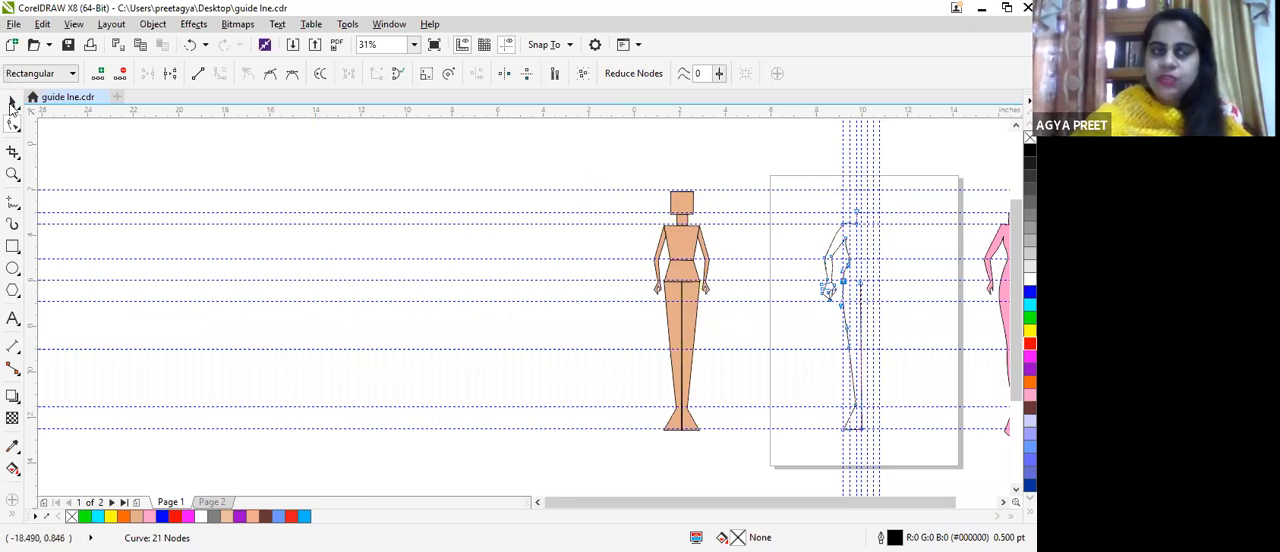
pyautogui.click(12, 102)
pyautogui.moveTo(799, 170); pyautogui.dragTo(902, 460)
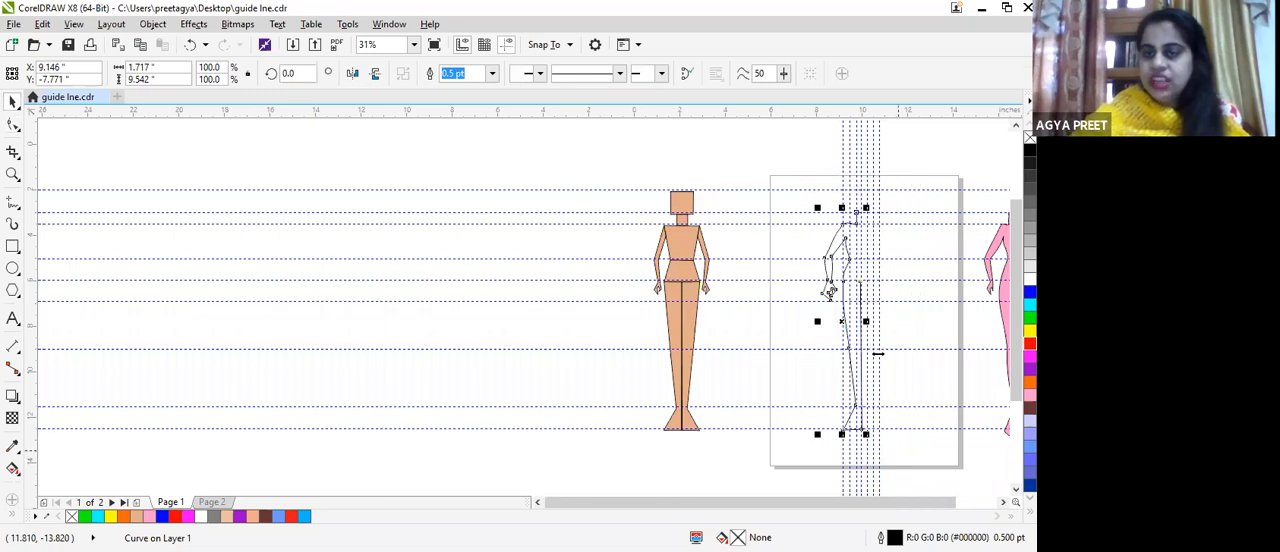
pyautogui.moveTo(842, 321); pyautogui.dragTo(906, 326)
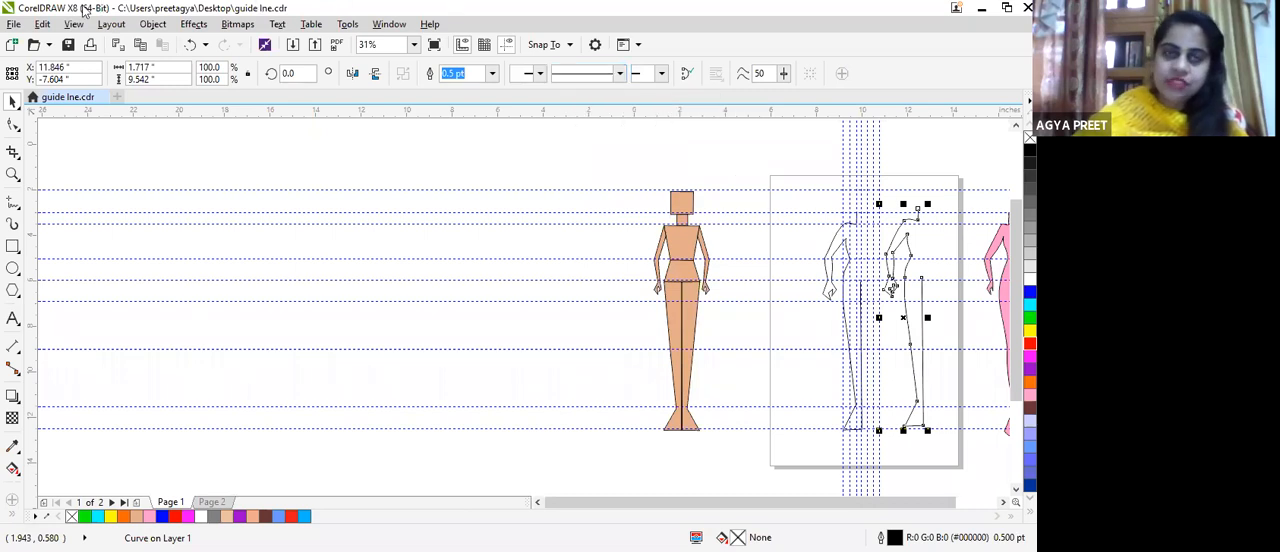
pyautogui.click(355, 75)
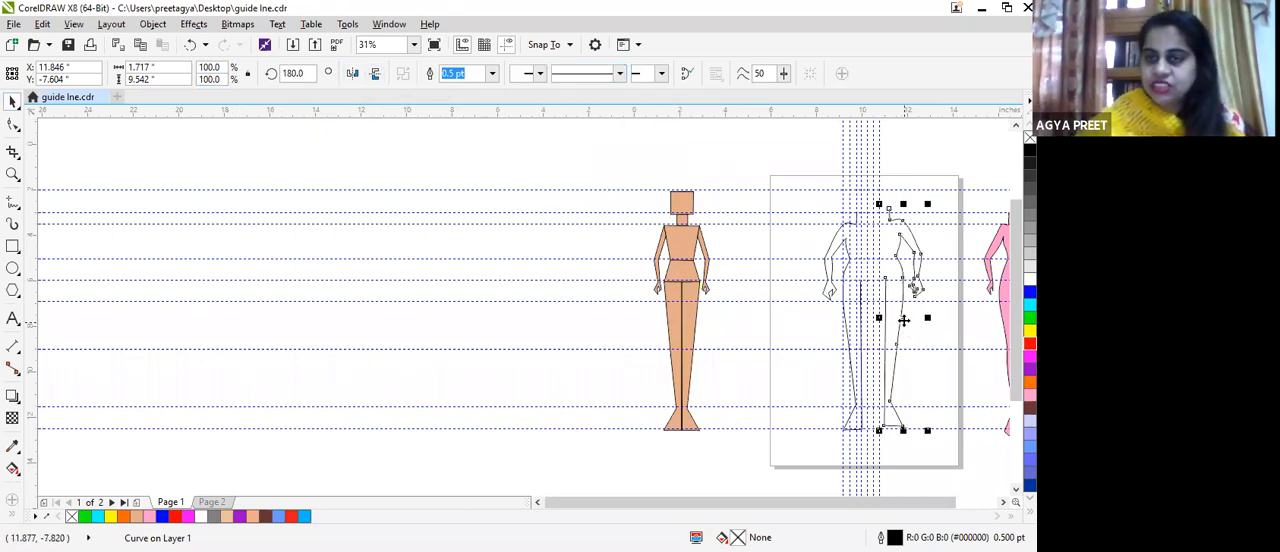
pyautogui.moveTo(903, 320); pyautogui.dragTo(883, 318)
# Step: Combine the original and mirrored croquis halves into a single curve object and deselect it
pyautogui.moveTo(793, 204); pyautogui.dragTo(923, 470)
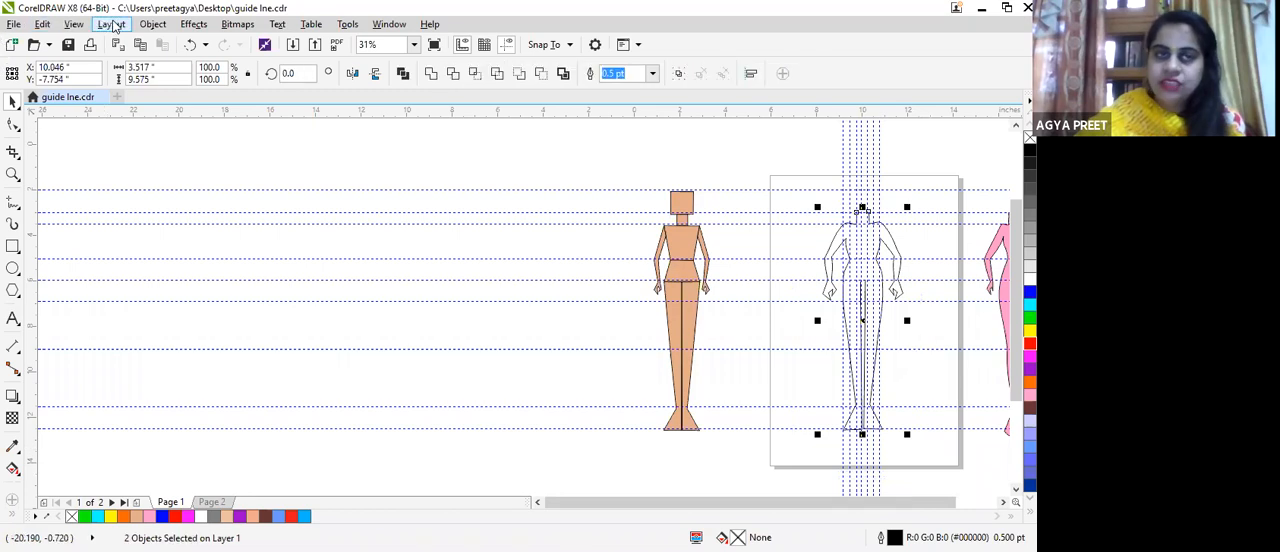
pyautogui.click(152, 24)
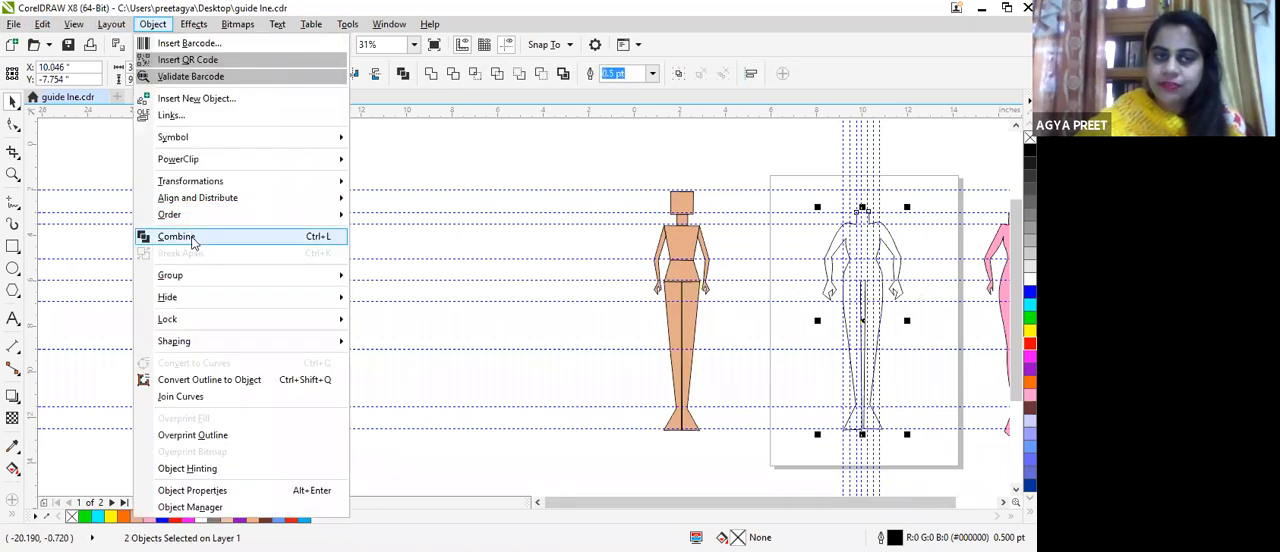
pyautogui.click(176, 236)
pyautogui.click(814, 114)
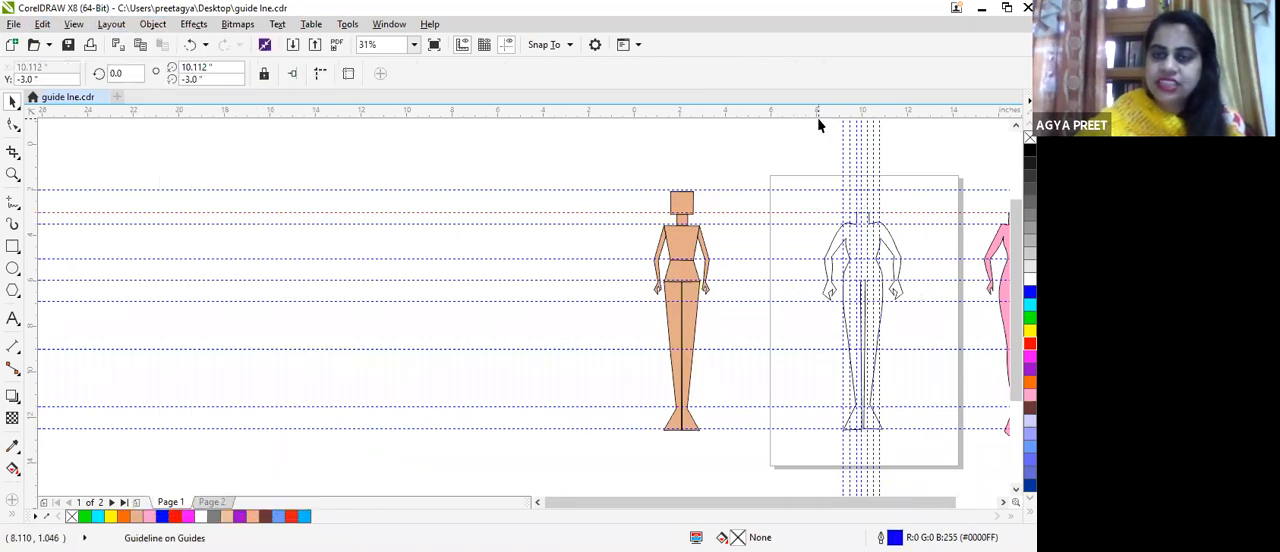
pyautogui.scroll(-2, 858, 120)
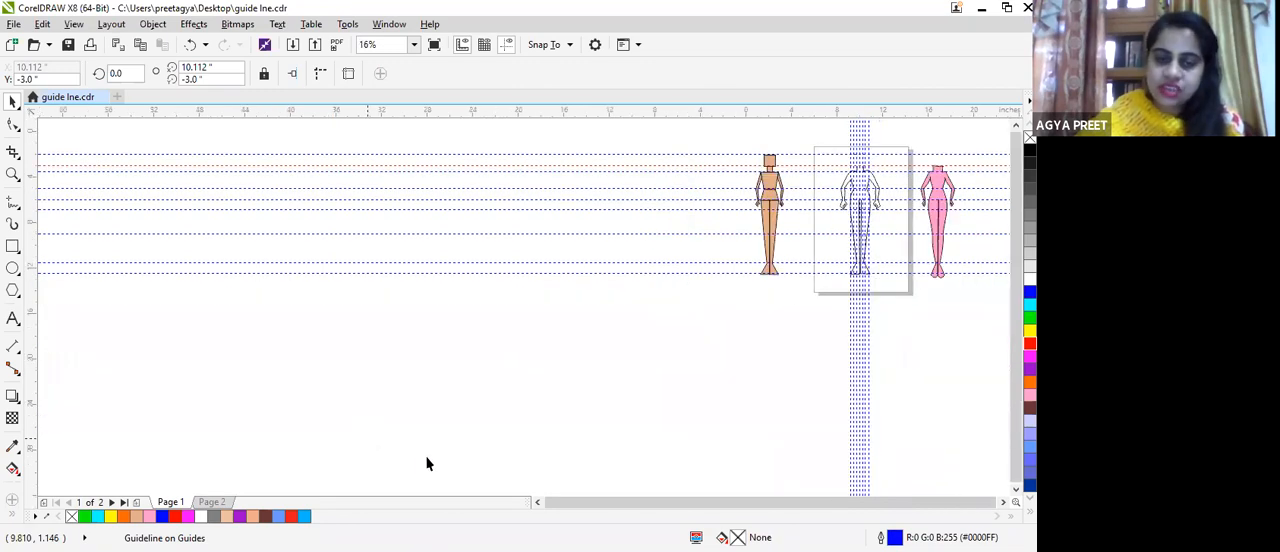